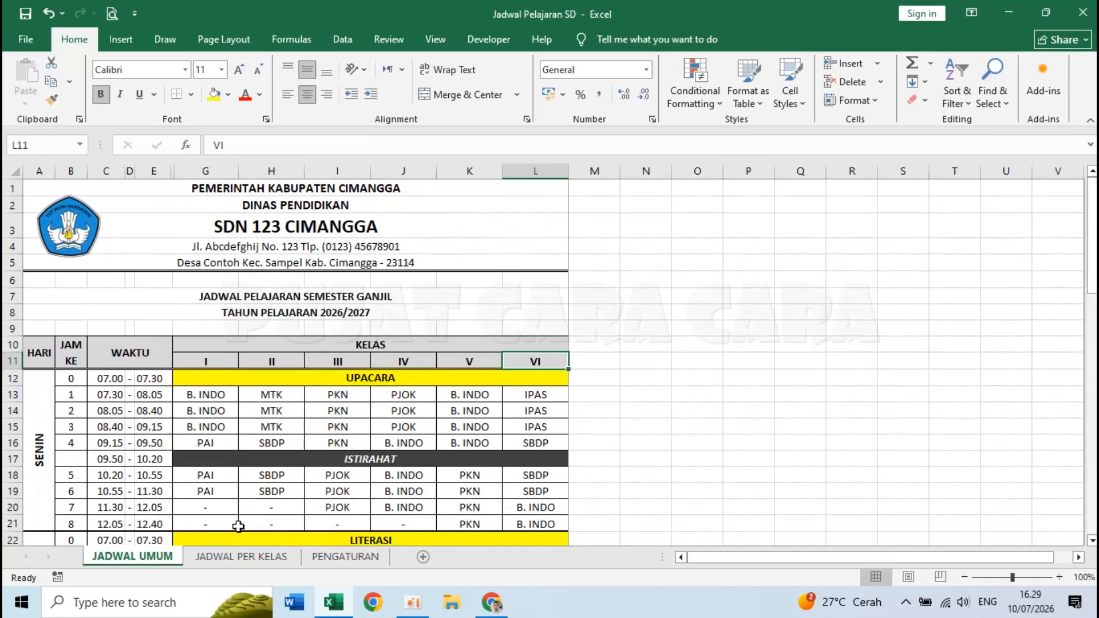
# - Preview the KELAS II and KELAS VI timetables on JADWAL PER KELAS, then return to JADWAL UMUM
pyautogui.click(236, 556)
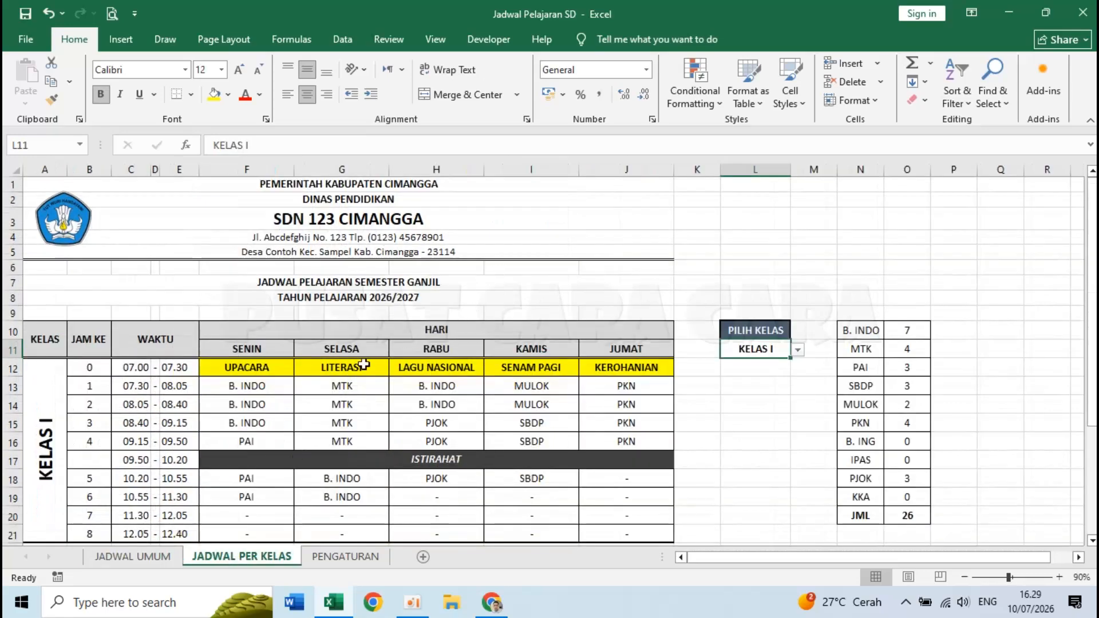
pyautogui.scroll(-5, 459, 332)
pyautogui.scroll(5, 458, 332)
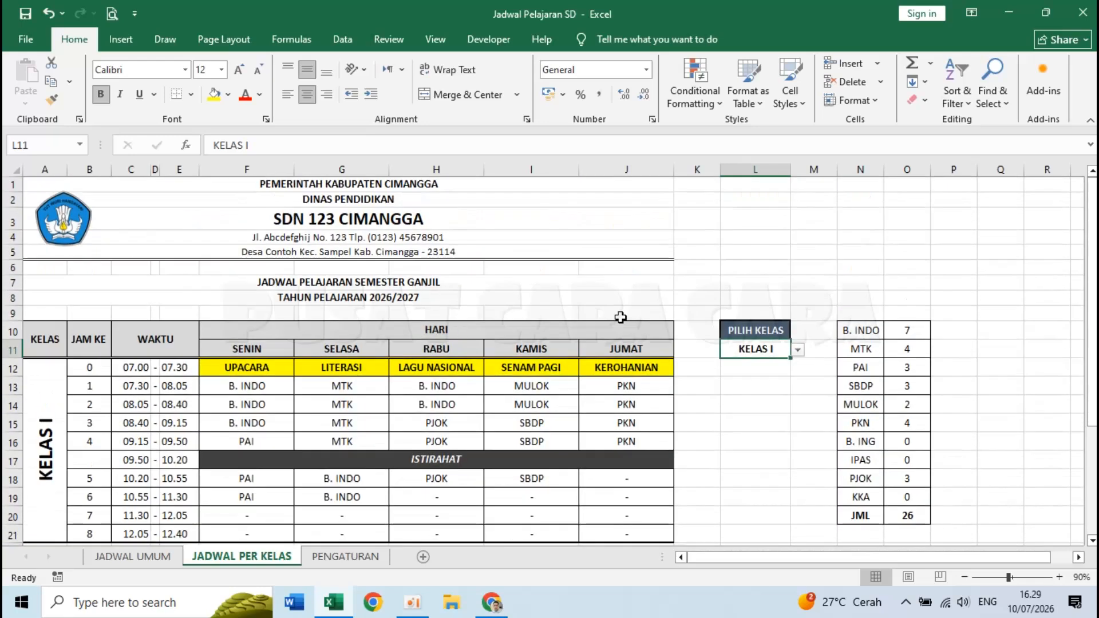
pyautogui.click(798, 353)
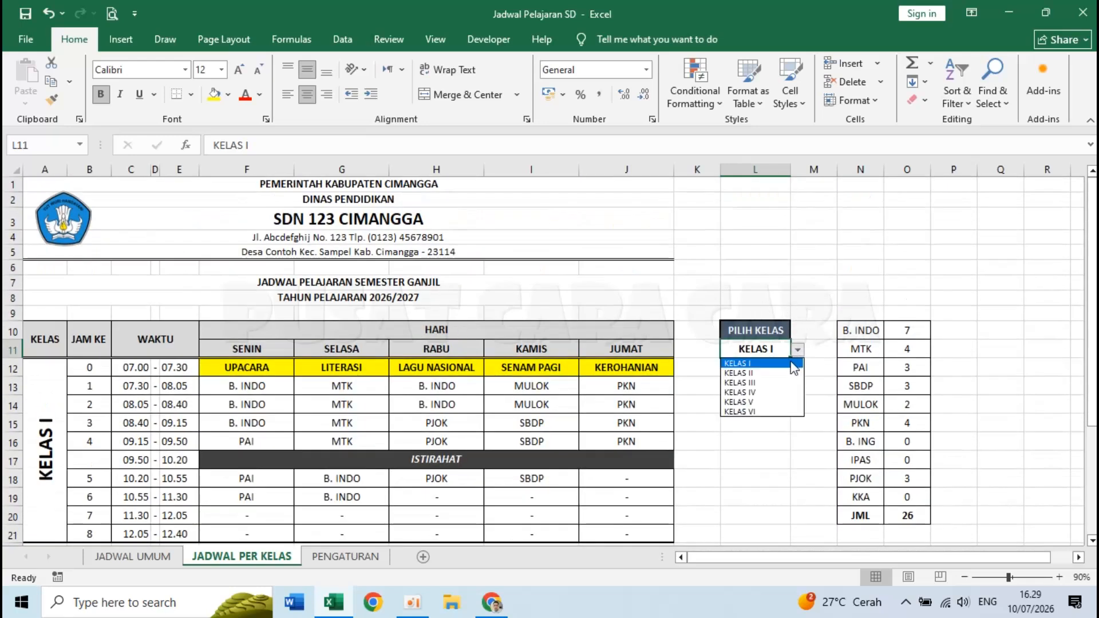
pyautogui.click(773, 374)
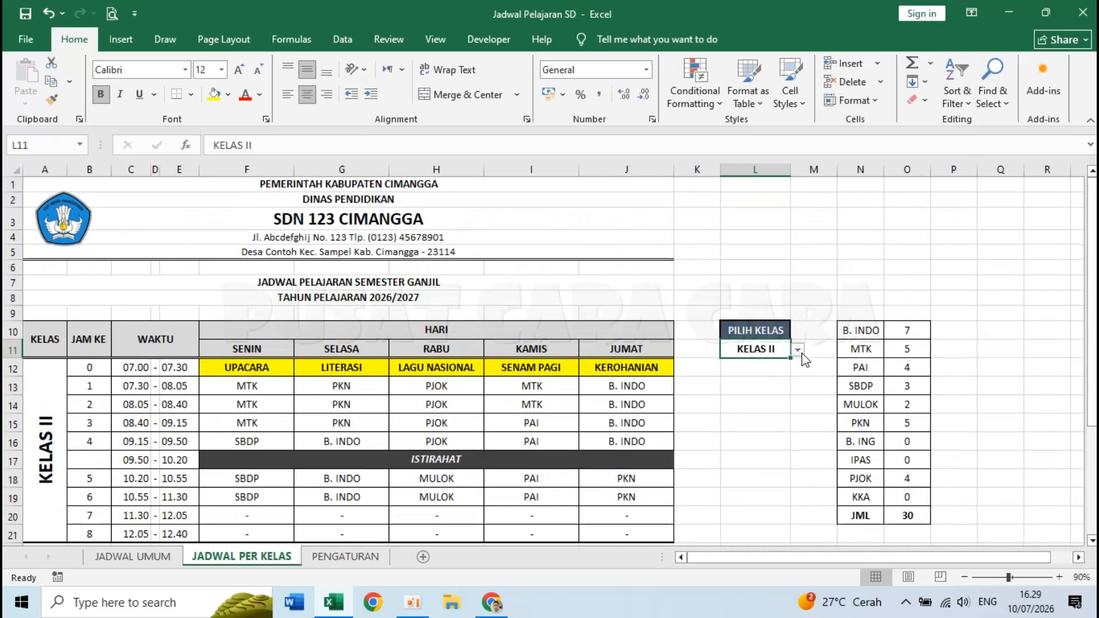
pyautogui.click(799, 351)
pyautogui.click(784, 412)
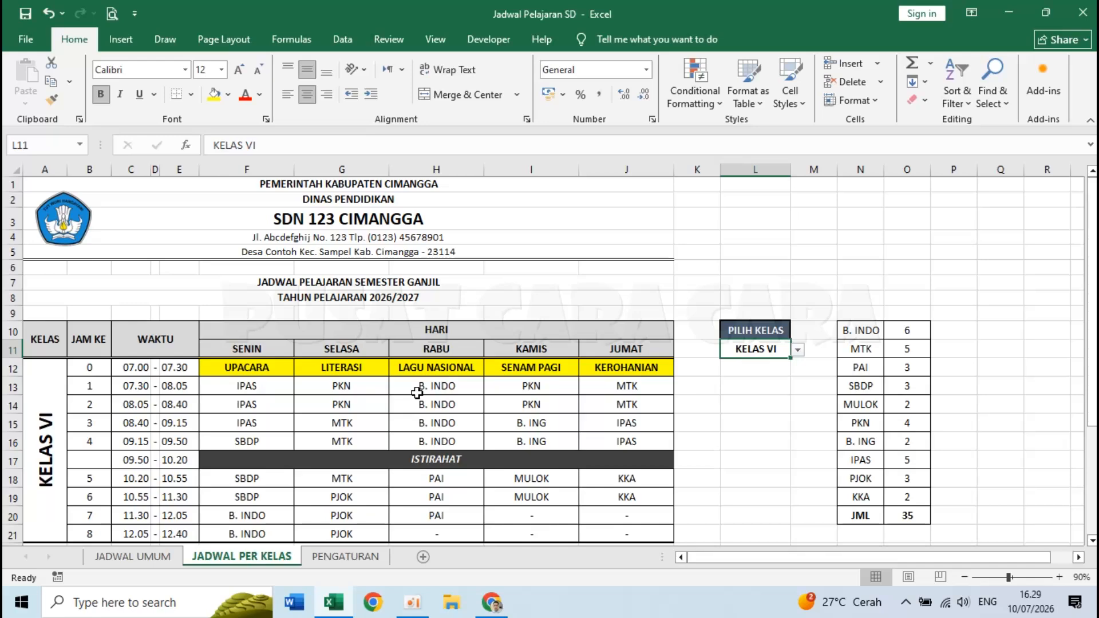
pyautogui.click(151, 557)
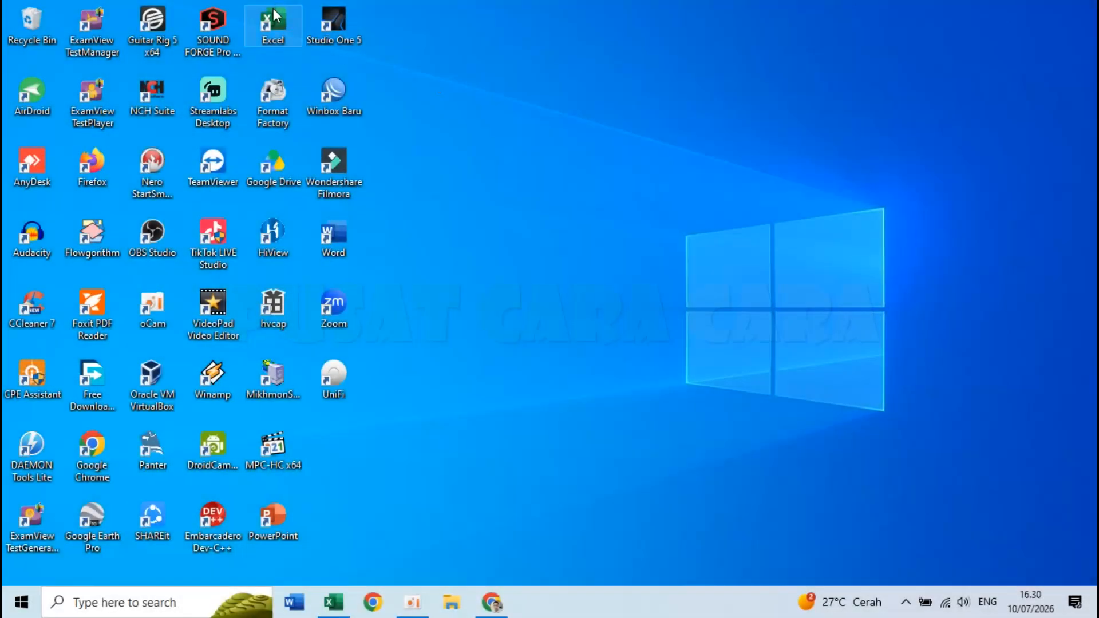
# - Launch Excel from the desktop and start a blank workbook
pyautogui.doubleClick(273, 18)
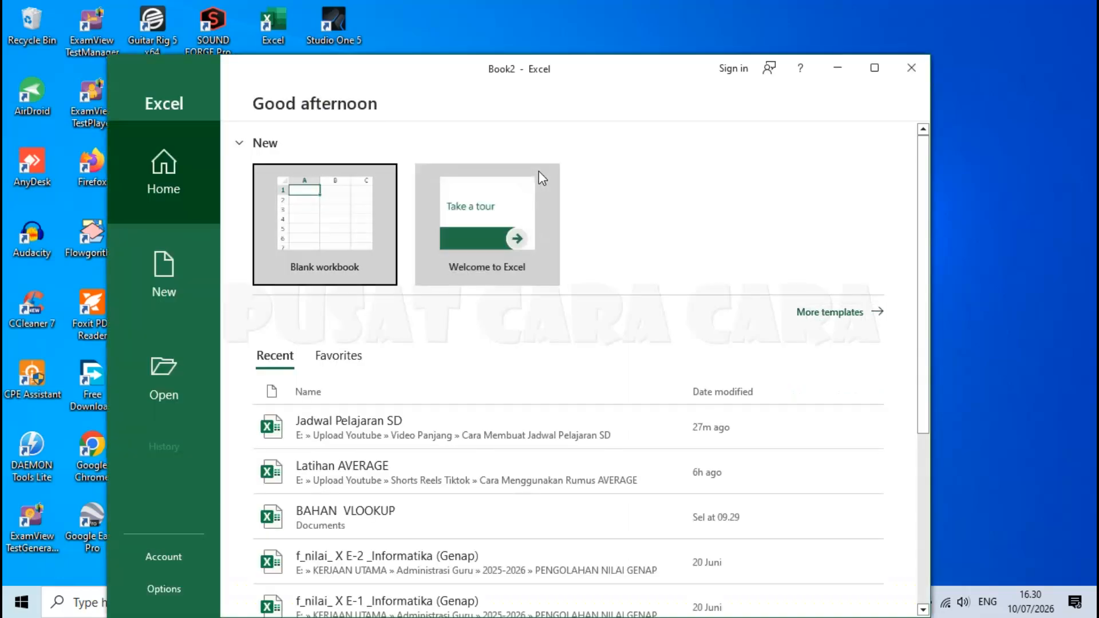
pyautogui.click(319, 210)
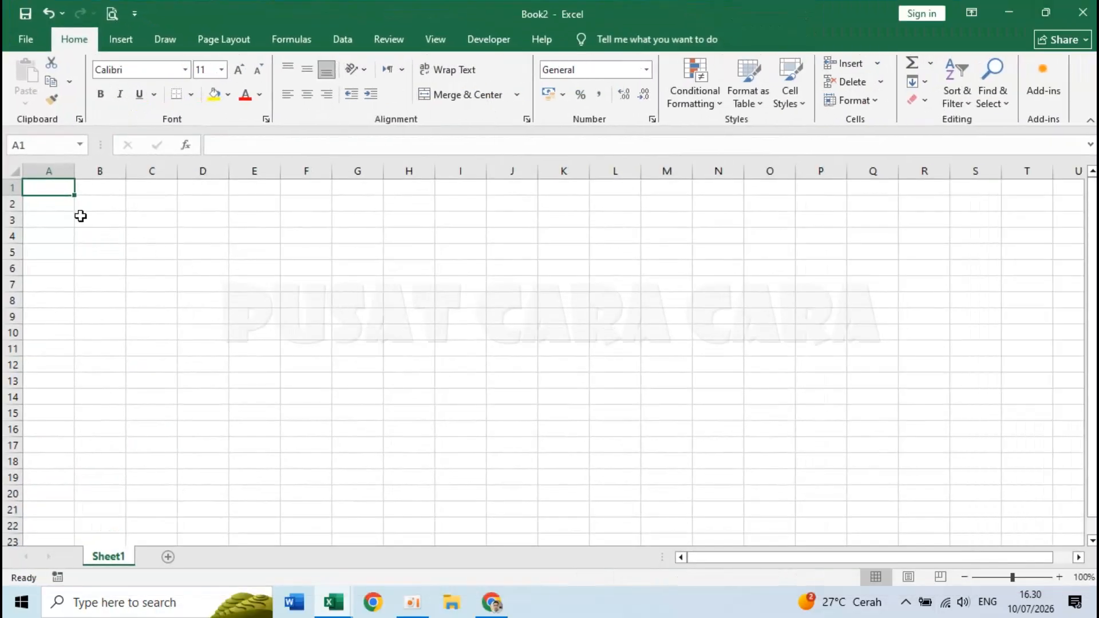
# - Vertically center the content of every cell in the sheet
pyautogui.click(14, 168)
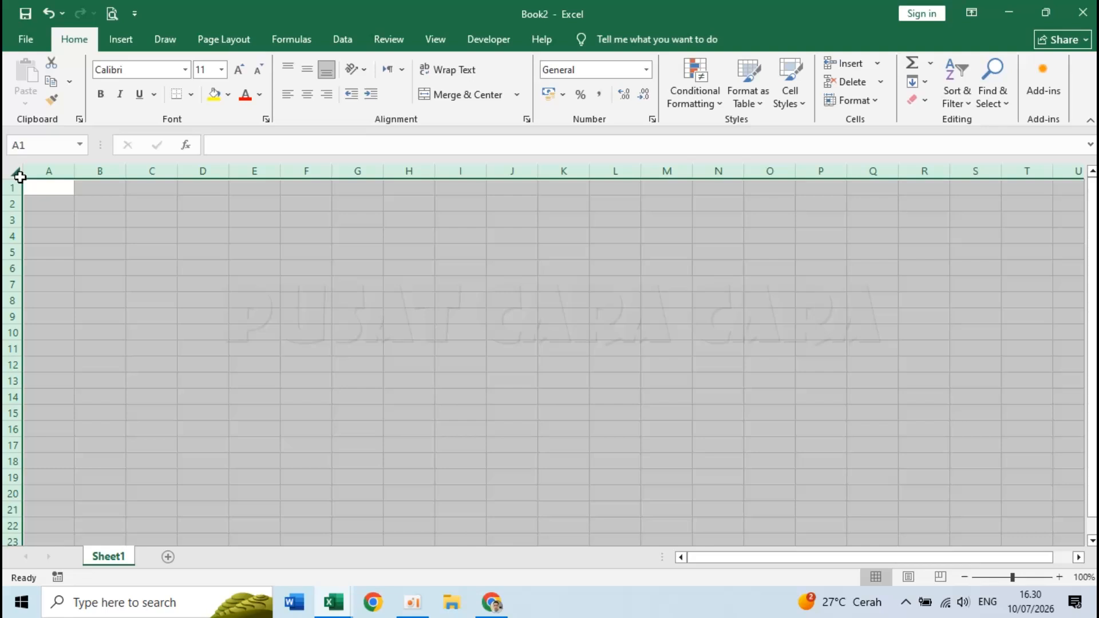
pyautogui.click(307, 71)
pyautogui.click(166, 279)
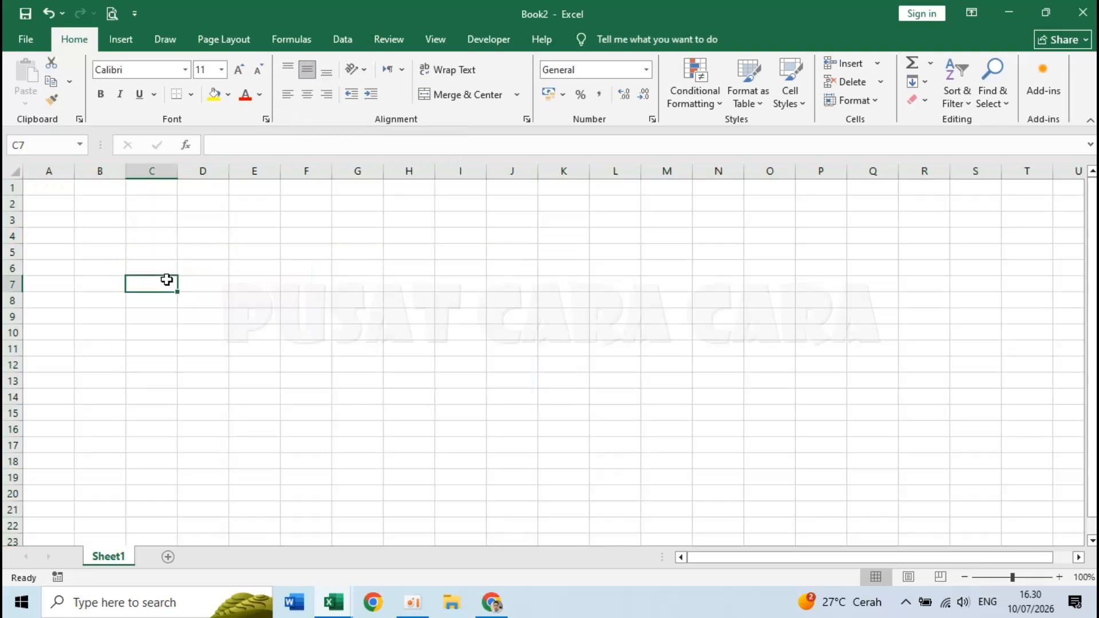
# - Rename Sheet1 to JADWAL UMUM
pyautogui.doubleClick(114, 559)
pyautogui.click(203, 477)
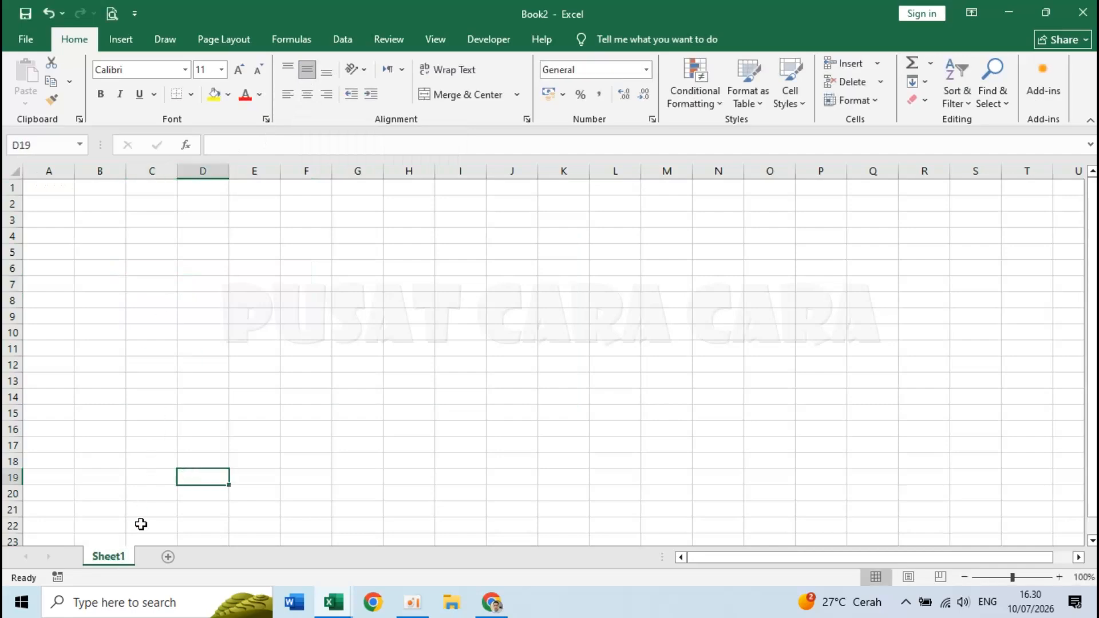
pyautogui.doubleClick(107, 557)
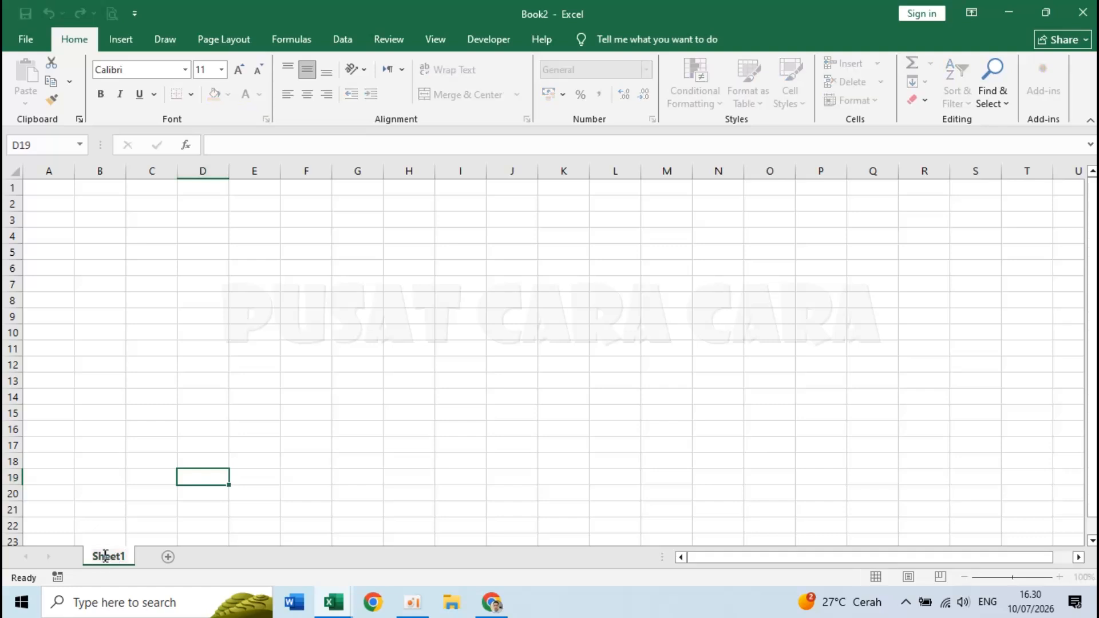
pyautogui.press('BackSpace')
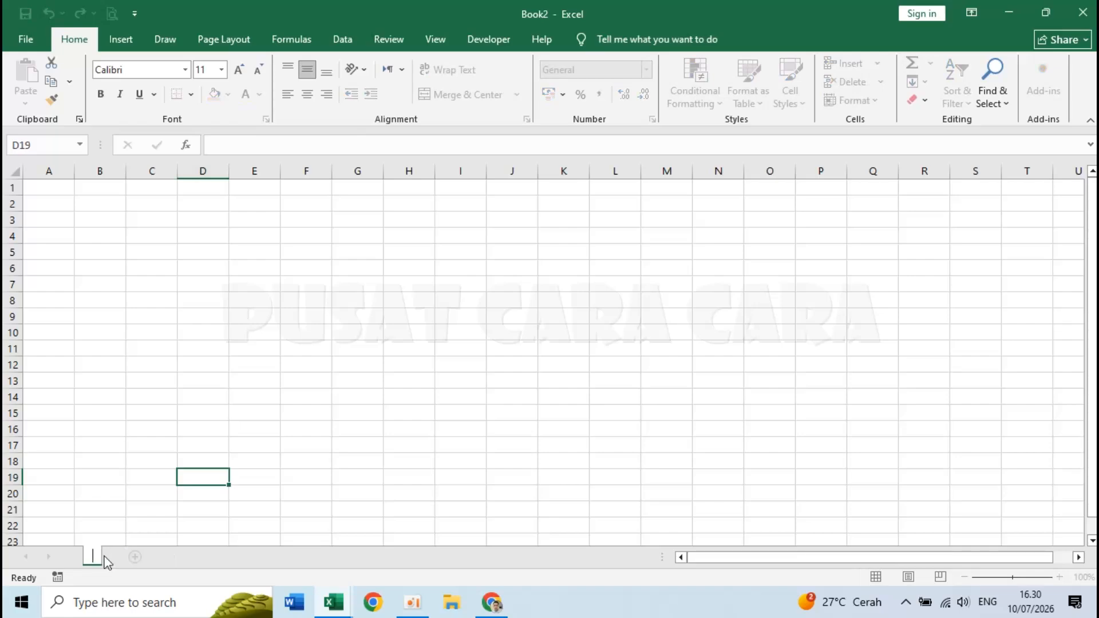
pyautogui.write('JADWA')
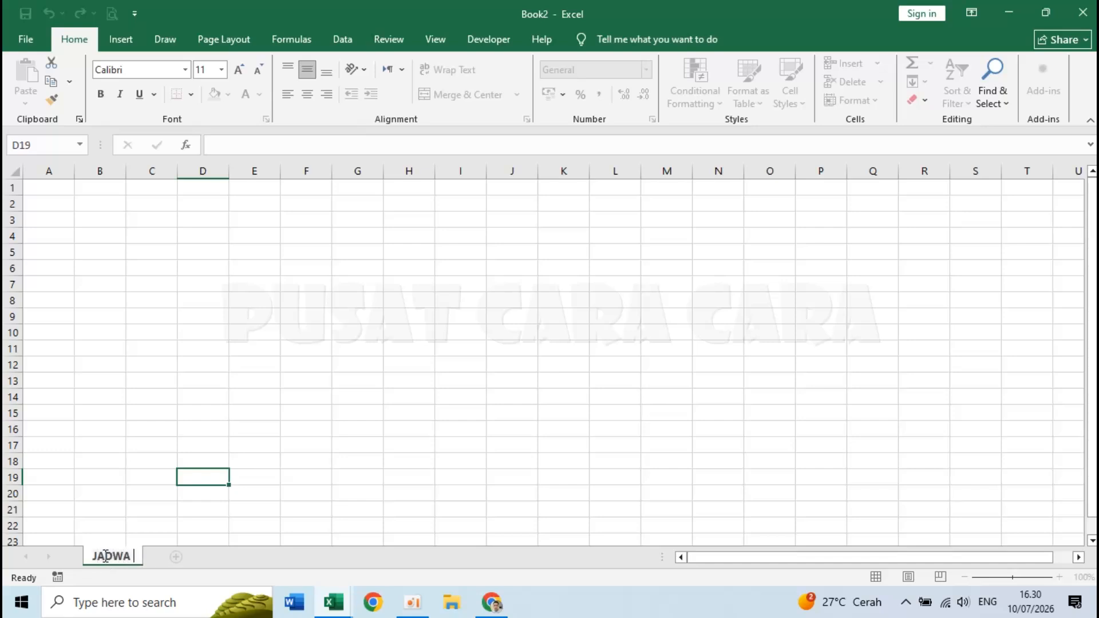
pyautogui.write('L UMUM')
pyautogui.press('Return')
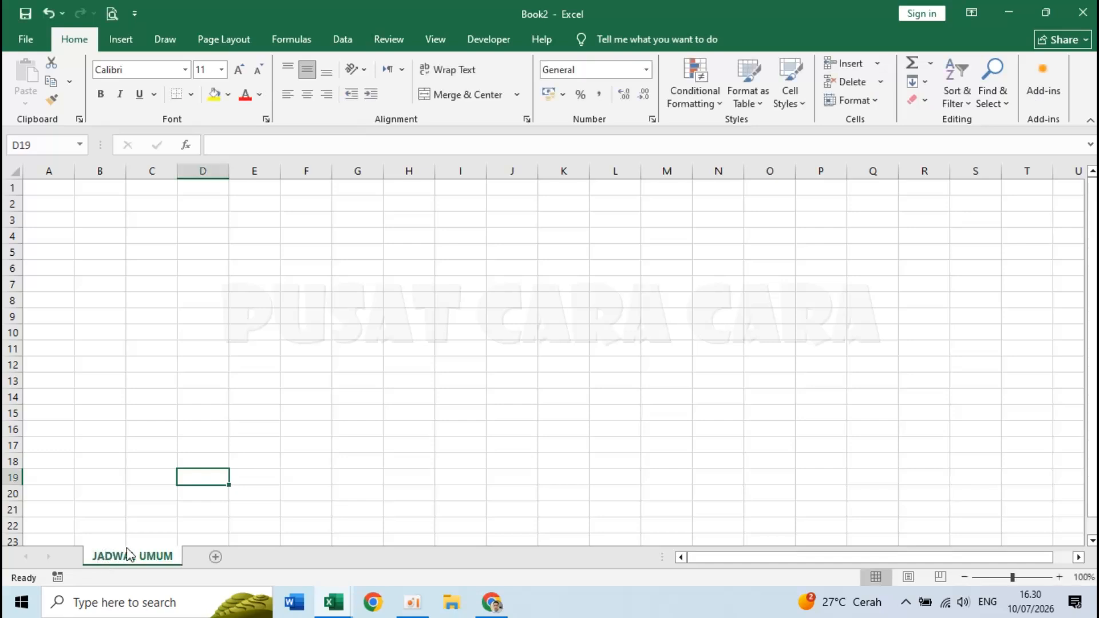
# - Add two more sheets named JADWAL PER KELAS and PENGATURAN, then go back to JADWAL UMUM
pyautogui.click(216, 558)
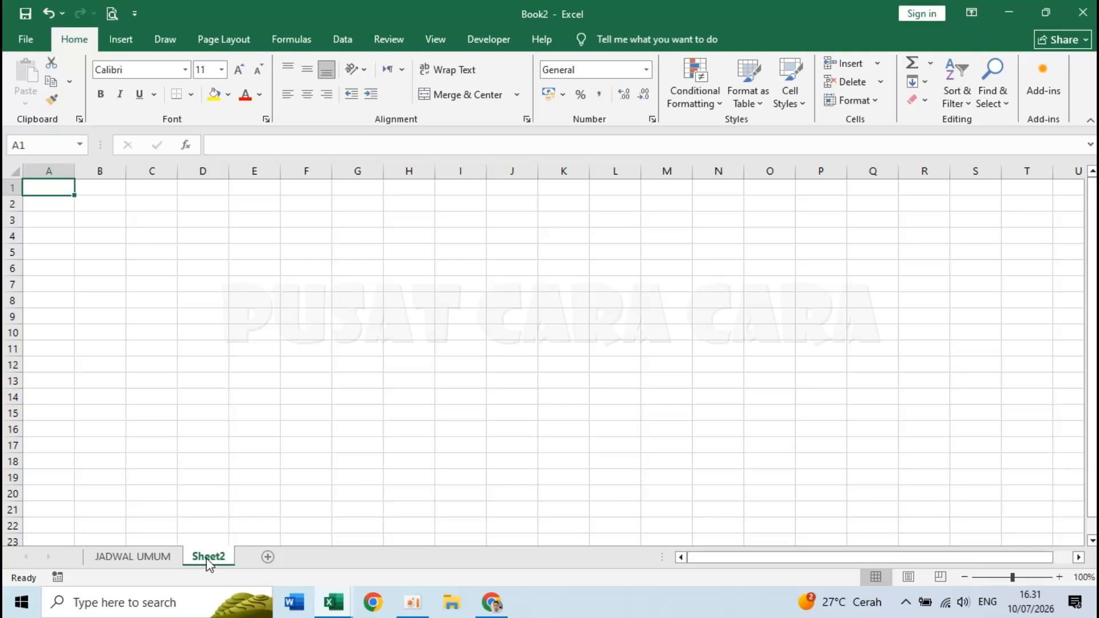
pyautogui.doubleClick(208, 557)
pyautogui.press('BackSpace')
pyautogui.write('JADWAL PER KELAS')
pyautogui.press('Return')
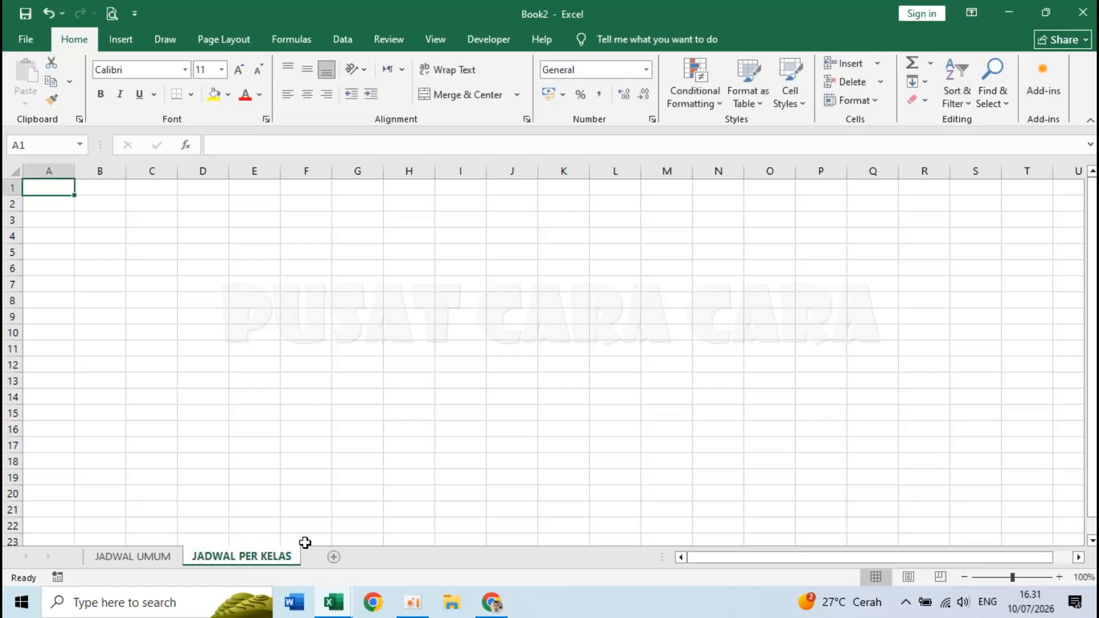
pyautogui.click(333, 557)
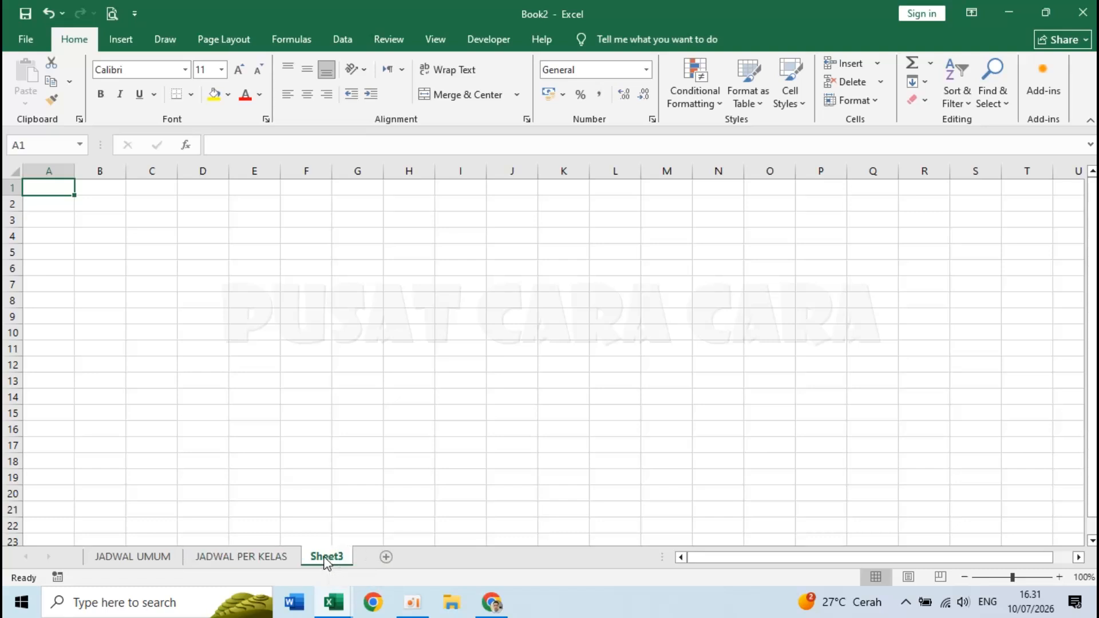
pyautogui.doubleClick(326, 557)
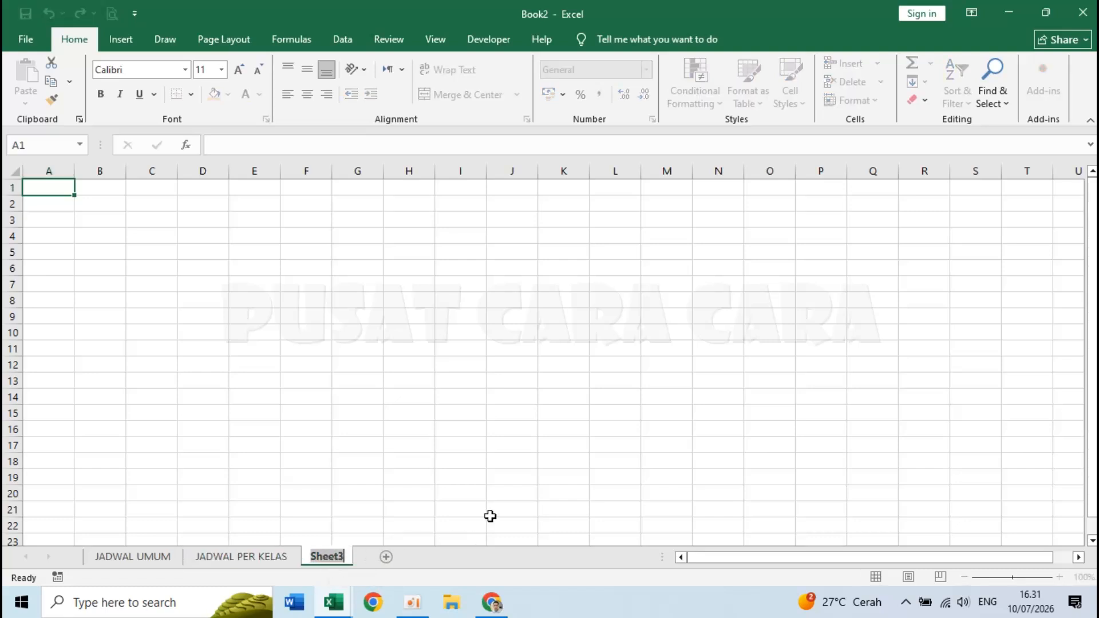
pyautogui.write('PENGATURAN')
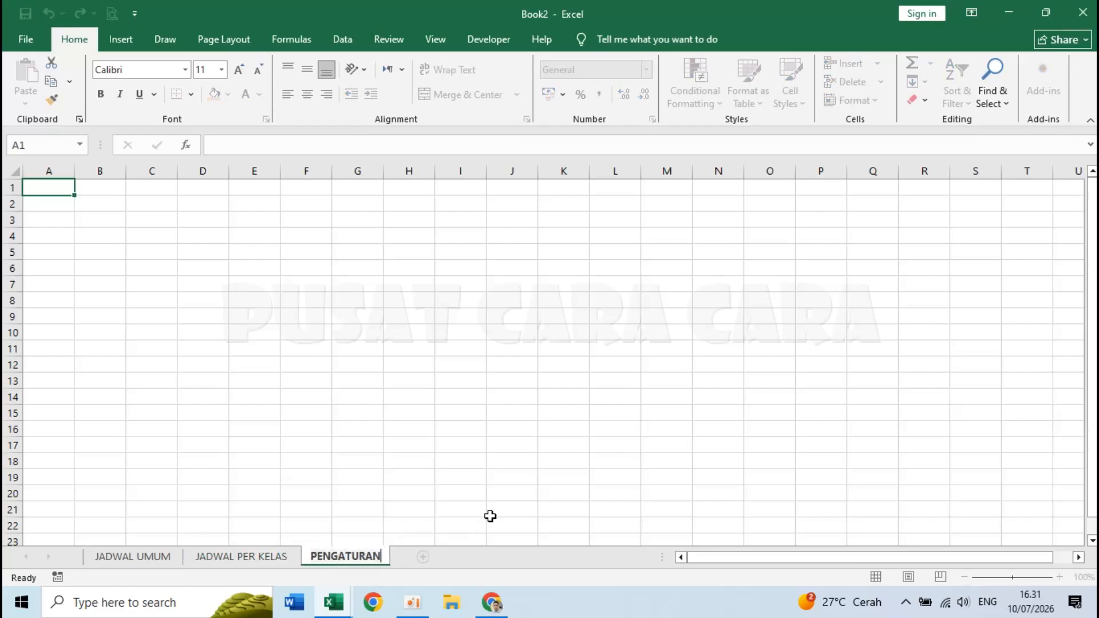
pyautogui.press('Return')
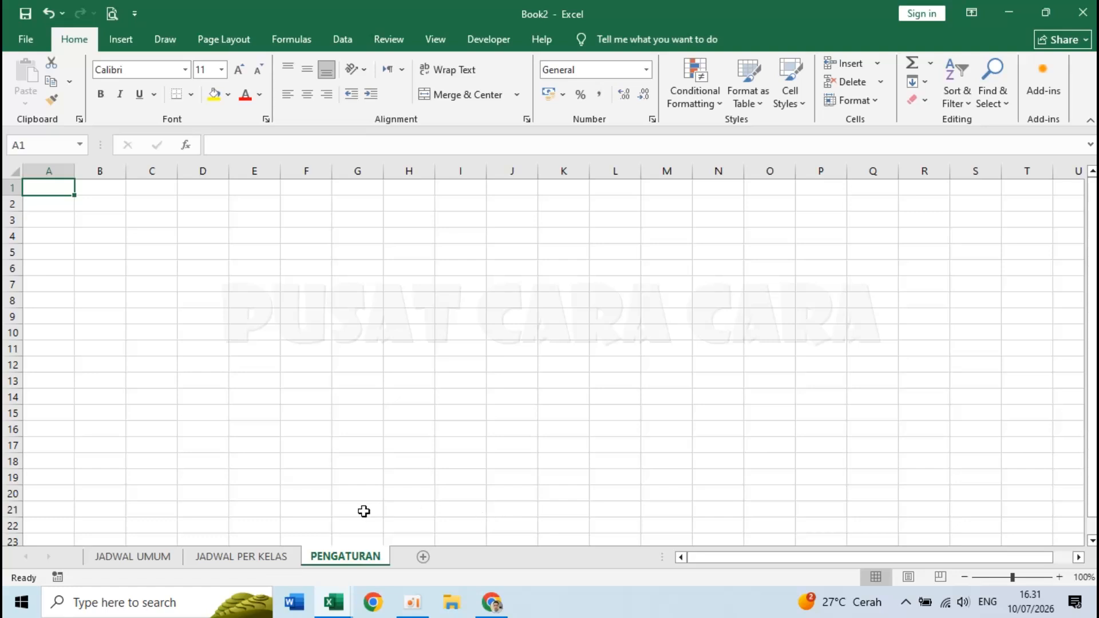
pyautogui.click(116, 559)
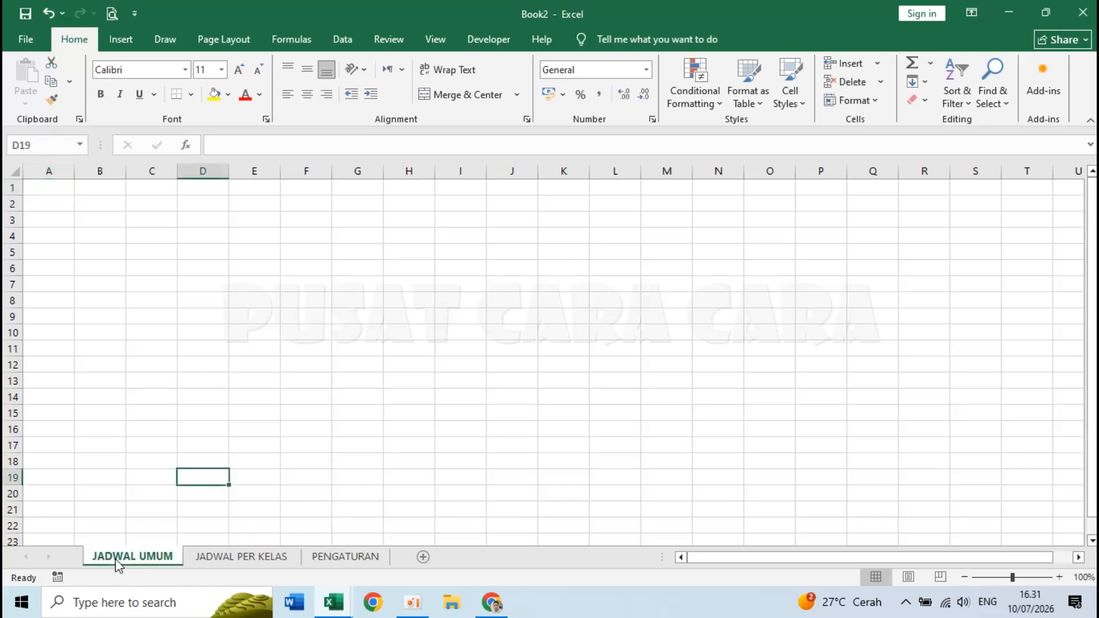
# - Enter the row 1 headers HARI, JAM KE, WAKTU, DURASI and KELAS
pyautogui.click(43, 188)
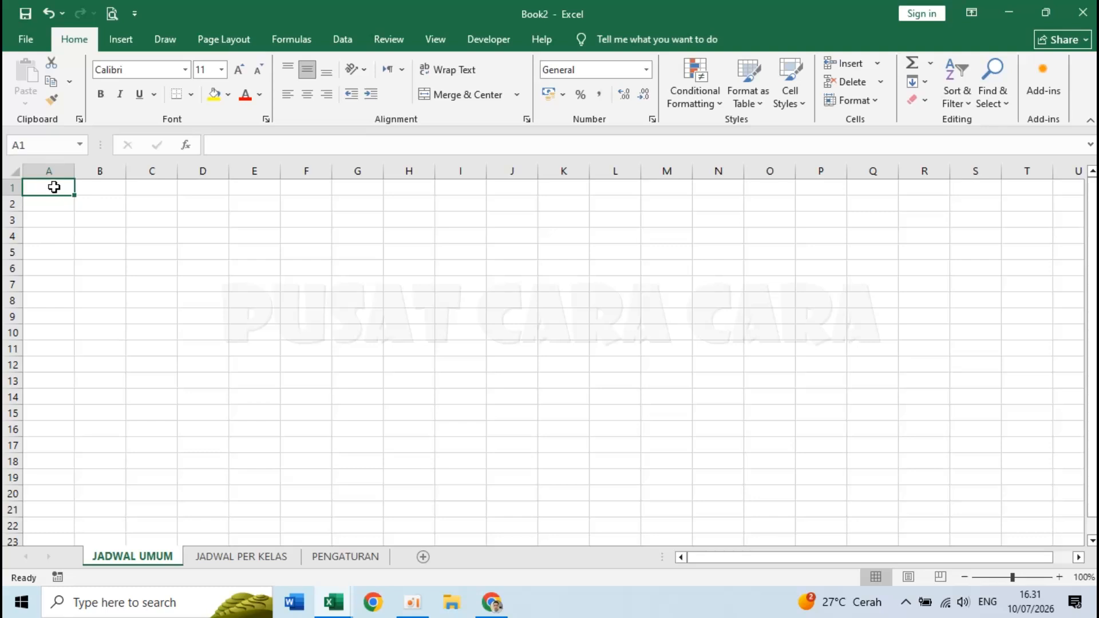
pyautogui.write('h')
pyautogui.press('BackSpace')
pyautogui.press('Tab')
pyautogui.press('Left')
pyautogui.write('HARI')
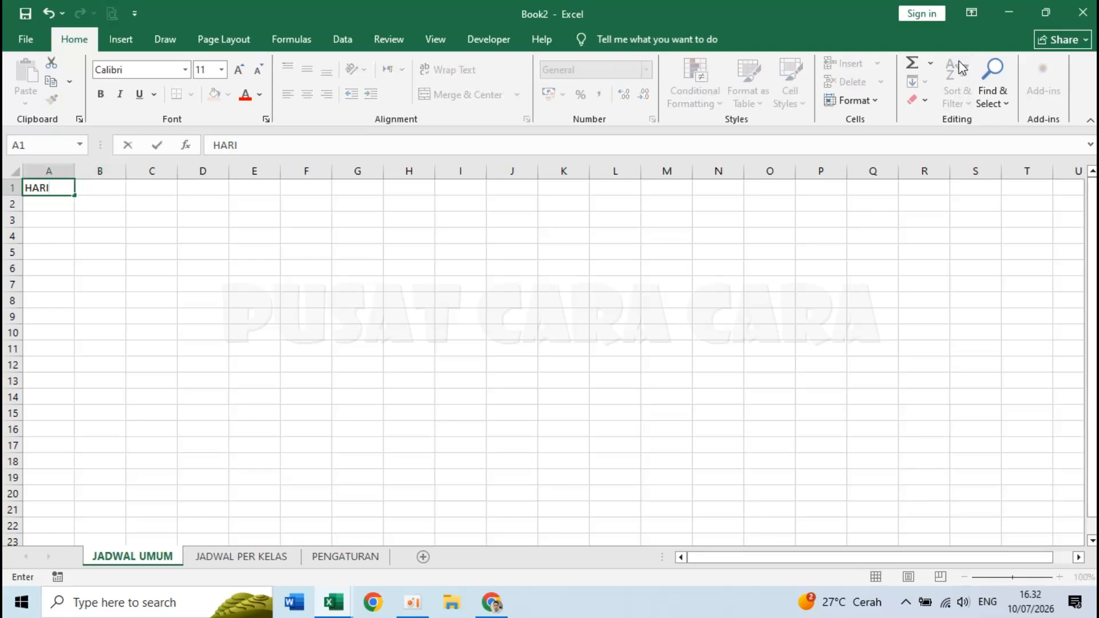
pyautogui.press('Tab')
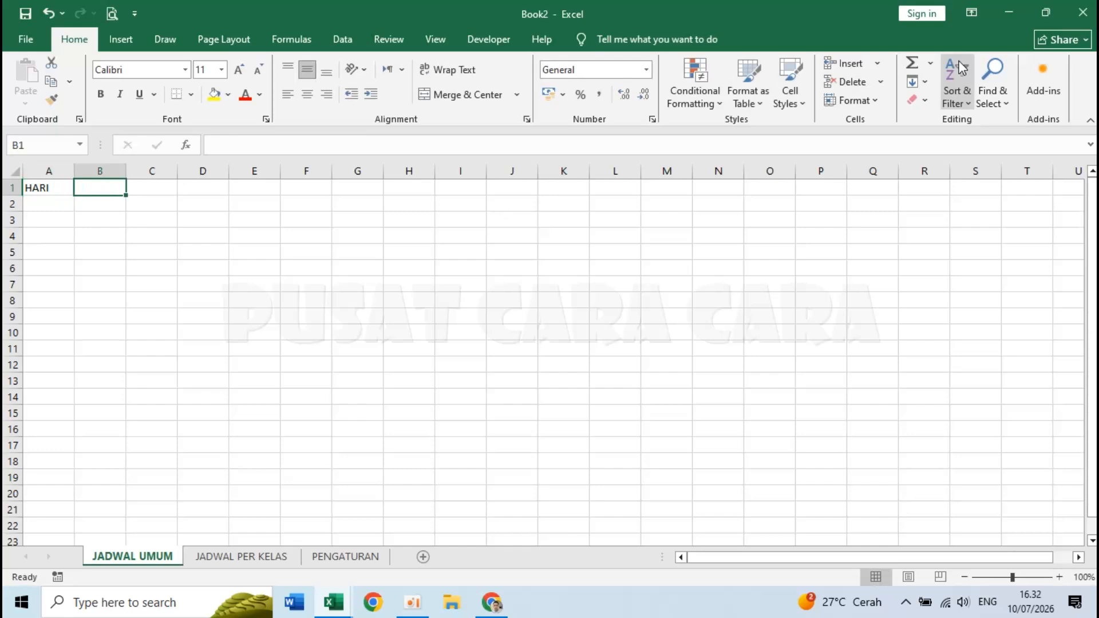
pyautogui.write('JAM KE')
pyautogui.press('Tab')
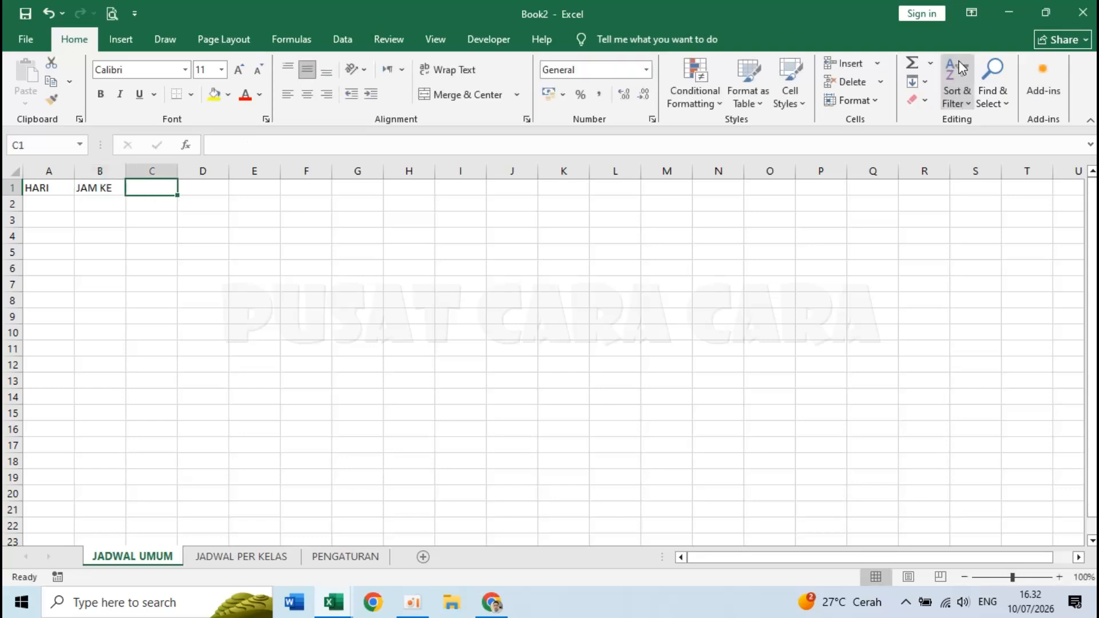
pyautogui.write('W')
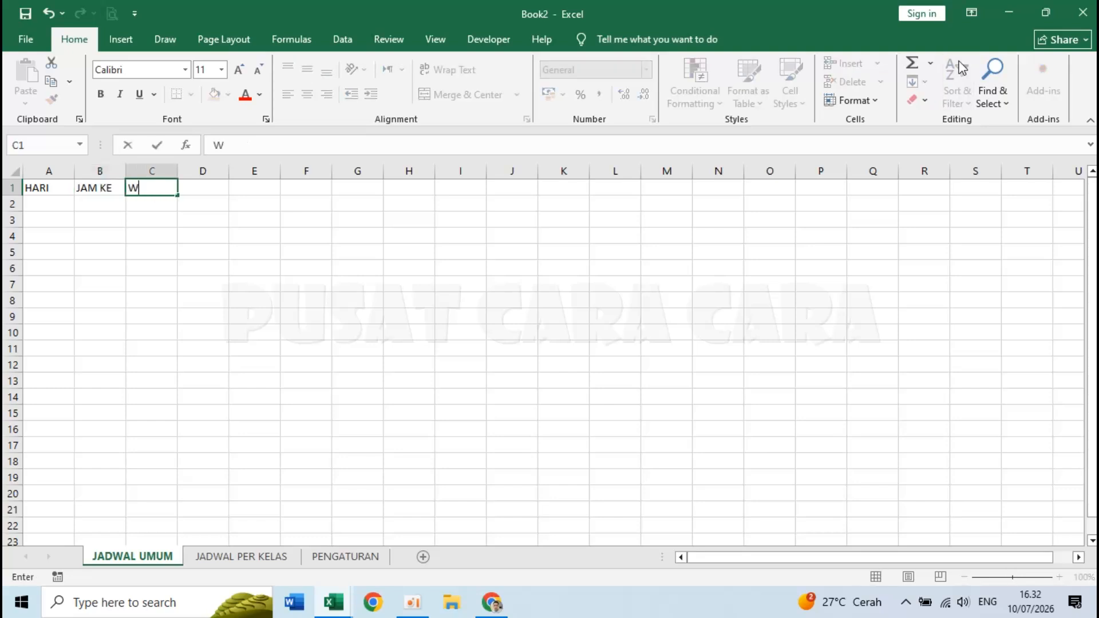
pyautogui.write('AKTU')
pyautogui.press('Tab')
pyautogui.press('Tab')
pyautogui.press('Tab')
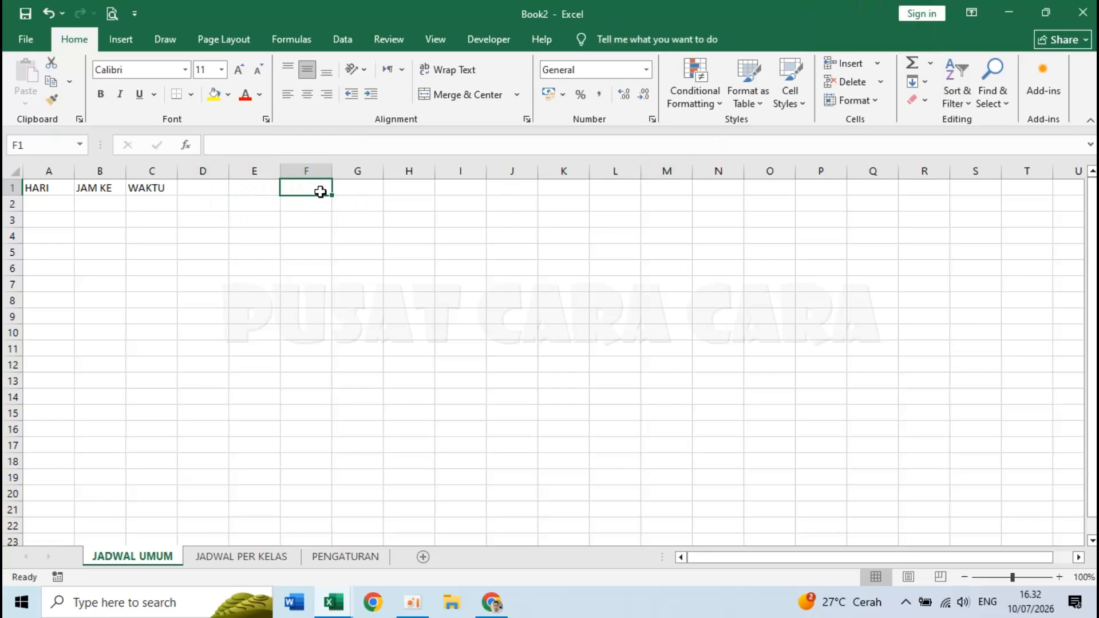
pyautogui.write('DURASI')
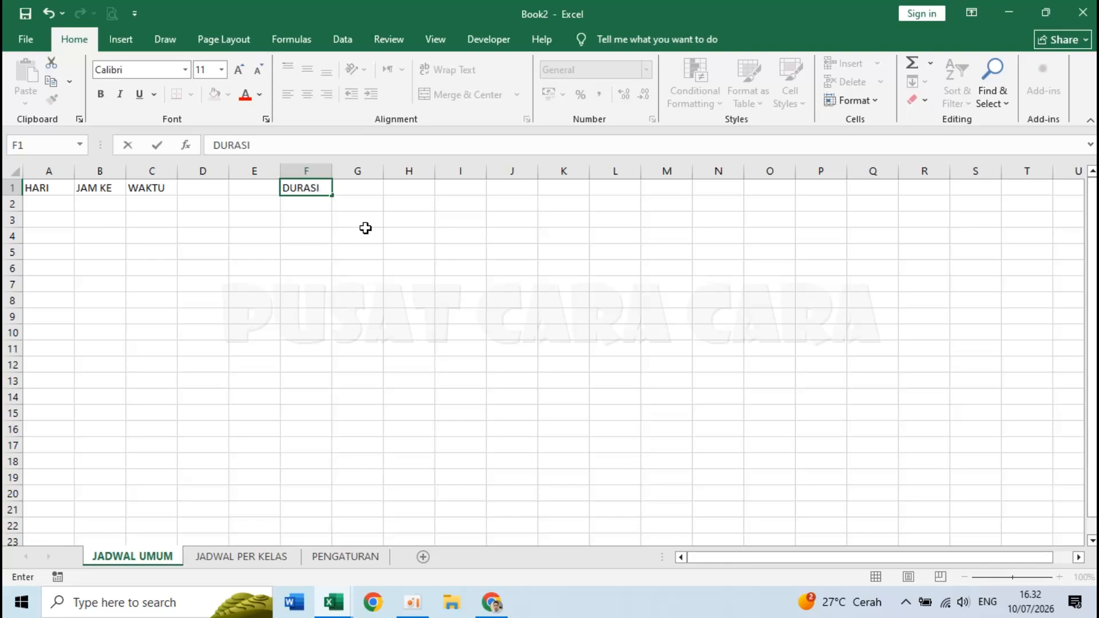
pyautogui.press('Tab')
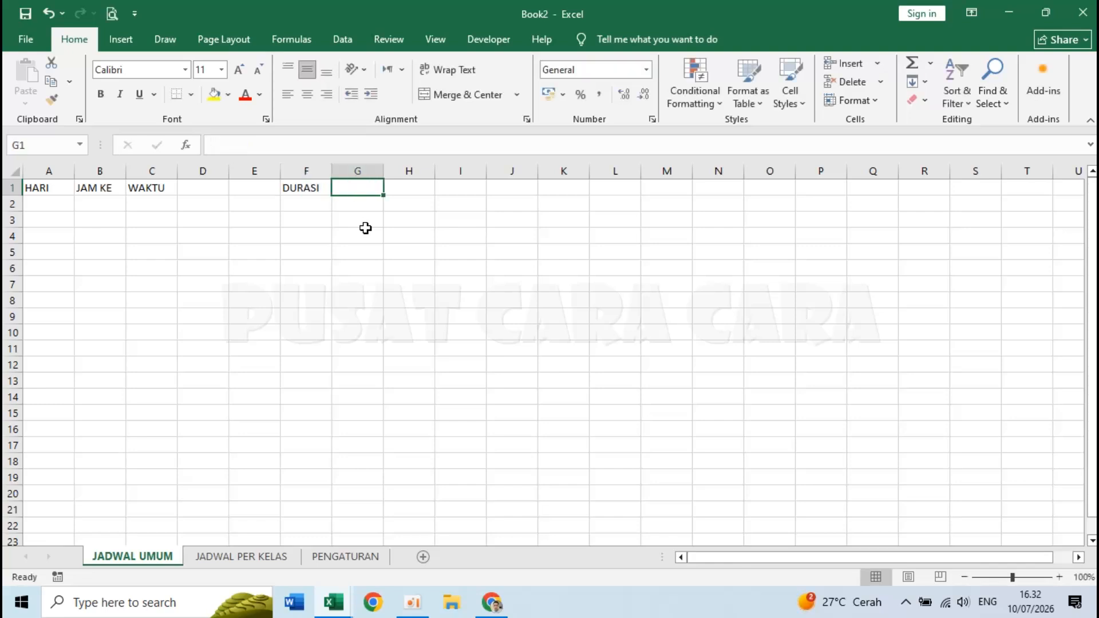
pyautogui.write('KELAS')
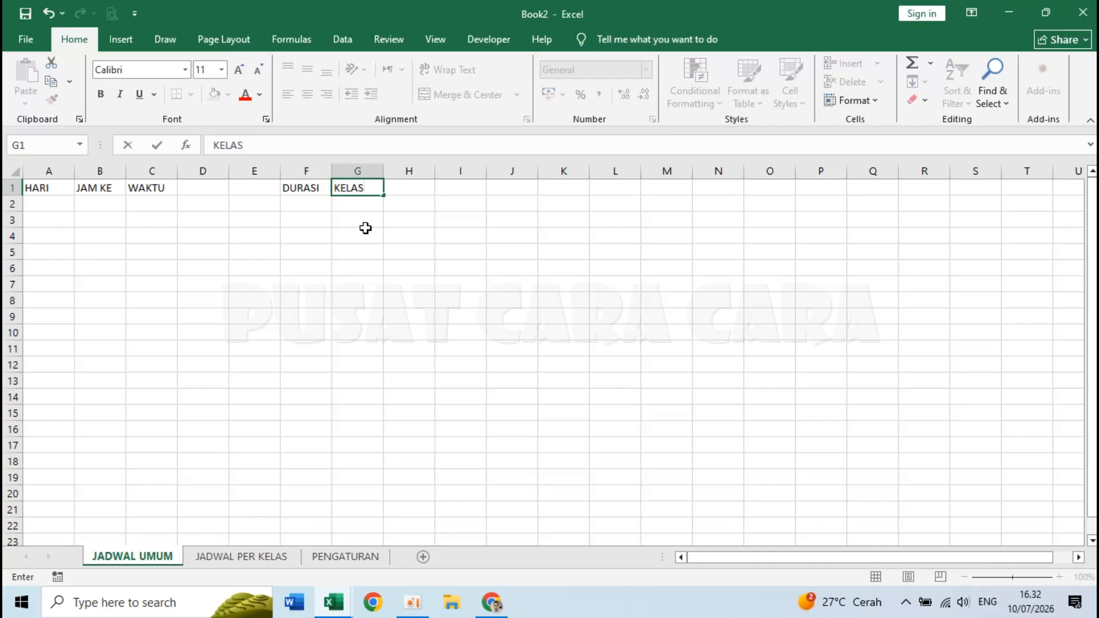
pyautogui.press('Return')
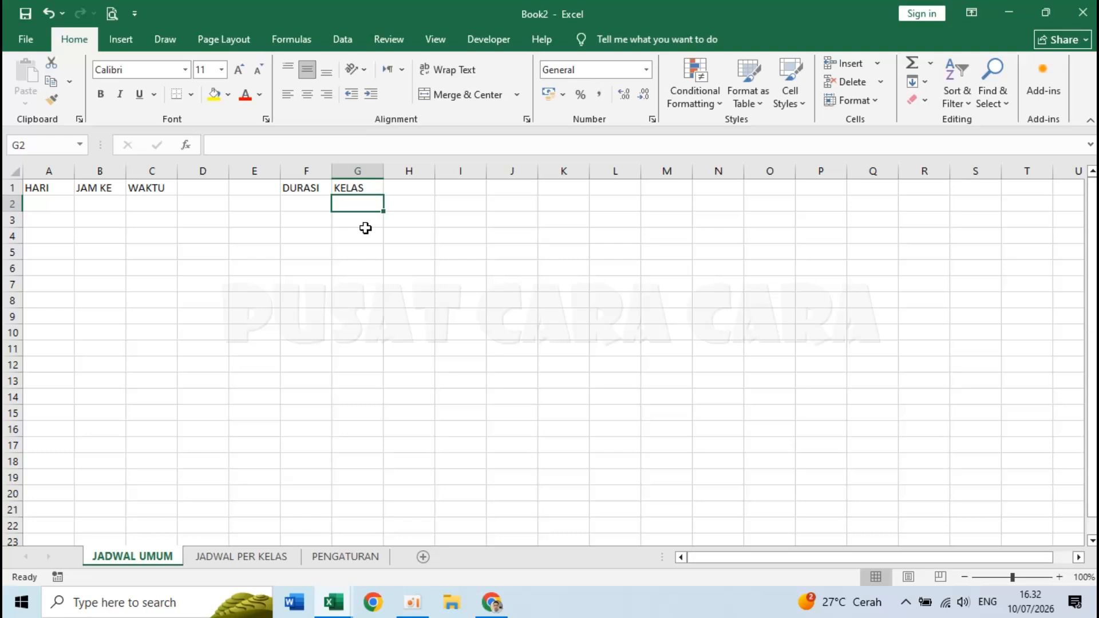
# - Enter class numbers I, II, III, IV, V and VI in G2:L2
pyautogui.write('I')
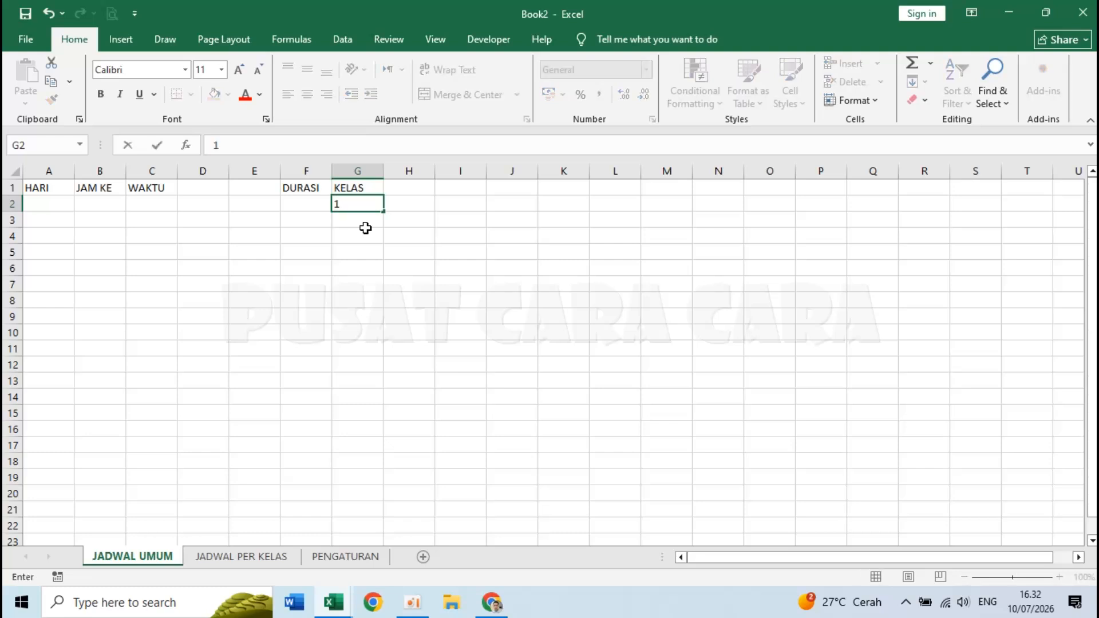
pyautogui.press('Tab')
pyautogui.write('2')
pyautogui.press('Tab')
pyautogui.press('Left')
pyautogui.press('Left')
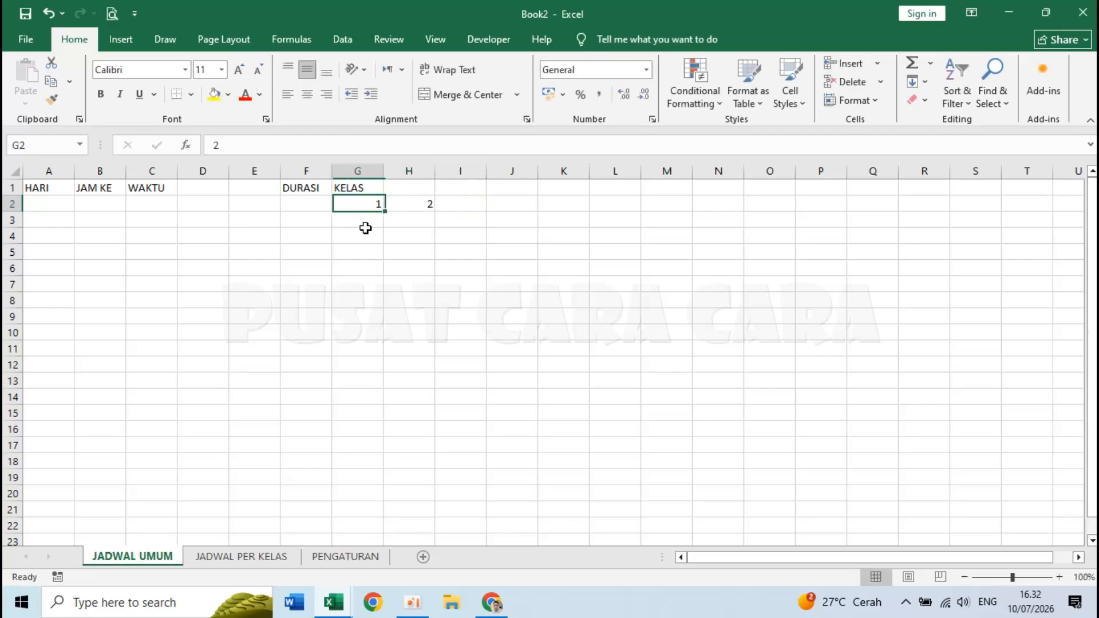
pyautogui.press('Delete')
pyautogui.press('Right')
pyautogui.press('Left')
pyautogui.write('I')
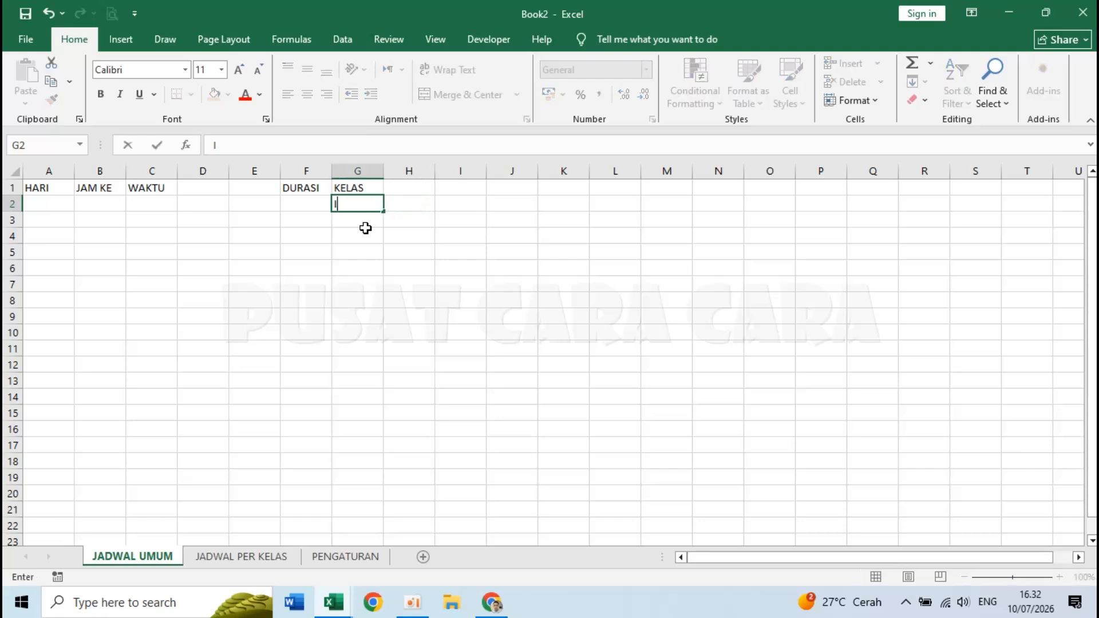
pyautogui.press('Tab')
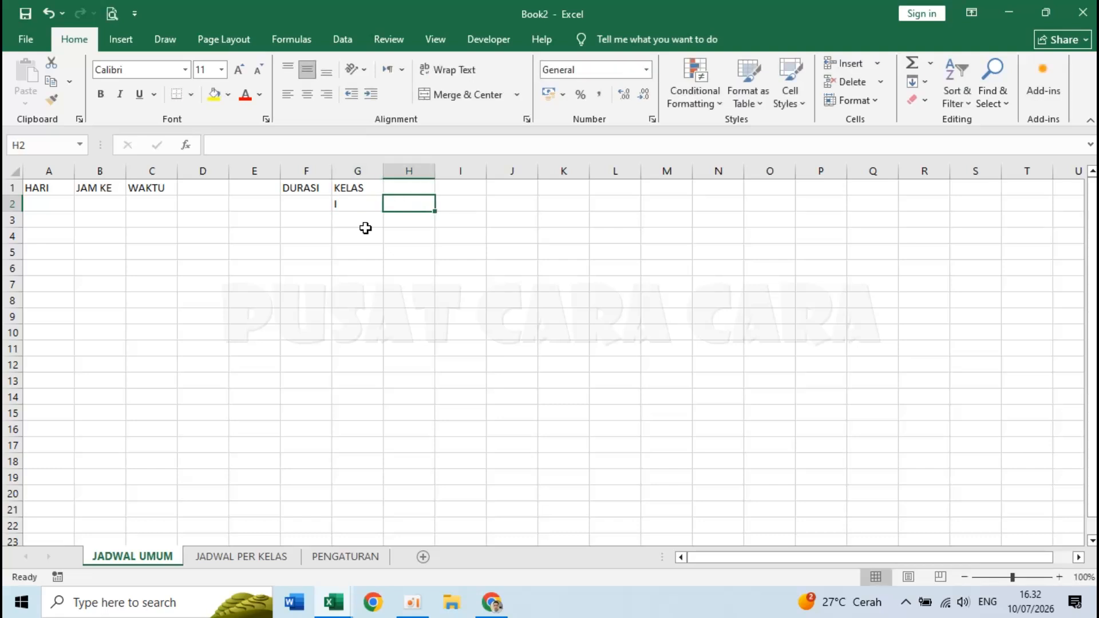
pyautogui.write('II')
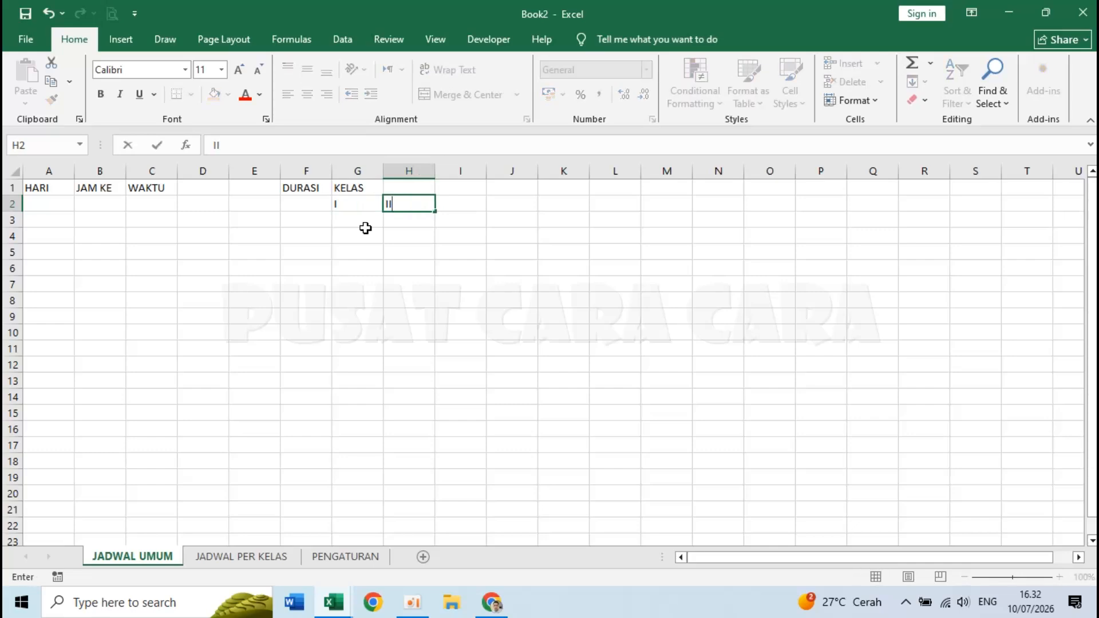
pyautogui.press('Tab')
pyautogui.write('II')
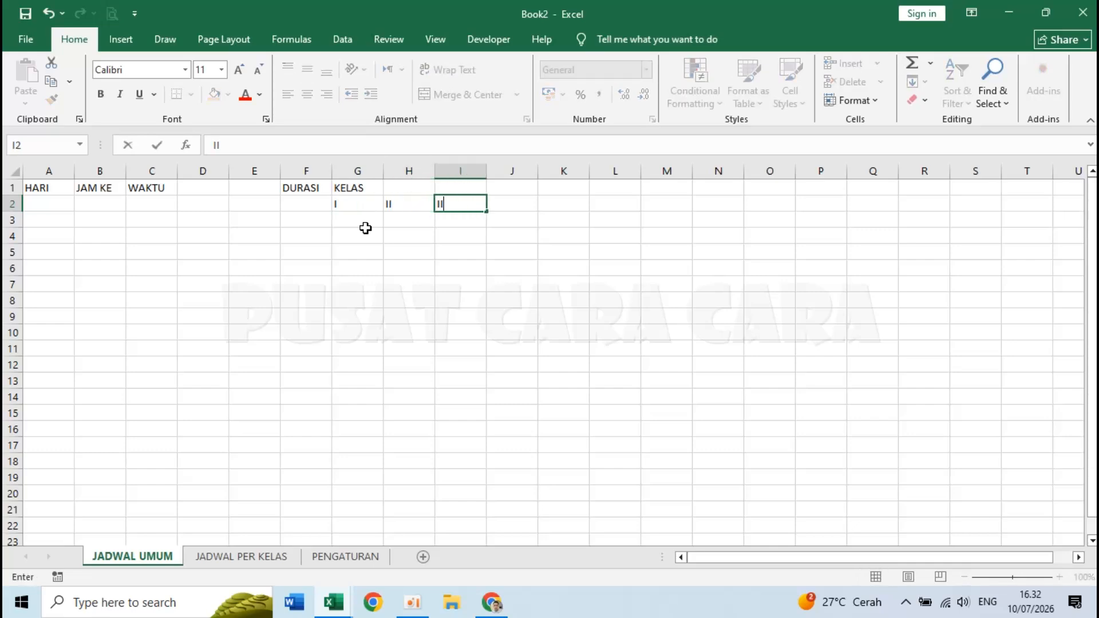
pyautogui.press('Tab')
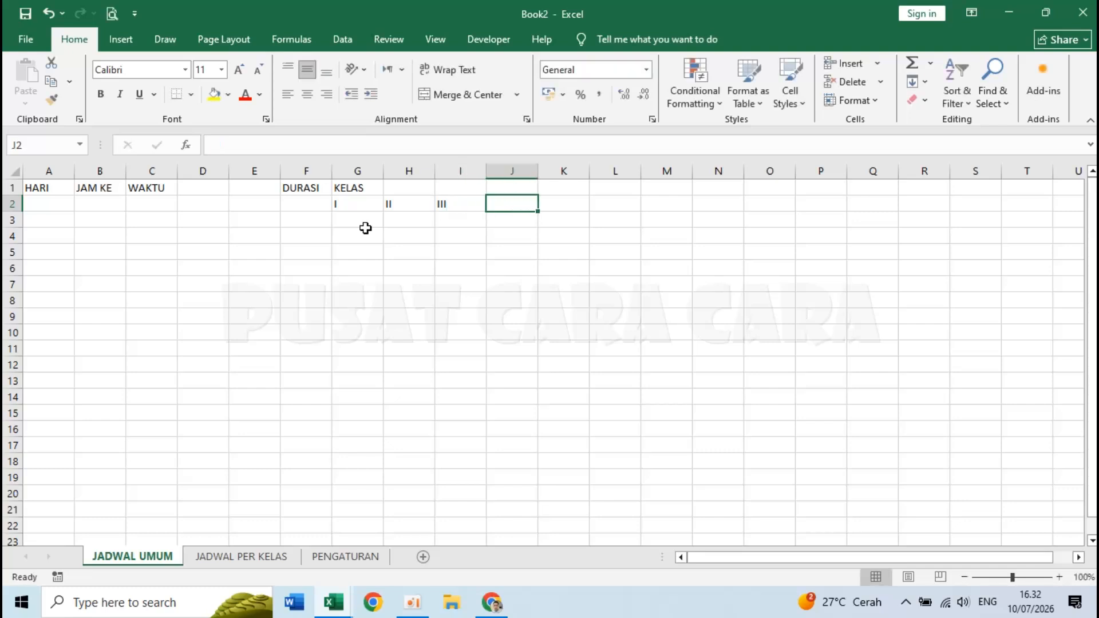
pyautogui.write('IV')
pyautogui.press('Tab')
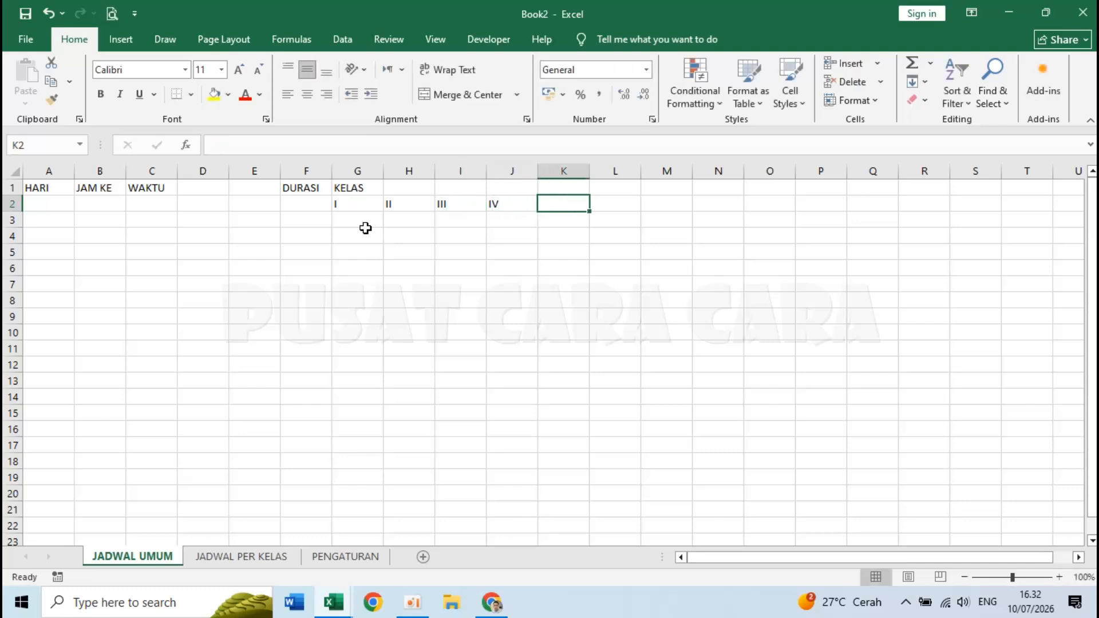
pyautogui.write('V')
pyautogui.press('Tab')
pyautogui.write('VI')
pyautogui.press('Return')
pyautogui.press('Up')
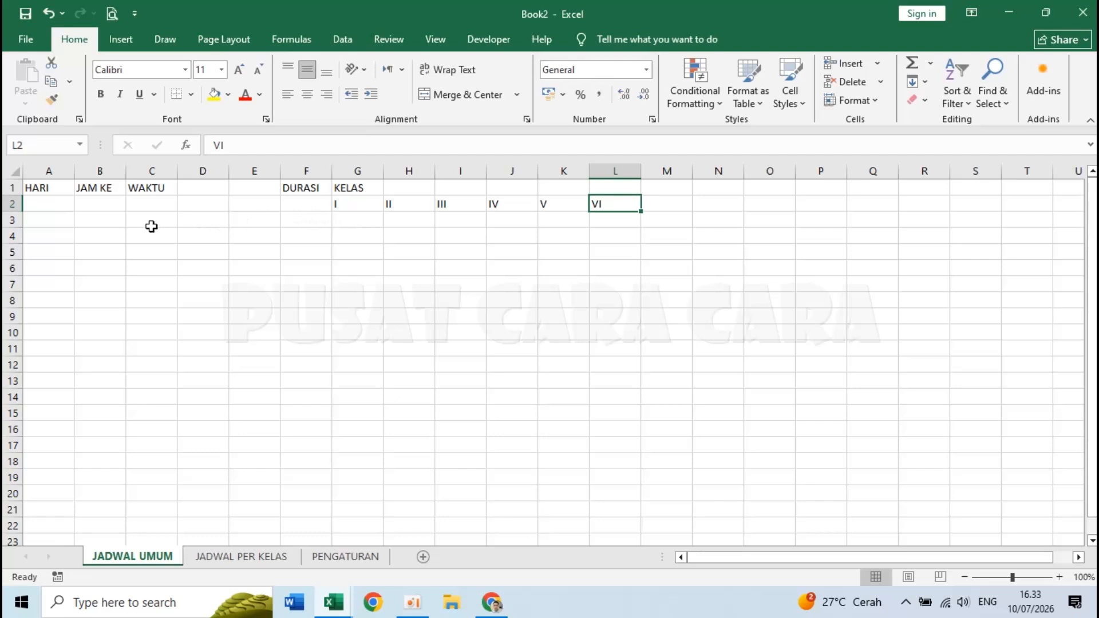
pyautogui.click(49, 203)
pyautogui.click(52, 235)
pyautogui.click(45, 187)
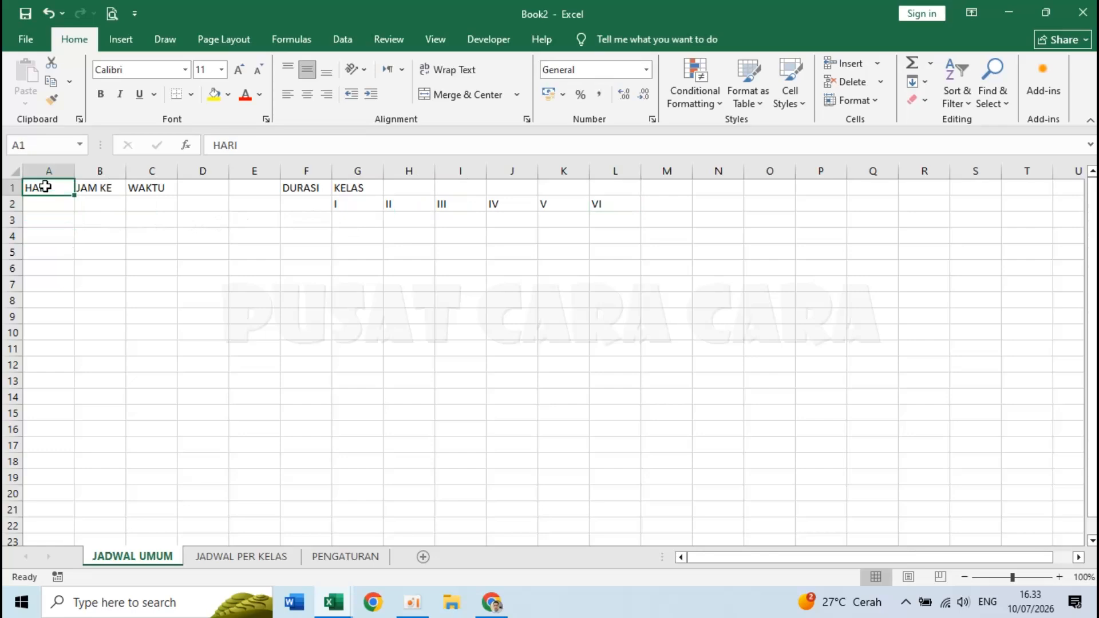
# - Zoom the sheet to 130% and select the HARI cells A1:A2
pyautogui.click(1059, 577)
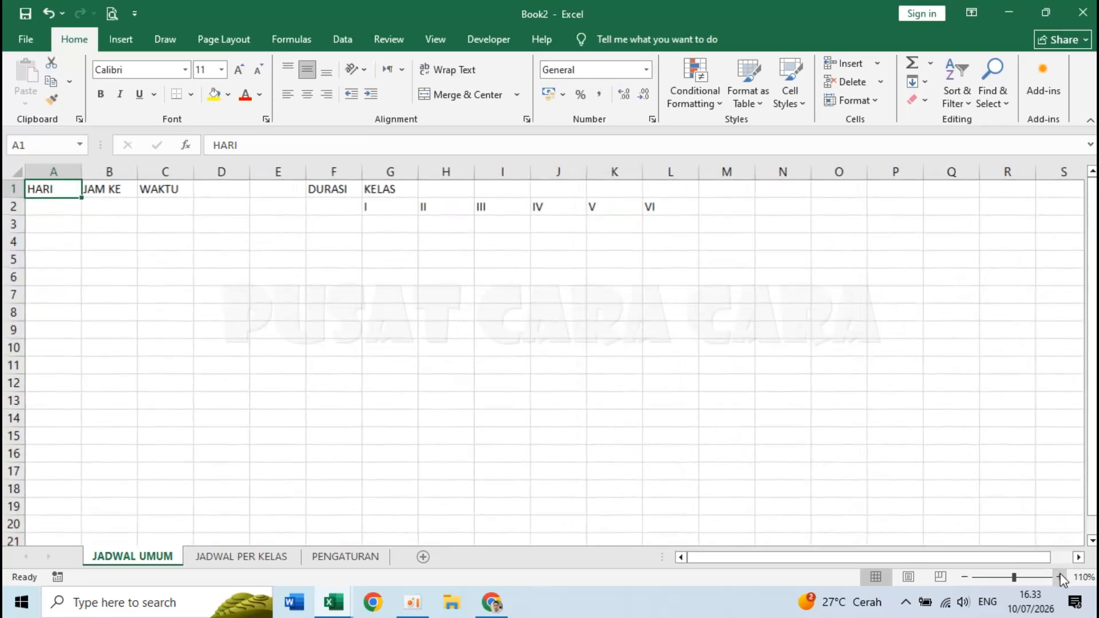
pyautogui.click(1060, 577)
pyautogui.click(1059, 577)
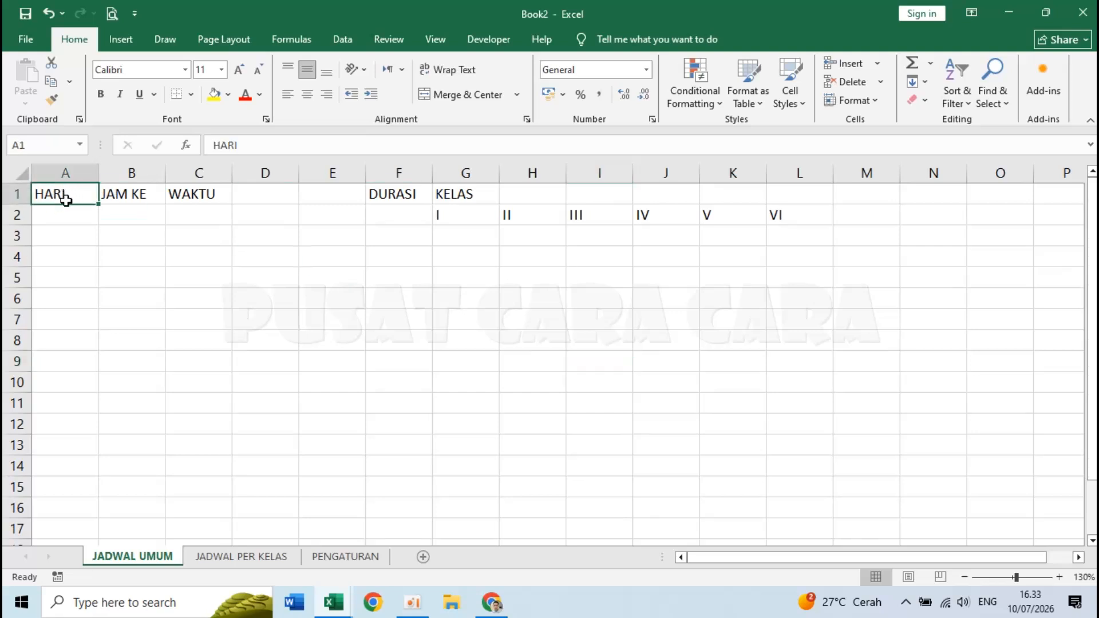
pyautogui.moveTo(65, 198); pyautogui.dragTo(64, 209)
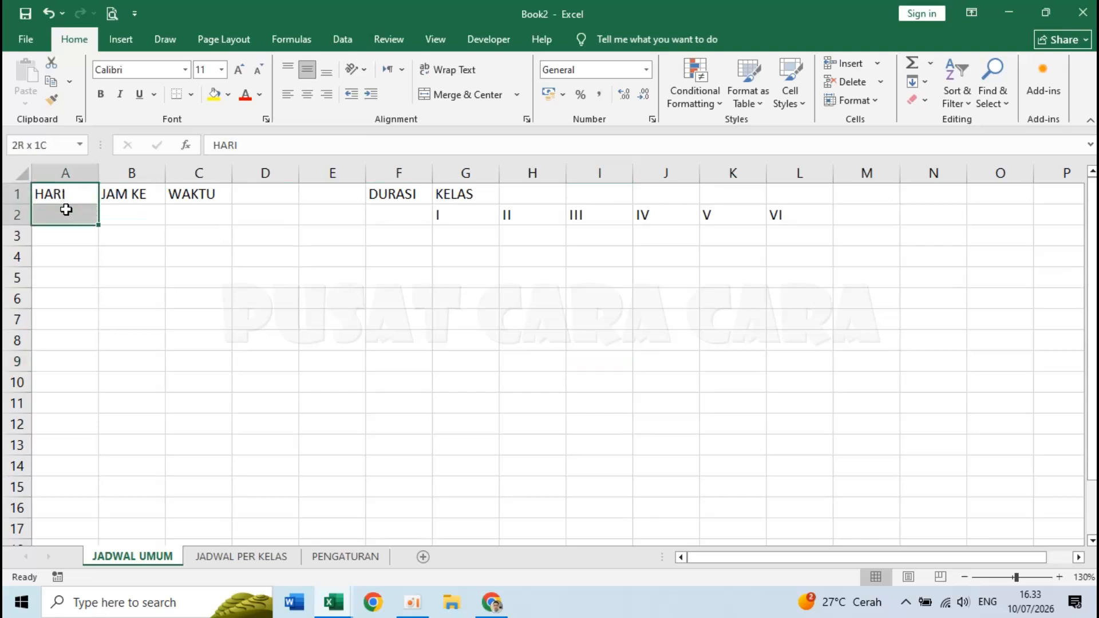
# - Merge and center the headers over A1:A2, B1:B2, C1:E2, F1:F2 and G1:L1
pyautogui.click(467, 96)
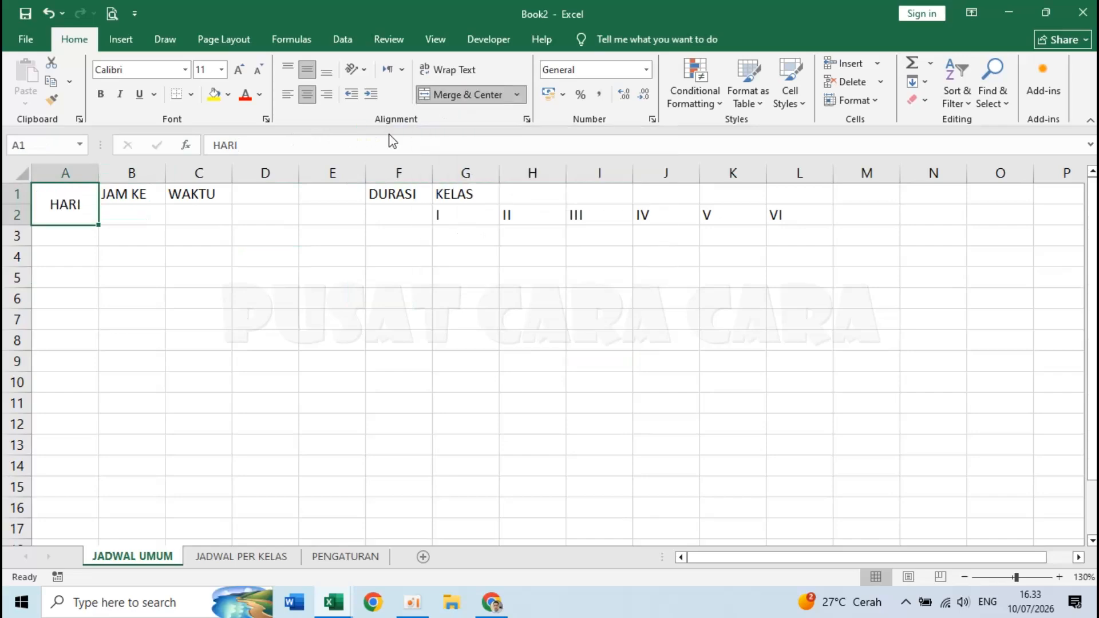
pyautogui.moveTo(126, 198); pyautogui.dragTo(130, 213)
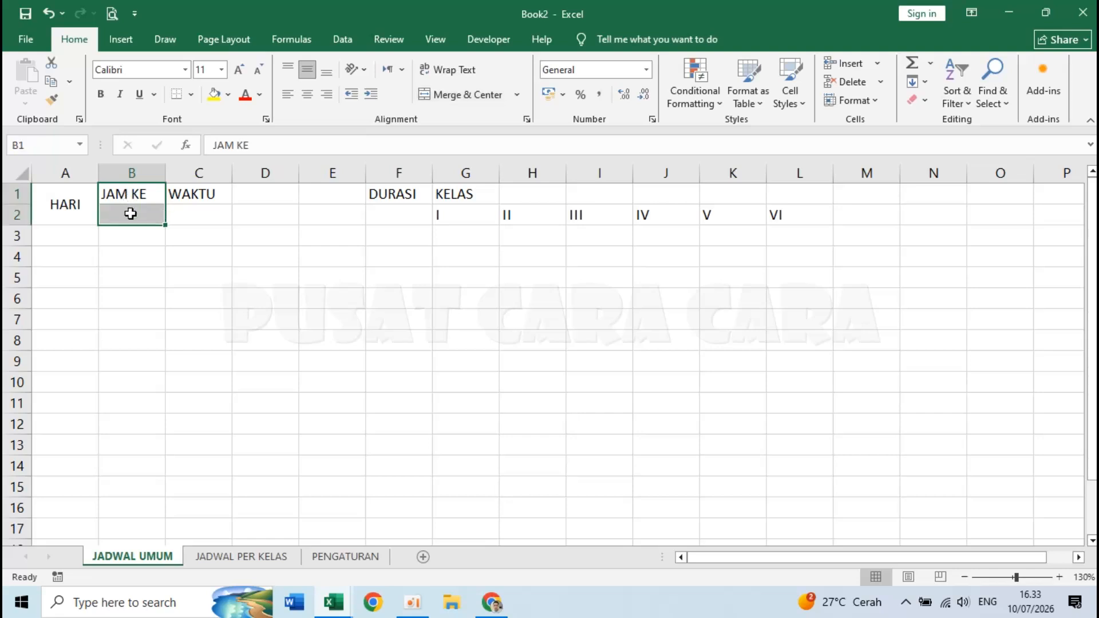
pyautogui.click(467, 96)
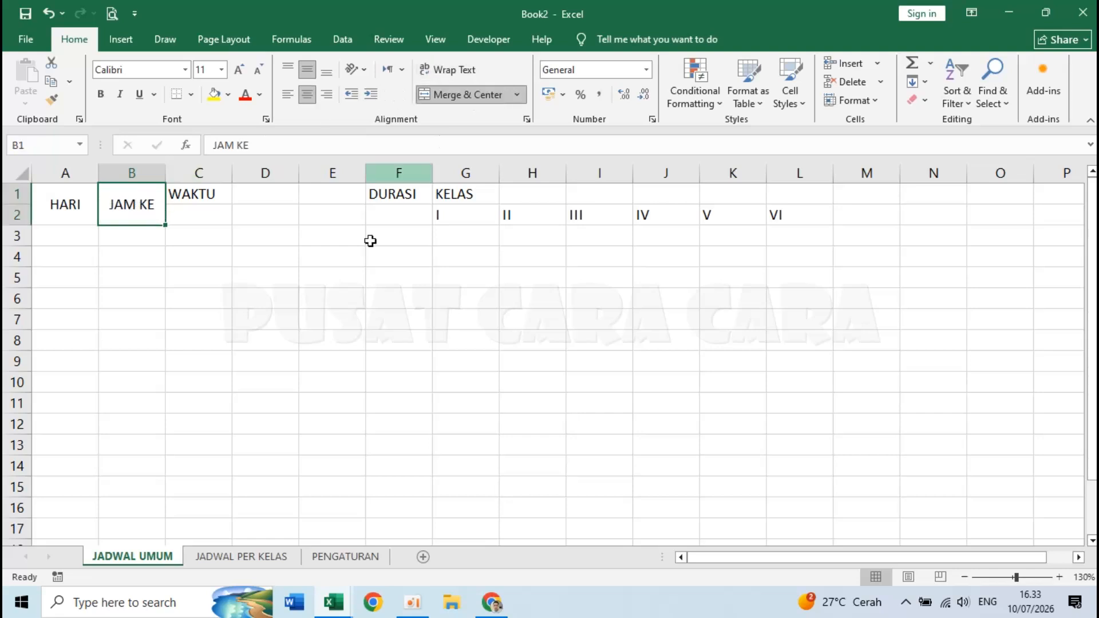
pyautogui.moveTo(202, 193); pyautogui.dragTo(327, 212)
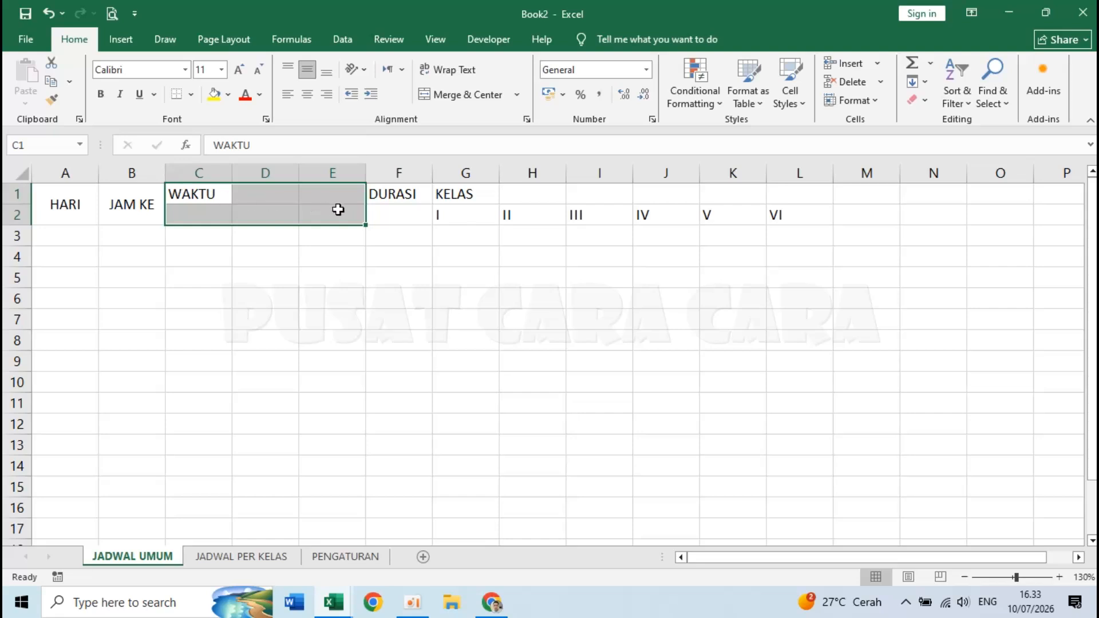
pyautogui.click(461, 95)
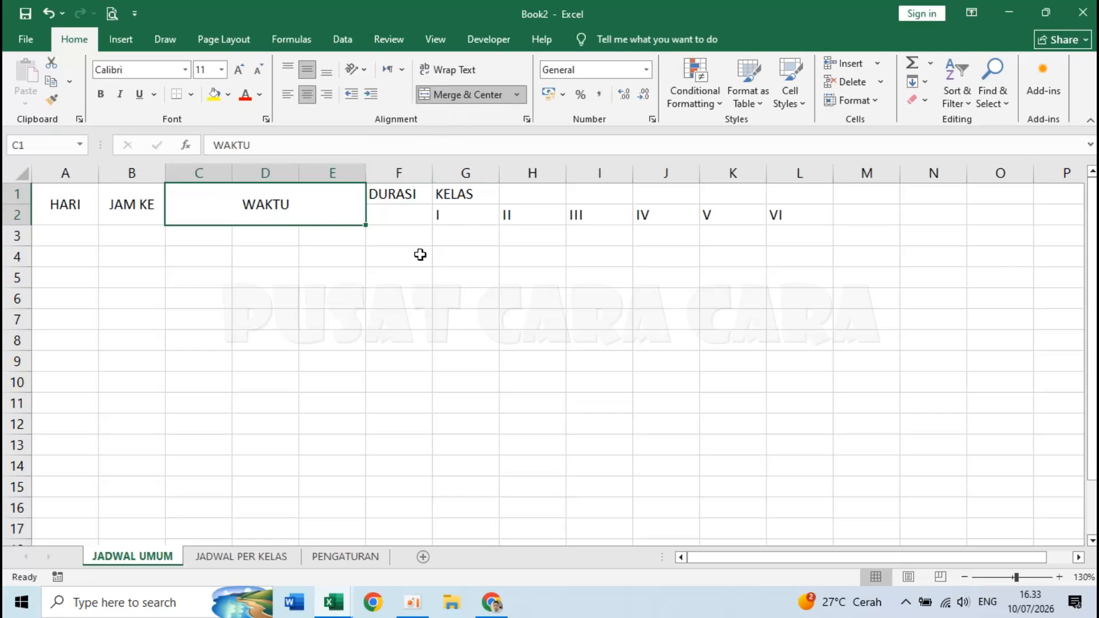
pyautogui.moveTo(395, 194); pyautogui.dragTo(394, 210)
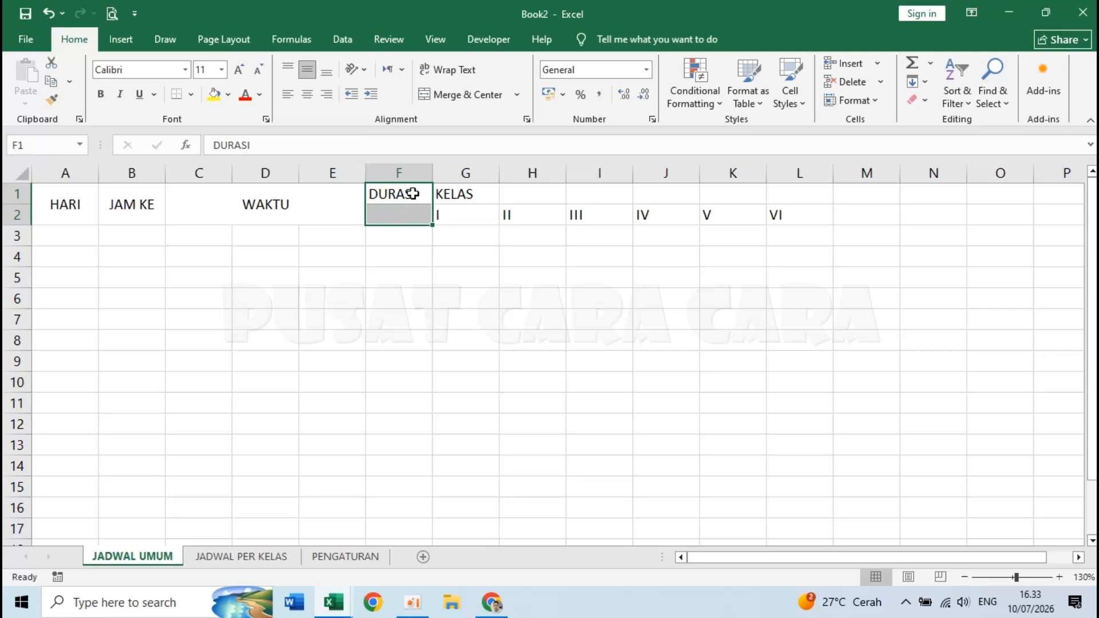
pyautogui.click(455, 96)
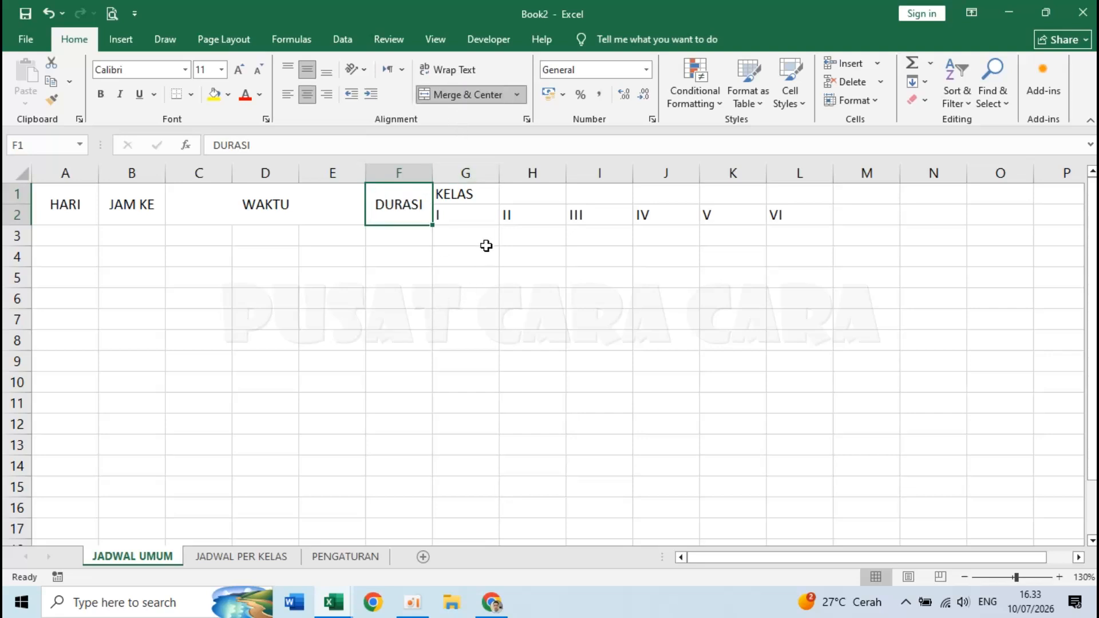
pyautogui.click(474, 195)
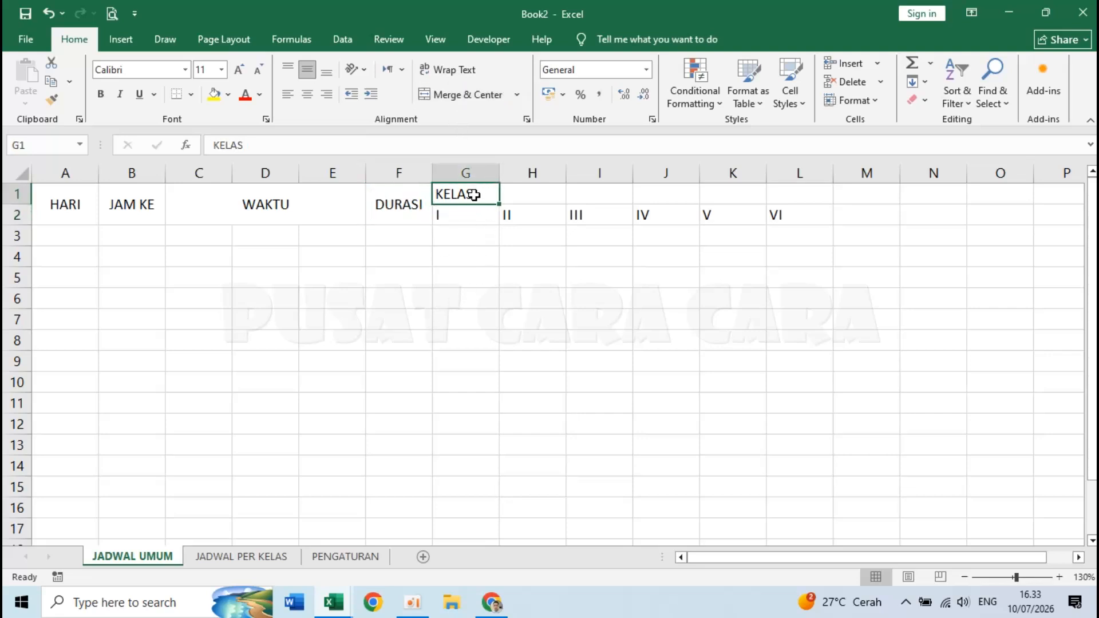
pyautogui.moveTo(474, 195); pyautogui.dragTo(788, 190)
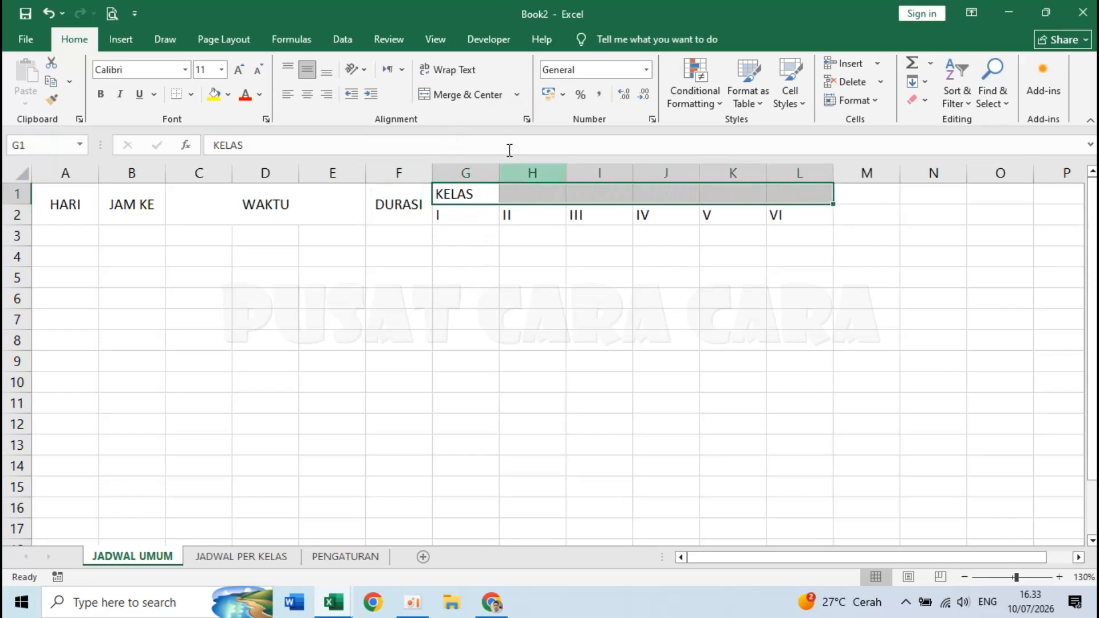
pyautogui.click(455, 96)
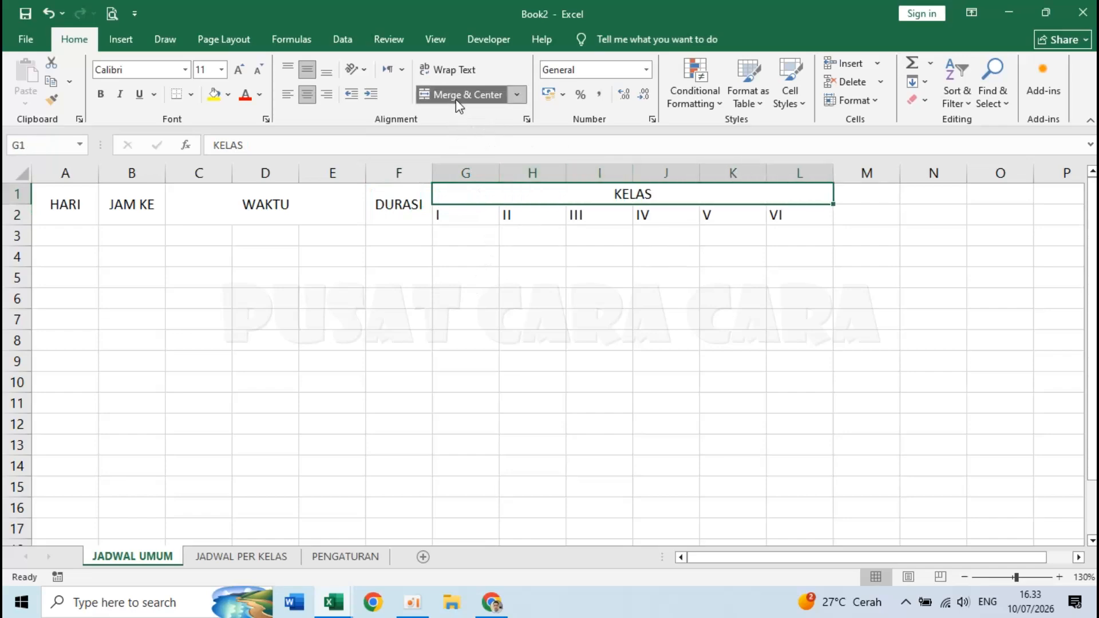
pyautogui.click(509, 283)
# - Center-align all header text in A1:L2
pyautogui.moveTo(86, 215); pyautogui.dragTo(774, 210)
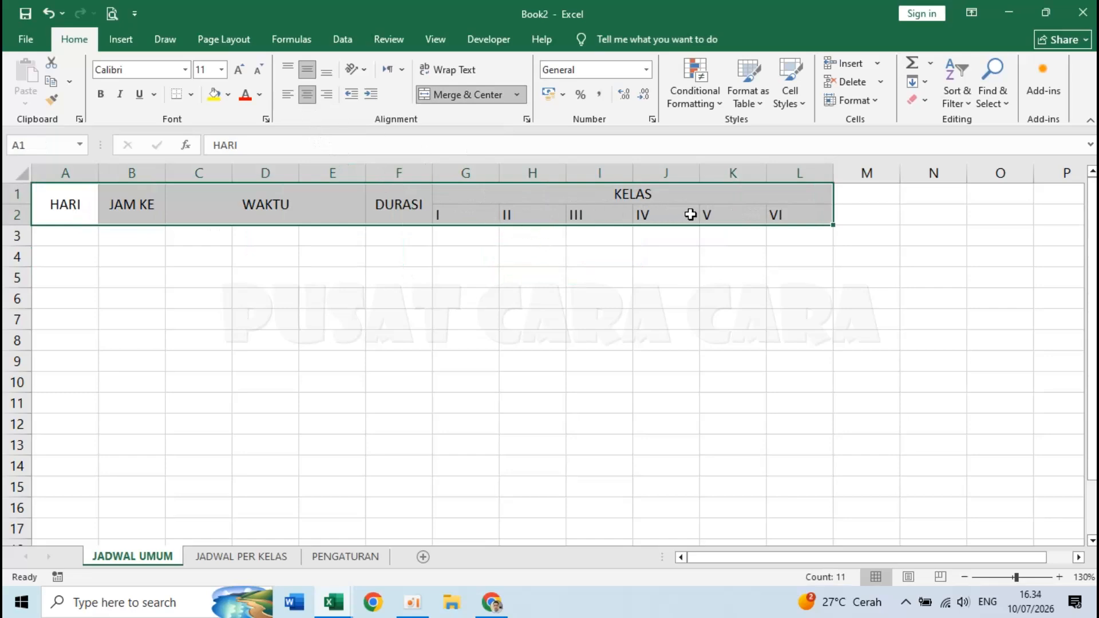
pyautogui.click(307, 93)
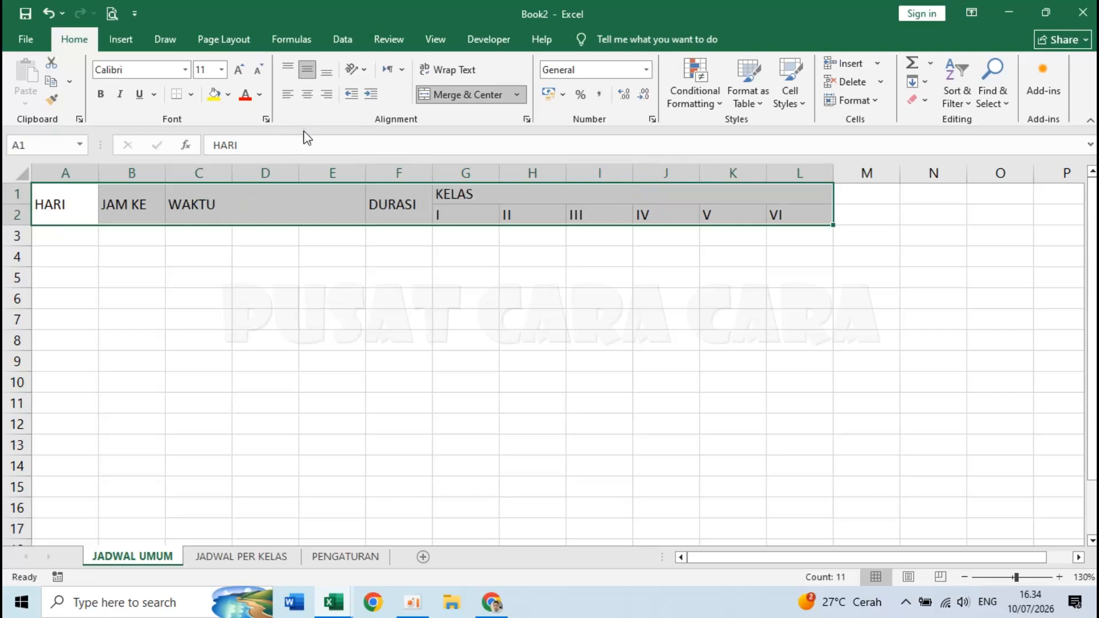
pyautogui.click(308, 94)
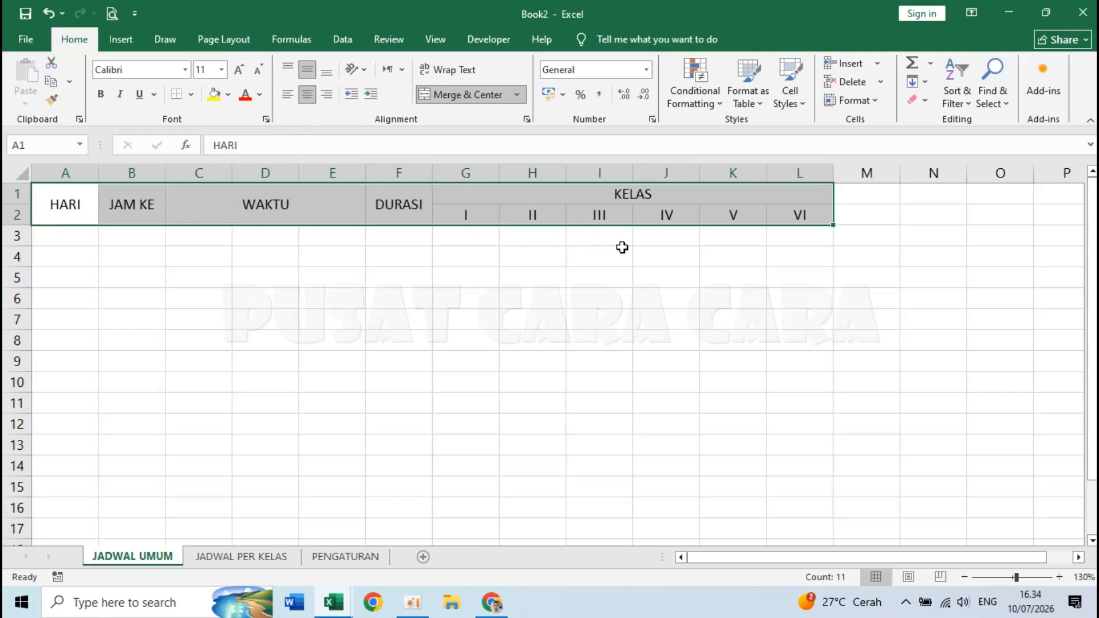
pyautogui.click(719, 243)
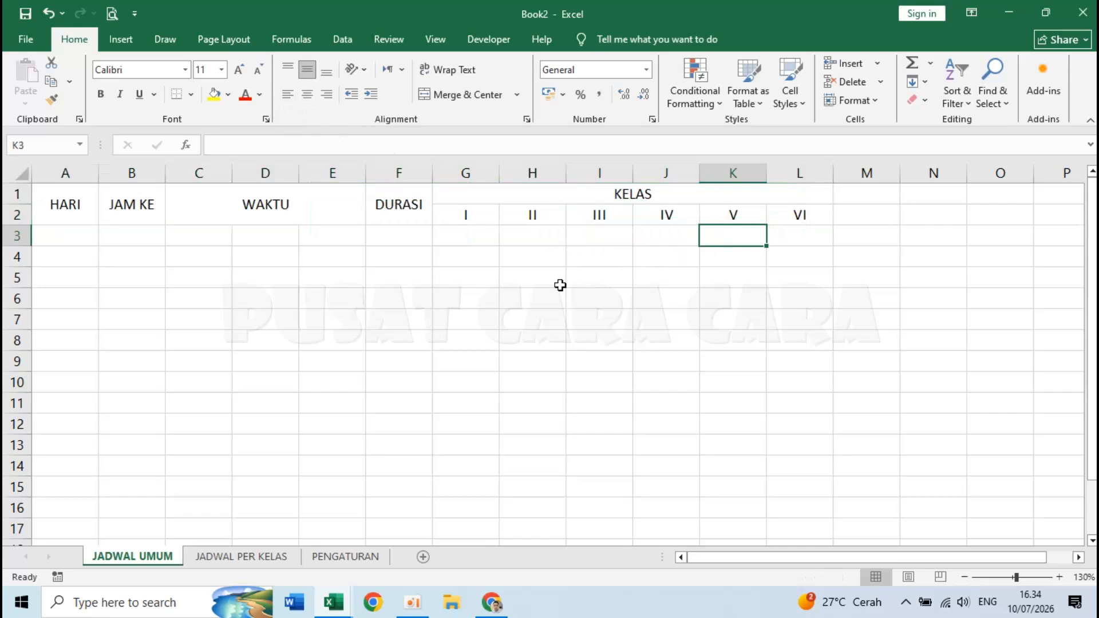
pyautogui.click(489, 359)
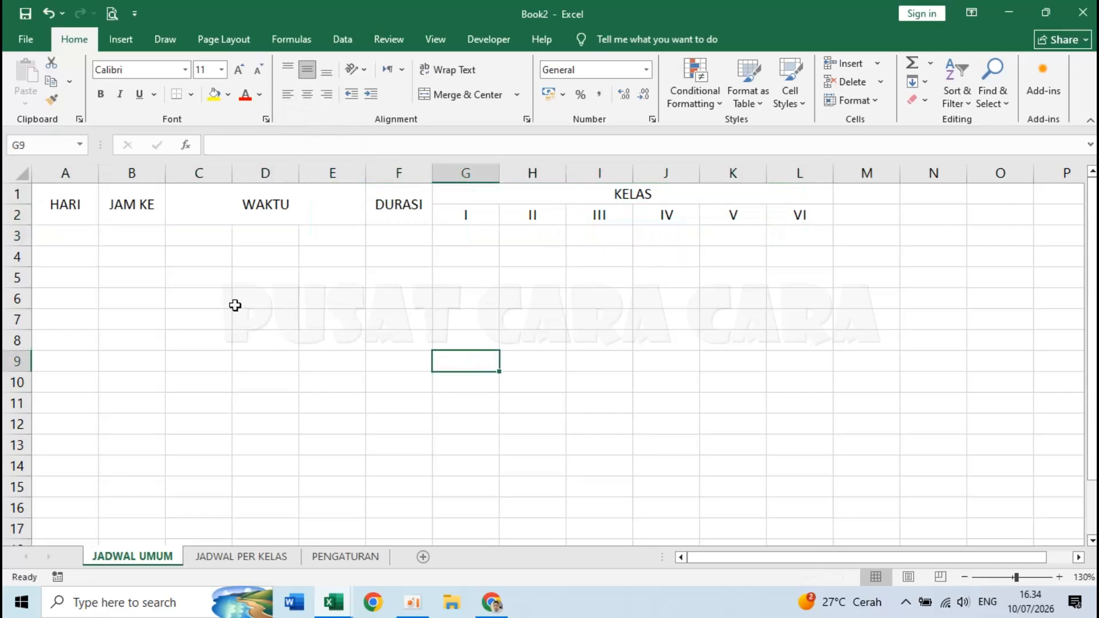
# - Number the JAM KE lessons 0 to 4 in B3:B7
pyautogui.click(124, 235)
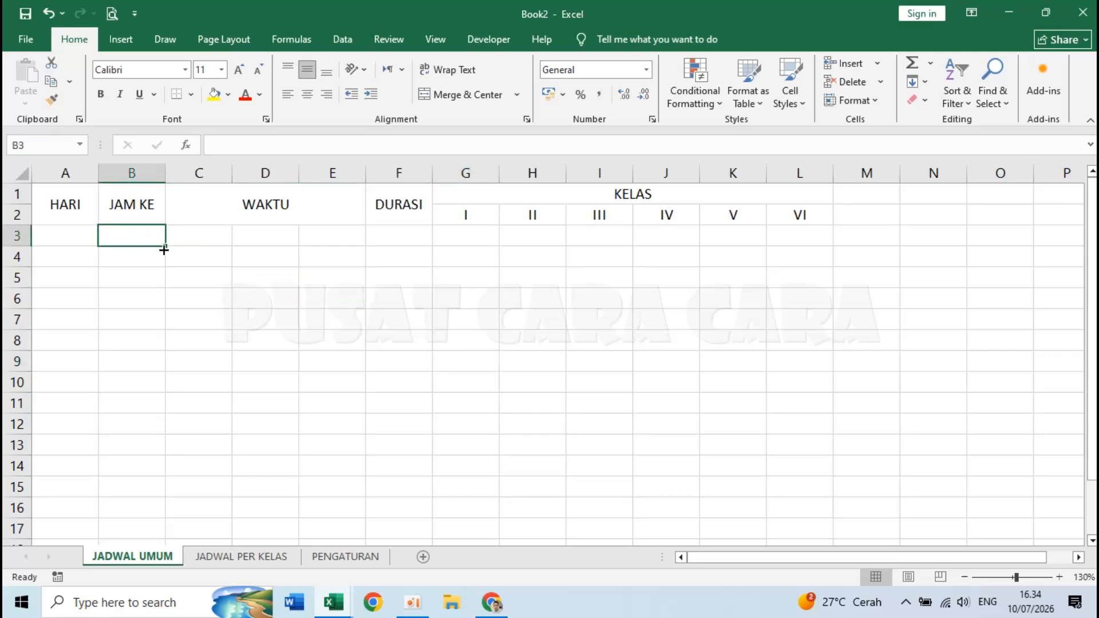
pyautogui.write('0')
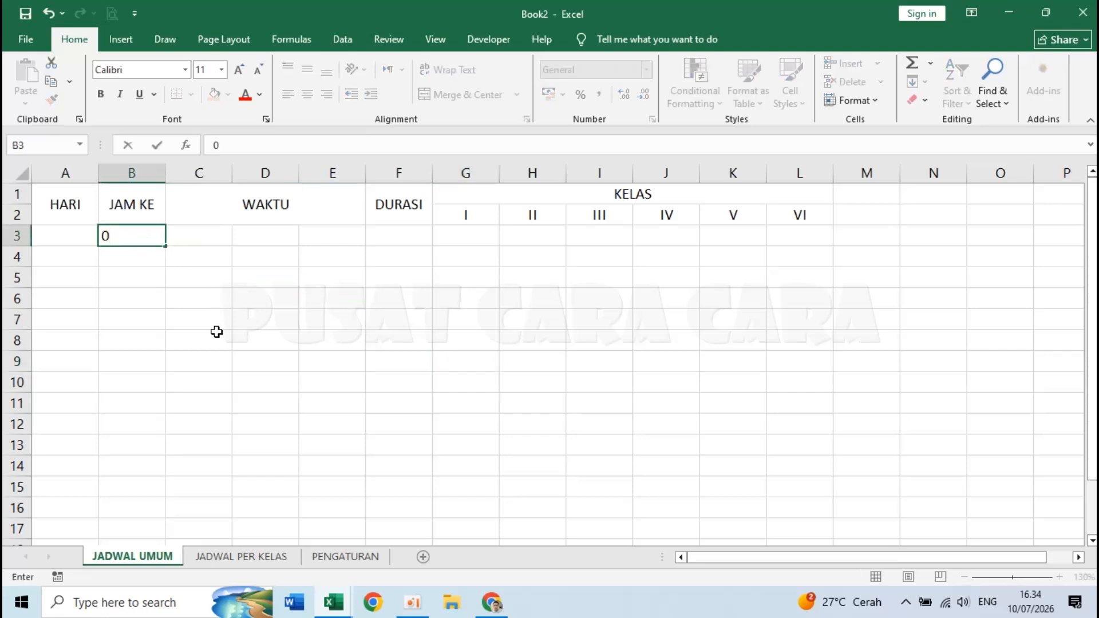
pyautogui.press('Return')
pyautogui.write('1')
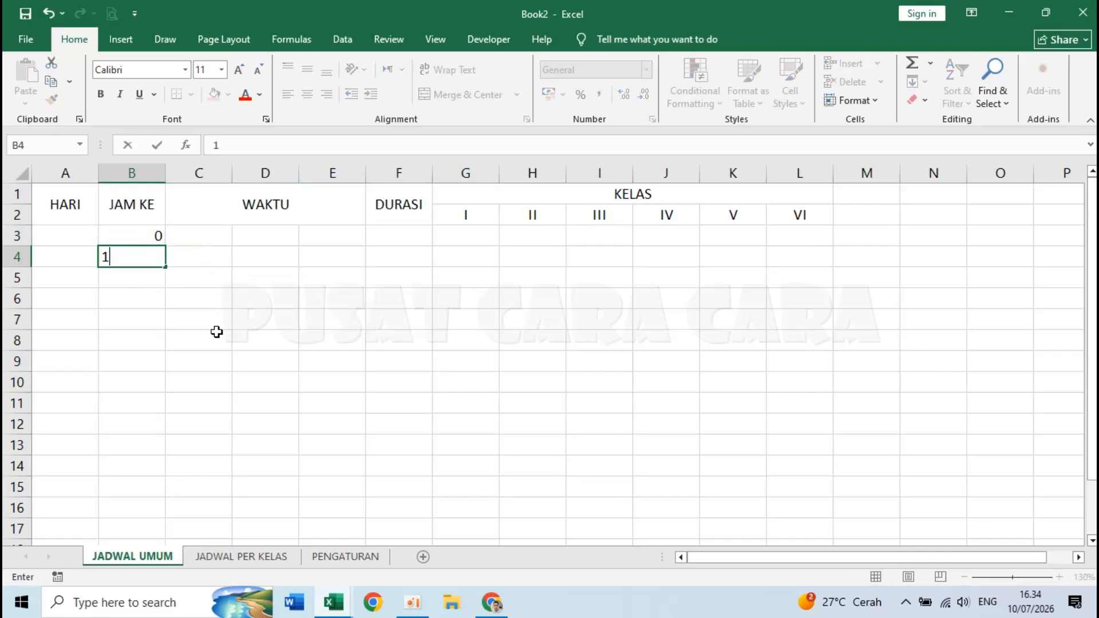
pyautogui.press('Return')
pyautogui.write('2')
pyautogui.press('Return')
pyautogui.write('3')
pyautogui.press('Return')
pyautogui.press('Return')
pyautogui.write('4')
pyautogui.press('Return')
pyautogui.press('Return')
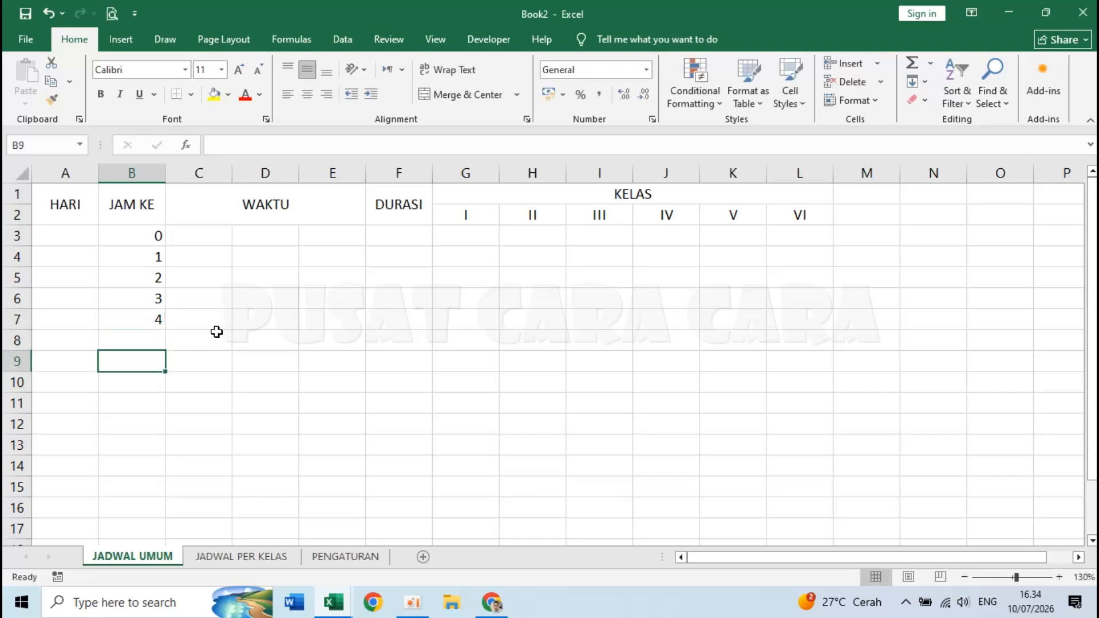
# - Number the JAM KE lessons 5 to 8 in B9:B12, leaving row 8 blank
pyautogui.write('5')
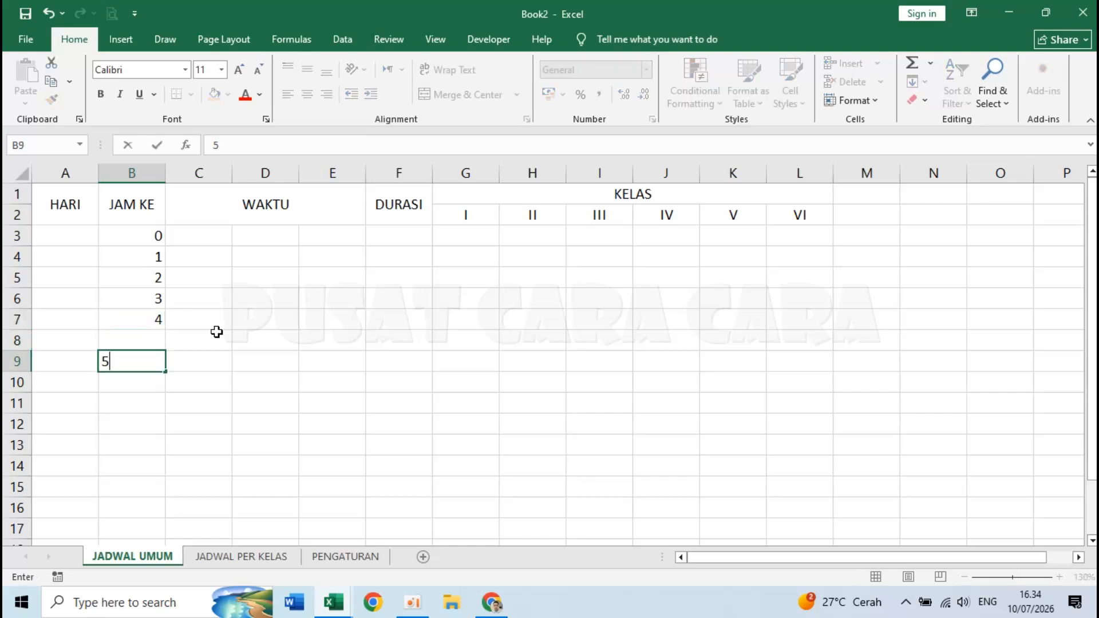
pyautogui.press('Return')
pyautogui.write('6')
pyautogui.press('Return')
pyautogui.write('7')
pyautogui.press('Return')
pyautogui.write('8')
pyautogui.press('Return')
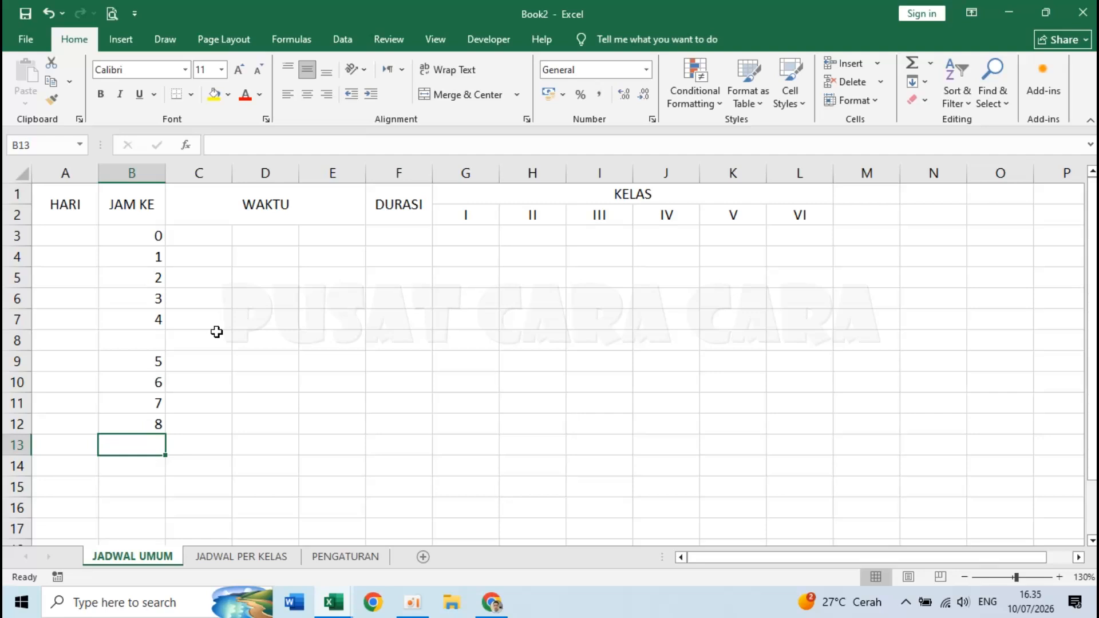
pyautogui.click(206, 228)
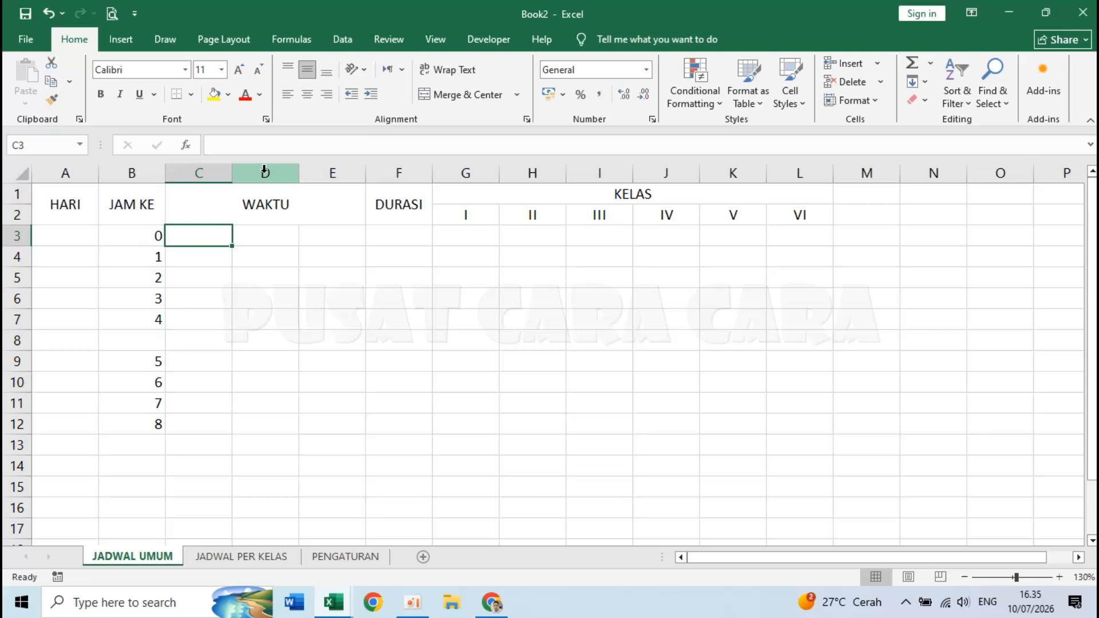
# - Narrow column D, then enter start time 07.00 in C3 and duration 30 in F3
pyautogui.click(299, 175)
pyautogui.moveTo(299, 173); pyautogui.dragTo(252, 176)
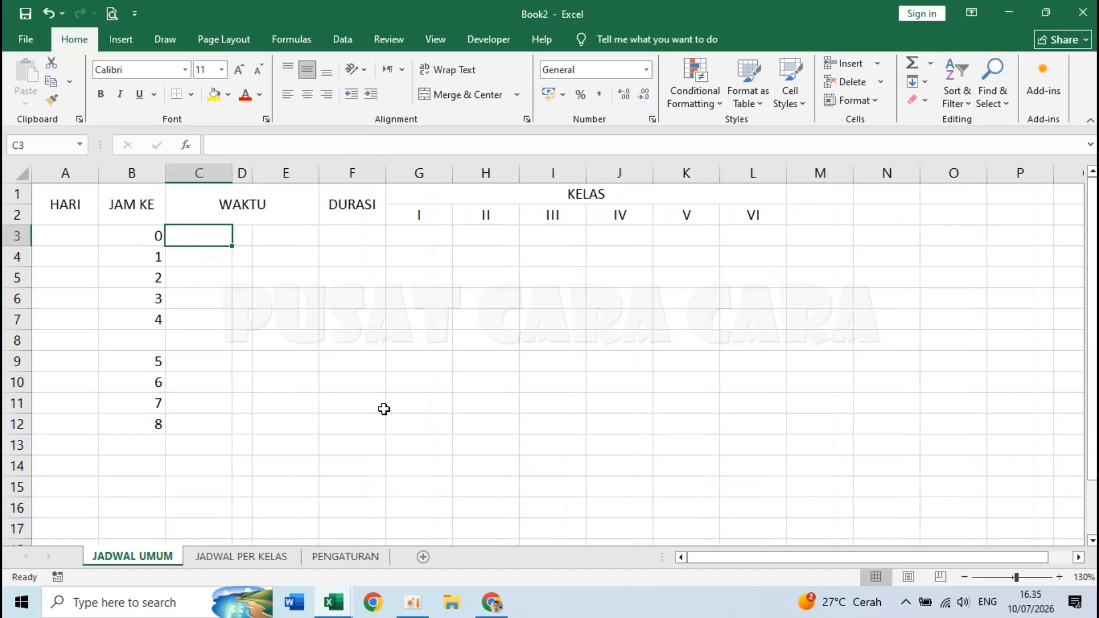
pyautogui.write('07.00')
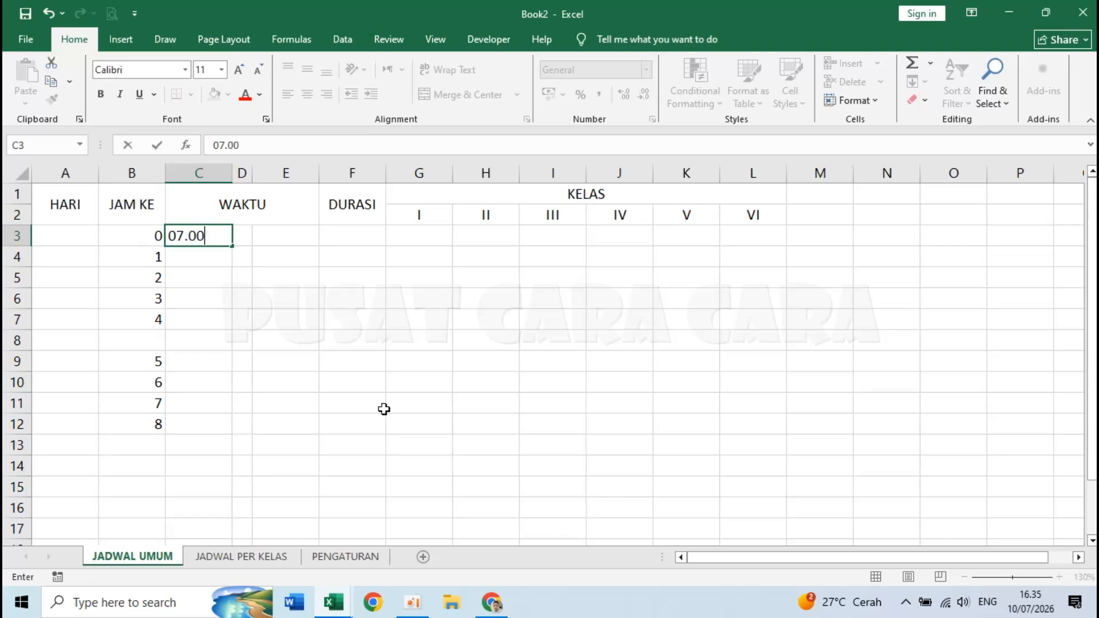
pyautogui.press('Tab')
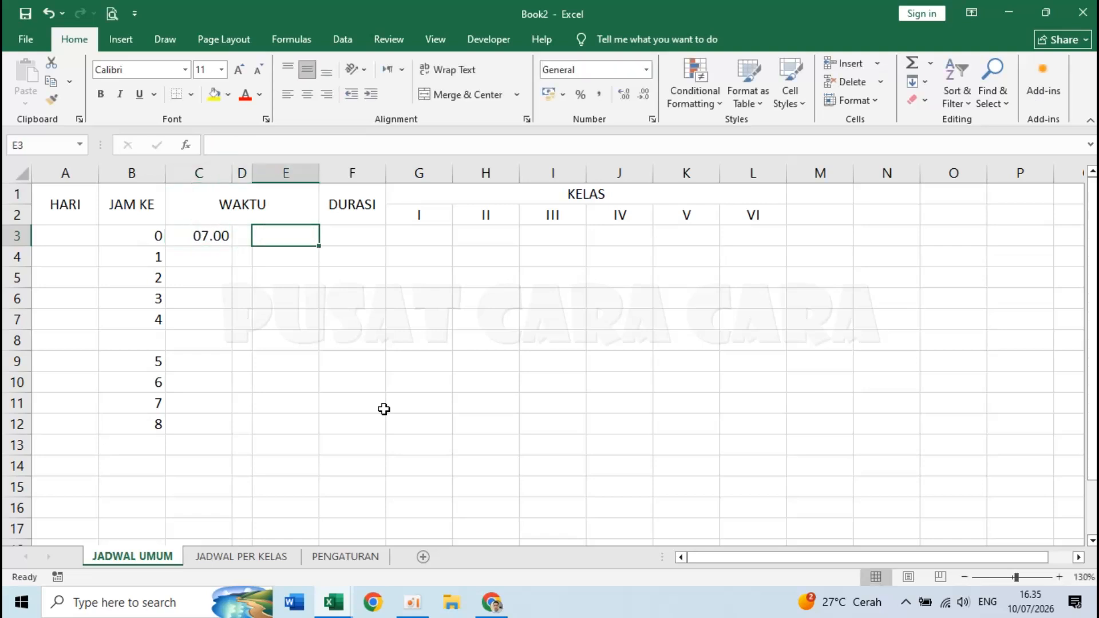
pyautogui.press('Tab')
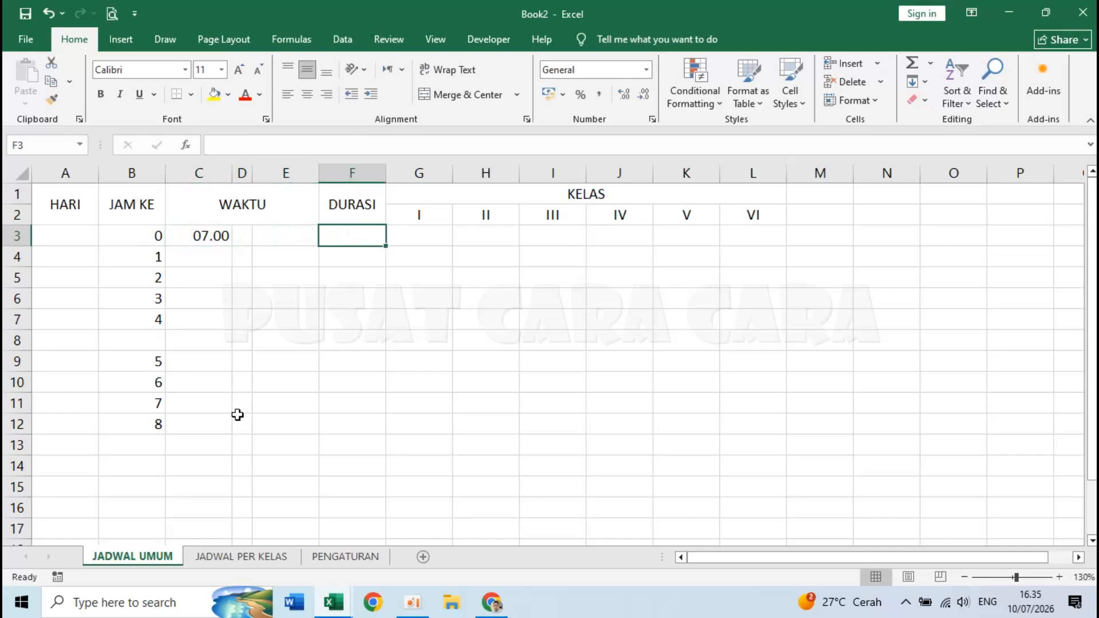
pyautogui.write('30')
pyautogui.hotkey('shift', 'Tab')
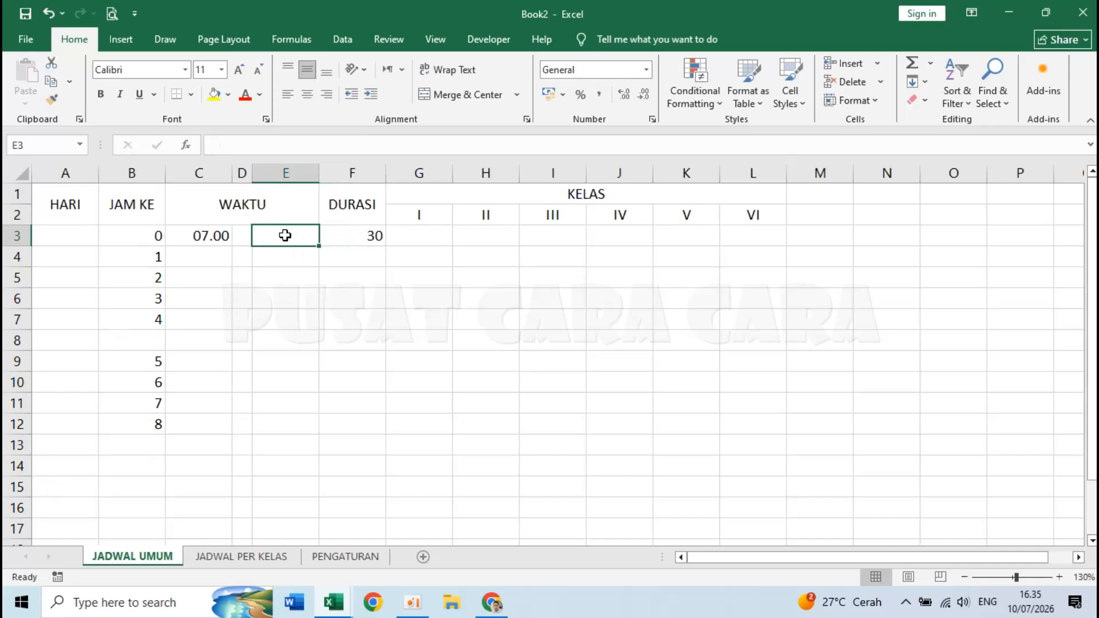
# - Enter =C3+F3/1440 in E3 so it shows the end time 07.30
pyautogui.write('=')
pyautogui.click(204, 235)
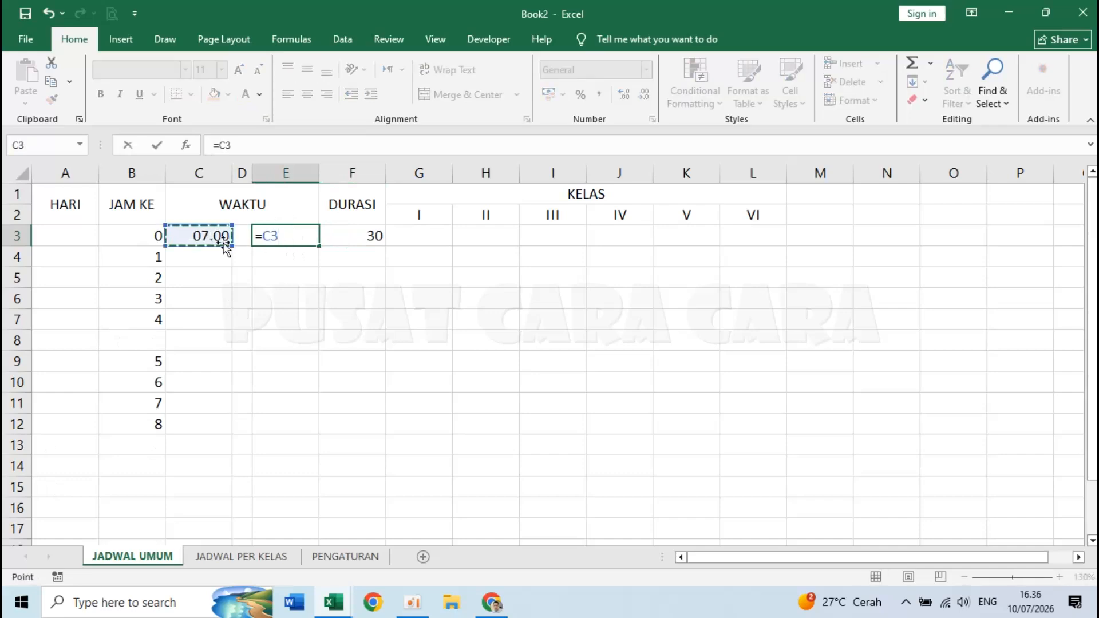
pyautogui.write('+')
pyautogui.click(365, 235)
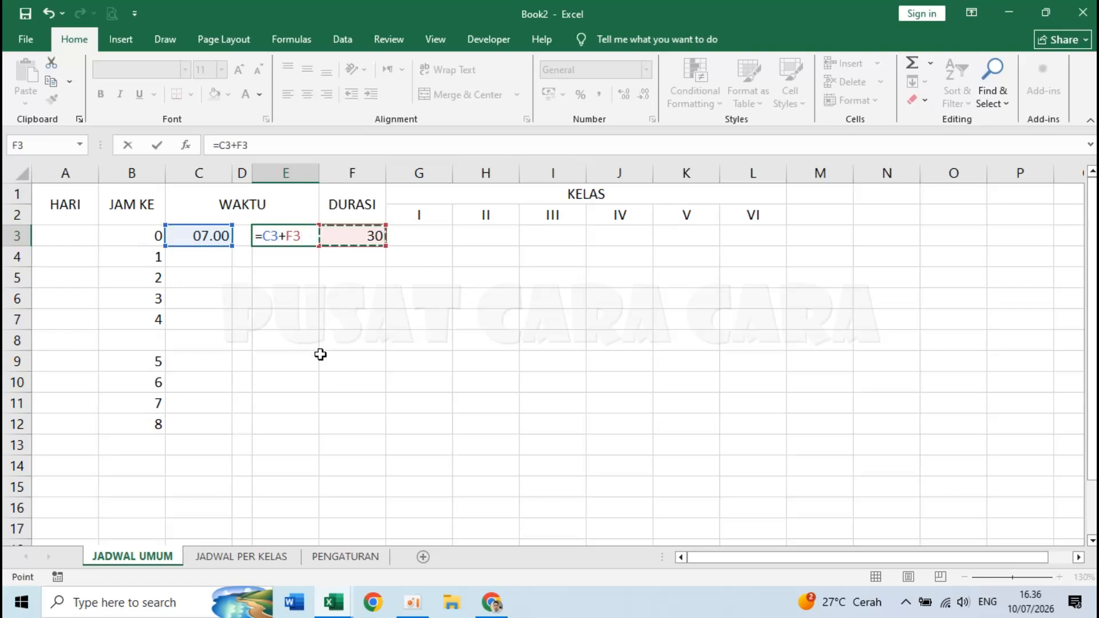
pyautogui.write('/1440')
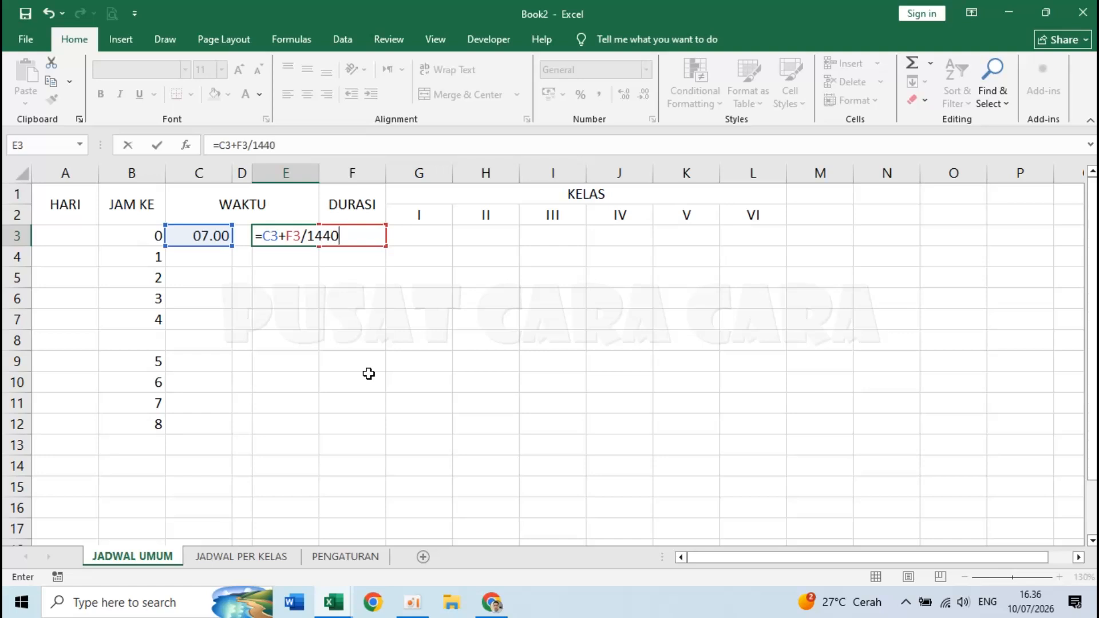
pyautogui.press('Return')
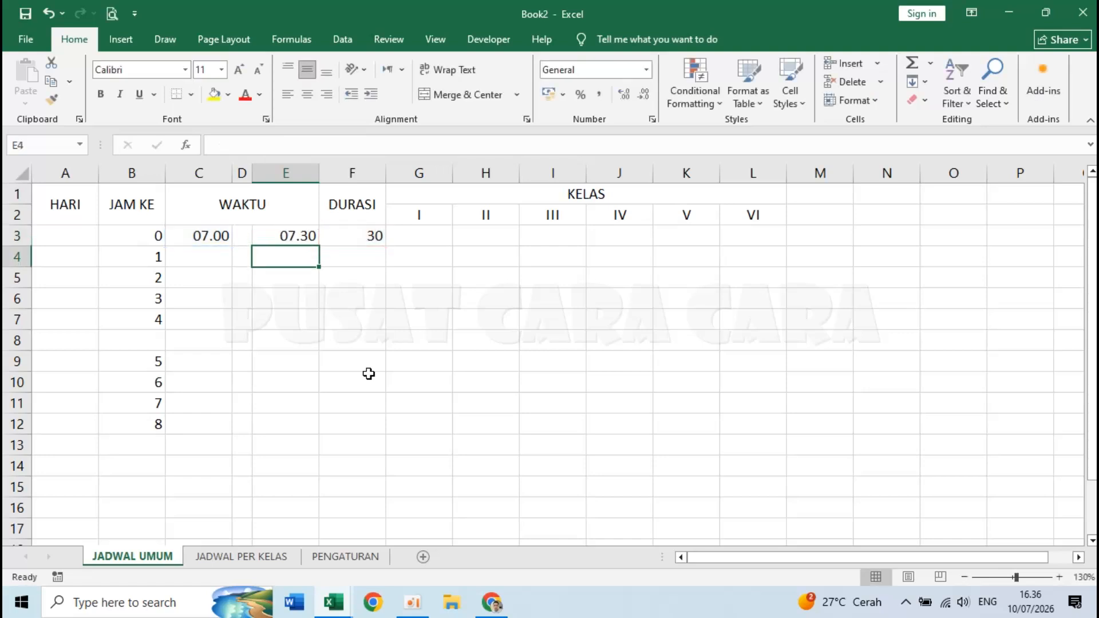
# - Test the end-time formula by changing F3 to 45, then restore the duration to 30
pyautogui.click(273, 240)
pyautogui.click(351, 239)
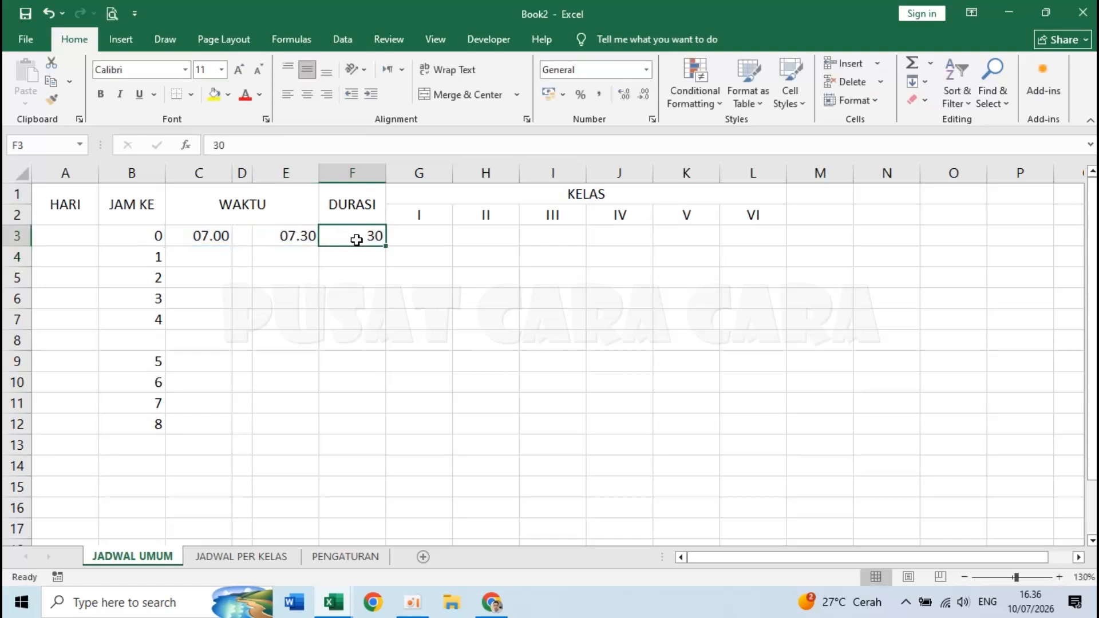
pyautogui.click(286, 239)
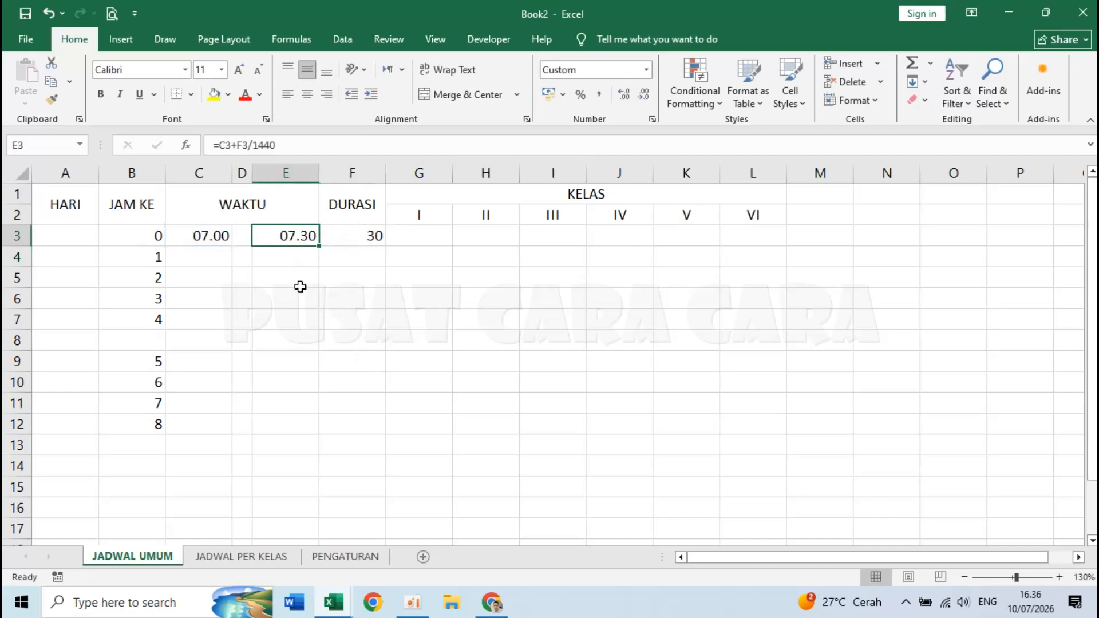
pyautogui.click(346, 239)
pyautogui.write('45')
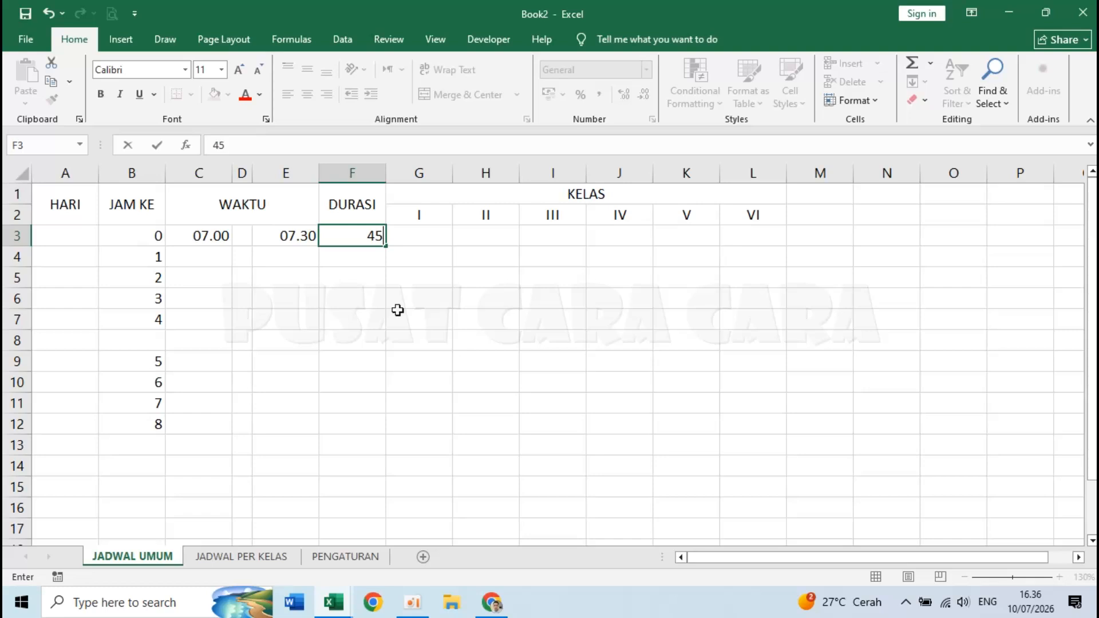
pyautogui.press('Return')
pyautogui.click(266, 233)
pyautogui.click(355, 238)
pyautogui.write('30')
pyautogui.press('Return')
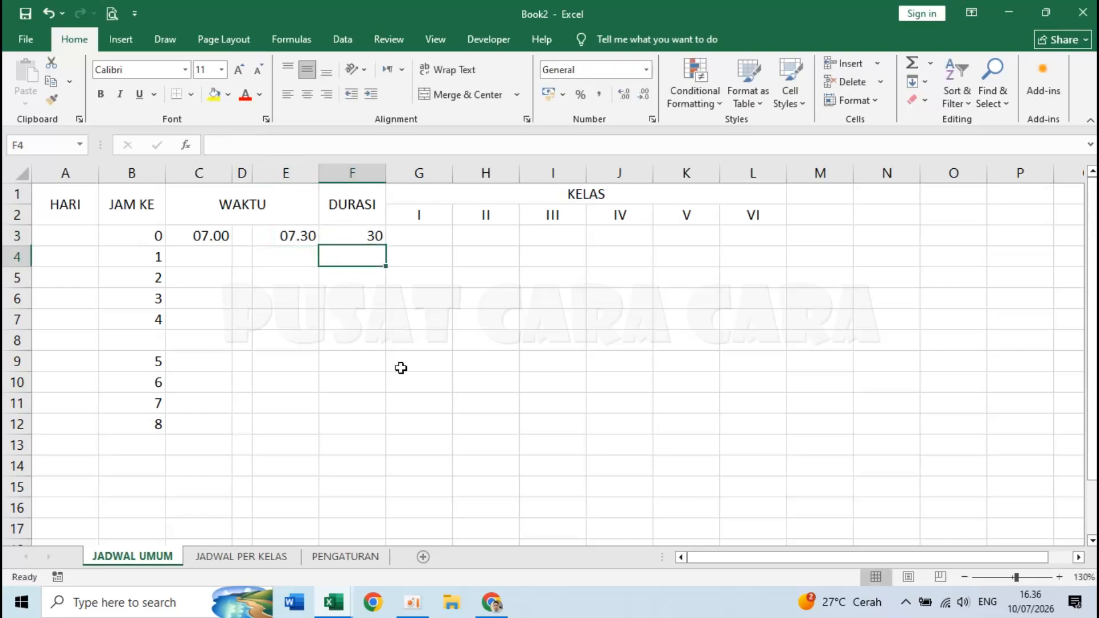
pyautogui.click(296, 251)
pyautogui.click(209, 253)
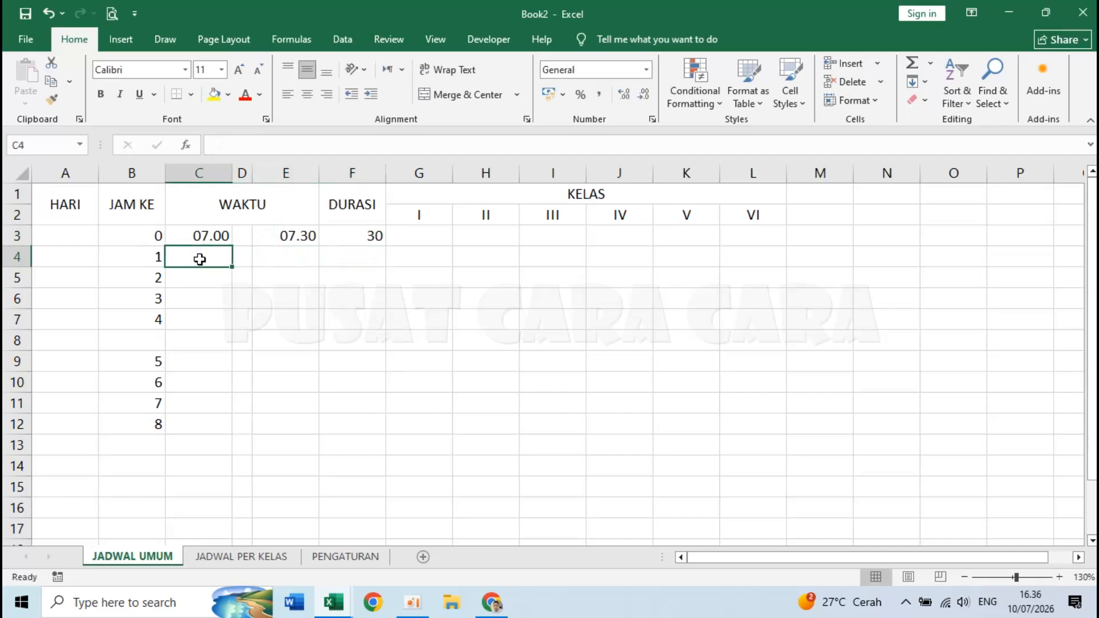
# - Make C4's start time a formula referencing the previous end time in E3
pyautogui.write('=')
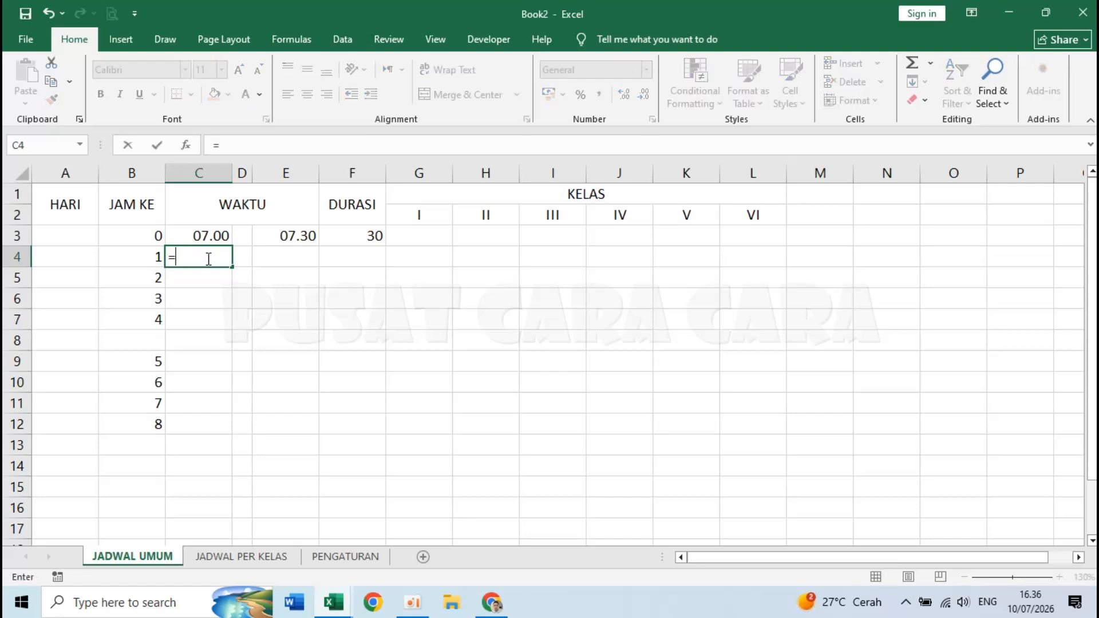
pyautogui.click(293, 237)
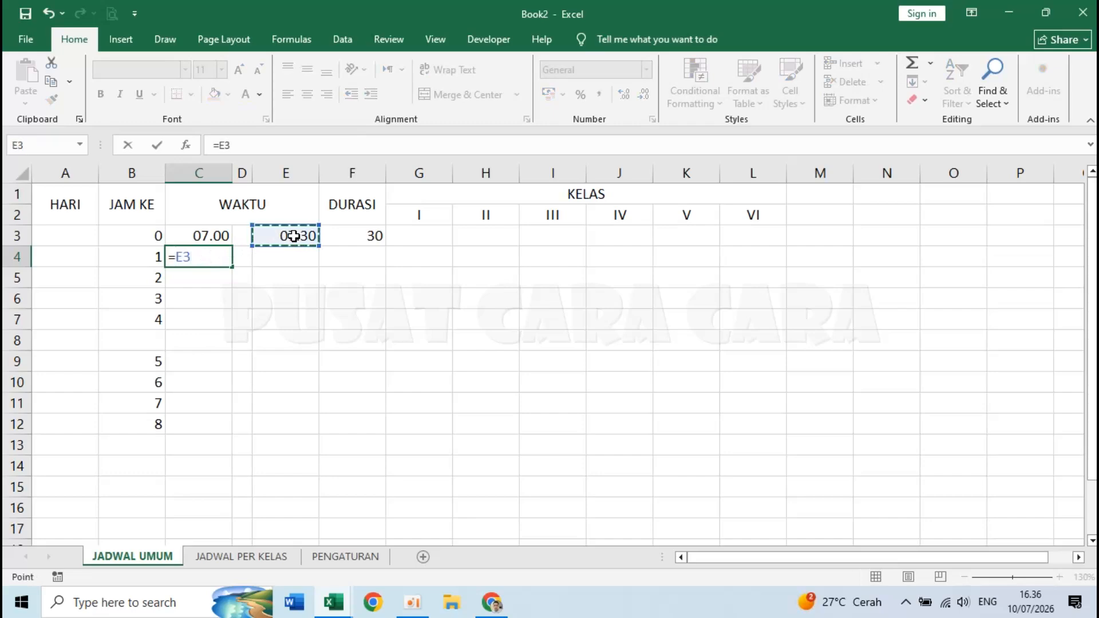
pyautogui.press('Return')
pyautogui.click(201, 258)
pyautogui.click(300, 235)
pyautogui.click(204, 251)
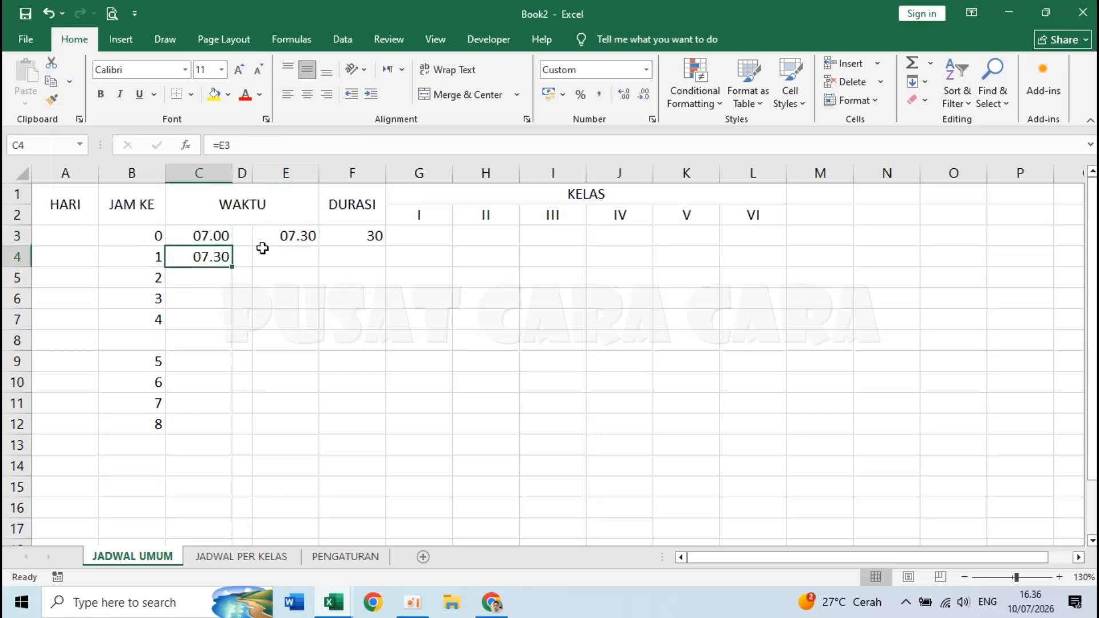
# - Copy the end-time formula from E3 into E4
pyautogui.click(280, 256)
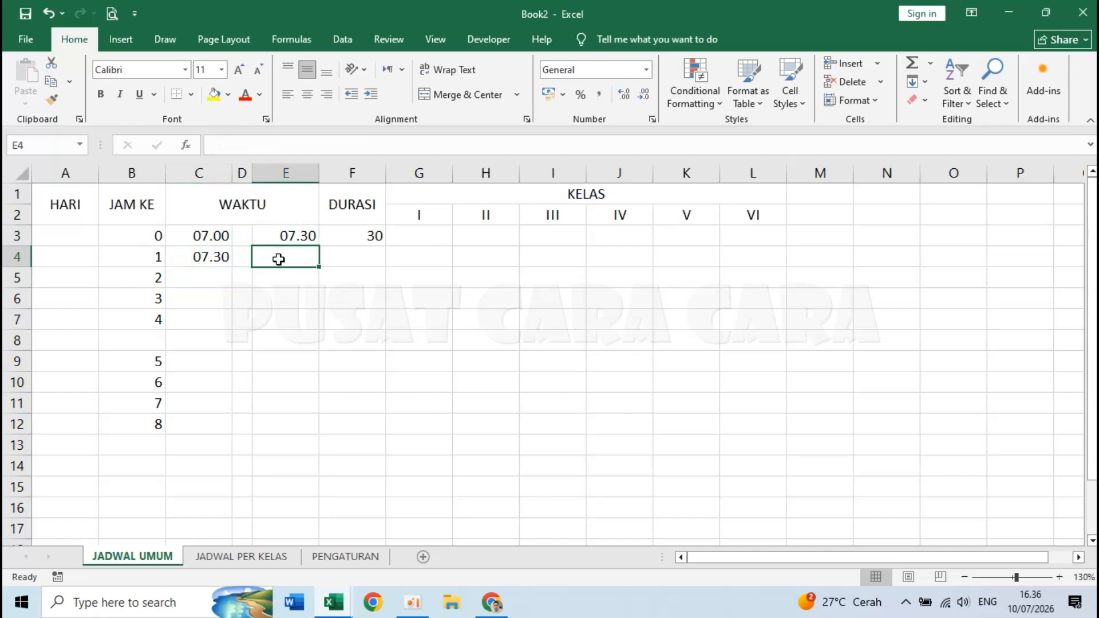
pyautogui.click(288, 234)
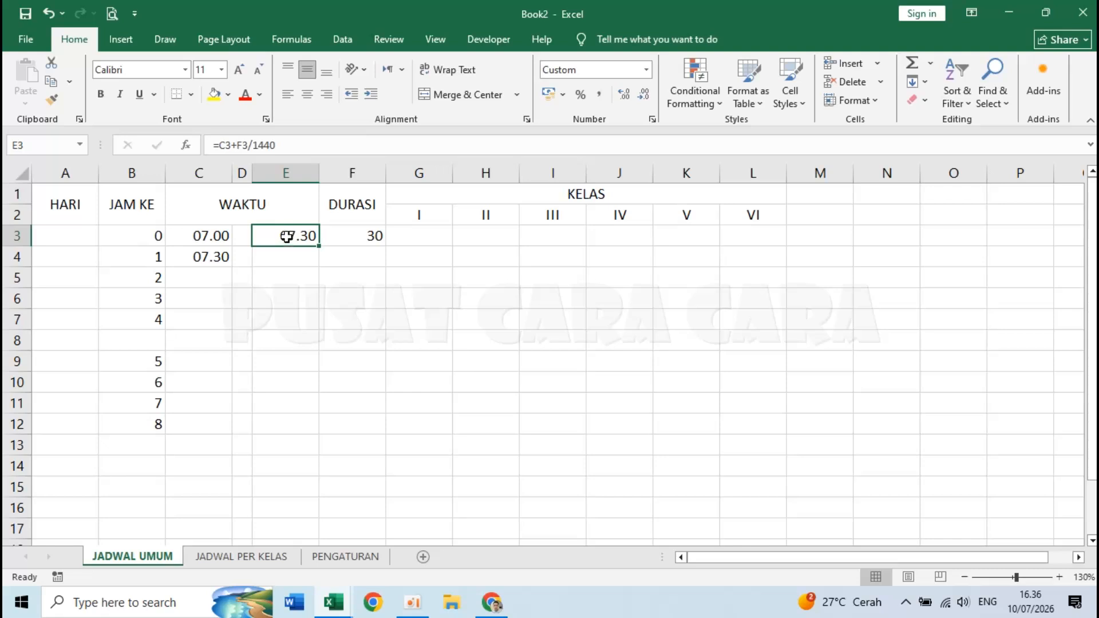
pyautogui.hotkey('ctrl', 'c')
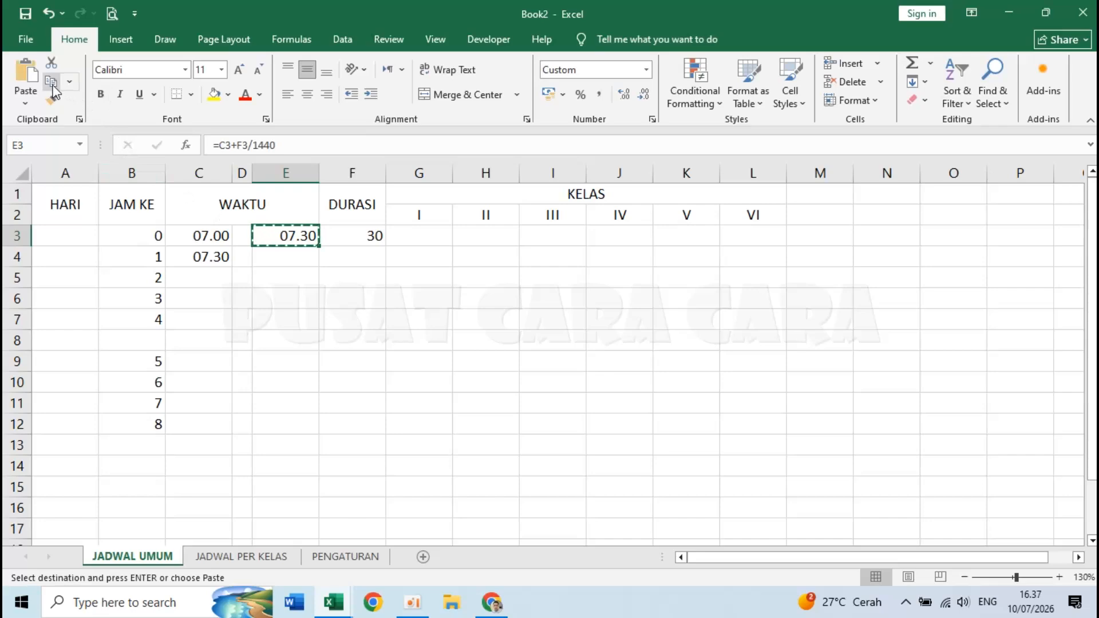
pyautogui.click(286, 259)
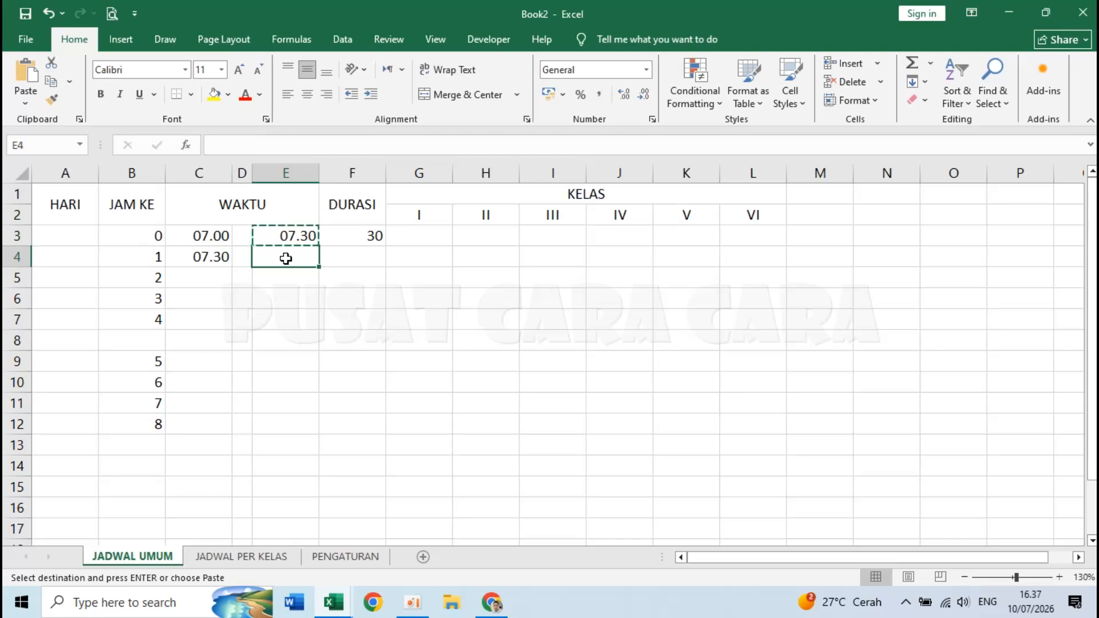
pyautogui.hotkey('ctrl', 'v')
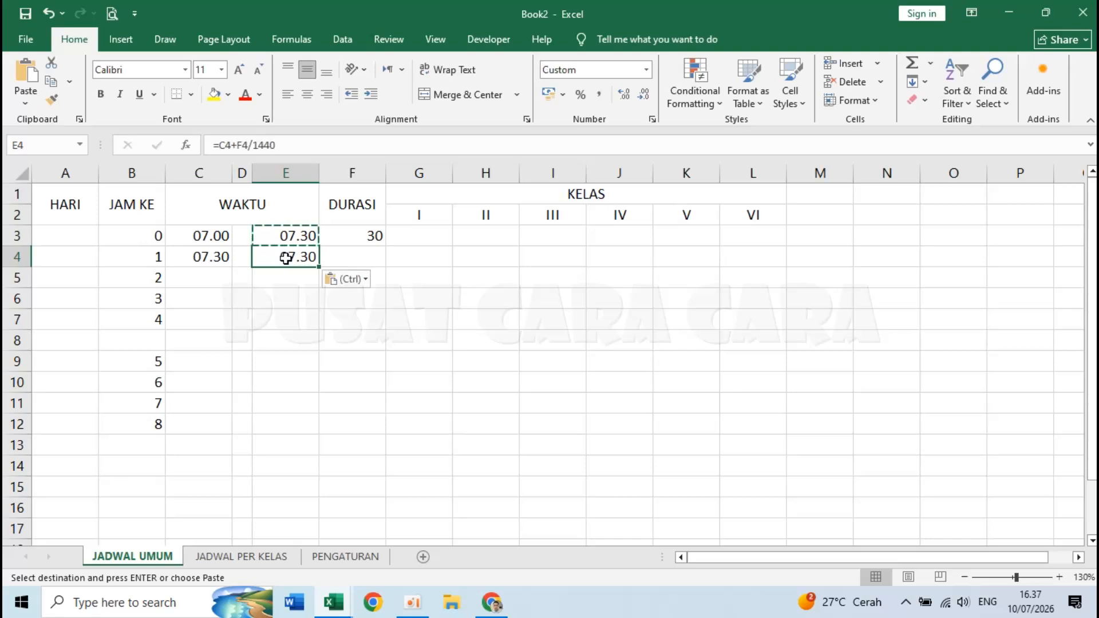
# - Give lesson 1 a 35-minute duration so it ends at 08.05, then bring up the Jadwal Pelajaran SD workbook
pyautogui.click(359, 252)
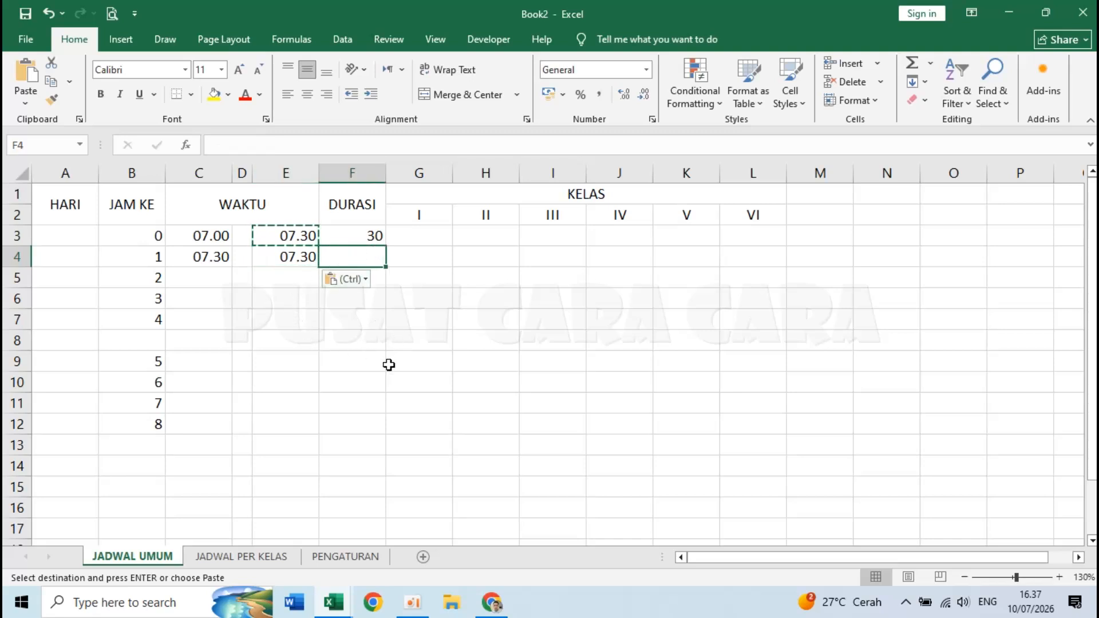
pyautogui.write('3')
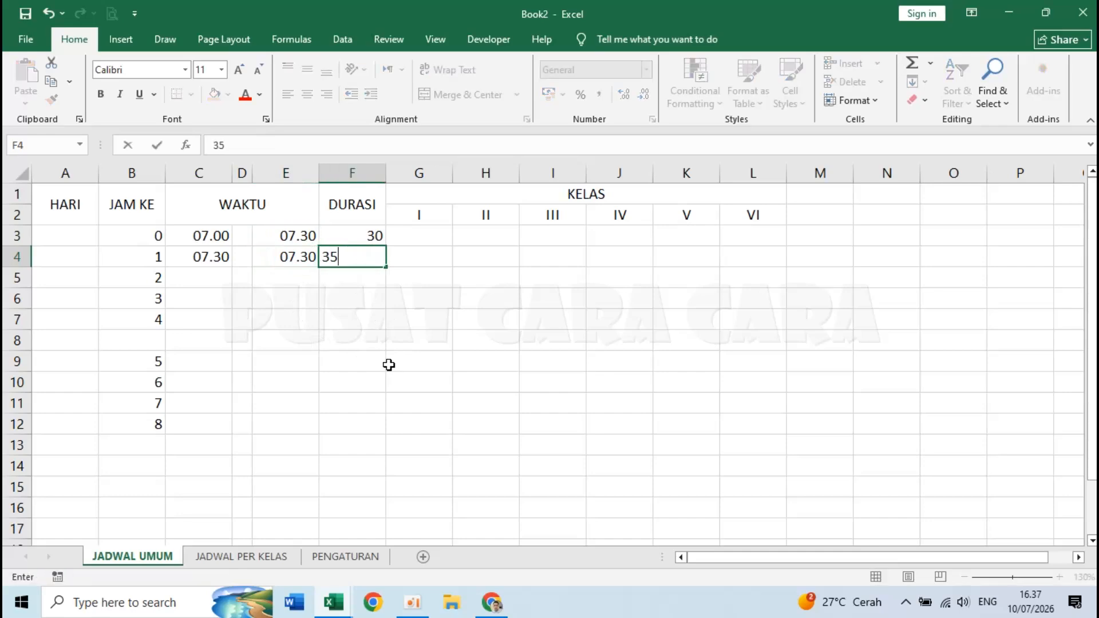
pyautogui.write('5')
pyautogui.press('Return')
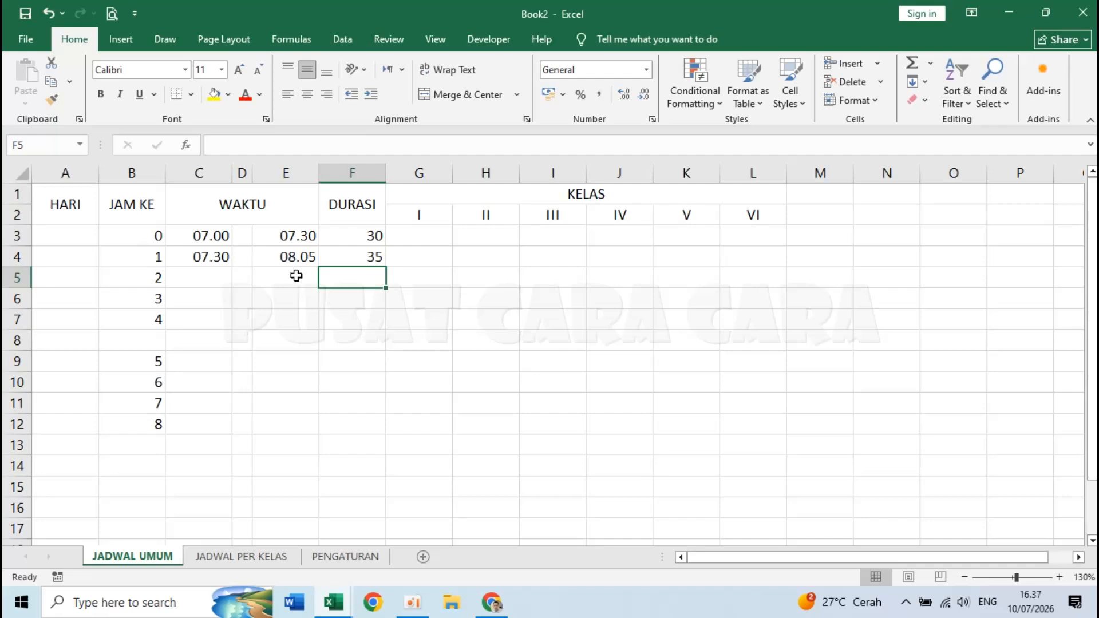
pyautogui.click(279, 254)
pyautogui.click(343, 254)
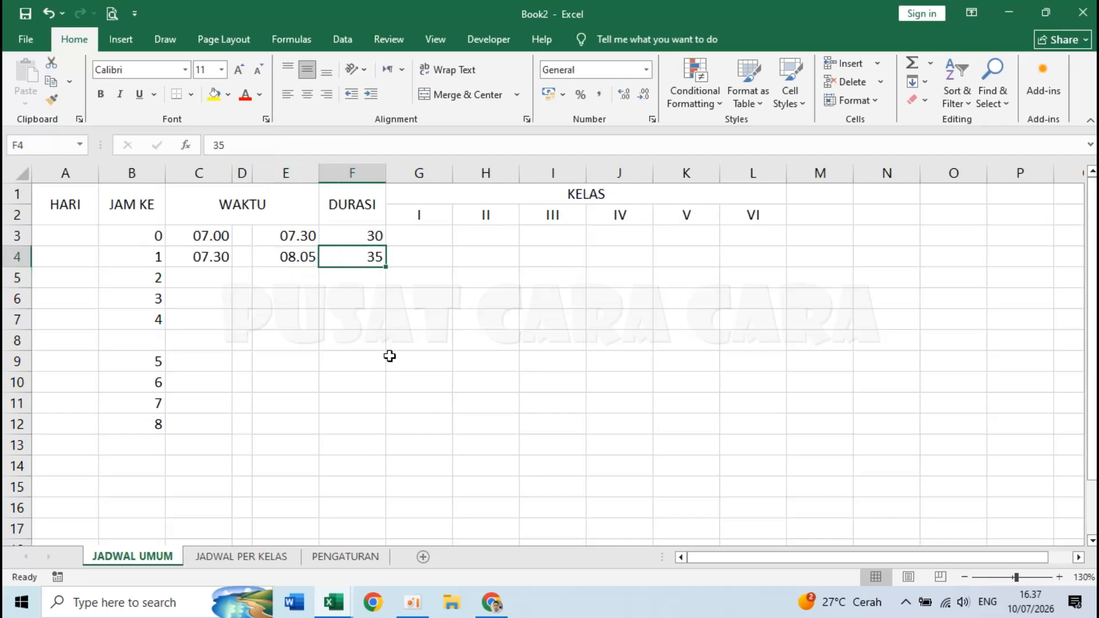
pyautogui.moveTo(334, 603)
pyautogui.click(229, 532)
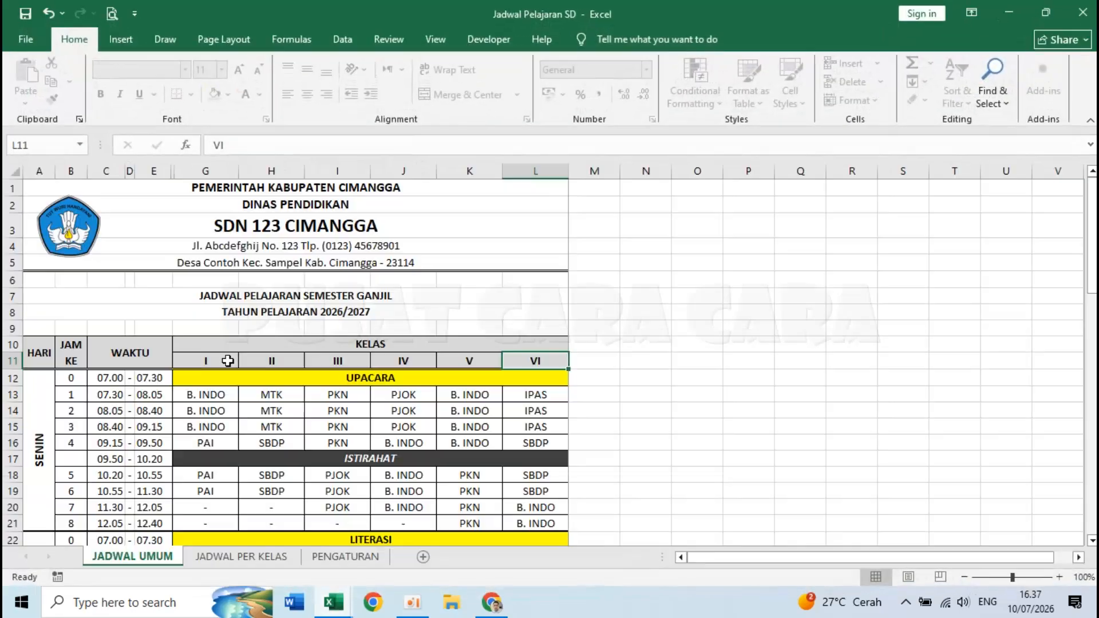
# - Zoom in on the reference sheet and inspect the merged UPACARA, LITERASI and LAGU NASIONAL rows
pyautogui.click(1059, 577)
pyautogui.click(1059, 577)
pyautogui.click(1060, 577)
pyautogui.click(1059, 577)
pyautogui.scroll(-1, 524, 405)
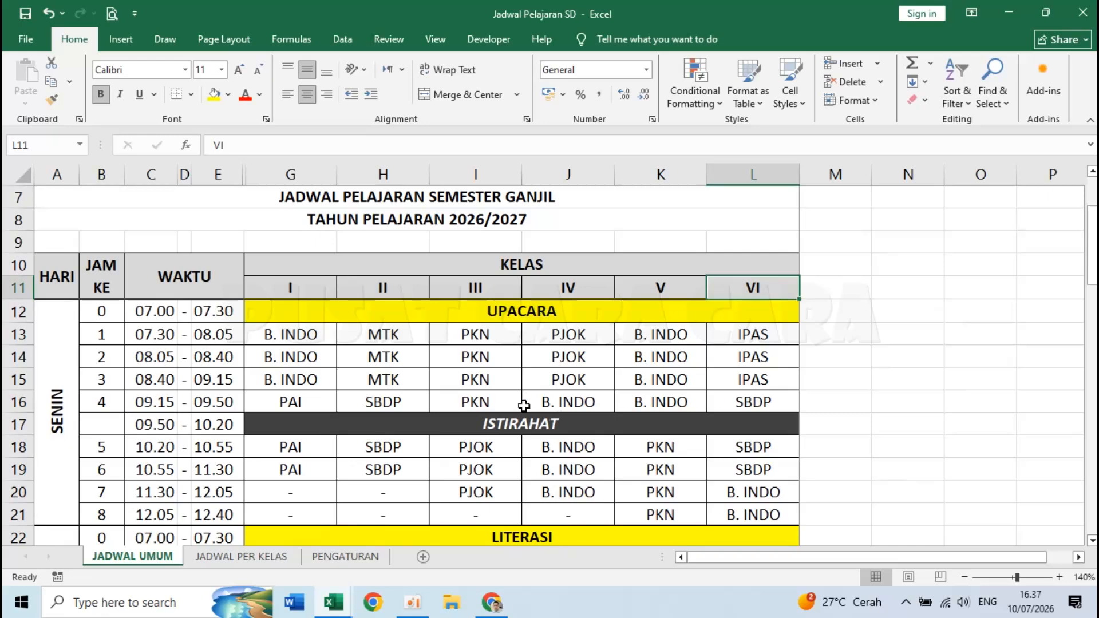
pyautogui.click(277, 313)
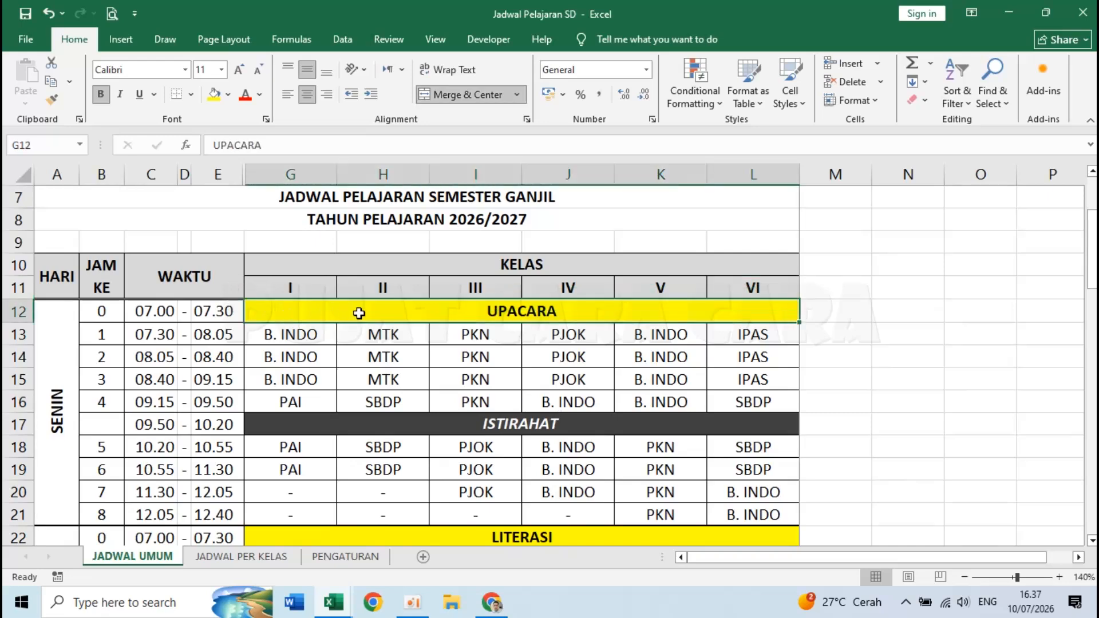
pyautogui.scroll(-2, 422, 318)
pyautogui.click(332, 379)
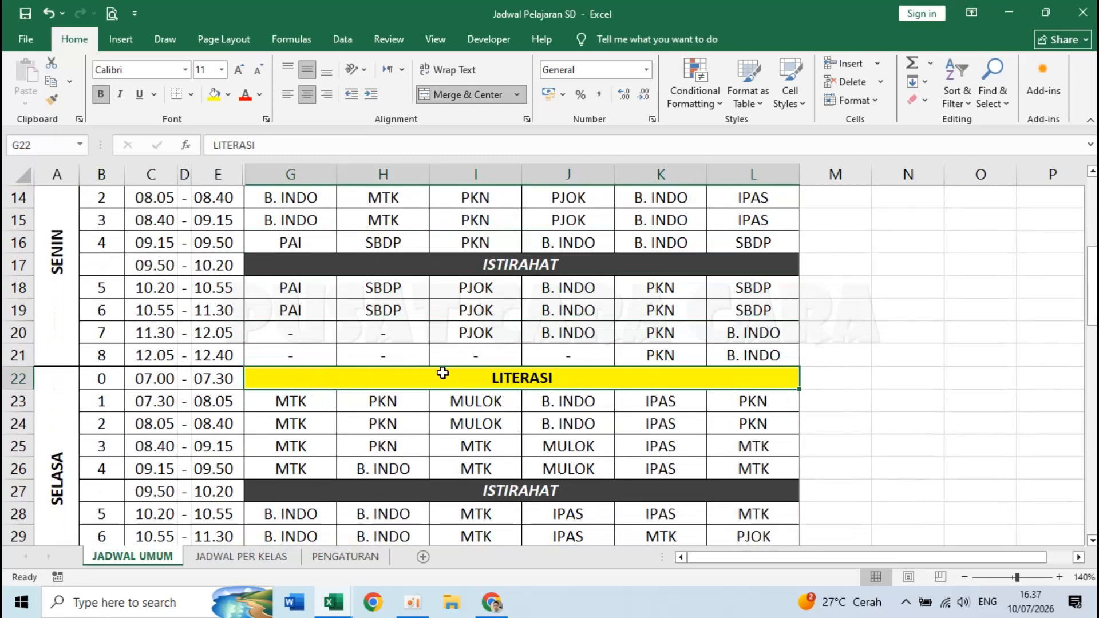
pyautogui.scroll(-3, 494, 381)
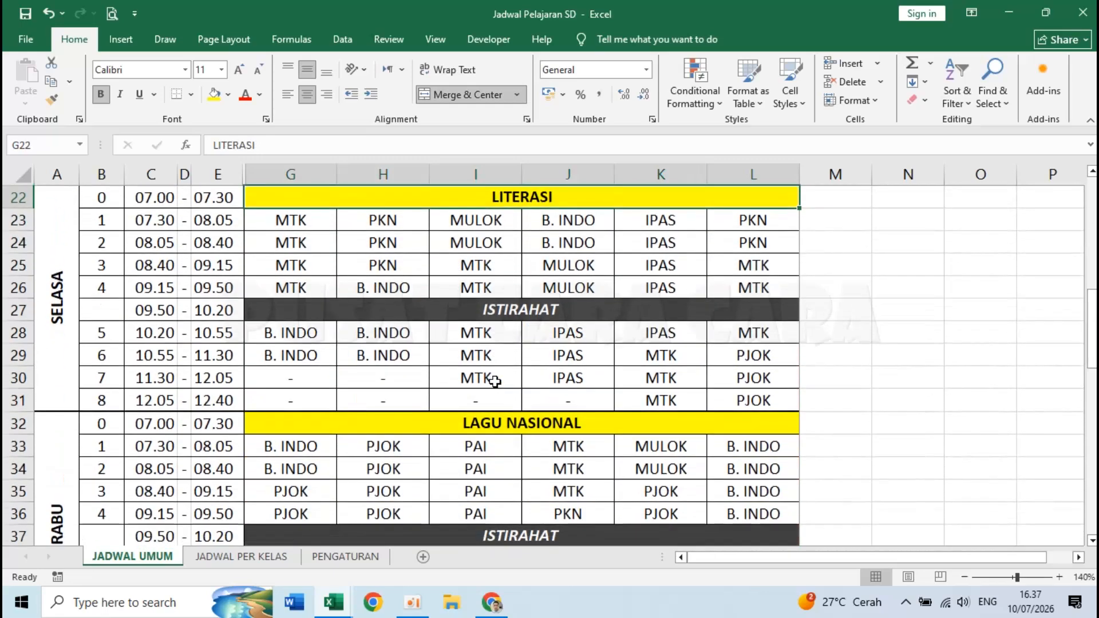
pyautogui.scroll(-1, 491, 380)
pyautogui.click(411, 336)
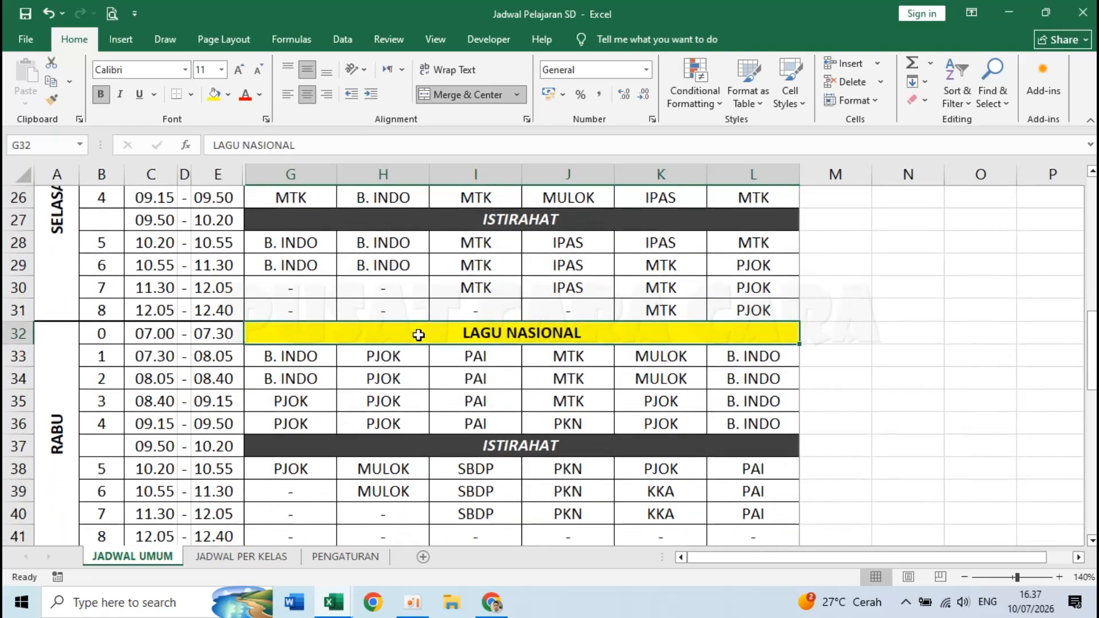
# - Look over the KAMIS block and KEROHANIAN row, return to the top, then go back to Book2
pyautogui.scroll(-3, 412, 350)
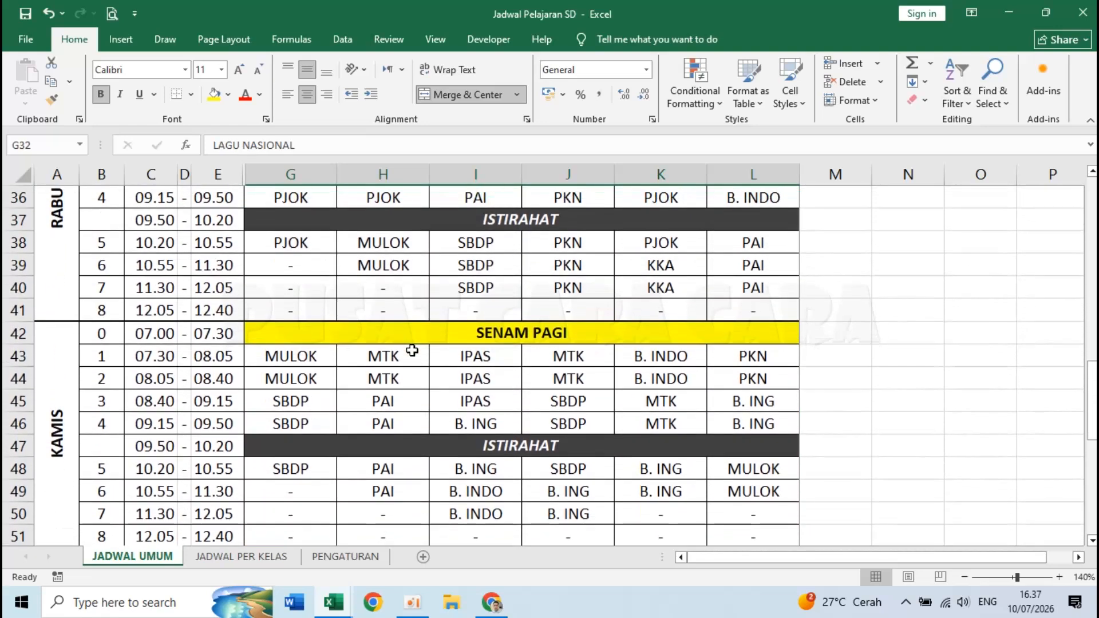
pyautogui.click(363, 348)
pyautogui.scroll(-4, 362, 346)
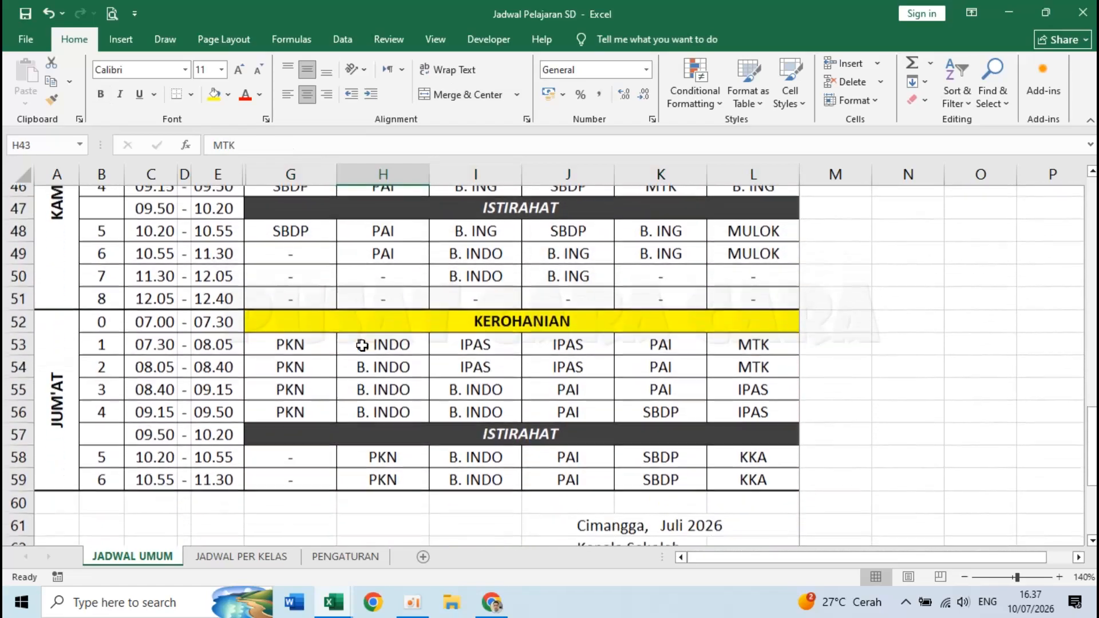
pyautogui.click(311, 316)
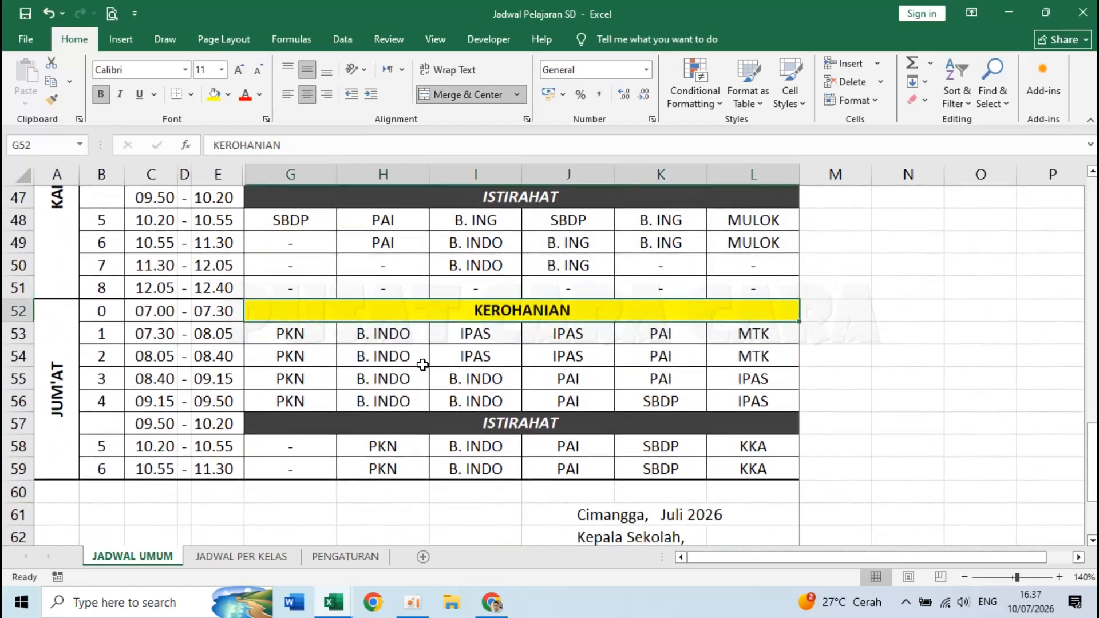
pyautogui.hotkey('ctrl', 'Home')
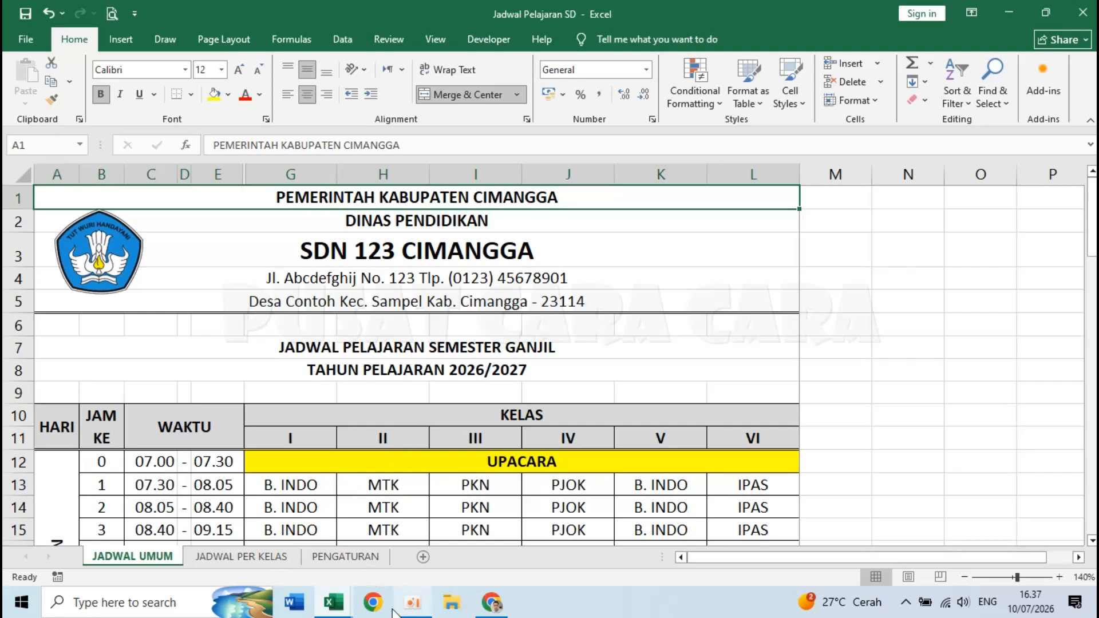
pyautogui.moveTo(335, 601)
pyautogui.click(408, 527)
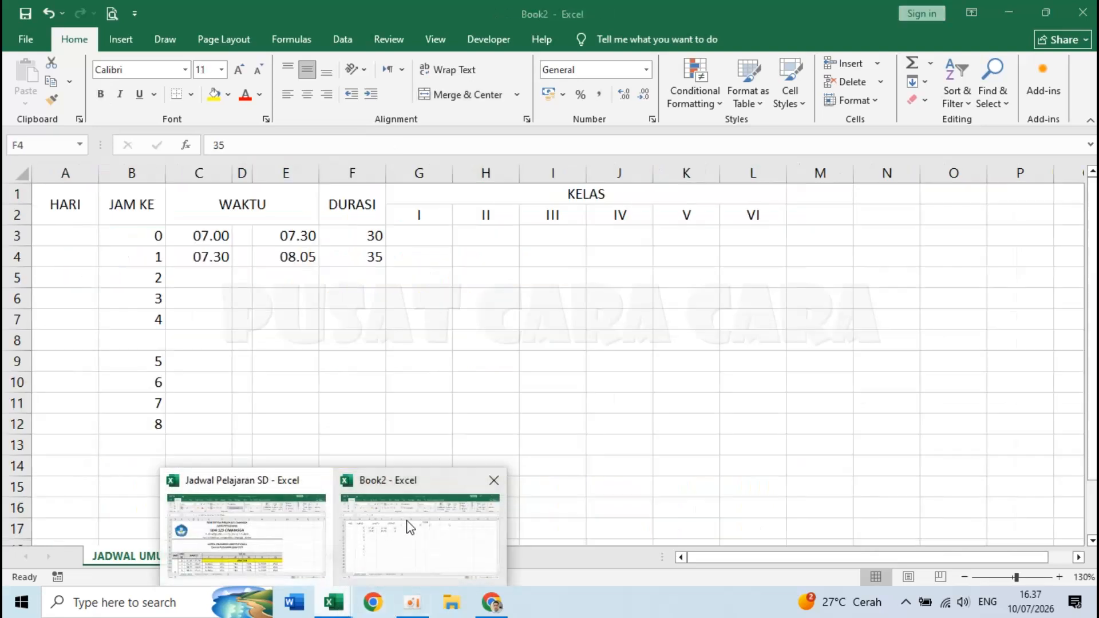
# - Fill the row 4 start and end time formulas down to row 12
pyautogui.click(363, 236)
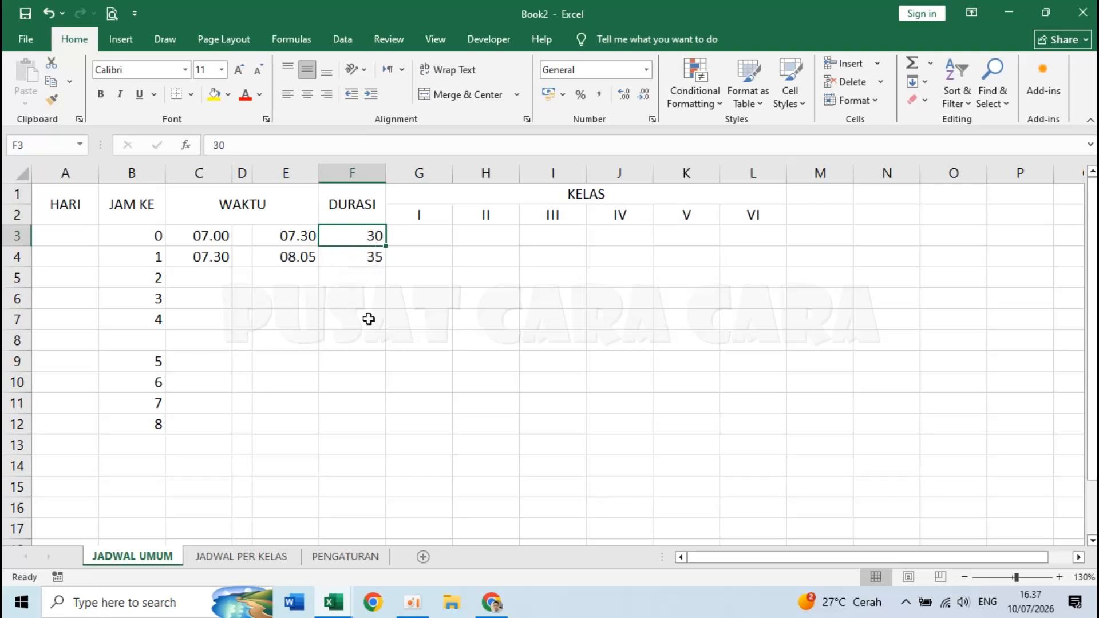
pyautogui.click(201, 258)
pyautogui.moveTo(205, 258); pyautogui.dragTo(257, 255)
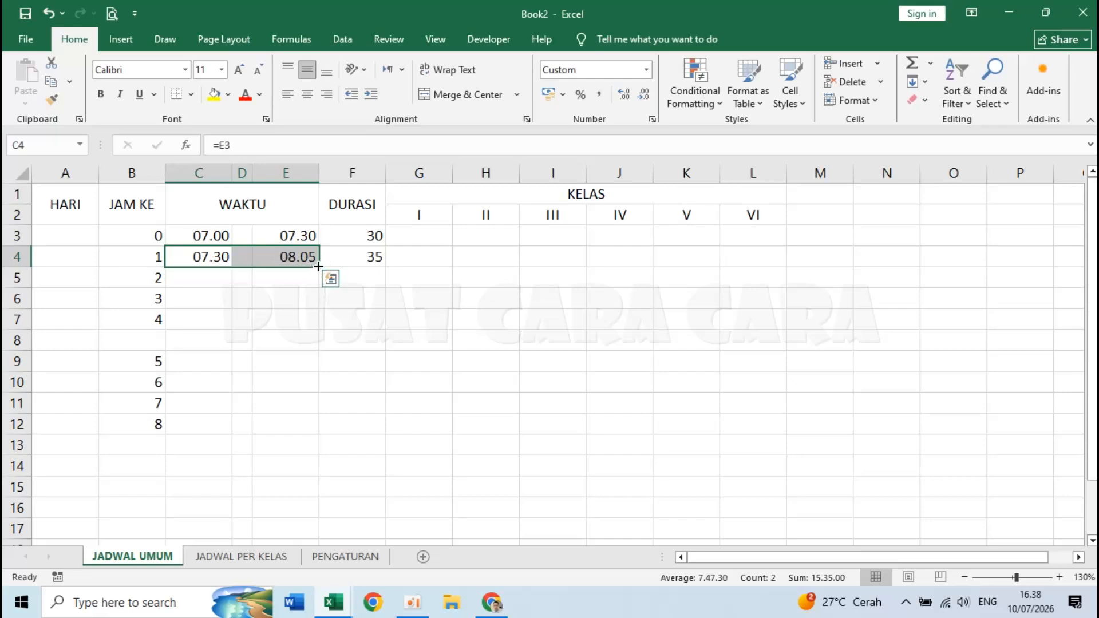
pyautogui.moveTo(319, 266); pyautogui.dragTo(308, 434)
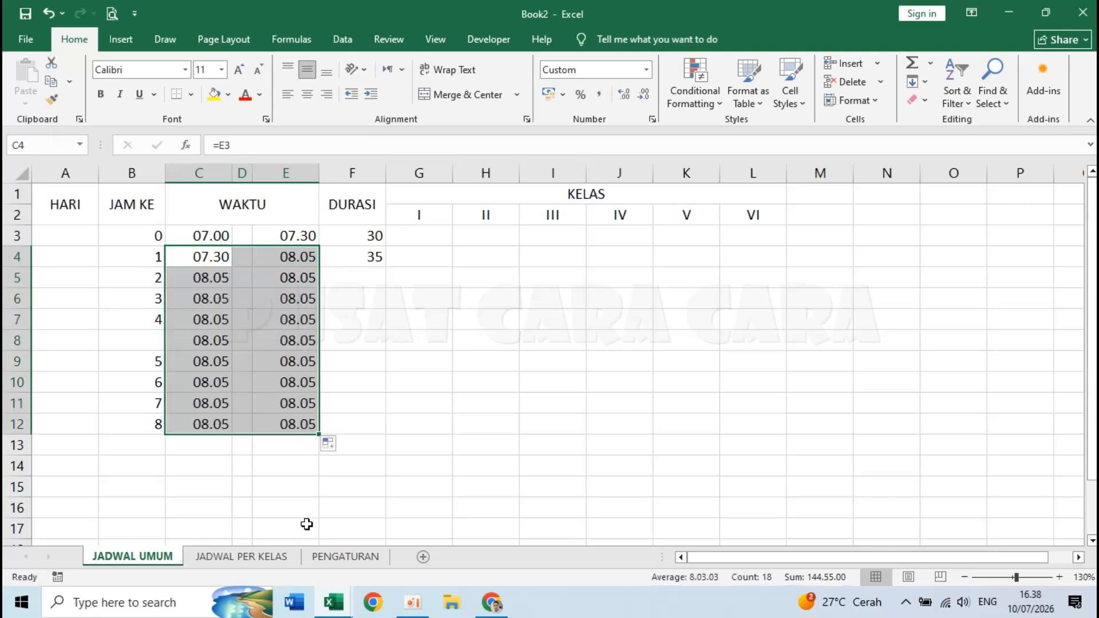
# - Enter 35-minute durations for lessons 2, 3 and 4 in F5:F7
pyautogui.click(350, 279)
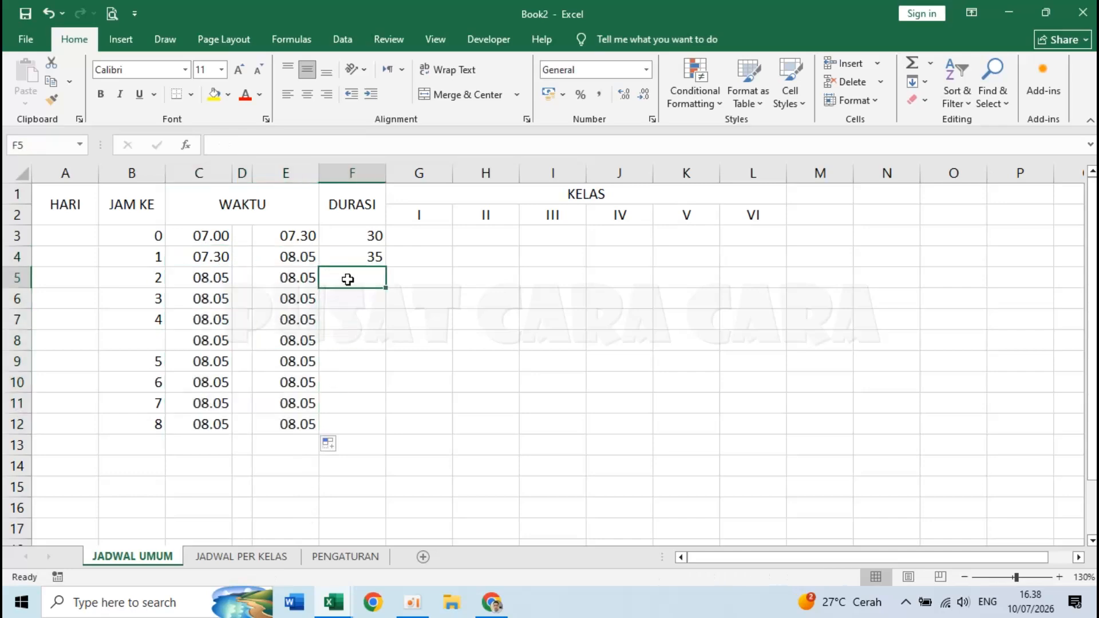
pyautogui.write('35')
pyautogui.press('Return')
pyautogui.write('35')
pyautogui.press('Return')
pyautogui.write('35')
pyautogui.press('Return')
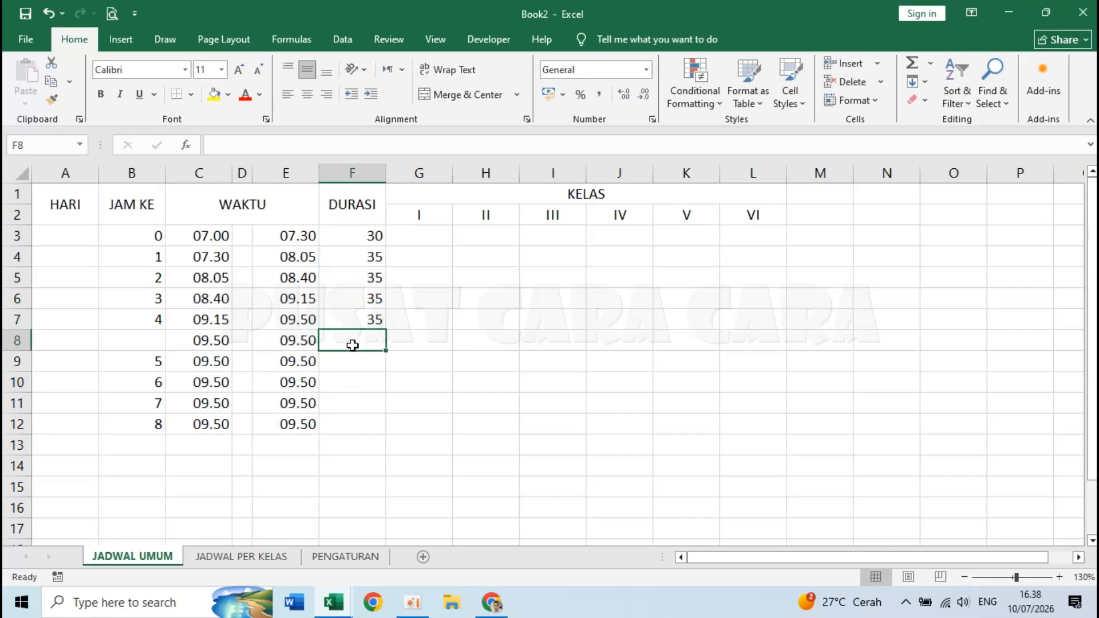
# - Enter 30 minutes for the row 8 break and 35 for F9:F12, ending at 12.40
pyautogui.write('30')
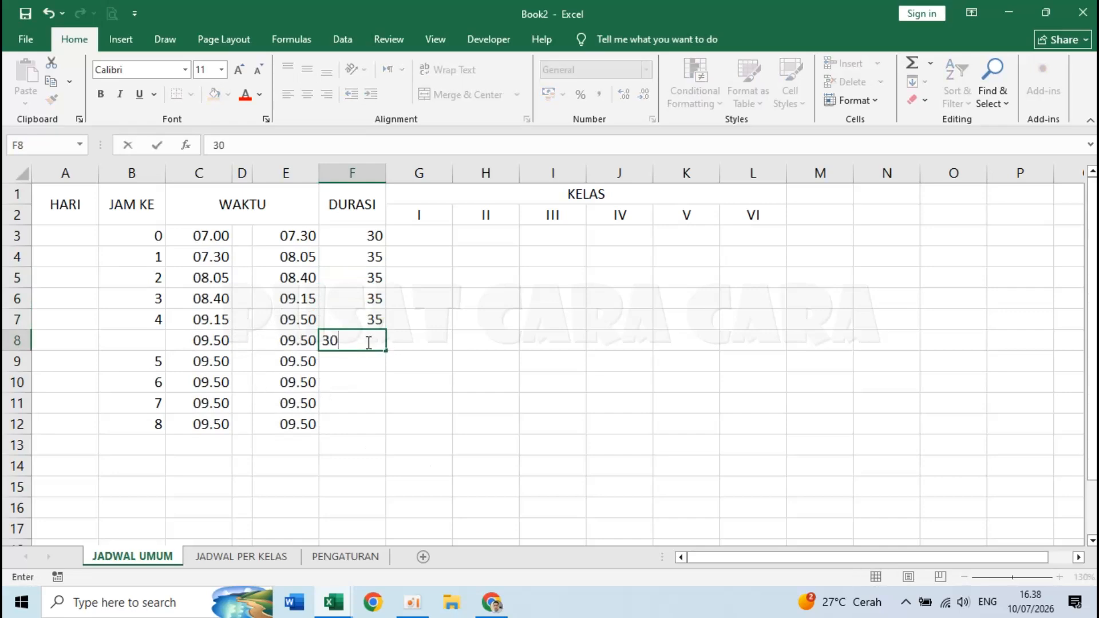
pyautogui.press('Return')
pyautogui.write('35')
pyautogui.press('Return')
pyautogui.write('35')
pyautogui.press('Return')
pyautogui.write('35')
pyautogui.press('Return')
pyautogui.write('35')
pyautogui.press('Return')
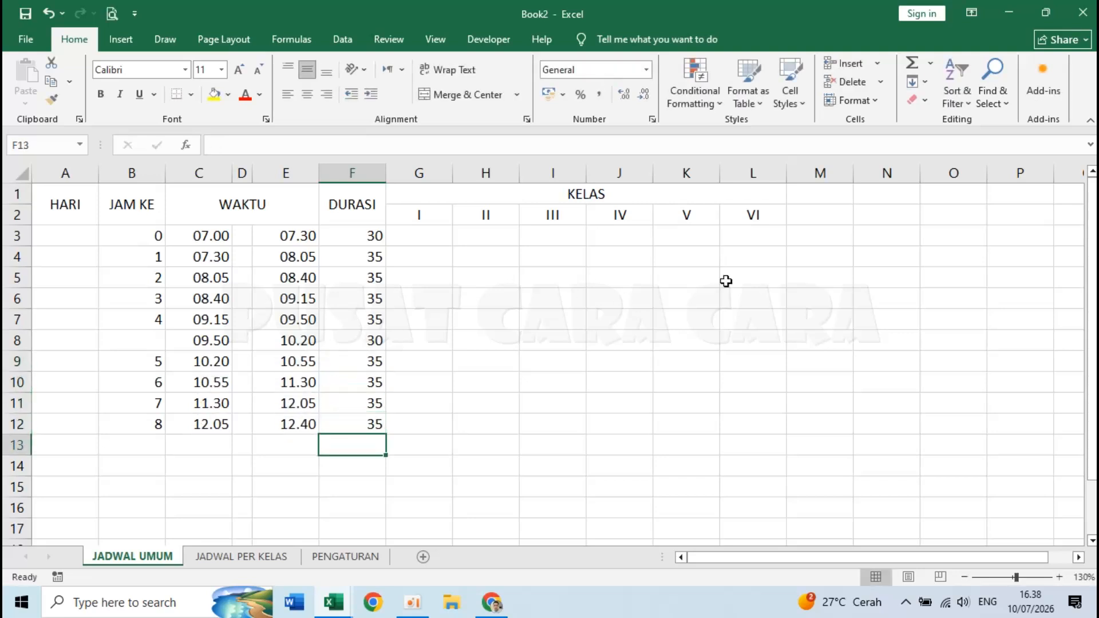
pyautogui.click(282, 421)
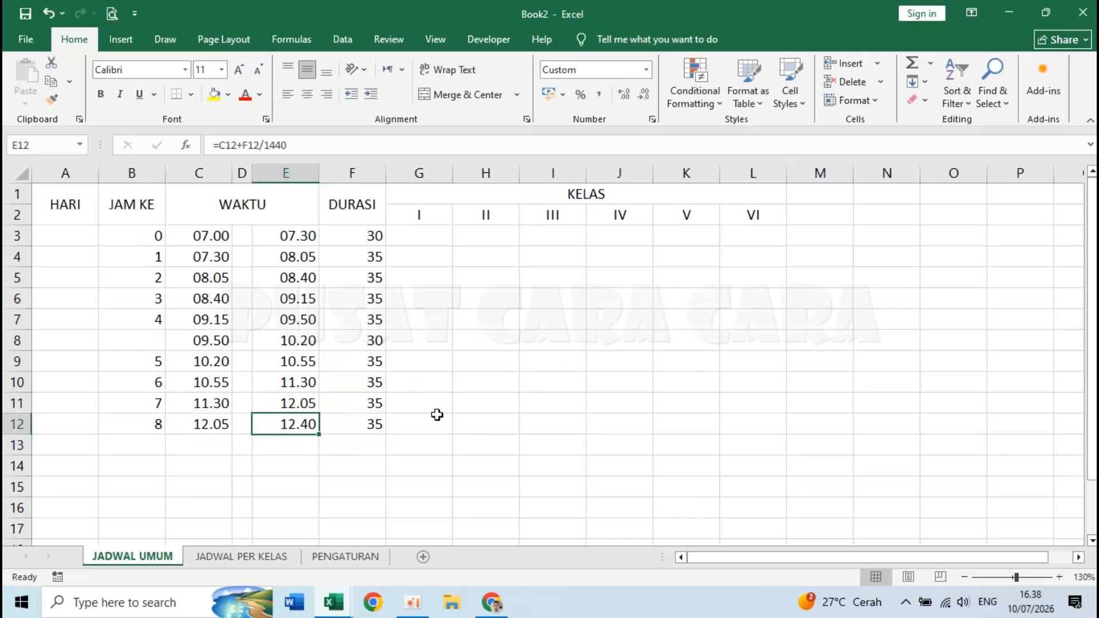
# - Put a text dash ('-) in D3 between 07.00 and 07.30
pyautogui.click(295, 445)
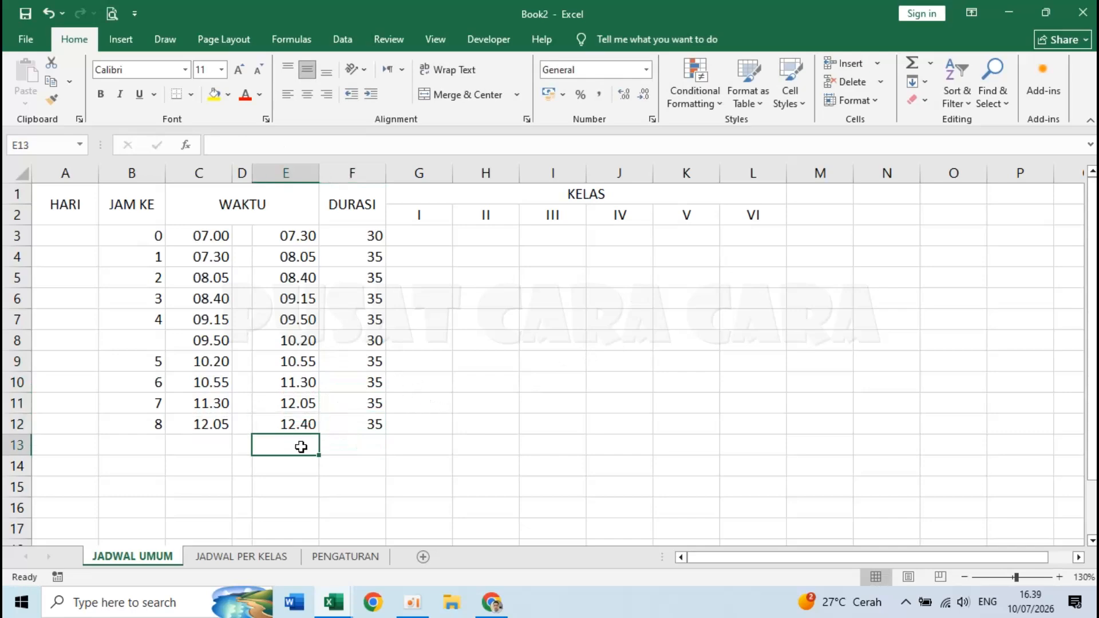
pyautogui.click(204, 235)
pyautogui.click(241, 235)
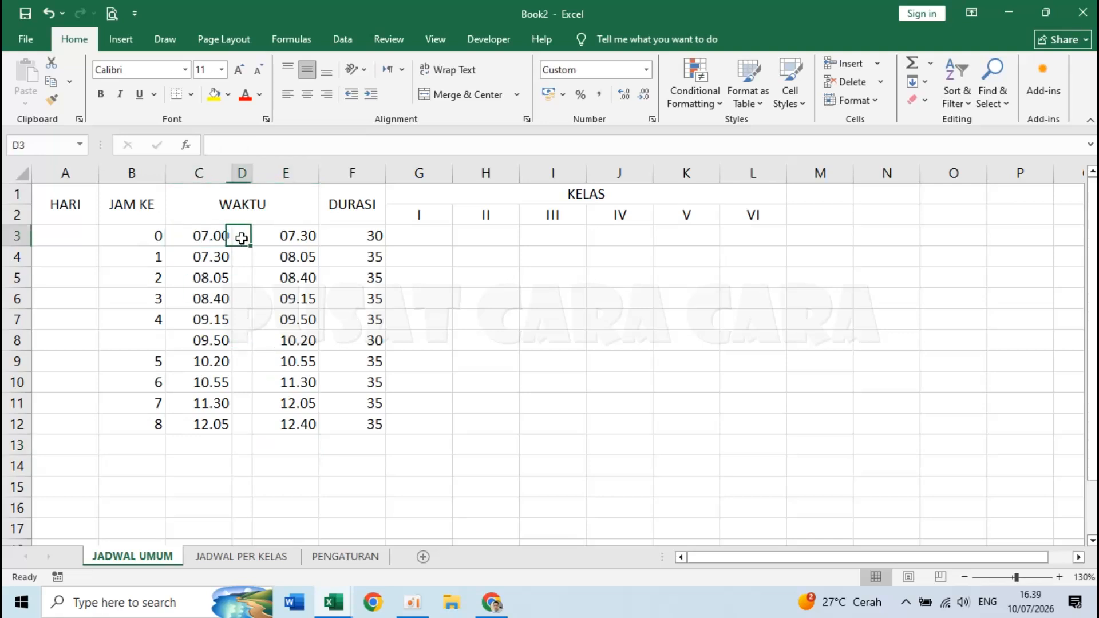
pyautogui.click(269, 235)
pyautogui.click(241, 235)
pyautogui.write('-')
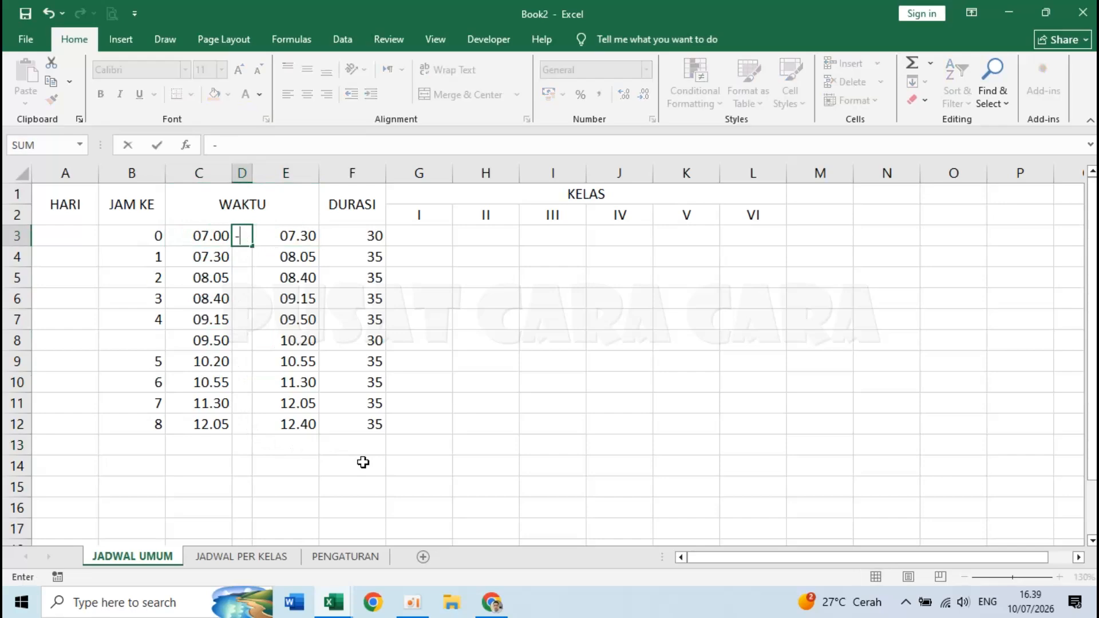
pyautogui.press('Return')
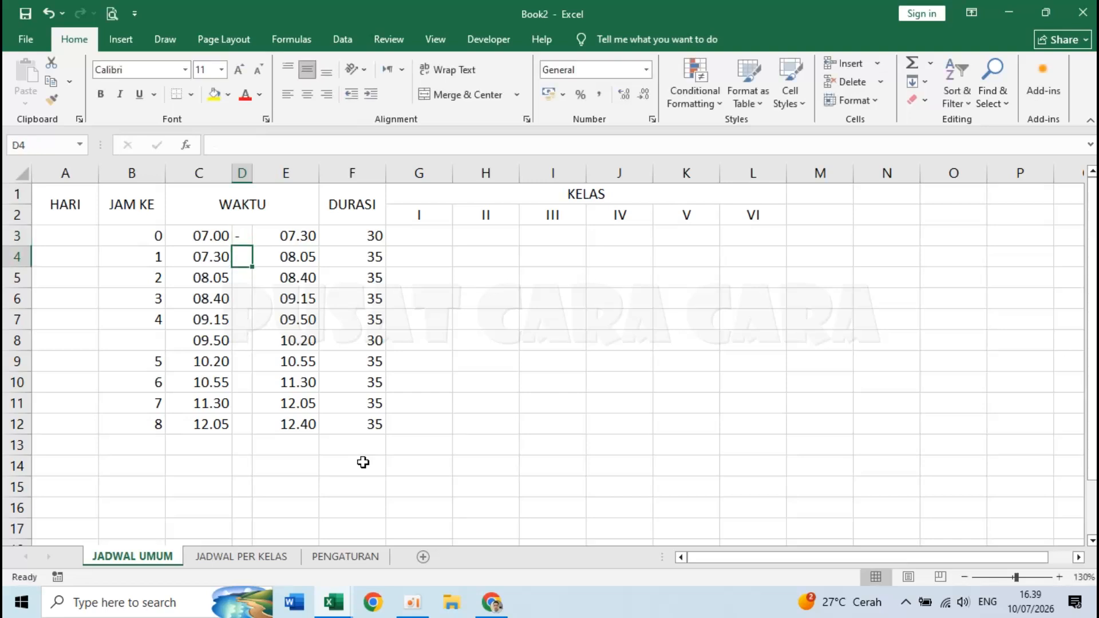
pyautogui.click(239, 236)
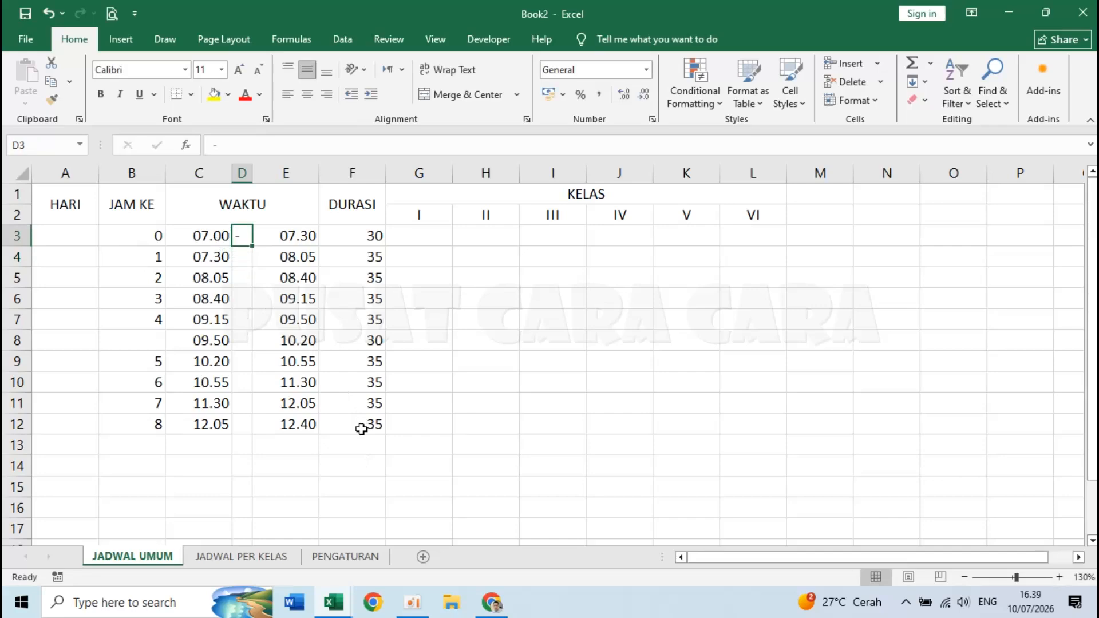
pyautogui.write("'")
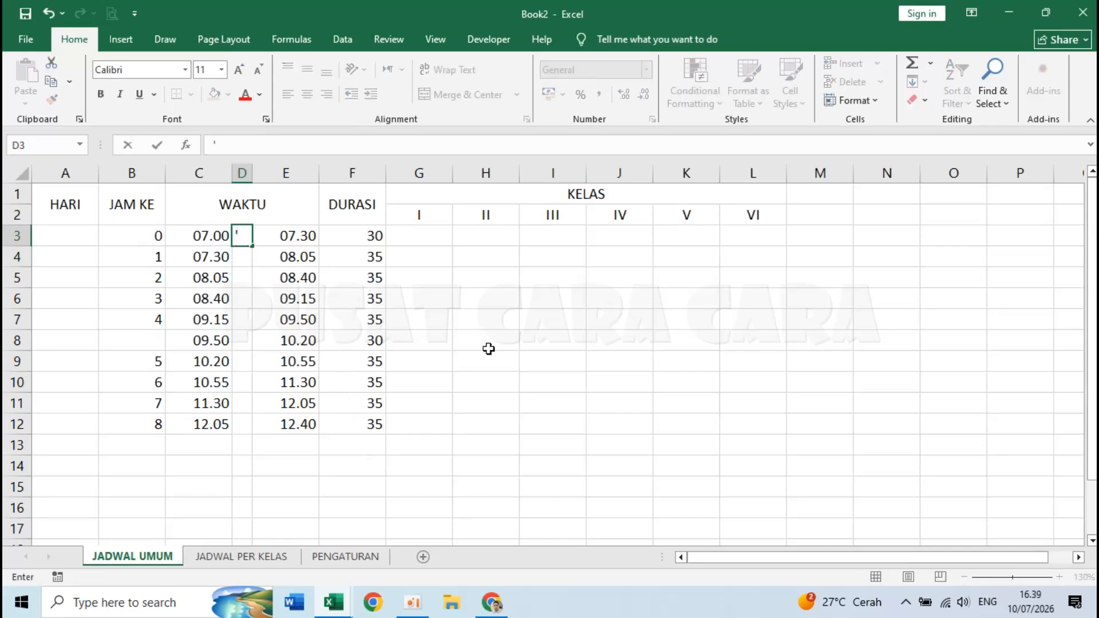
pyautogui.write('-')
pyautogui.press('Return')
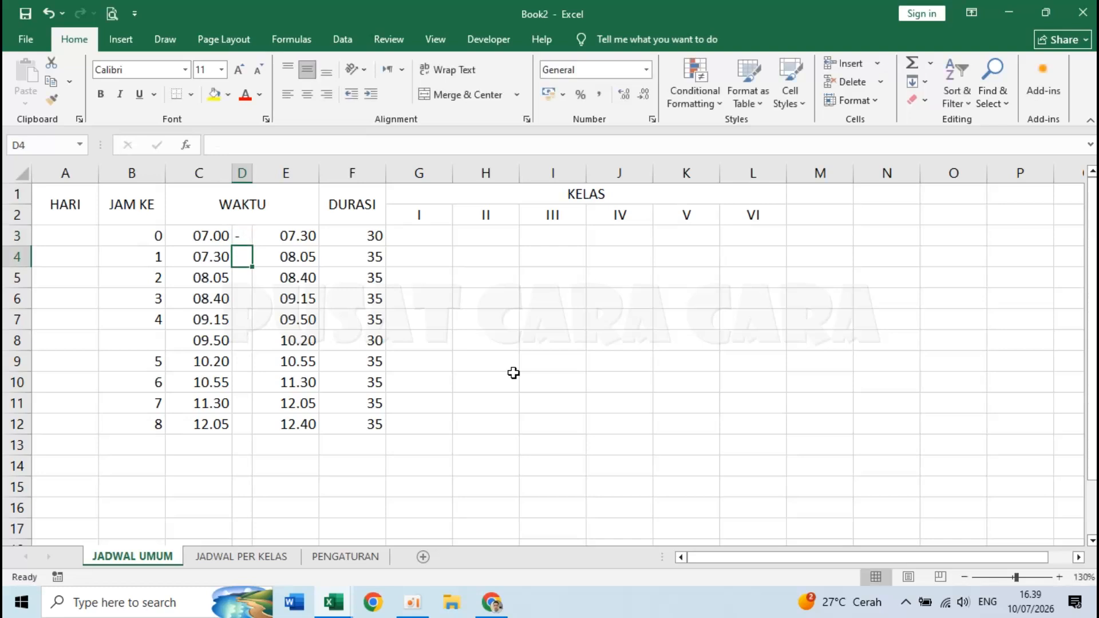
# - Enter '- dashes down column D from D4 through D12
pyautogui.press('Up')
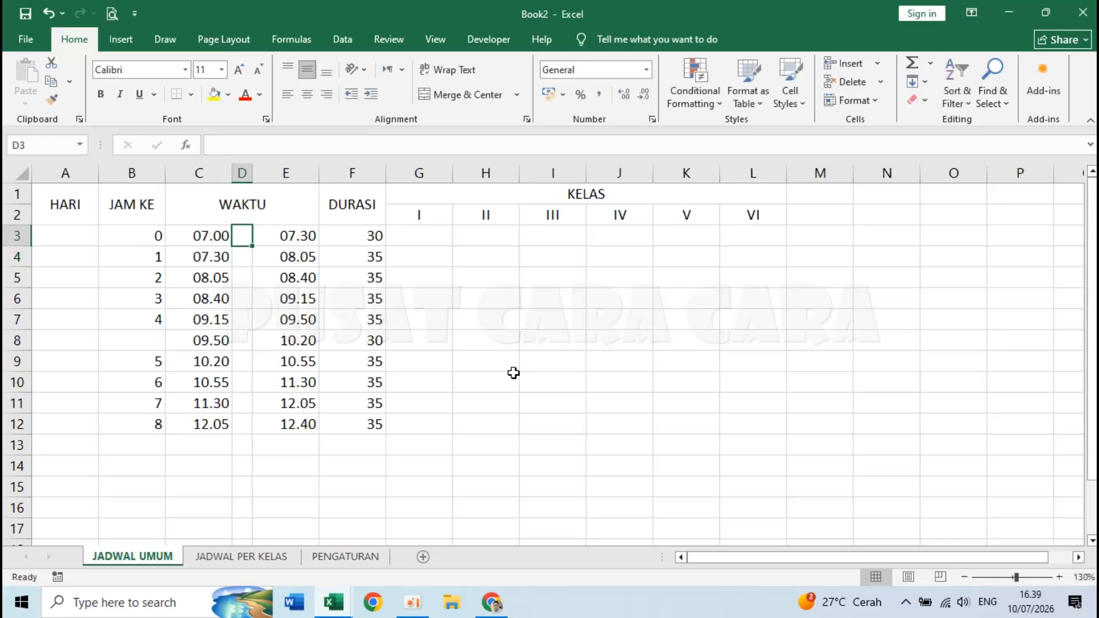
pyautogui.write("'-")
pyautogui.press('Return')
pyautogui.write("'-")
pyautogui.press('Return')
pyautogui.write("'-")
pyautogui.press('Return')
pyautogui.write("'-")
pyautogui.press('Return')
pyautogui.write("'- '- '- '- '- '-")
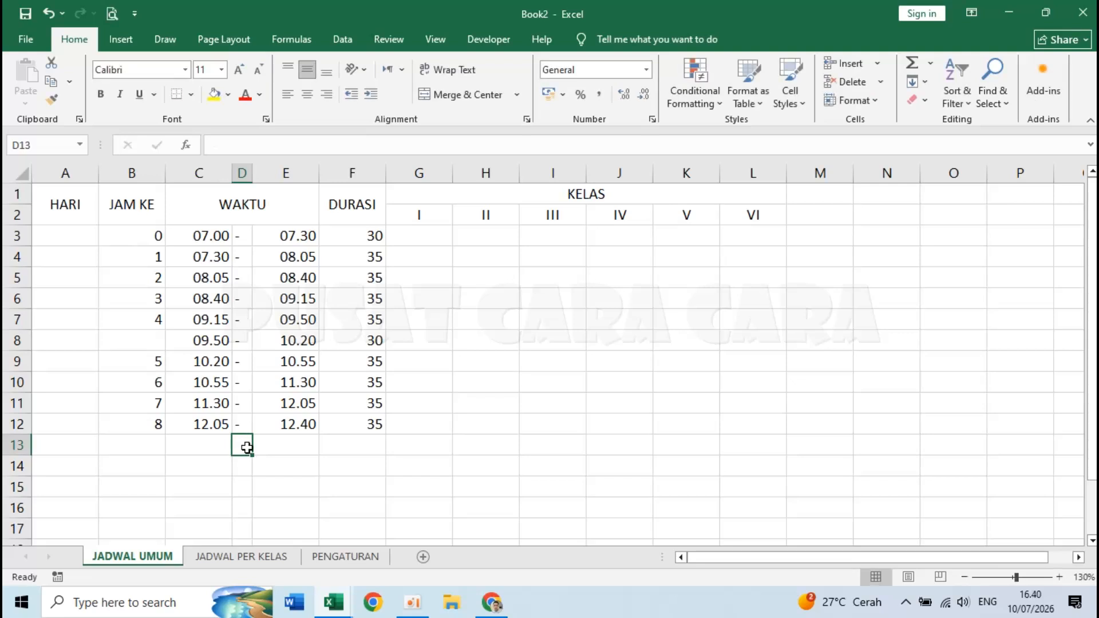
# - Merge and centre the HARI cells A3:A12
pyautogui.click(58, 233)
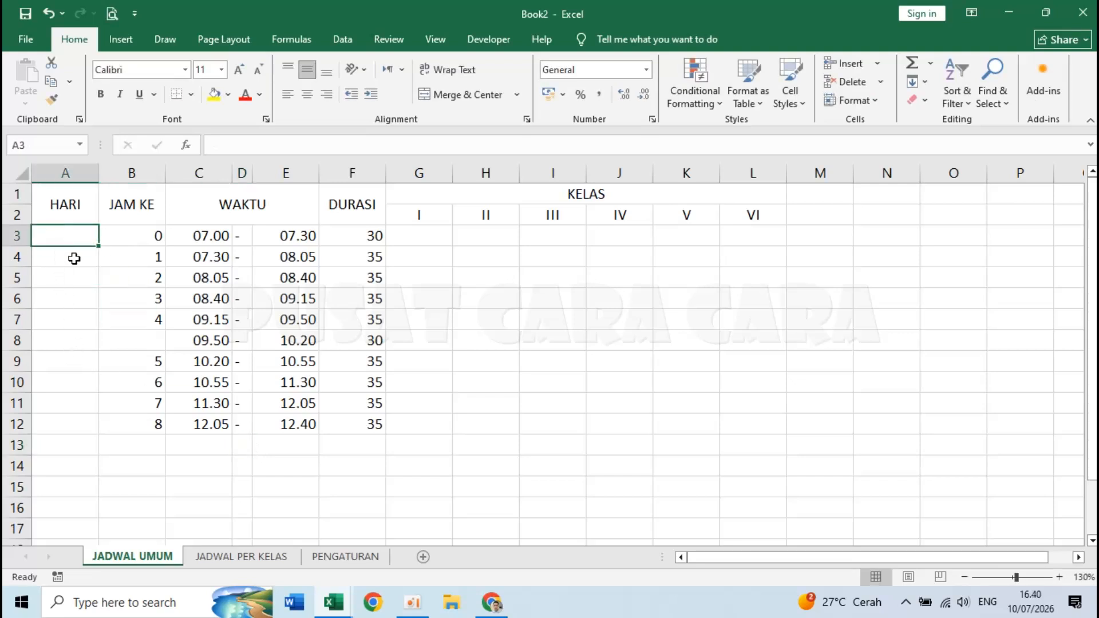
pyautogui.click(99, 407)
pyautogui.click(50, 228)
pyautogui.moveTo(49, 239); pyautogui.dragTo(58, 423)
pyautogui.click(75, 236)
pyautogui.moveTo(65, 234); pyautogui.dragTo(64, 421)
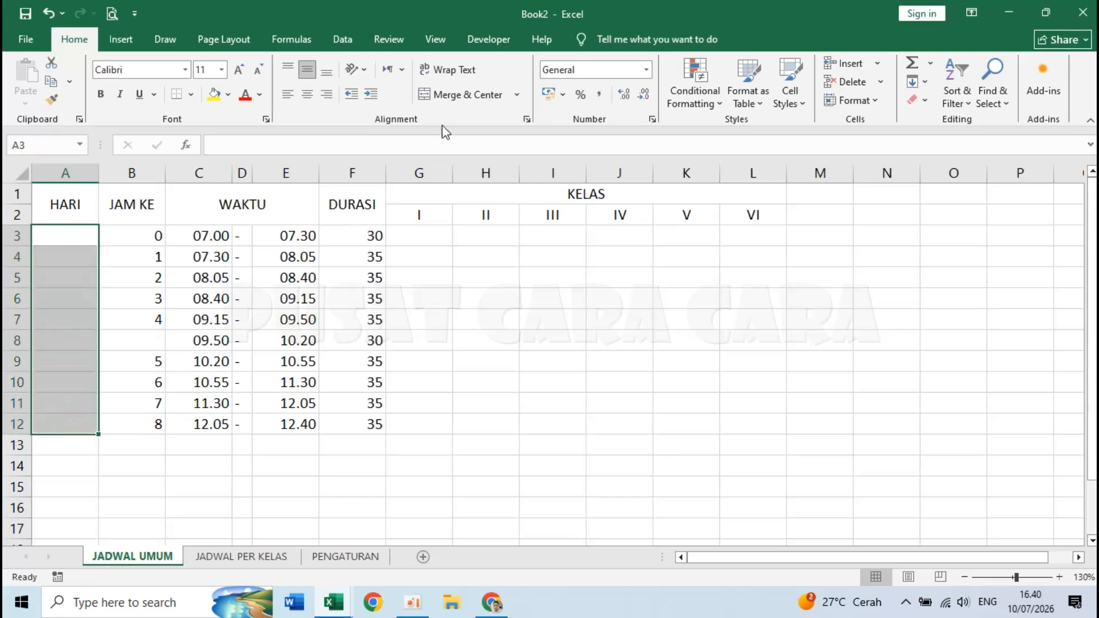
pyautogui.click(452, 95)
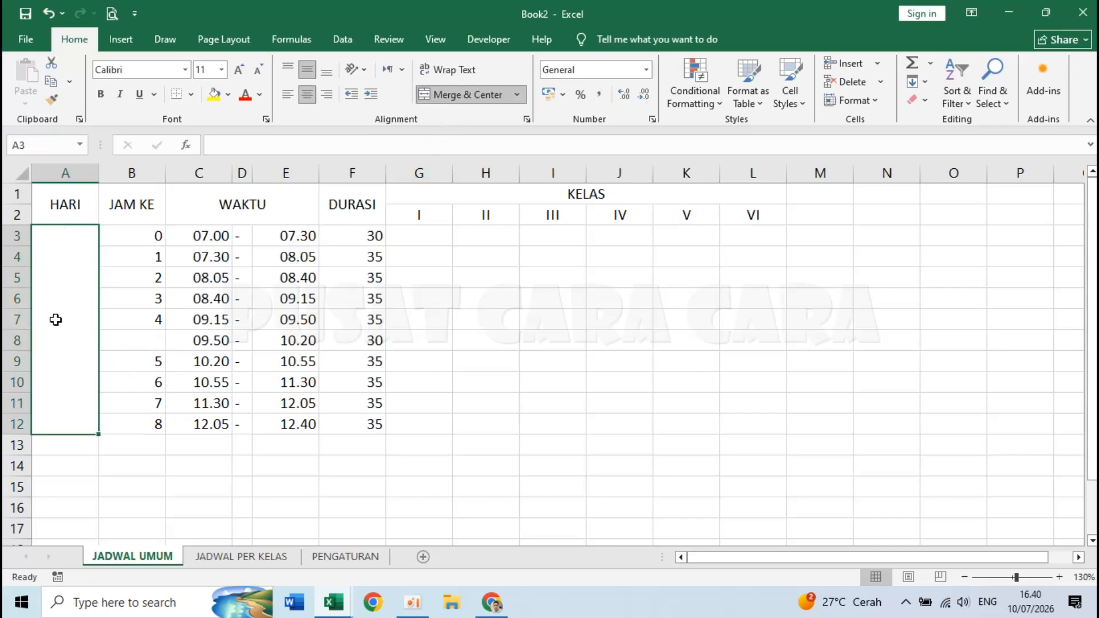
# - Enter SENIN in uppercase in the merged cell
pyautogui.write('sen')
pyautogui.press('BackSpace')
pyautogui.press('BackSpace')
pyautogui.press('BackSpace')
pyautogui.press('Escape')
pyautogui.write('SENIN')
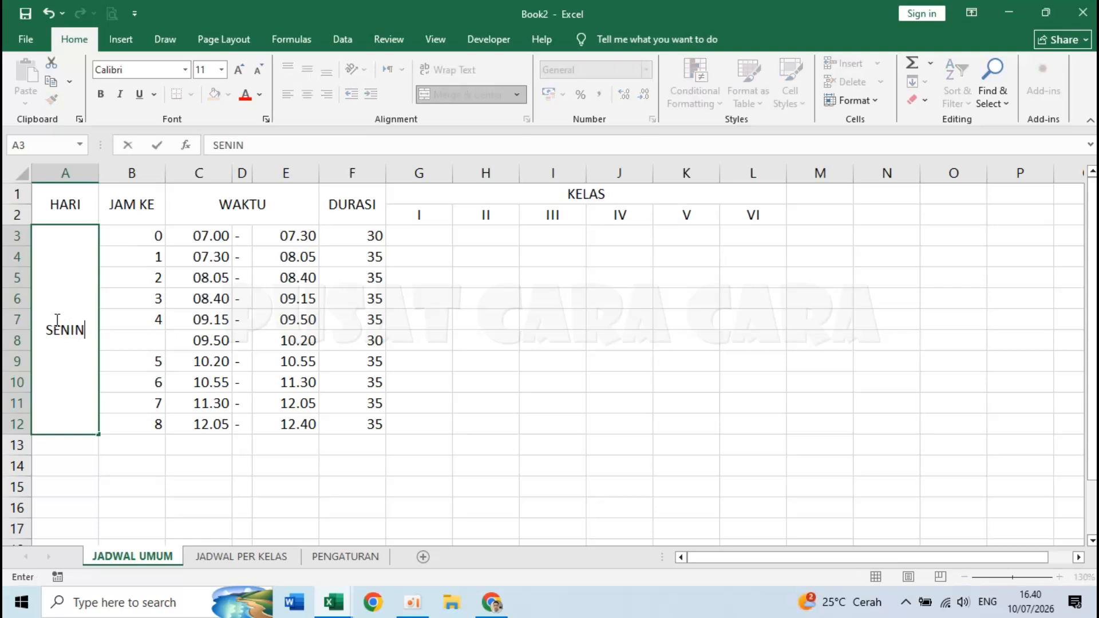
pyautogui.press('Return')
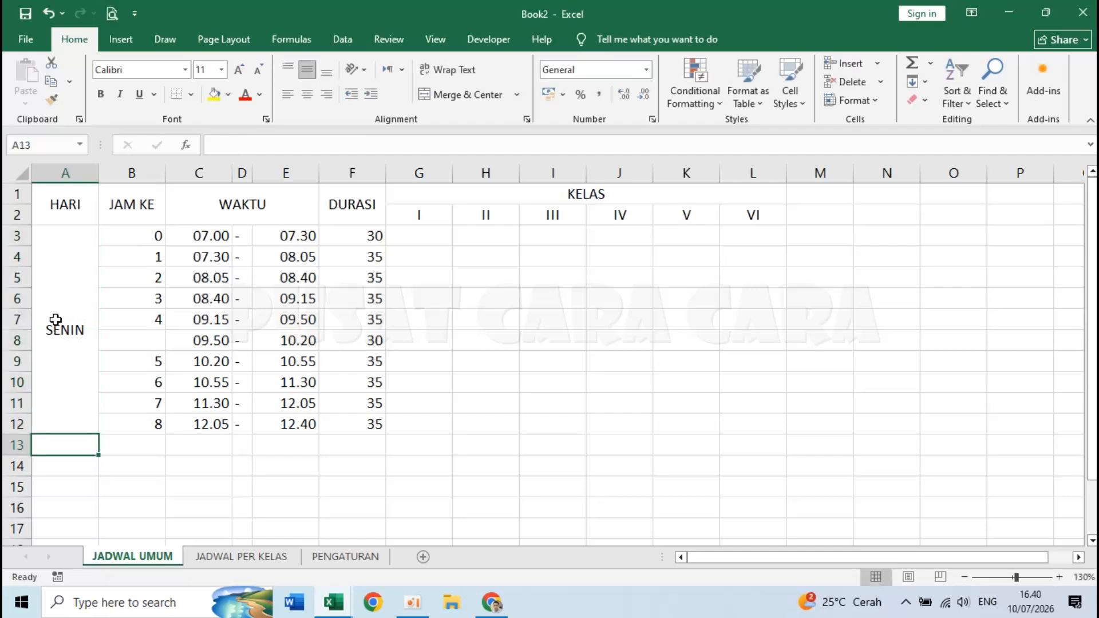
# - Rotate the SENIN text to read upward
pyautogui.click(75, 319)
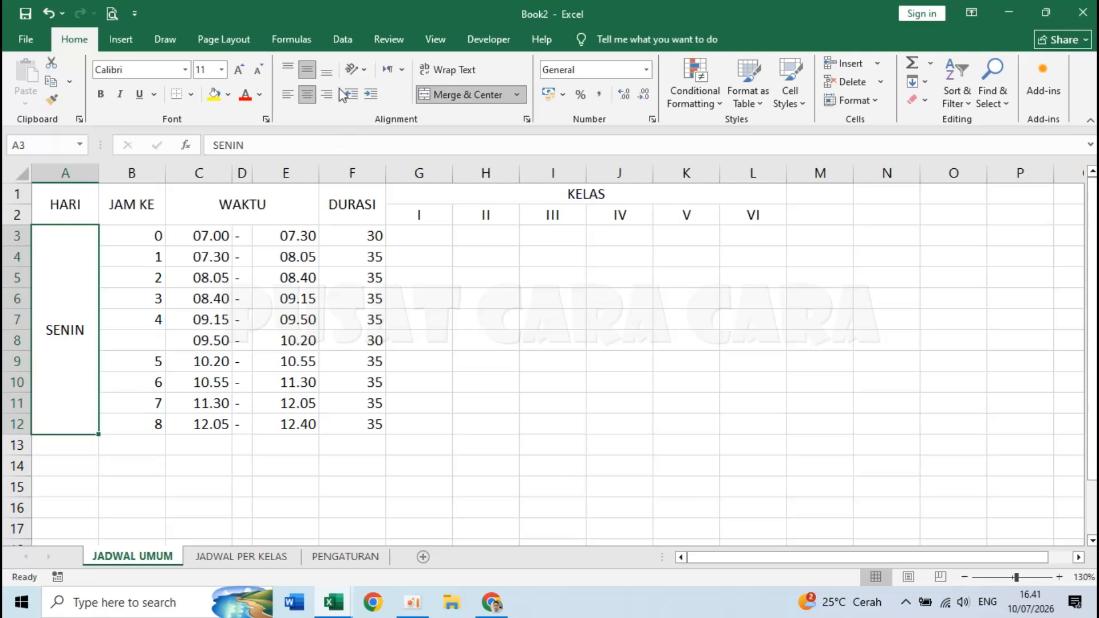
pyautogui.click(365, 71)
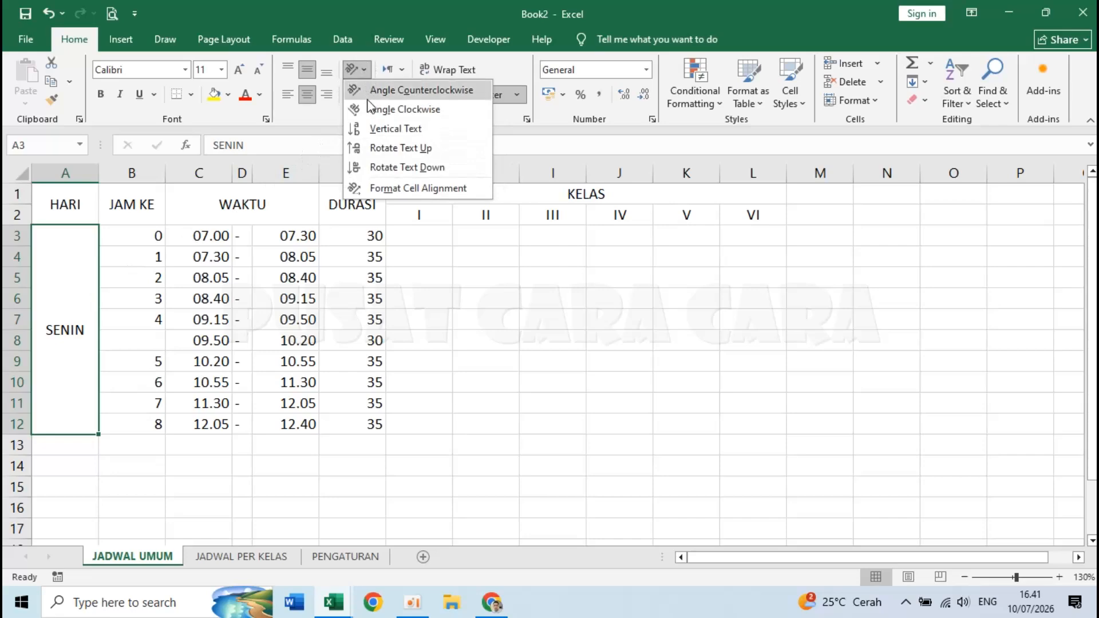
pyautogui.click(391, 151)
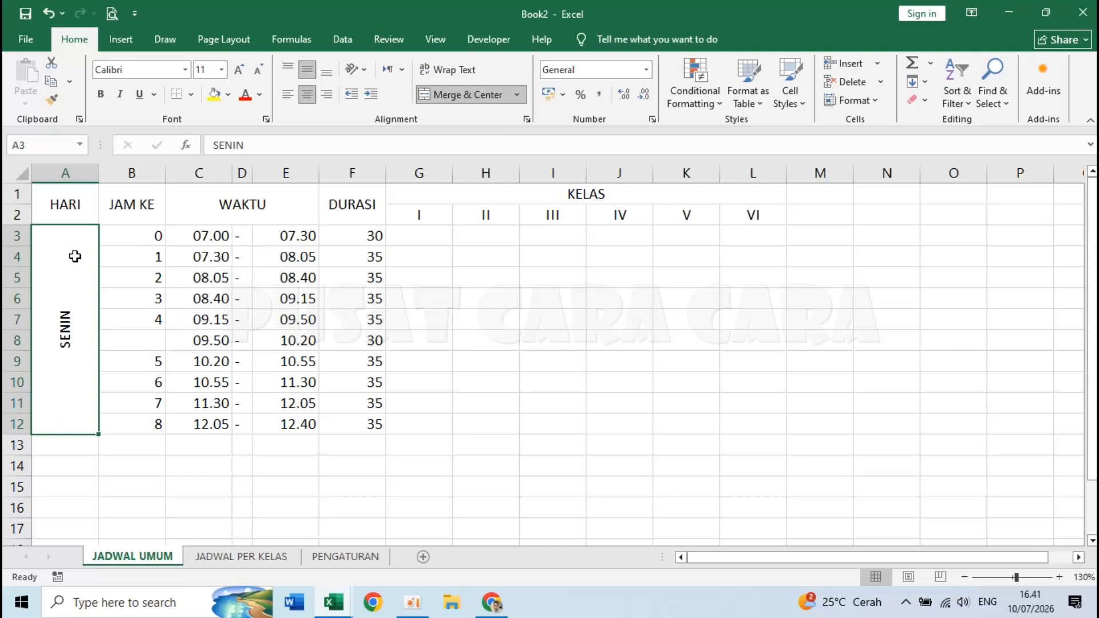
pyautogui.click(84, 446)
pyautogui.click(156, 449)
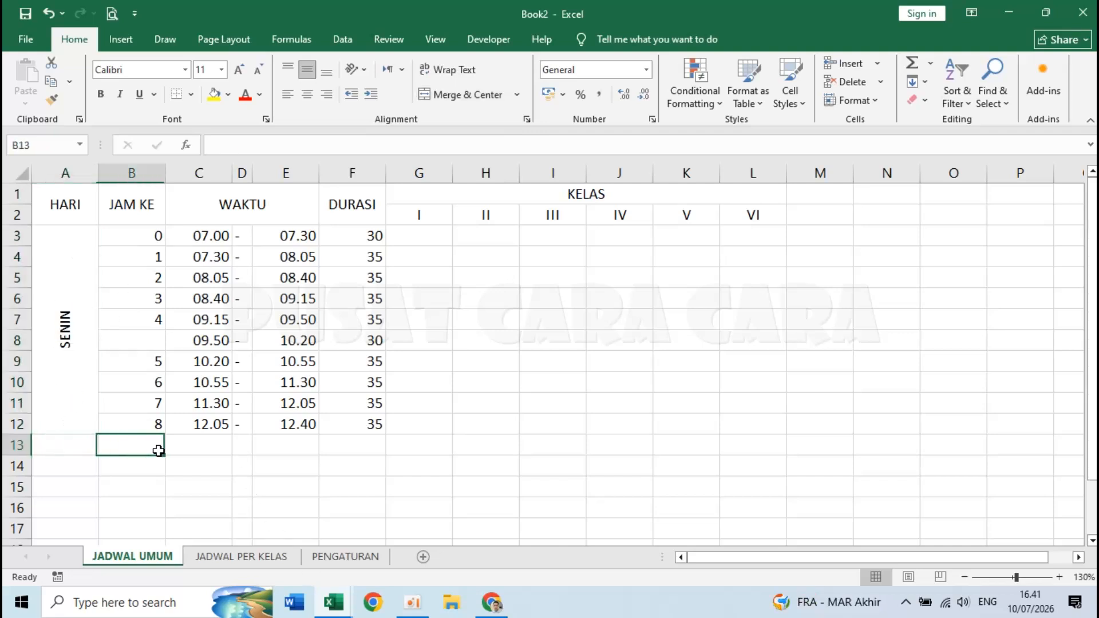
# - Centre-align B3:L12 and drag the dash column D narrower
pyautogui.click(131, 230)
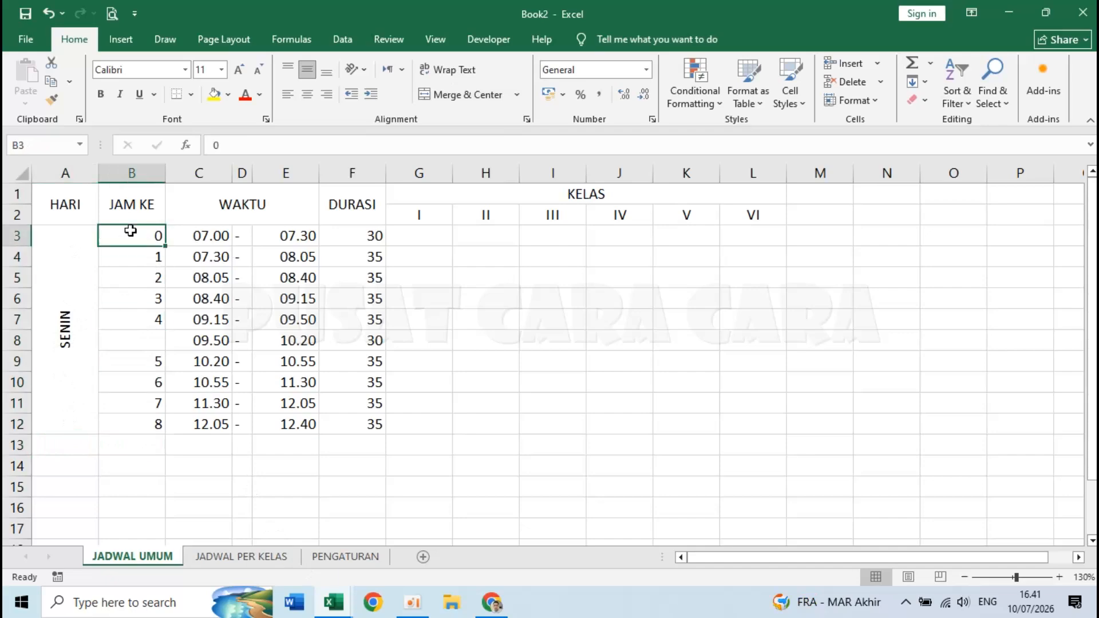
pyautogui.moveTo(131, 230); pyautogui.dragTo(736, 429)
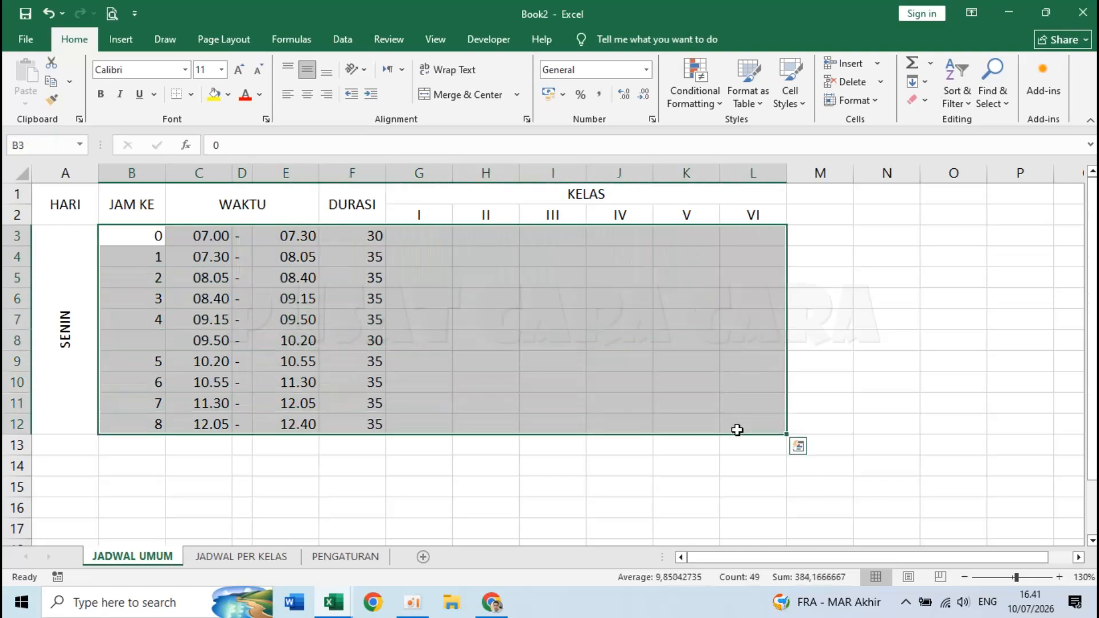
pyautogui.click(308, 95)
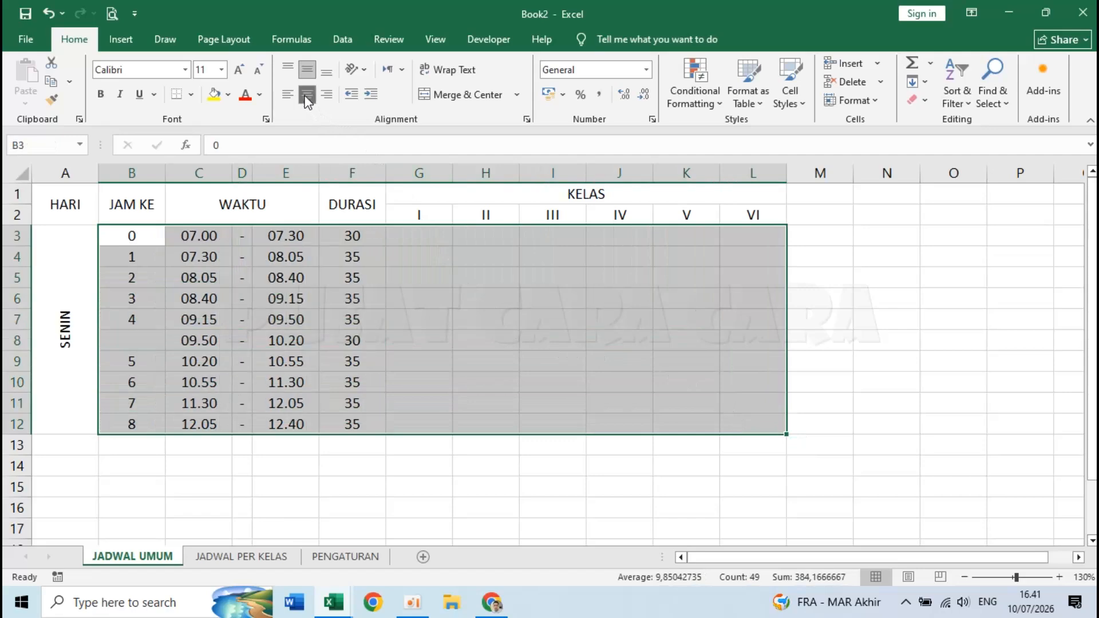
pyautogui.click(183, 243)
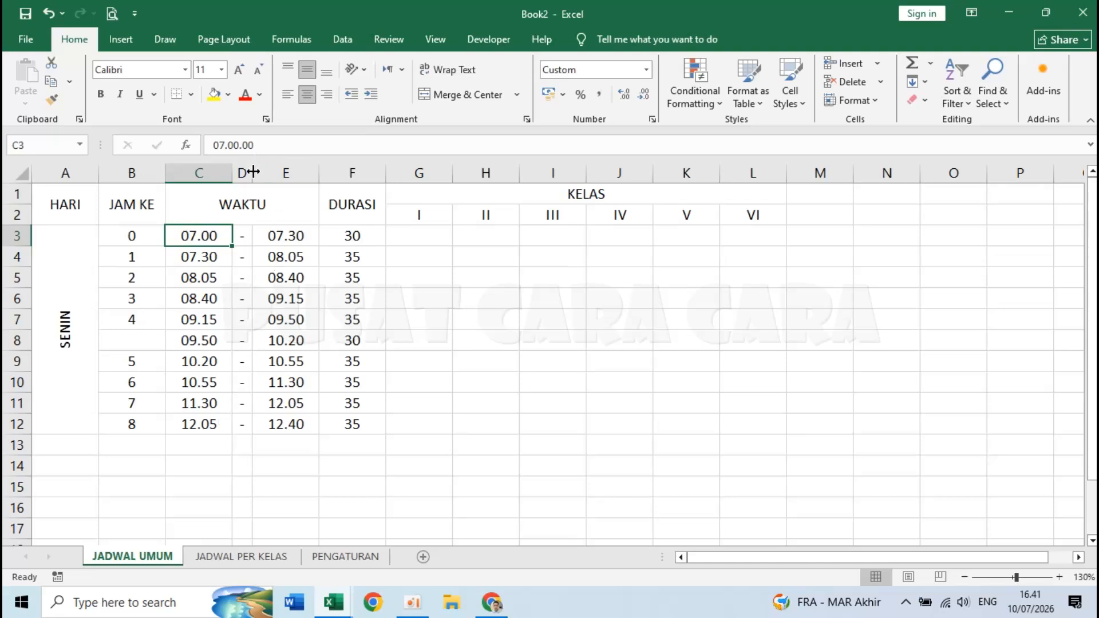
pyautogui.moveTo(253, 172); pyautogui.dragTo(247, 171)
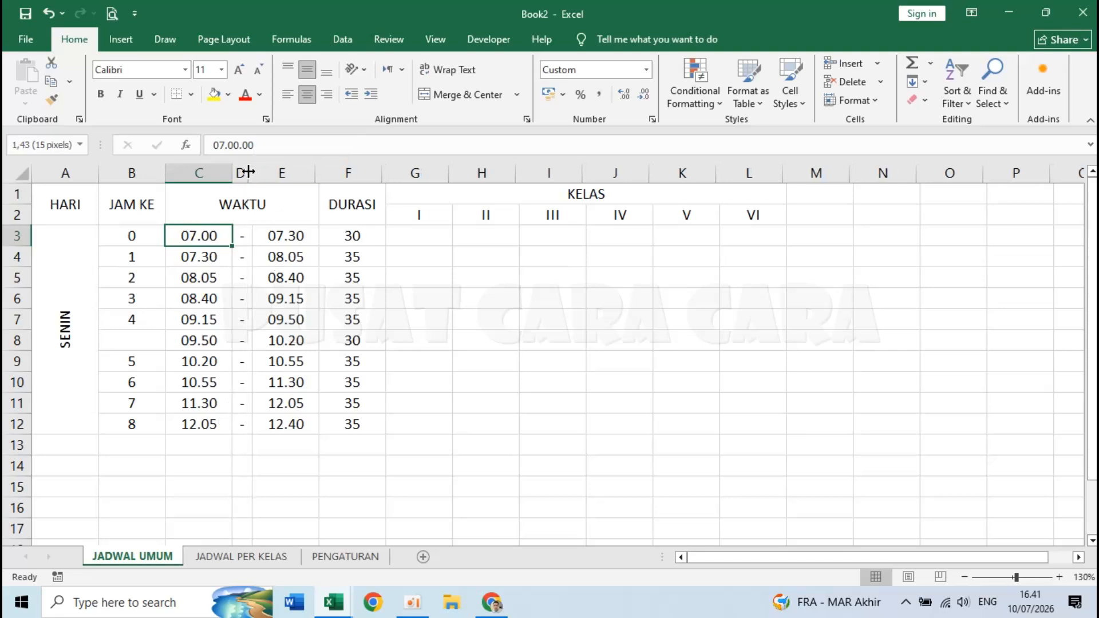
# - Set column C's width to 7
pyautogui.click(198, 172)
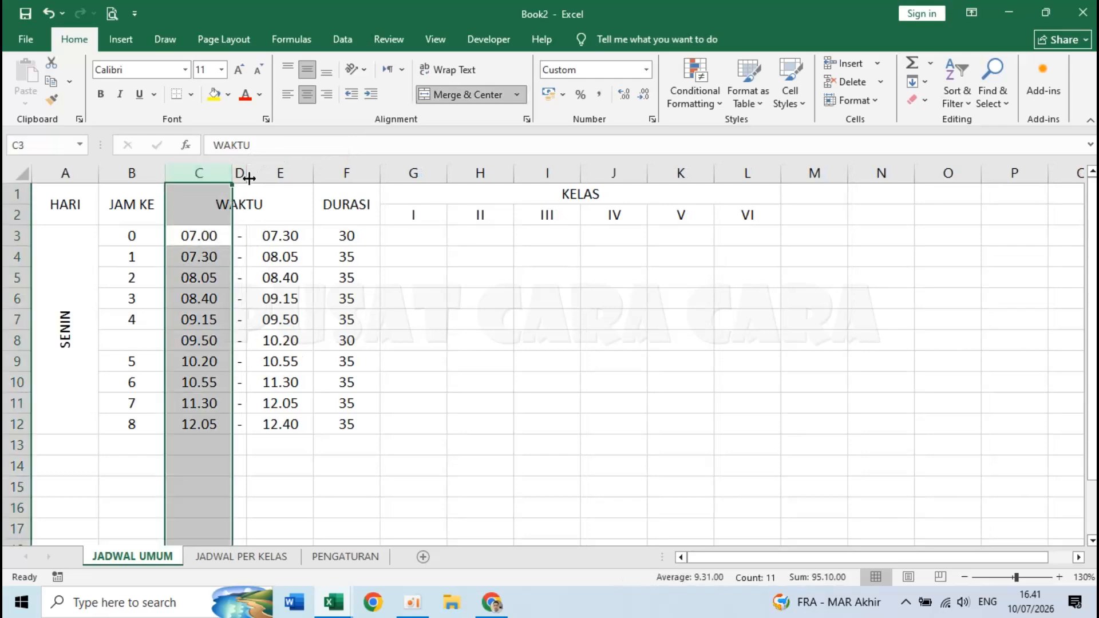
pyautogui.click(281, 185)
pyautogui.click(200, 166)
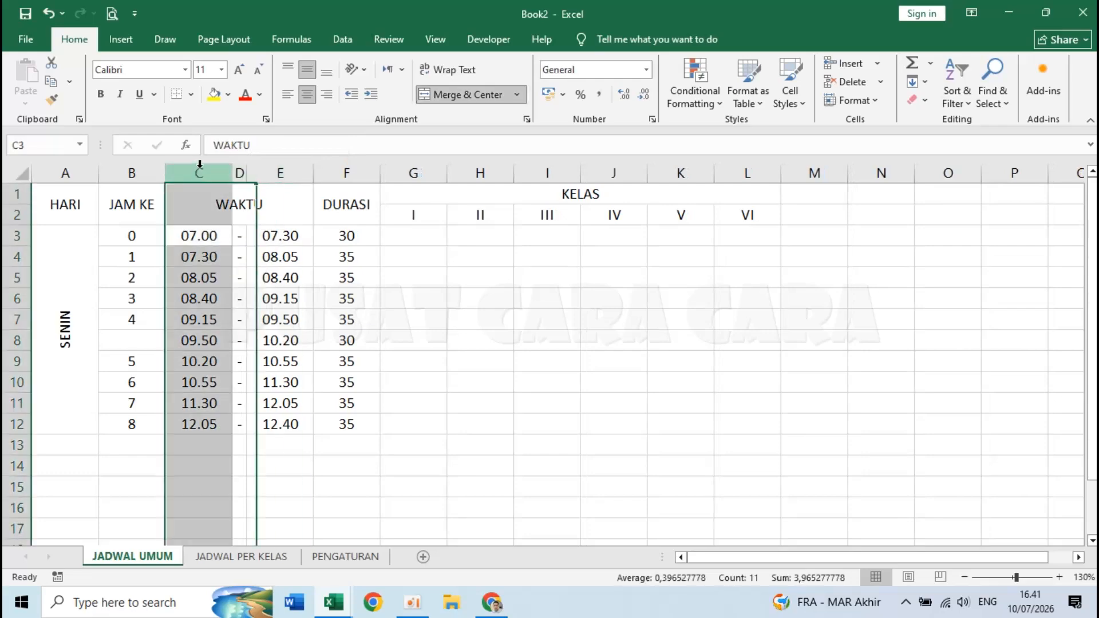
pyautogui.rightClick(201, 172)
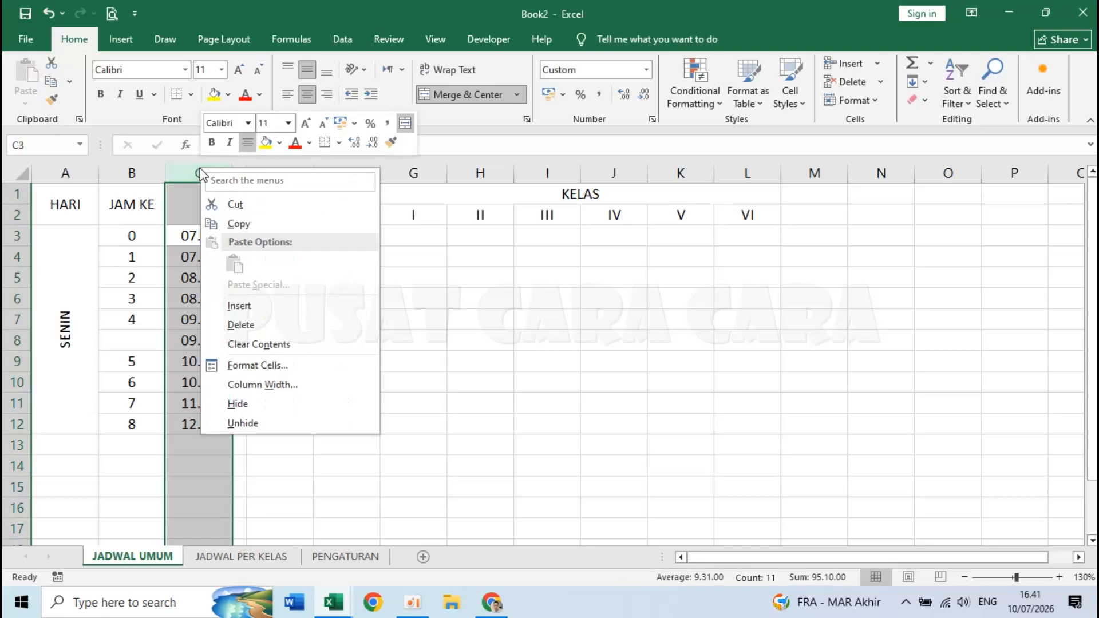
pyautogui.click(261, 385)
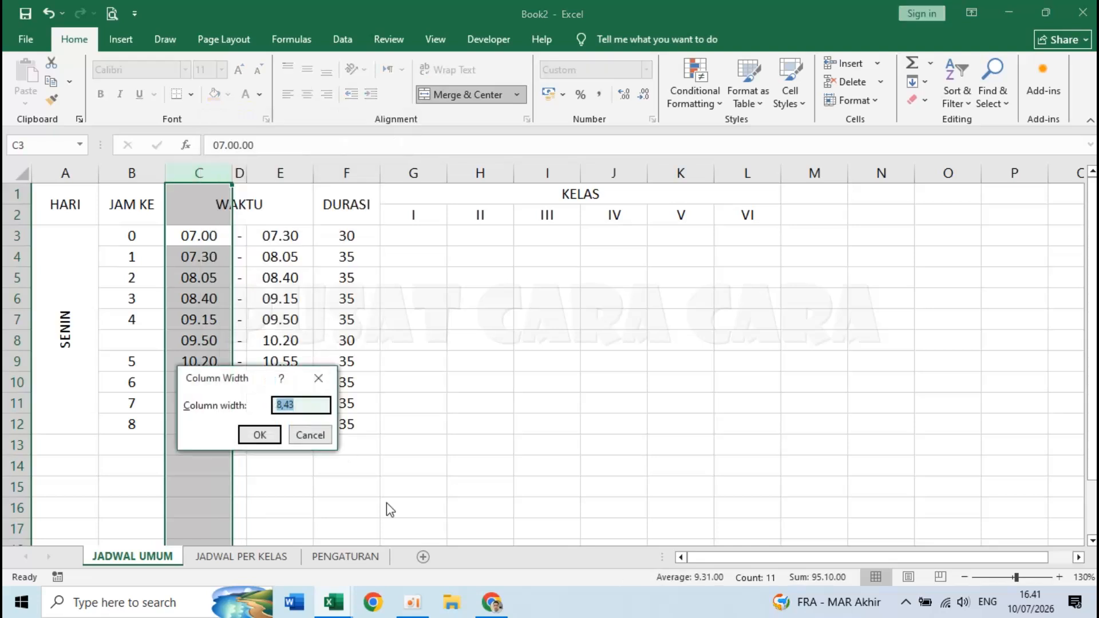
pyautogui.write('7')
pyautogui.press('Return')
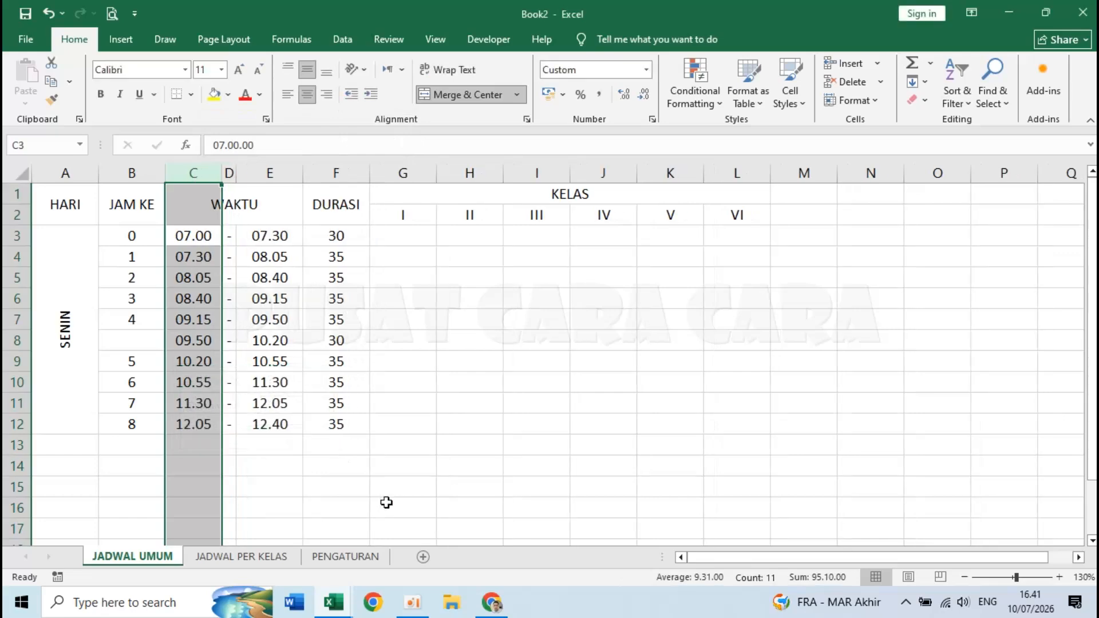
# - Set column E's width to 7, then select start times C3:C12
pyautogui.rightClick(266, 173)
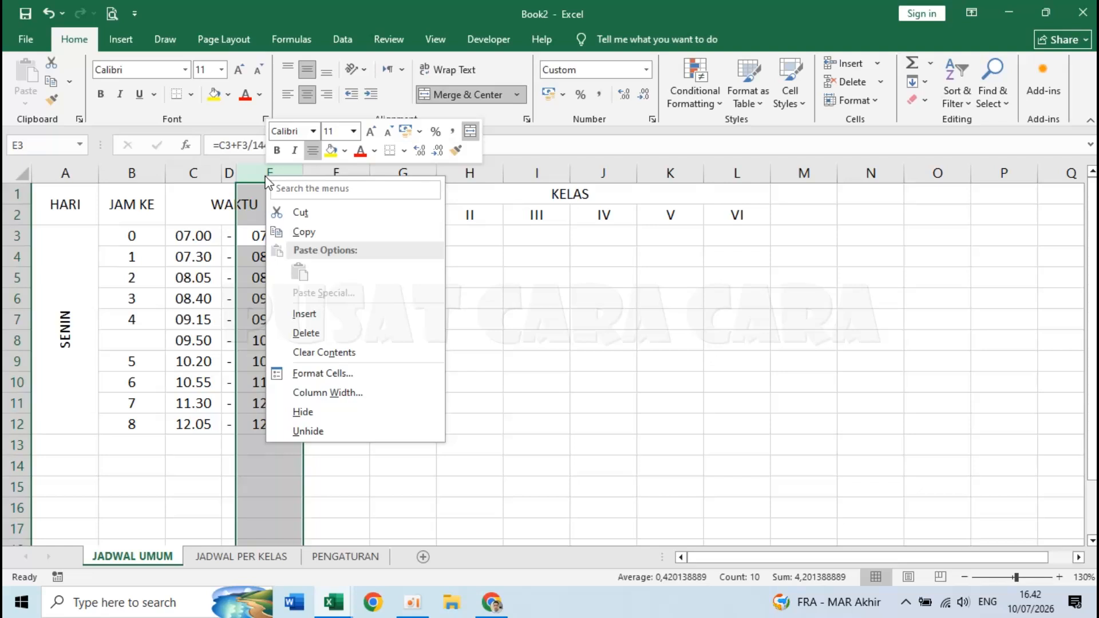
pyautogui.click(327, 393)
pyautogui.write('7')
pyautogui.press('Return')
pyautogui.click(394, 440)
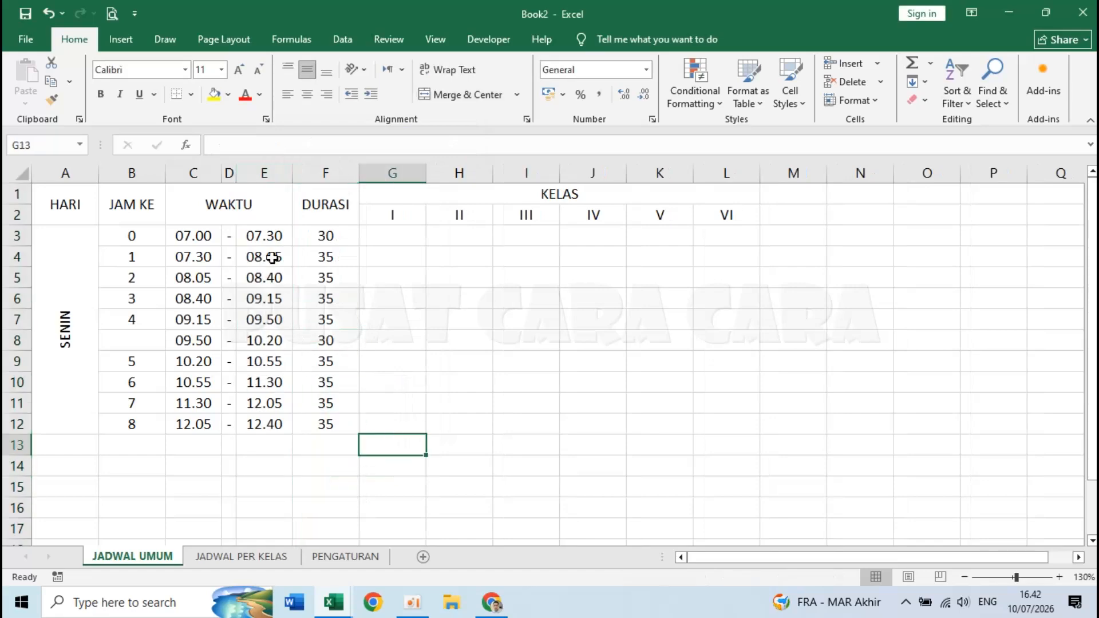
pyautogui.moveTo(195, 235); pyautogui.dragTo(196, 424)
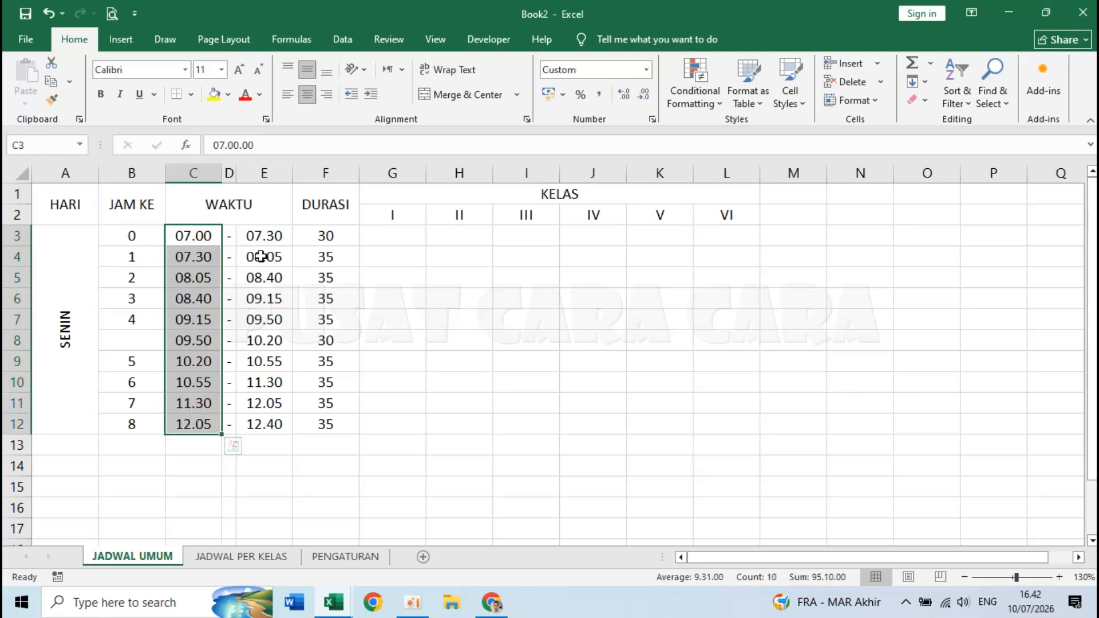
# - Right-align the start times C3:C12 and left-align the end times E3:E12
pyautogui.click(328, 94)
pyautogui.click(234, 475)
pyautogui.moveTo(264, 237); pyautogui.dragTo(267, 424)
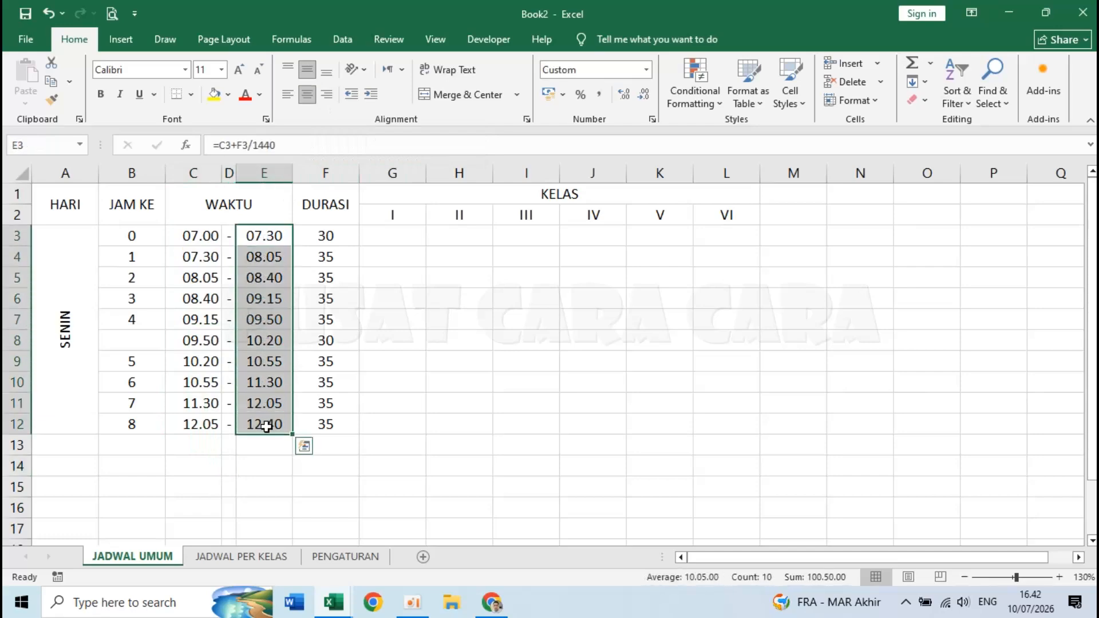
pyautogui.click(288, 95)
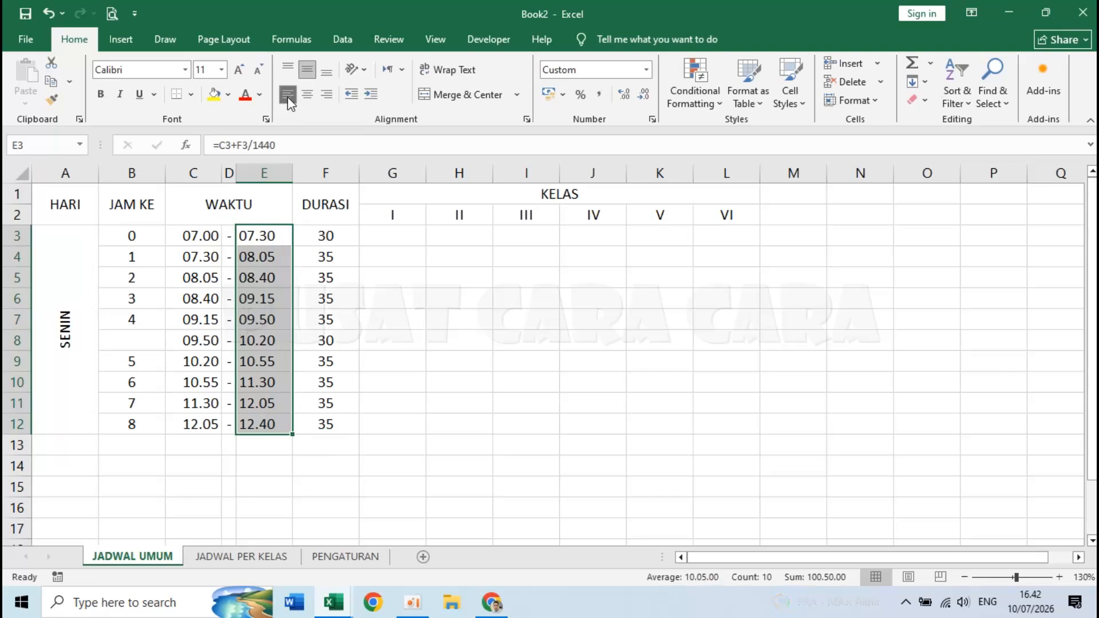
pyautogui.click(323, 381)
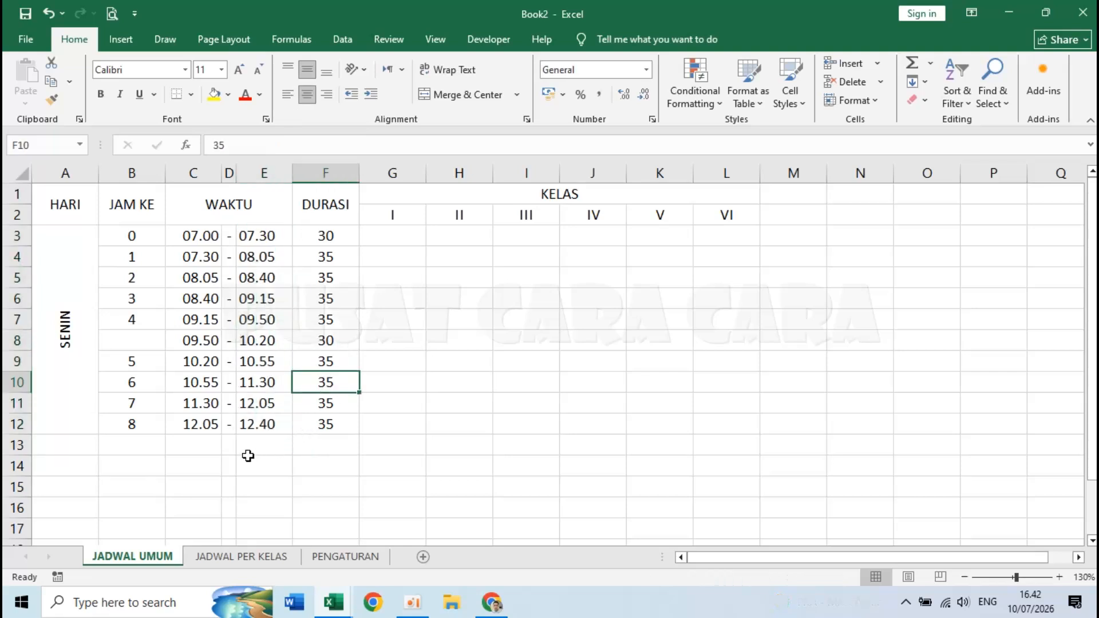
# - Set column C's width to 5, then adjust it to 6
pyautogui.click(205, 172)
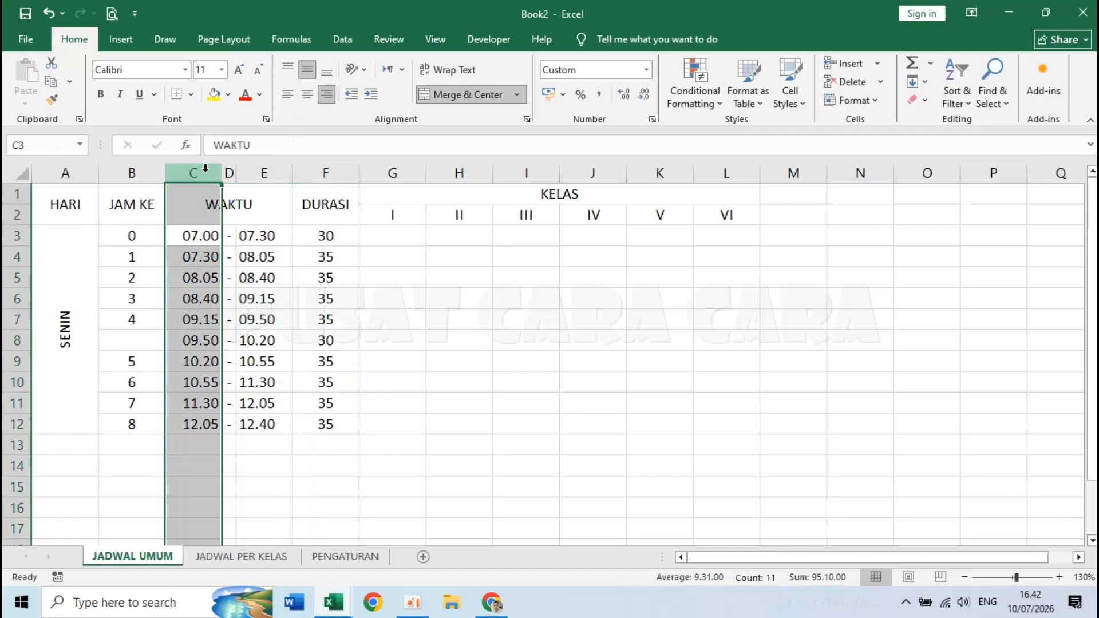
pyautogui.rightClick(205, 170)
pyautogui.click(277, 390)
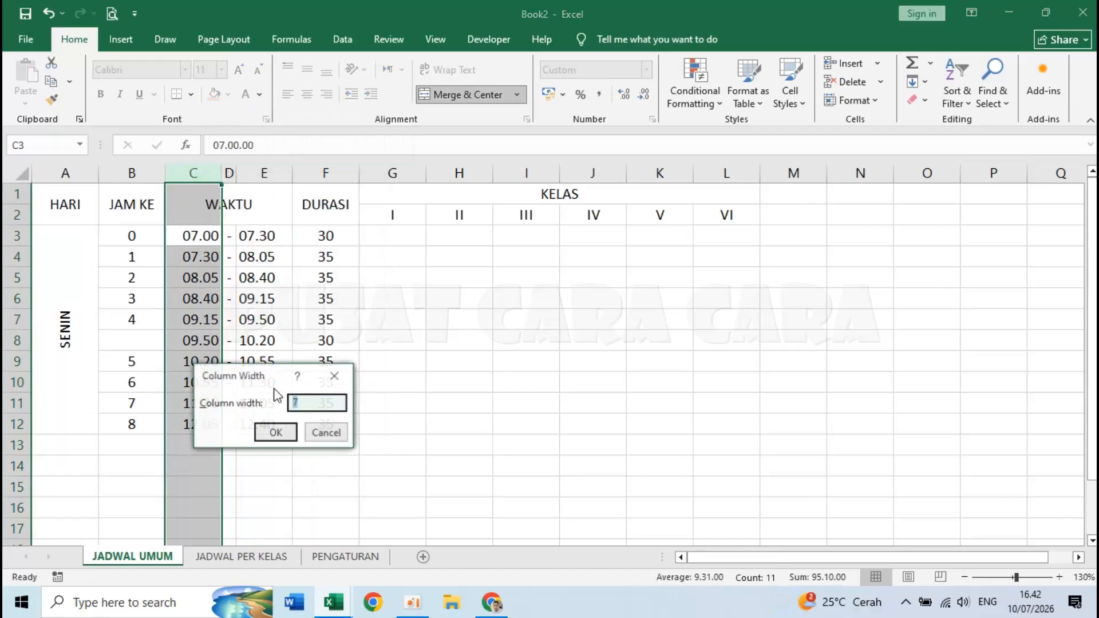
pyautogui.write('5')
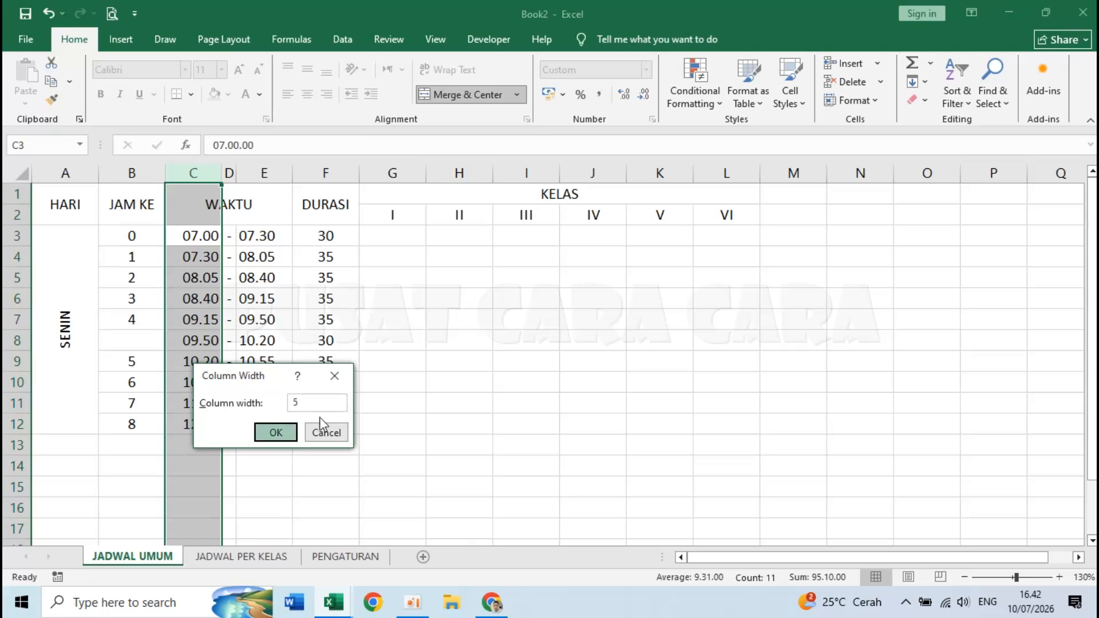
pyautogui.press('Return')
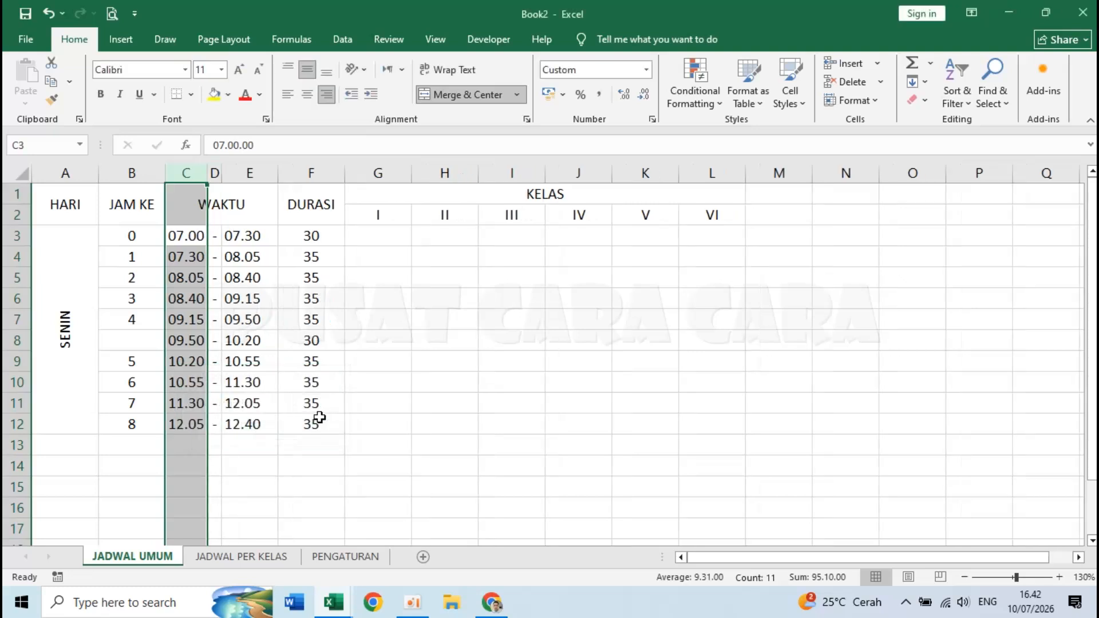
pyautogui.rightClick(187, 170)
pyautogui.click(264, 395)
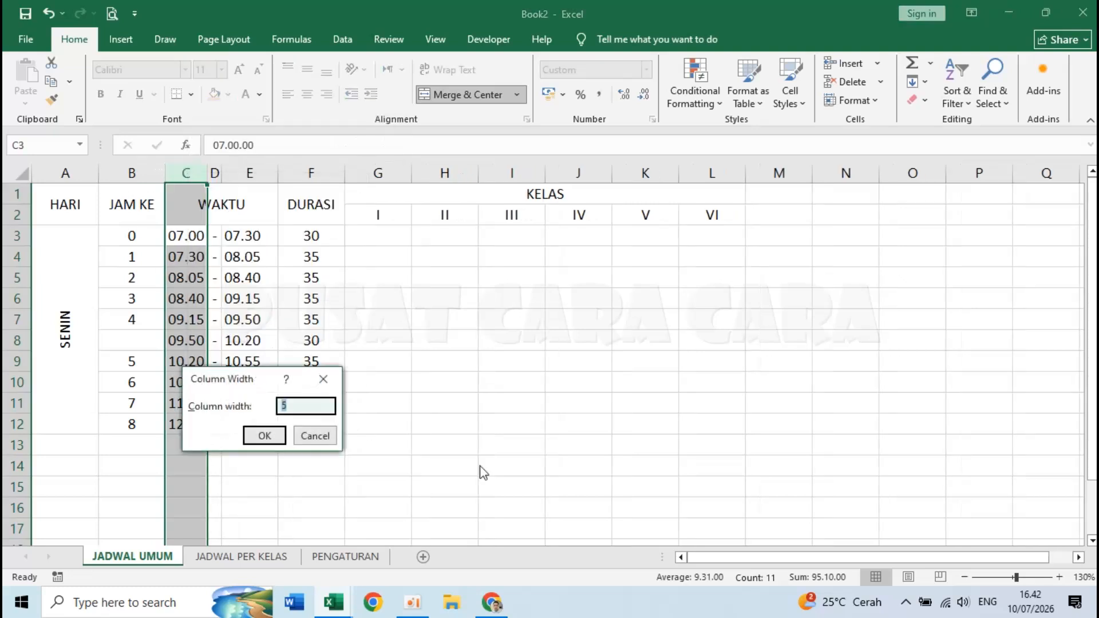
pyautogui.write('6')
pyautogui.press('Return')
# - Set column E's width to 6
pyautogui.click(252, 173)
pyautogui.rightClick(252, 173)
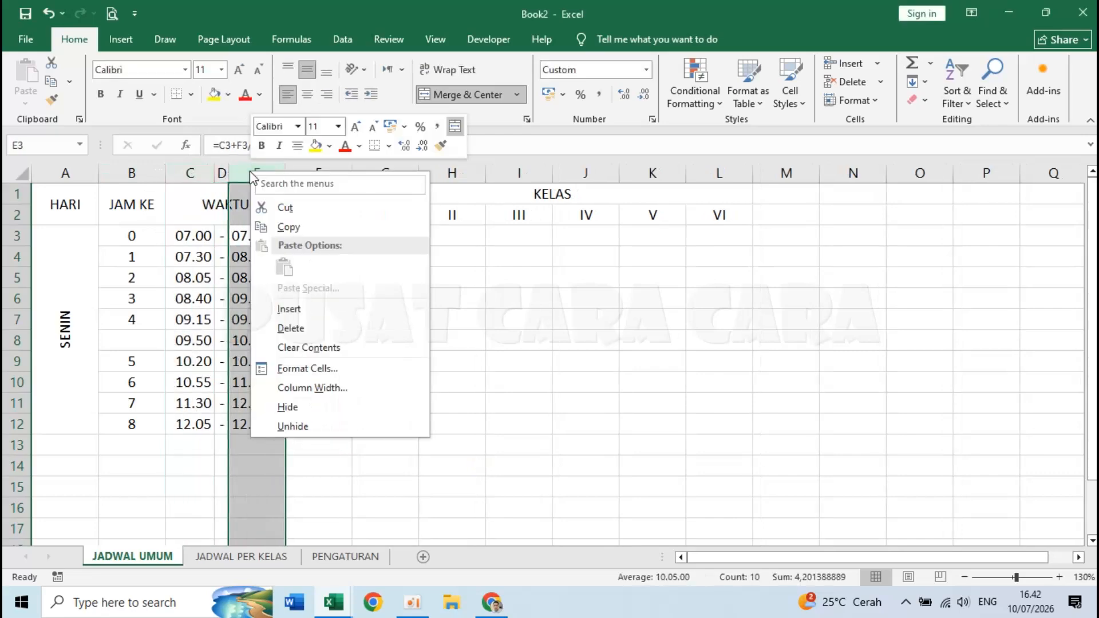
pyautogui.click(310, 387)
pyautogui.click(313, 430)
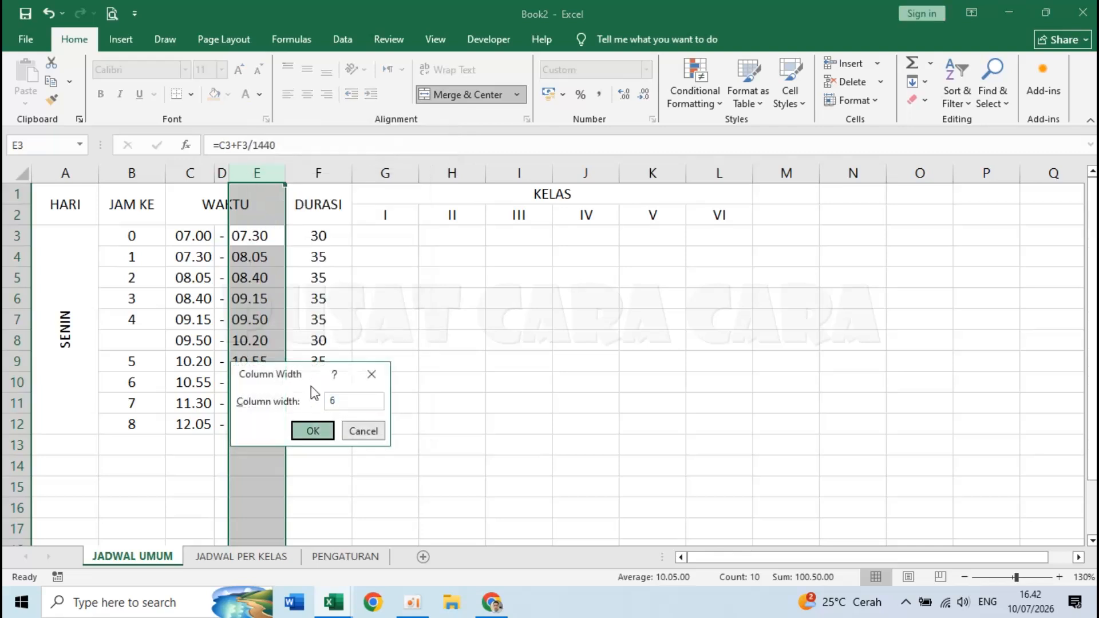
pyautogui.click(126, 202)
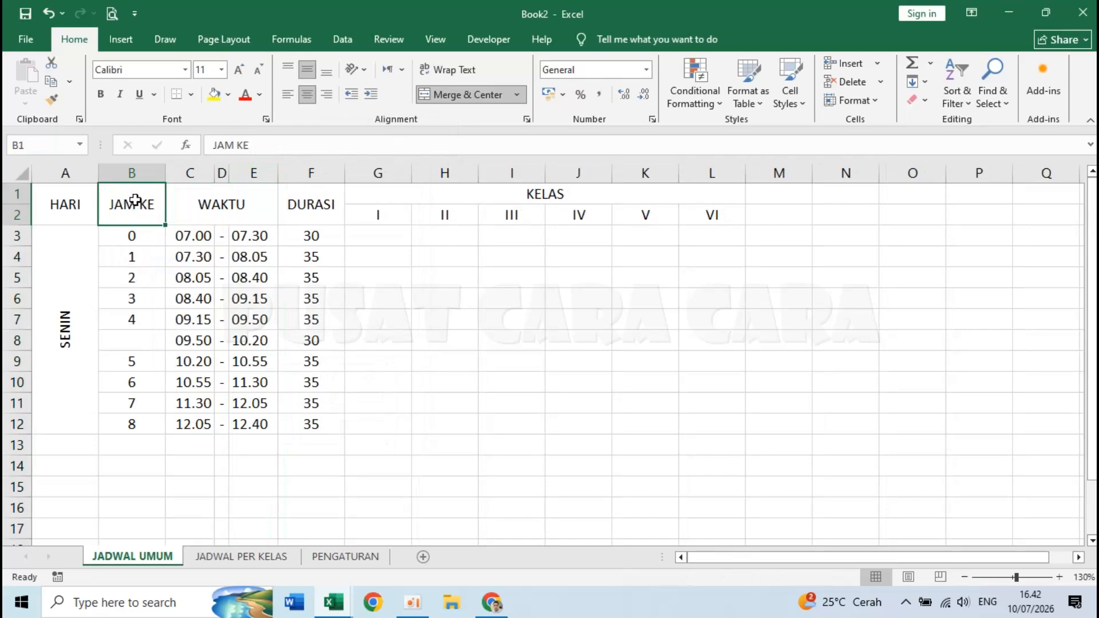
# - Wrap the JAM KE header onto two lines and narrow column B to about 5,29
pyautogui.click(448, 72)
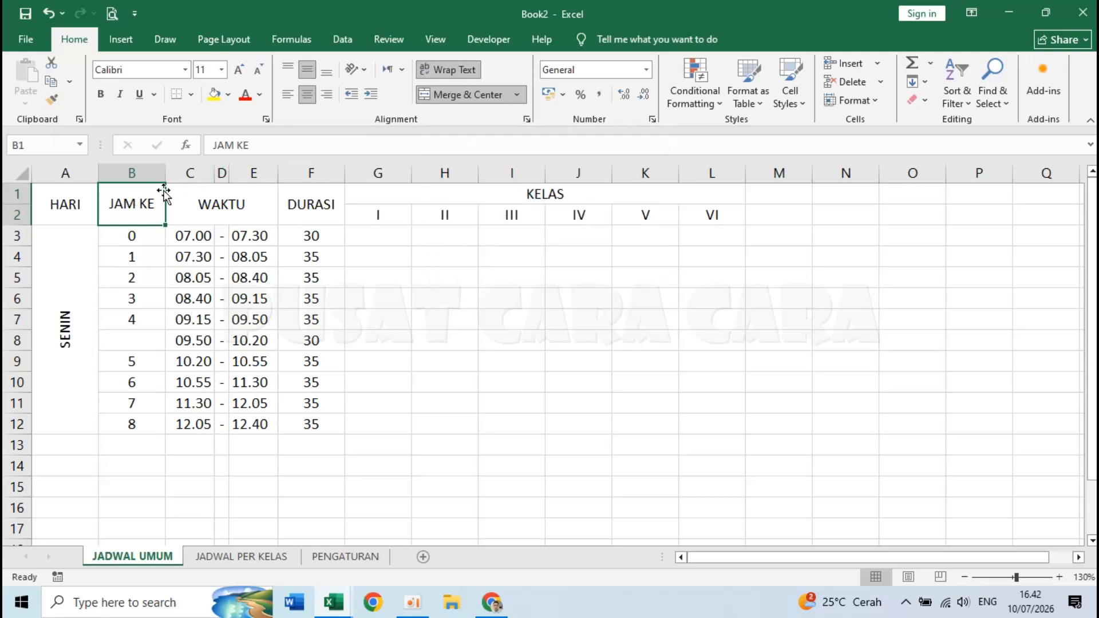
pyautogui.moveTo(165, 173); pyautogui.dragTo(140, 172)
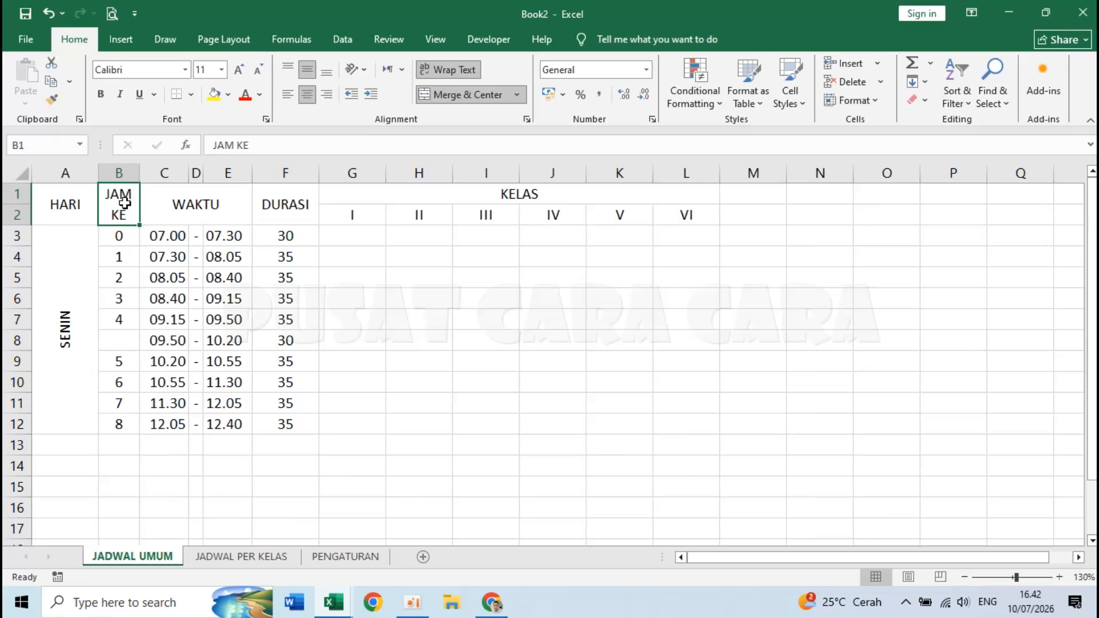
pyautogui.click(286, 451)
pyautogui.click(369, 236)
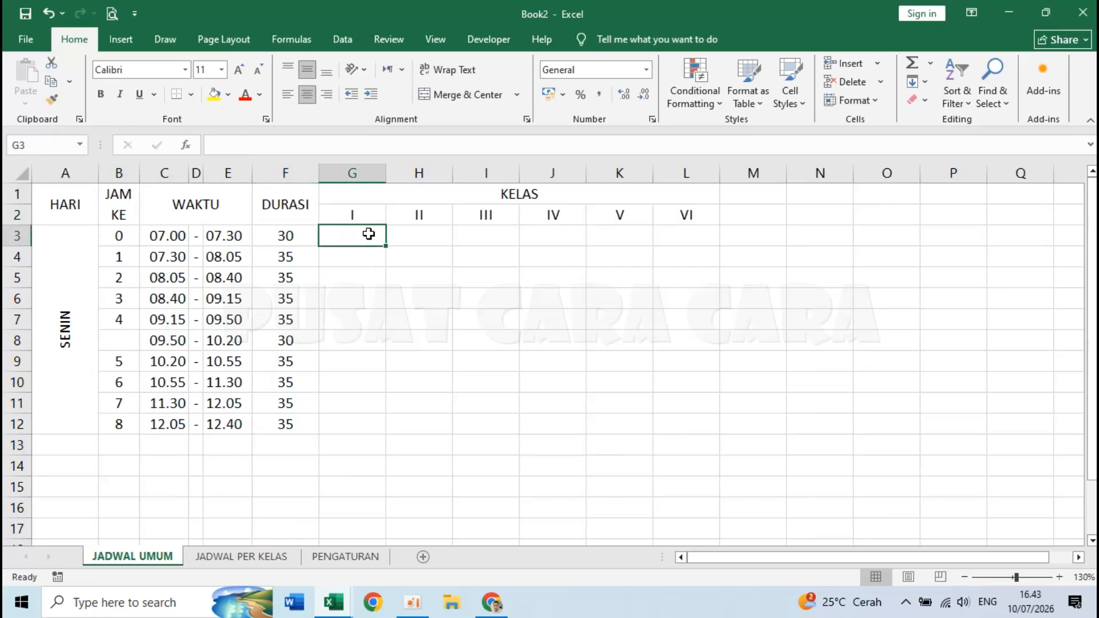
# - Set the column width of class columns G through L (I–VI) to 11
pyautogui.click(368, 171)
pyautogui.click(433, 258)
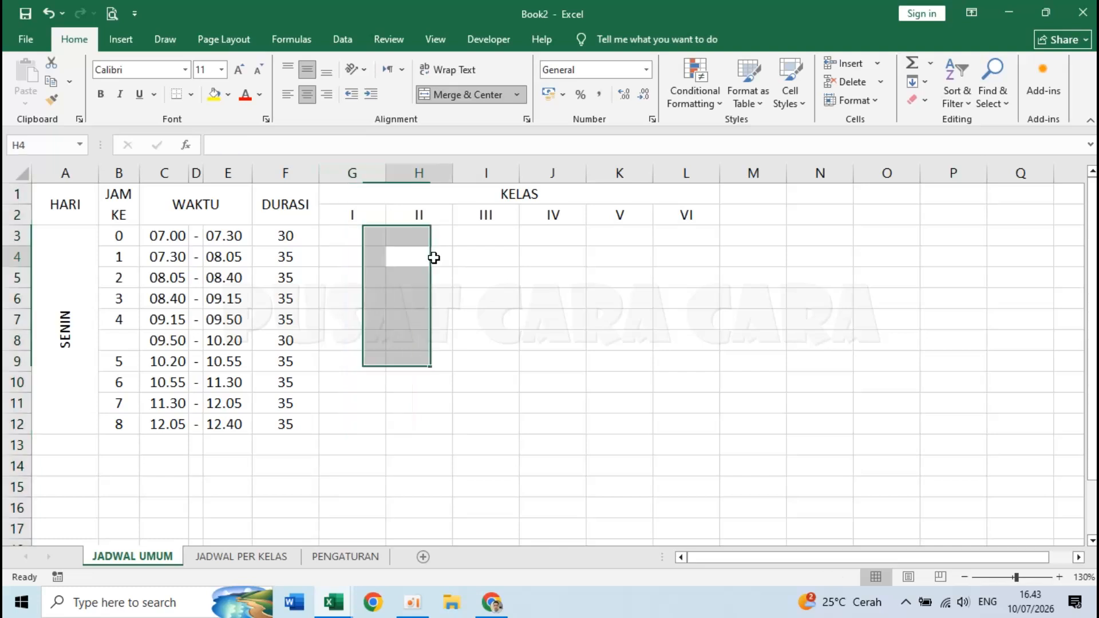
pyautogui.click(684, 173)
pyautogui.click(642, 296)
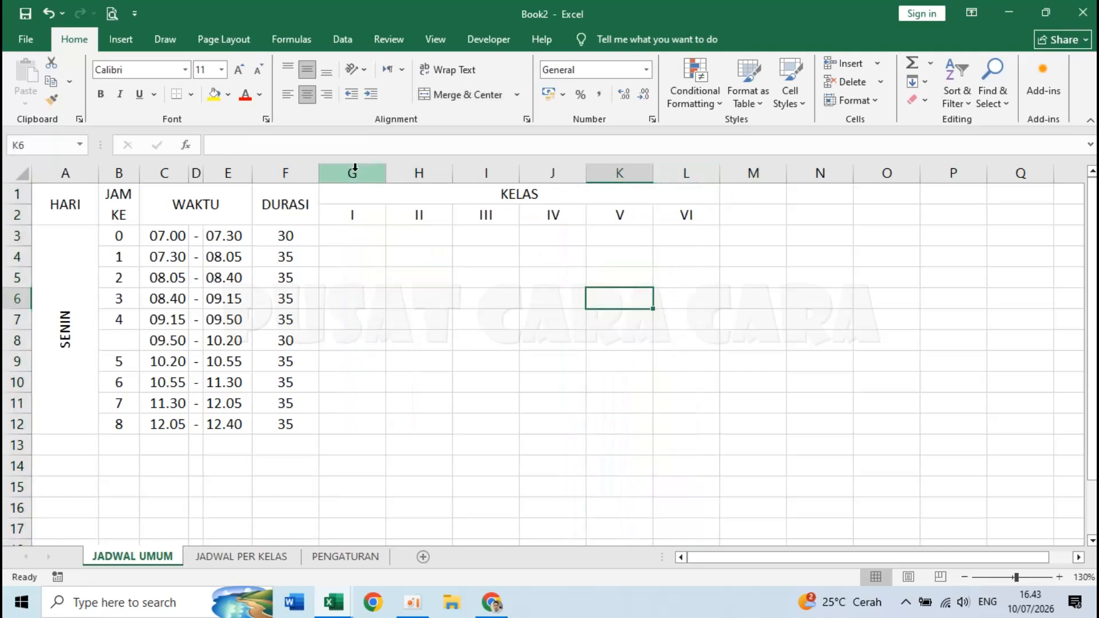
pyautogui.moveTo(355, 168); pyautogui.dragTo(672, 168)
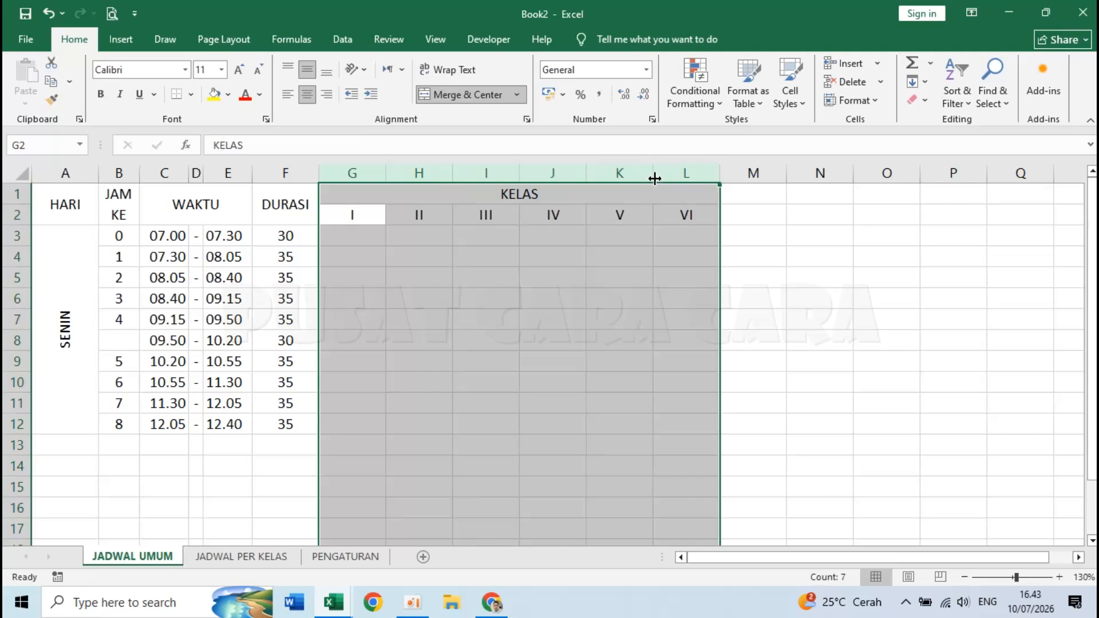
pyautogui.rightClick(674, 172)
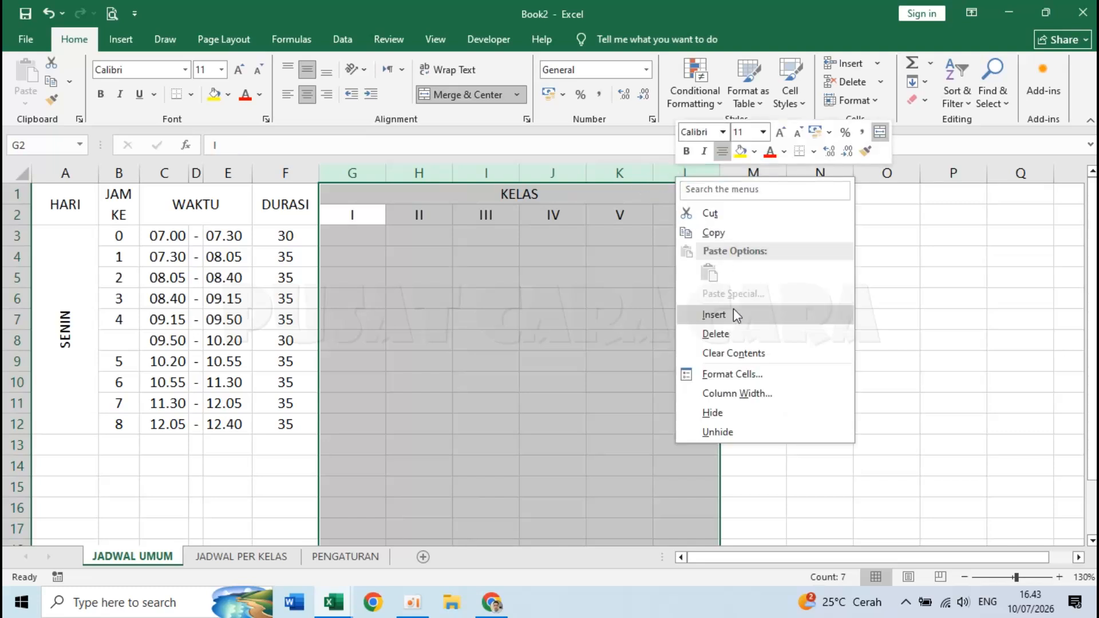
pyautogui.click(750, 395)
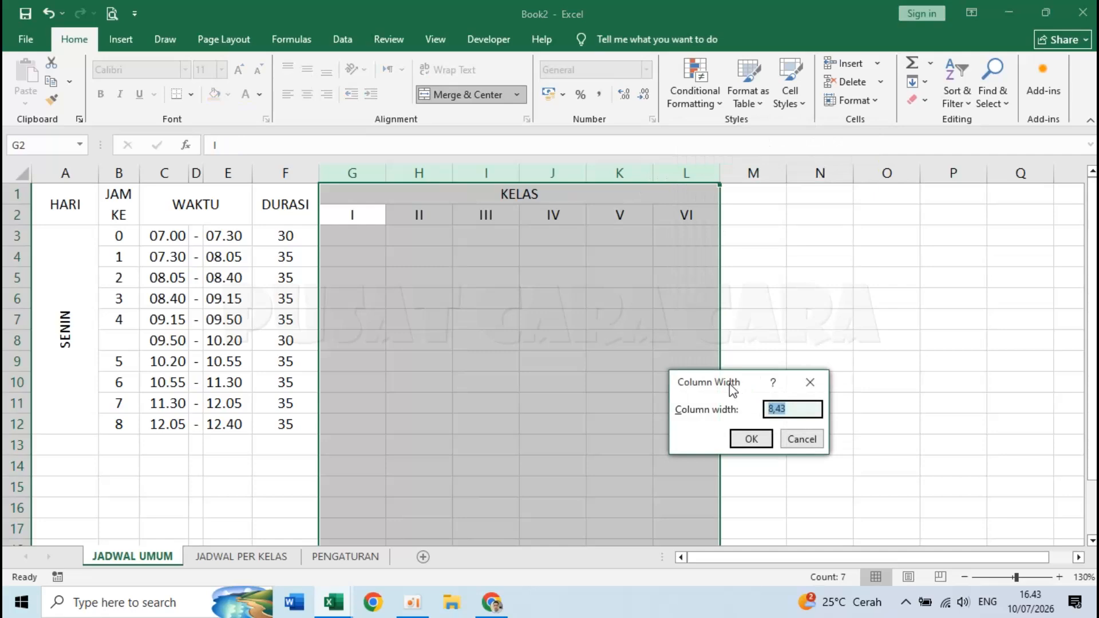
pyautogui.write('11')
pyautogui.press('Return')
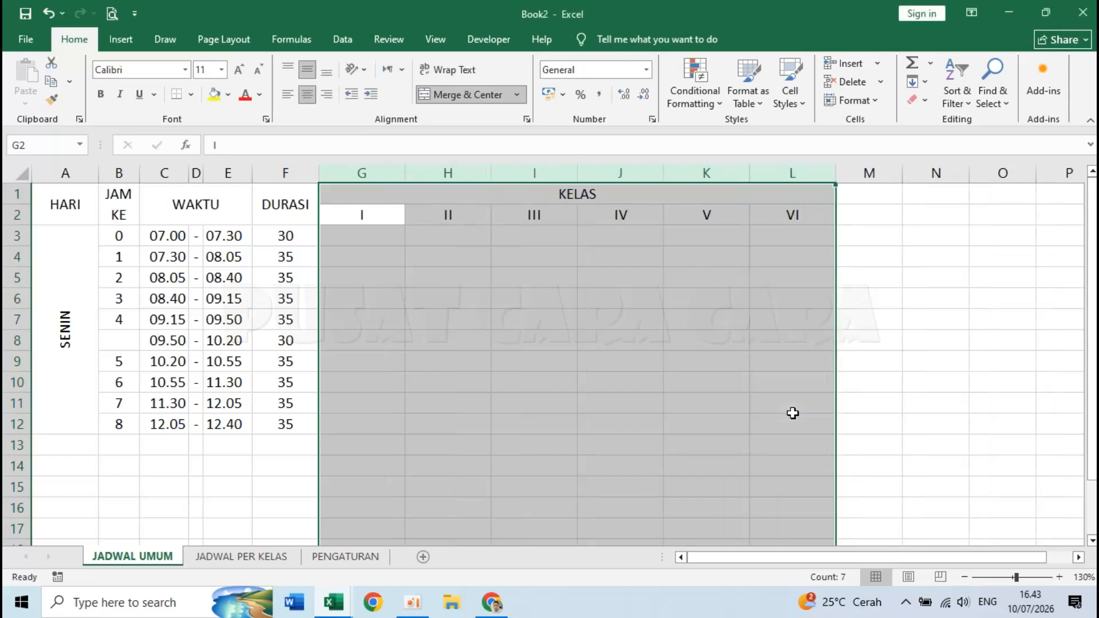
pyautogui.click(483, 221)
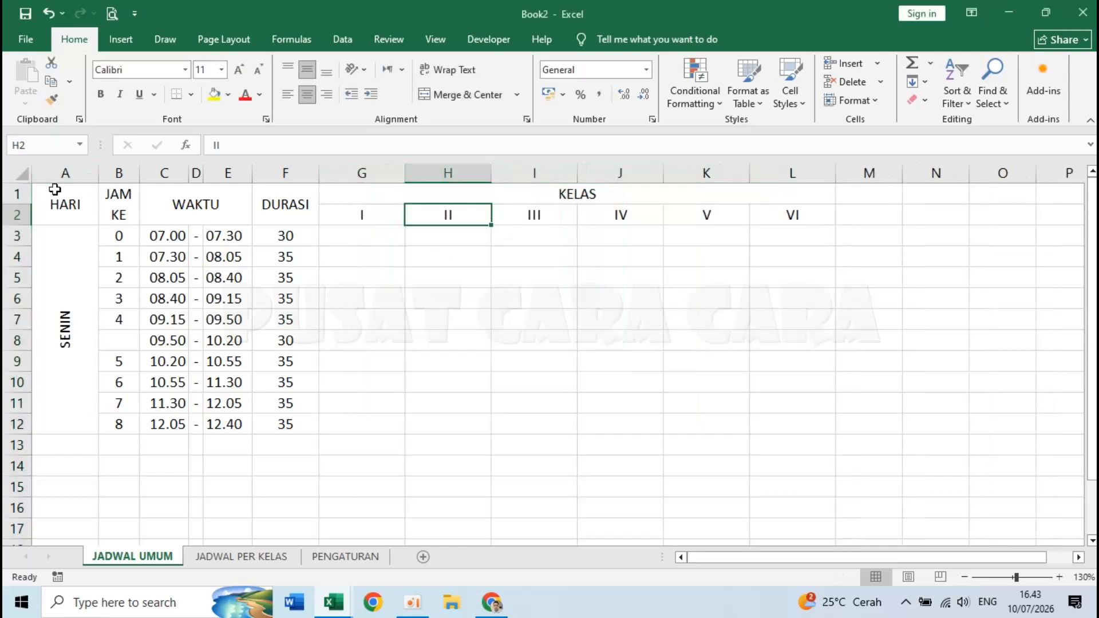
# - Apply All Borders to the whole timetable range A1:L12
pyautogui.moveTo(66, 207); pyautogui.dragTo(555, 285)
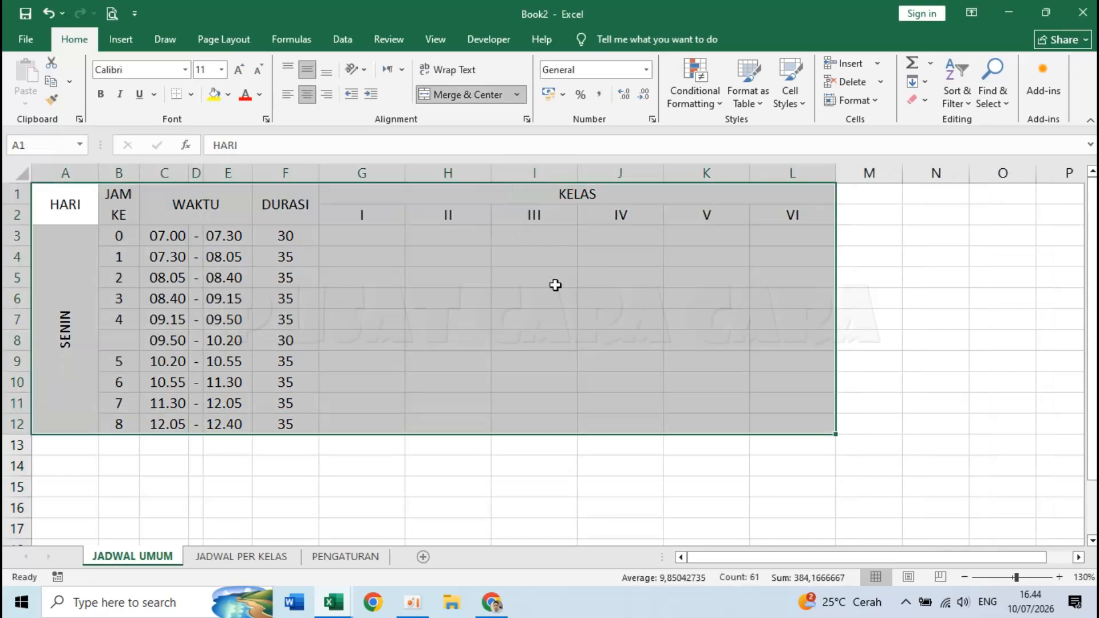
pyautogui.moveTo(69, 204); pyautogui.dragTo(769, 360)
pyautogui.click(192, 95)
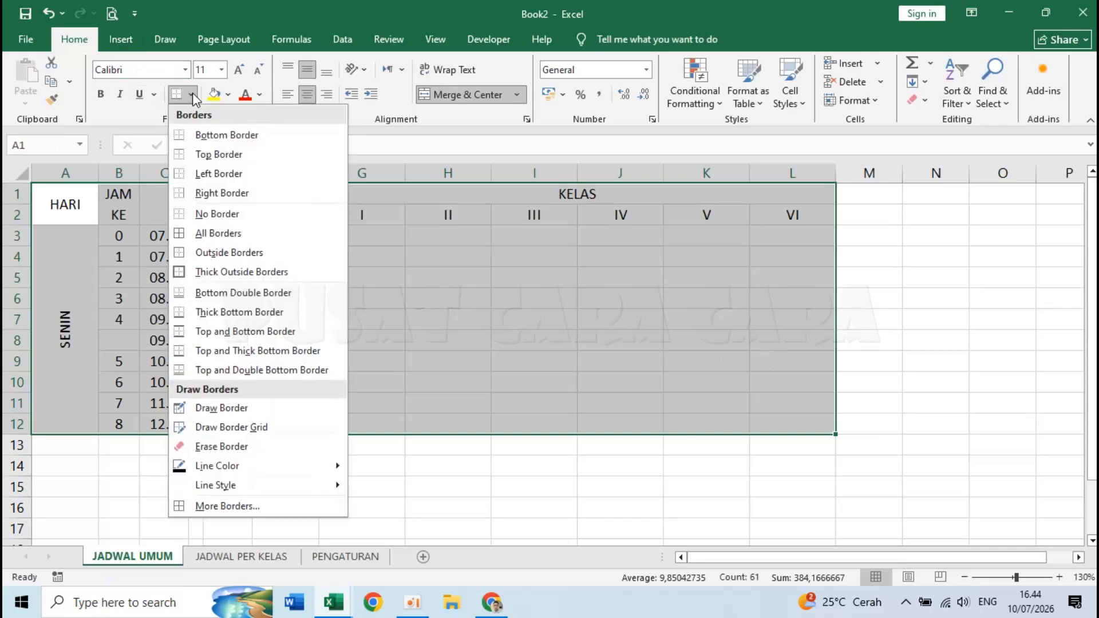
pyautogui.click(226, 239)
pyautogui.click(421, 349)
# - Check the start and end times, then select the WAKTU block C3:E12
pyautogui.click(177, 236)
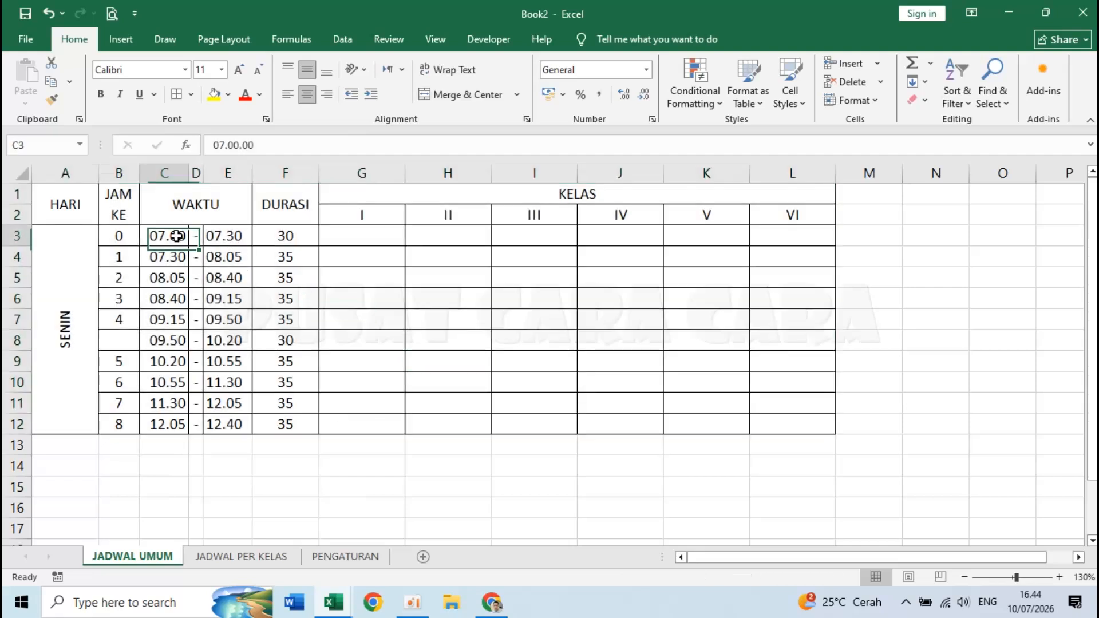
pyautogui.click(223, 324)
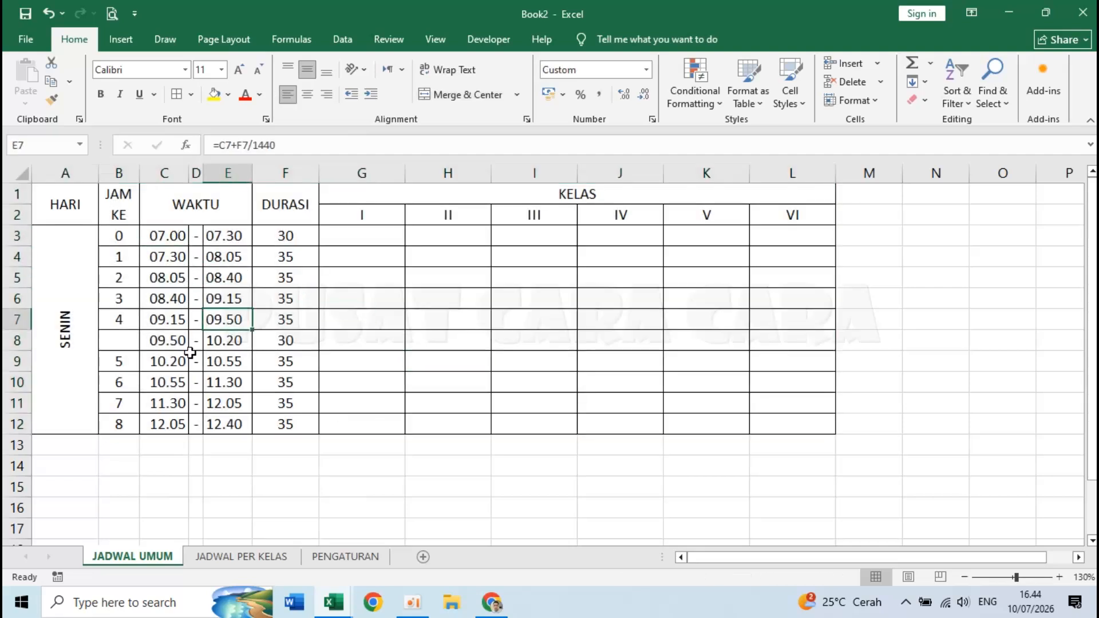
pyautogui.moveTo(171, 236); pyautogui.dragTo(219, 425)
# - Turn off the inside vertical borders of C3:E12 in Format Cells
pyautogui.rightClick(228, 289)
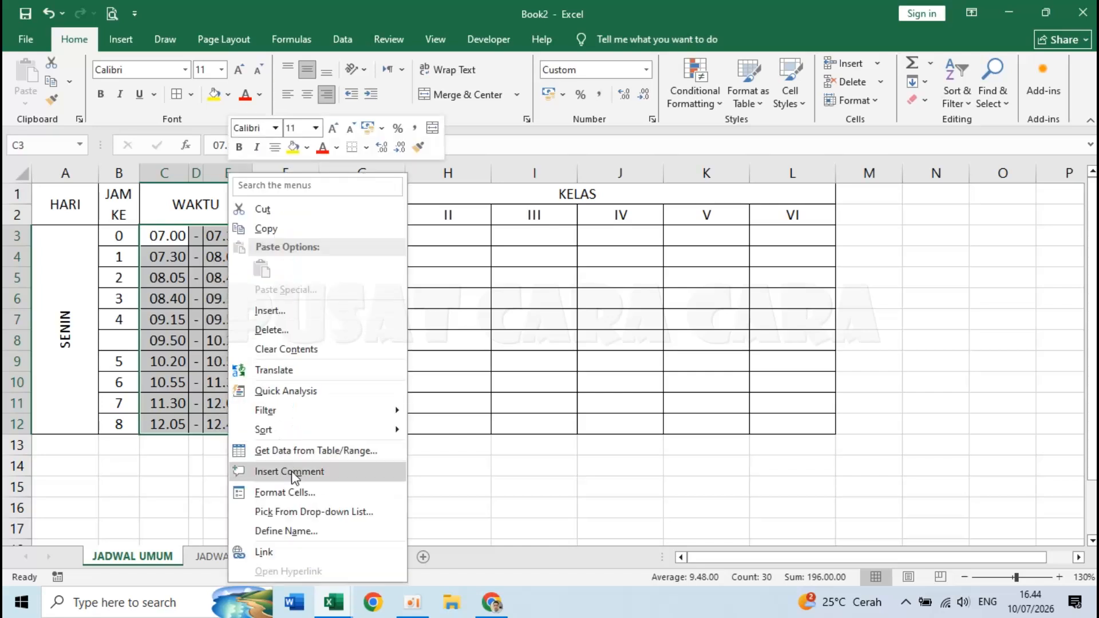
pyautogui.click(292, 492)
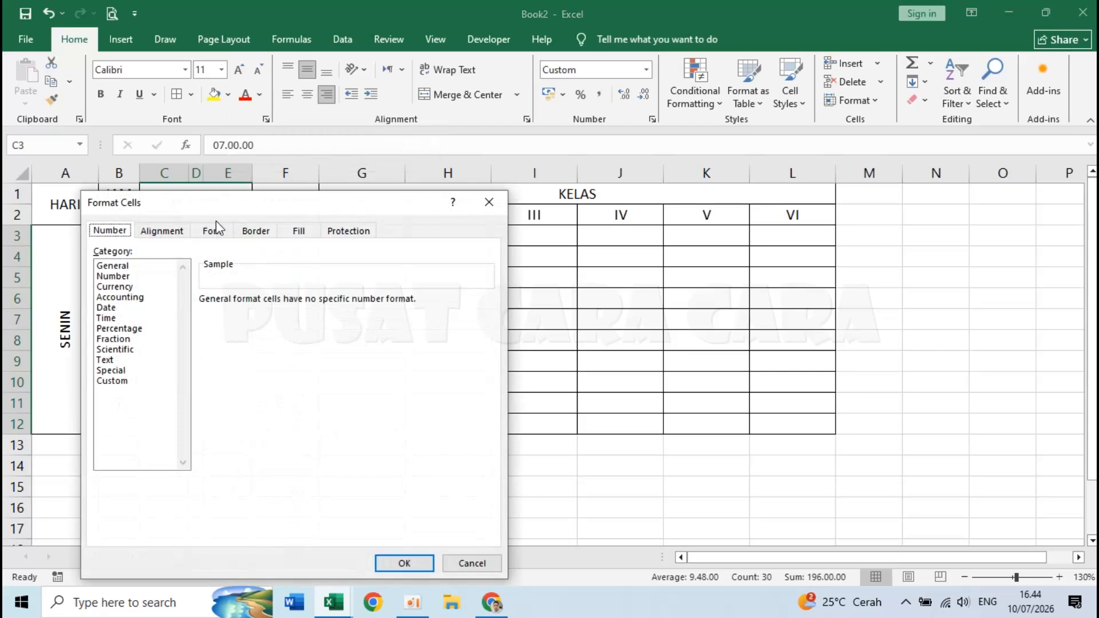
pyautogui.click(252, 232)
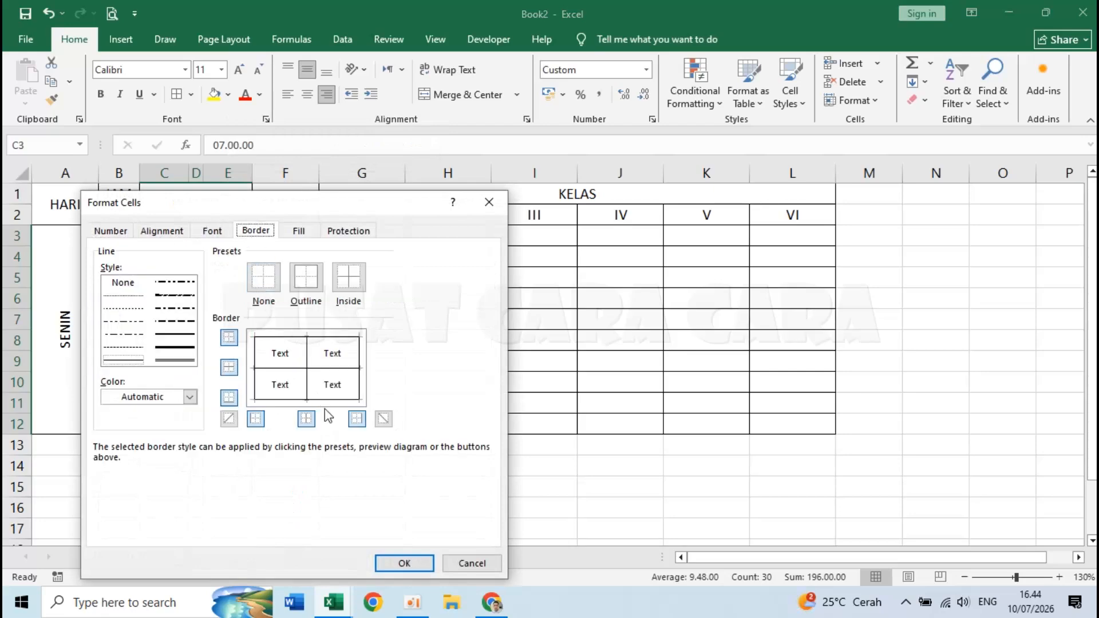
pyautogui.click(307, 420)
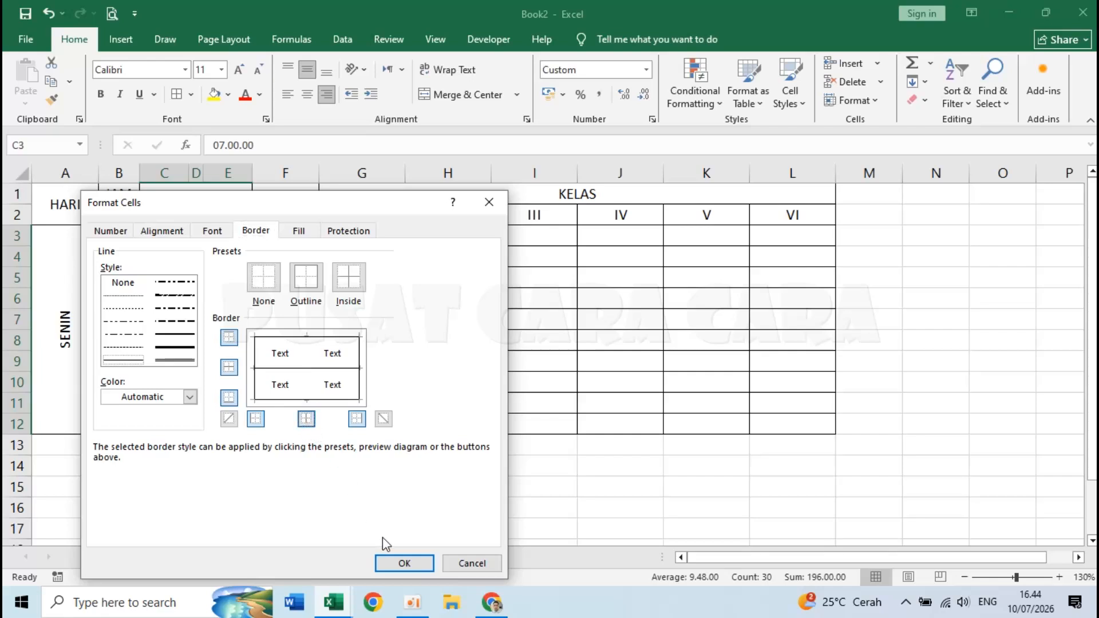
pyautogui.click(403, 563)
# - Check the borders around the dash cells and select header rows A1:L2
pyautogui.click(268, 464)
pyautogui.click(195, 256)
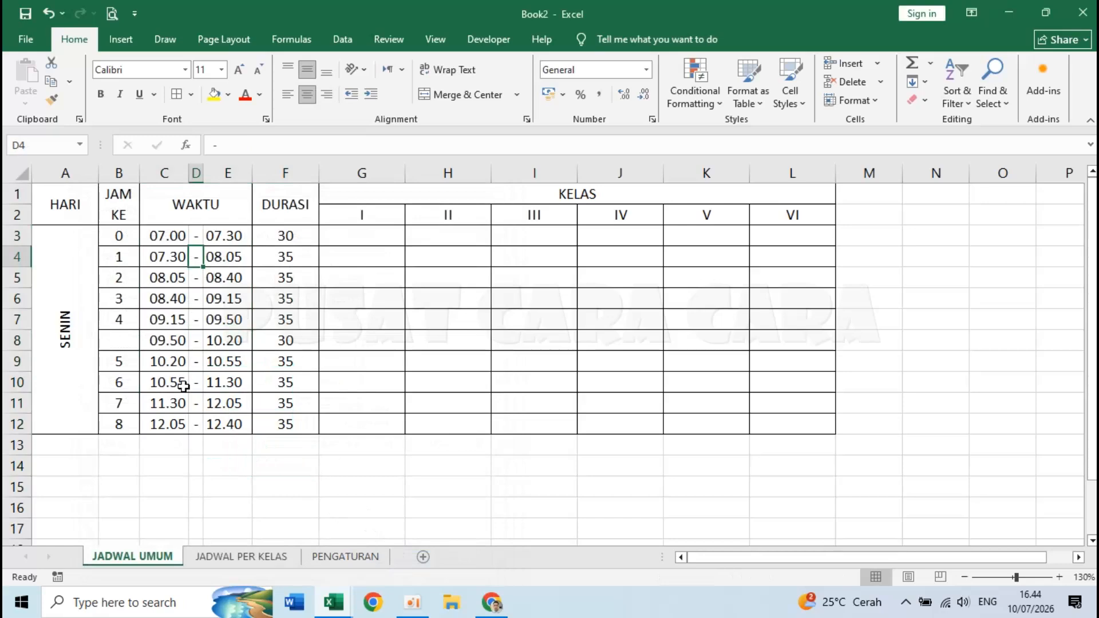
pyautogui.click(194, 422)
pyautogui.click(229, 472)
pyautogui.moveTo(74, 209); pyautogui.dragTo(779, 201)
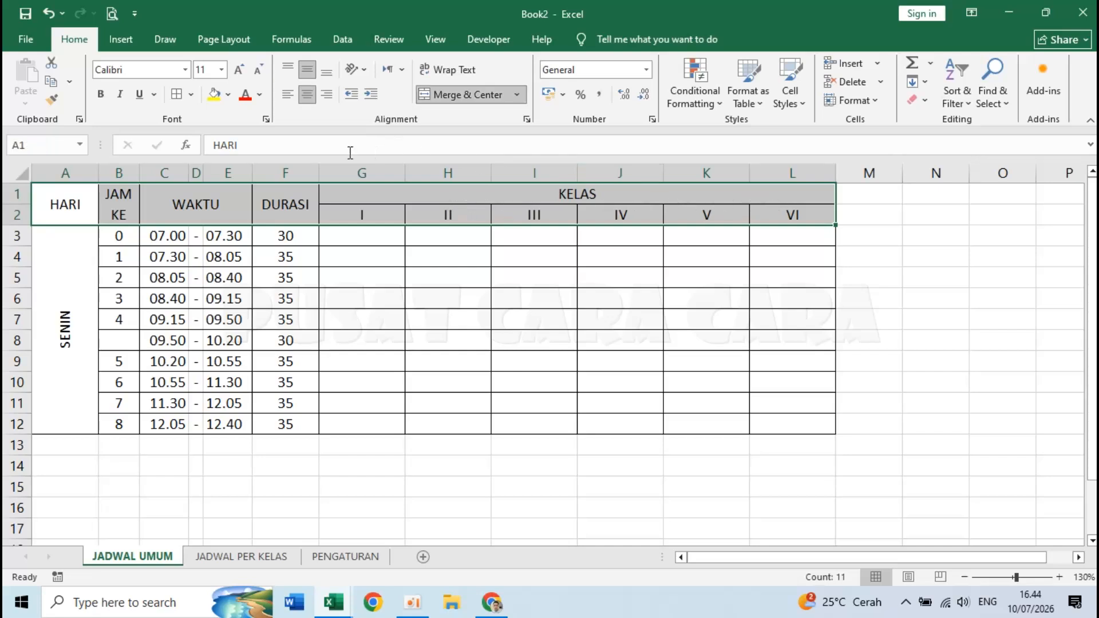
# - Make the header rows bold and check the end-time formula in E9
pyautogui.click(100, 93)
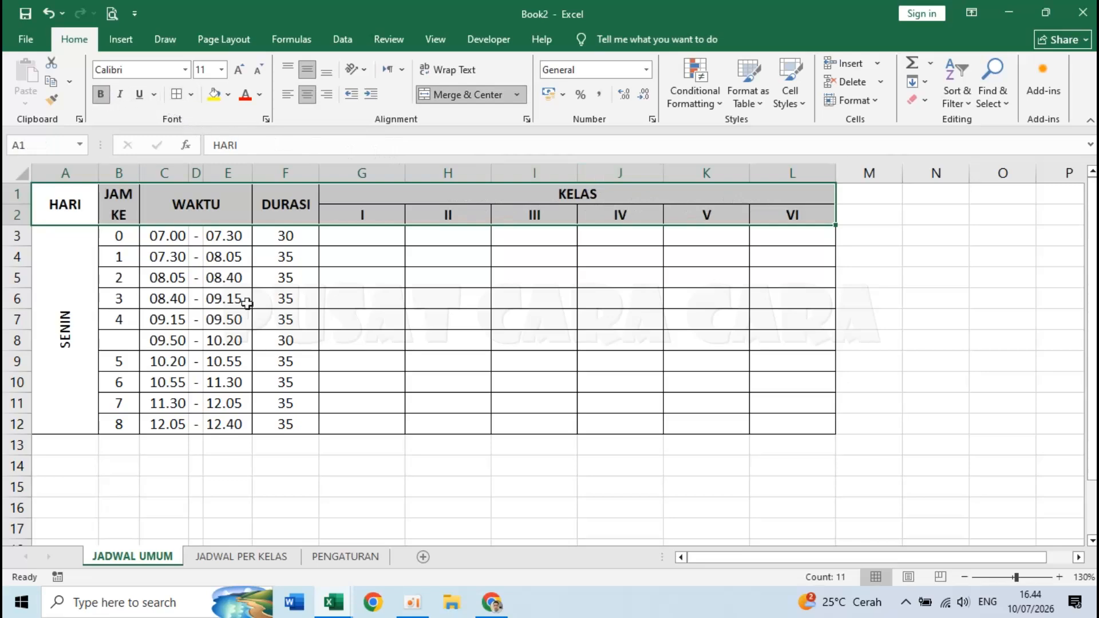
pyautogui.click(223, 361)
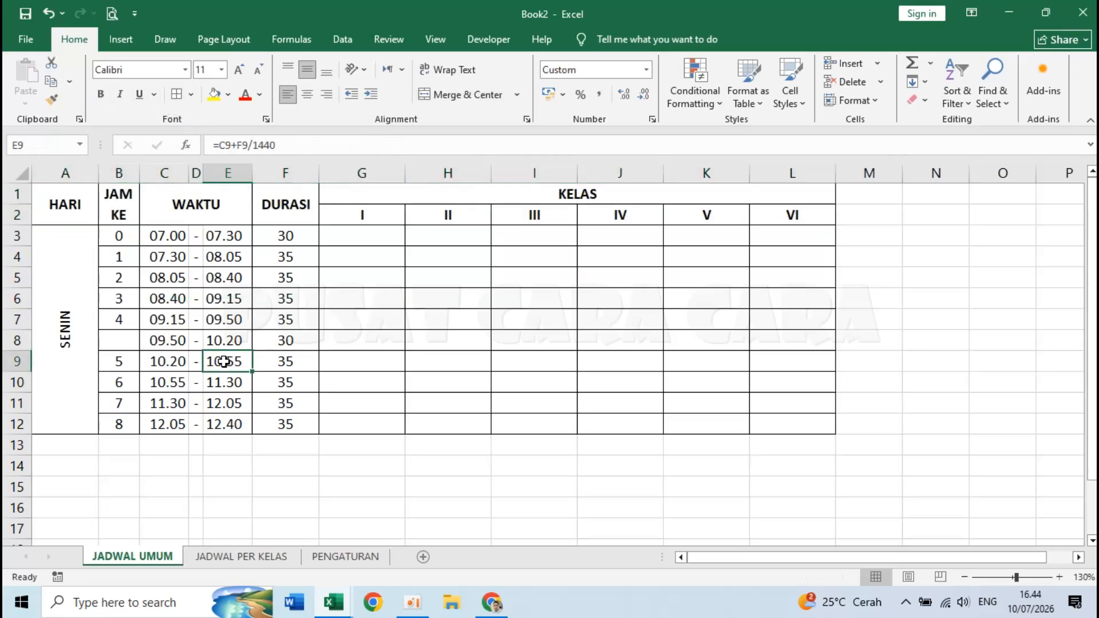
pyautogui.click(63, 204)
pyautogui.click(197, 208)
# - Set the whole timetable A1:L12 to font size 12
pyautogui.moveTo(63, 202); pyautogui.dragTo(778, 401)
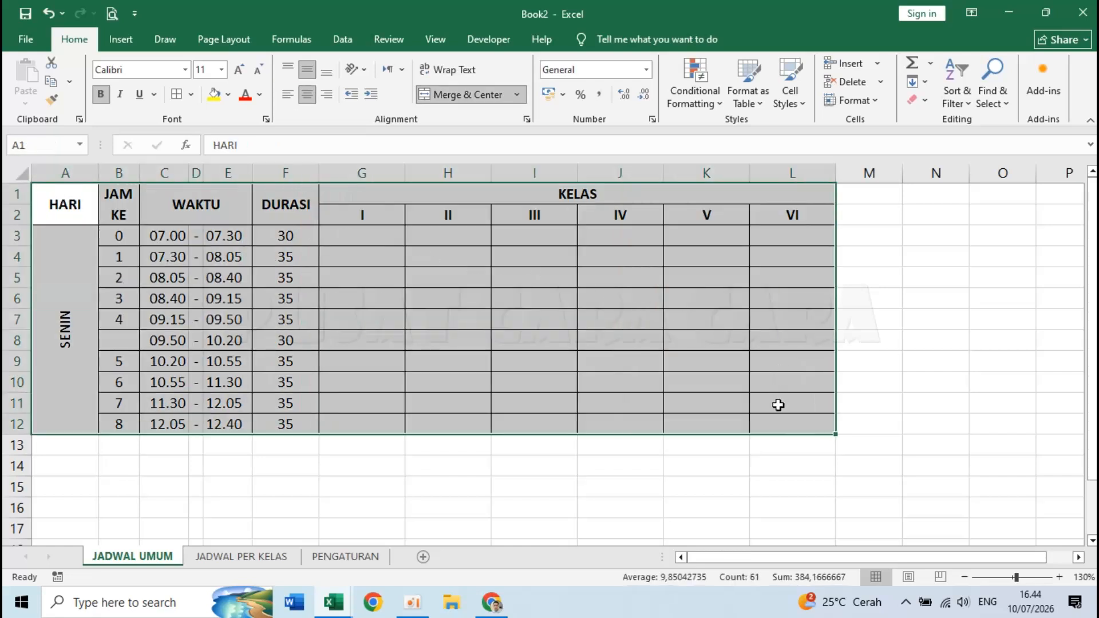
pyautogui.click(221, 69)
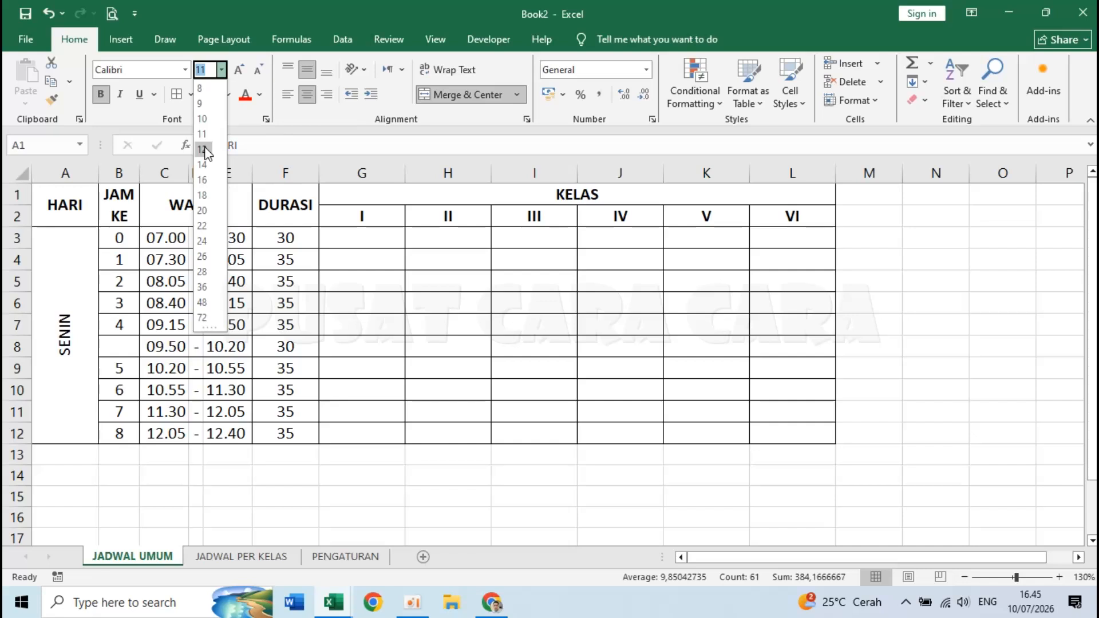
pyautogui.click(203, 149)
pyautogui.click(447, 323)
pyautogui.click(496, 500)
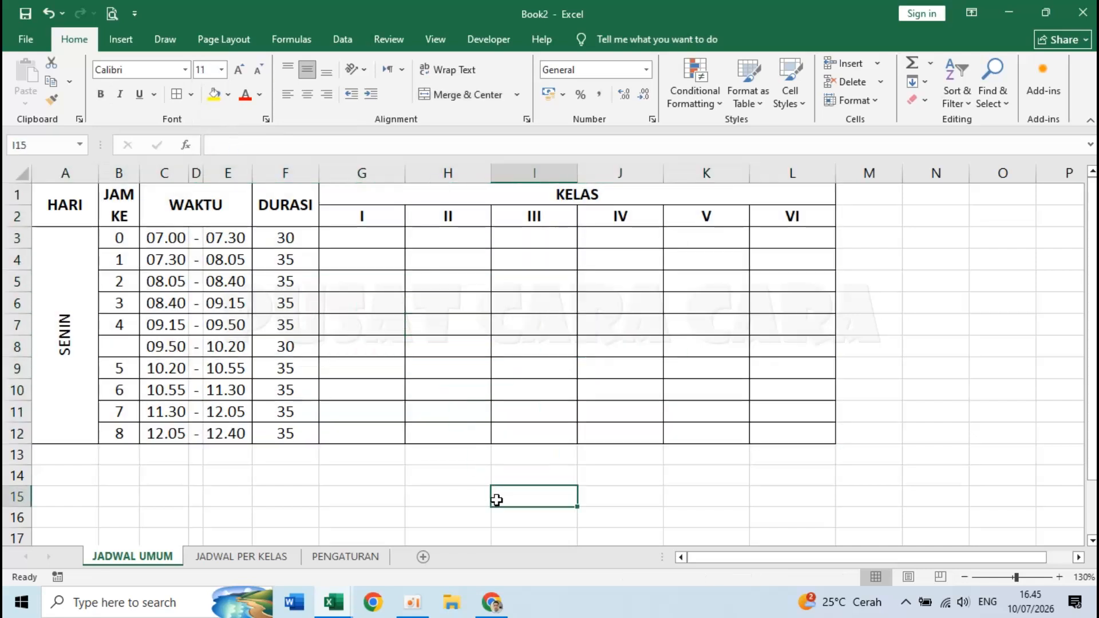
# - Look at the UPACARA row in the Jadwal Pelajaran SD workbook, then return to Book2
pyautogui.click(117, 237)
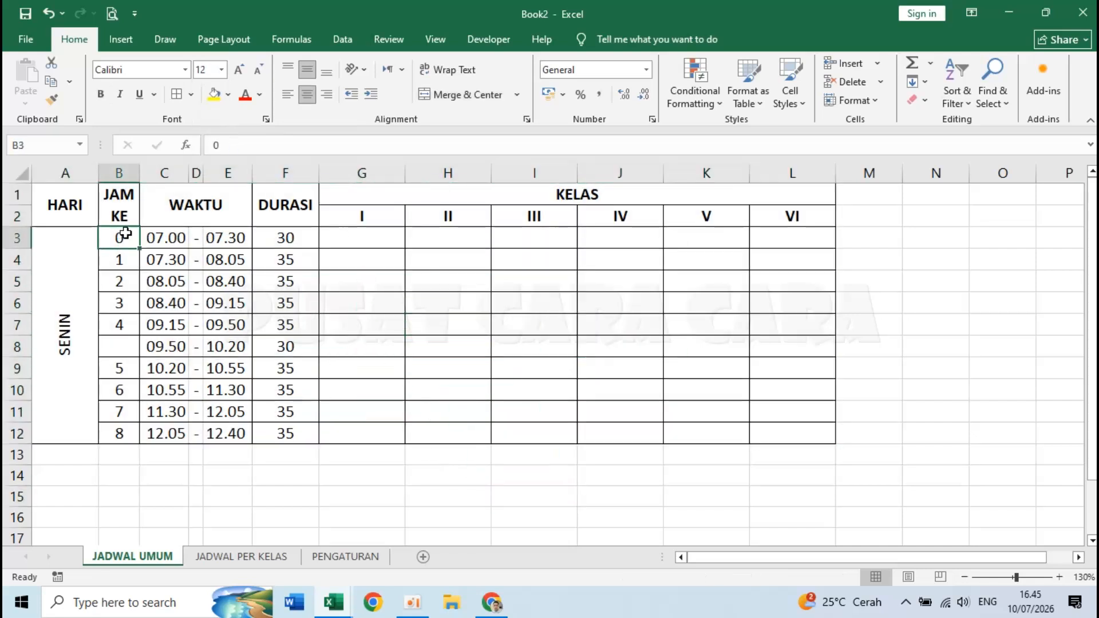
pyautogui.click(363, 231)
pyautogui.moveTo(337, 604)
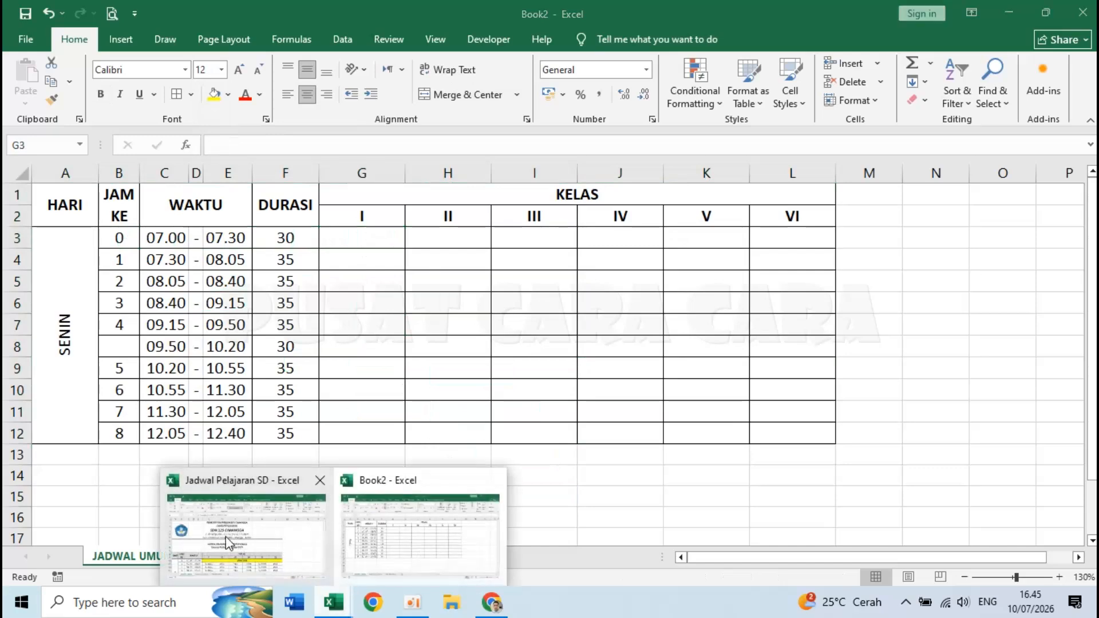
pyautogui.click(241, 518)
pyautogui.click(283, 466)
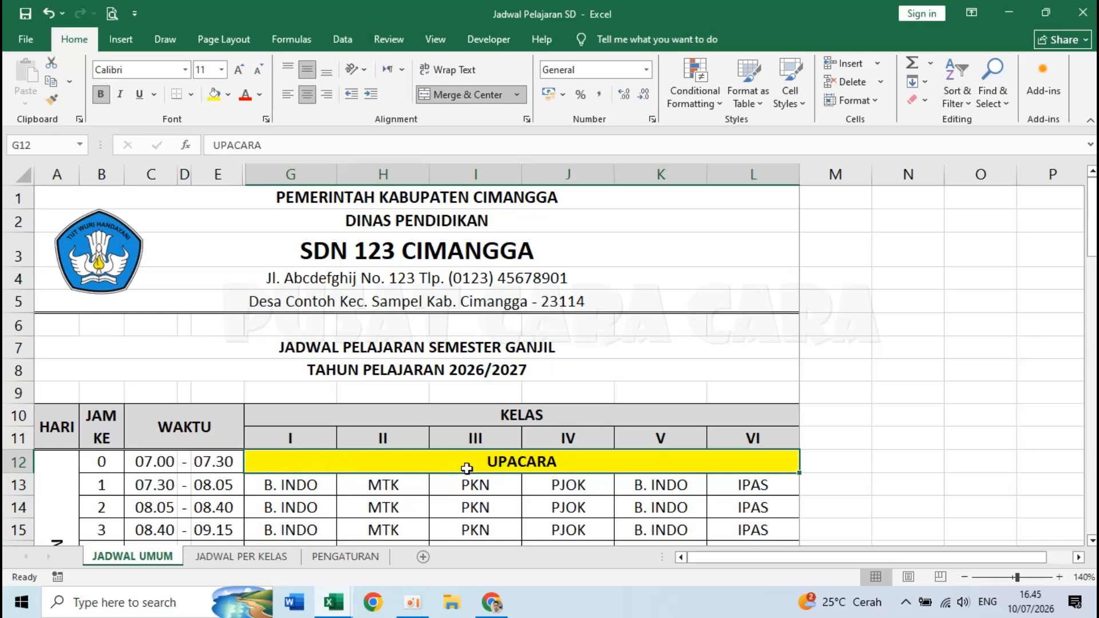
pyautogui.click(337, 612)
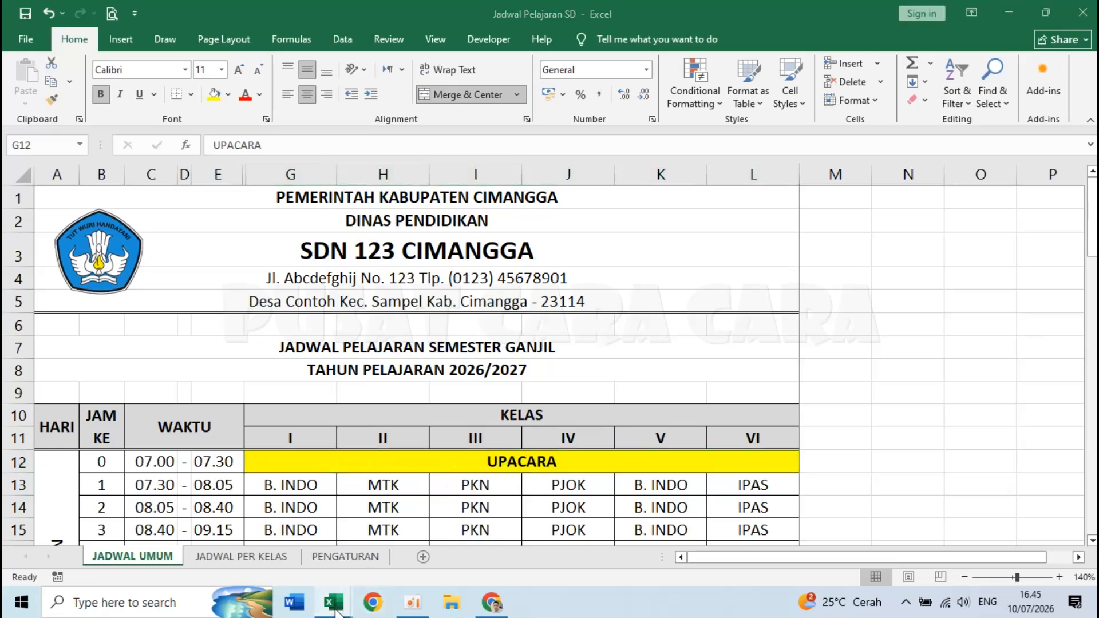
pyautogui.click(412, 538)
pyautogui.click(286, 494)
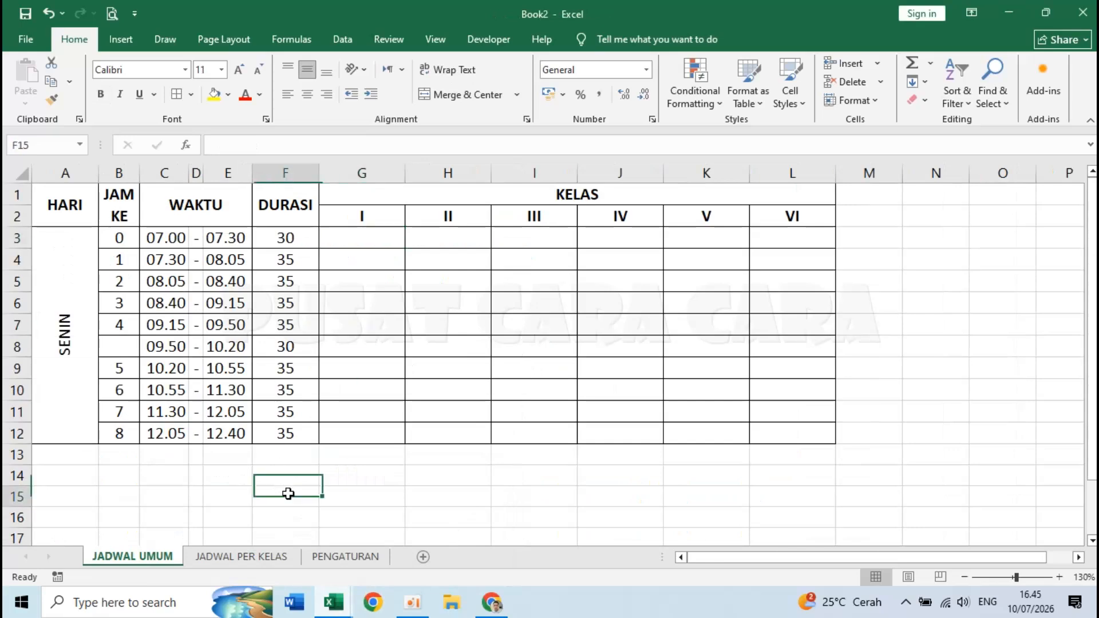
# - Merge and centre G3:L3 and enter UPACARA in it
pyautogui.click(340, 241)
pyautogui.moveTo(356, 240); pyautogui.dragTo(776, 236)
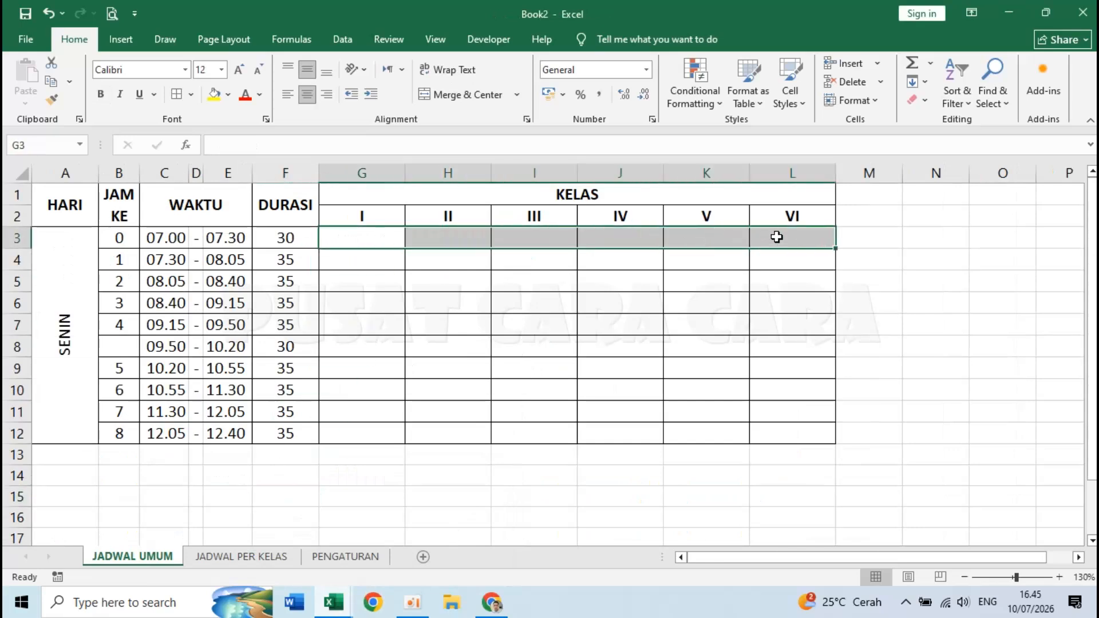
pyautogui.click(452, 94)
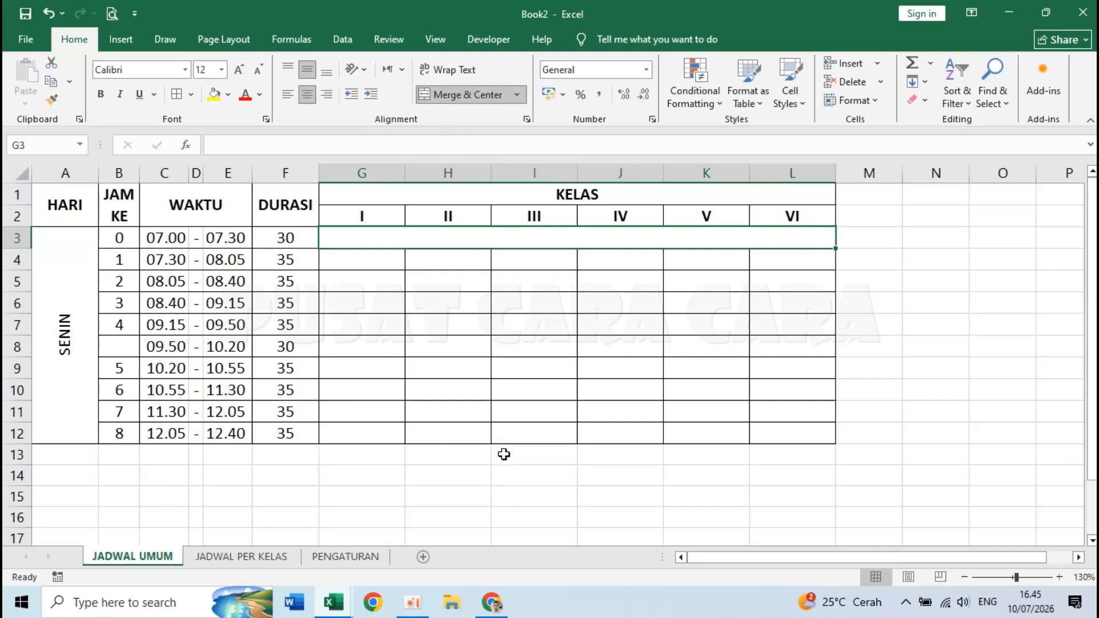
pyautogui.doubleClick(449, 240)
pyautogui.write('UPACARA')
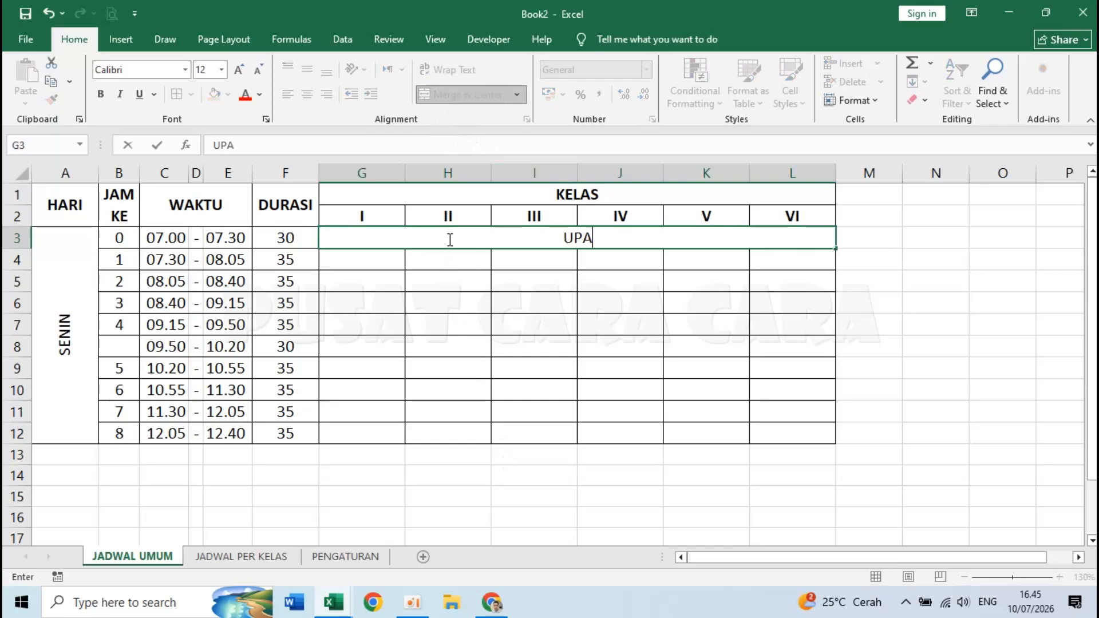
pyautogui.press('Return')
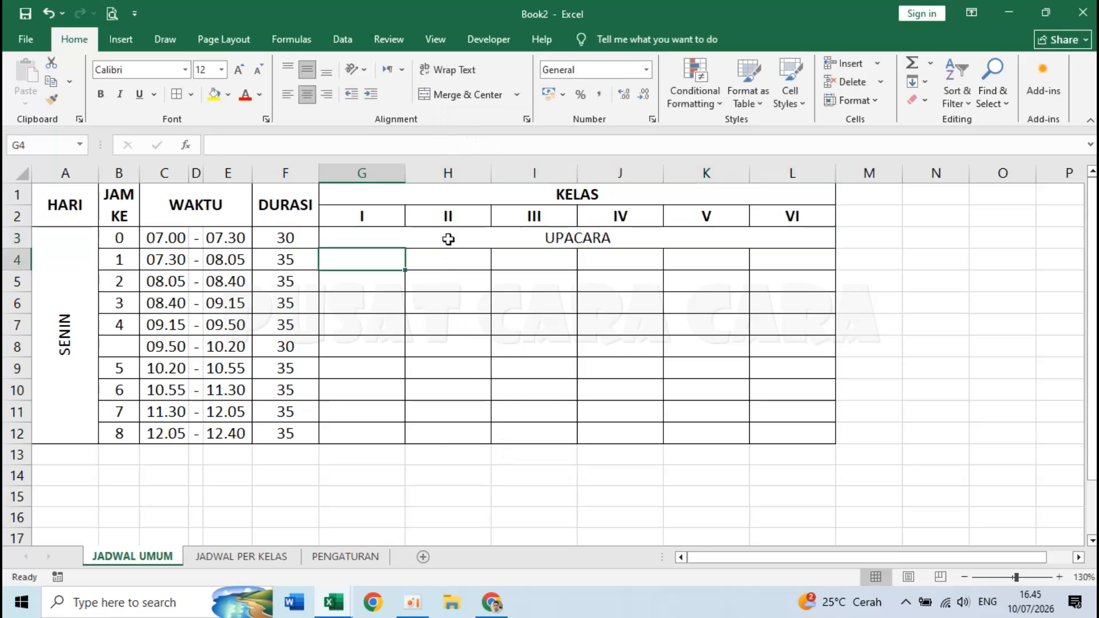
# - Fill header rows A1:L2 with White, Background 1, Darker 15% grey
pyautogui.click(71, 206)
pyautogui.moveTo(71, 207); pyautogui.dragTo(768, 204)
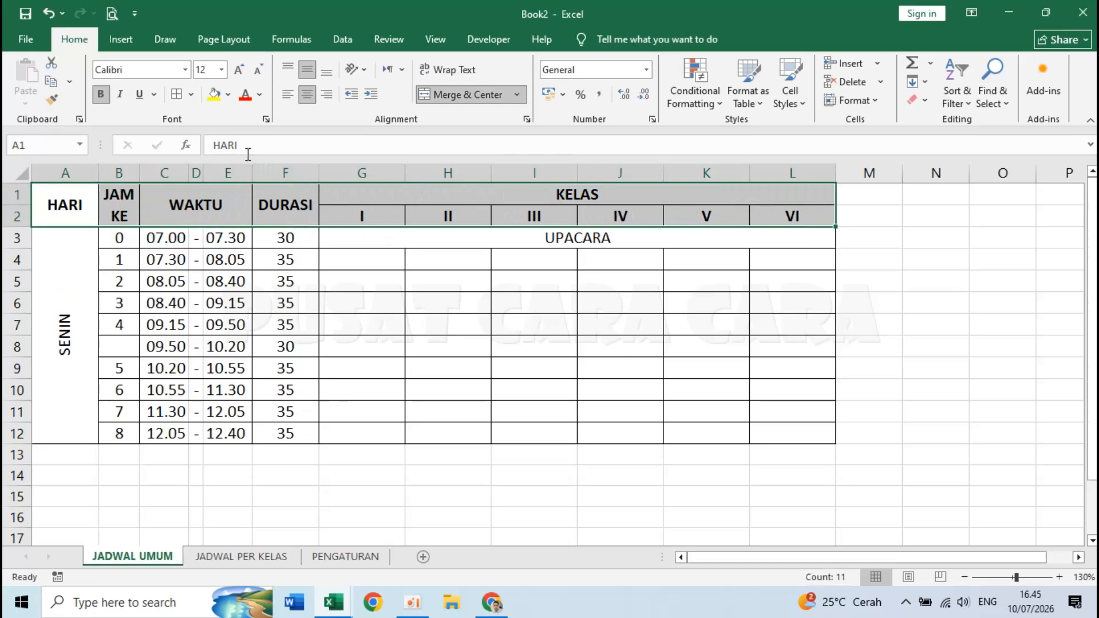
pyautogui.click(228, 95)
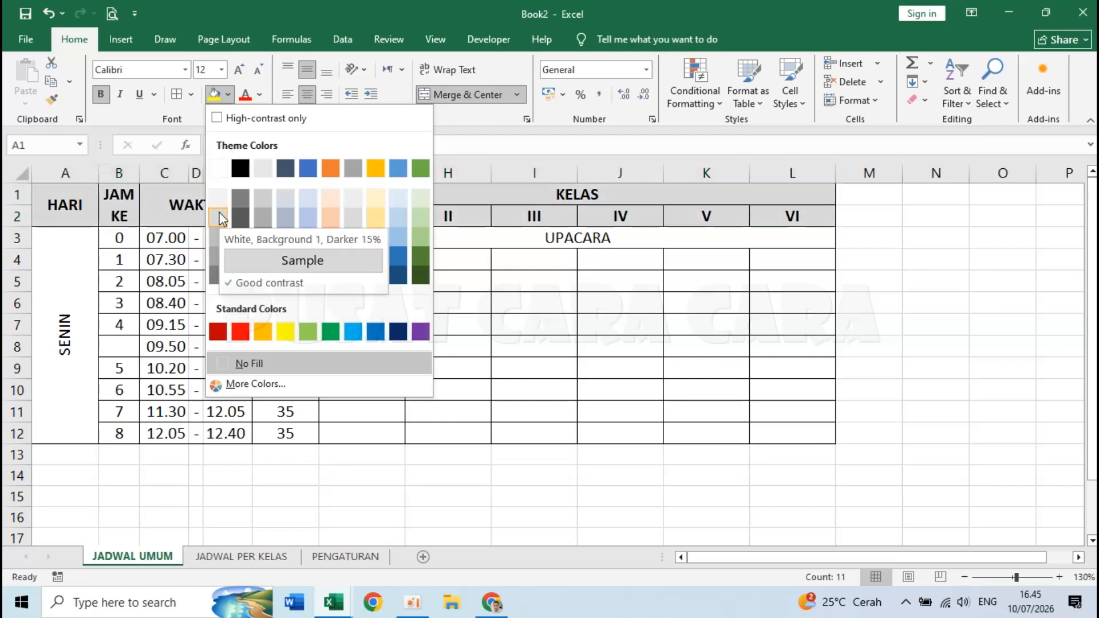
pyautogui.click(218, 217)
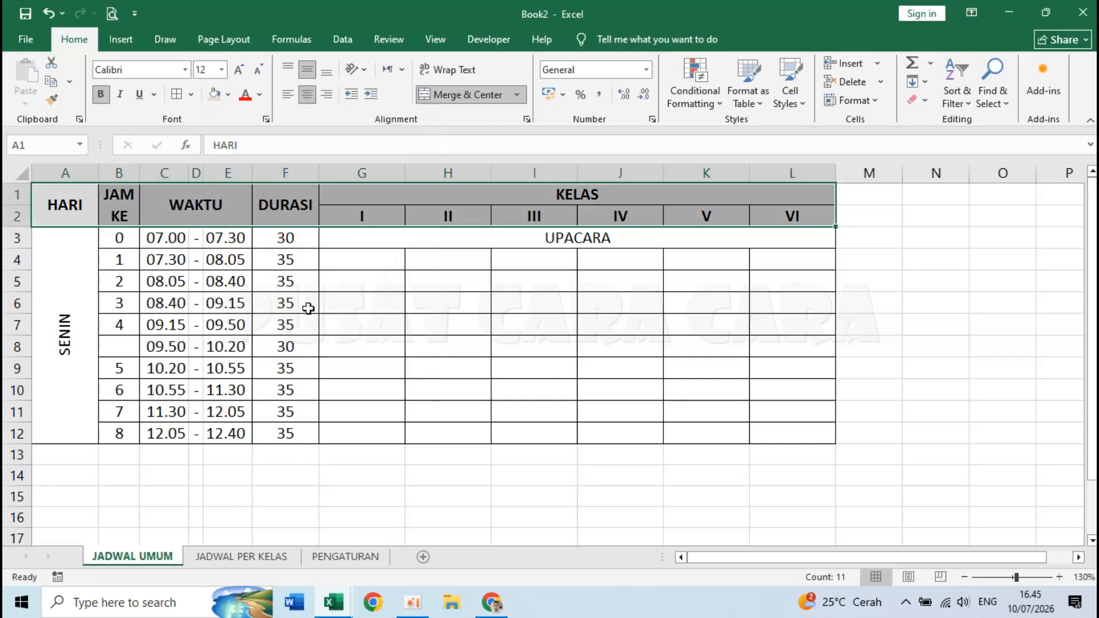
pyautogui.click(448, 308)
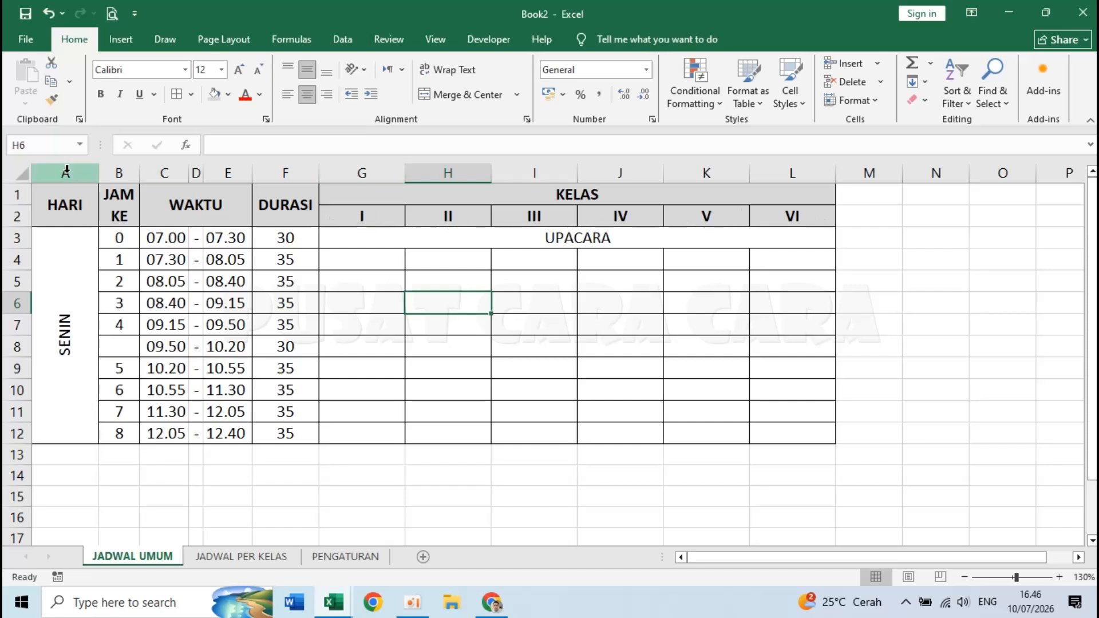
# - Add a Bottom Double Border under header rows A1:L2
pyautogui.click(56, 215)
pyautogui.moveTo(56, 214); pyautogui.dragTo(773, 209)
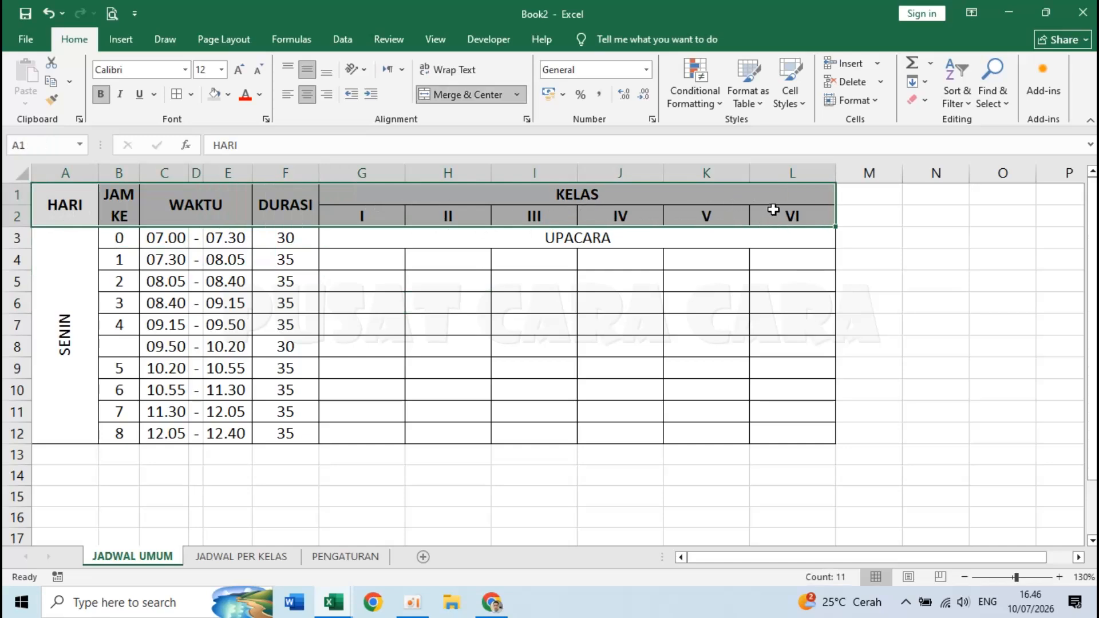
pyautogui.click(190, 91)
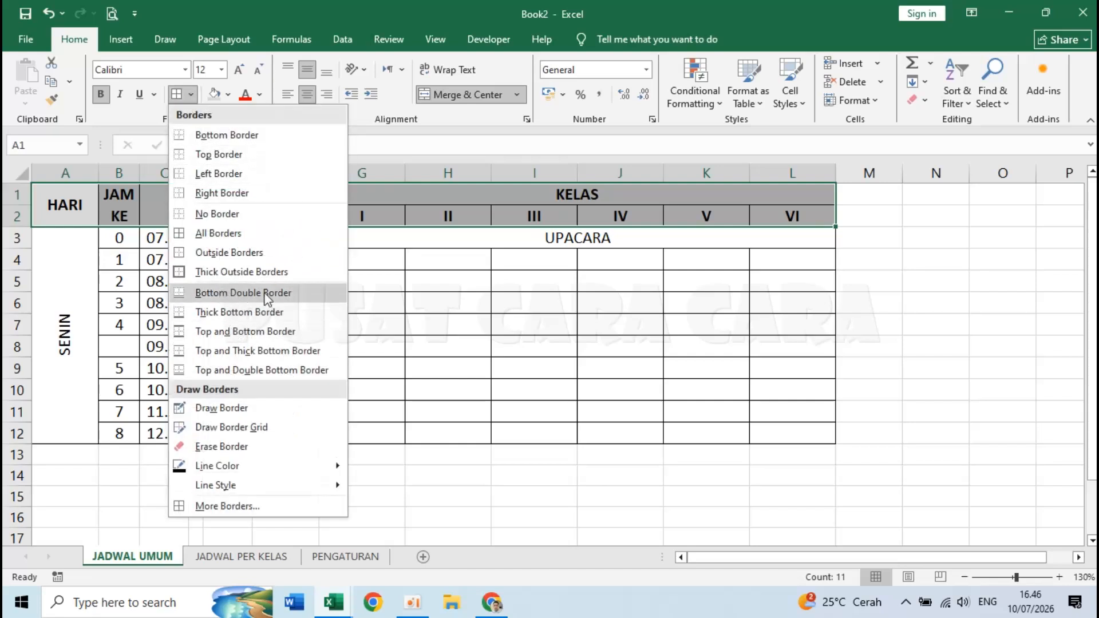
pyautogui.click(300, 293)
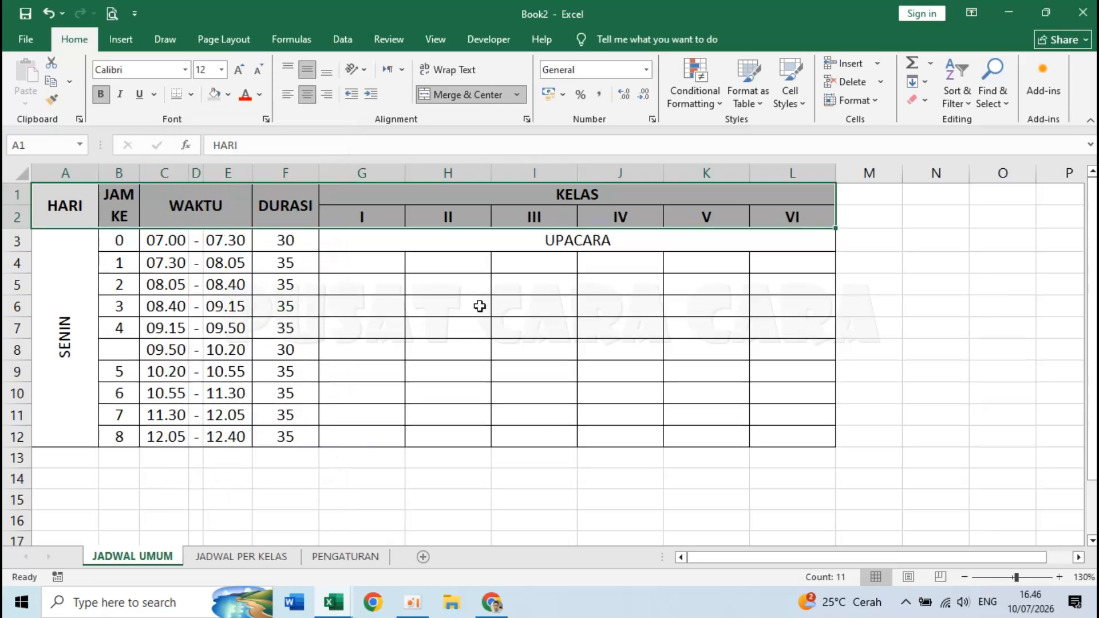
pyautogui.click(474, 305)
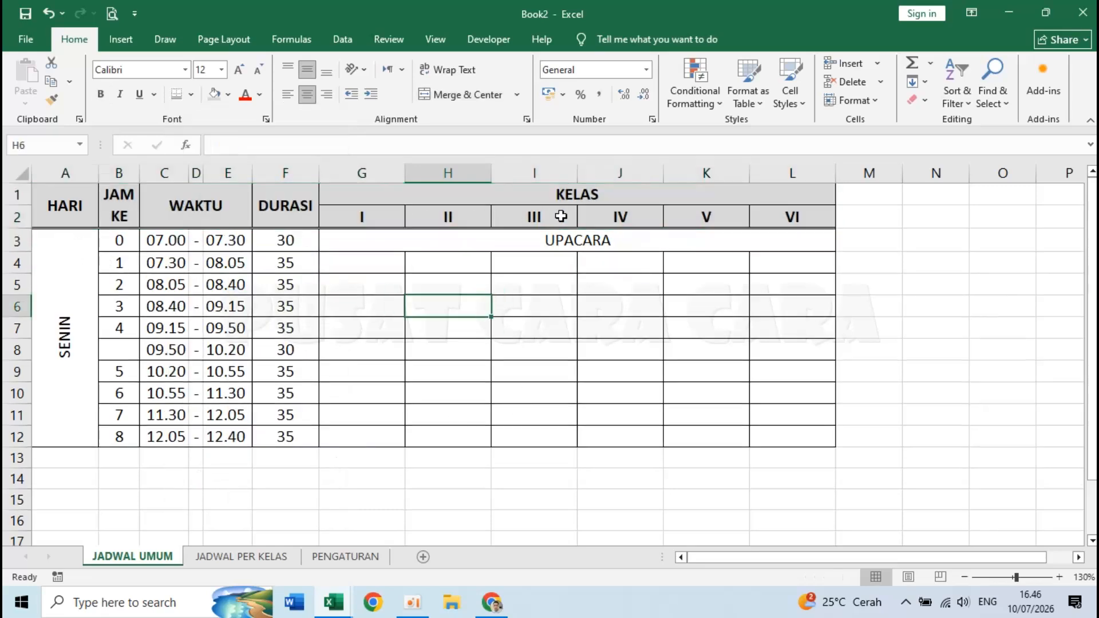
# - Merge and centre G8:L8 and enter ISTIRAHAT in it
pyautogui.press('Up')
pyautogui.press('Up')
pyautogui.press('Up')
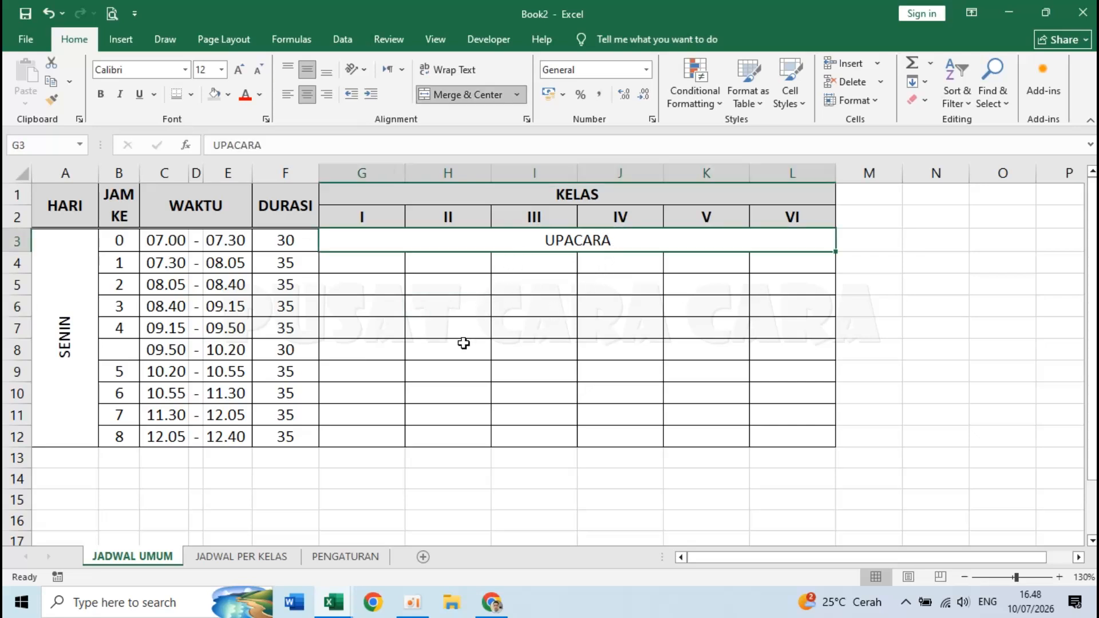
pyautogui.click(365, 416)
pyautogui.moveTo(344, 352); pyautogui.dragTo(809, 347)
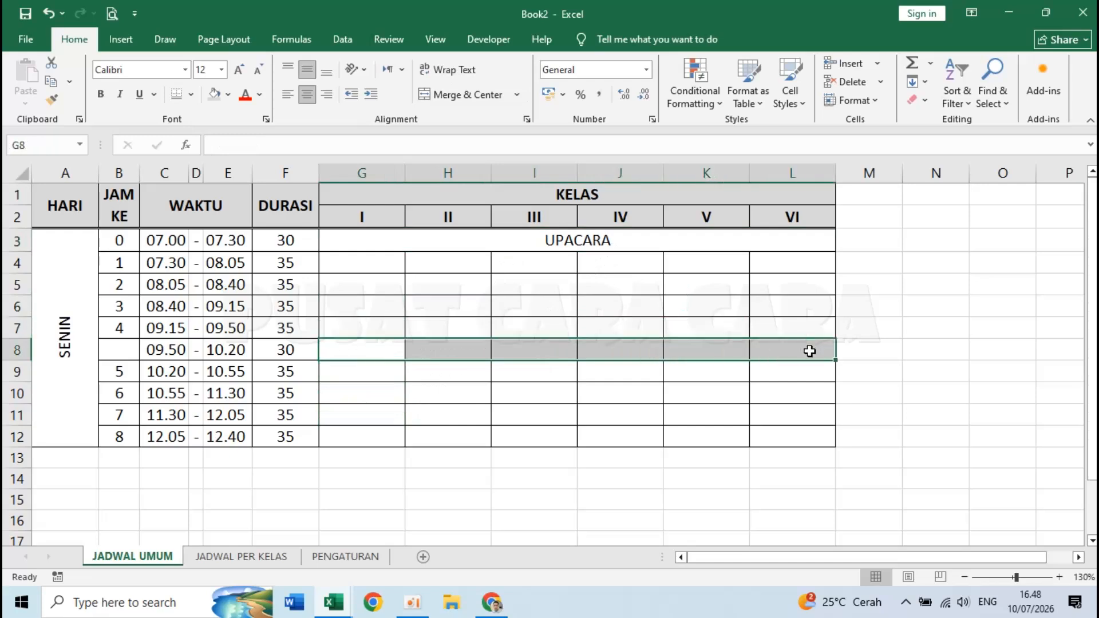
pyautogui.click(456, 97)
pyautogui.write('ISTIRAHAT')
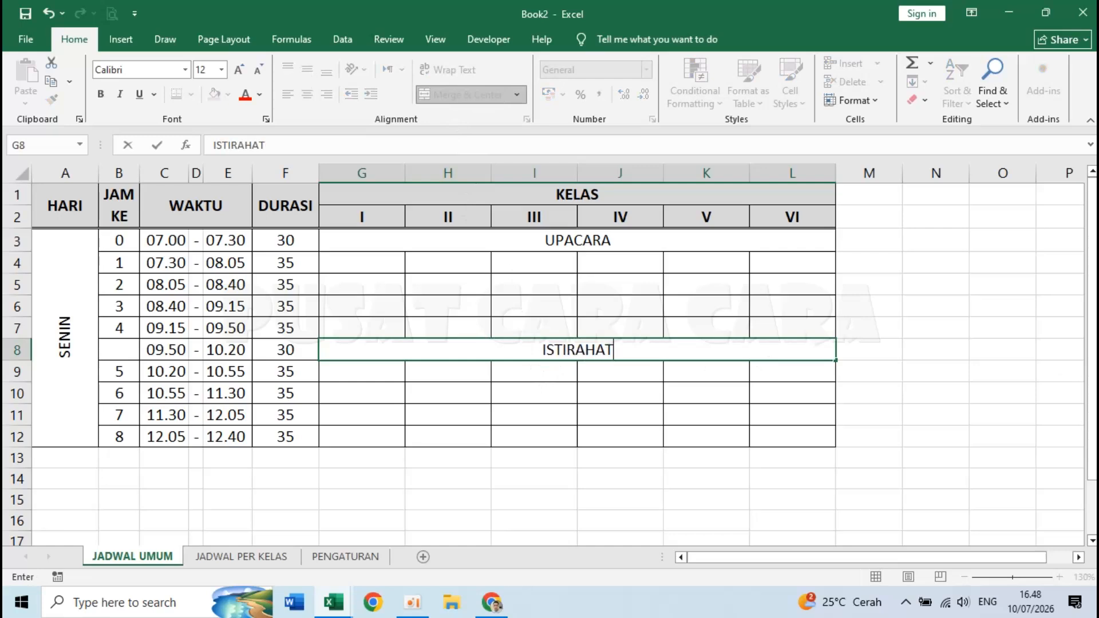
pyautogui.click(385, 408)
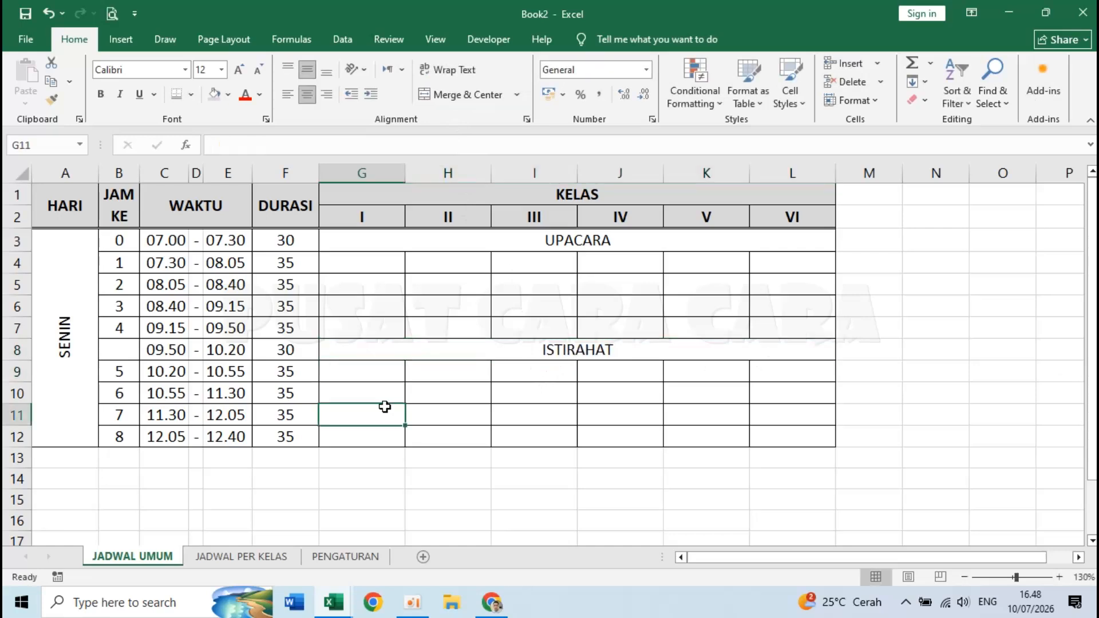
pyautogui.click(357, 241)
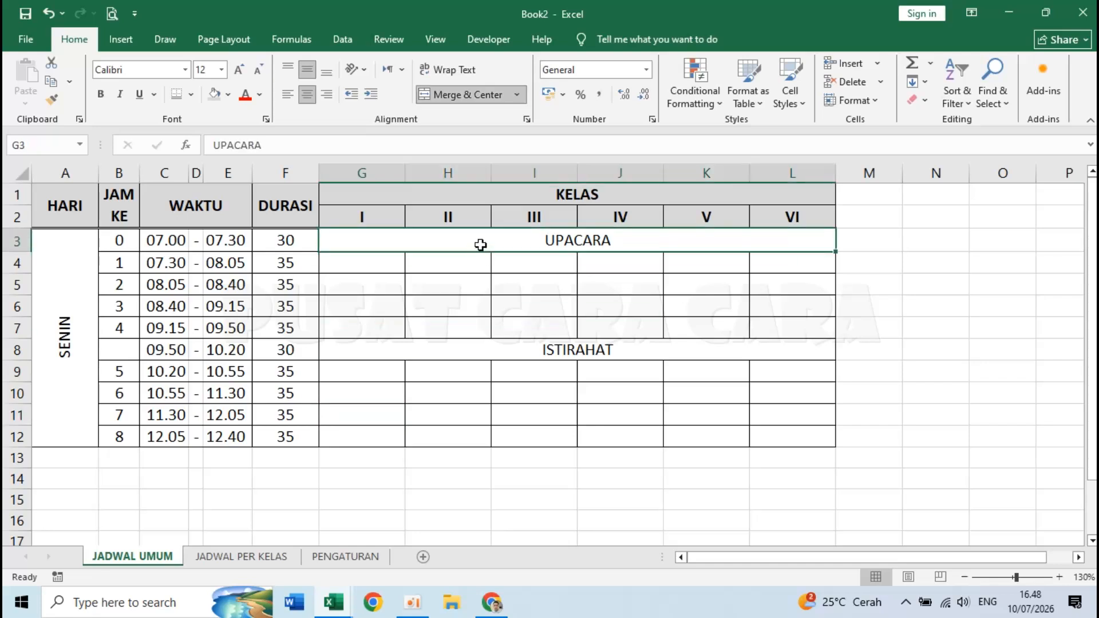
# - Make UPACARA bold and fill its row yellow
pyautogui.click(101, 95)
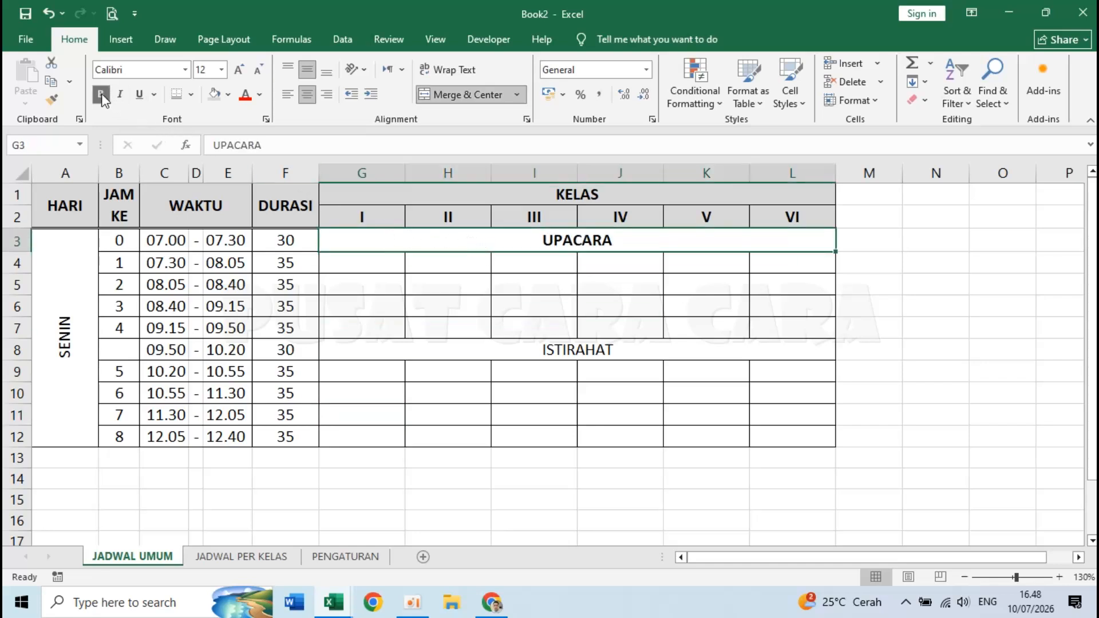
pyautogui.click(228, 95)
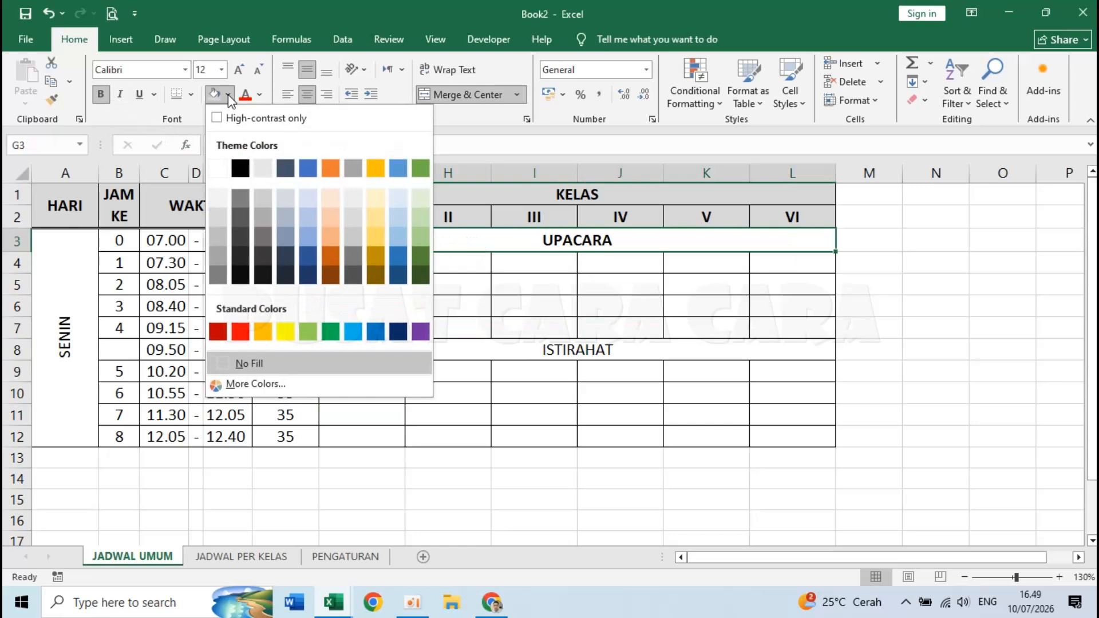
pyautogui.click(229, 95)
pyautogui.click(228, 95)
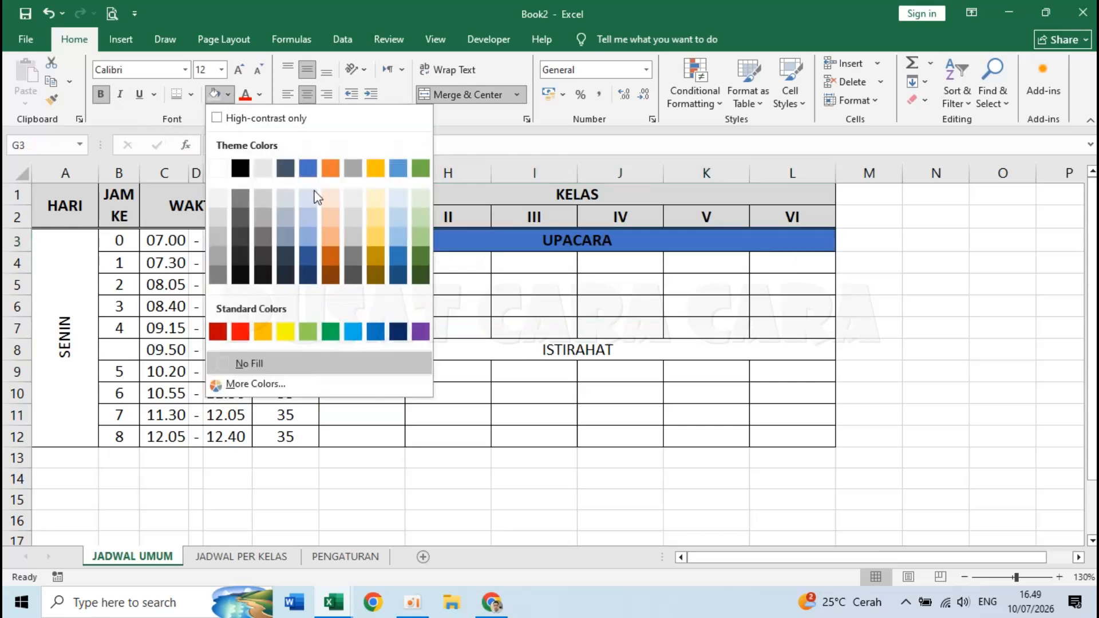
pyautogui.click(286, 331)
pyautogui.click(465, 421)
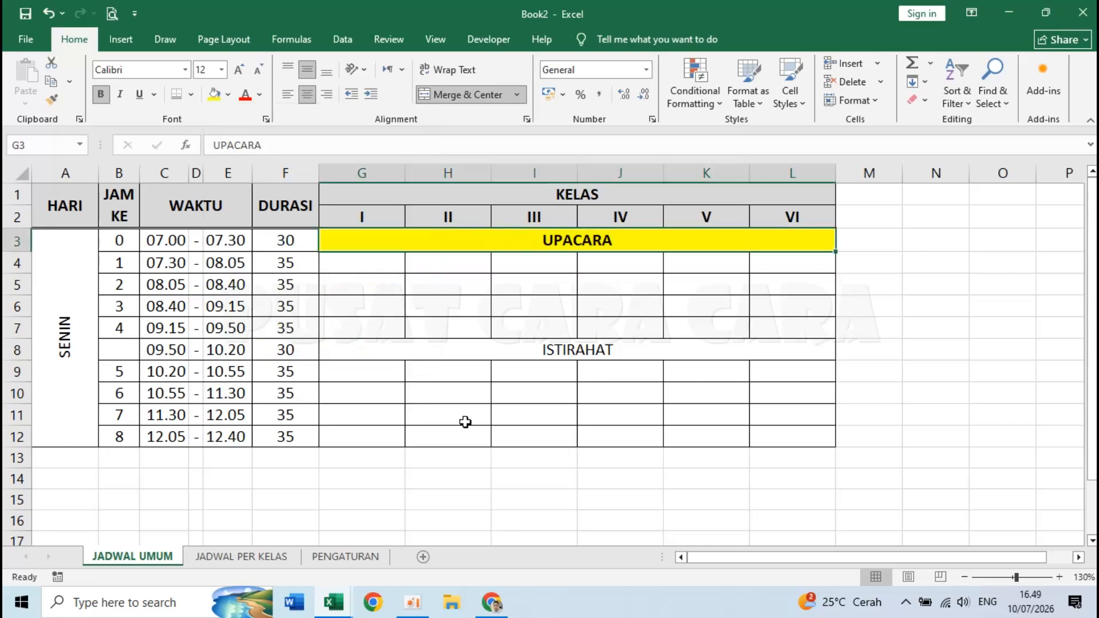
# - Give the ISTIRAHAT row a Black Lighter 25% fill with white, bold, italic text
pyautogui.click(388, 348)
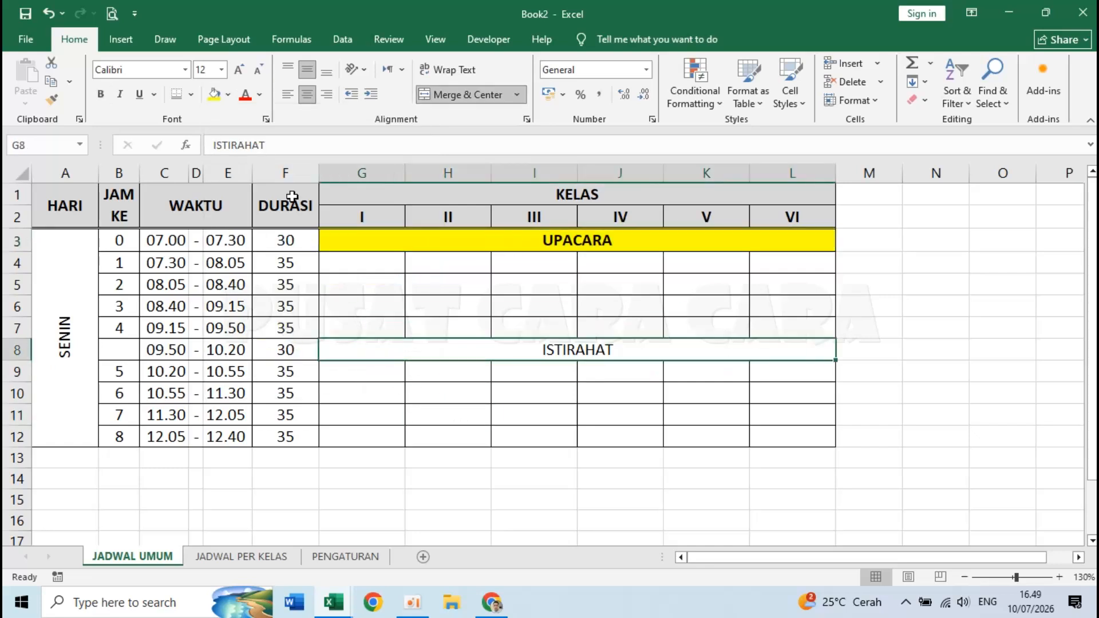
pyautogui.click(229, 95)
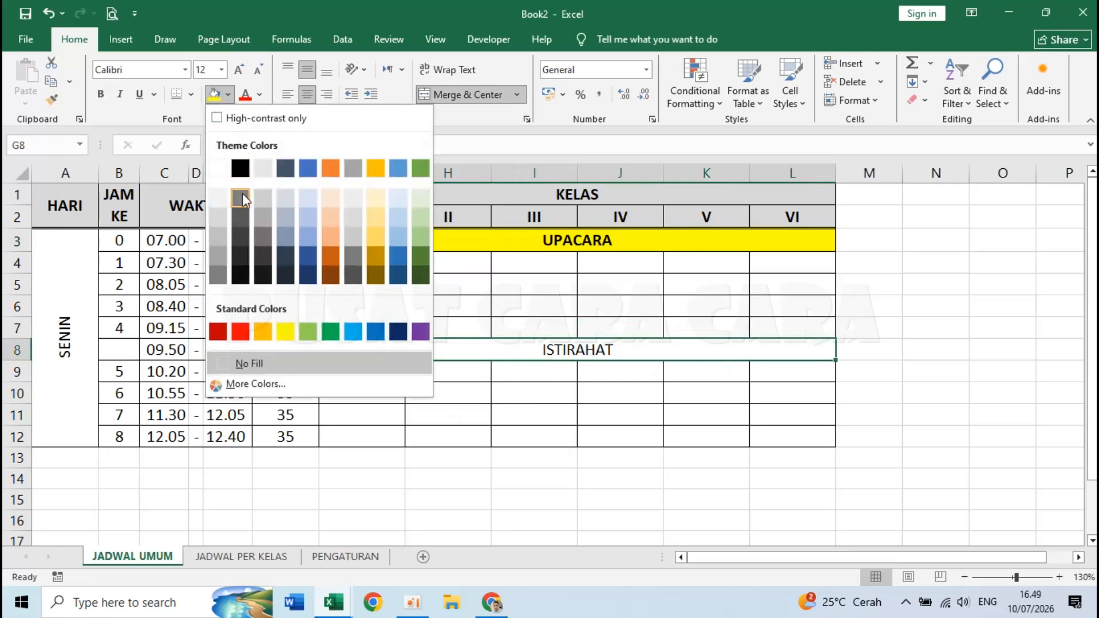
pyautogui.click(243, 236)
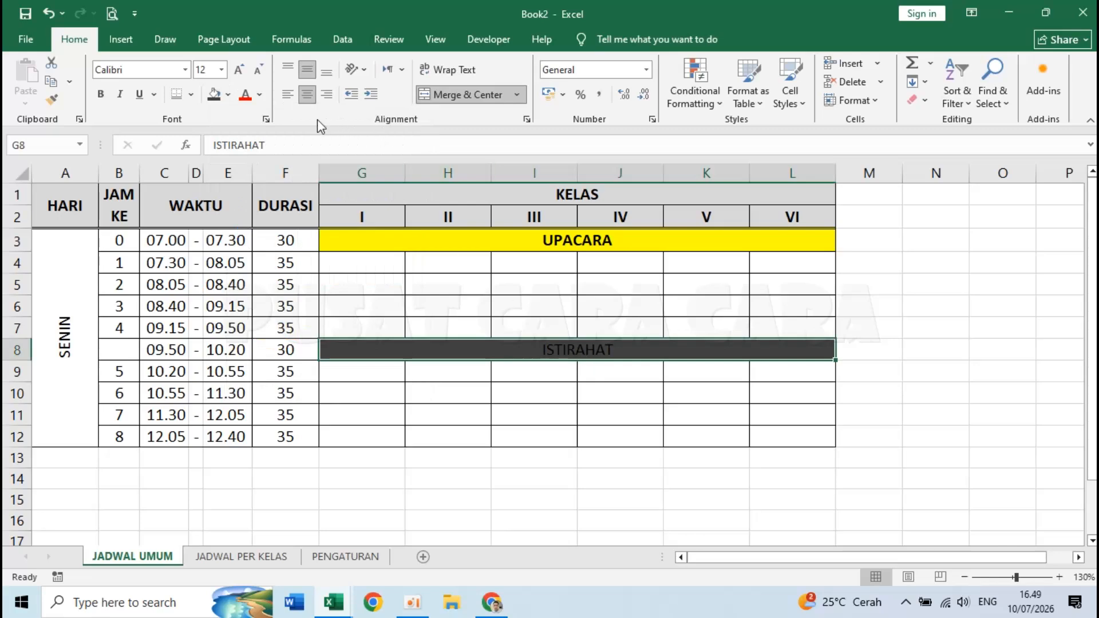
pyautogui.click(260, 95)
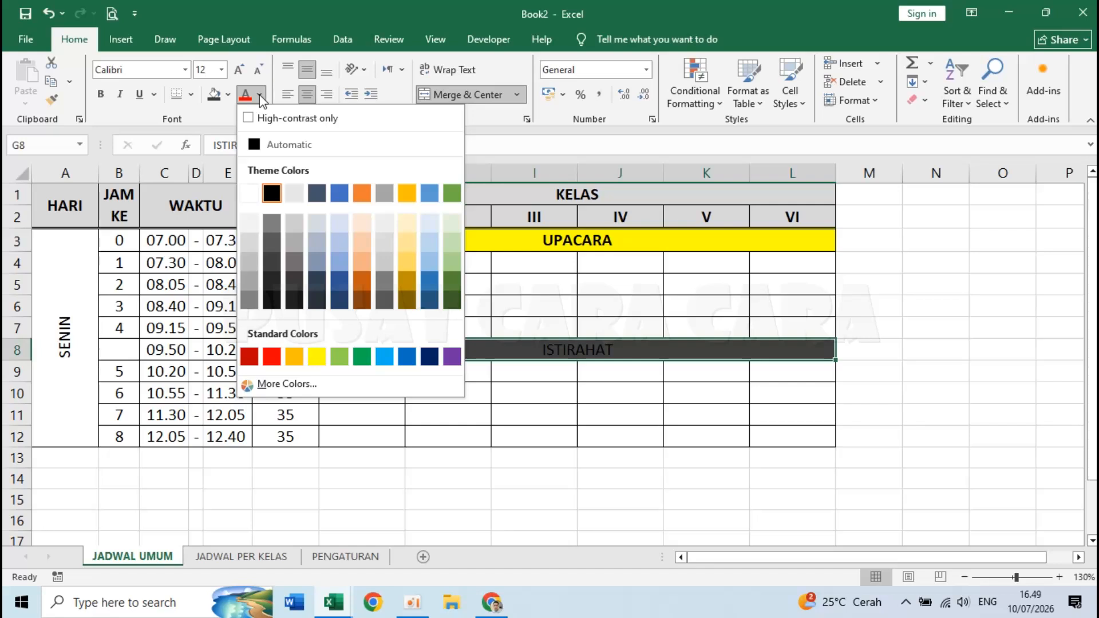
pyautogui.click(253, 194)
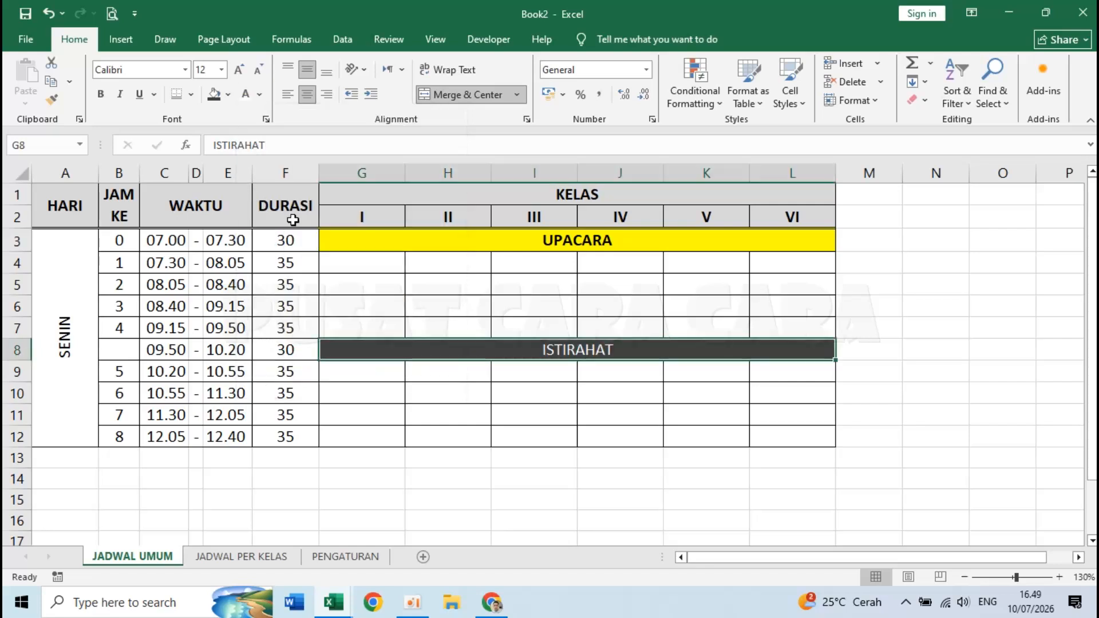
pyautogui.click(102, 96)
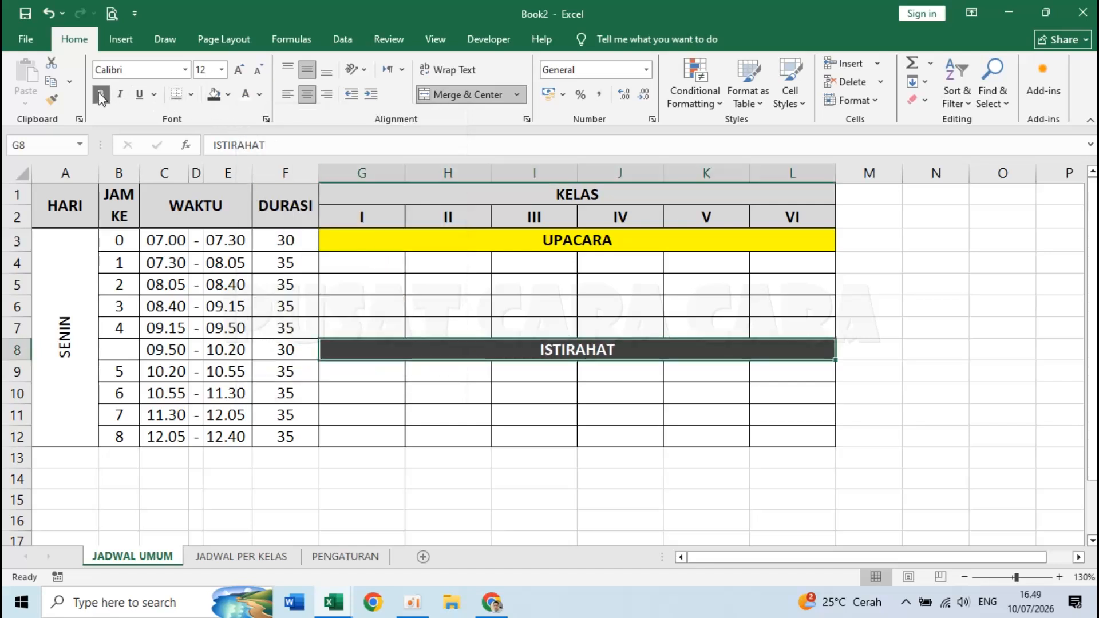
pyautogui.click(120, 95)
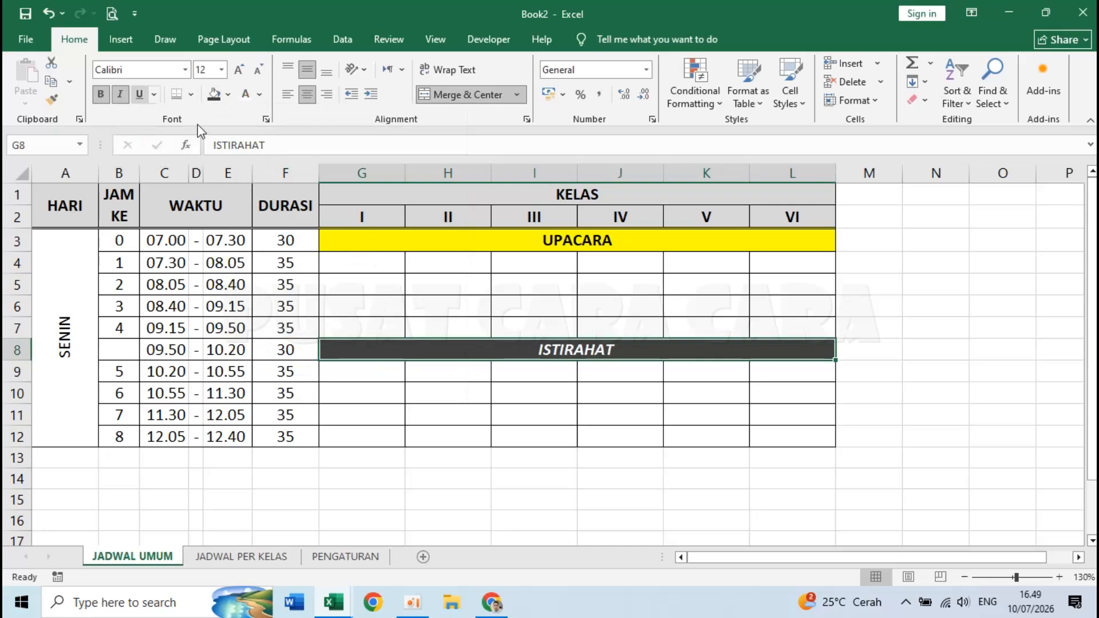
pyautogui.click(552, 380)
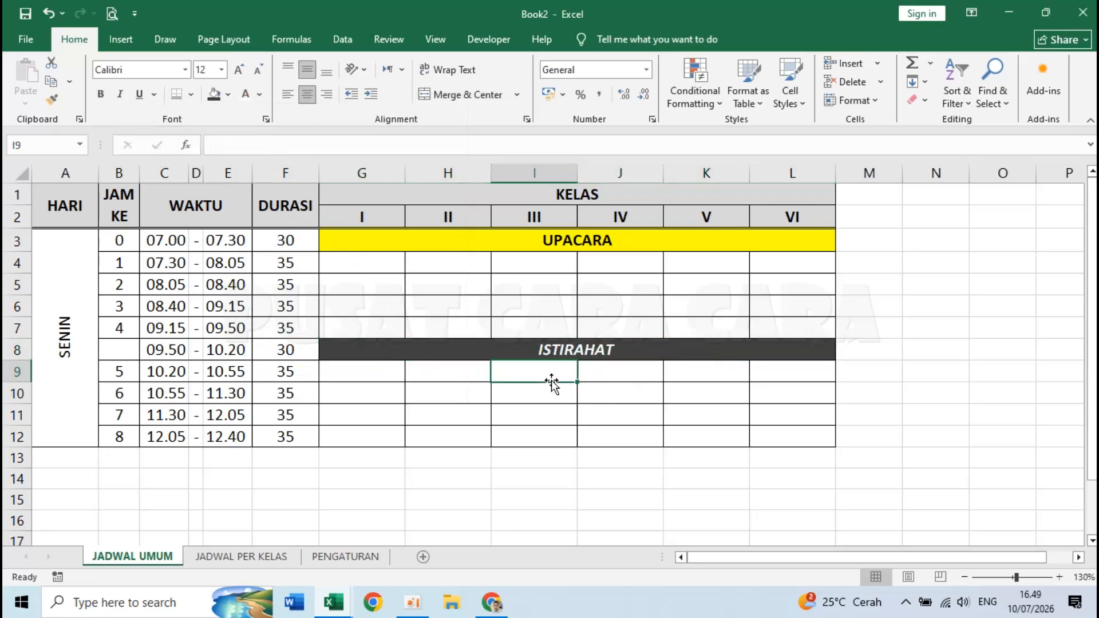
# - Format the merged SENIN day label as bold, font size 14
pyautogui.click(59, 306)
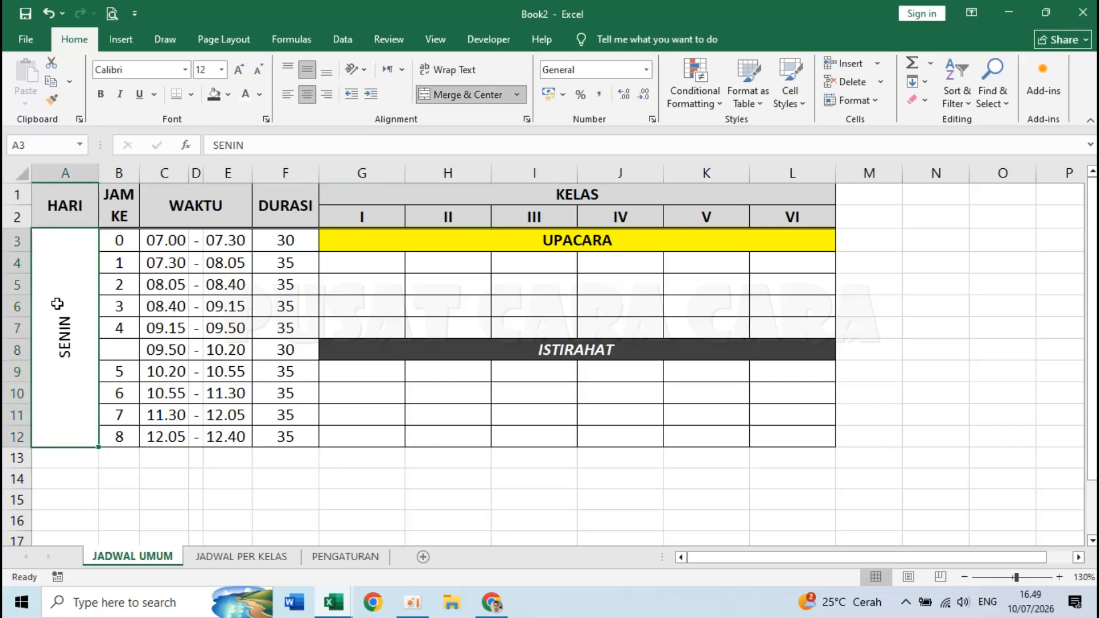
pyautogui.click(101, 94)
pyautogui.click(221, 69)
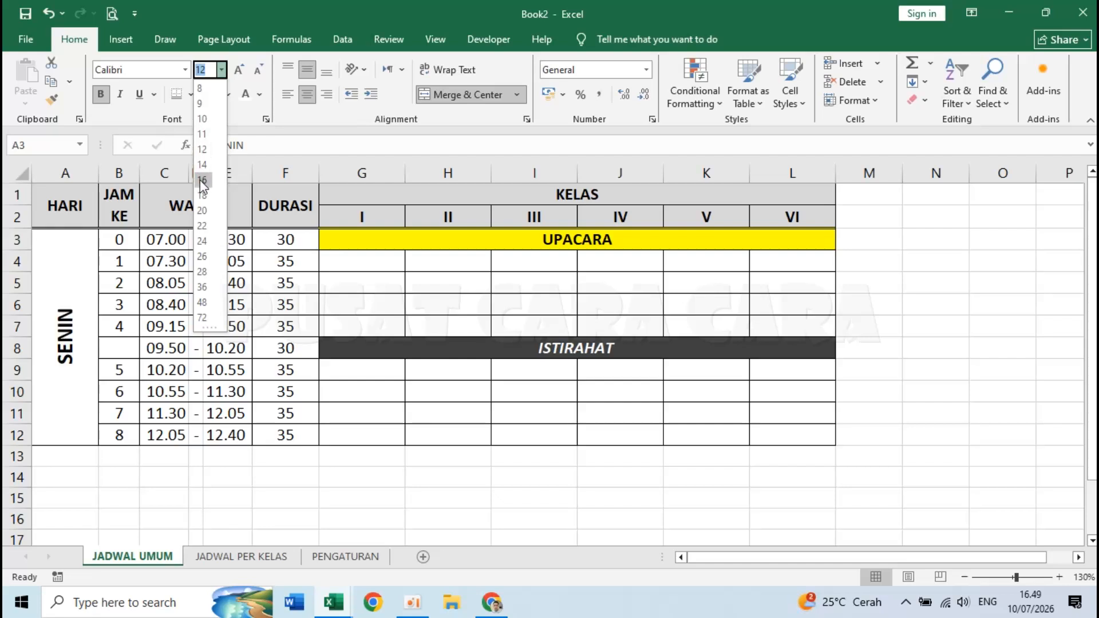
pyautogui.click(203, 166)
pyautogui.click(324, 367)
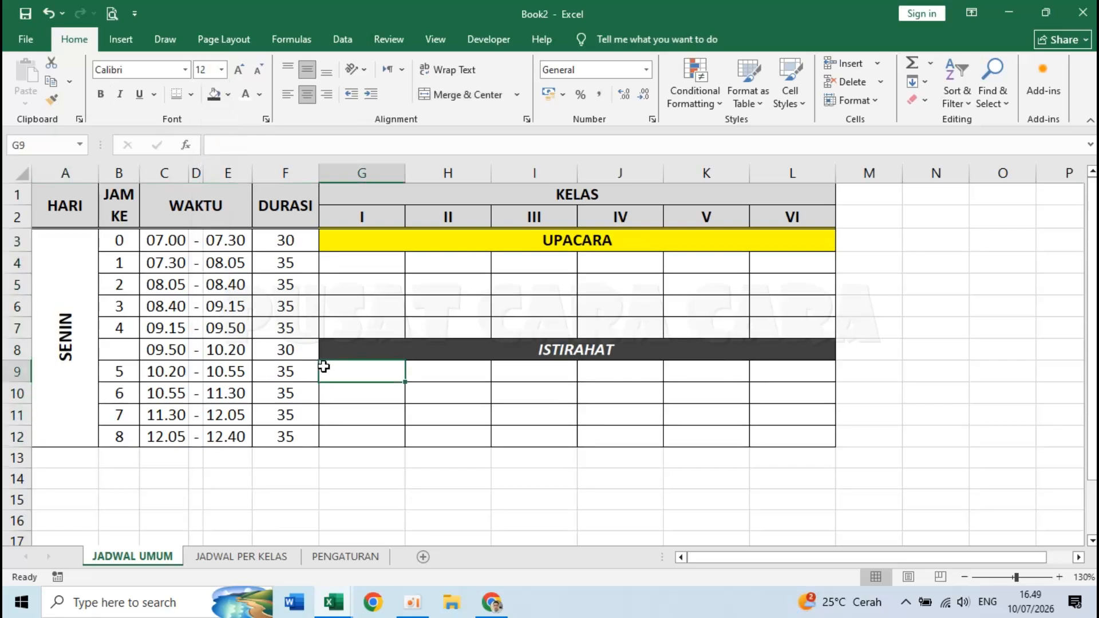
pyautogui.click(639, 442)
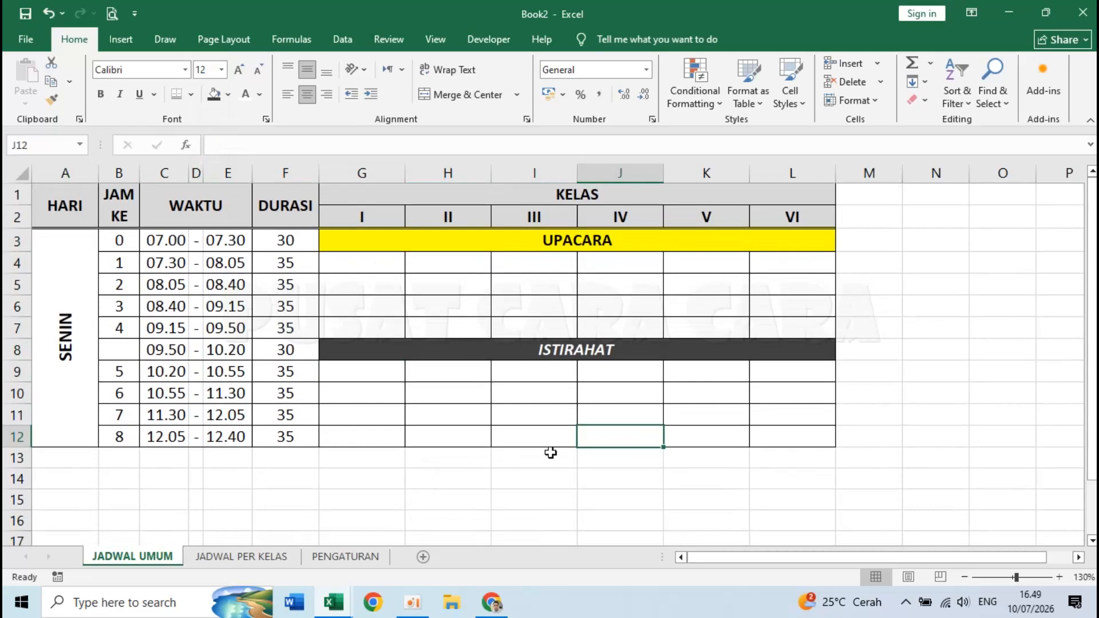
pyautogui.click(407, 499)
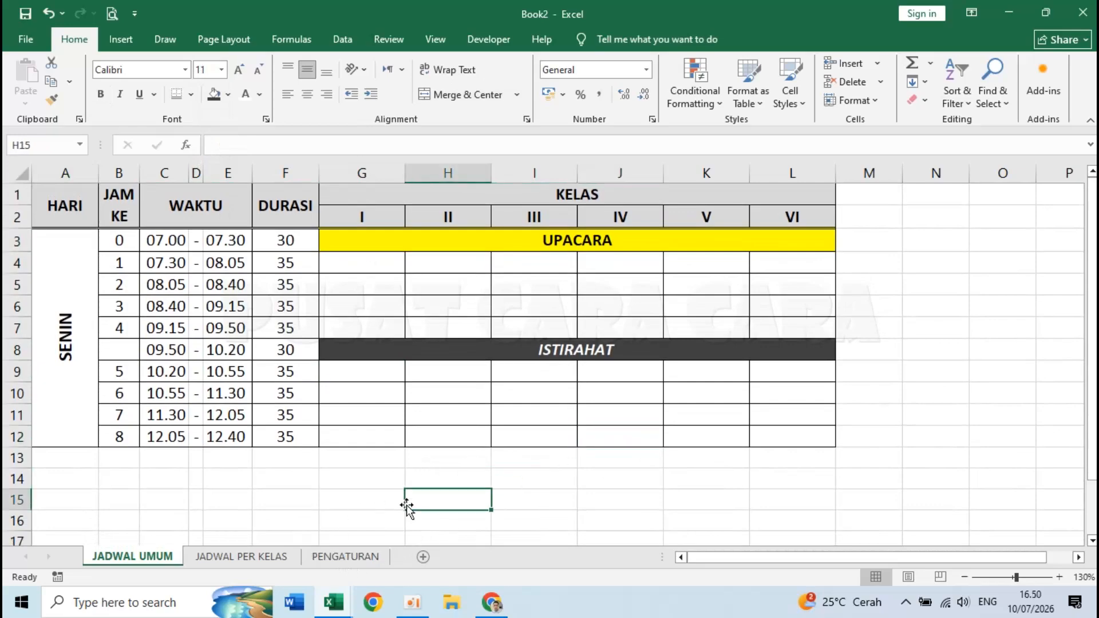
pyautogui.scroll(-2, 406, 507)
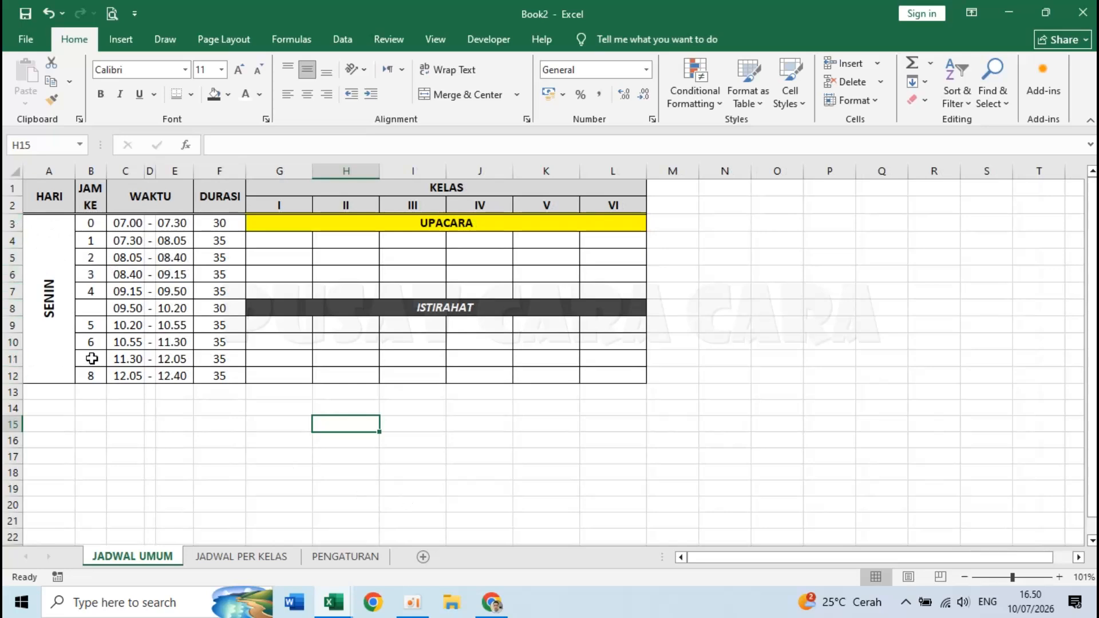
pyautogui.scroll(2, 92, 359)
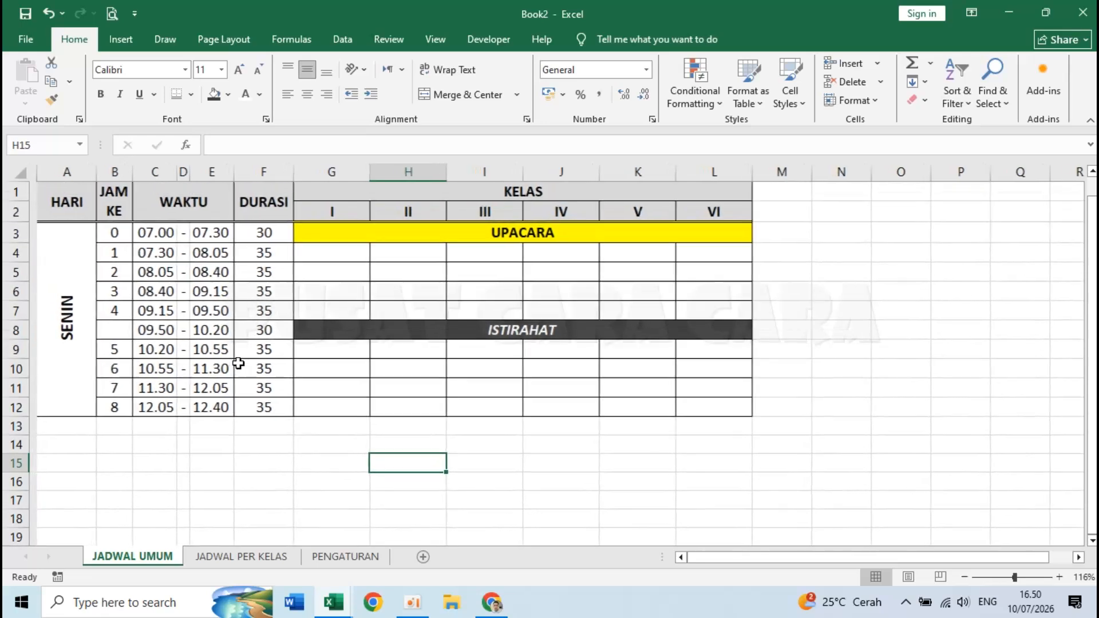
# - Select row headers 3 through 12 and copy them with Ctrl+C
pyautogui.click(13, 233)
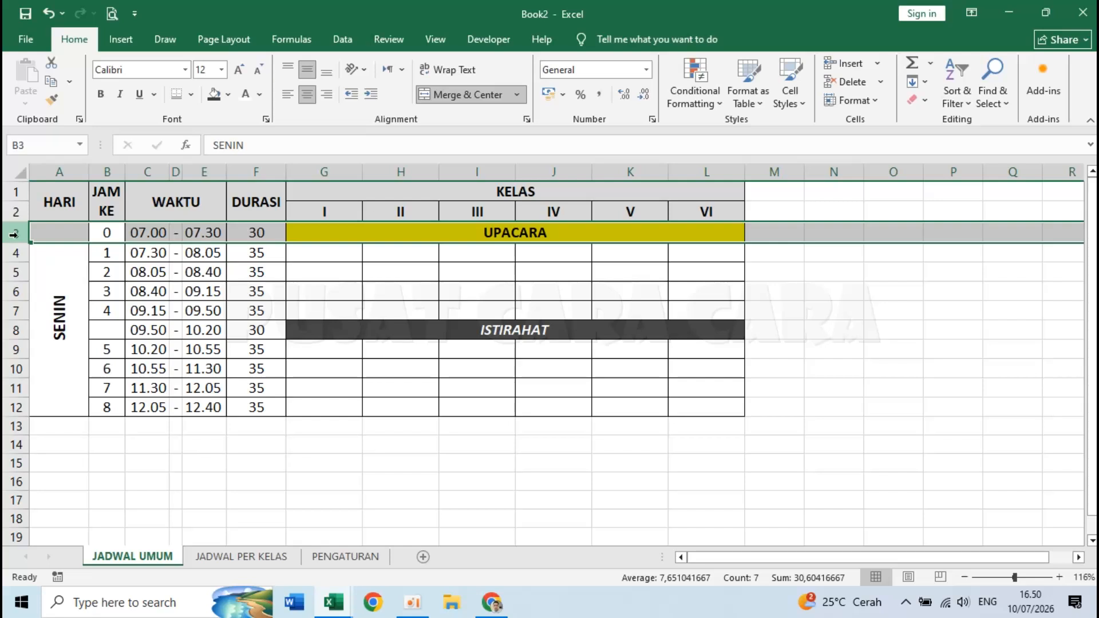
pyautogui.moveTo(20, 234); pyautogui.dragTo(17, 407)
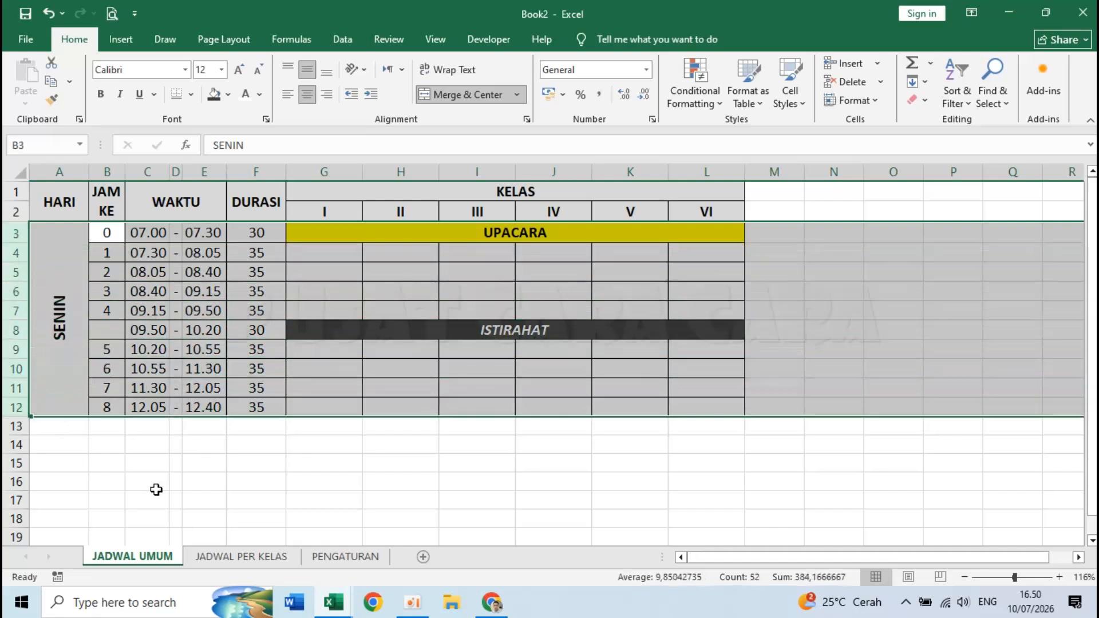
pyautogui.hotkey('ctrl', 'c')
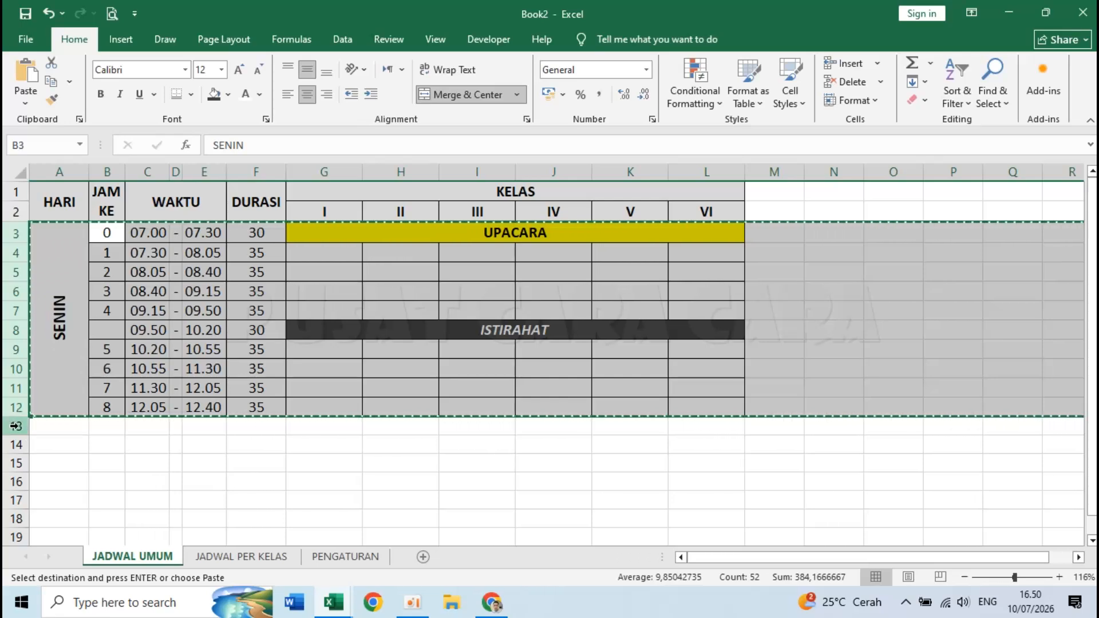
# - Insert the copied SENIN block at rows 13 and 23
pyautogui.rightClick(20, 427)
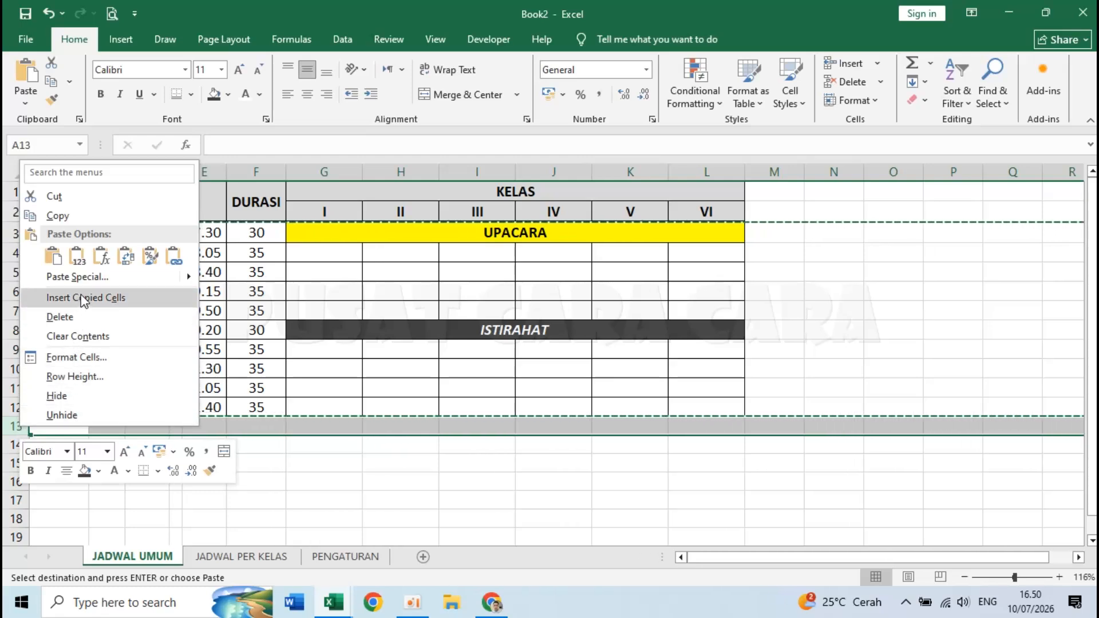
pyautogui.click(144, 301)
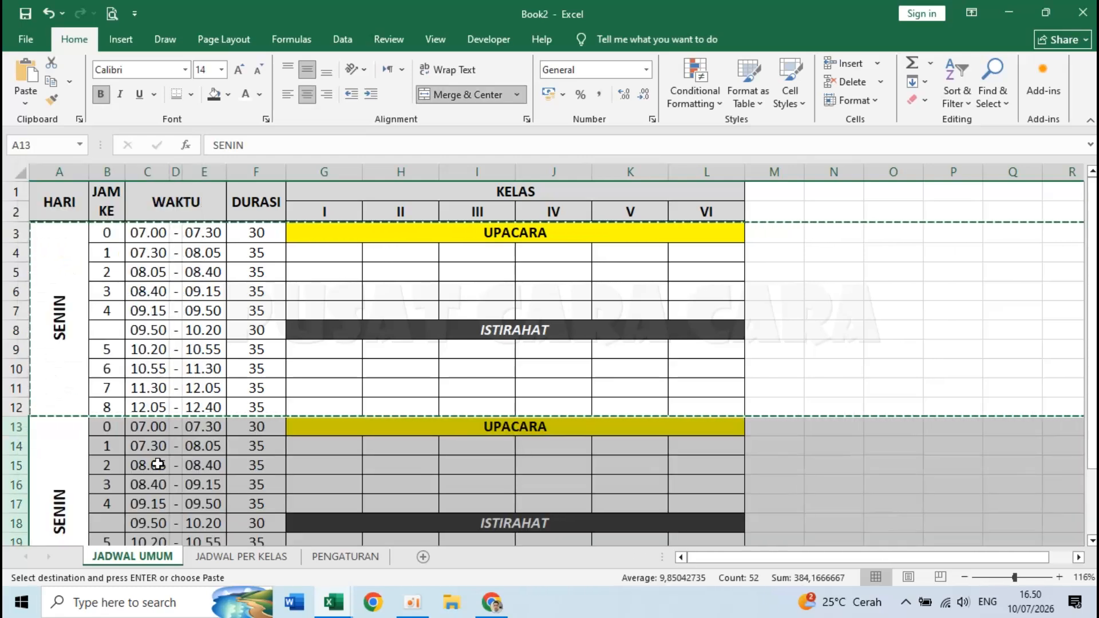
pyautogui.scroll(-3, 158, 464)
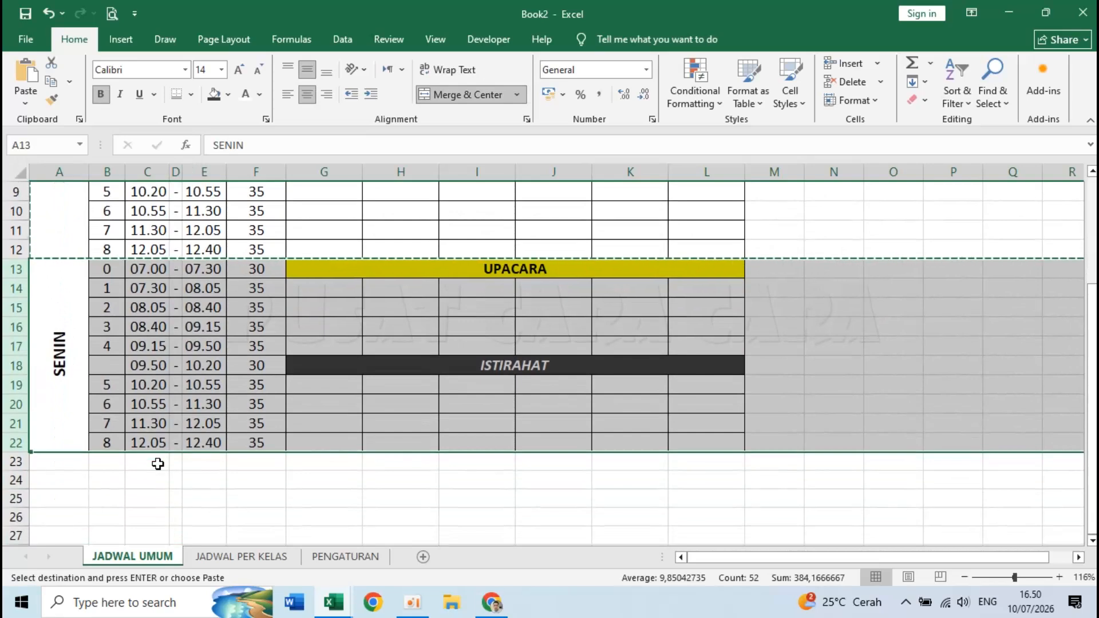
pyautogui.scroll(-1, 158, 464)
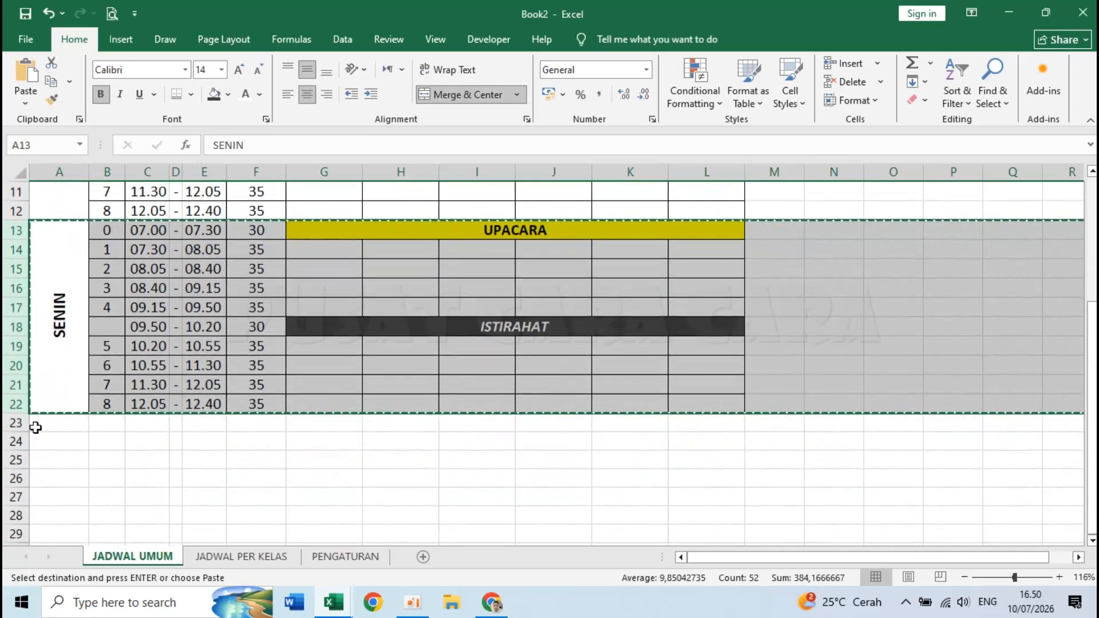
pyautogui.rightClick(16, 422)
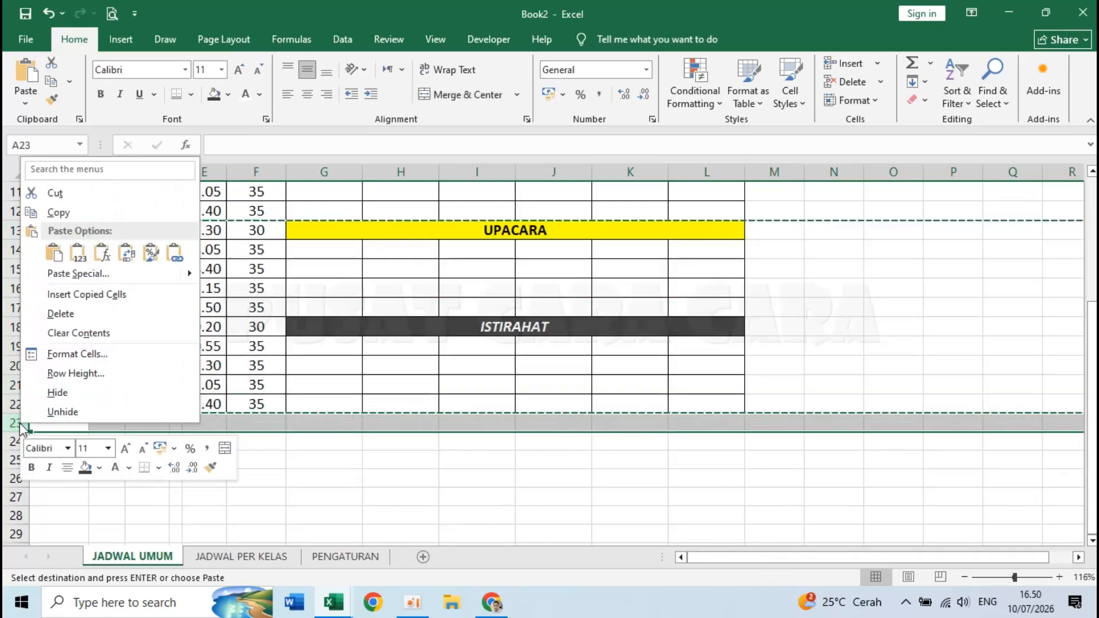
pyautogui.click(97, 292)
# - Insert two more copies of the SENIN block at rows 33 and 43
pyautogui.scroll(-4, 195, 352)
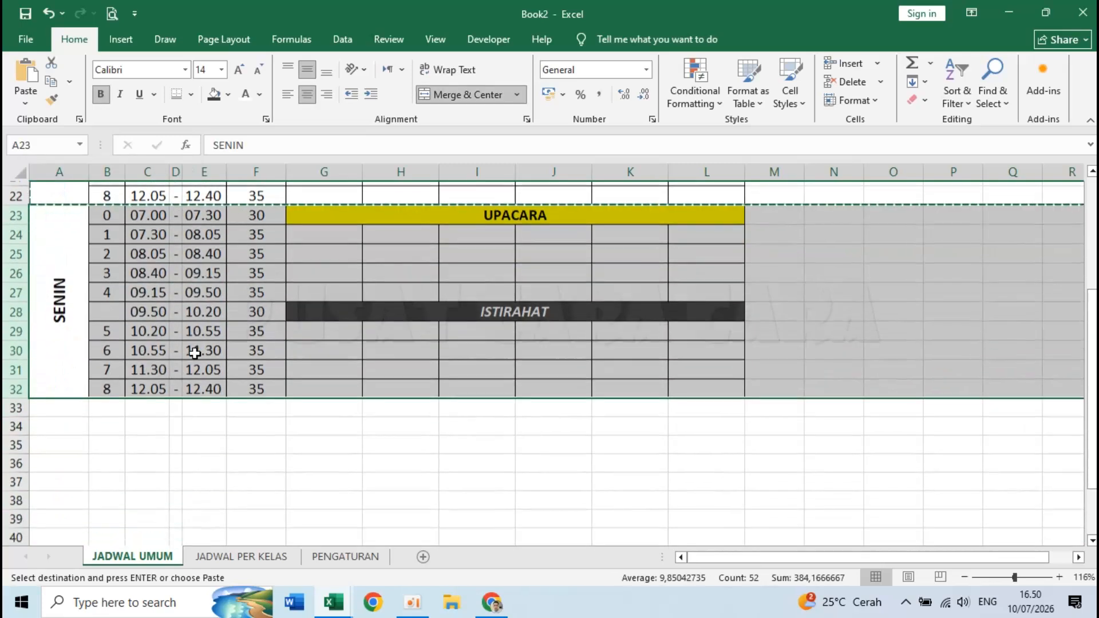
pyautogui.scroll(-2, 194, 353)
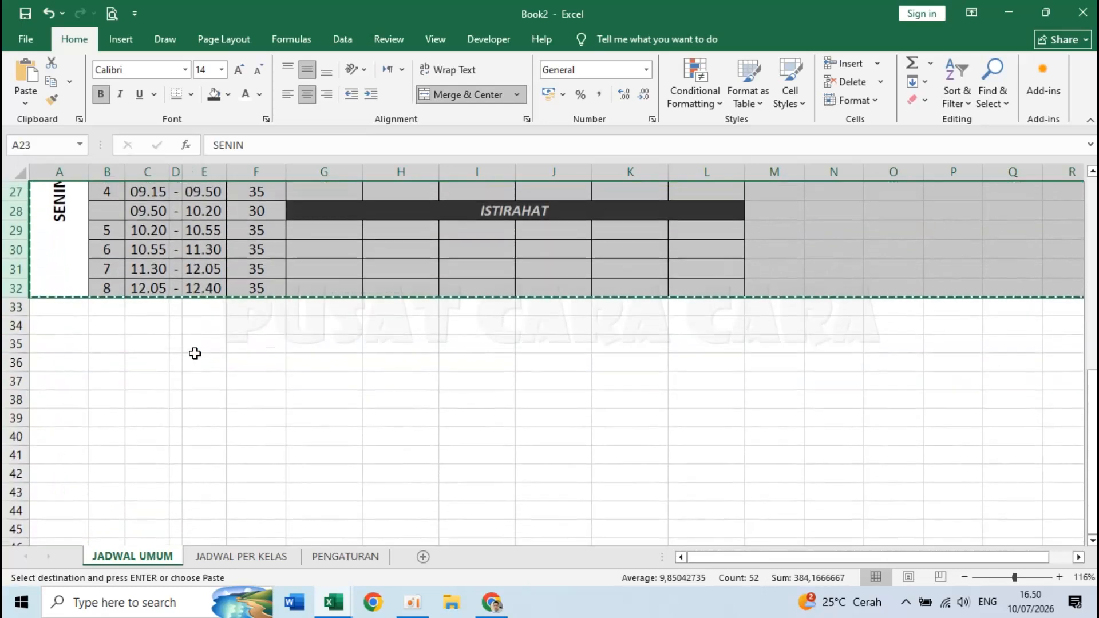
pyautogui.rightClick(16, 308)
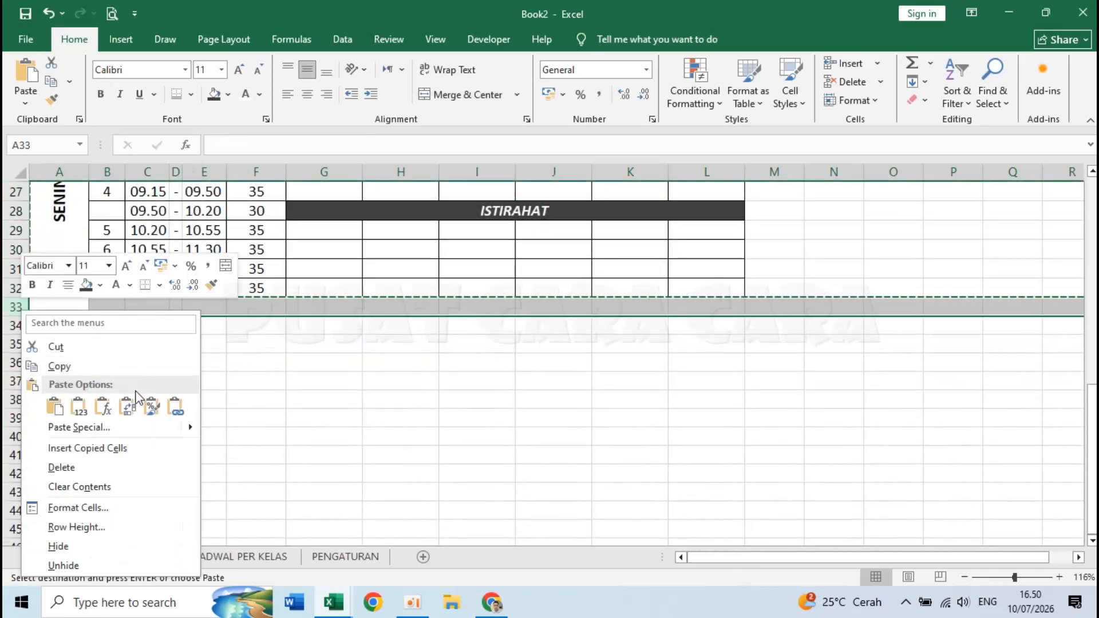
pyautogui.click(128, 448)
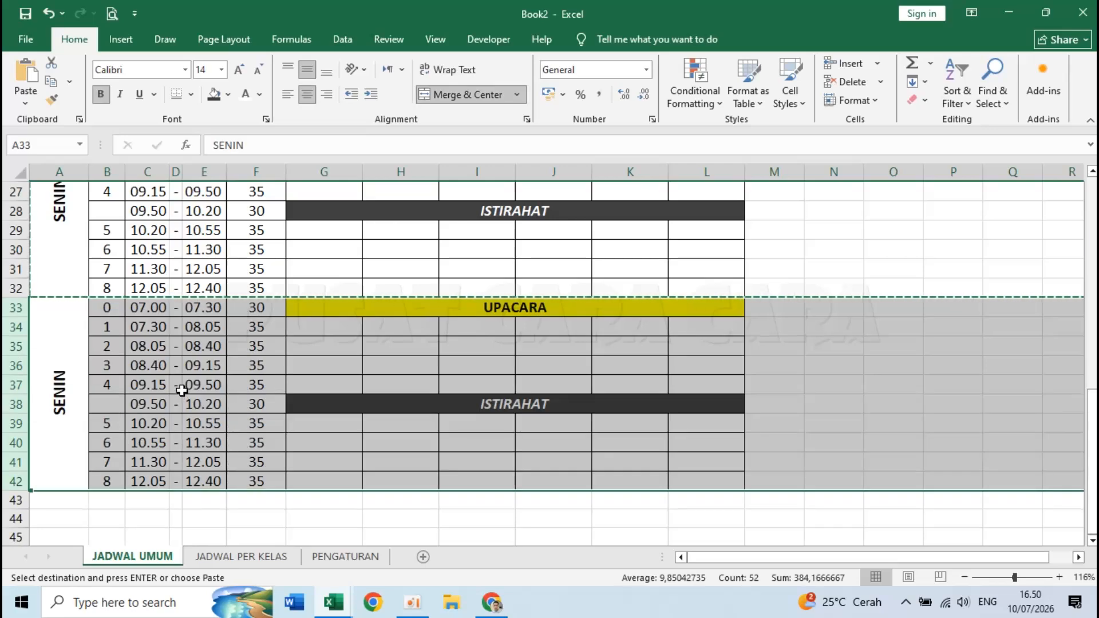
pyautogui.scroll(-3, 181, 390)
pyautogui.rightClick(17, 325)
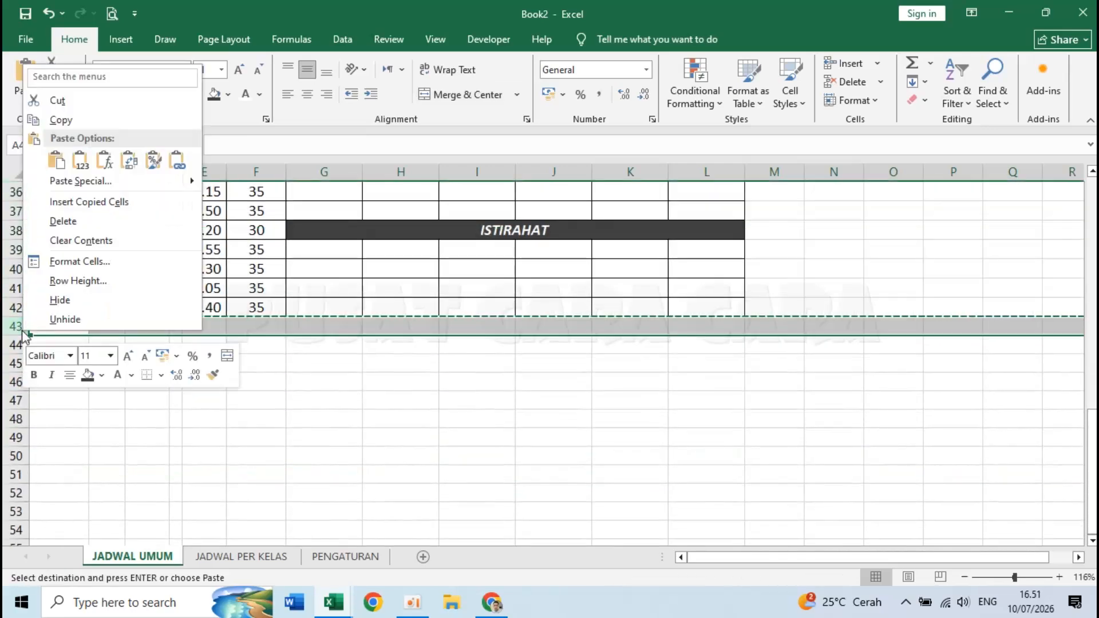
pyautogui.click(107, 202)
# - Check the end-time formula in E44, then select the second block's day label in A13
pyautogui.click(201, 347)
pyautogui.scroll(12, 203, 349)
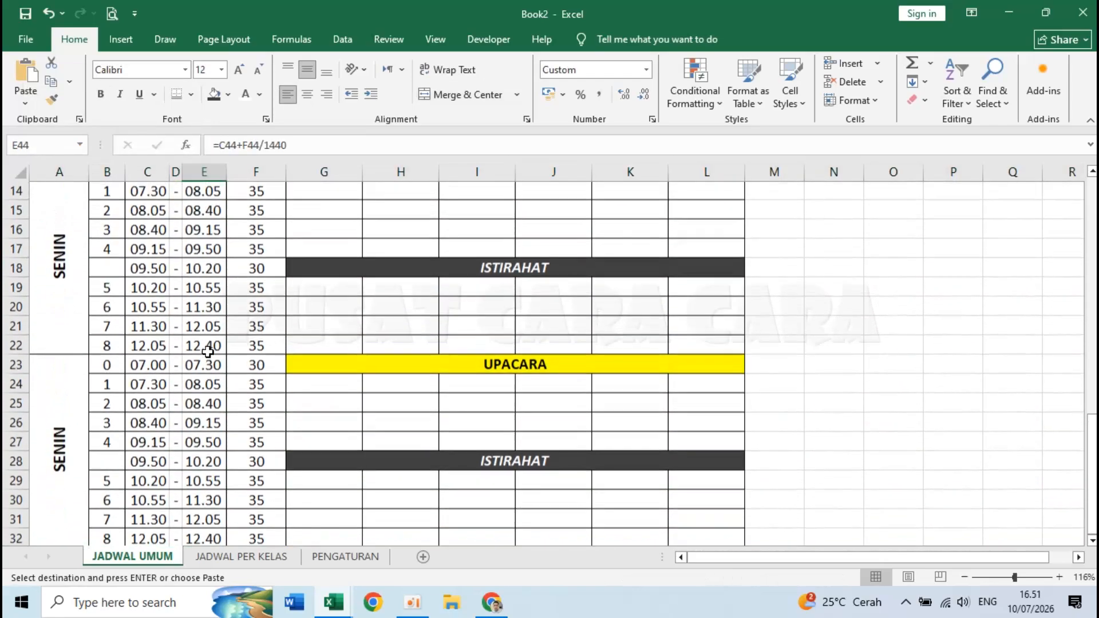
pyautogui.click(30, 360)
pyautogui.scroll(-2, 54, 343)
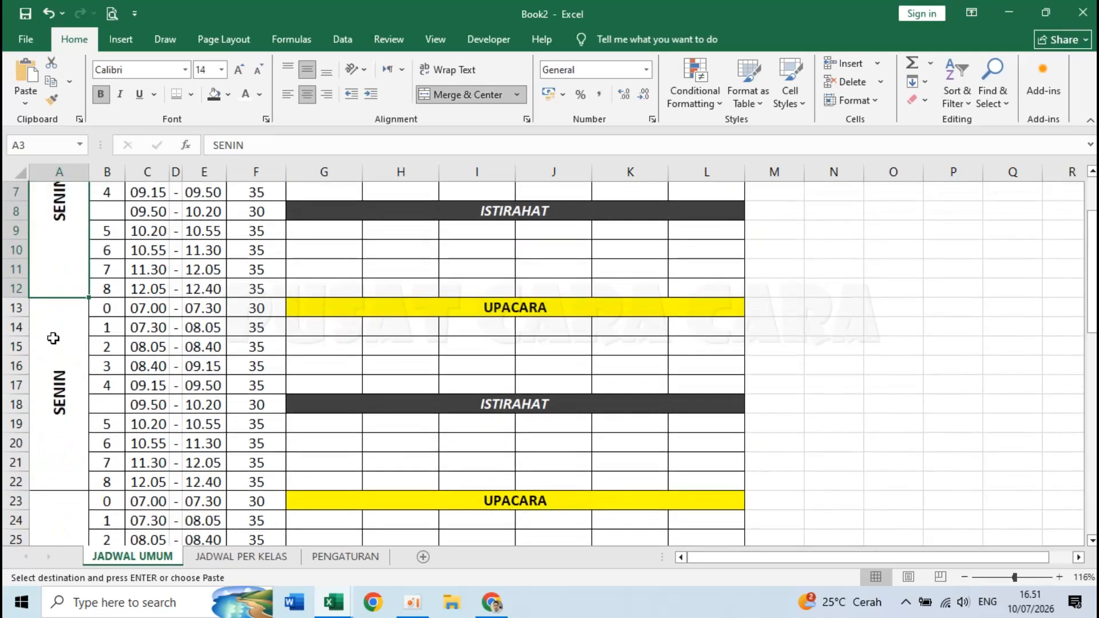
pyautogui.click(77, 382)
# - Relabel the second and third day blocks SELASA and RABU
pyautogui.doubleClick(76, 389)
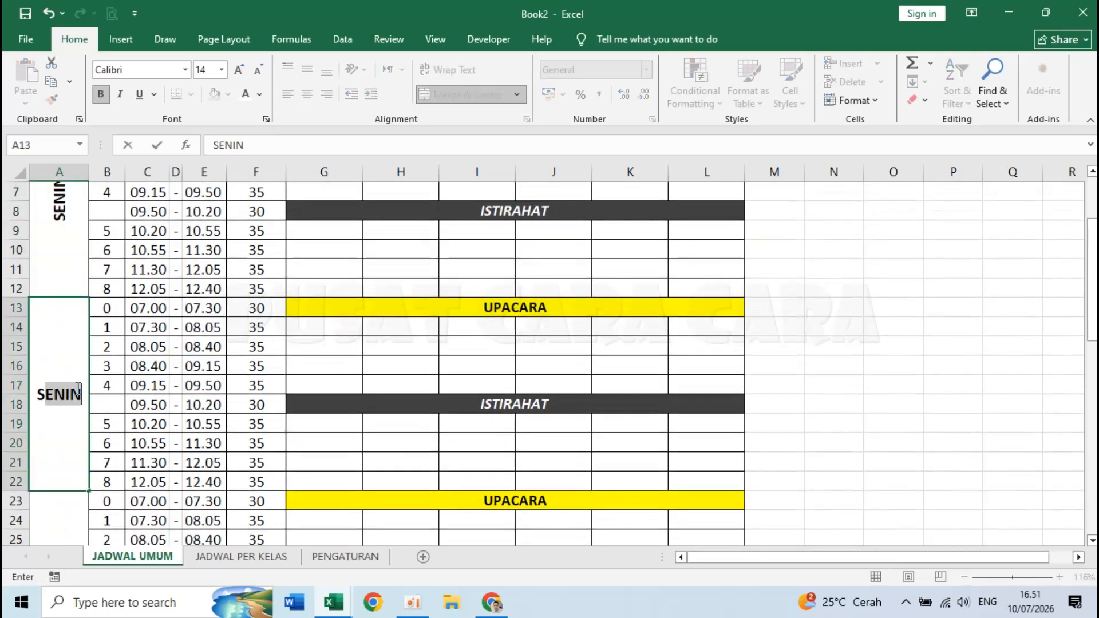
pyautogui.press('Return')
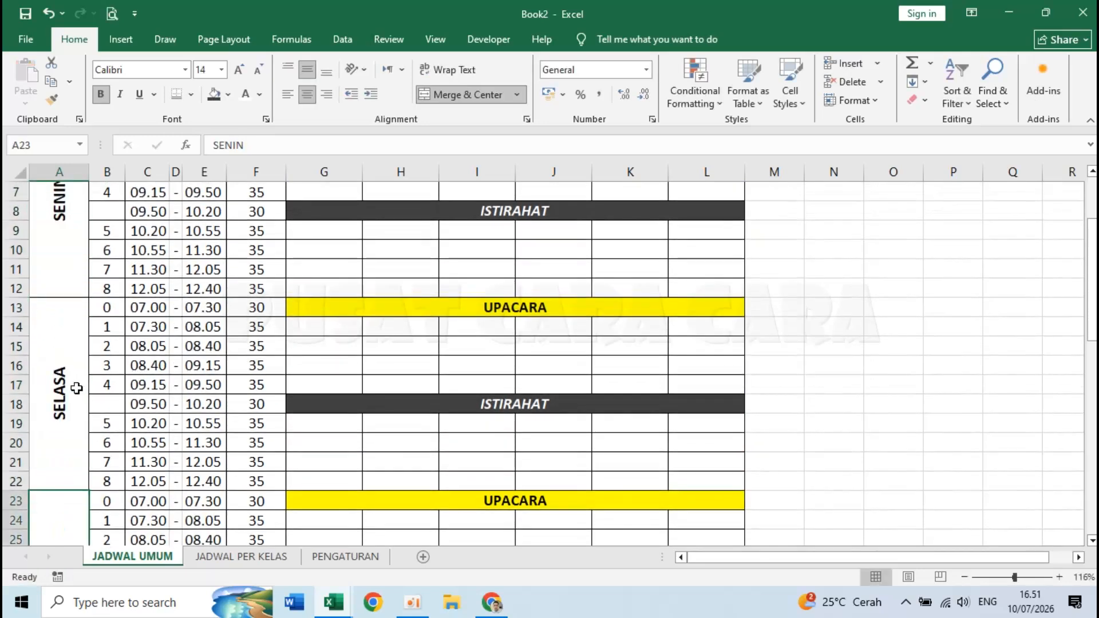
pyautogui.write('SENIN')
pyautogui.scroll(-4, 78, 389)
pyautogui.write('RABU')
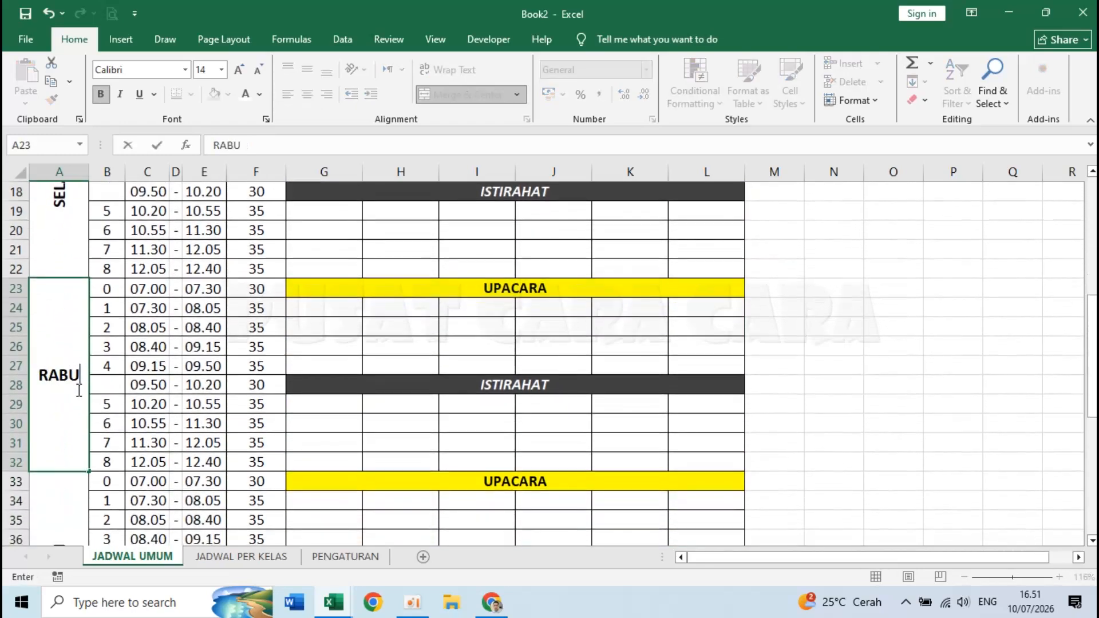
pyautogui.press('Return')
# - Relabel the fourth and fifth day blocks KAMIS and JUM'AT
pyautogui.scroll(-2, 77, 389)
pyautogui.scroll(-2, 78, 390)
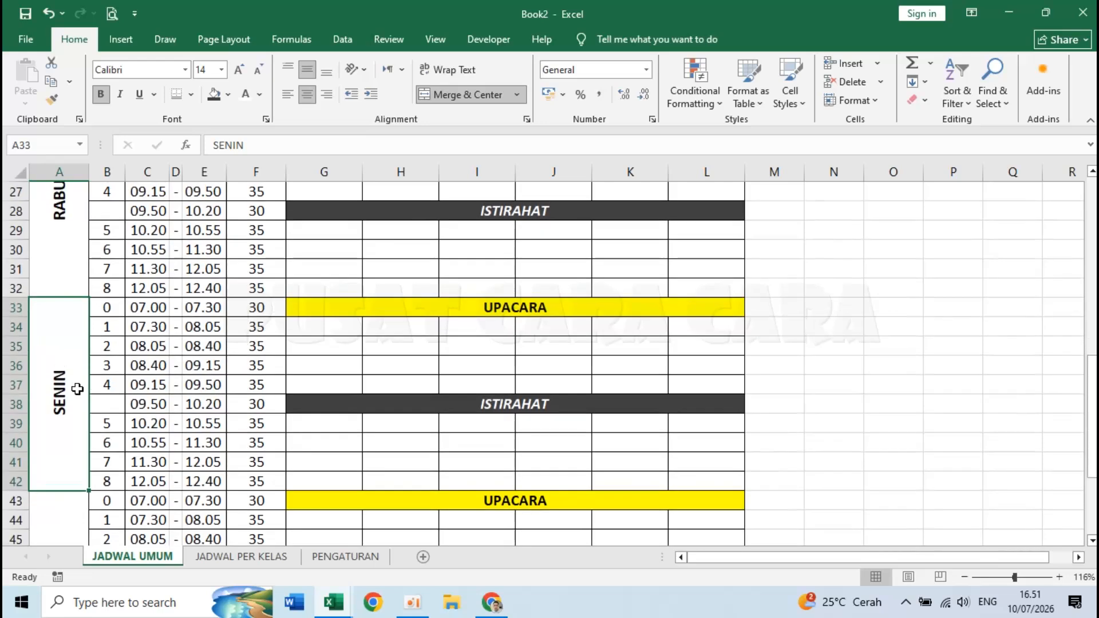
pyautogui.write('KAMIS')
pyautogui.press('Return')
pyautogui.scroll(-4, 78, 389)
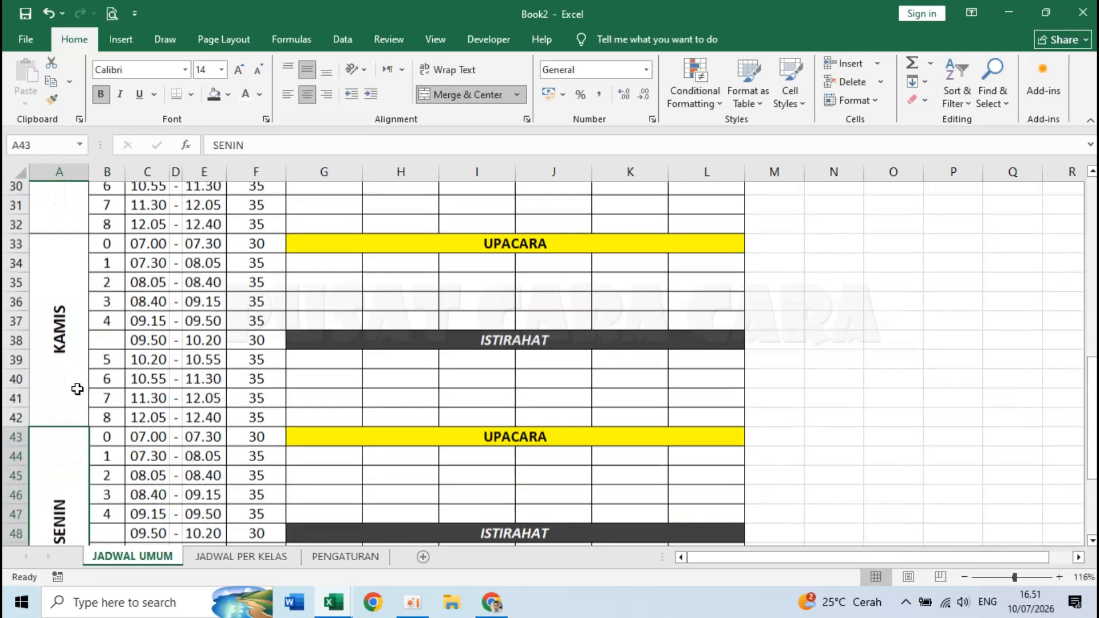
pyautogui.write("JUM'AT")
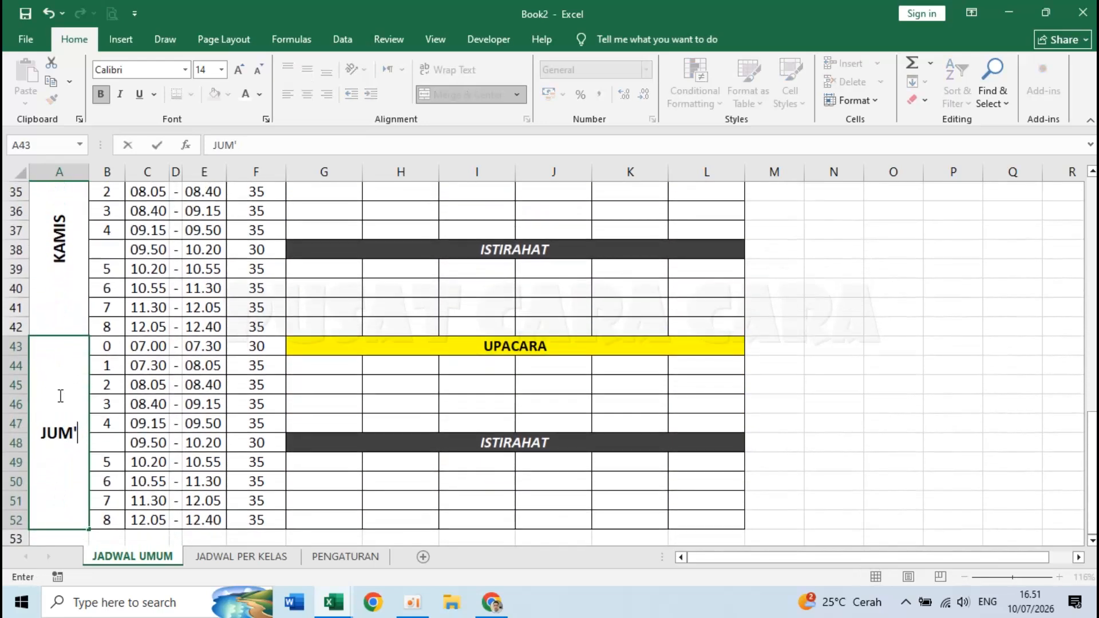
pyautogui.press('Return')
pyautogui.scroll(12, 59, 394)
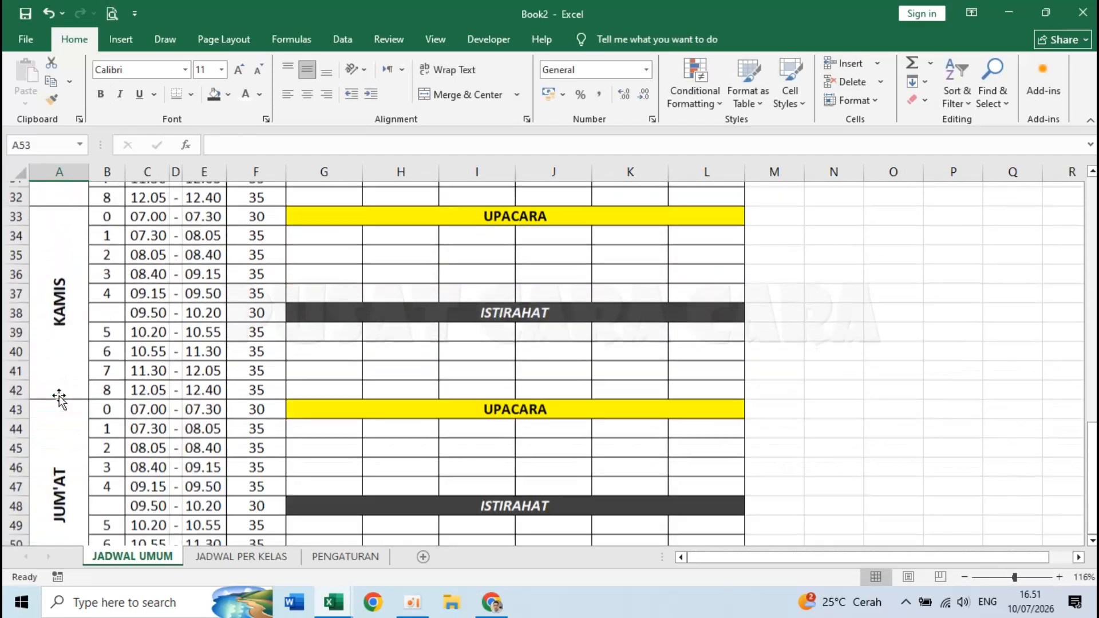
pyautogui.scroll(-5, 193, 381)
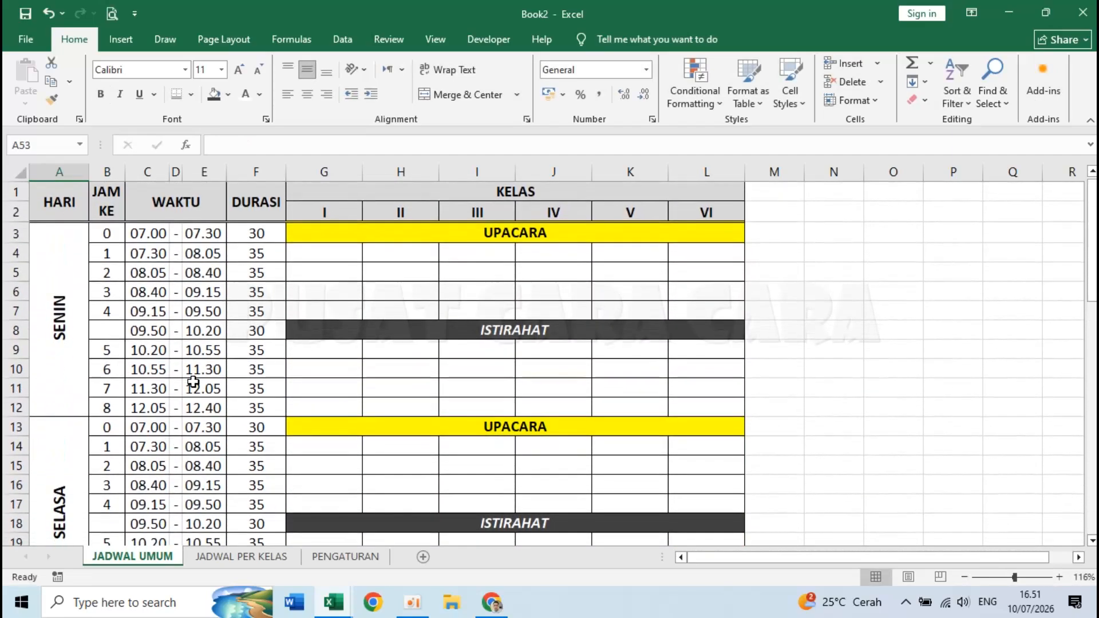
pyautogui.scroll(-8, 193, 381)
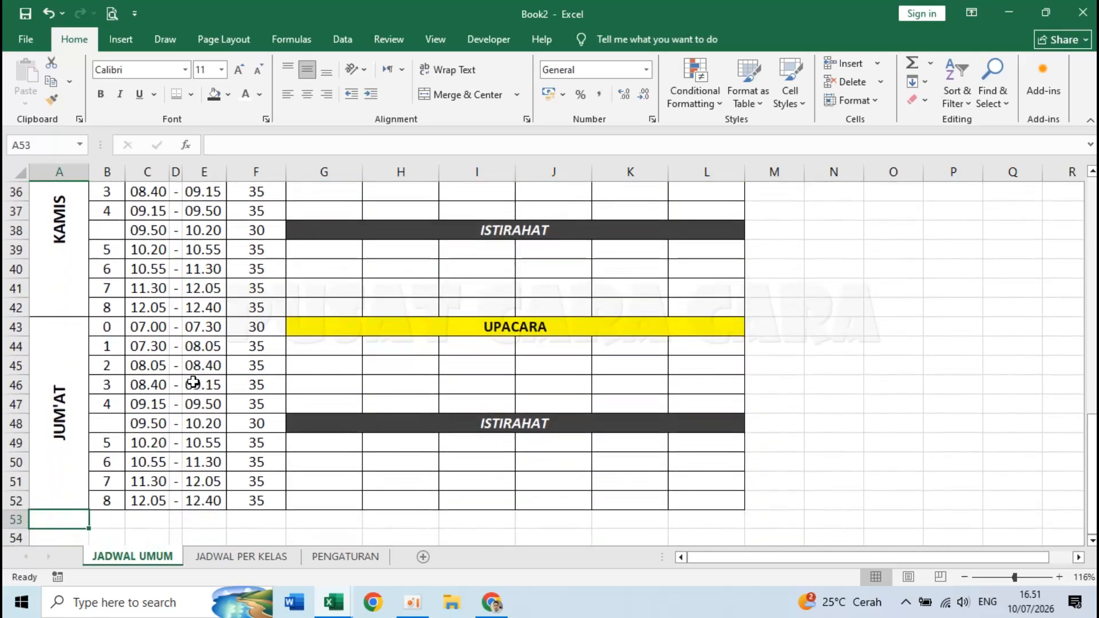
# - Compare against the finished Jadwal Pelajaran SD workbook, then return to Book2
pyautogui.moveTo(339, 602)
pyautogui.click(246, 532)
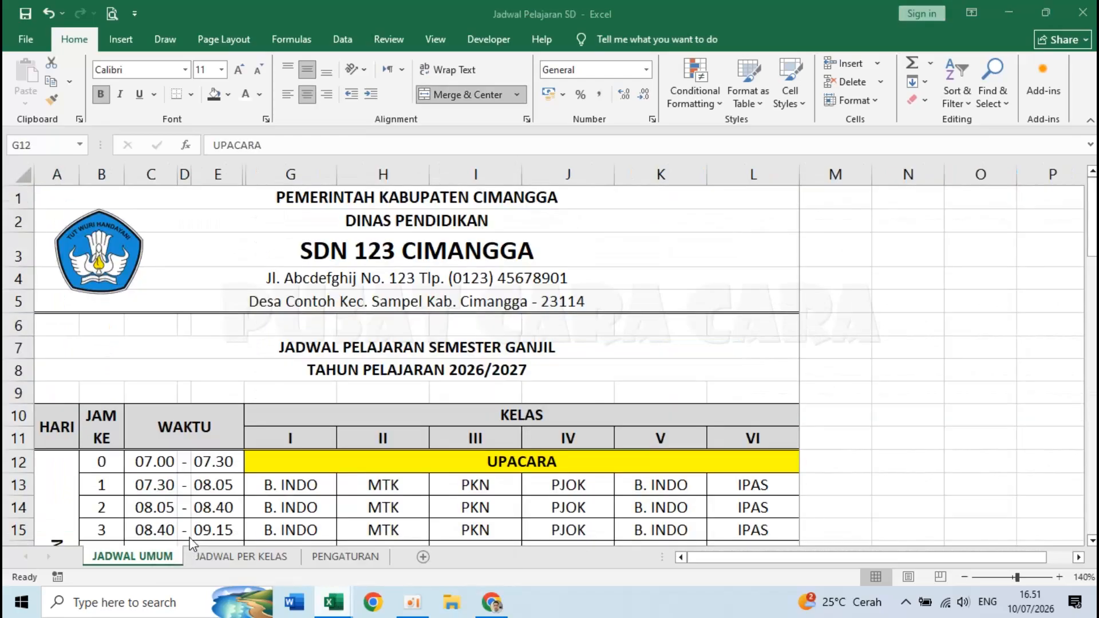
pyautogui.scroll(-9, 266, 415)
pyautogui.scroll(-8, 267, 412)
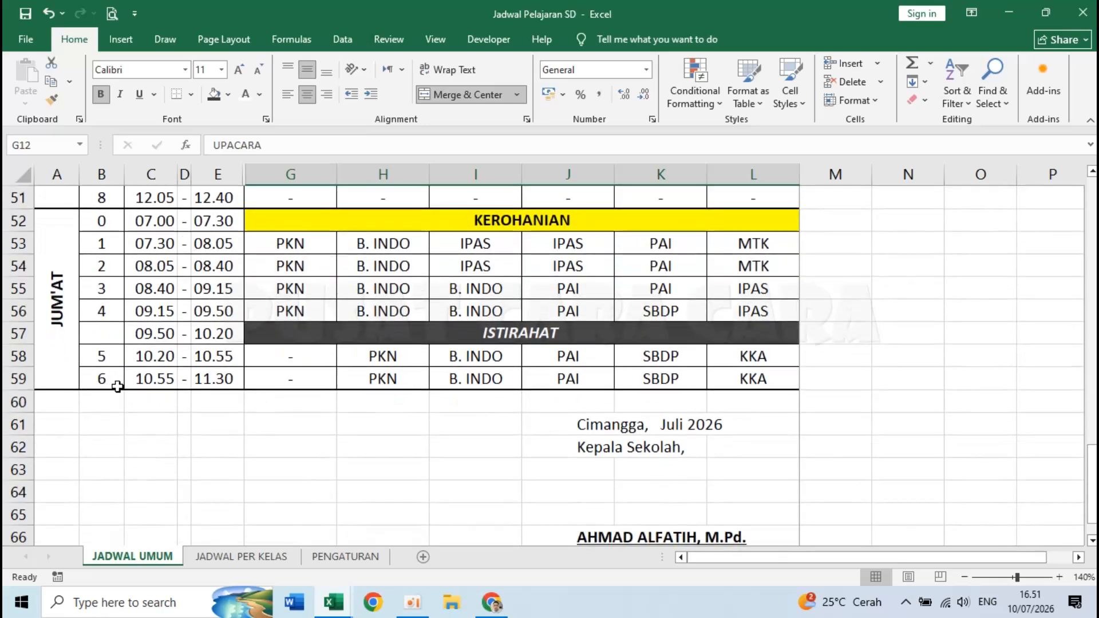
pyautogui.moveTo(333, 601)
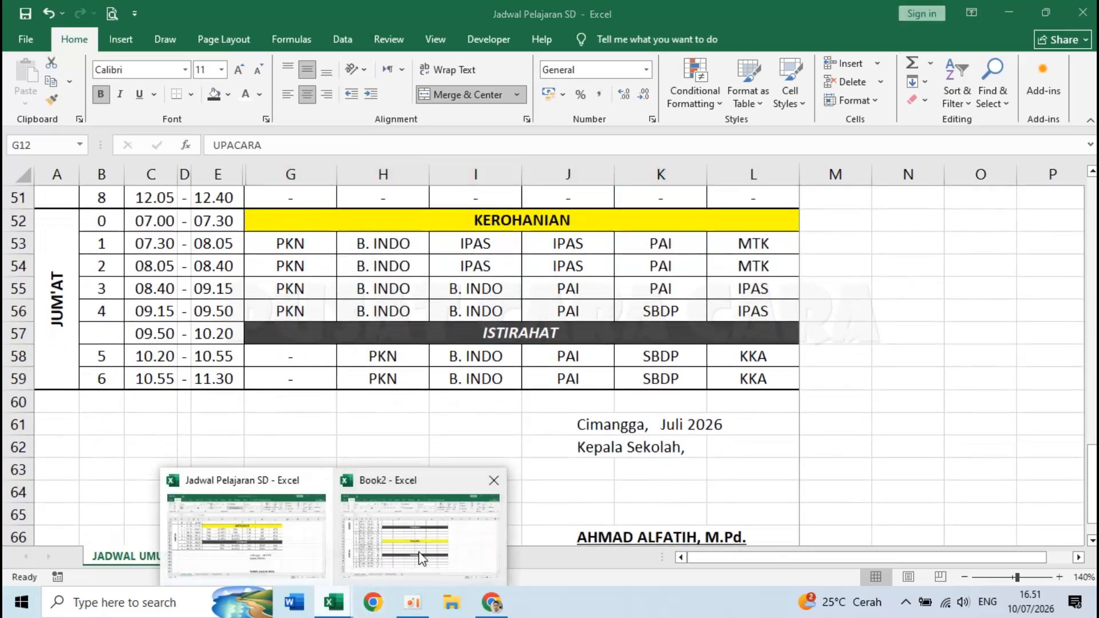
pyautogui.click(424, 529)
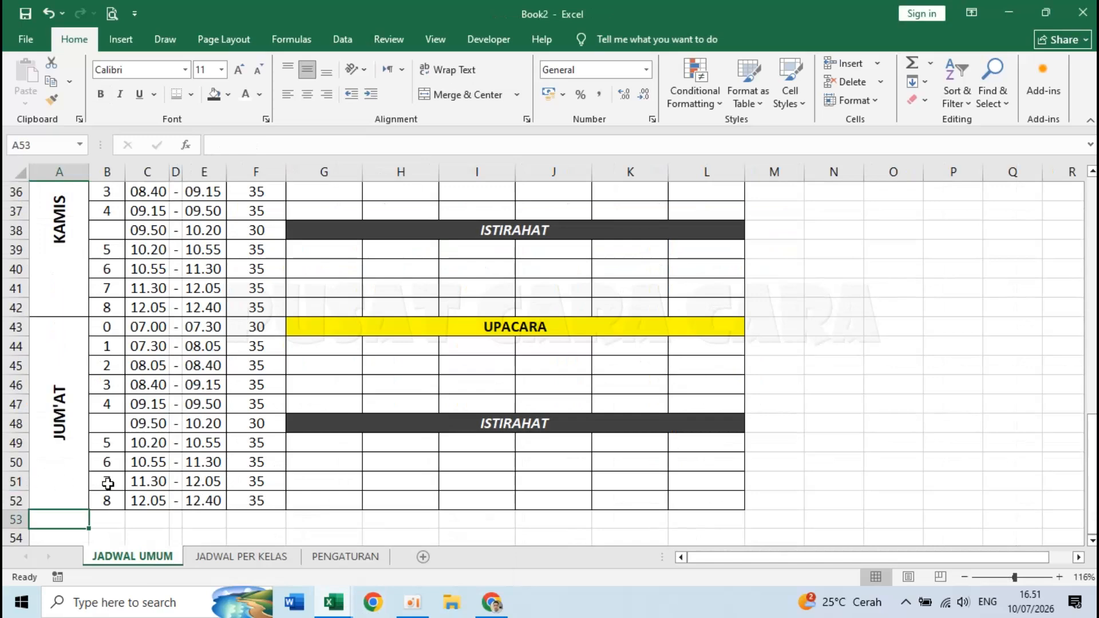
# - Delete rows 51–52 so the JUM'AT block ends at lesson 6
pyautogui.click(148, 482)
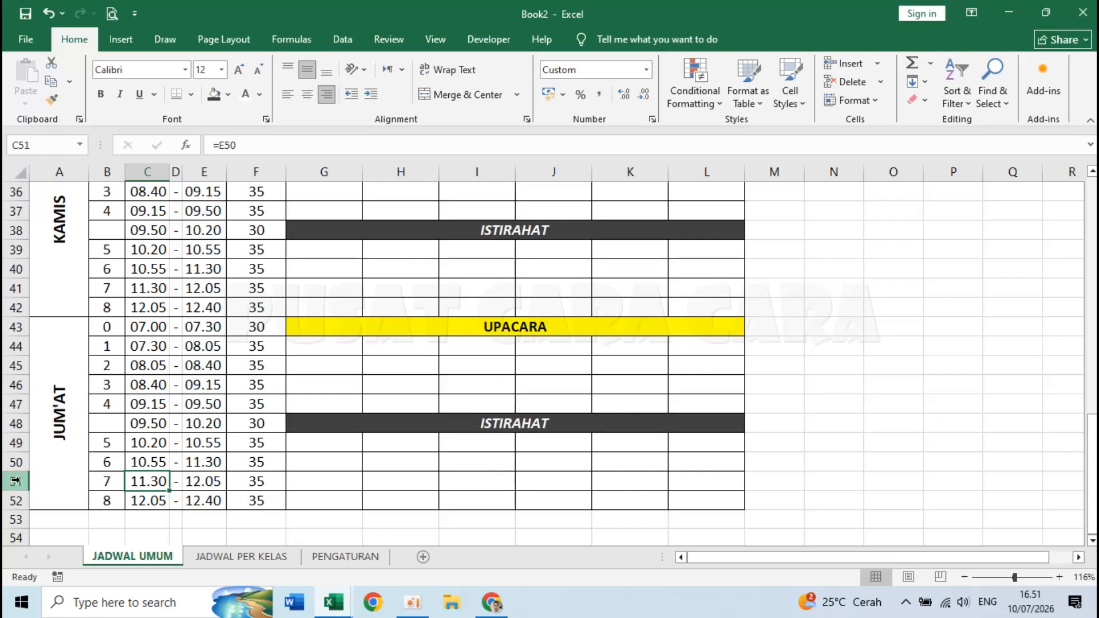
pyautogui.moveTo(15, 481); pyautogui.dragTo(17, 494)
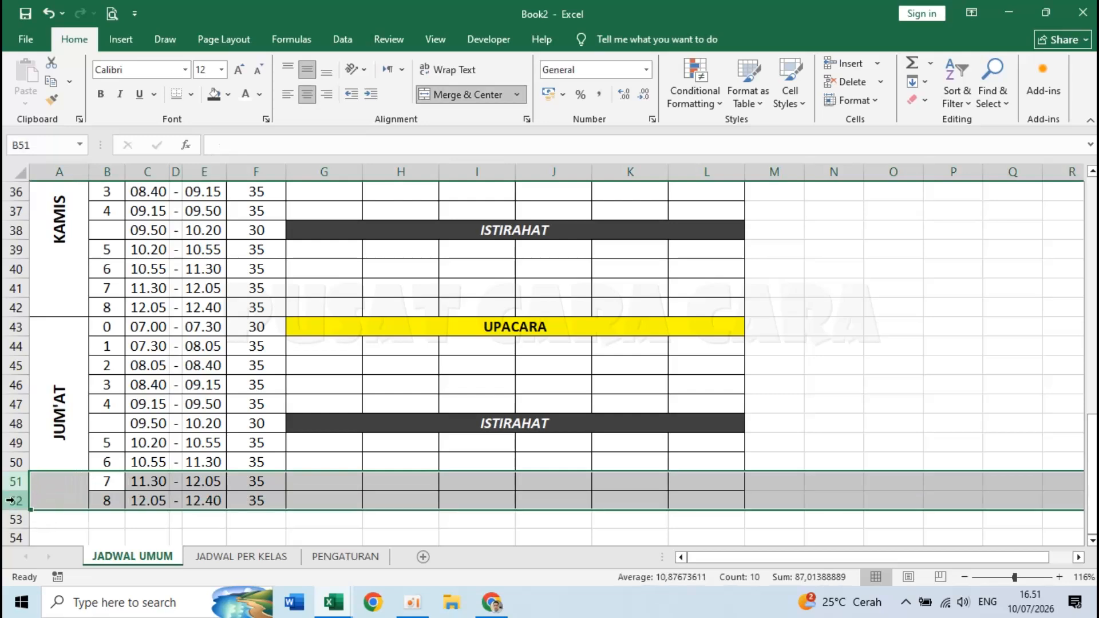
pyautogui.rightClick(11, 501)
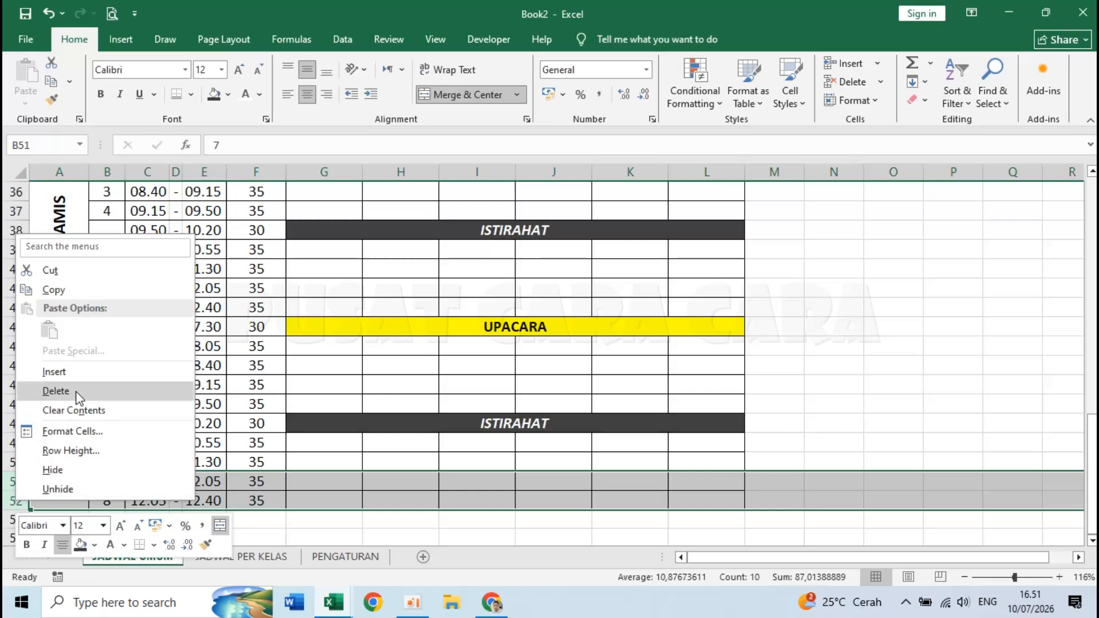
pyautogui.click(56, 391)
pyautogui.click(342, 501)
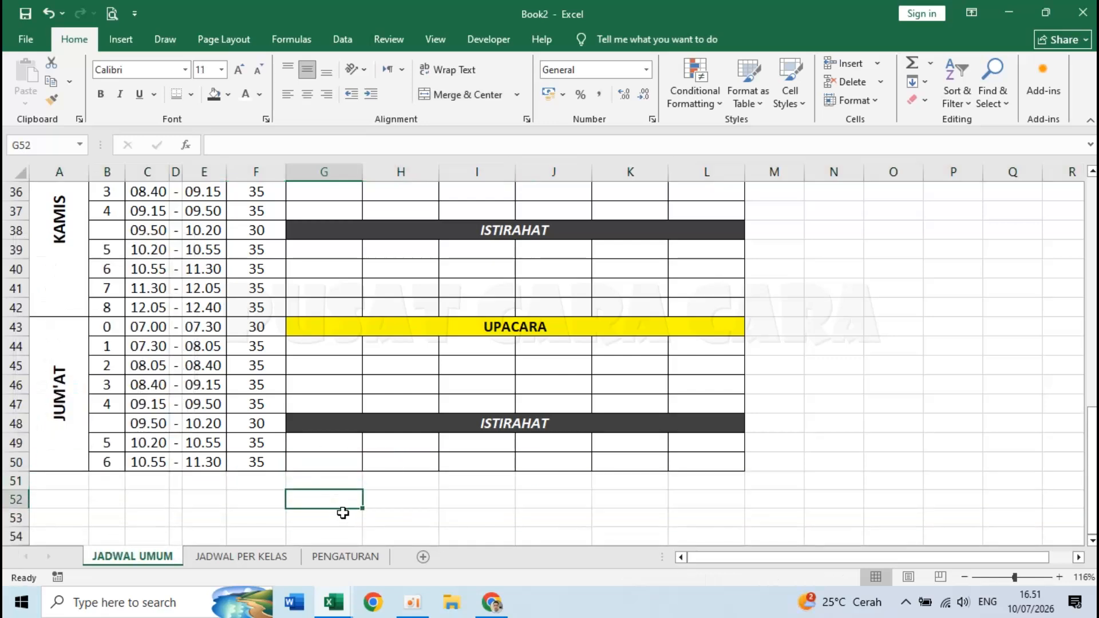
pyautogui.scroll(10, 338, 516)
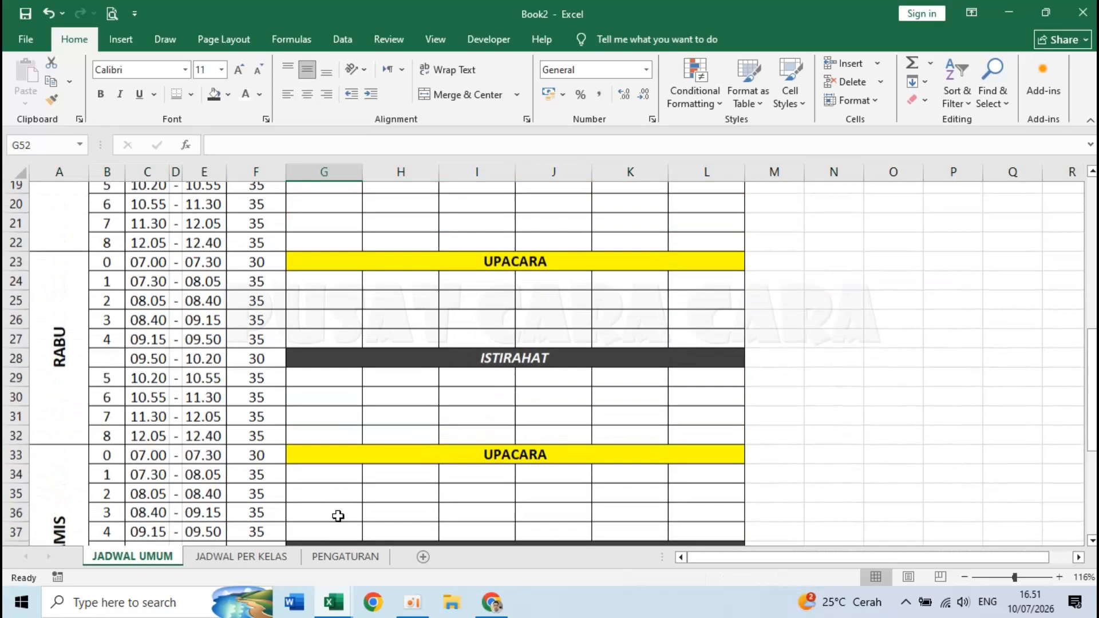
pyautogui.scroll(2, 401, 435)
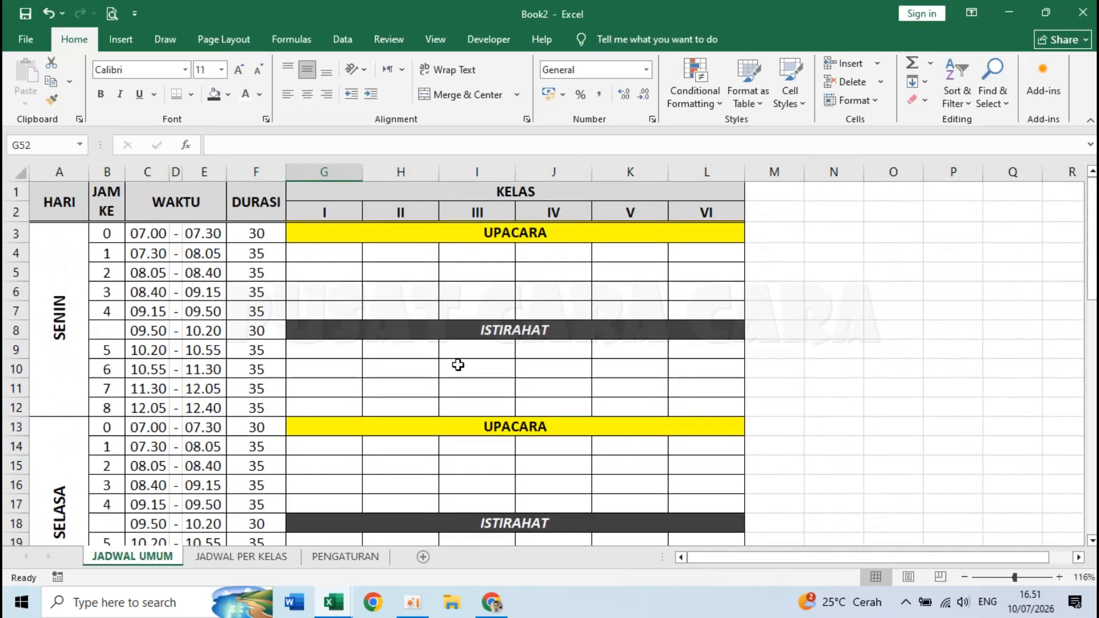
# - Inspect the start and end time formulas in the SENIN and SELASA blocks
pyautogui.click(74, 401)
pyautogui.click(151, 426)
pyautogui.click(49, 373)
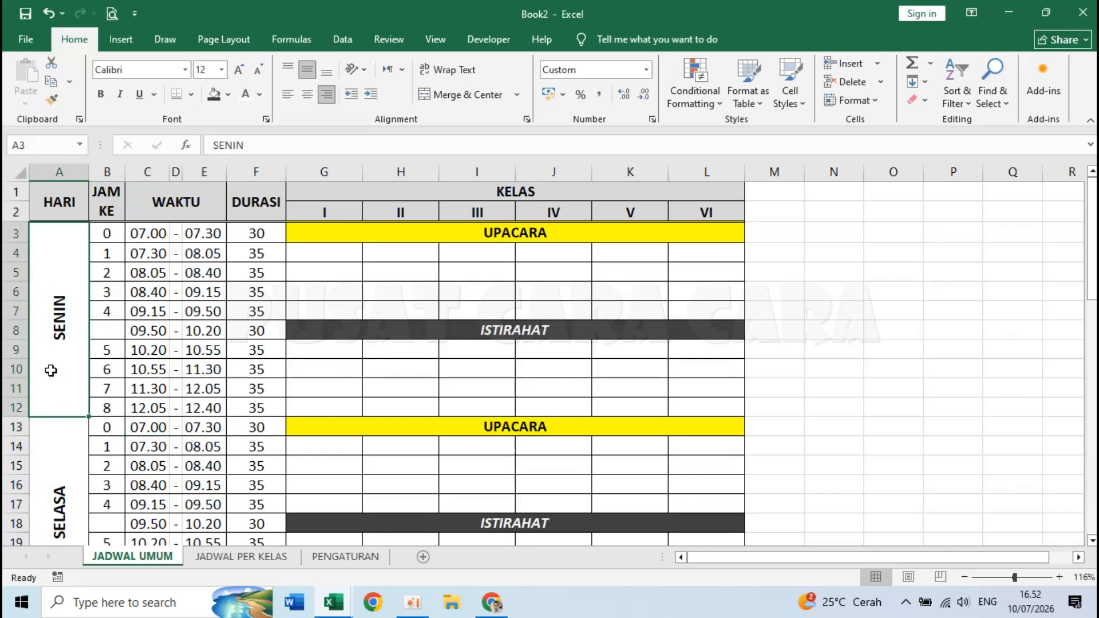
pyautogui.click(188, 446)
pyautogui.click(79, 458)
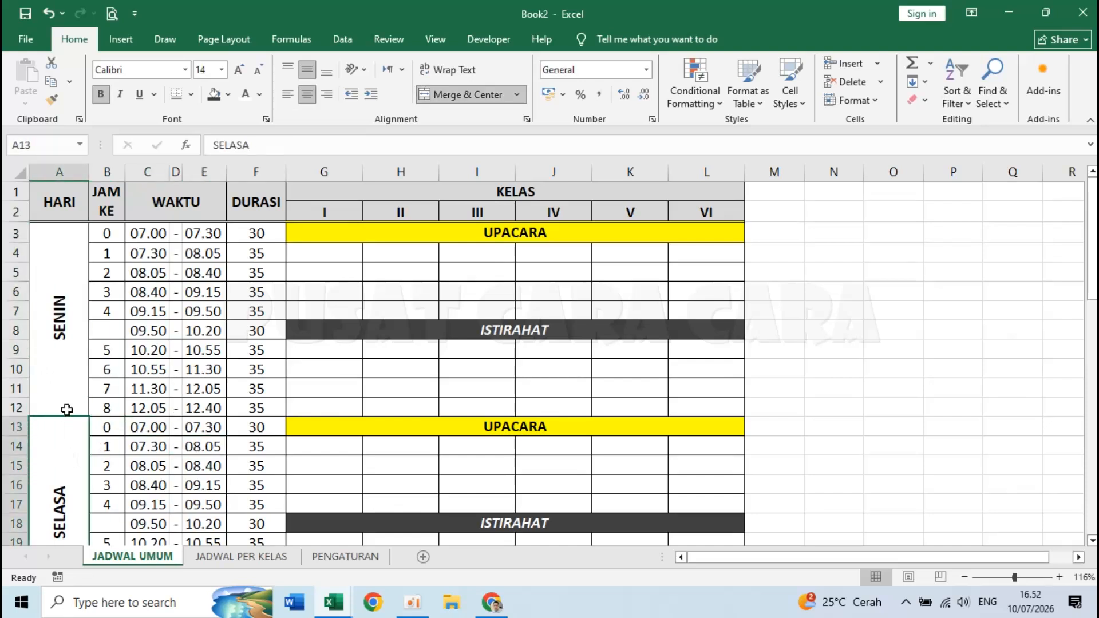
# - Give the SENIN block, columns A to L, a thick bottom border
pyautogui.click(59, 362)
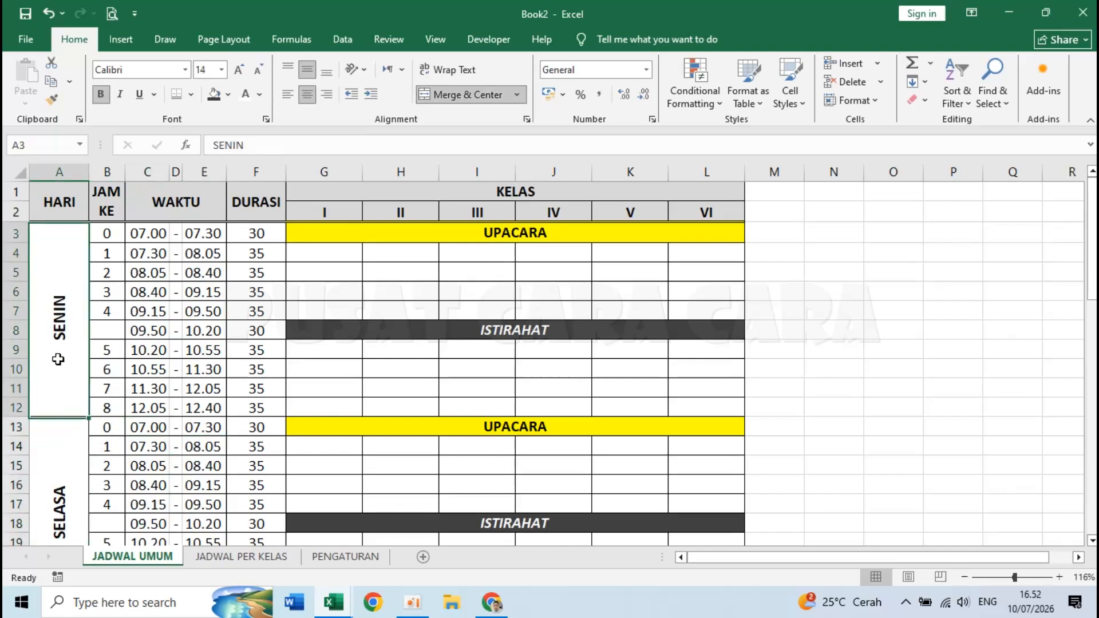
pyautogui.hotkey('shift', 'Right')
pyautogui.hotkey('ctrl', 'shift', 'Right')
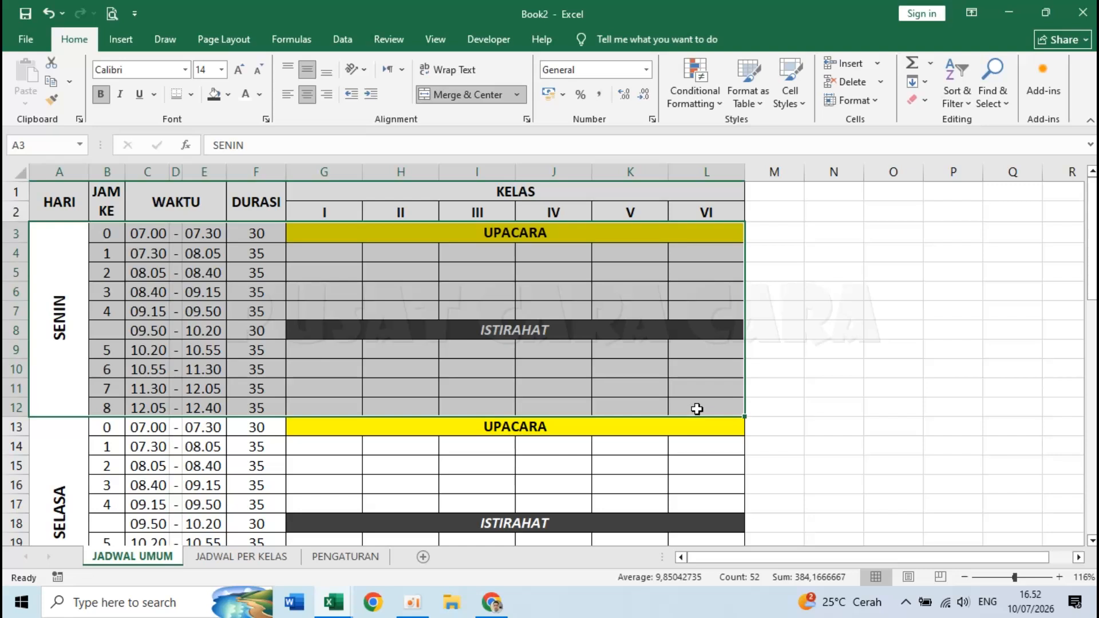
pyautogui.click(191, 95)
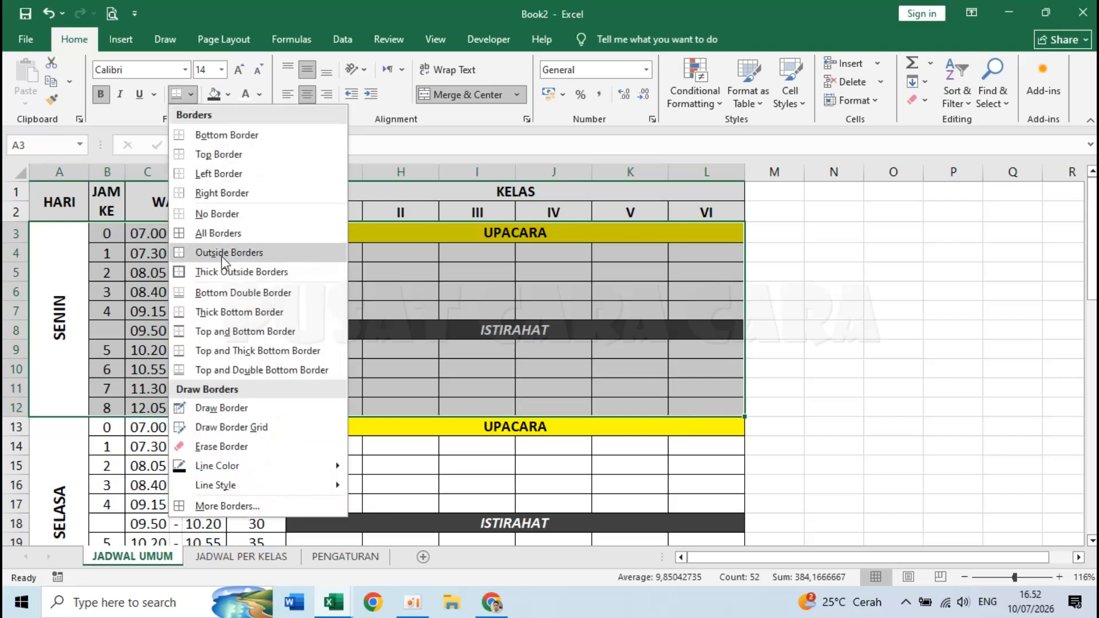
pyautogui.click(263, 314)
pyautogui.click(264, 313)
# - Add thick bottom borders under the SELASA and RABU blocks
pyautogui.scroll(-4, 264, 314)
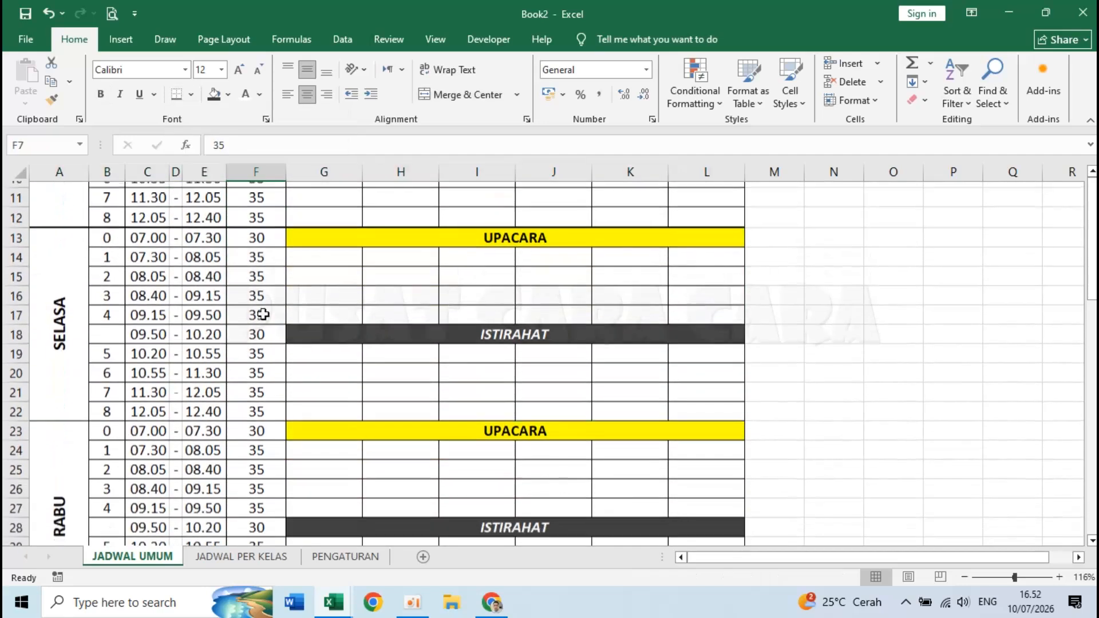
pyautogui.click(48, 281)
pyautogui.moveTo(48, 281); pyautogui.dragTo(715, 387)
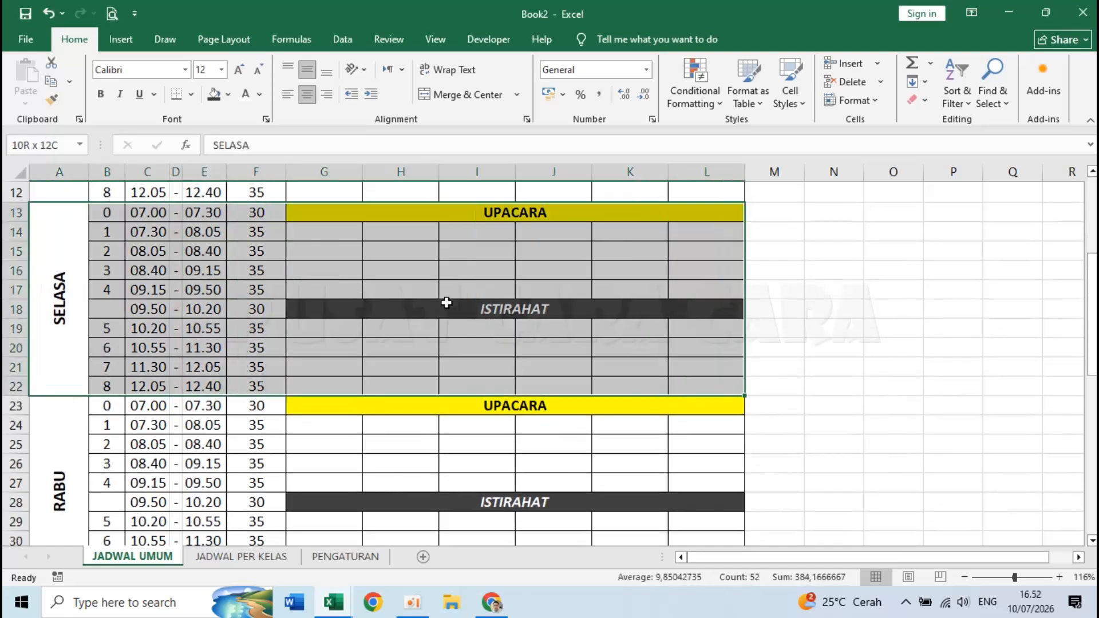
pyautogui.click(176, 95)
pyautogui.scroll(-2, 213, 339)
pyautogui.moveTo(66, 358); pyautogui.dragTo(633, 430)
pyautogui.click(171, 94)
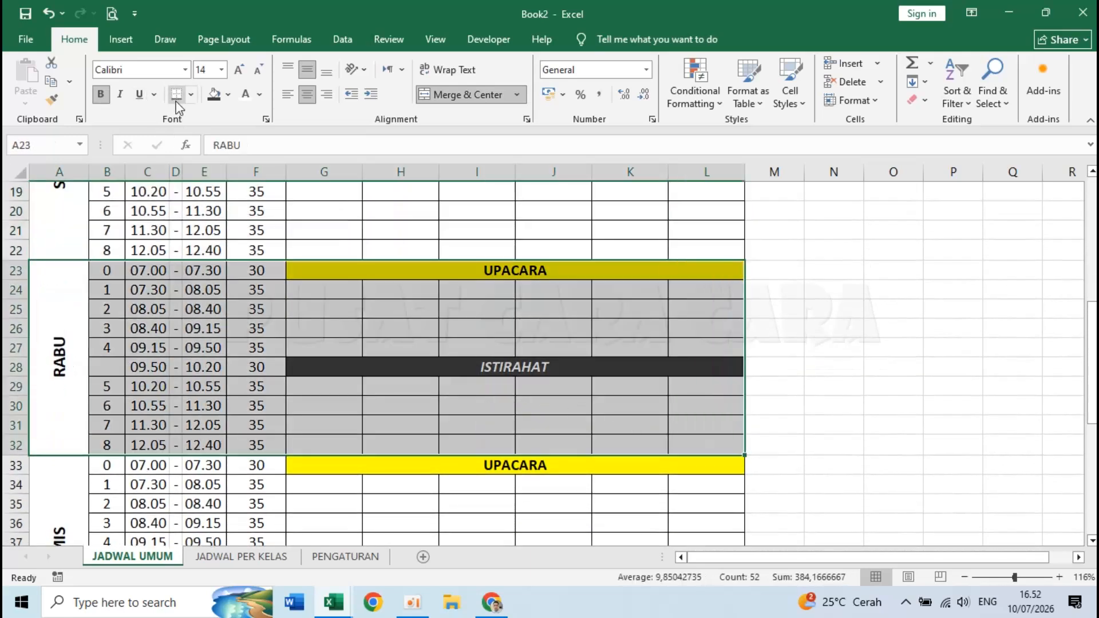
# - Add thick bottom borders under the KAMIS and JUM'AT blocks
pyautogui.scroll(-4, 75, 327)
pyautogui.moveTo(75, 326); pyautogui.dragTo(584, 376)
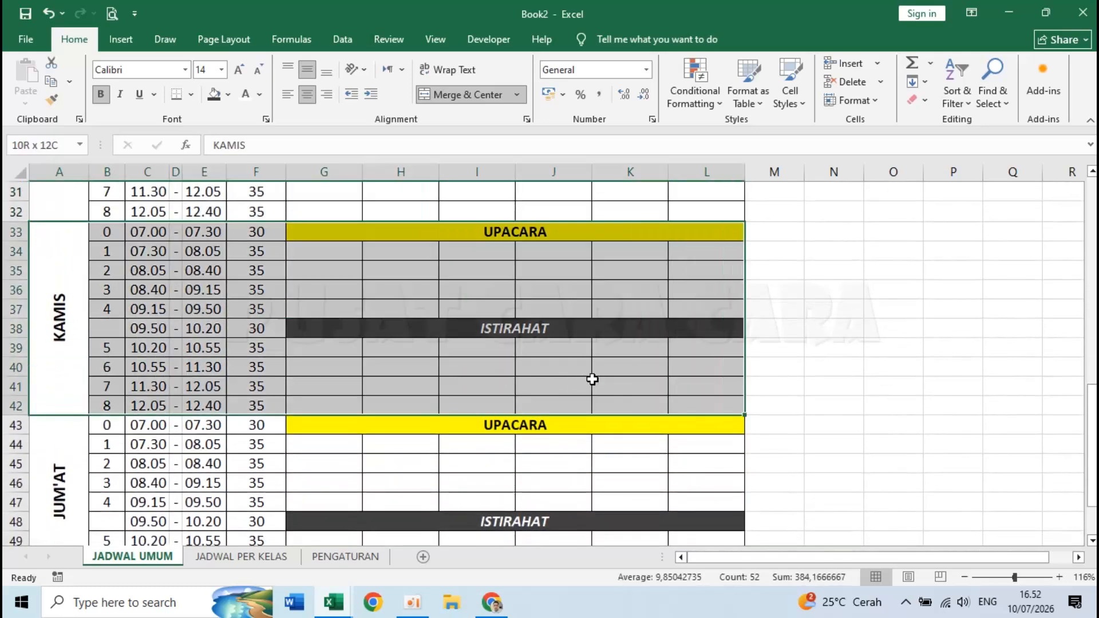
pyautogui.click(176, 95)
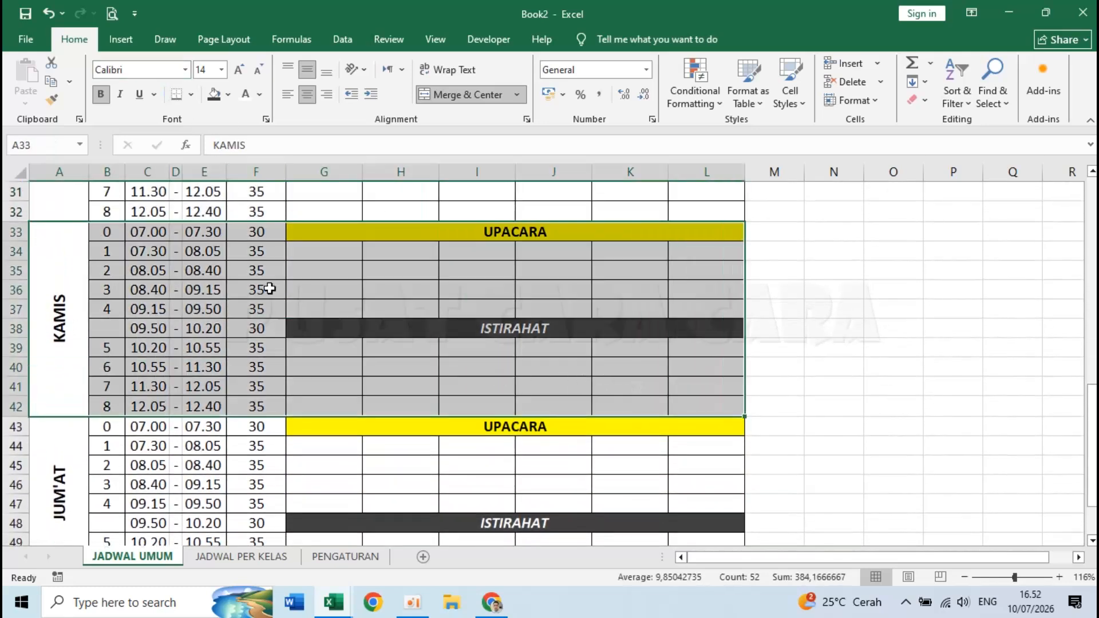
pyautogui.scroll(-4, 265, 287)
pyautogui.moveTo(76, 309); pyautogui.dragTo(586, 326)
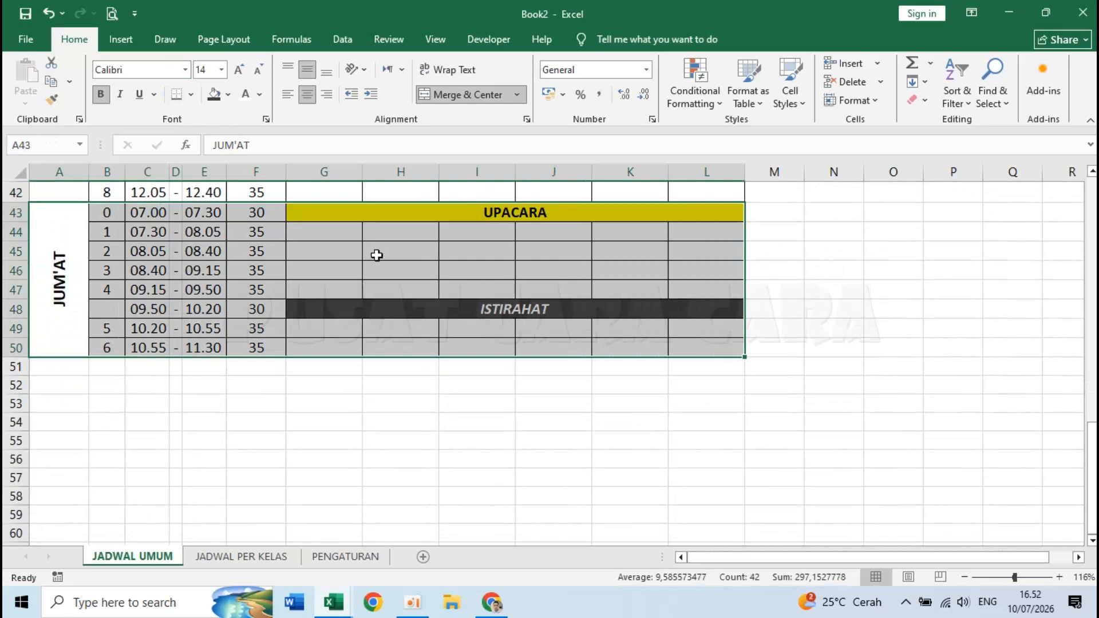
pyautogui.click(176, 97)
pyautogui.click(327, 298)
# - Clear the selection and bring up the Jadwal Pelajaran SD workbook for reference
pyautogui.scroll(4, 328, 298)
pyautogui.scroll(9, 328, 297)
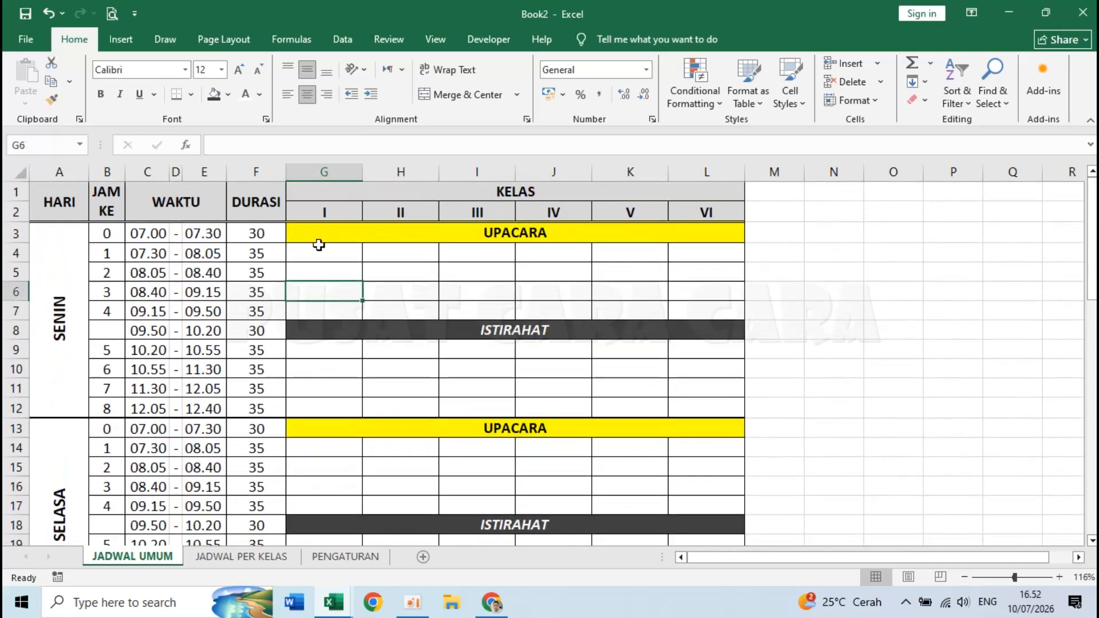
pyautogui.click(319, 251)
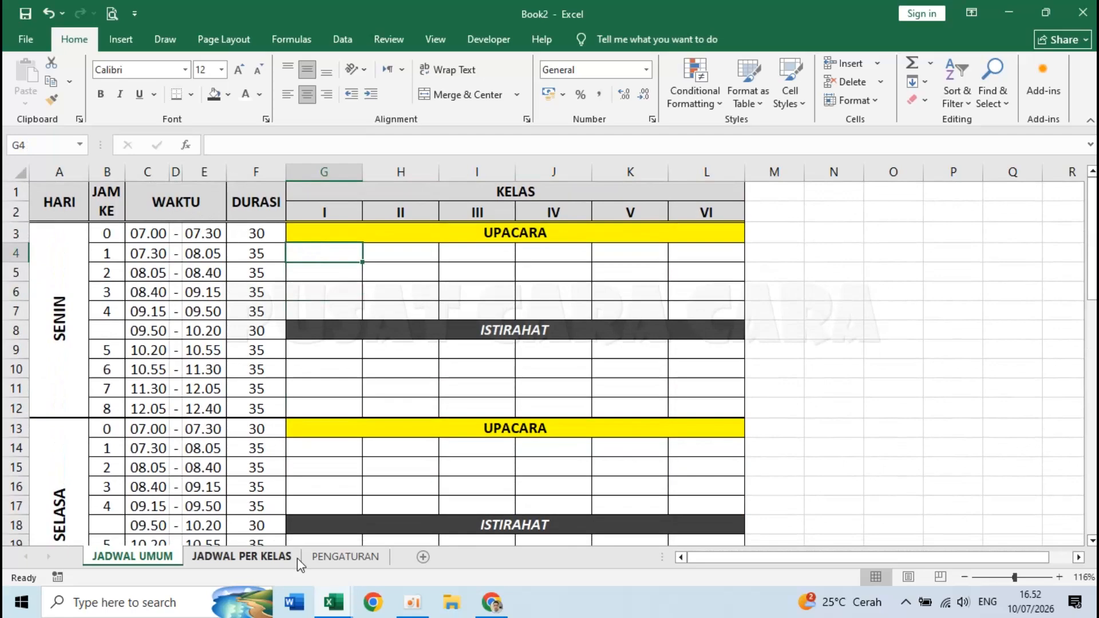
pyautogui.click(337, 601)
pyautogui.click(233, 532)
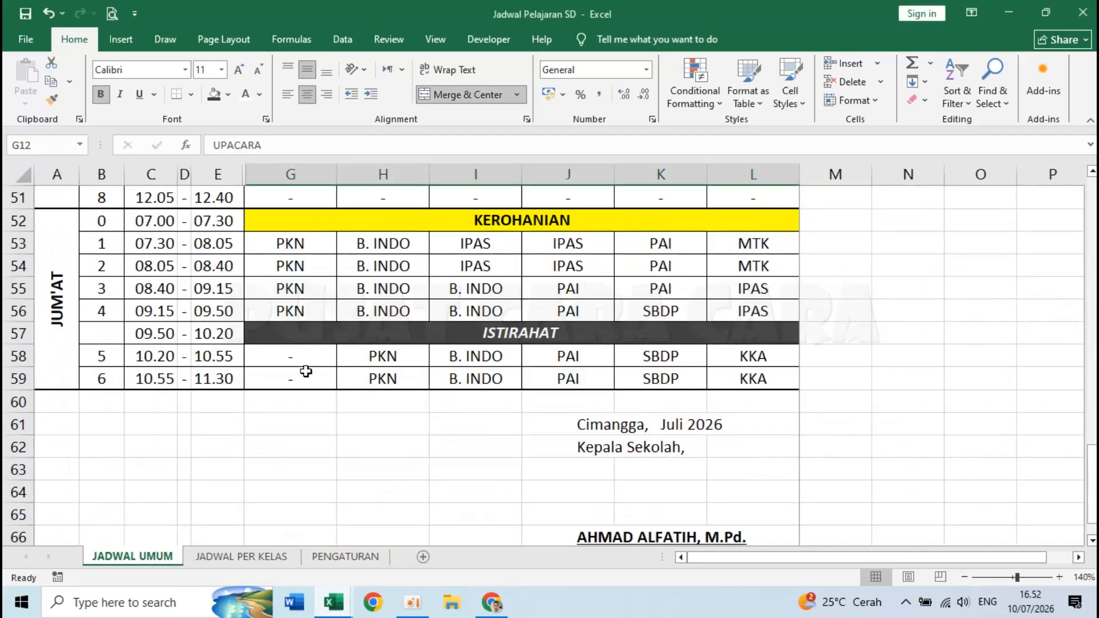
pyautogui.scroll(17, 321, 286)
pyautogui.click(335, 196)
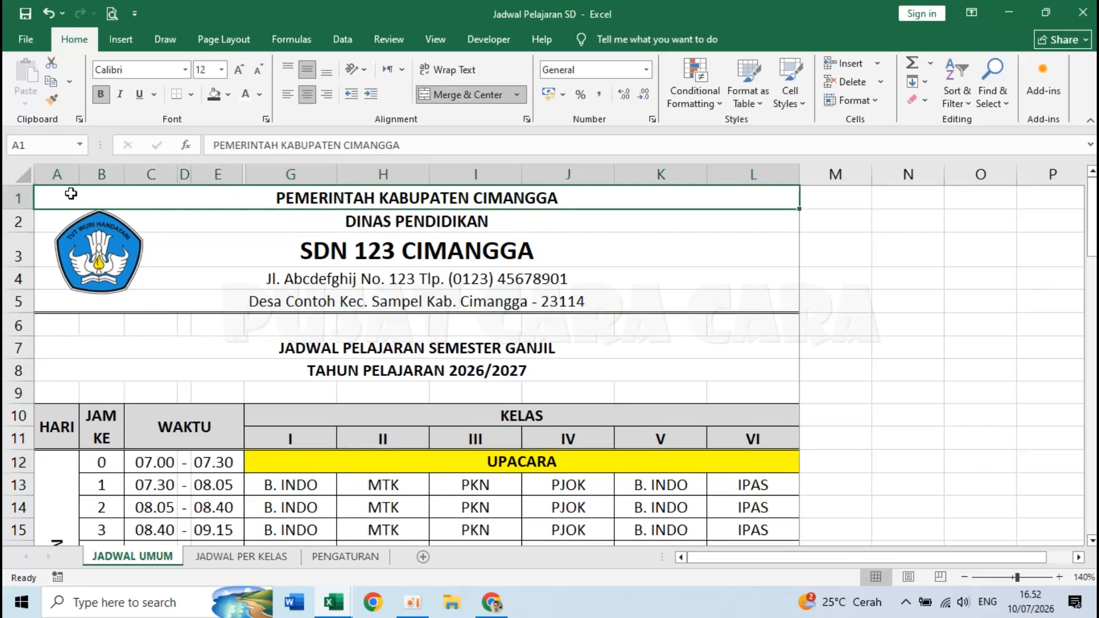
pyautogui.click(343, 300)
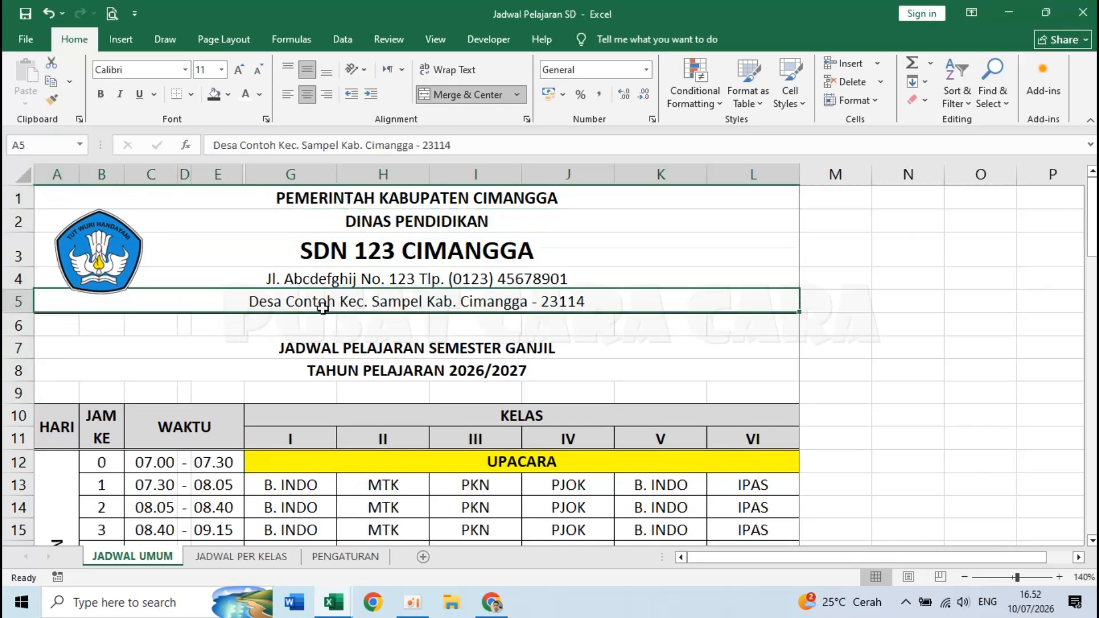
pyautogui.press('Down')
pyautogui.press('Down')
pyautogui.press('Down')
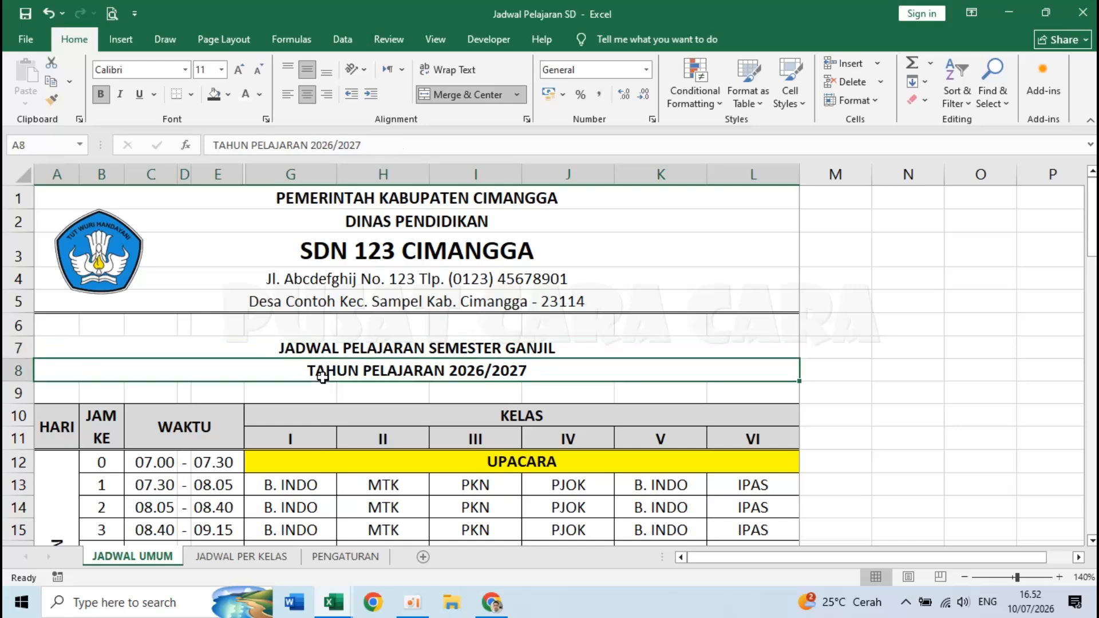
pyautogui.moveTo(343, 605)
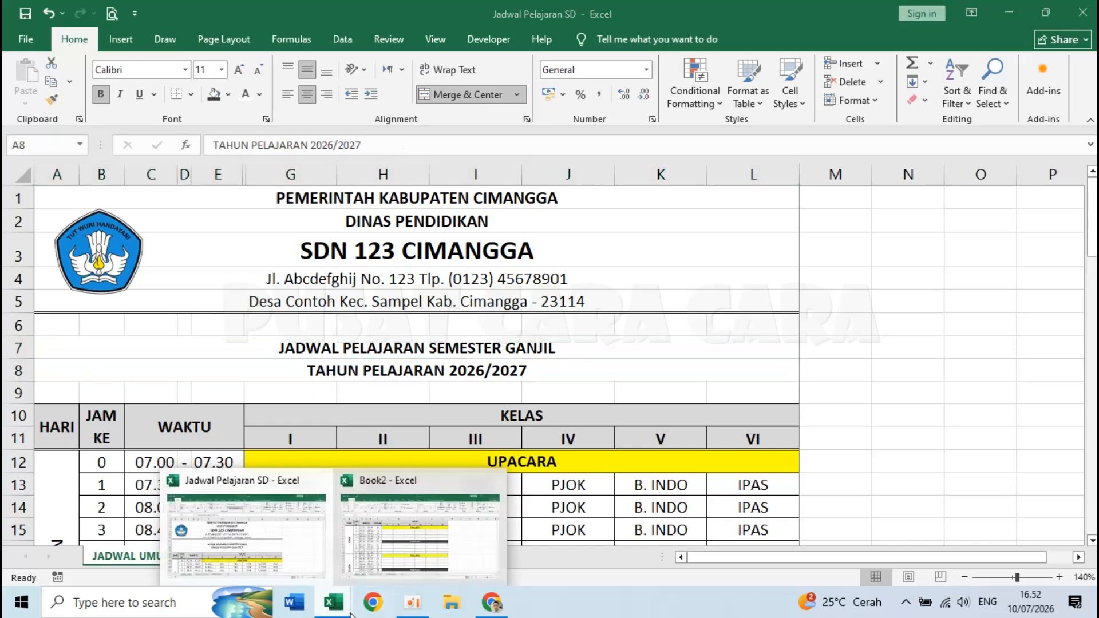
# - Back in Book2, insert blank rows above row 1 so the timetable starts at row 10
pyautogui.click(389, 518)
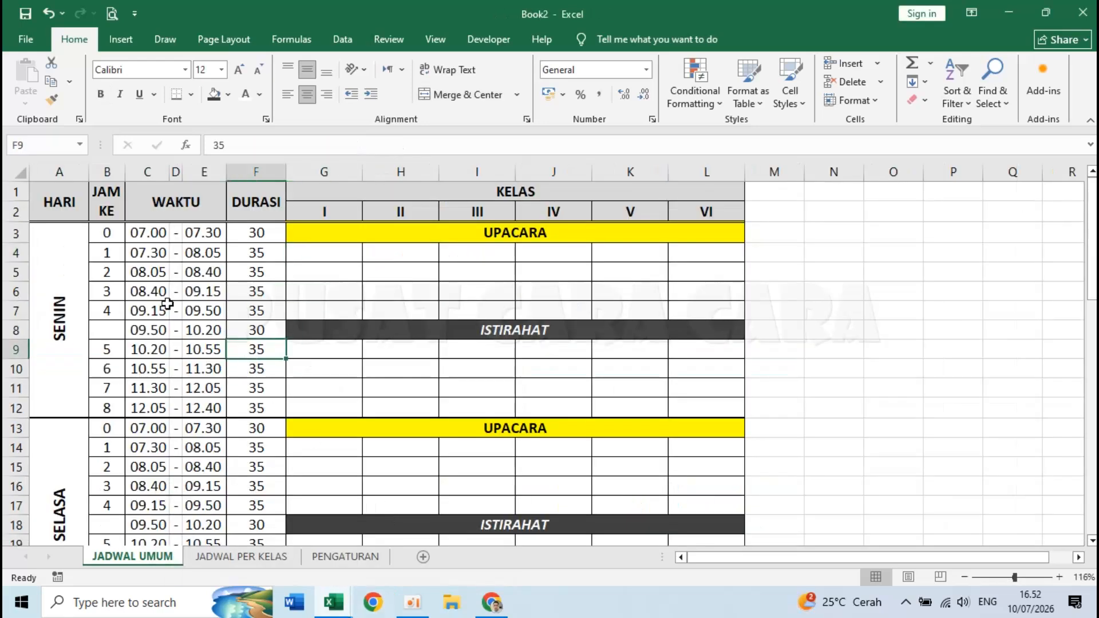
pyautogui.rightClick(13, 192)
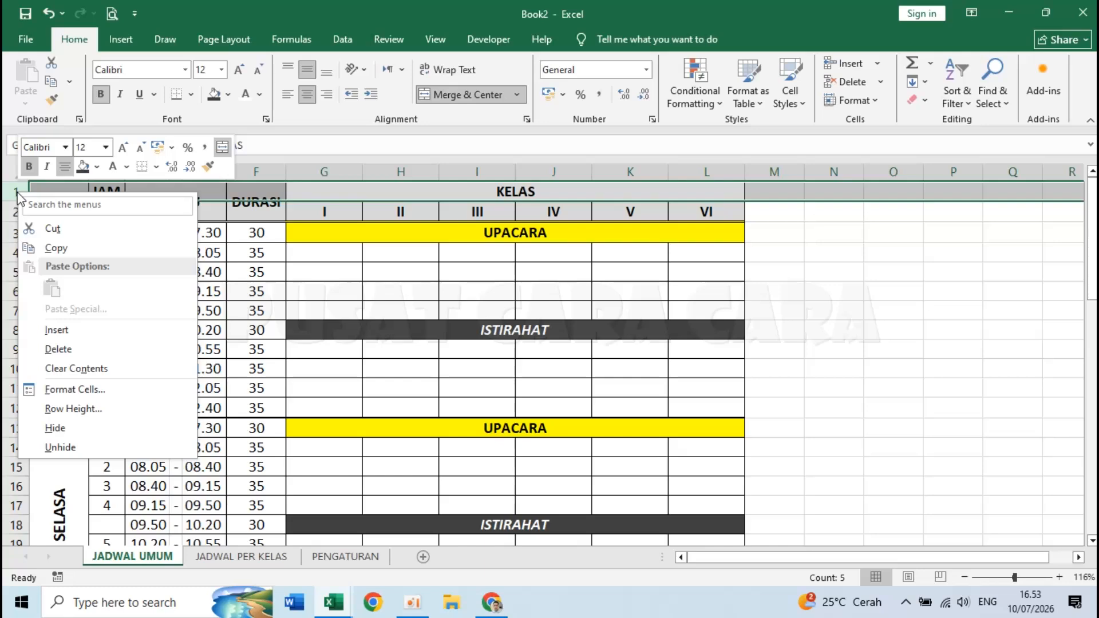
pyautogui.click(95, 330)
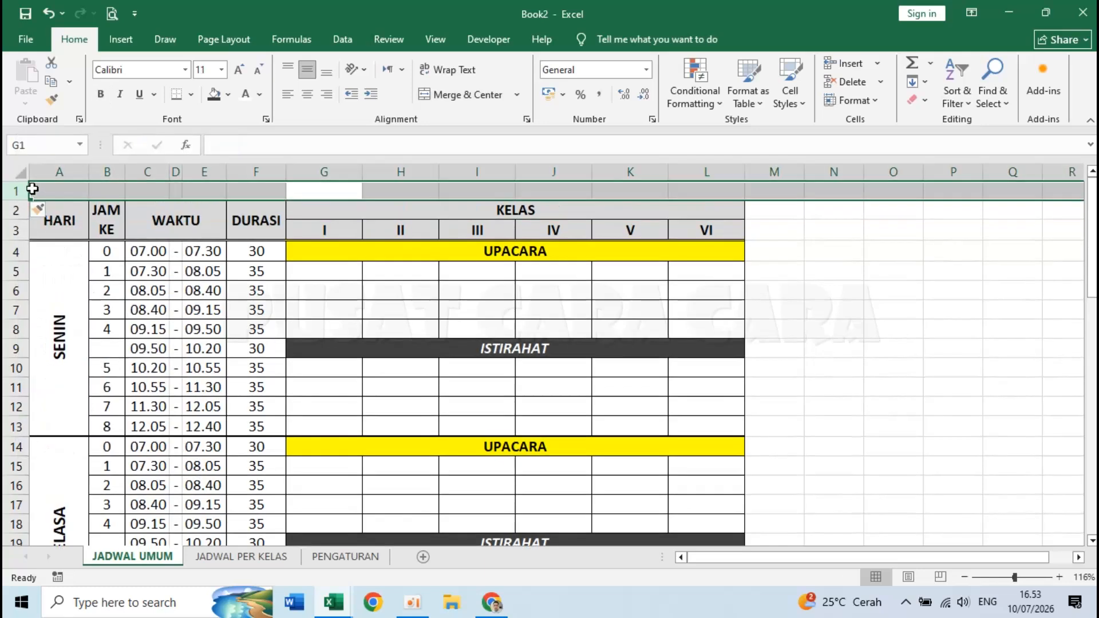
pyautogui.rightClick(13, 192)
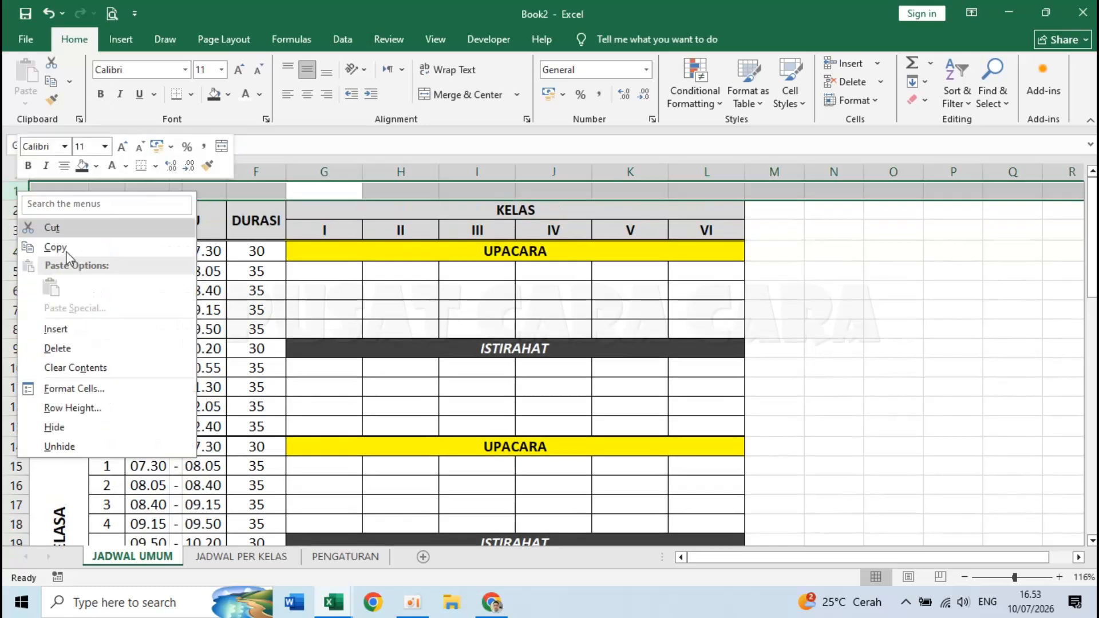
pyautogui.click(95, 325)
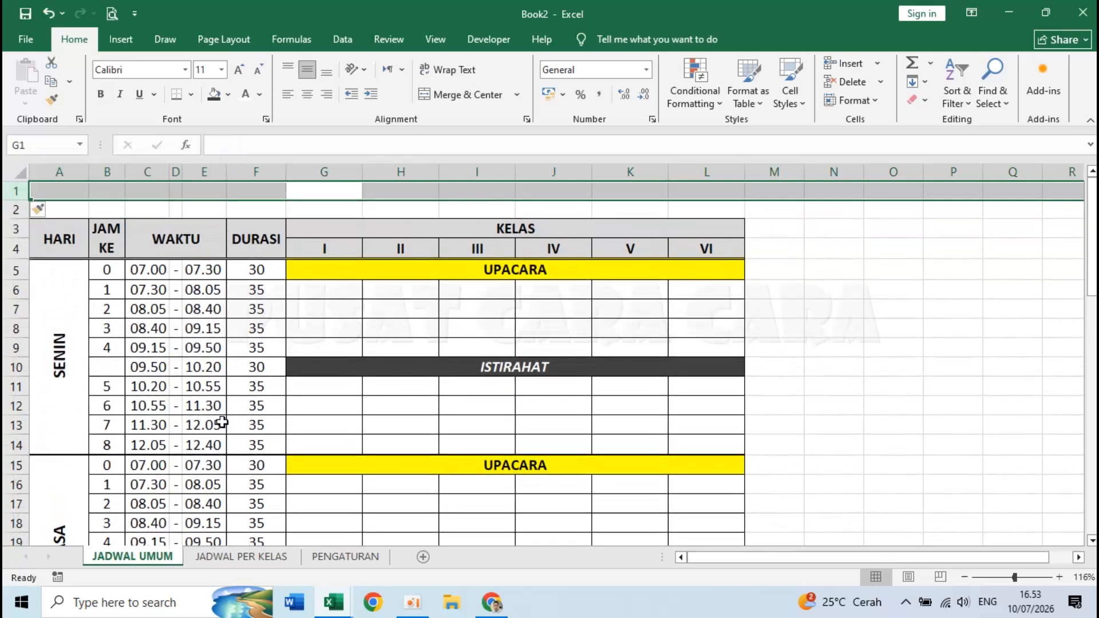
pyautogui.press('F4')
pyautogui.press('F4')
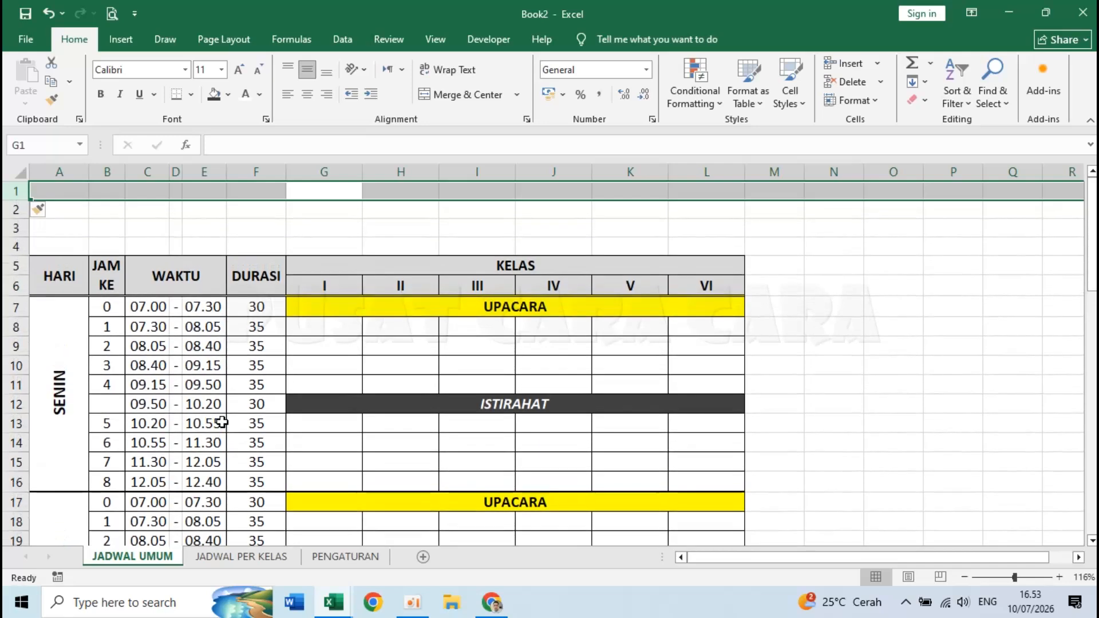
pyautogui.press('F4')
pyautogui.press('F4')
pyautogui.press('F4')
pyautogui.press('F4')
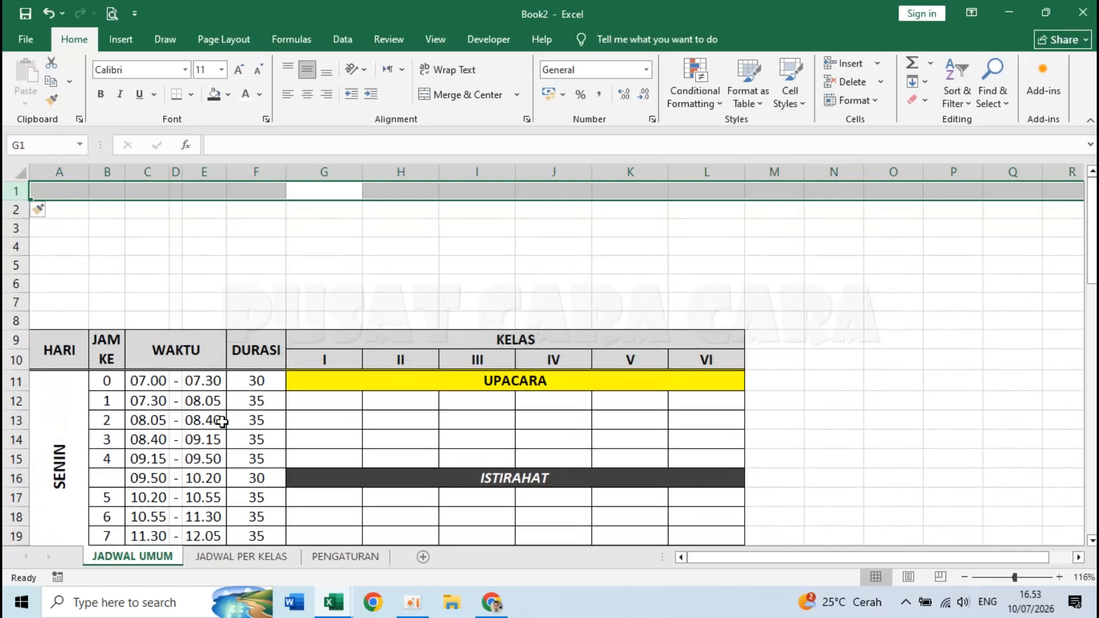
pyautogui.press('F4')
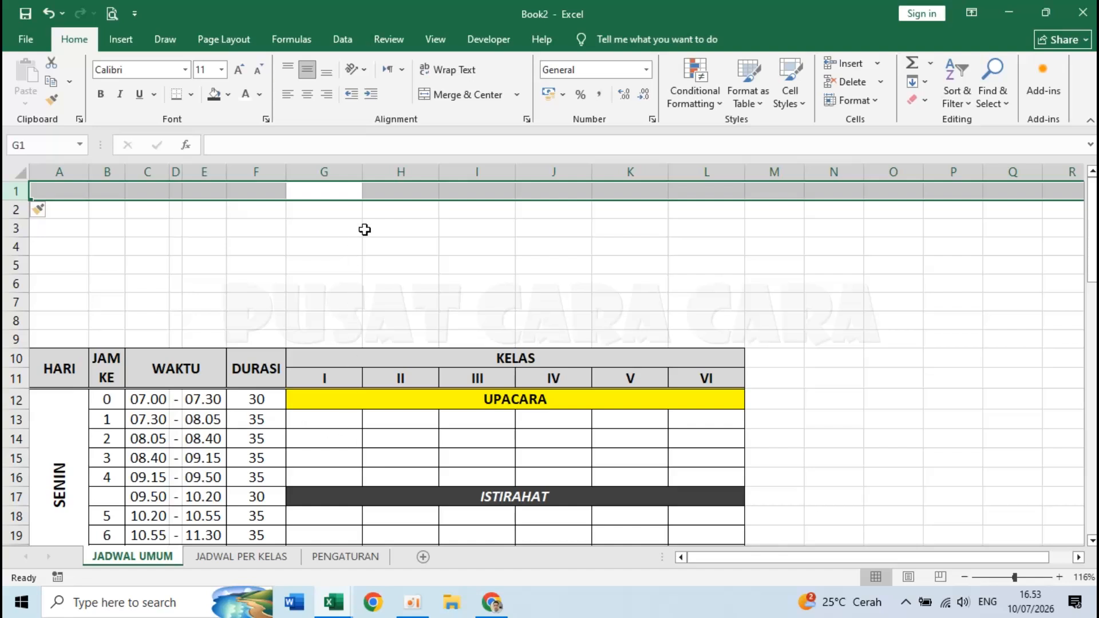
pyautogui.click(177, 246)
pyautogui.click(68, 194)
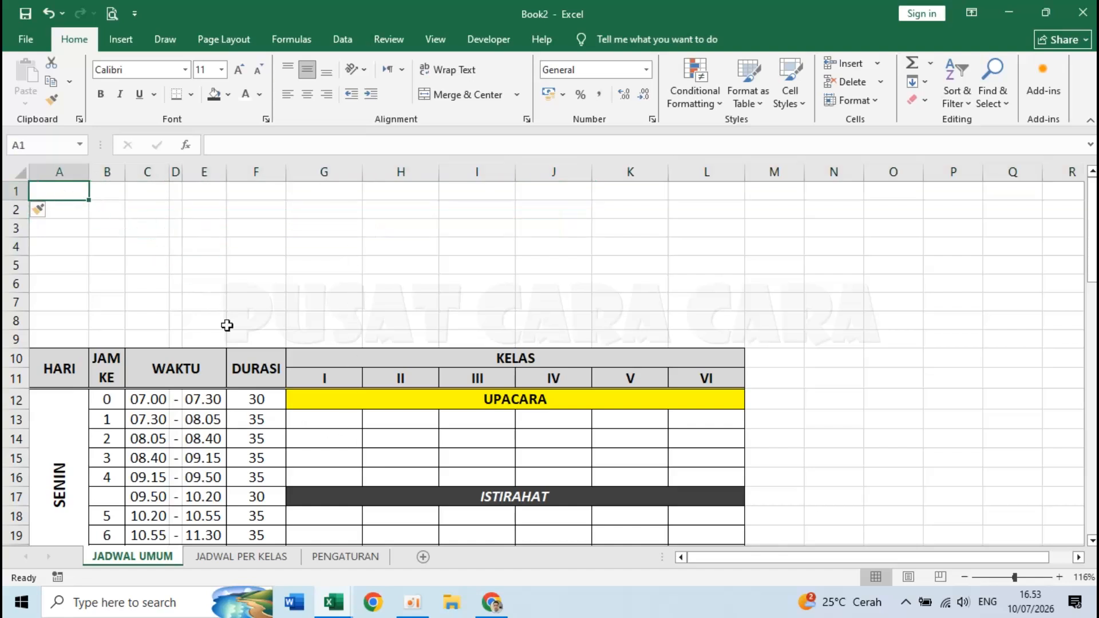
# - Enter the header lines PEMERINTAH KABUPATEN CIMANGGA and DINAS PENDIDIKAN
pyautogui.write('P')
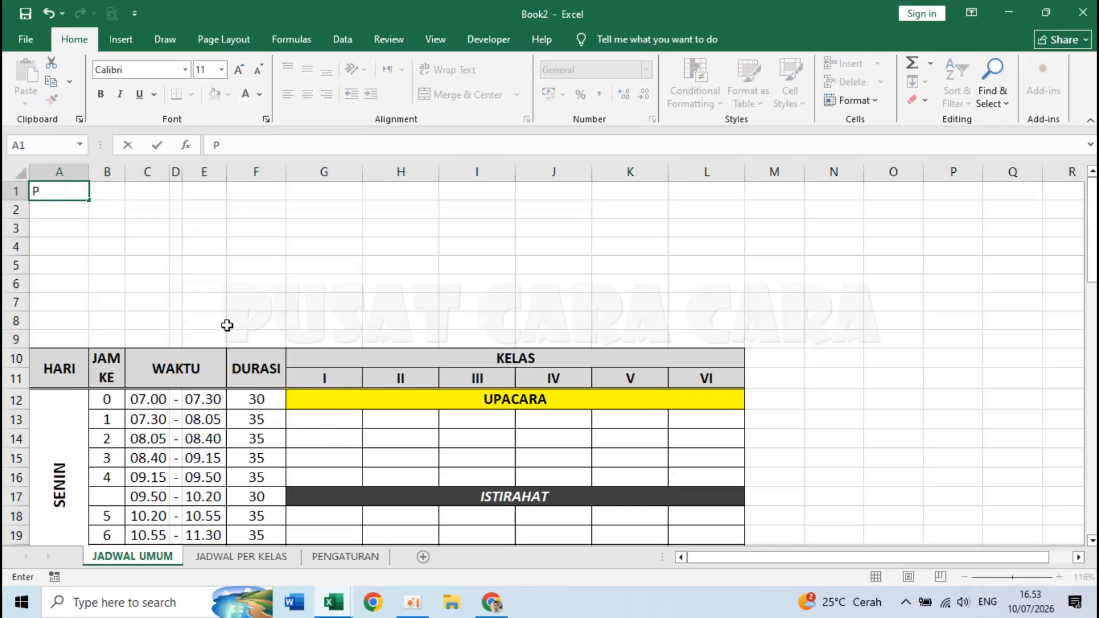
pyautogui.write('EMERINTAH KABU')
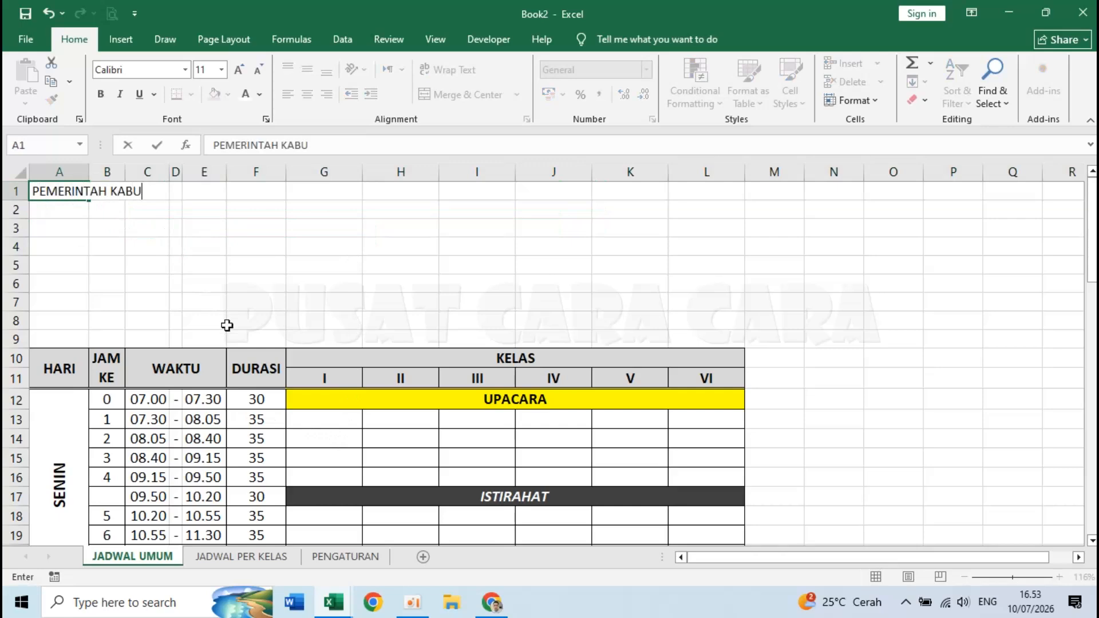
pyautogui.write('PATEN')
pyautogui.press('F2')
pyautogui.write('CIMANGGA')
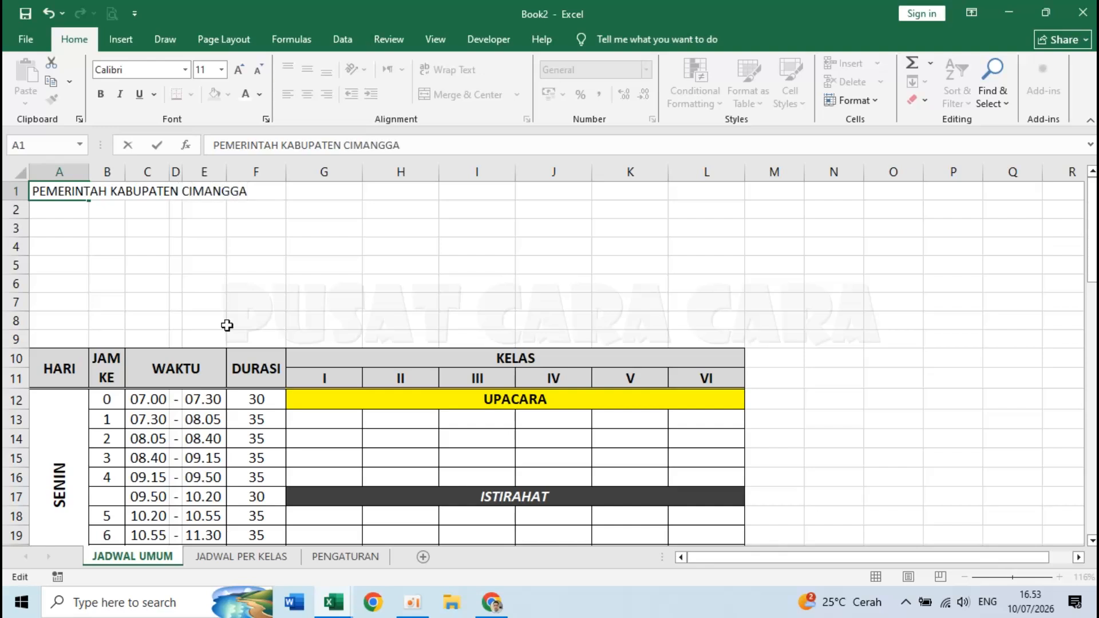
pyautogui.press('Return')
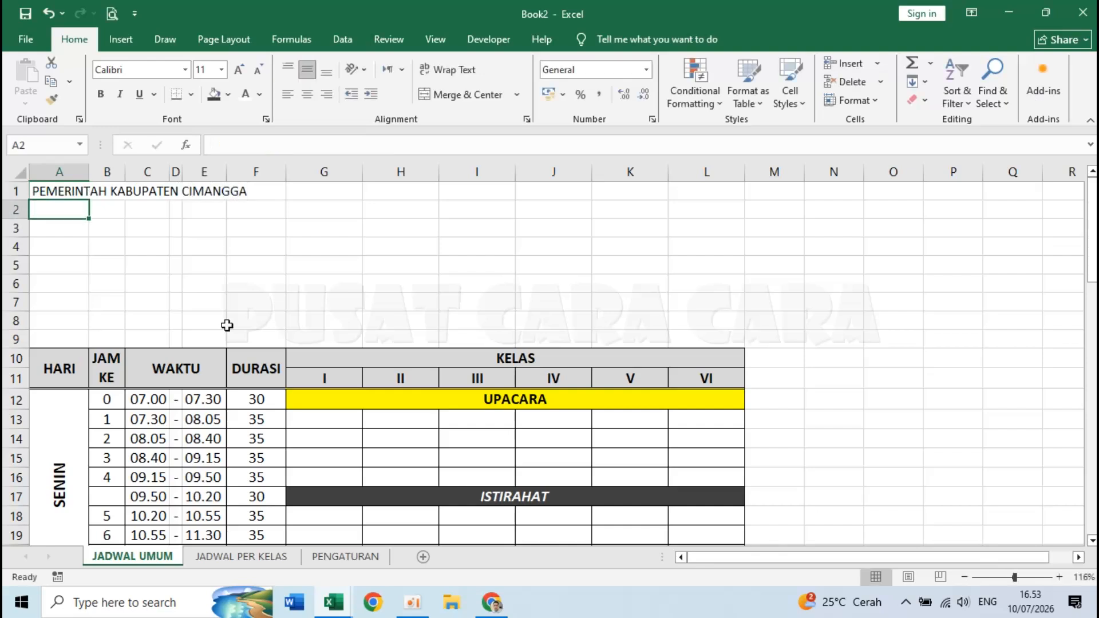
pyautogui.write('DINAS PENDIDIKAN')
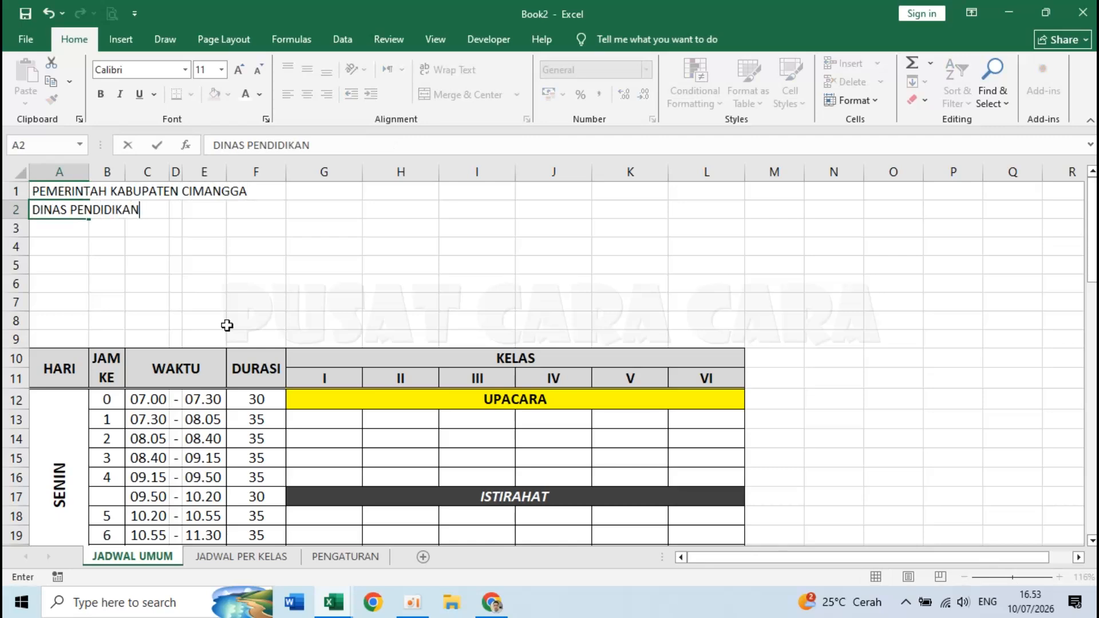
pyautogui.press('Return')
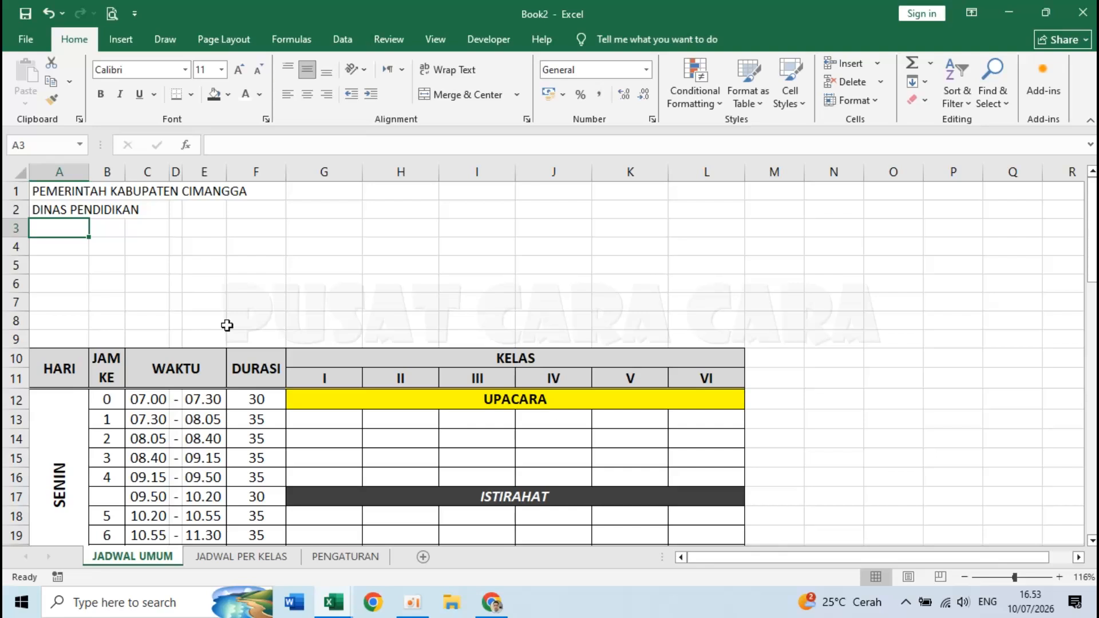
# - Enter the school name SDN 123 CIMANGGA followed by its street/phone and village/district address lines
pyautogui.write('SDN 123 CIMANGGA')
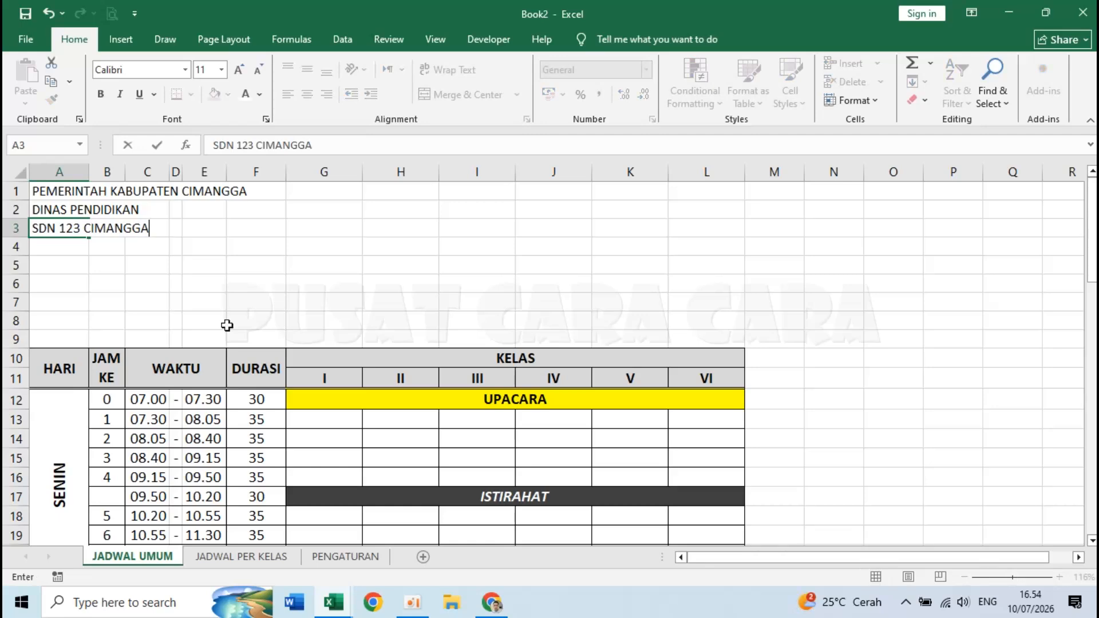
pyautogui.press('Return')
pyautogui.write('Jl')
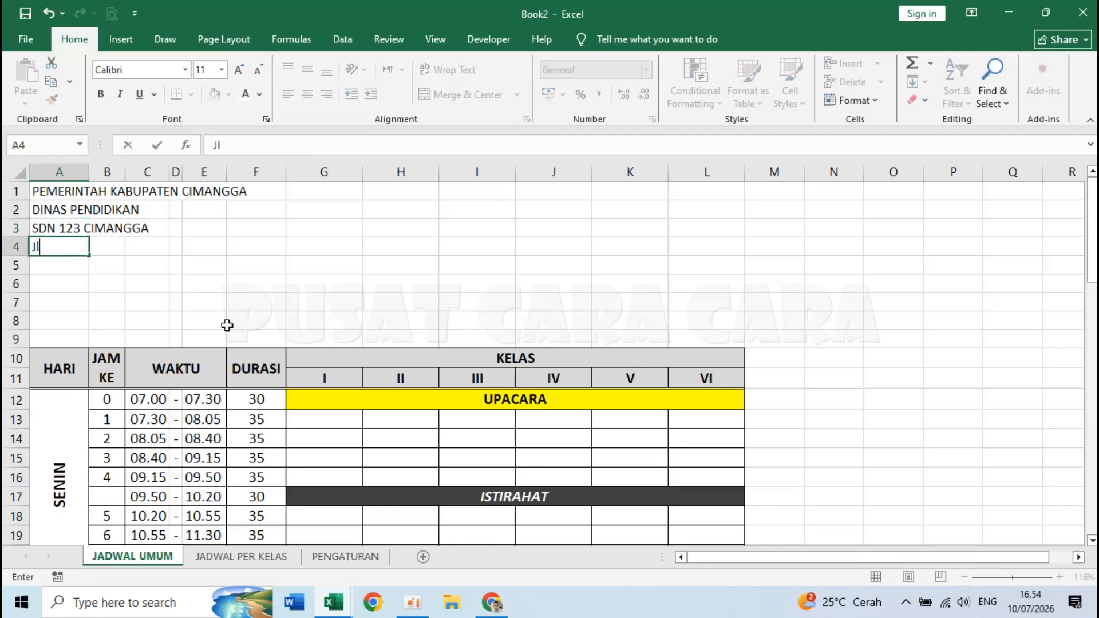
pyautogui.write('. Abcdefghij')
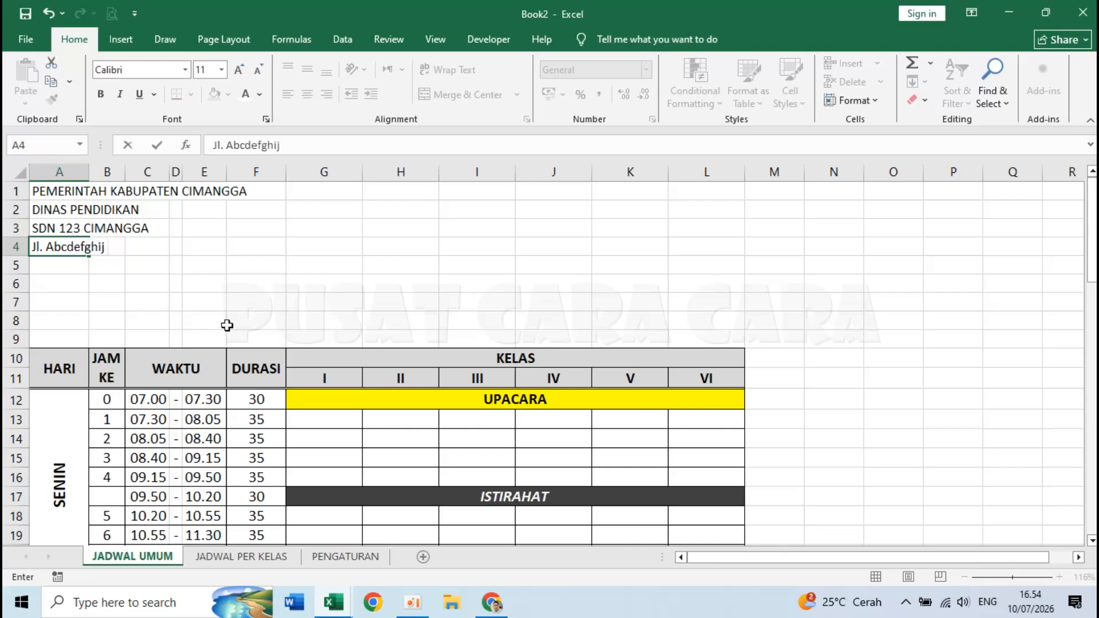
pyautogui.write(' No. 123 Tlp.')
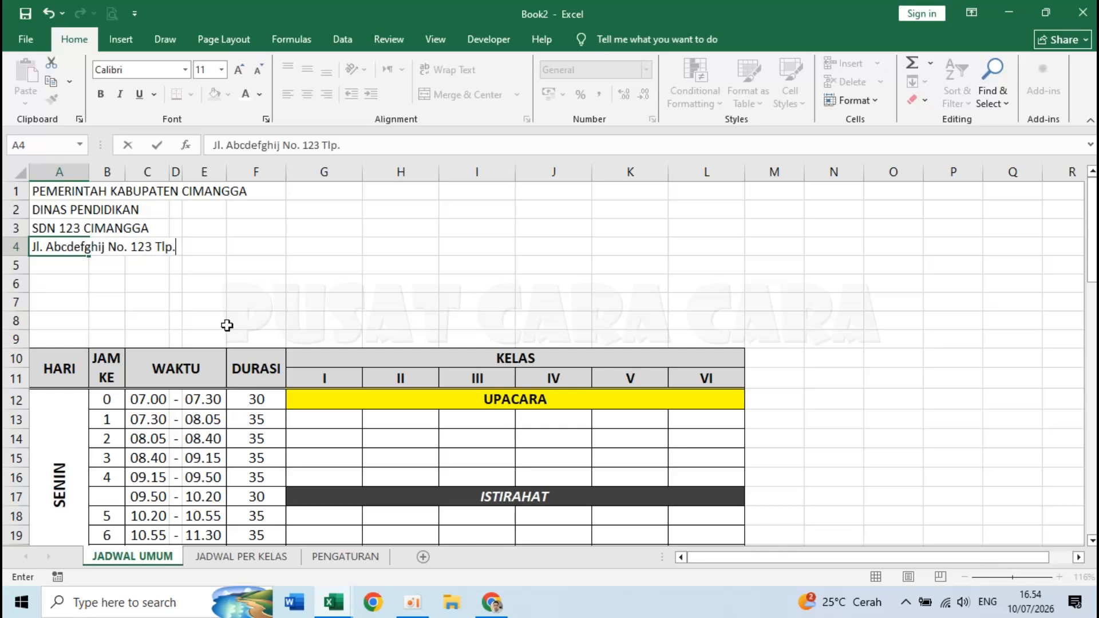
pyautogui.write(' (12')
pyautogui.write('23')
pyautogui.write(') 0123123')
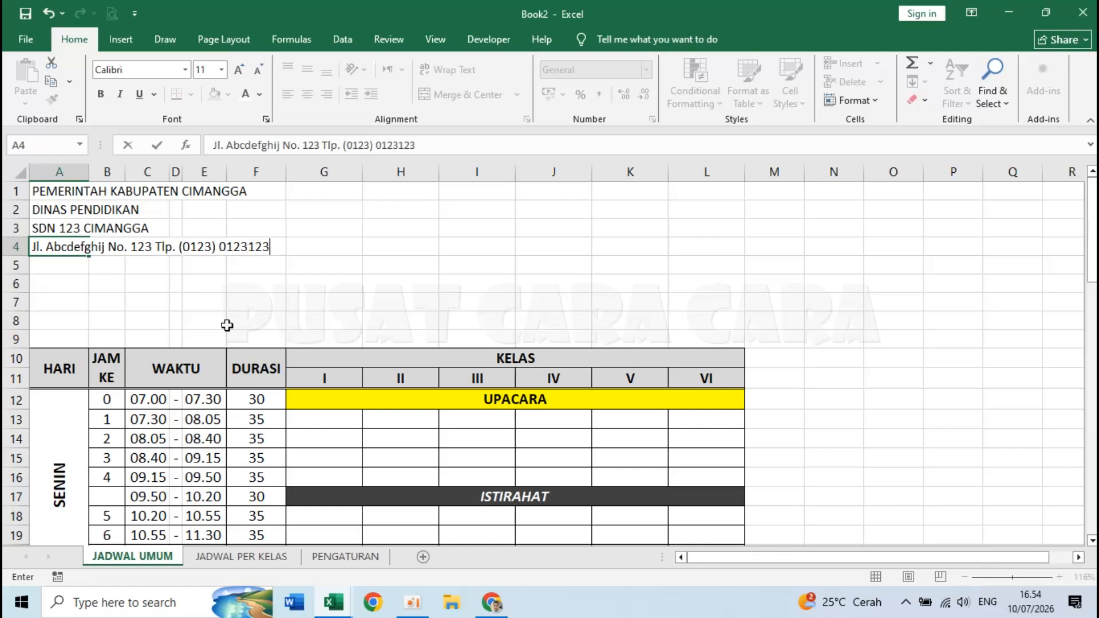
pyautogui.press('Return')
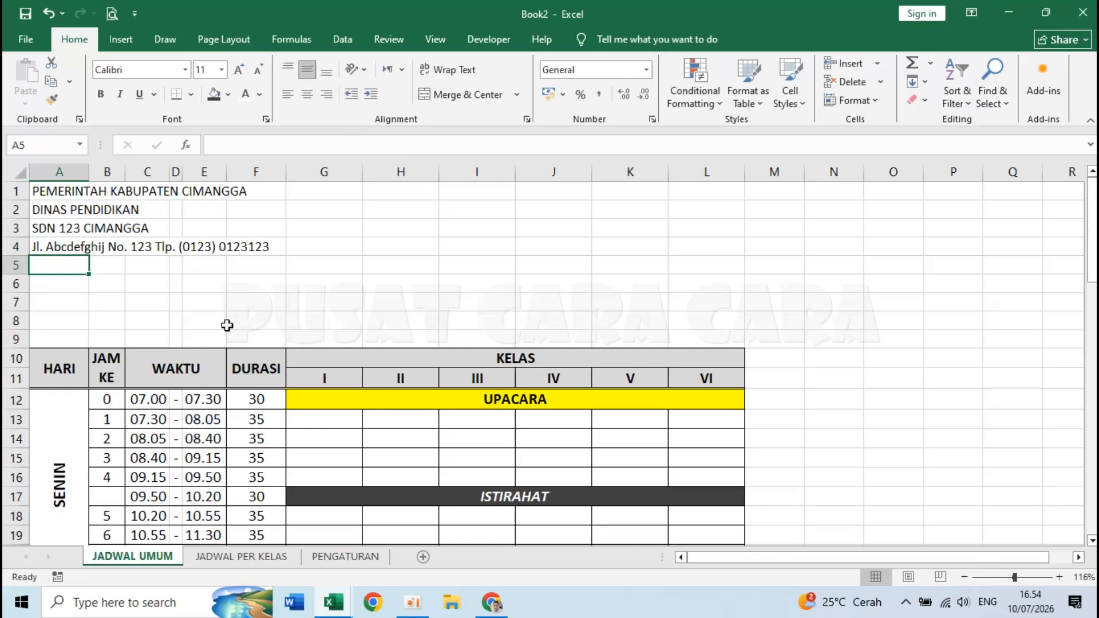
pyautogui.write('Desa Contoh Kec')
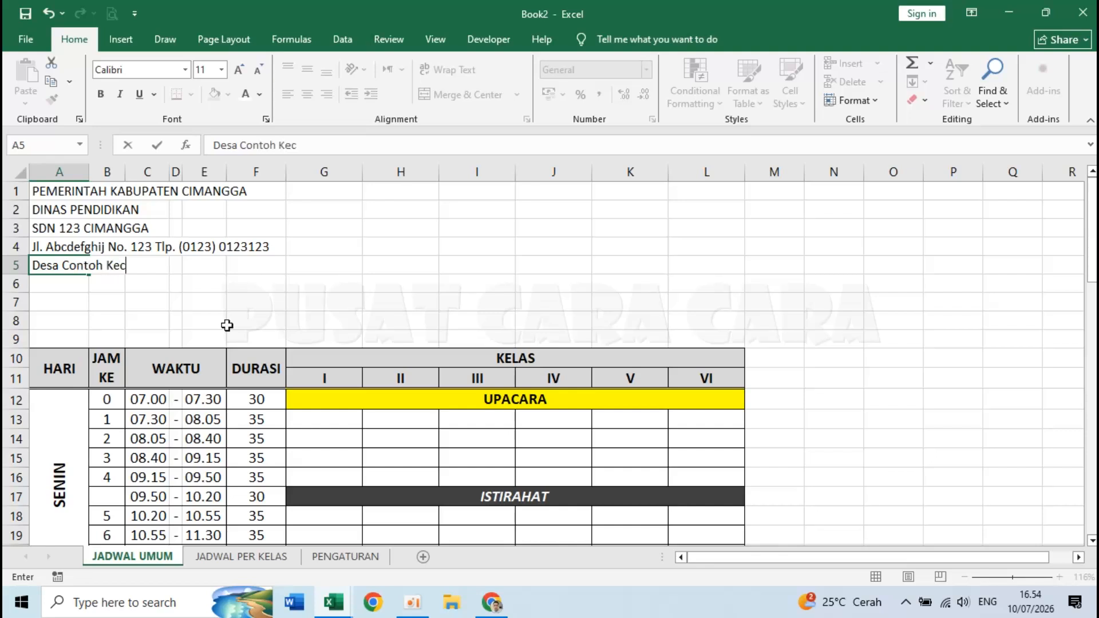
pyautogui.write('. Sampel Kab. Cimangga')
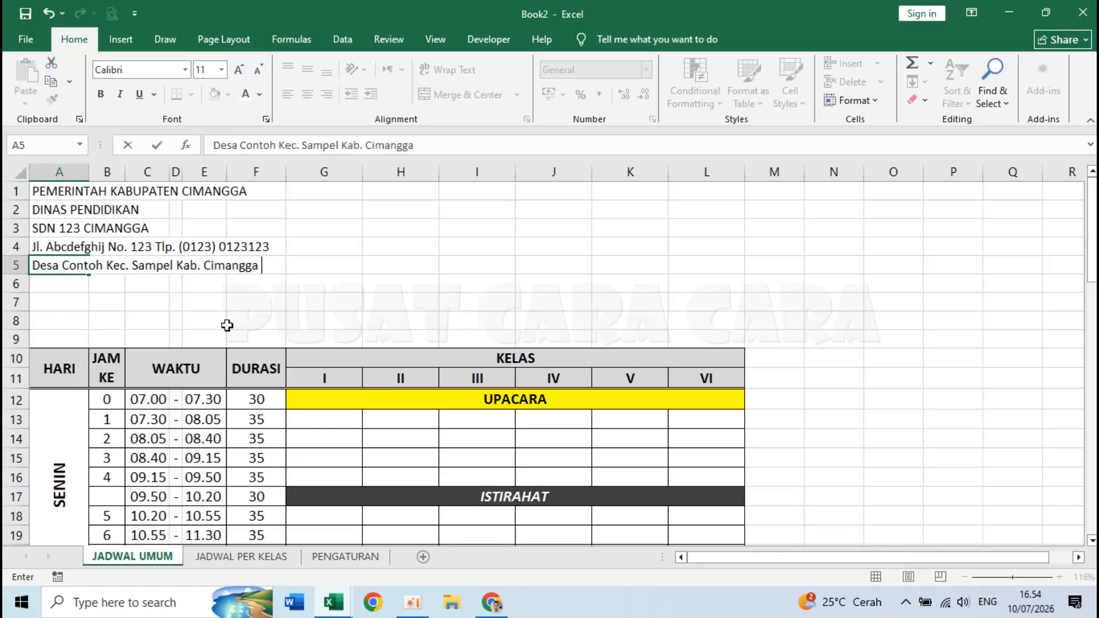
pyautogui.write(' - 23456')
pyautogui.press('Return')
# - Add the titles JADWAL PELAJARAN SEMESTER GANJIL and TAHUN PELAJARAN 2026/2027
pyautogui.click(73, 310)
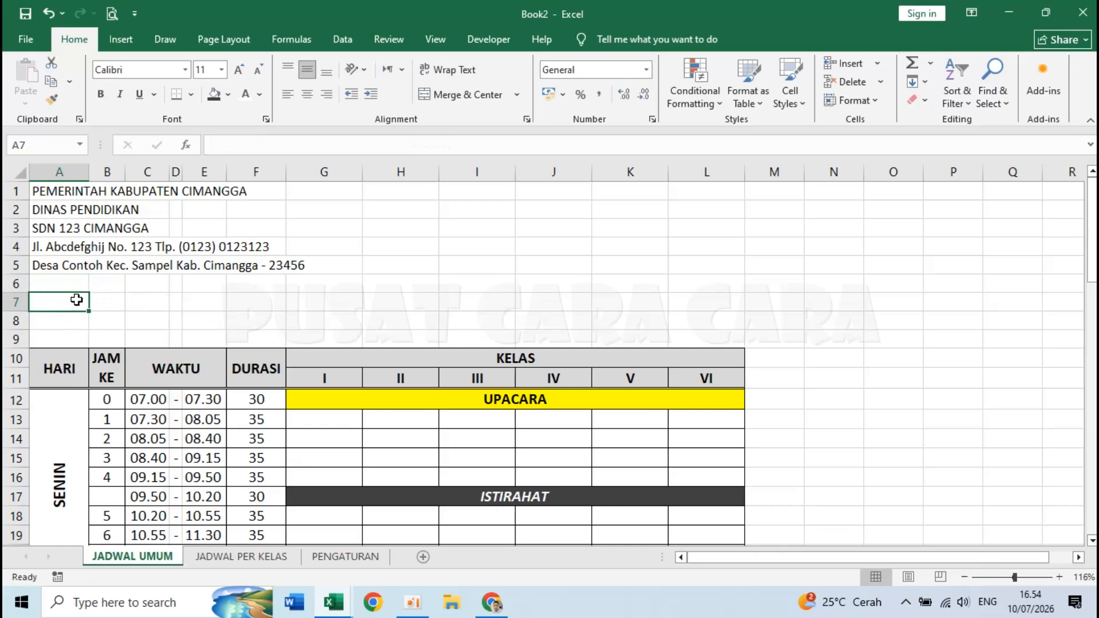
pyautogui.write('j')
pyautogui.write('JADWAL PELAJARA')
pyautogui.write('N SEMESTER GANJIL')
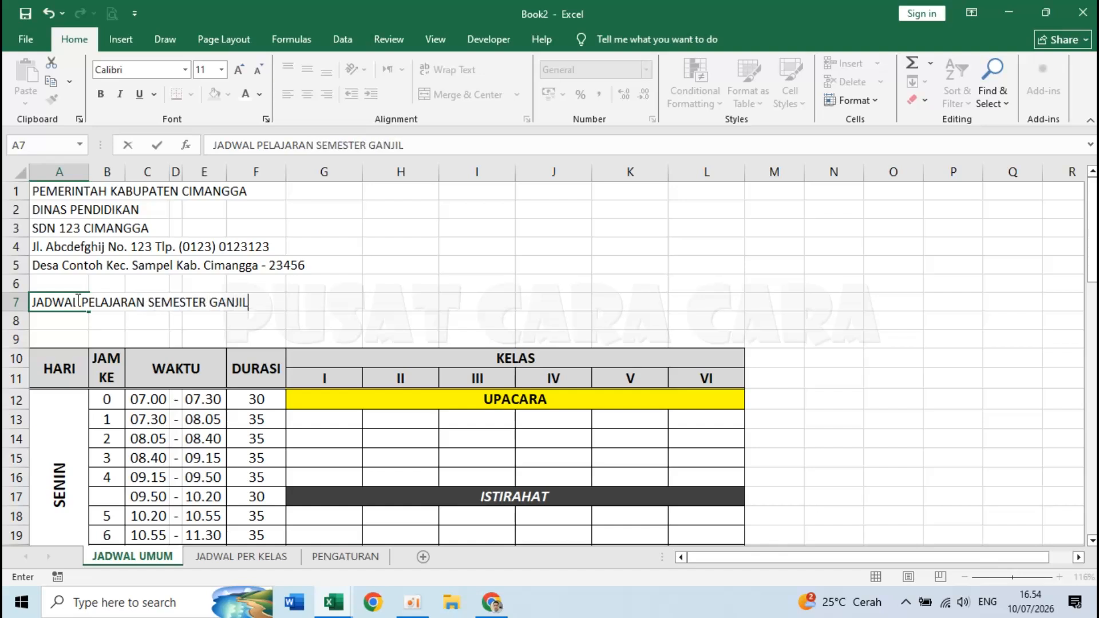
pyautogui.press('Return')
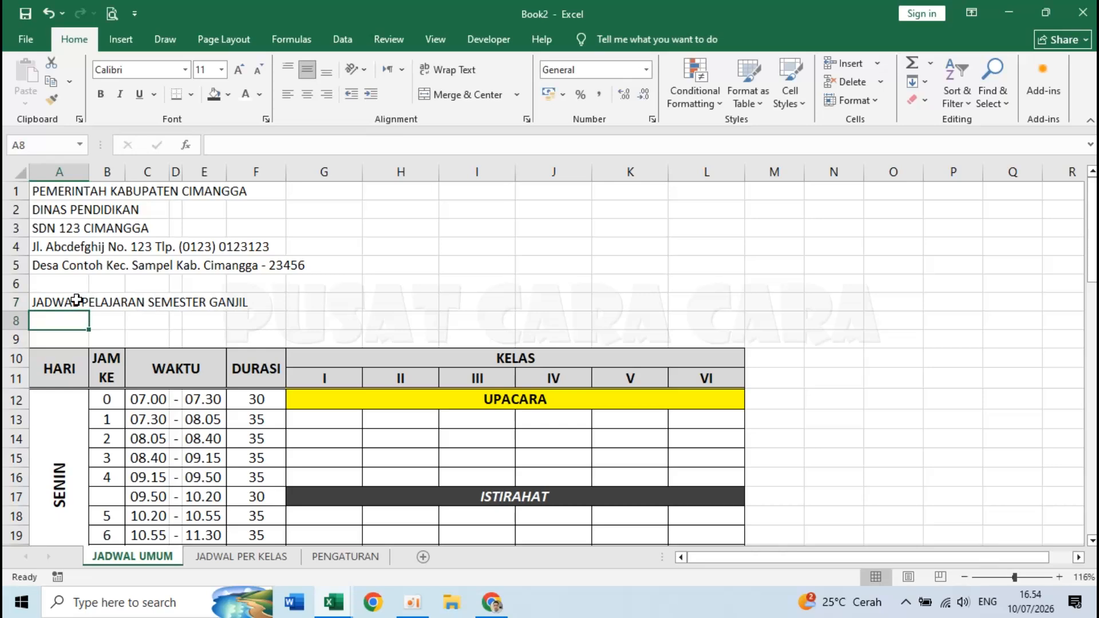
pyautogui.write('TAHUN PELAJARAN ')
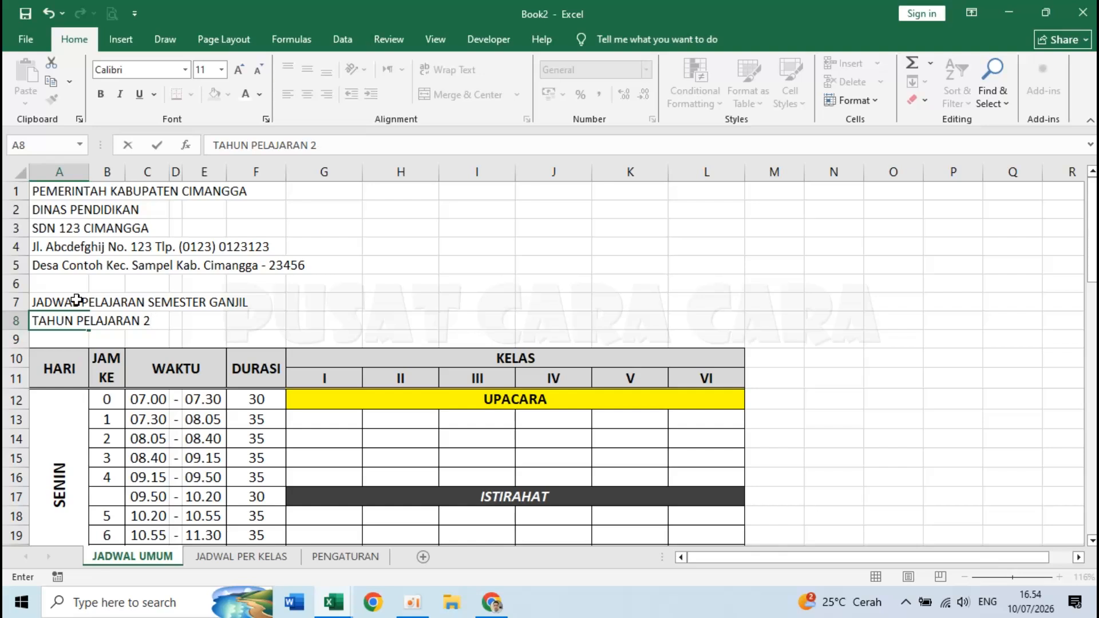
pyautogui.write('2026/2027')
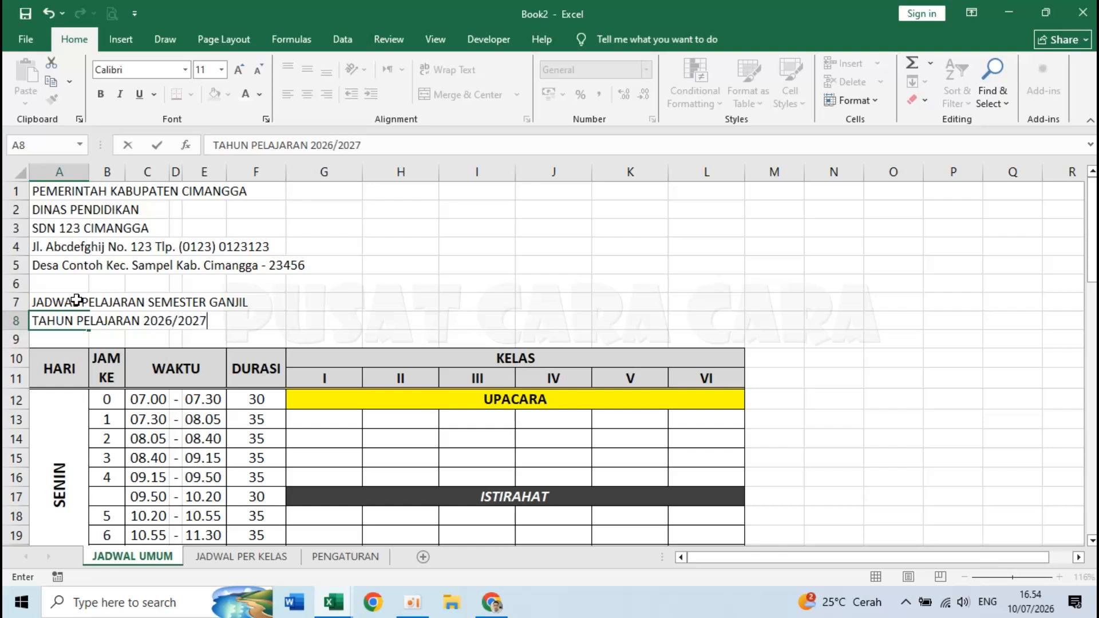
pyautogui.press('Return')
pyautogui.click(255, 320)
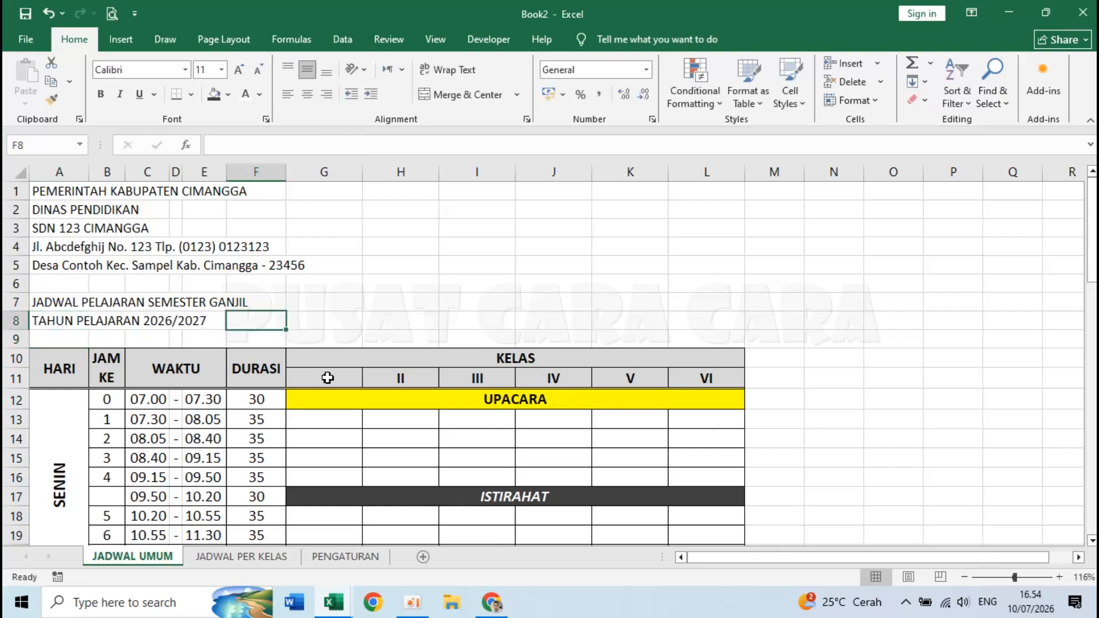
# - Merge and centre row 1 across A:L, then copy that layout down to rows 2–8
pyautogui.click(204, 228)
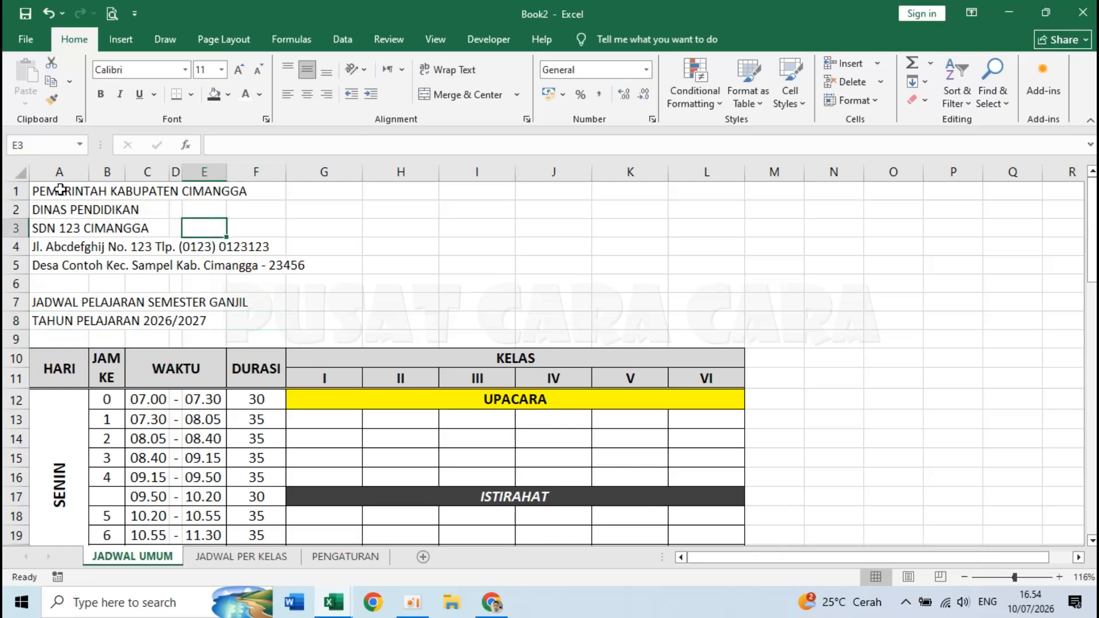
pyautogui.moveTo(53, 189); pyautogui.dragTo(700, 188)
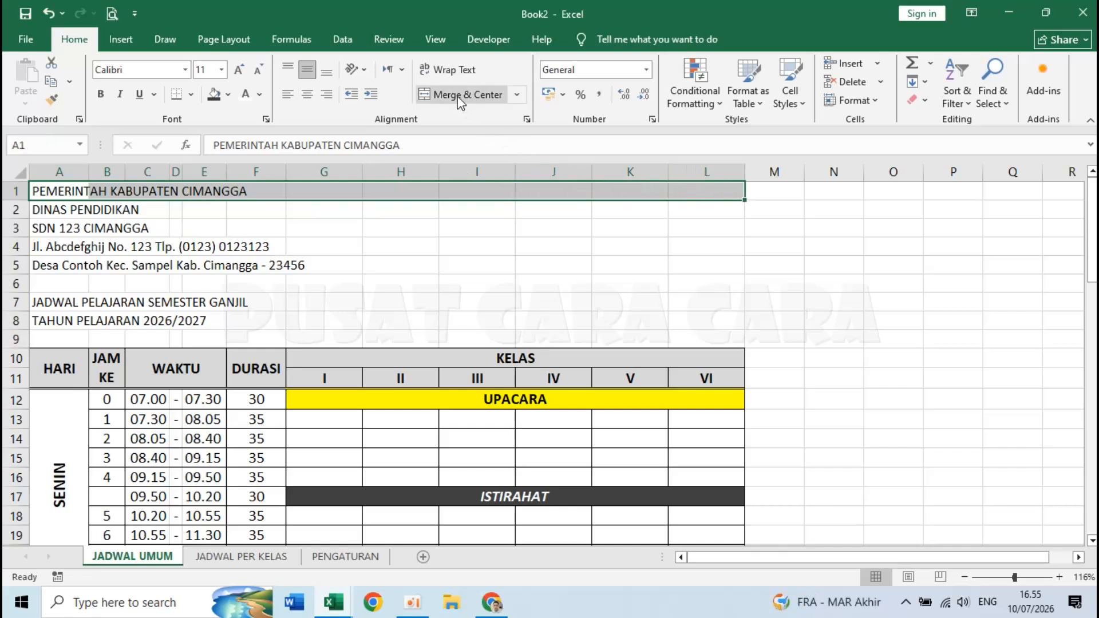
pyautogui.click(481, 95)
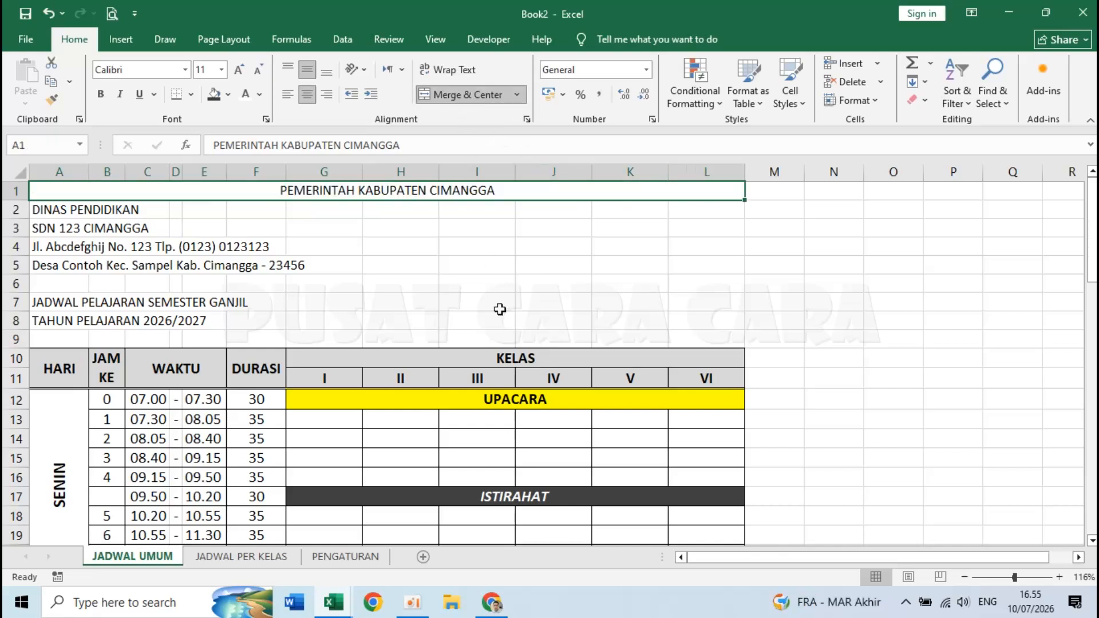
pyautogui.click(54, 205)
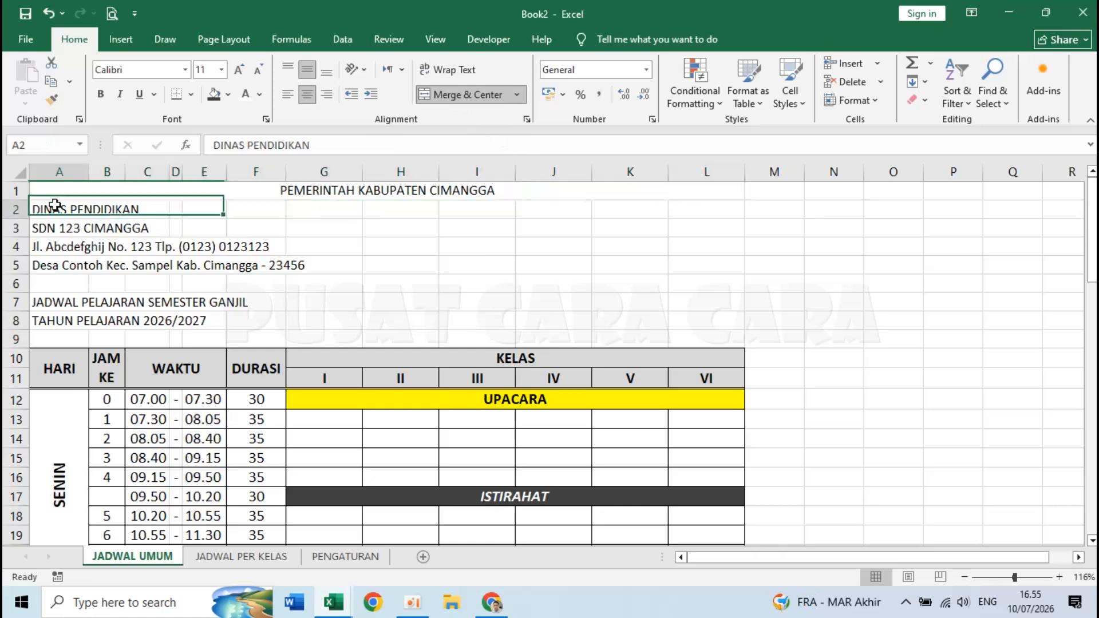
pyautogui.click(16, 190)
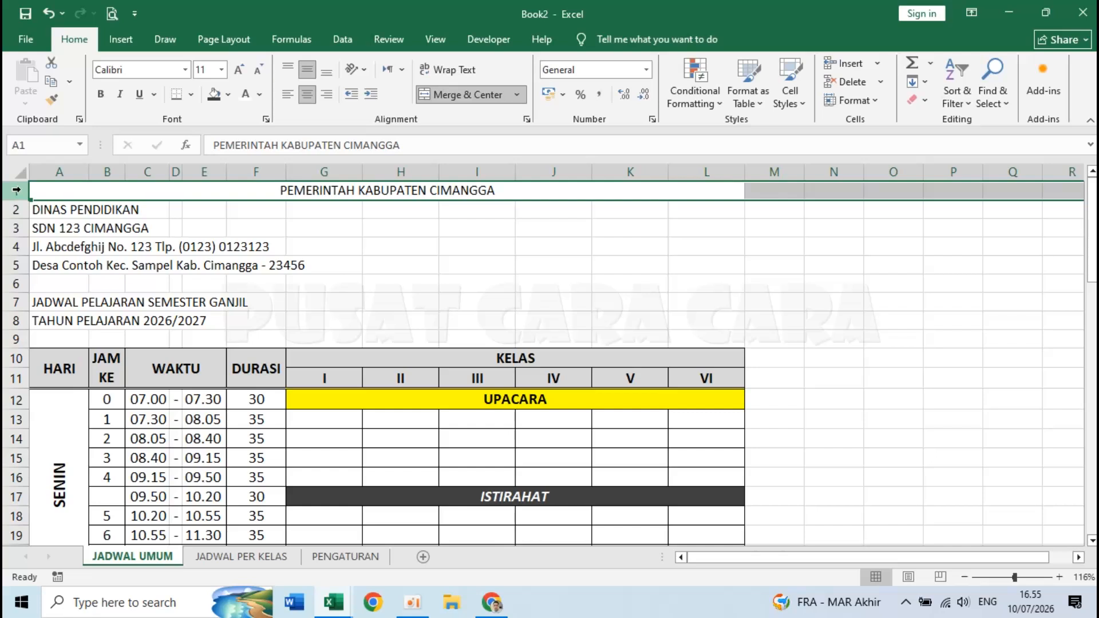
pyautogui.click(52, 102)
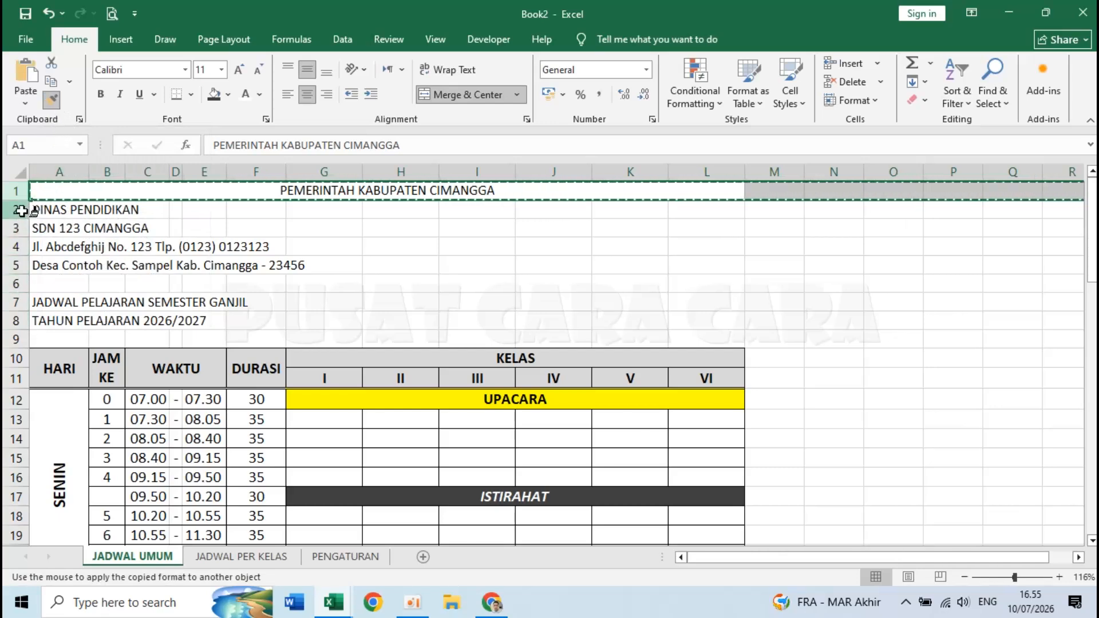
pyautogui.moveTo(19, 210); pyautogui.dragTo(18, 320)
pyautogui.click(340, 302)
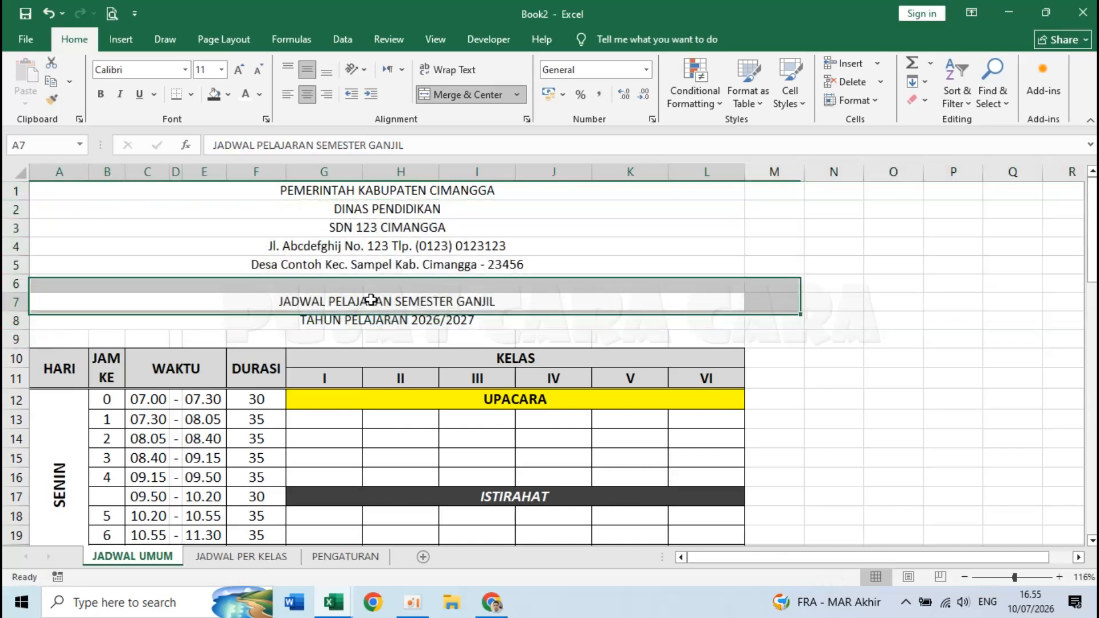
# - Bold the top two heading lines and make the school name bold at size 16
pyautogui.click(402, 269)
pyautogui.moveTo(346, 191); pyautogui.dragTo(349, 207)
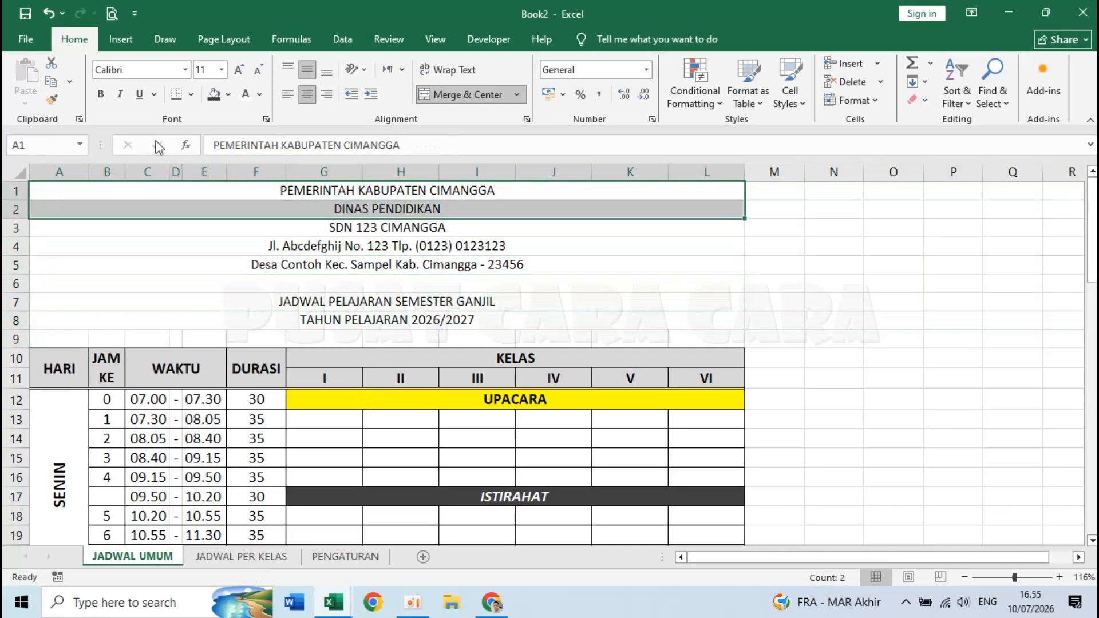
pyautogui.click(101, 94)
pyautogui.click(371, 231)
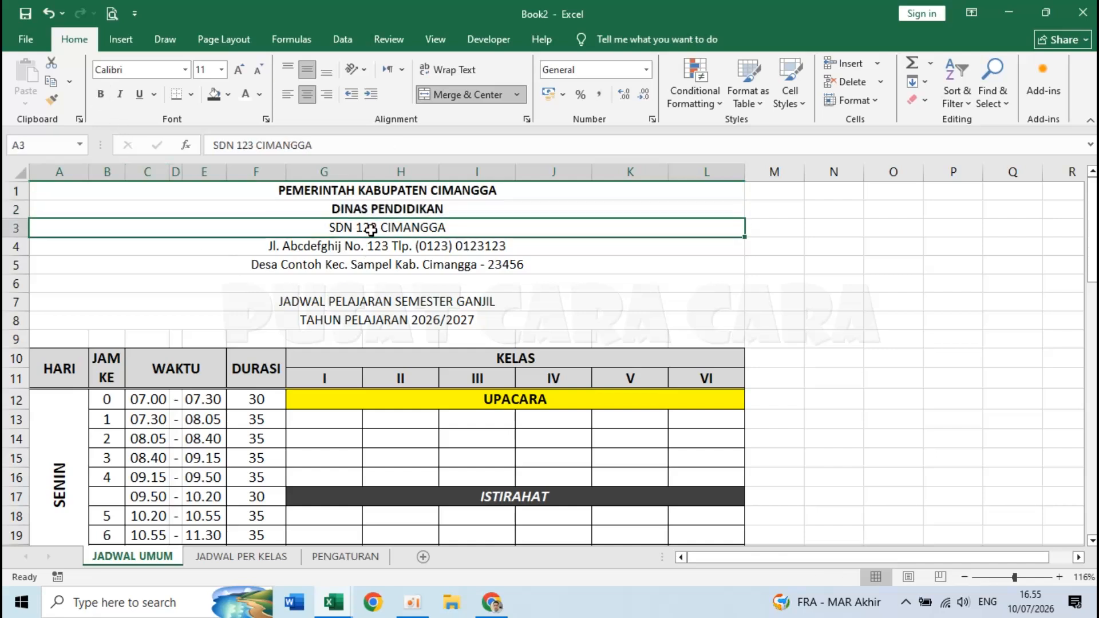
pyautogui.click(102, 93)
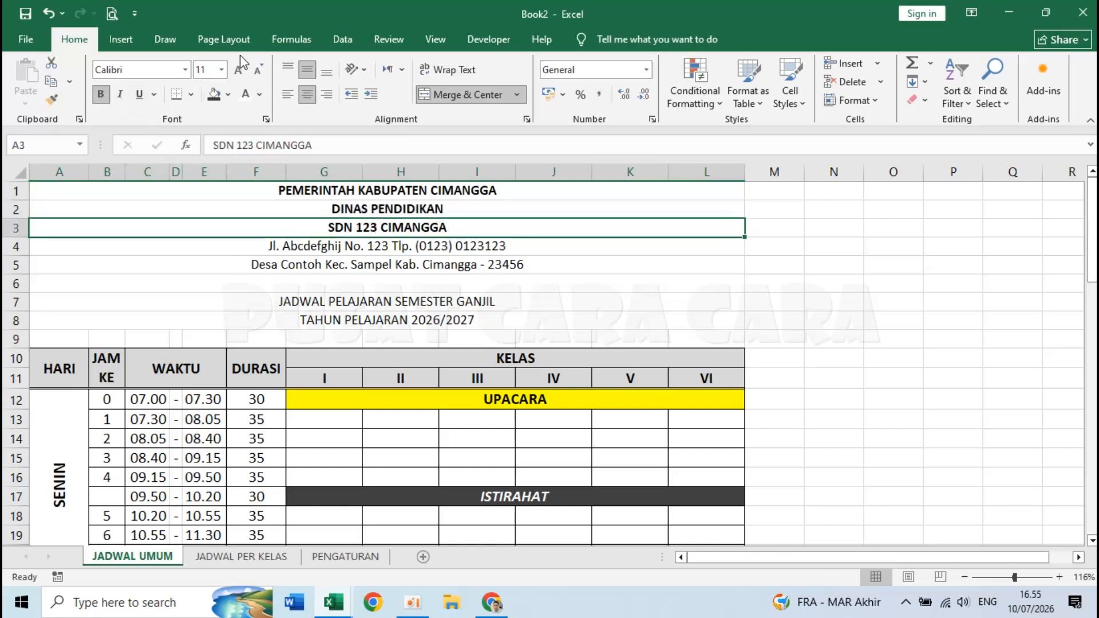
pyautogui.click(222, 69)
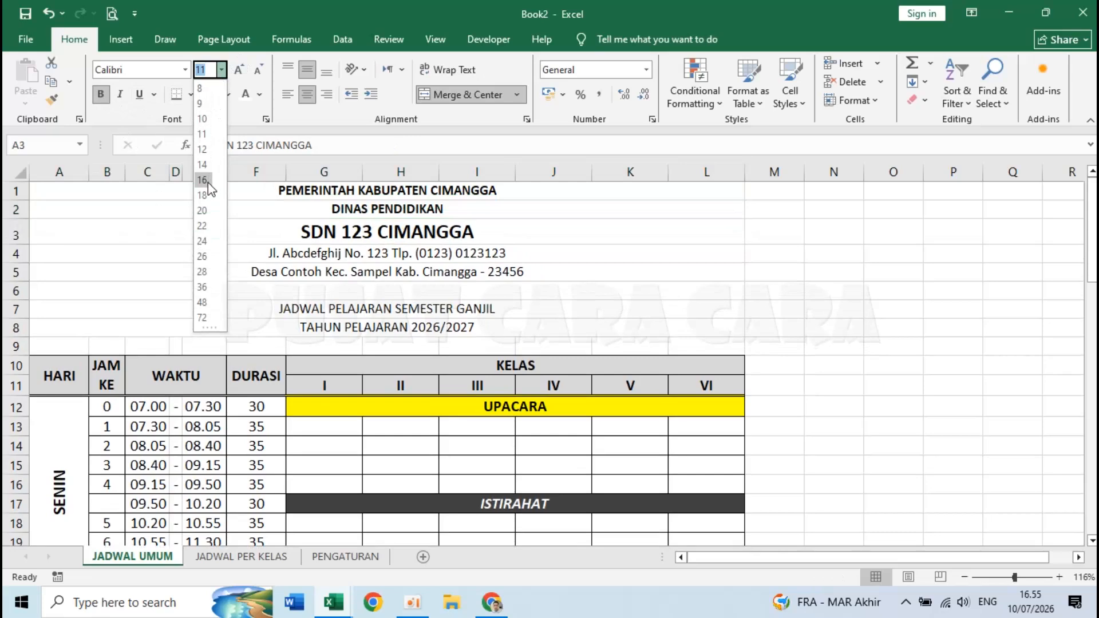
pyautogui.click(208, 182)
# - Make the schedule title and school year lines bold and one size larger
pyautogui.click(342, 270)
pyautogui.click(345, 255)
pyautogui.click(352, 310)
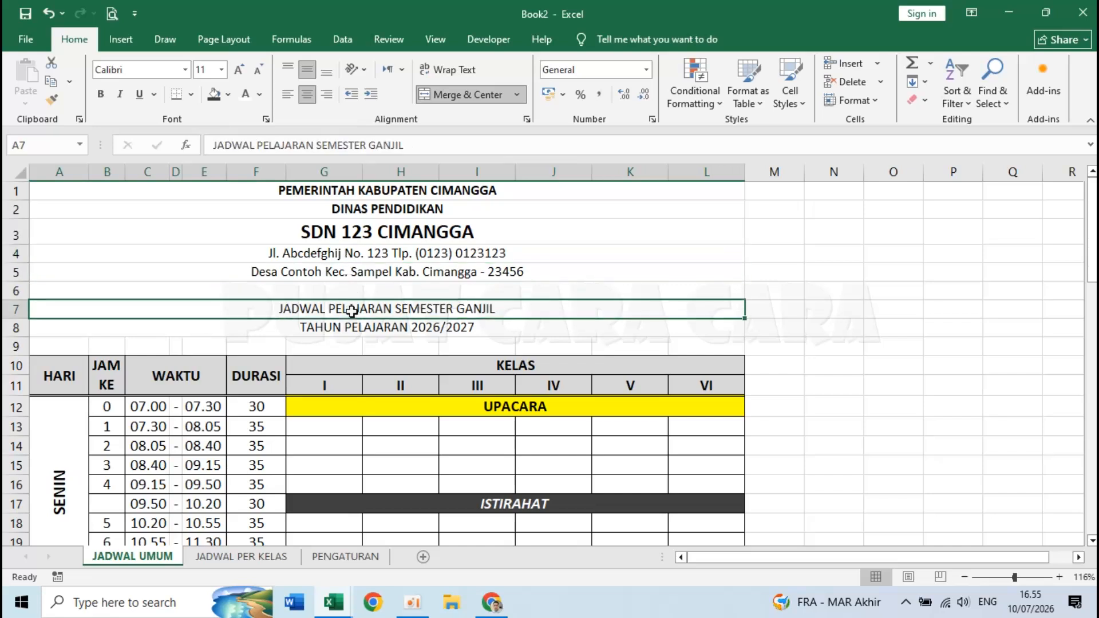
pyautogui.moveTo(352, 311); pyautogui.dragTo(354, 326)
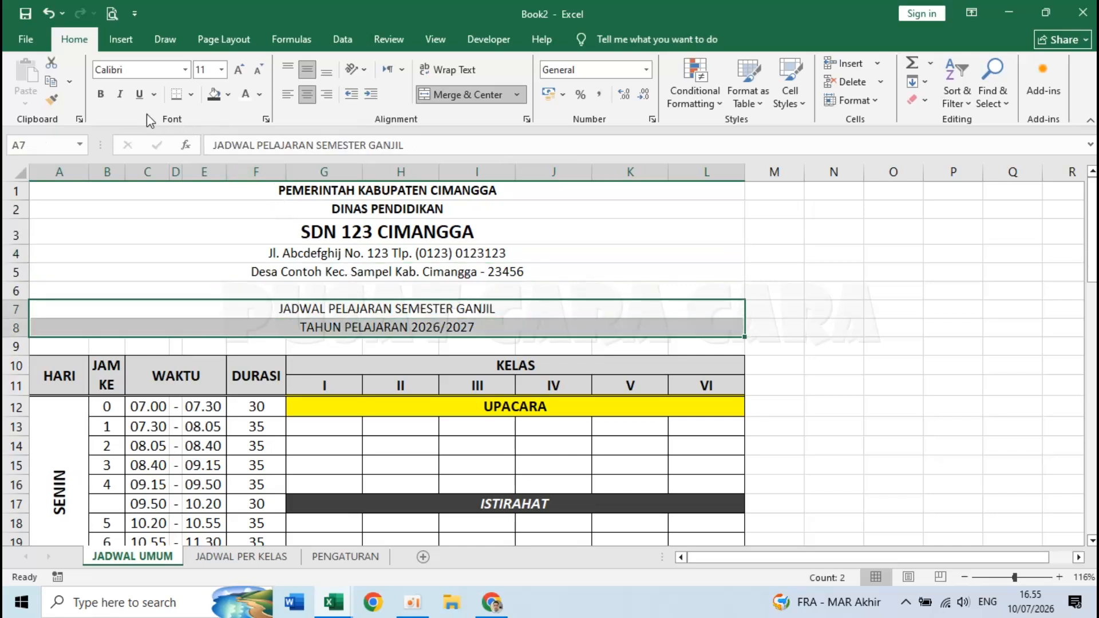
pyautogui.click(100, 94)
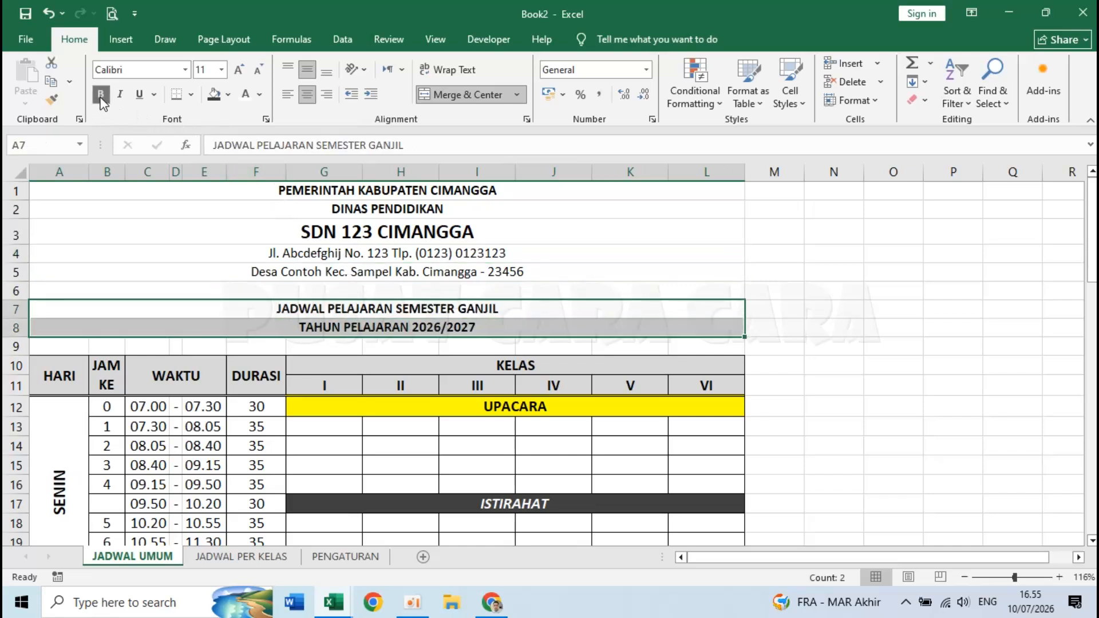
pyautogui.click(239, 71)
# - Enlarge the top two heading lines one size and review the address lines
pyautogui.click(400, 385)
pyautogui.click(359, 191)
pyautogui.moveTo(359, 192); pyautogui.dragTo(349, 210)
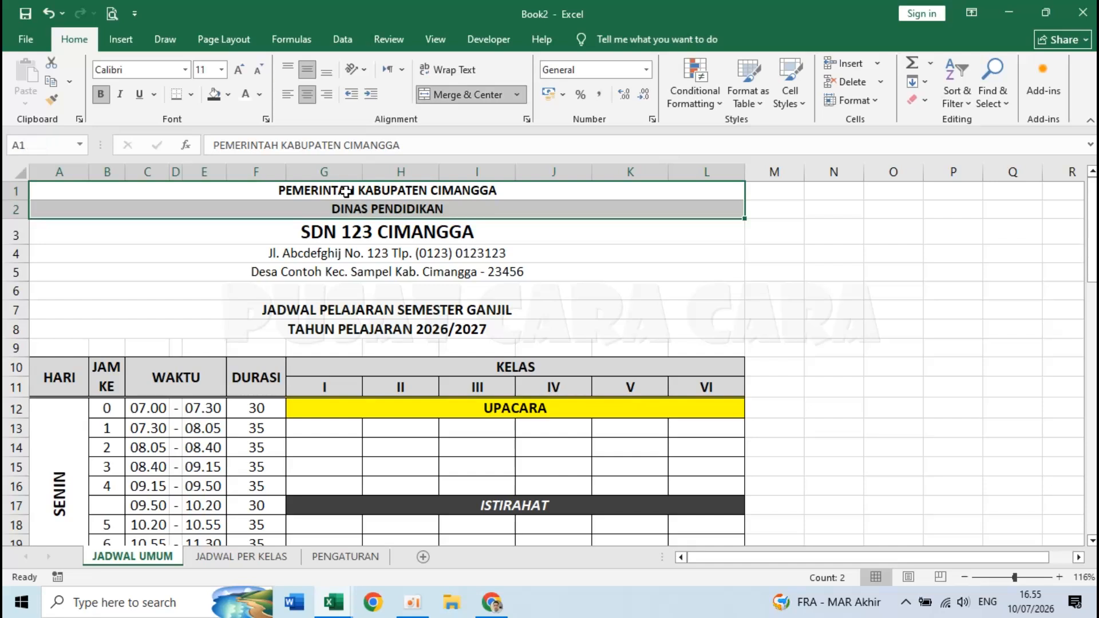
pyautogui.click(239, 70)
pyautogui.click(344, 255)
pyautogui.click(343, 347)
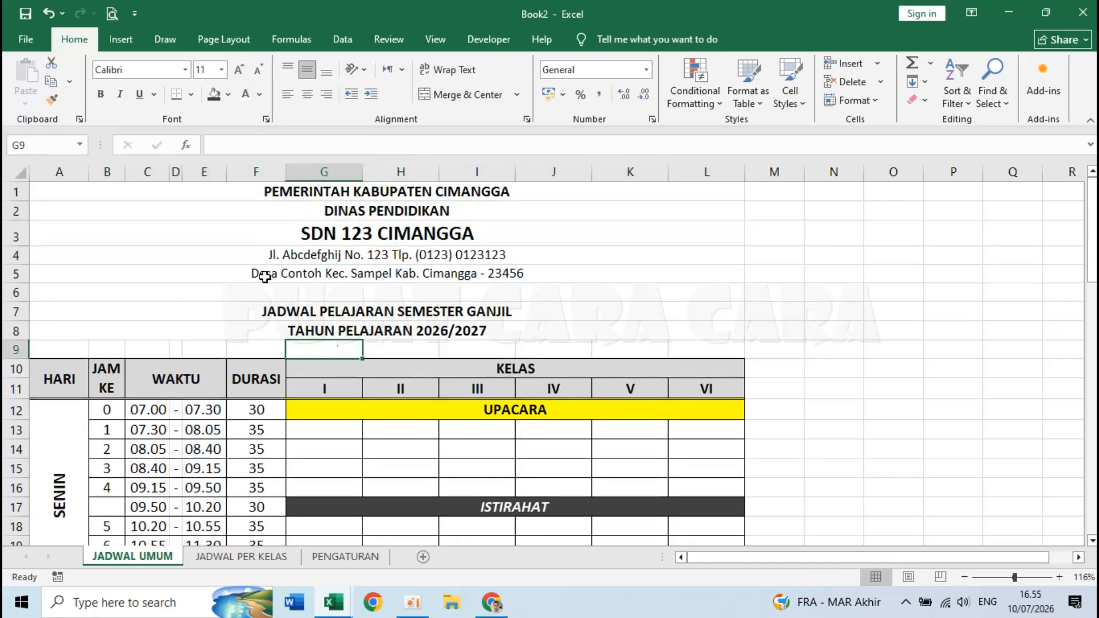
pyautogui.click(205, 273)
pyautogui.click(395, 347)
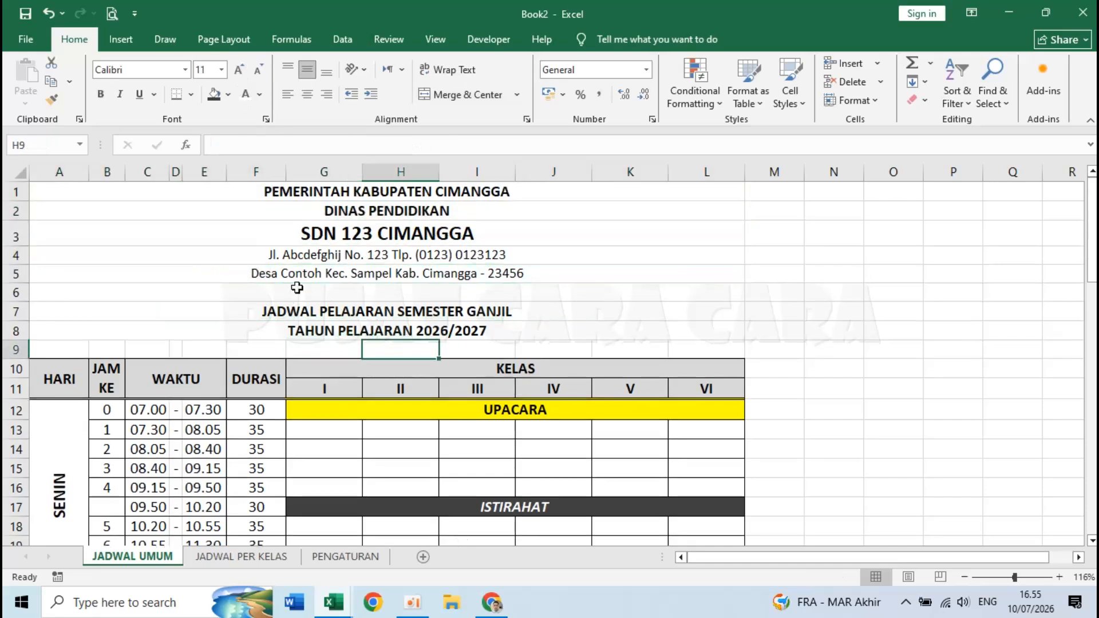
pyautogui.click(277, 274)
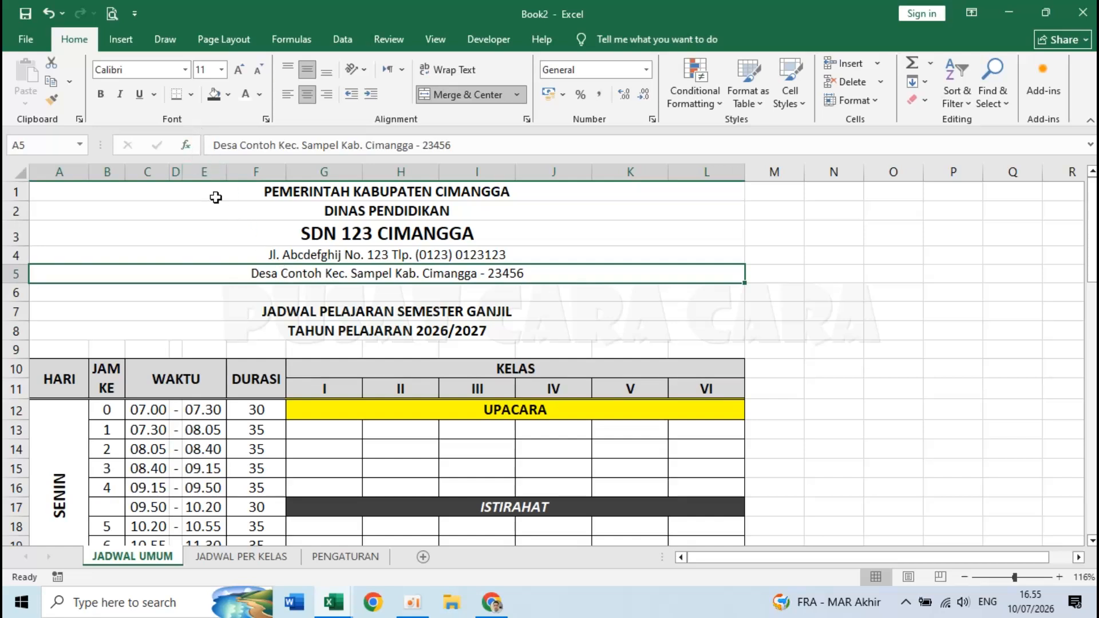
# - Apply a Bottom Double Border under the merged address line in row 5
pyautogui.click(192, 95)
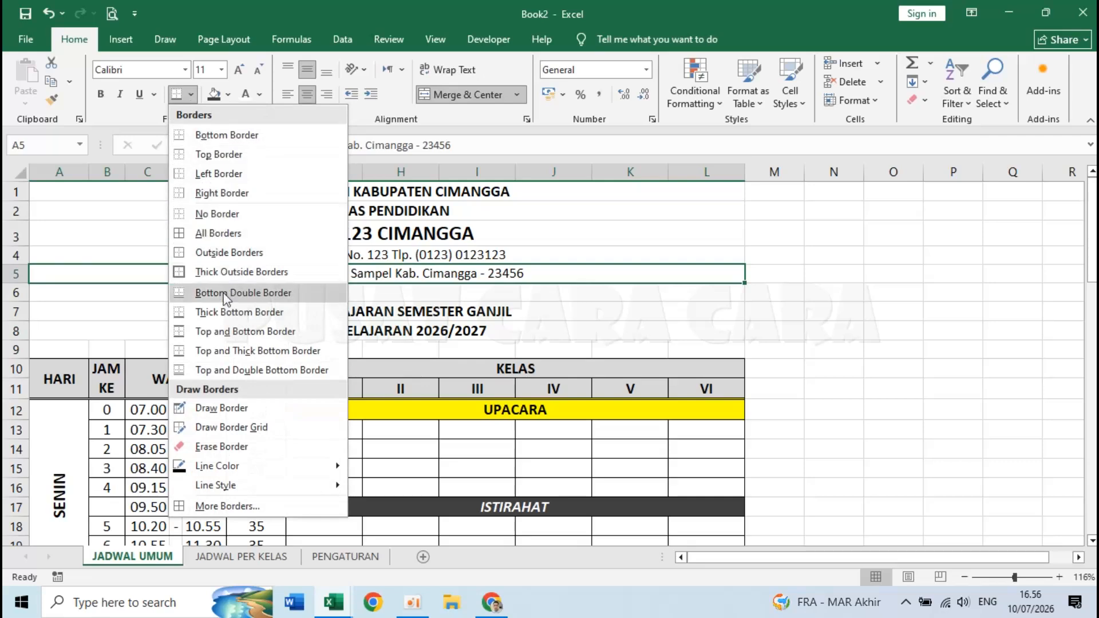
pyautogui.click(202, 313)
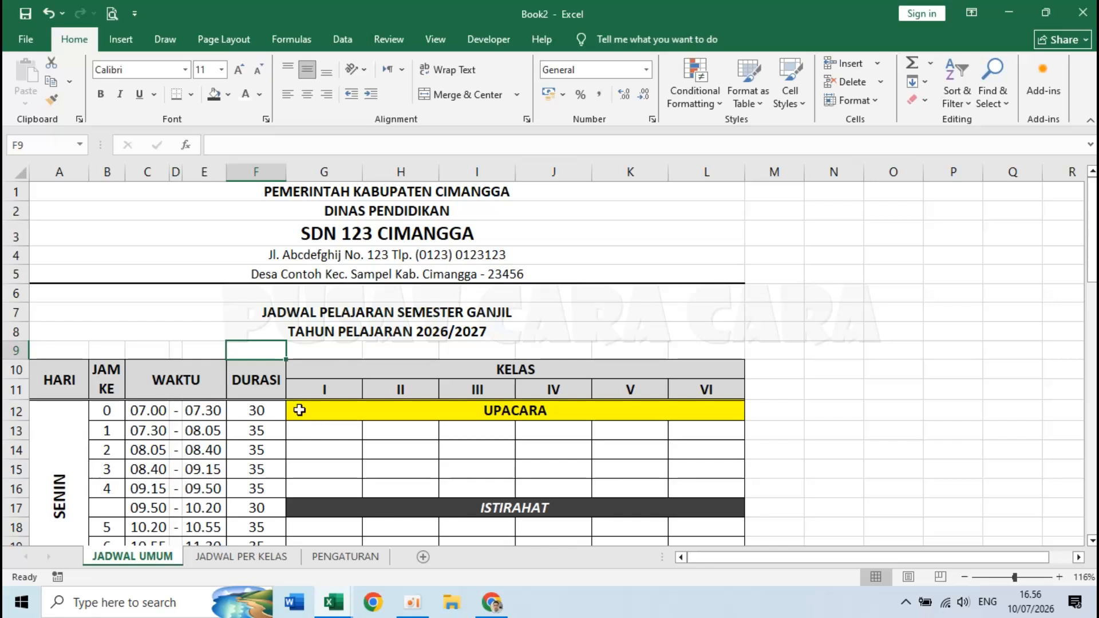
pyautogui.click(191, 96)
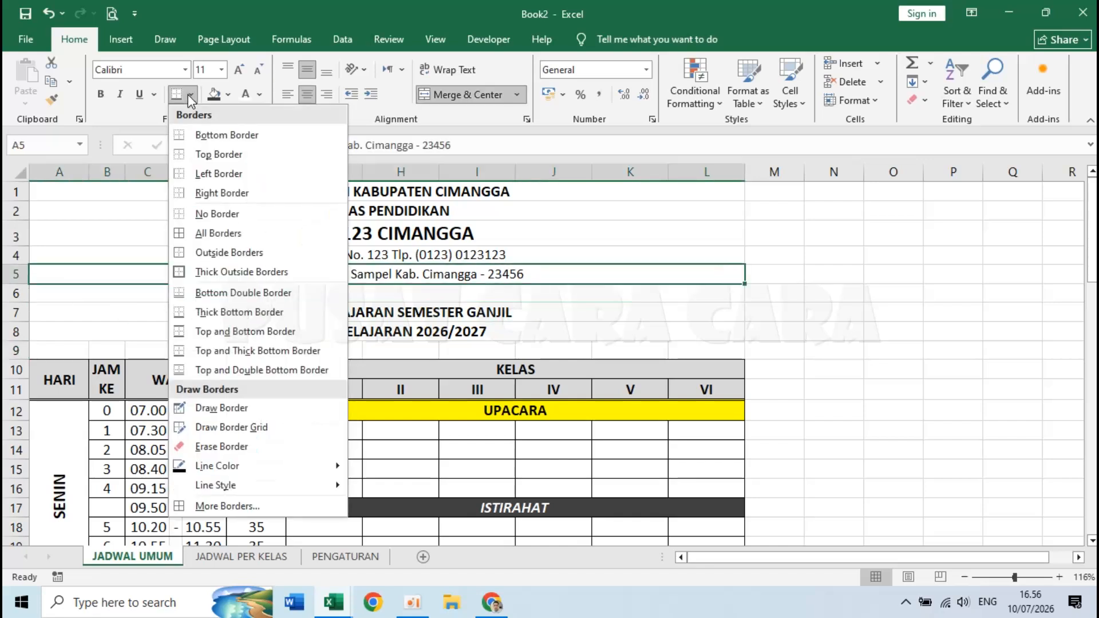
pyautogui.click(218, 293)
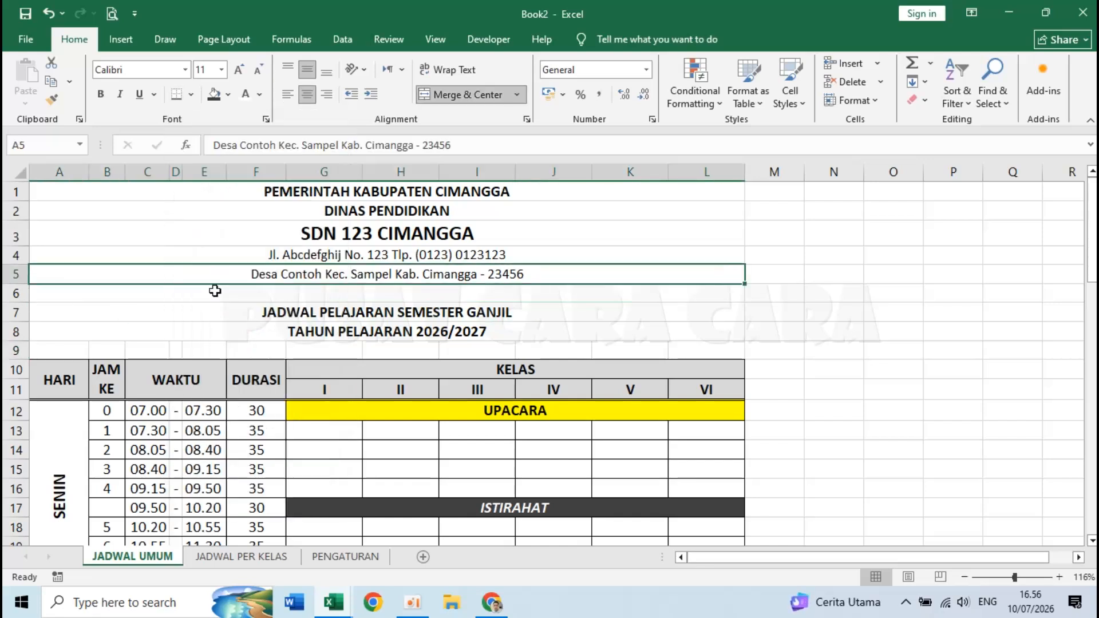
pyautogui.click(278, 337)
# - Check the new border by selecting row 5 and the letterhead headings above it
pyautogui.click(274, 272)
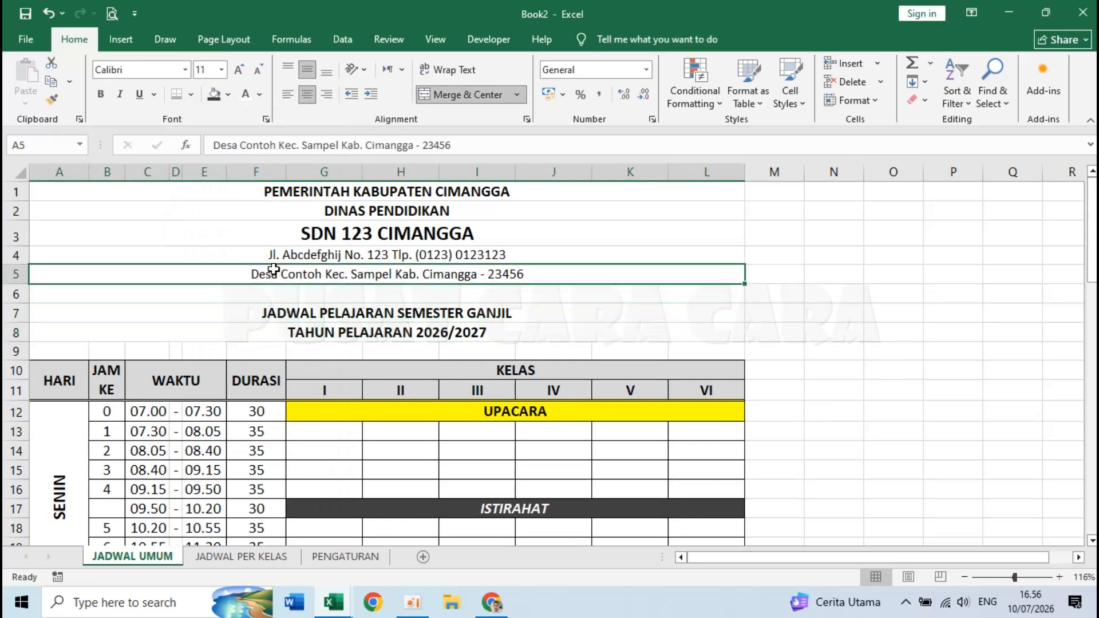
pyautogui.click(327, 348)
pyautogui.click(300, 272)
pyautogui.click(261, 350)
pyautogui.click(274, 235)
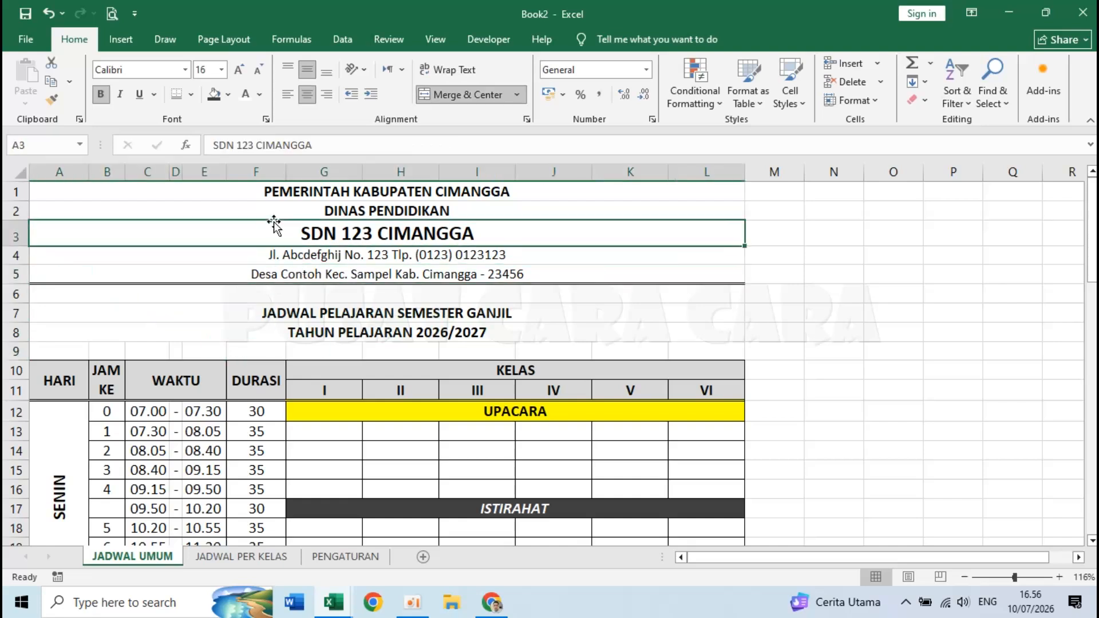
pyautogui.click(201, 208)
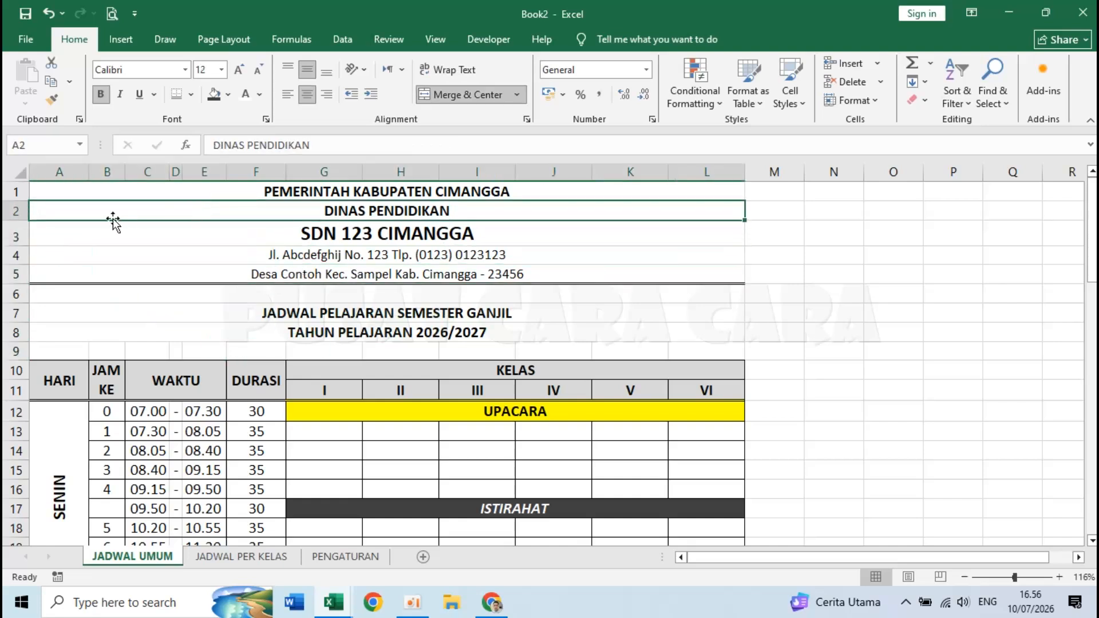
pyautogui.click(42, 194)
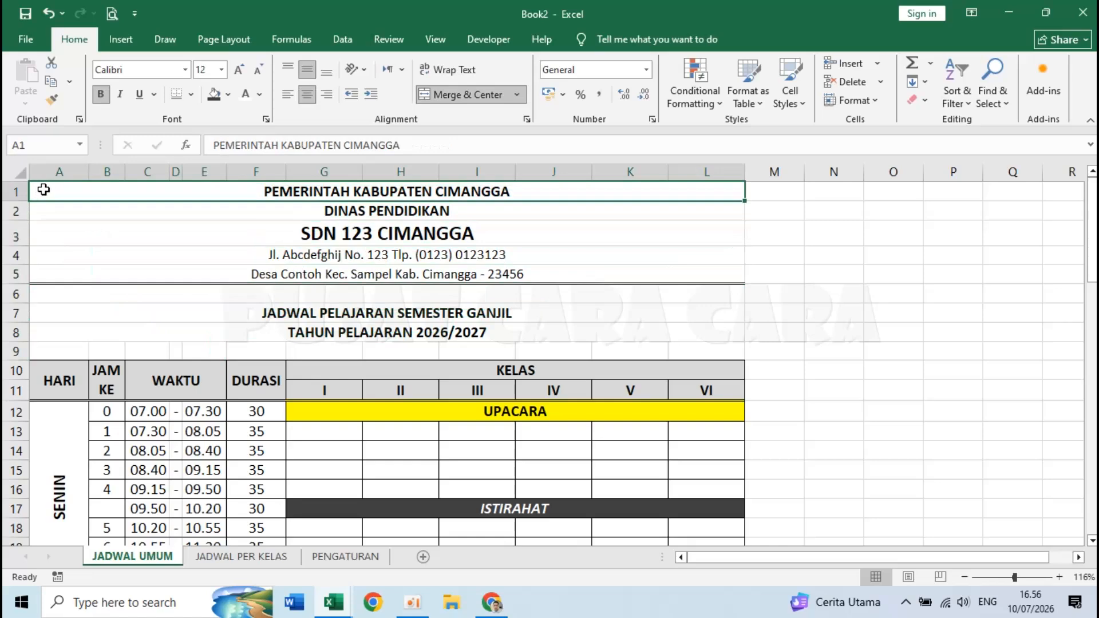
# - Insert the picture '001 - Tutwuri Handayani' from the Pictures\Logo folder
pyautogui.click(125, 44)
pyautogui.click(192, 86)
pyautogui.click(212, 142)
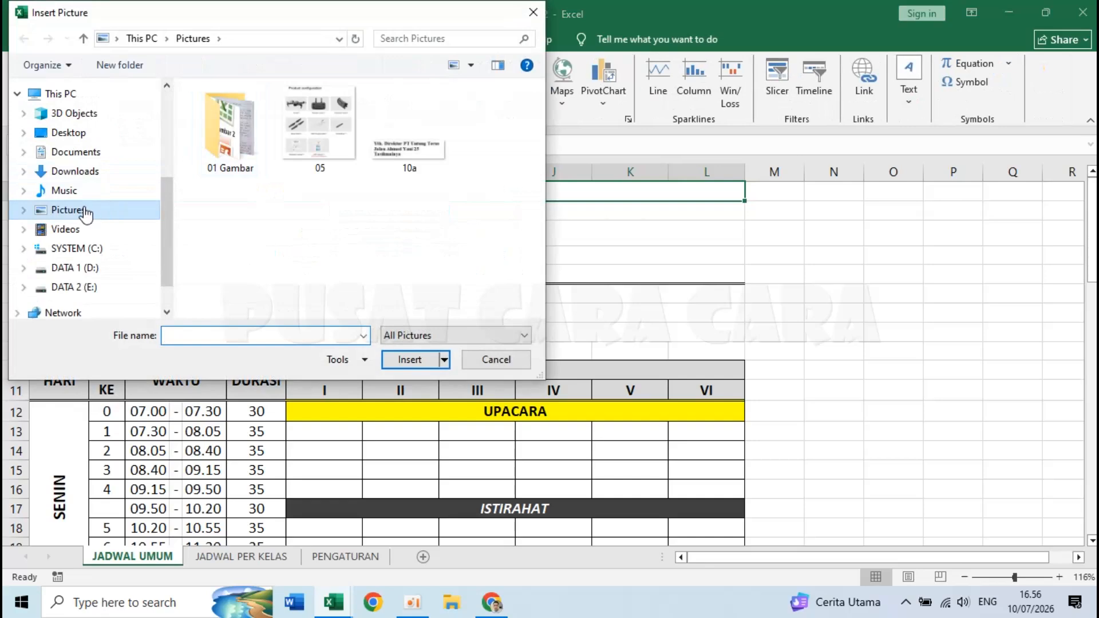
pyautogui.scroll(-2, 229, 242)
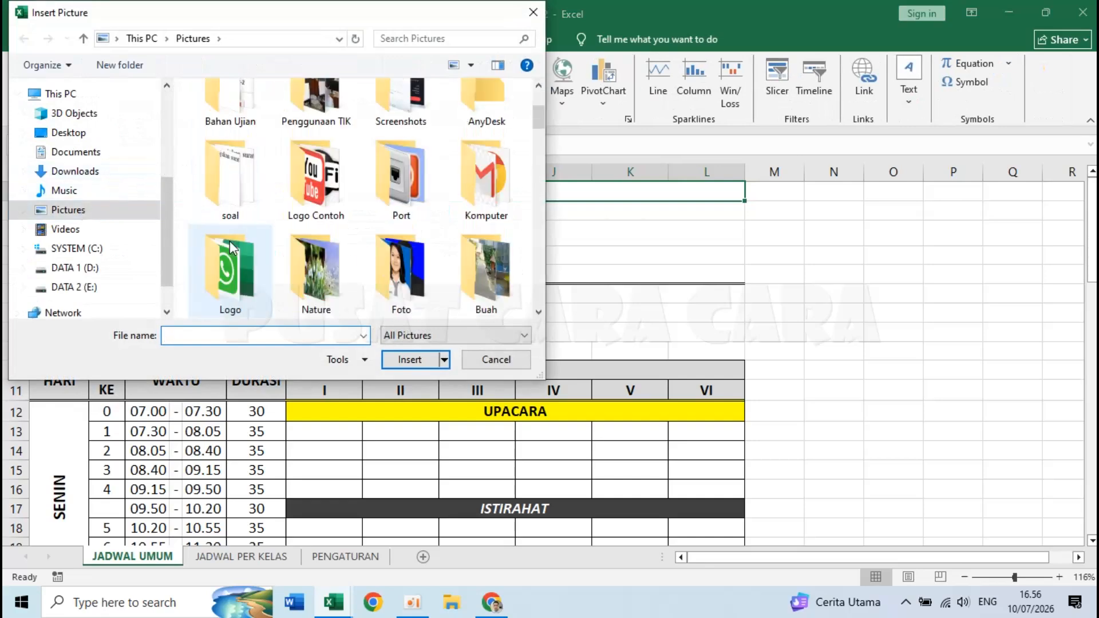
pyautogui.doubleClick(229, 242)
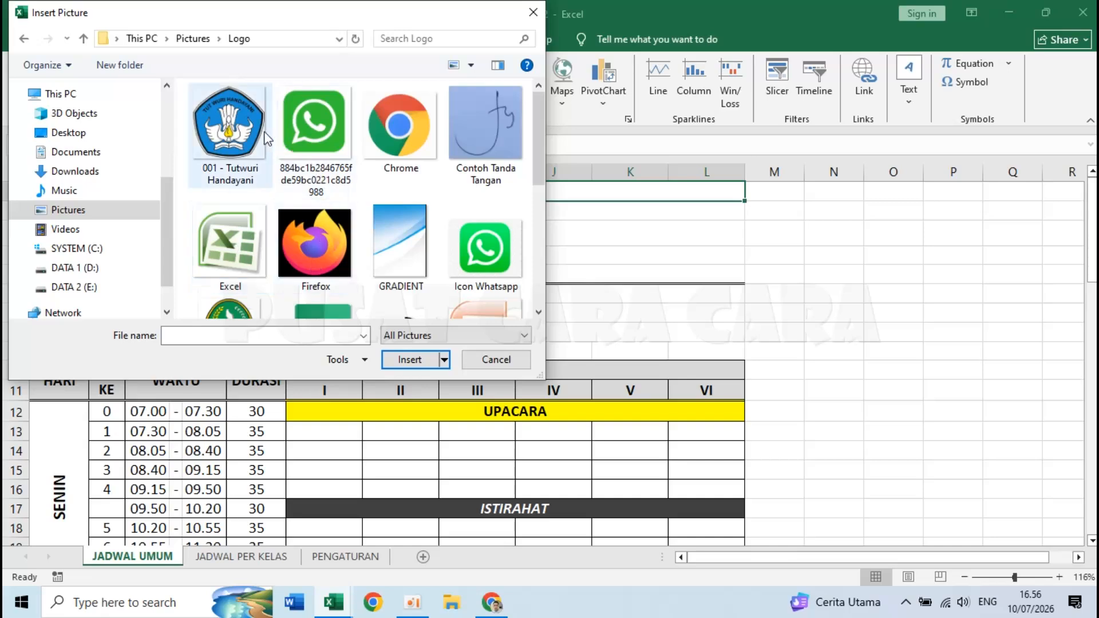
pyautogui.click(231, 117)
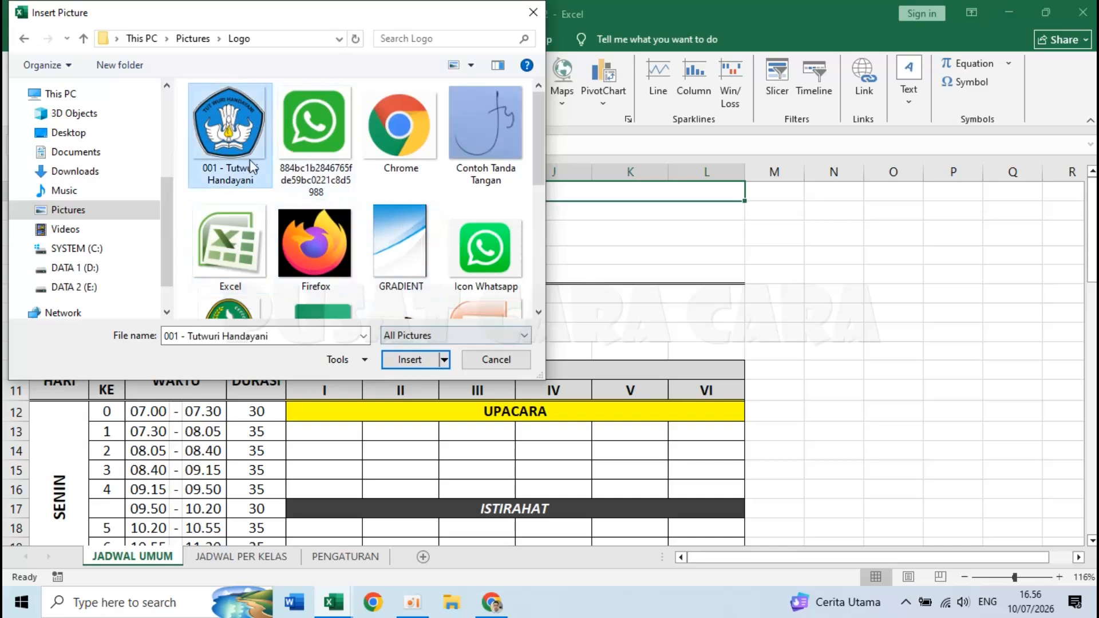
pyautogui.click(410, 363)
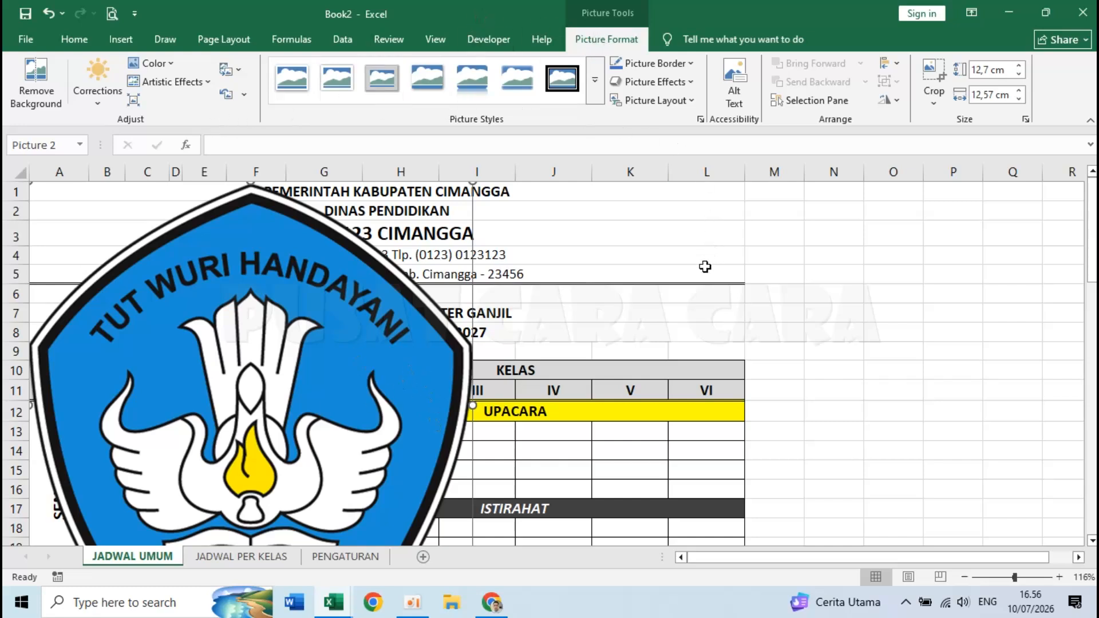
# - Resize the logo to a height of 2,5 cm
pyautogui.click(989, 69)
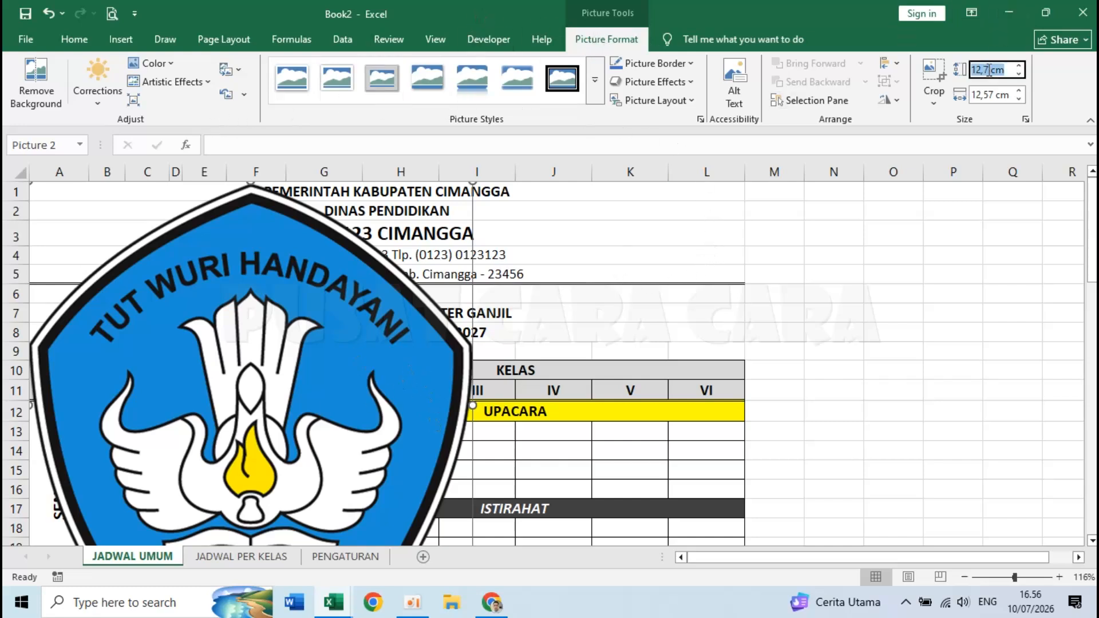
pyautogui.click(989, 70)
pyautogui.moveTo(990, 70); pyautogui.dragTo(910, 77)
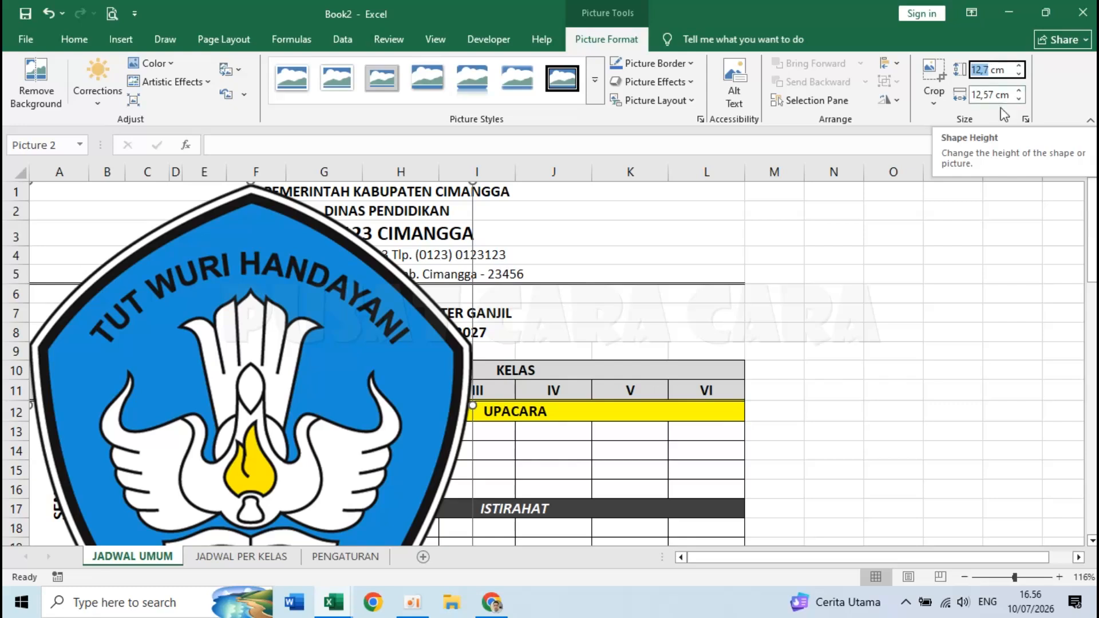
pyautogui.write('2')
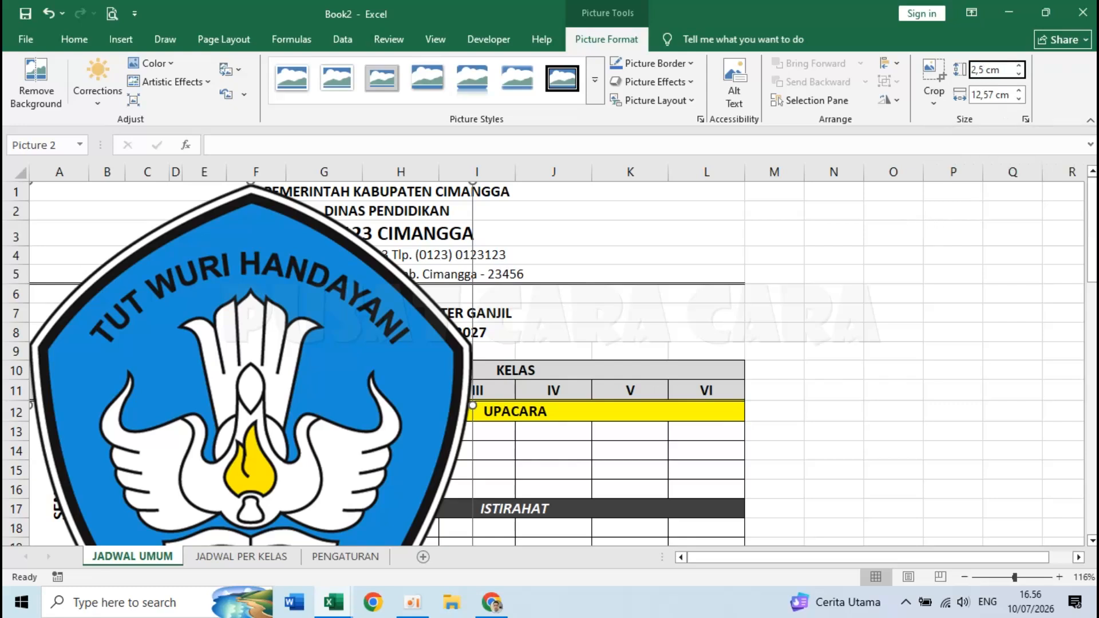
pyautogui.write(',5 cm')
pyautogui.press('Return')
# - Move the logo to the left of the letterhead text
pyautogui.click(149, 244)
pyautogui.moveTo(97, 230)
pyautogui.mouseDown()
pyautogui.moveTo(116, 260)
pyautogui.moveTo(103, 237)
pyautogui.moveTo(112, 246)
pyautogui.mouseUp()
pyautogui.click(113, 250)
pyautogui.click(112, 246)
pyautogui.click(522, 371)
# - Enter B. INDO for class I's Monday periods 1–3
pyautogui.click(771, 349)
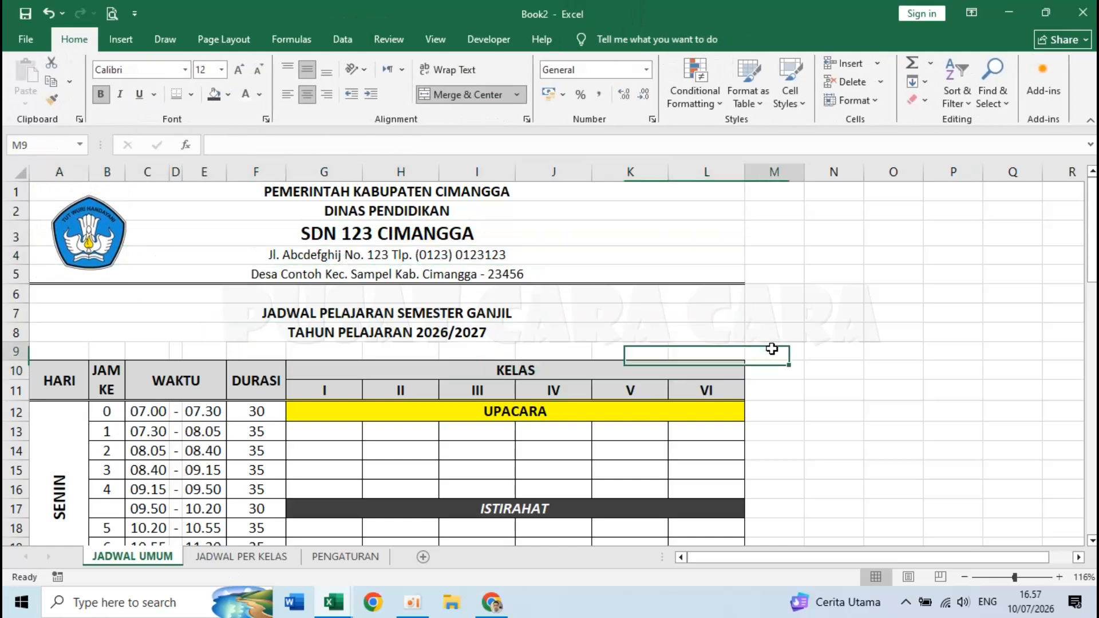
pyautogui.scroll(-1, 772, 349)
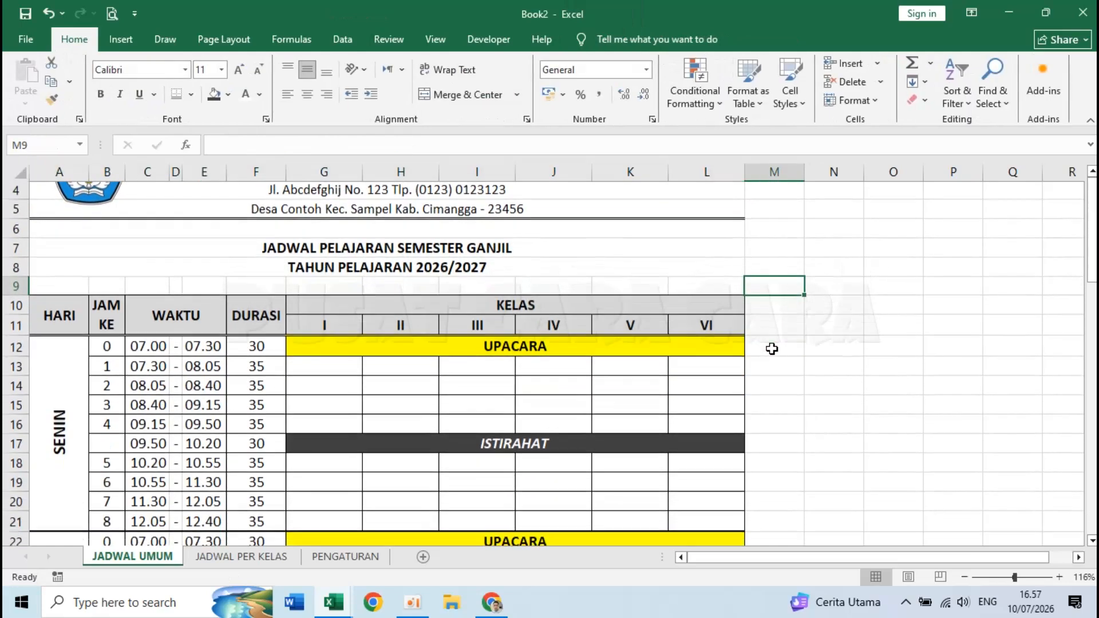
pyautogui.click(327, 365)
pyautogui.scroll(-1, 327, 365)
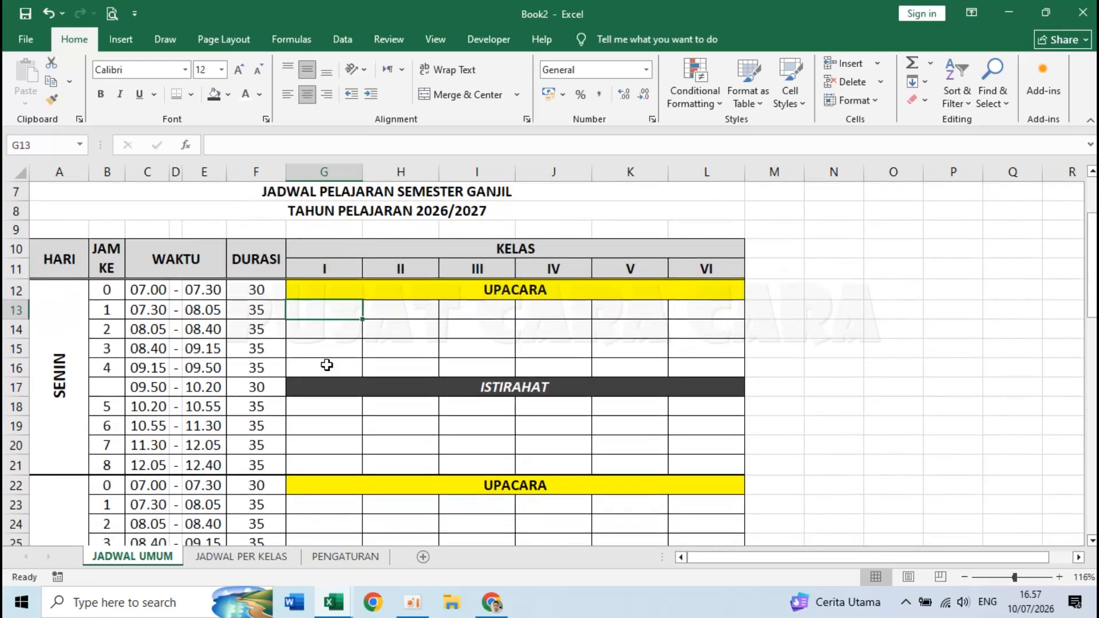
pyautogui.write('b')
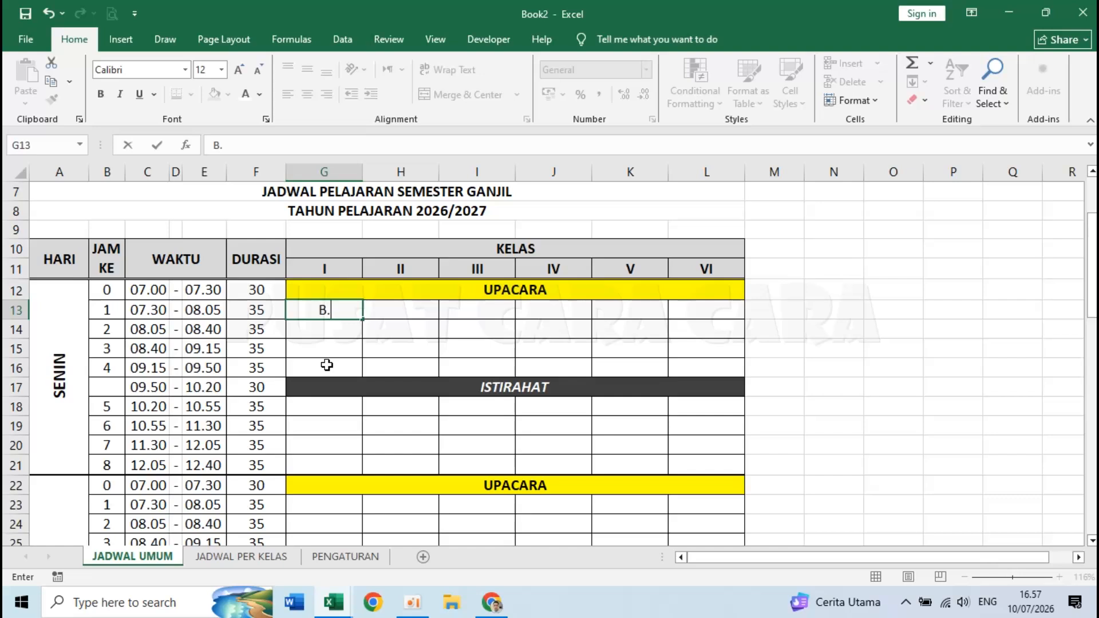
pyautogui.write('. INDO')
pyautogui.press('Return')
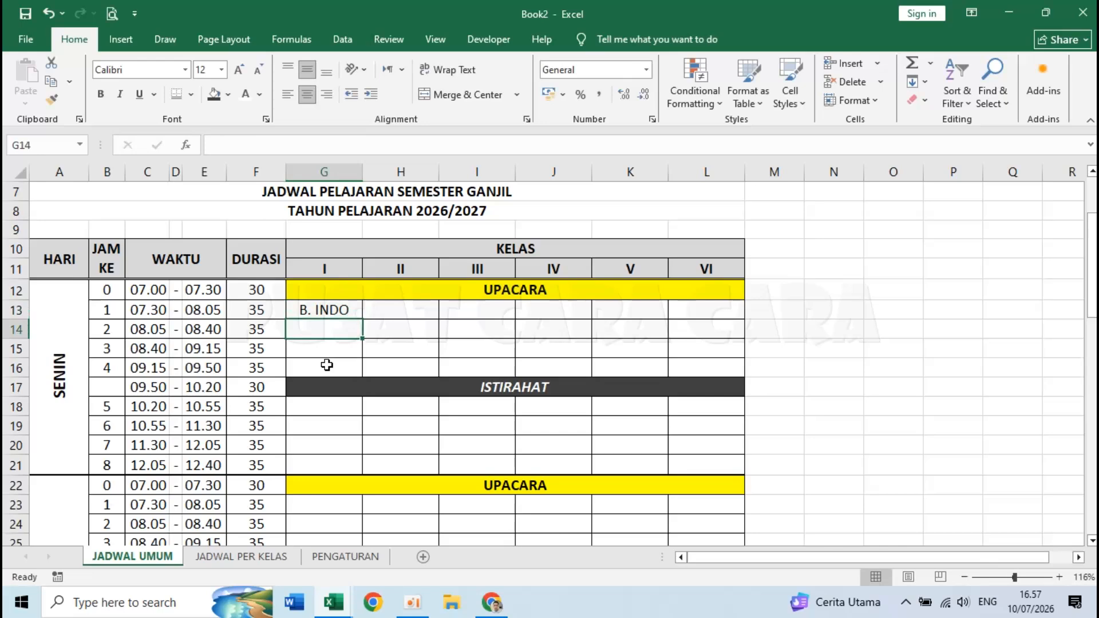
pyautogui.write('B. INDO')
pyautogui.press('Return')
pyautogui.write('B')
pyautogui.press('Return')
# - Enter PAI for class I's Monday periods 4–6, skipping the ISTIRAHAT row
pyautogui.write('PAI')
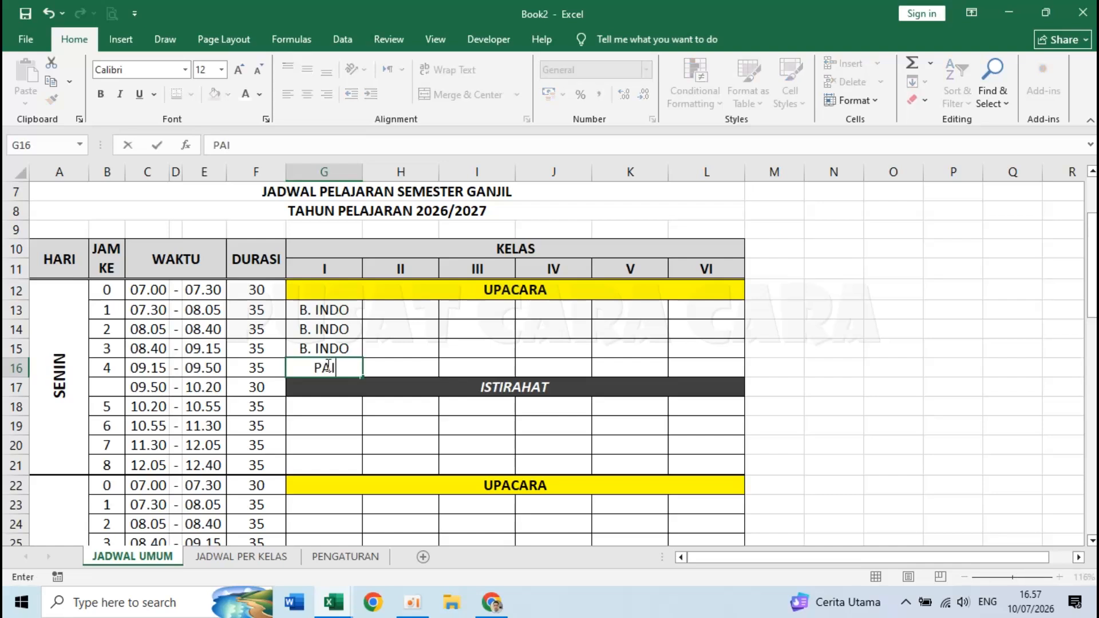
pyautogui.press('Return')
pyautogui.press('Return')
pyautogui.write('PAI')
pyautogui.press('Return')
pyautogui.write('PAI')
pyautogui.press('Return')
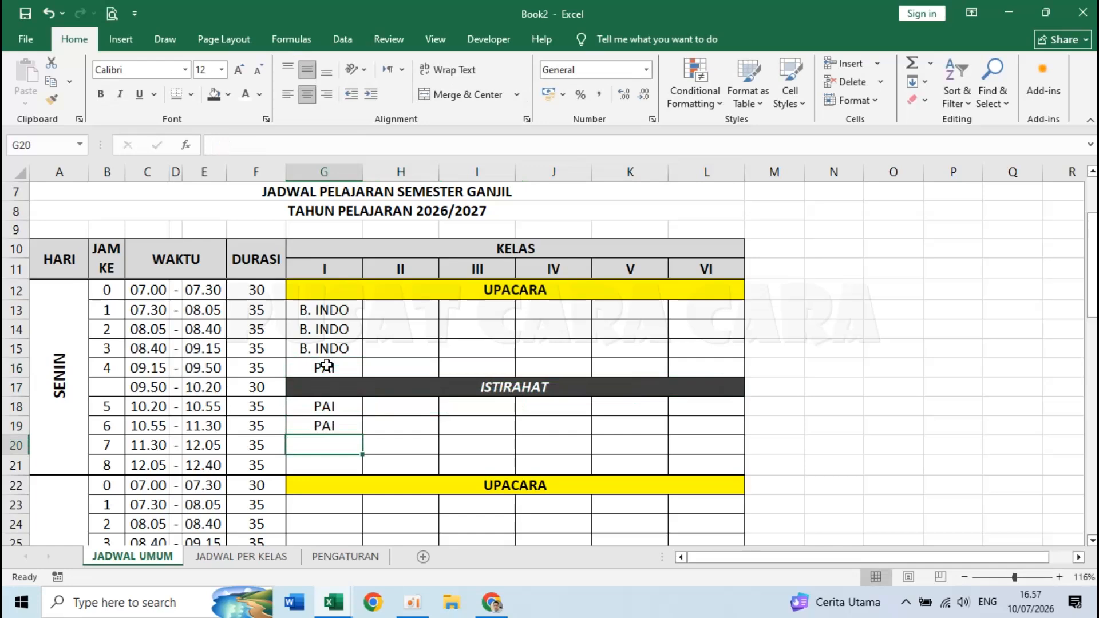
# - Fill periods 7 and 8 with dashes entered as text ('-)
pyautogui.scroll(-2, 326, 367)
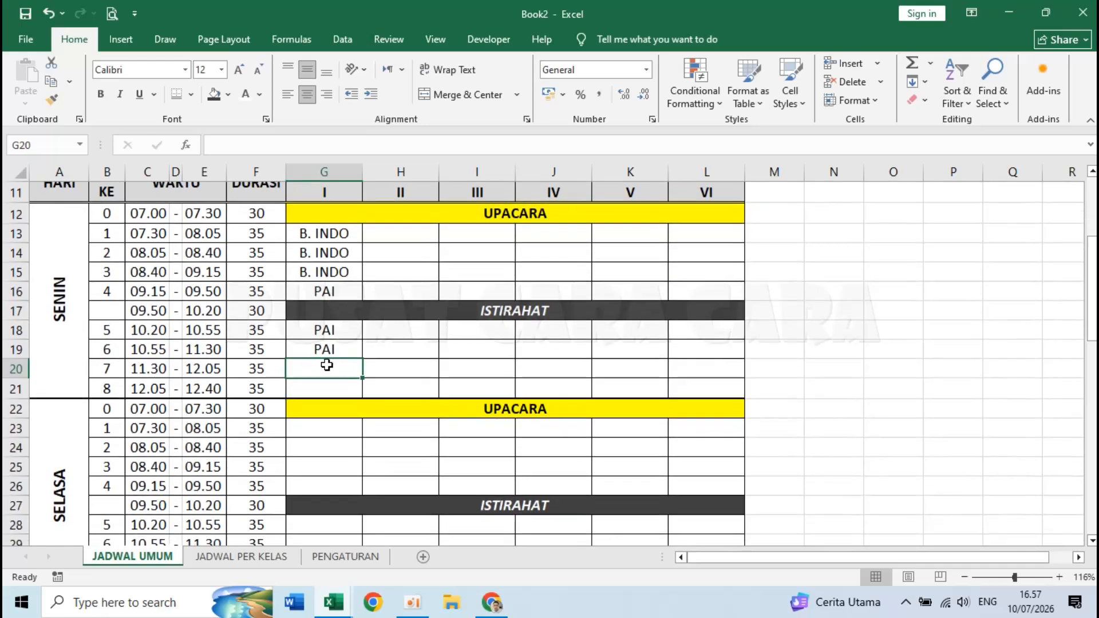
pyautogui.write('-')
pyautogui.press('Return')
pyautogui.write('-')
pyautogui.press('Return')
pyautogui.press('Up')
pyautogui.press('Up')
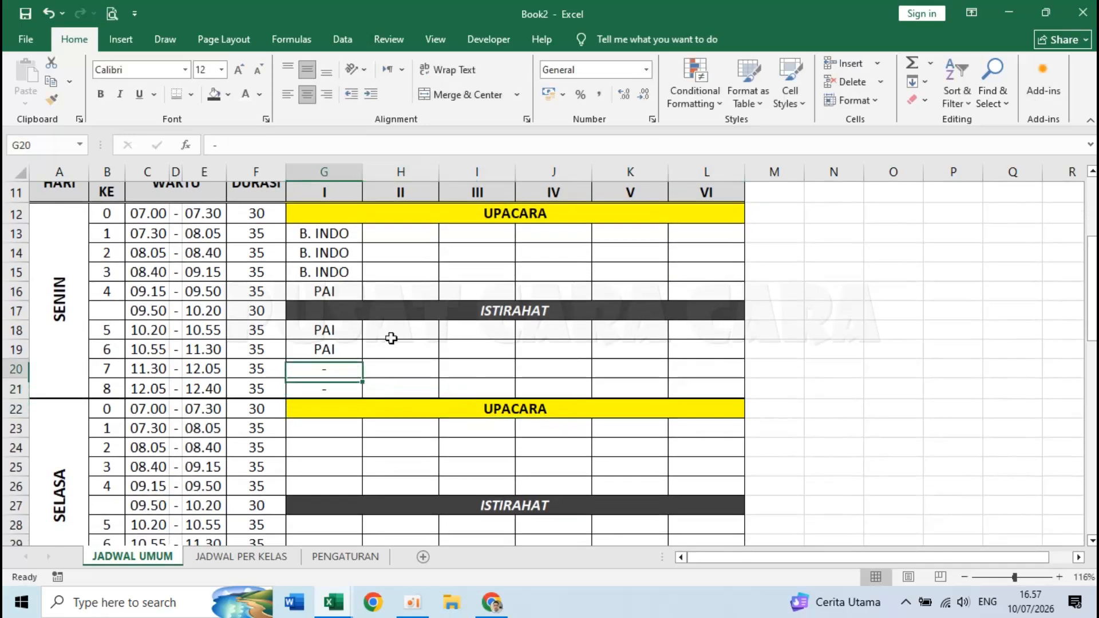
pyautogui.press('Delete')
pyautogui.press('Down')
pyautogui.press('Delete')
pyautogui.press('Up')
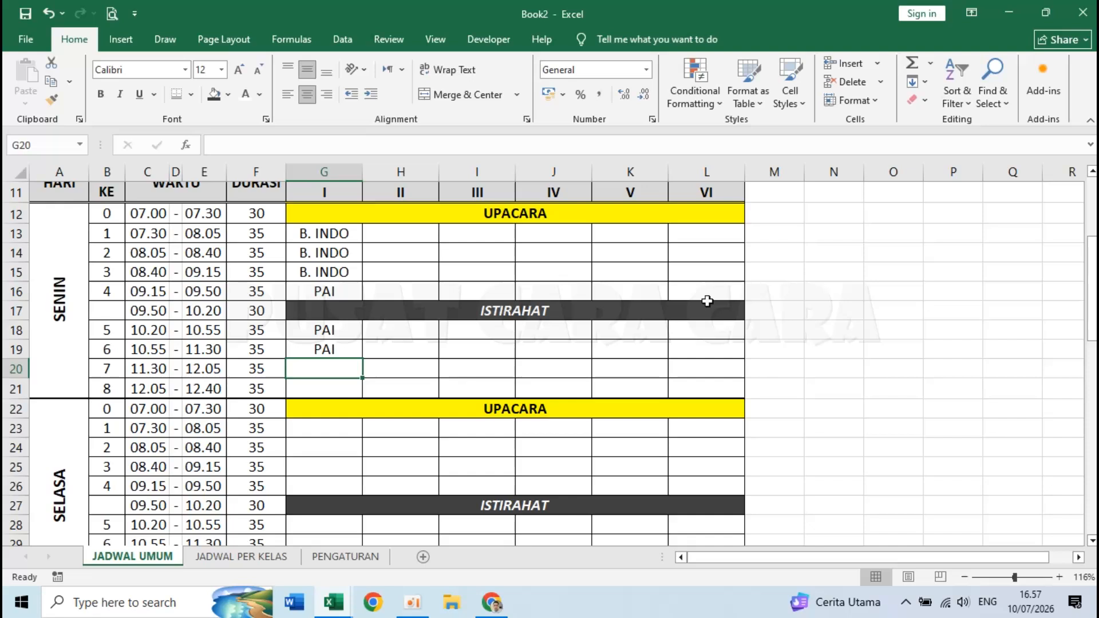
pyautogui.write("'-")
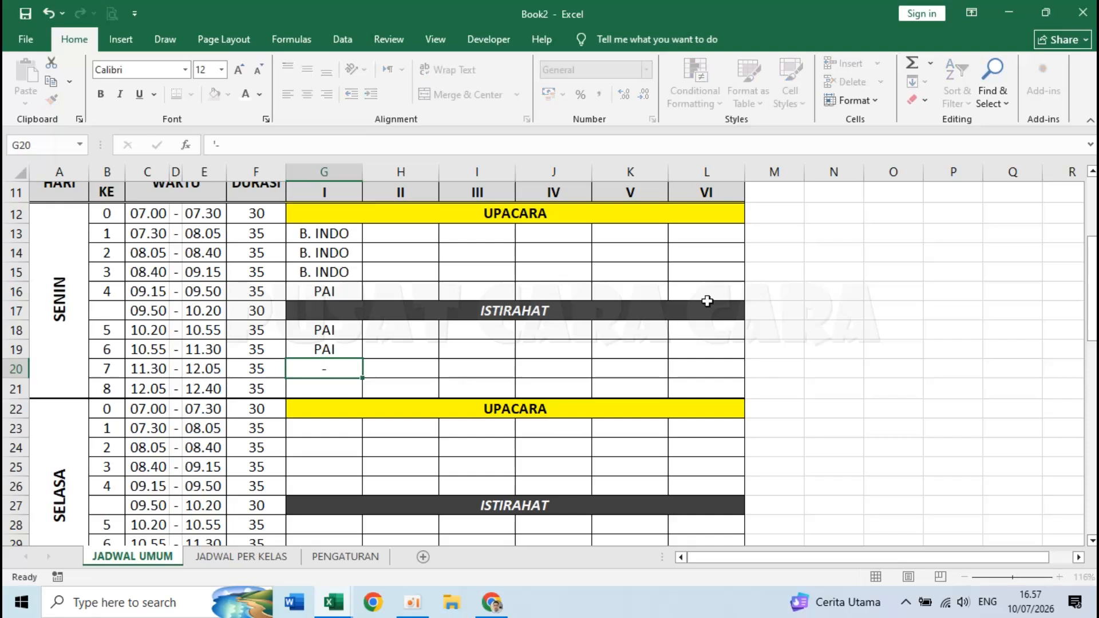
pyautogui.press('Return')
pyautogui.write("'-")
pyautogui.press('Return')
pyautogui.press('Up')
pyautogui.press('Up')
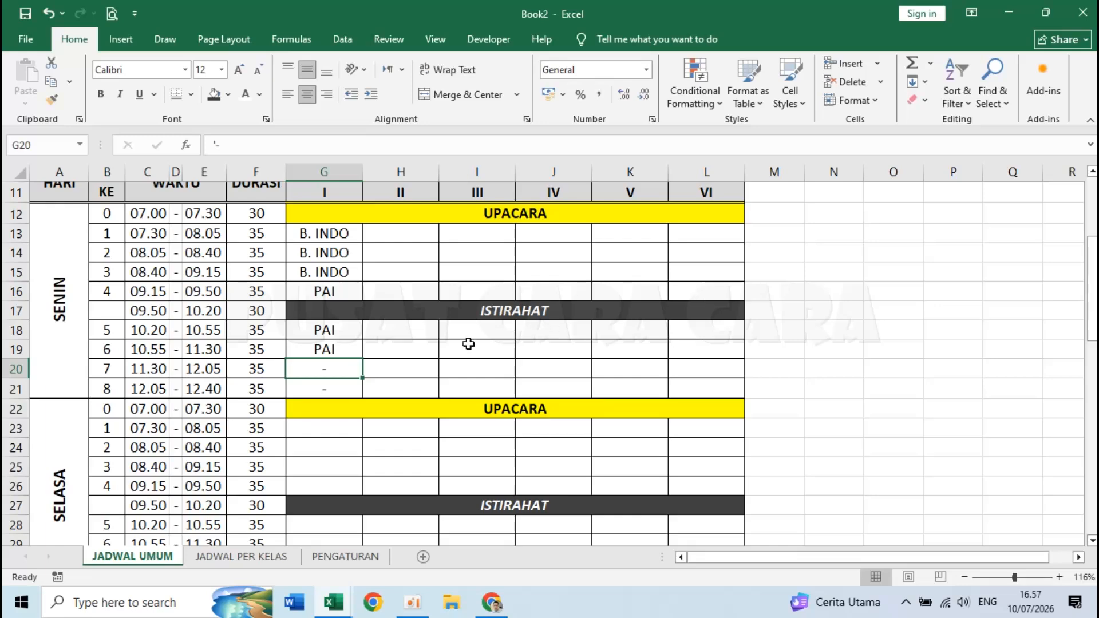
pyautogui.click(332, 452)
pyautogui.scroll(-1, 330, 452)
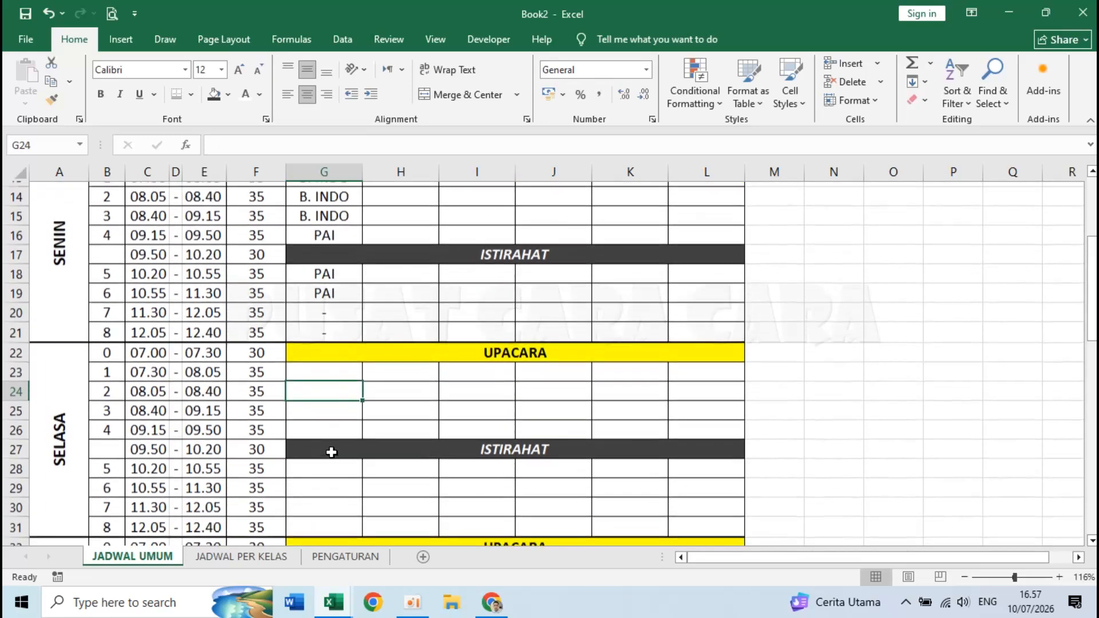
pyautogui.scroll(2, 331, 453)
# - Replace the UPACARA banners with LITERASI for SELASA and LAGU NASIONAL for RABU
pyautogui.click(120, 435)
pyautogui.click(438, 432)
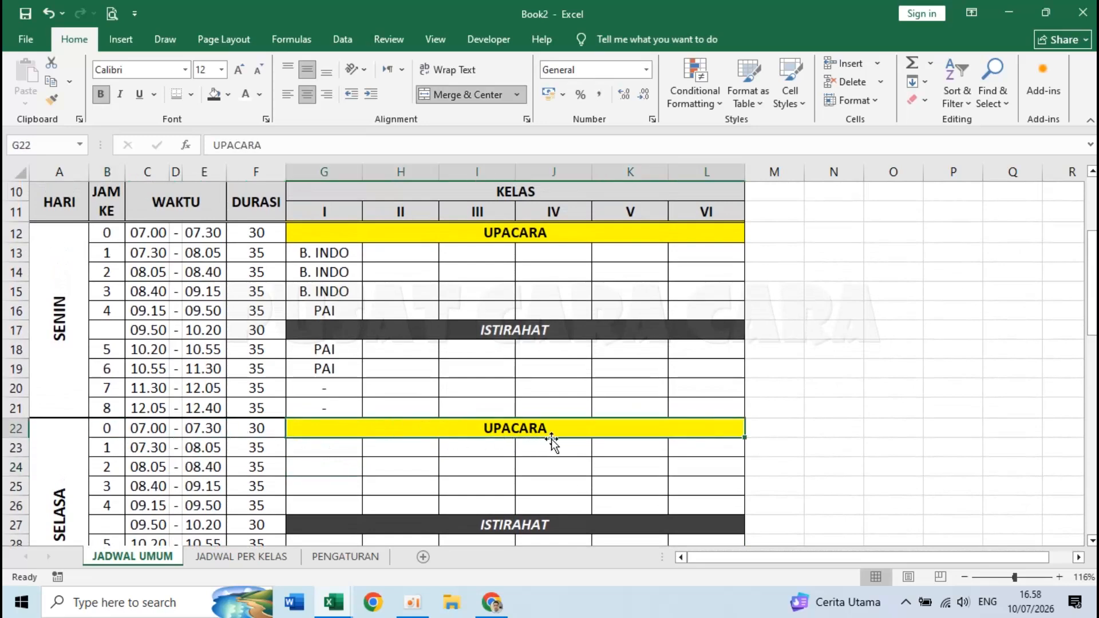
pyautogui.write('LITERASI')
pyautogui.press('Return')
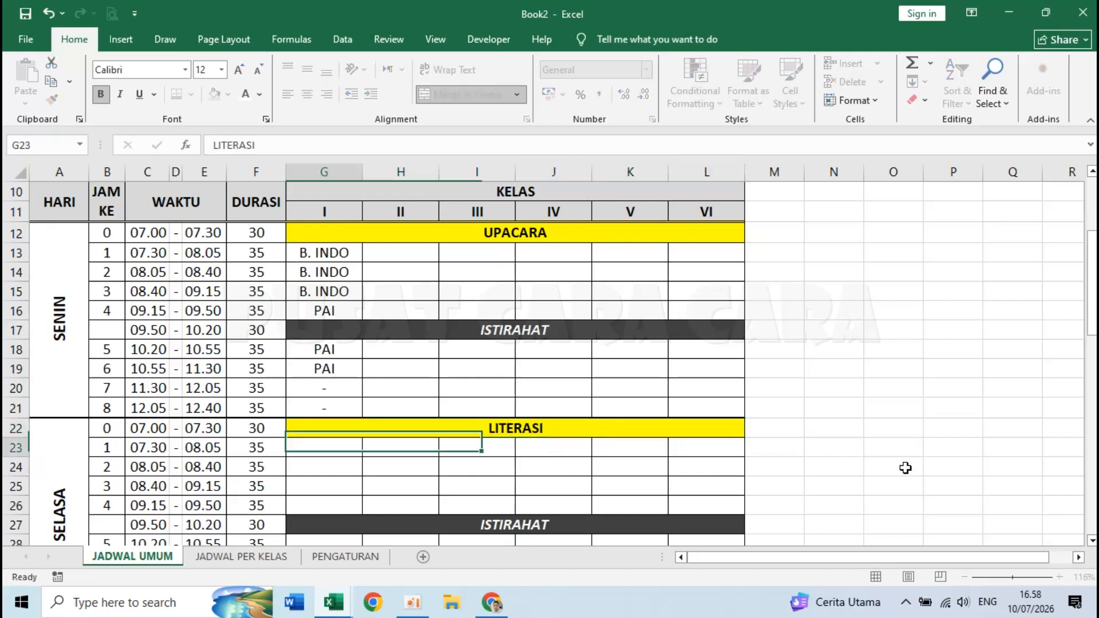
pyautogui.scroll(-3, 363, 460)
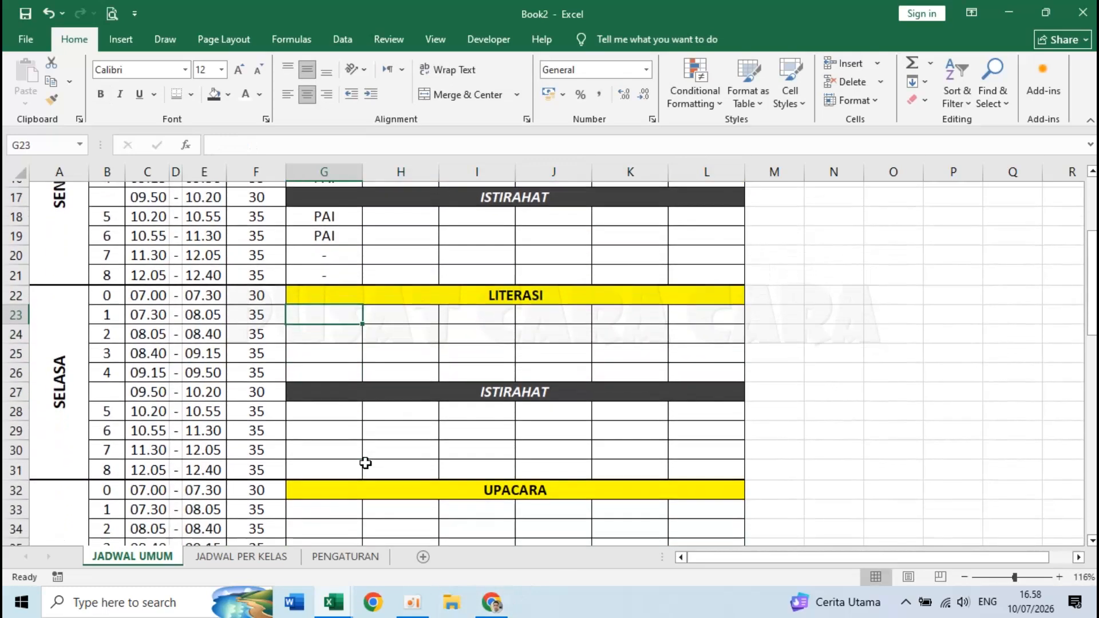
pyautogui.scroll(-1, 365, 463)
pyautogui.click(448, 409)
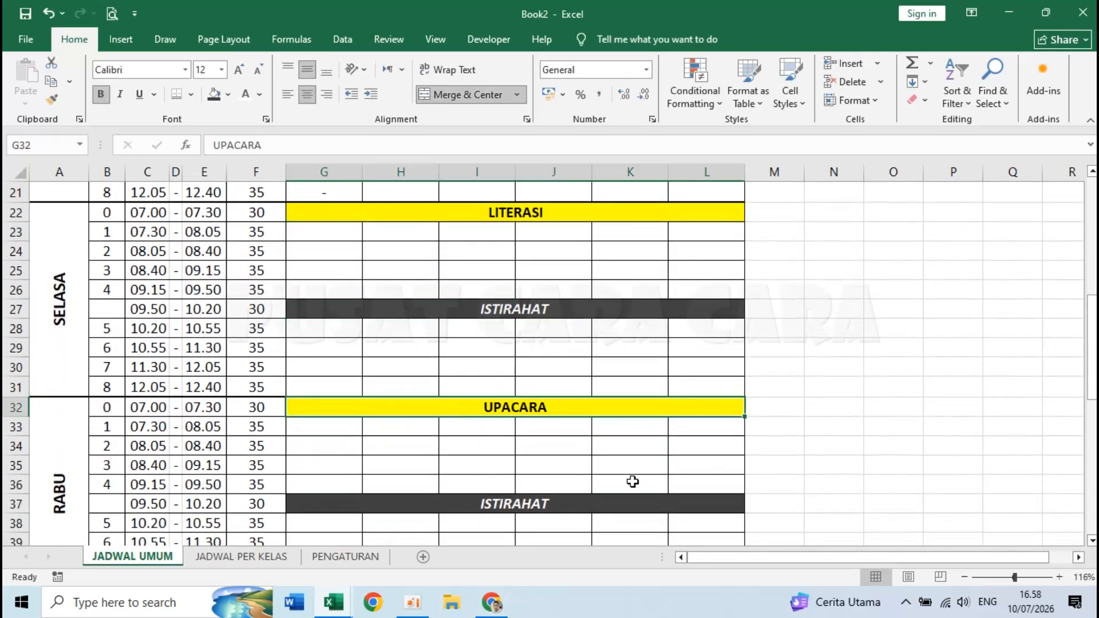
pyautogui.write('LAGU N')
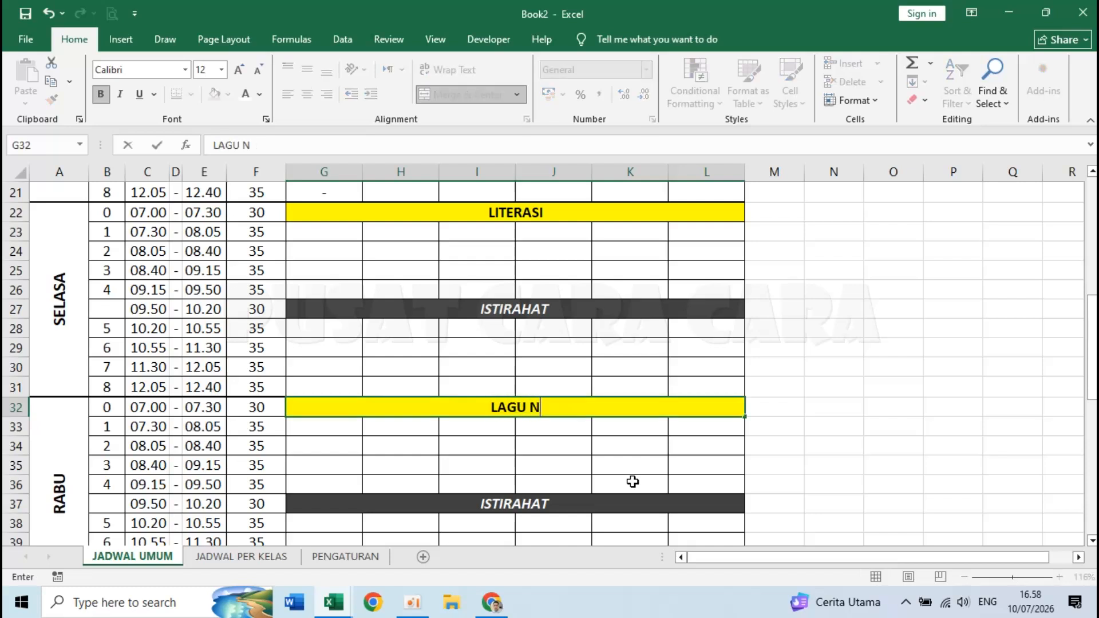
pyautogui.write('ASIONAL')
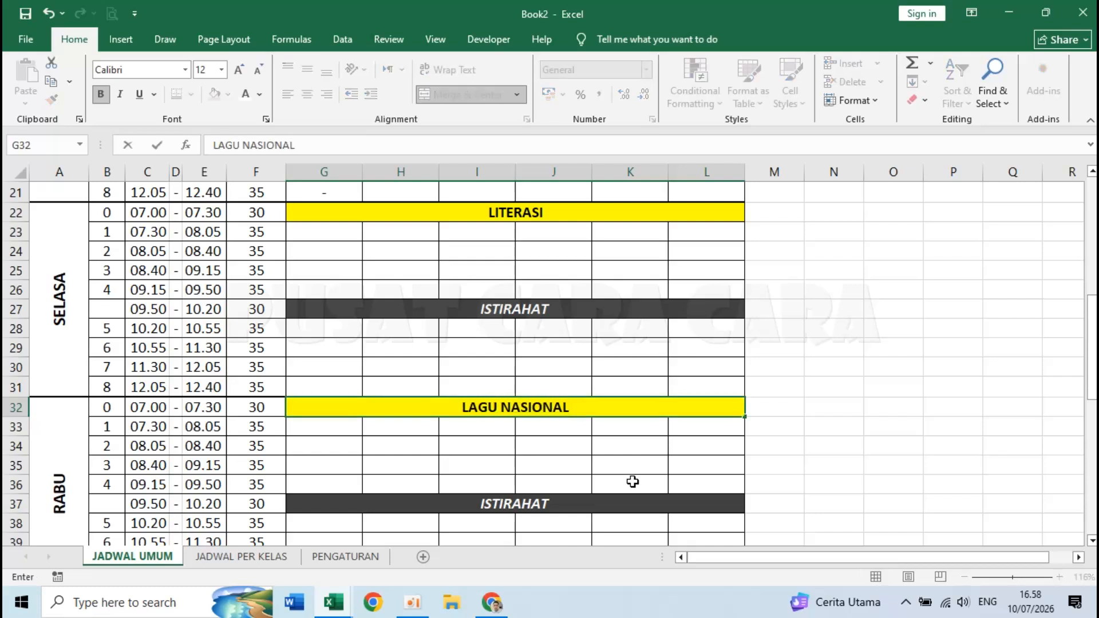
pyautogui.press('Return')
# - Replace the UPACARA banners with SENAM PAGI for KAMIS and KEROHANIAN for JUM'AT
pyautogui.scroll(-4, 632, 481)
pyautogui.click(508, 383)
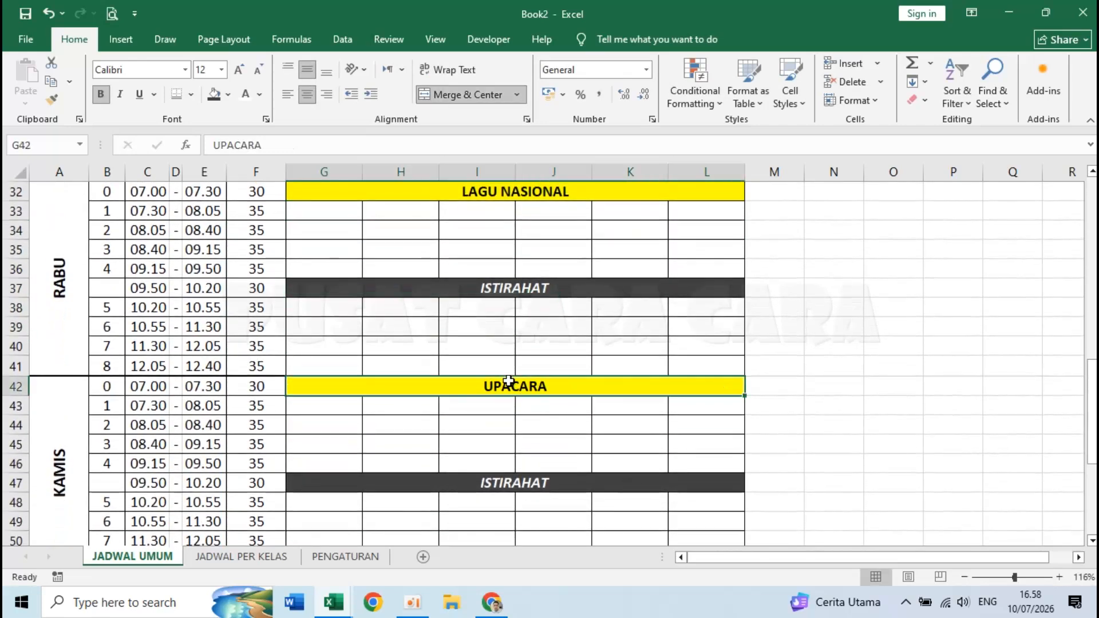
pyautogui.write('SE')
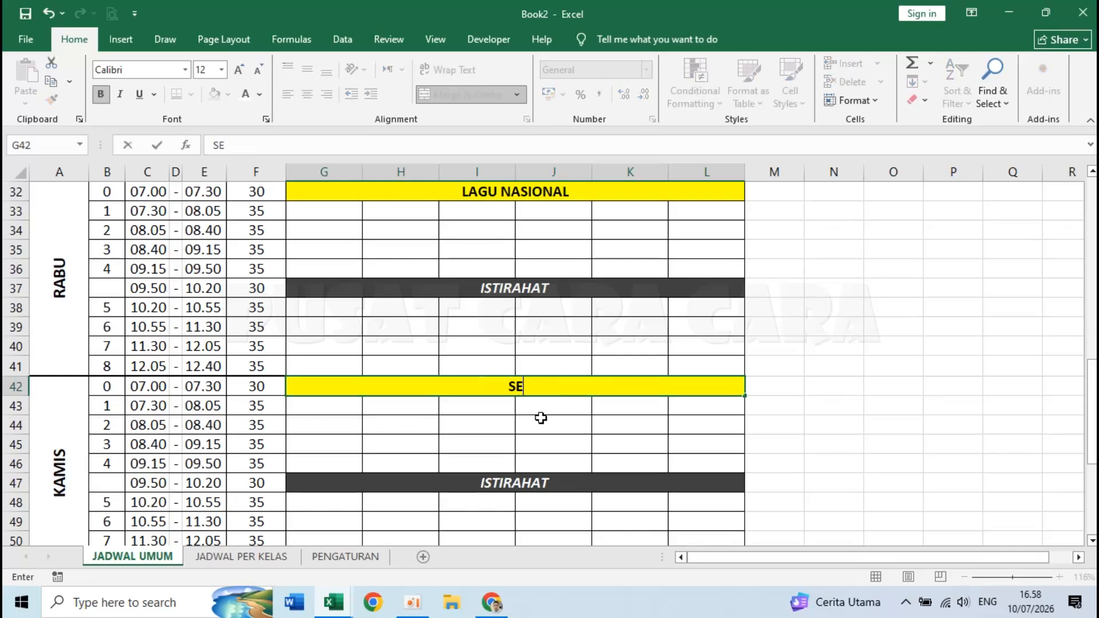
pyautogui.write('NAM PAGI')
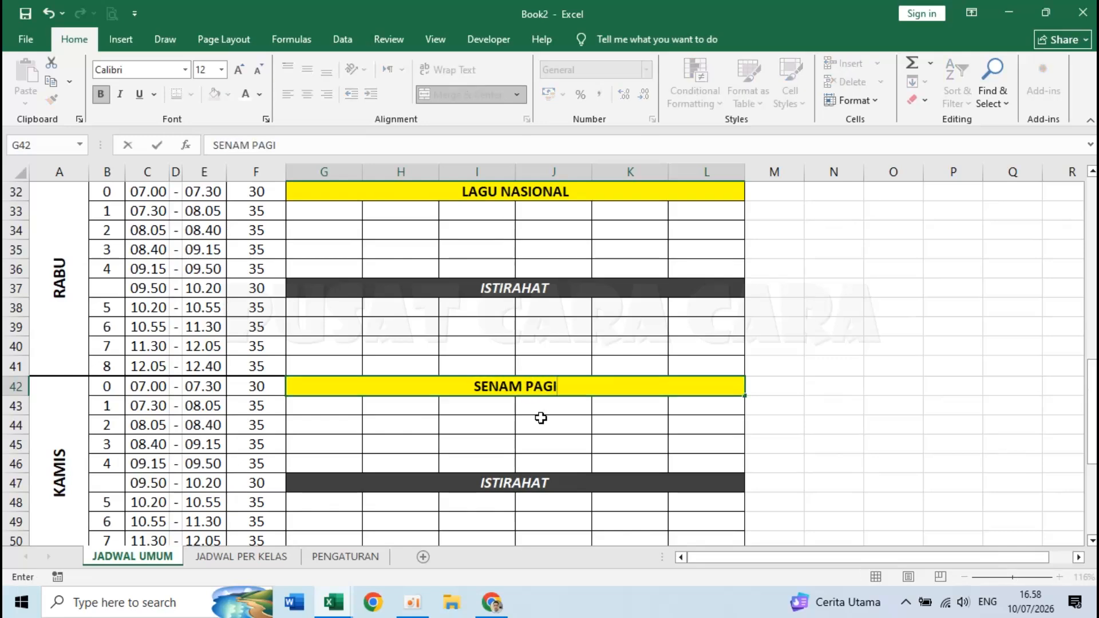
pyautogui.press('Return')
pyautogui.scroll(-3, 541, 418)
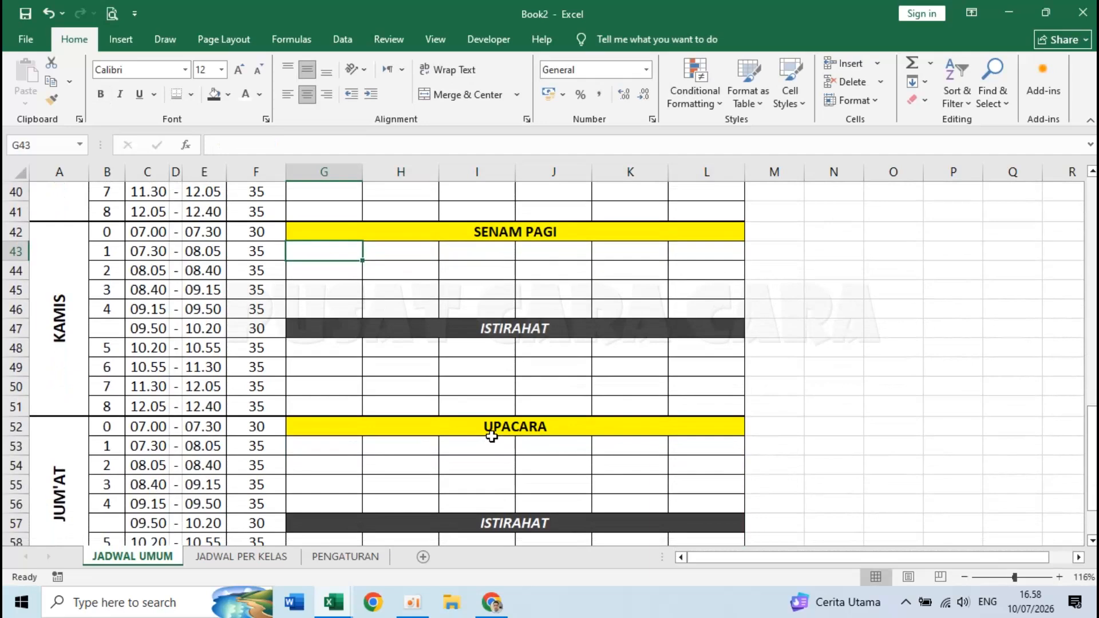
pyautogui.click(493, 430)
pyautogui.write('KEROHANIAN')
pyautogui.press('Return')
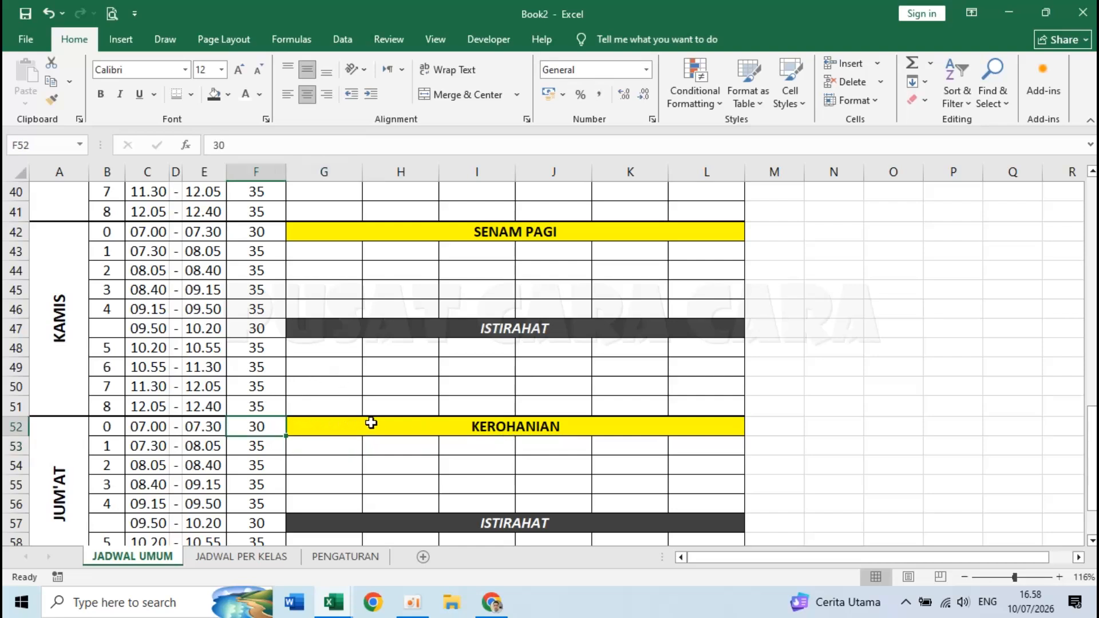
pyautogui.click(388, 429)
pyautogui.scroll(-3, 459, 396)
pyautogui.scroll(10, 459, 397)
pyautogui.scroll(4, 458, 396)
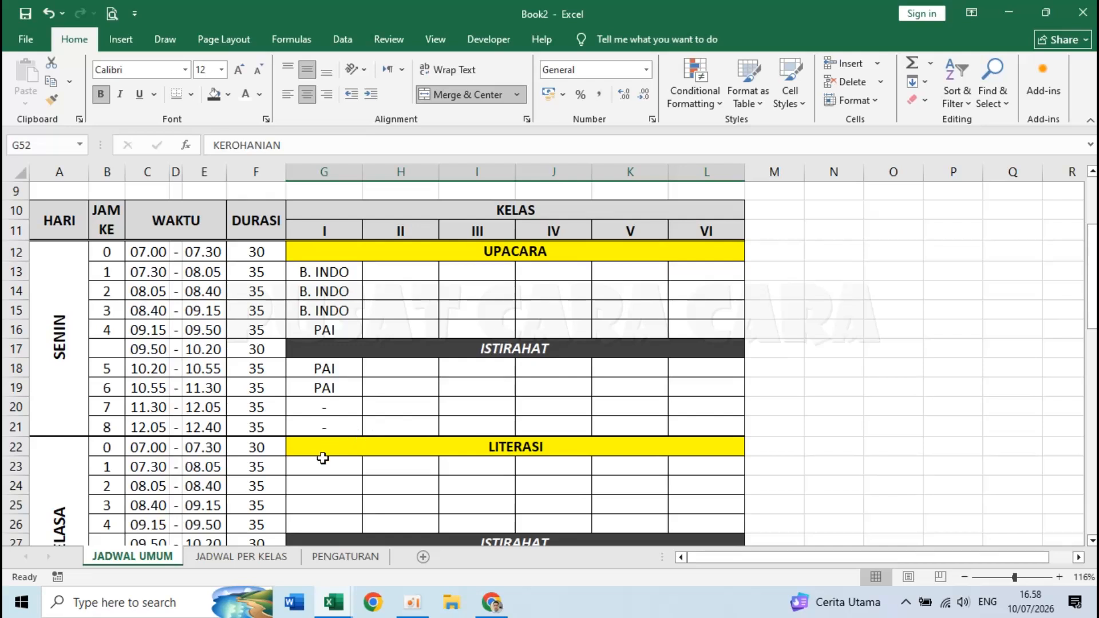
pyautogui.click(321, 462)
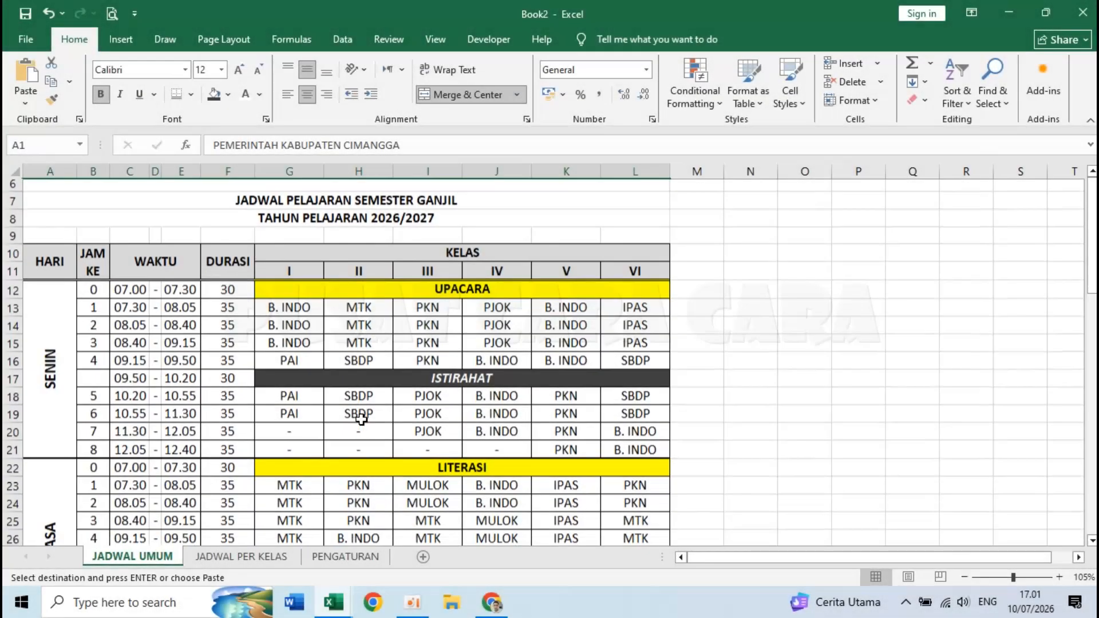
# - Review the filled subject entries such as MTK, PJOK and MULOK, then select J61 below the timetable
pyautogui.click(331, 318)
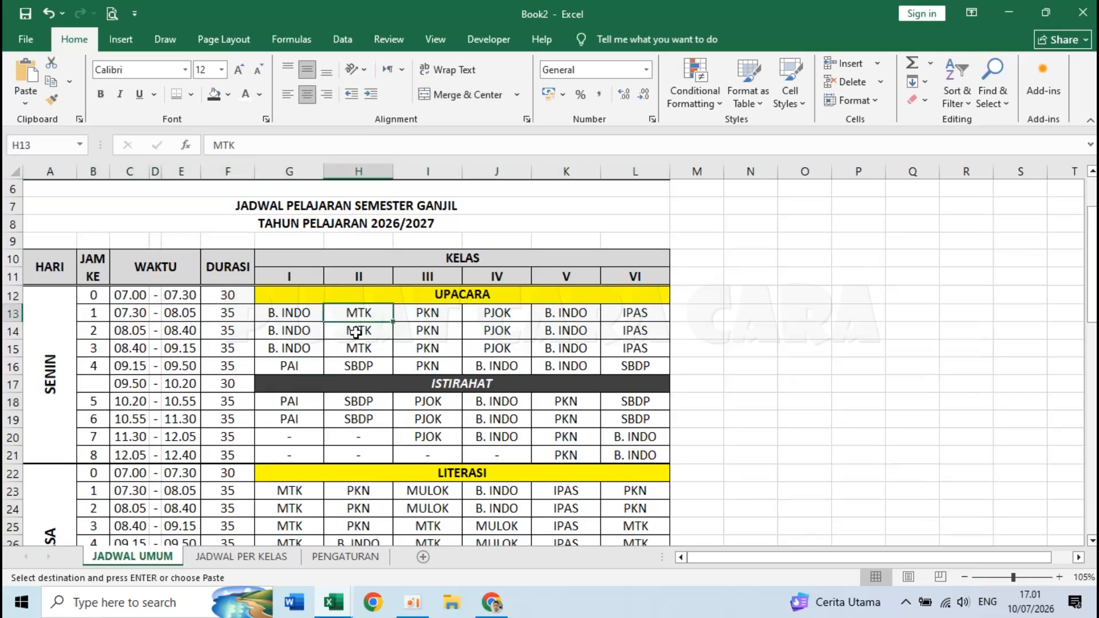
pyautogui.scroll(-1, 385, 361)
pyautogui.scroll(-8, 386, 362)
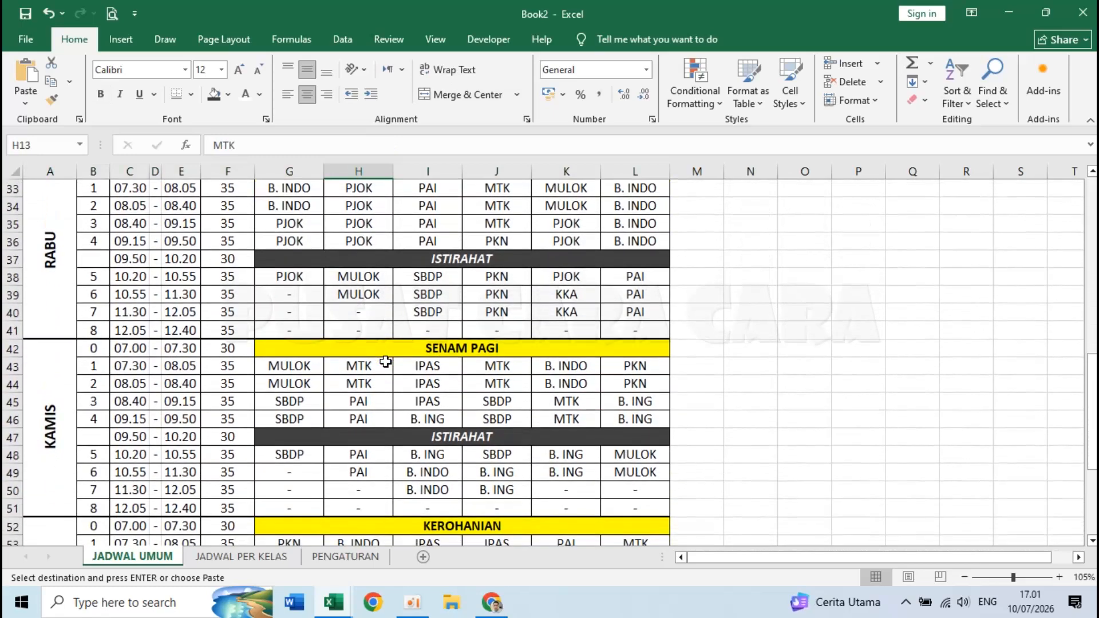
pyautogui.click(294, 277)
pyautogui.click(373, 282)
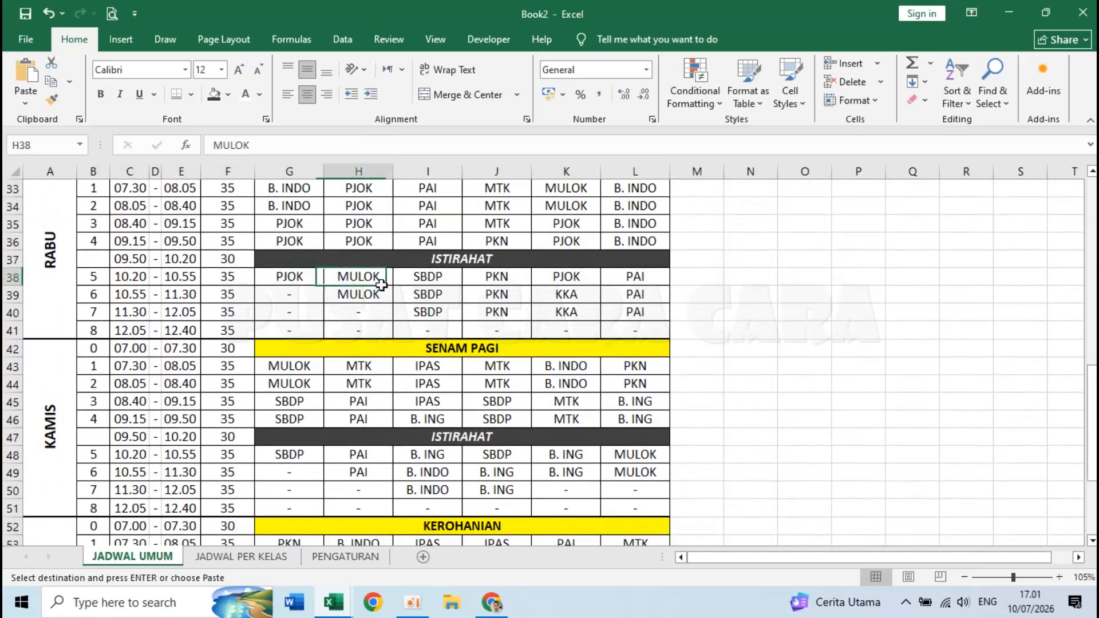
pyautogui.scroll(-3, 431, 351)
pyautogui.scroll(-2, 431, 351)
pyautogui.click(495, 402)
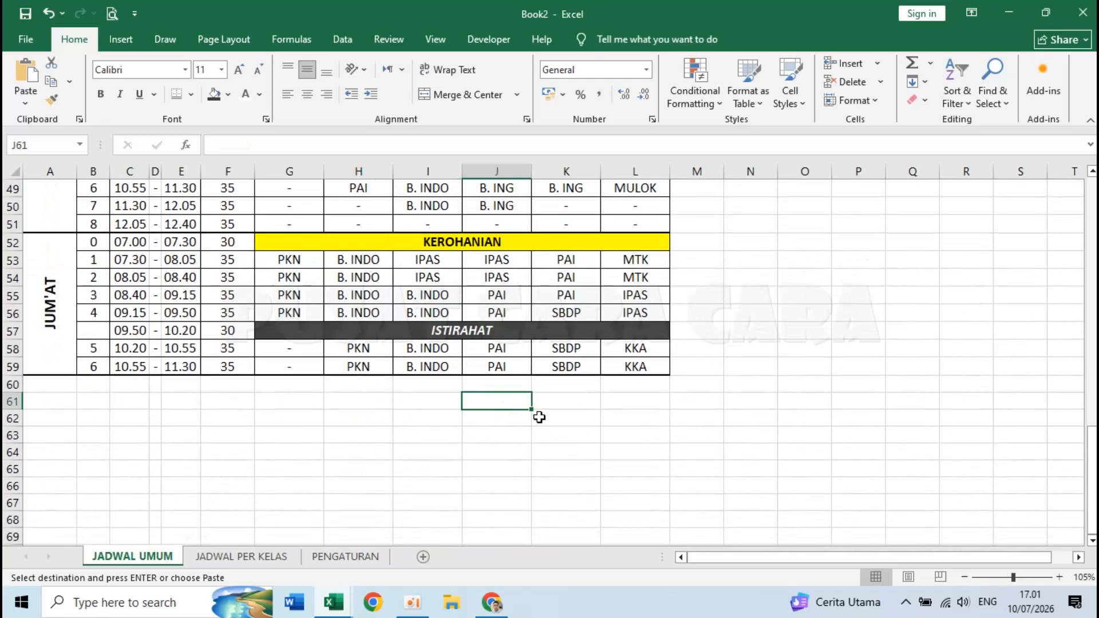
pyautogui.scroll(15, 540, 417)
pyautogui.scroll(-15, 539, 417)
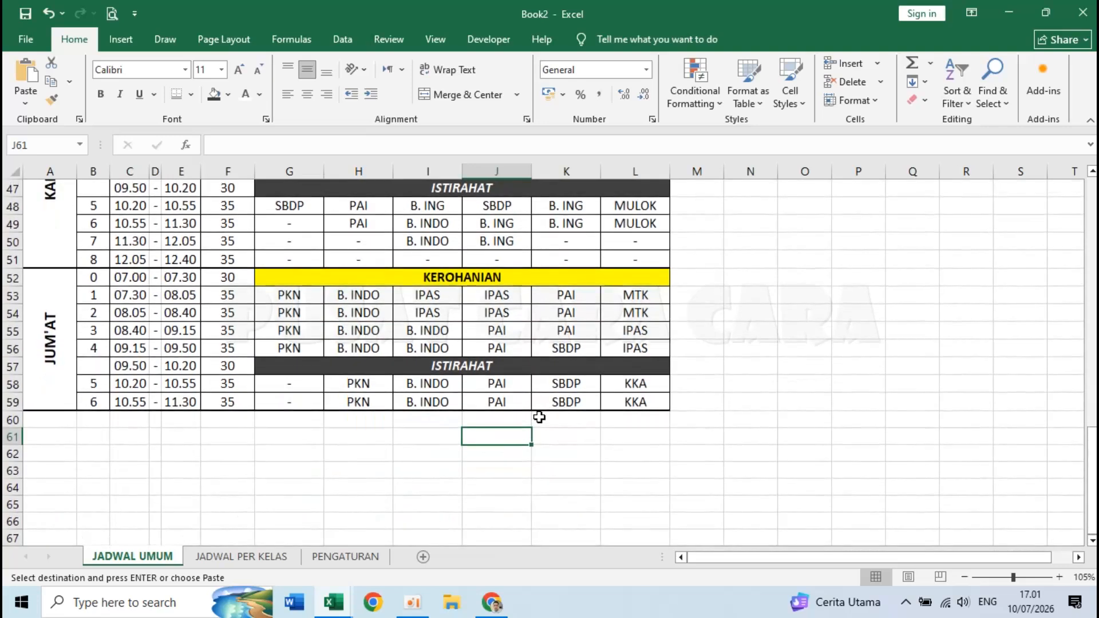
# - Enter the place and date line 'Cimangga, 15 Juli 2026' in J61
pyautogui.write('cIMANGFA')
pyautogui.press('BackSpace')
pyautogui.press('BackSpace')
pyautogui.write('GA,')
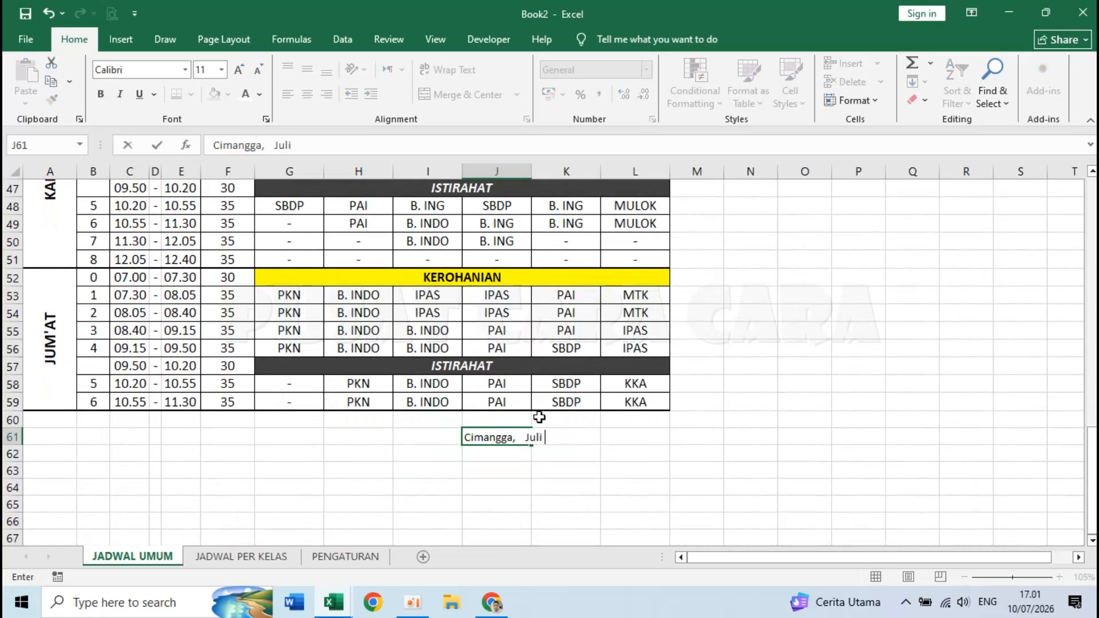
pyautogui.write('   Juli 2026')
pyautogui.click(527, 437)
pyautogui.press('BackSpace')
pyautogui.press('BackSpace')
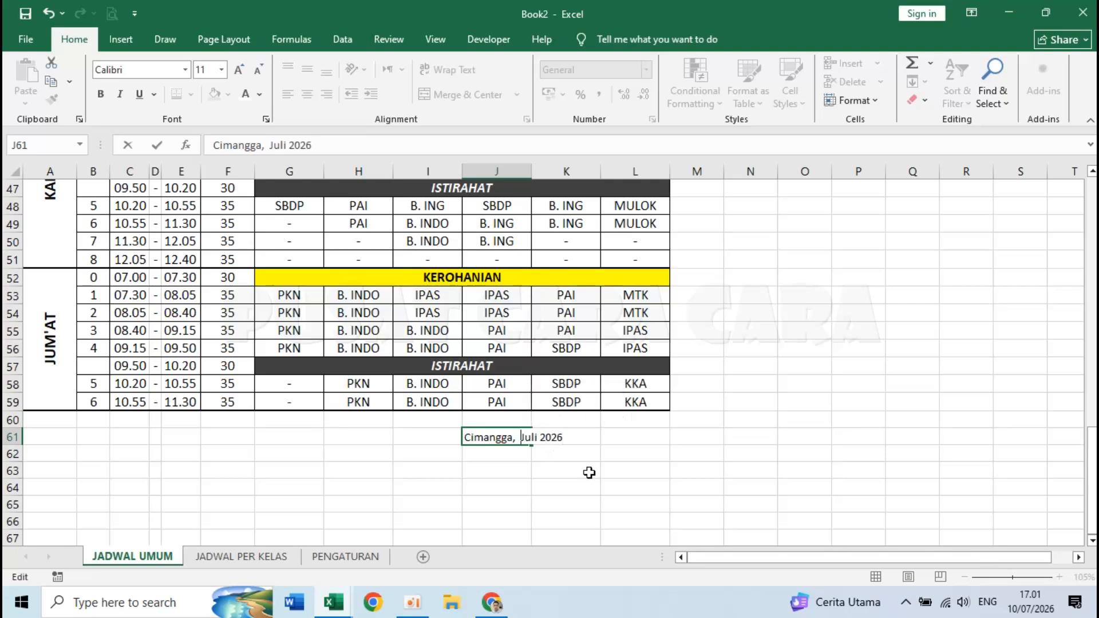
pyautogui.write('15')
pyautogui.press('Return')
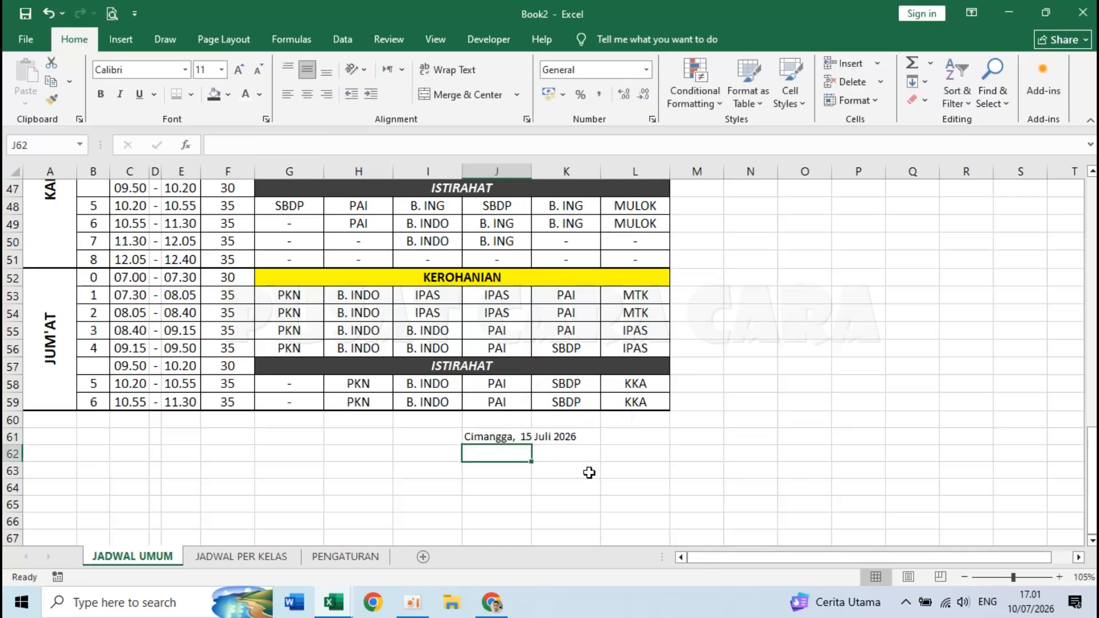
# - Add Kepala Sekolah, 'NAMA KEPSEK, M.Pd.' and the headmaster's NIP below the date
pyautogui.write('Kepala Seko')
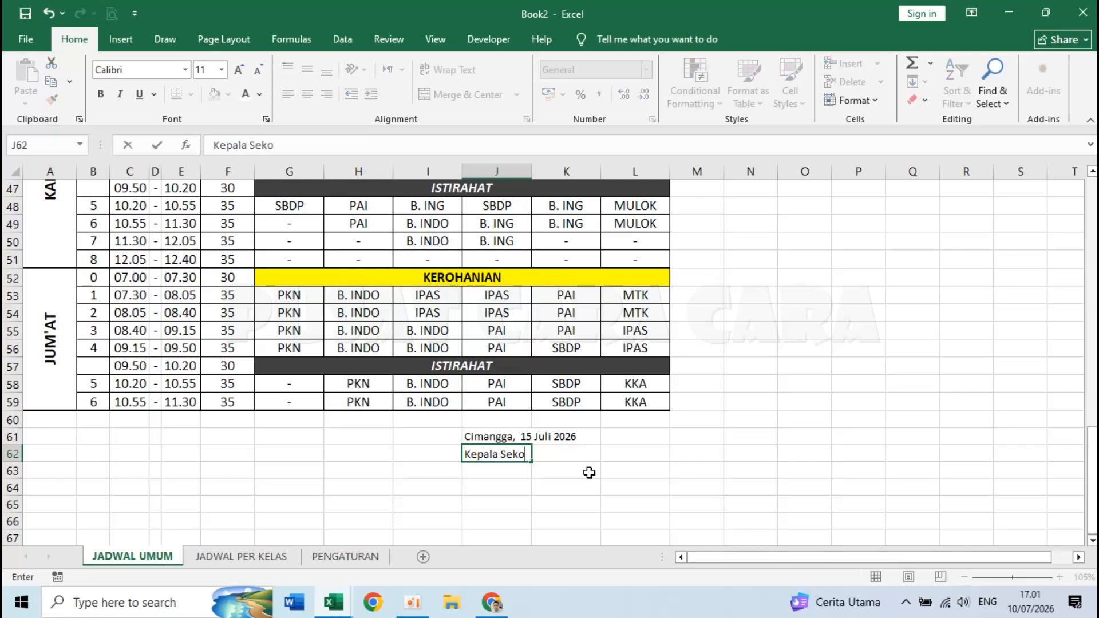
pyautogui.press('Return')
pyautogui.press('Return')
pyautogui.press('Return')
pyautogui.press('Return')
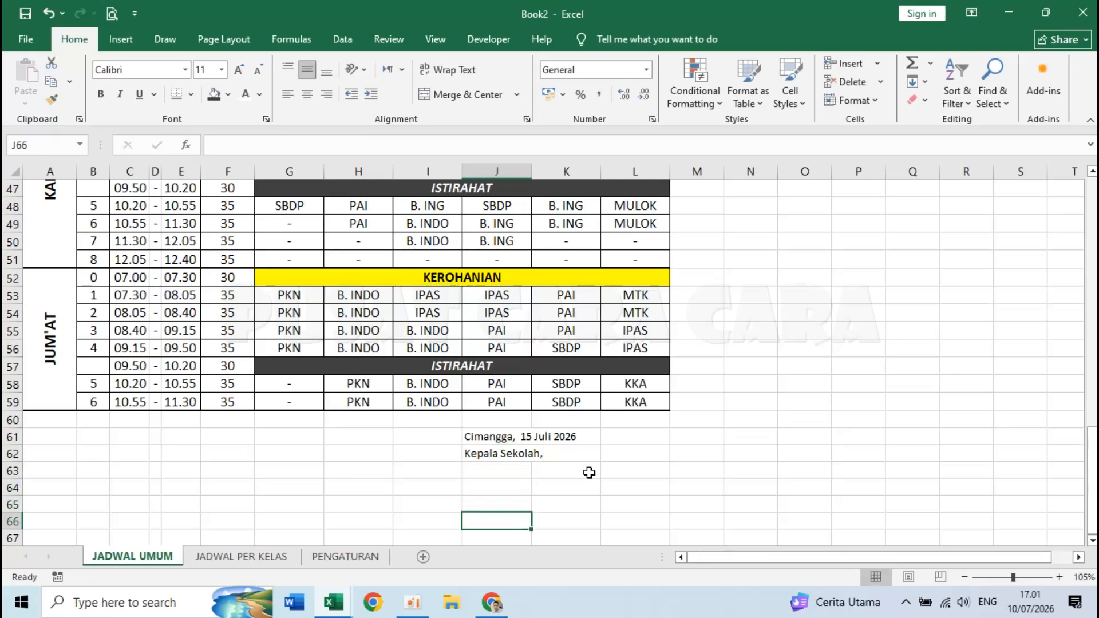
pyautogui.write('NAMA KEPS')
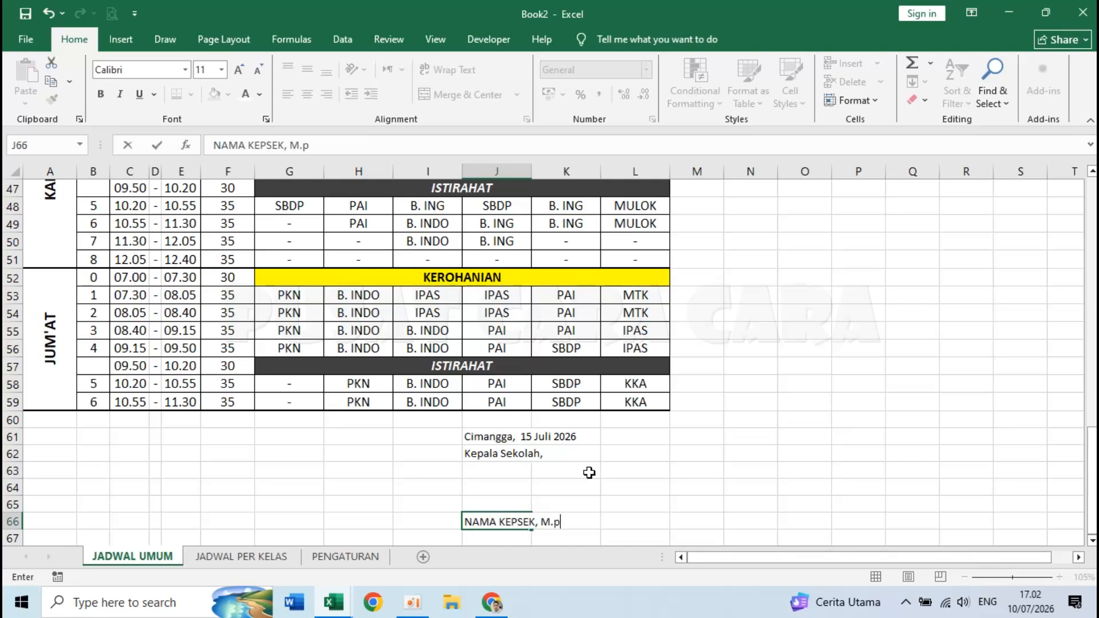
pyautogui.write('EK, M.Pd.')
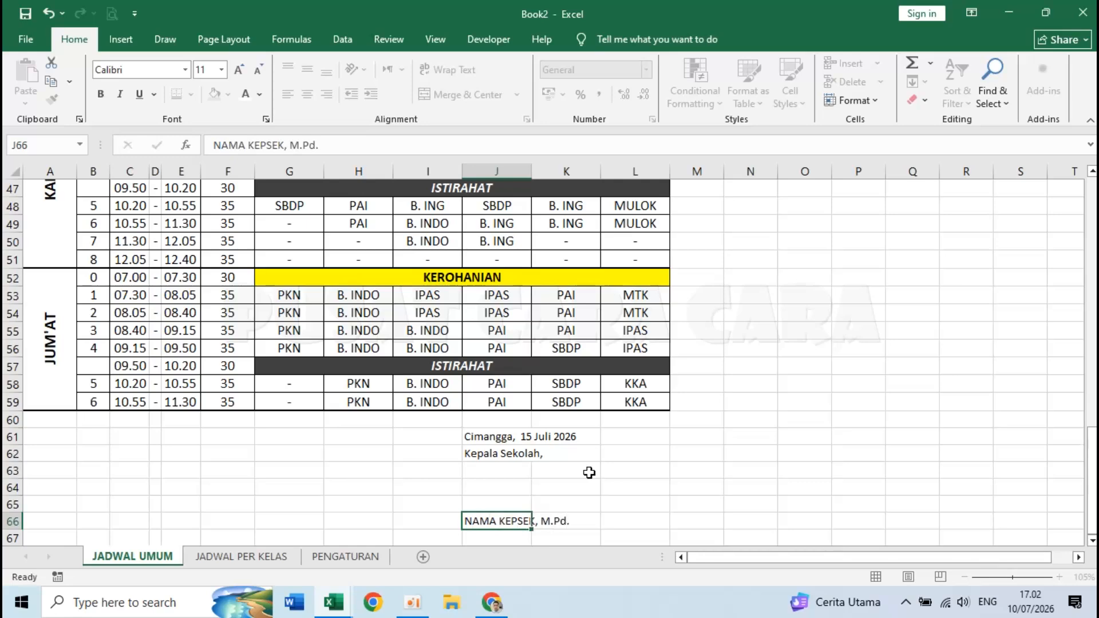
pyautogui.press('Return')
pyautogui.write('NIP')
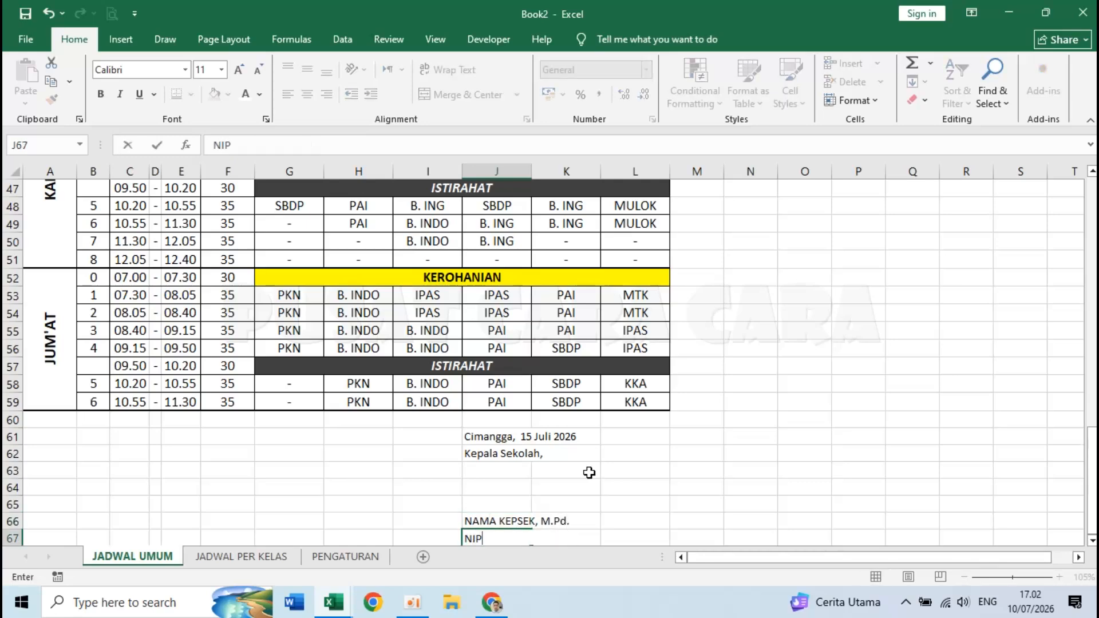
pyautogui.scroll(-2, 589, 472)
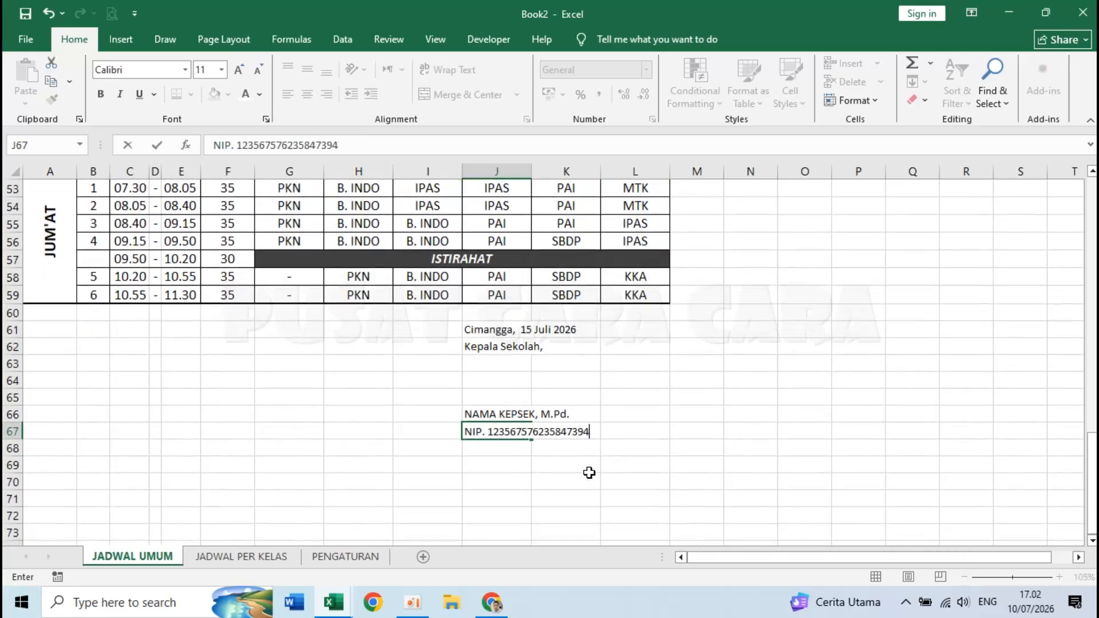
pyautogui.press('Return')
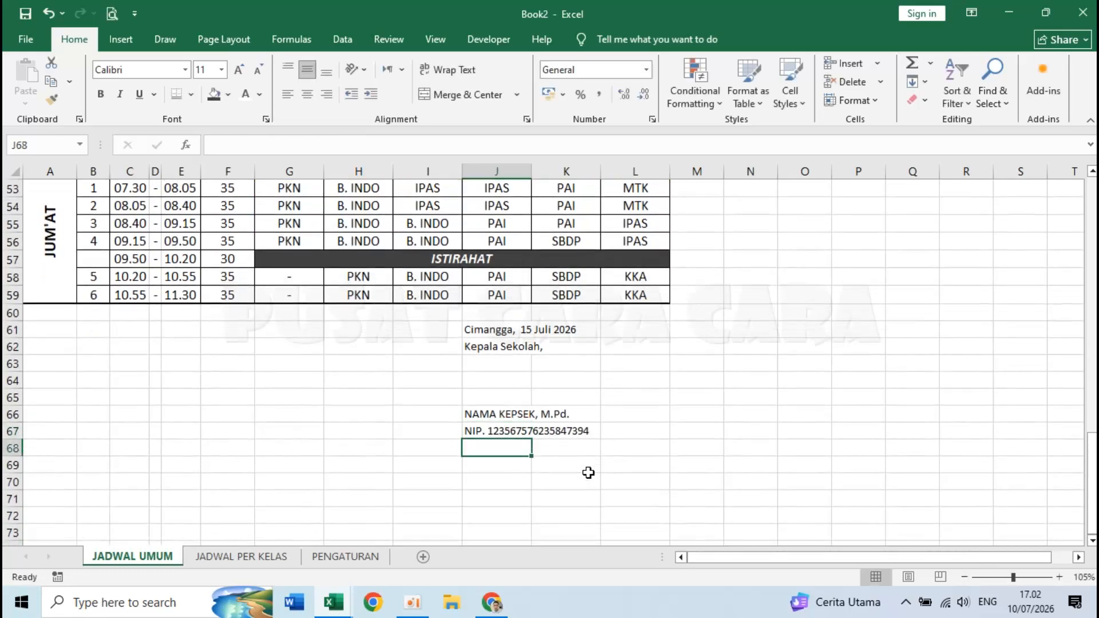
pyautogui.scroll(1, 496, 366)
pyautogui.click(577, 465)
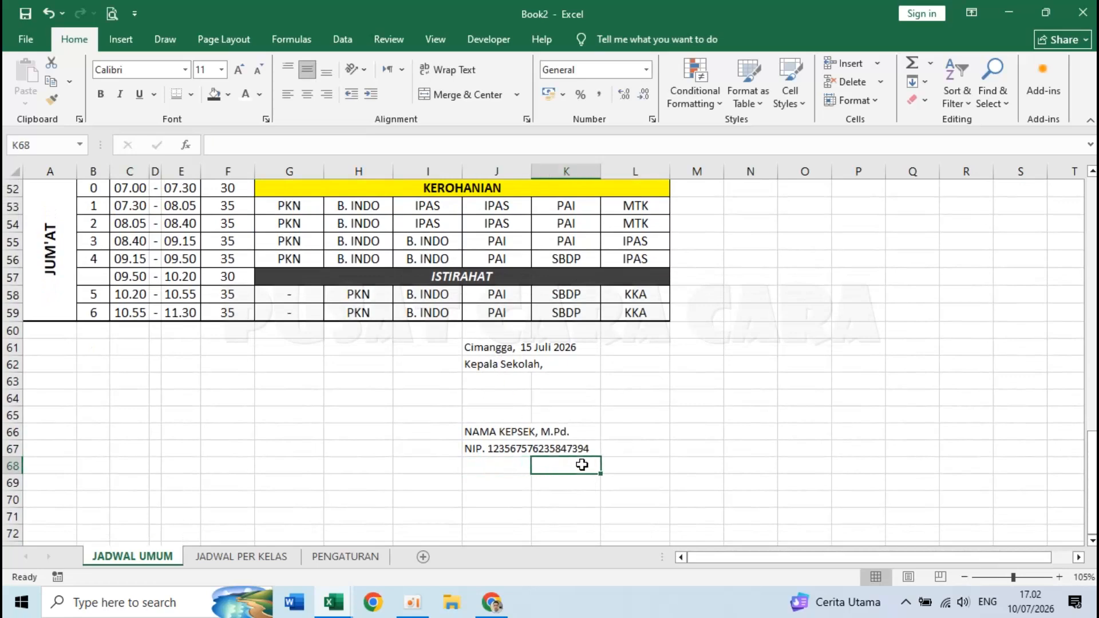
pyautogui.click(643, 361)
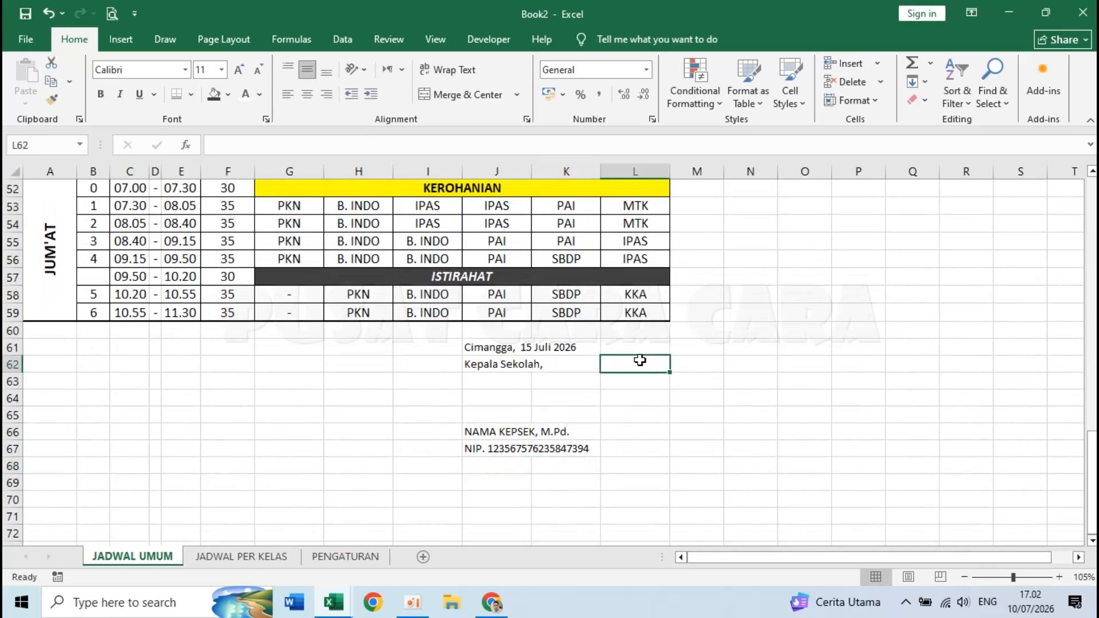
pyautogui.click(489, 347)
pyautogui.click(630, 351)
pyautogui.moveTo(482, 348); pyautogui.dragTo(481, 449)
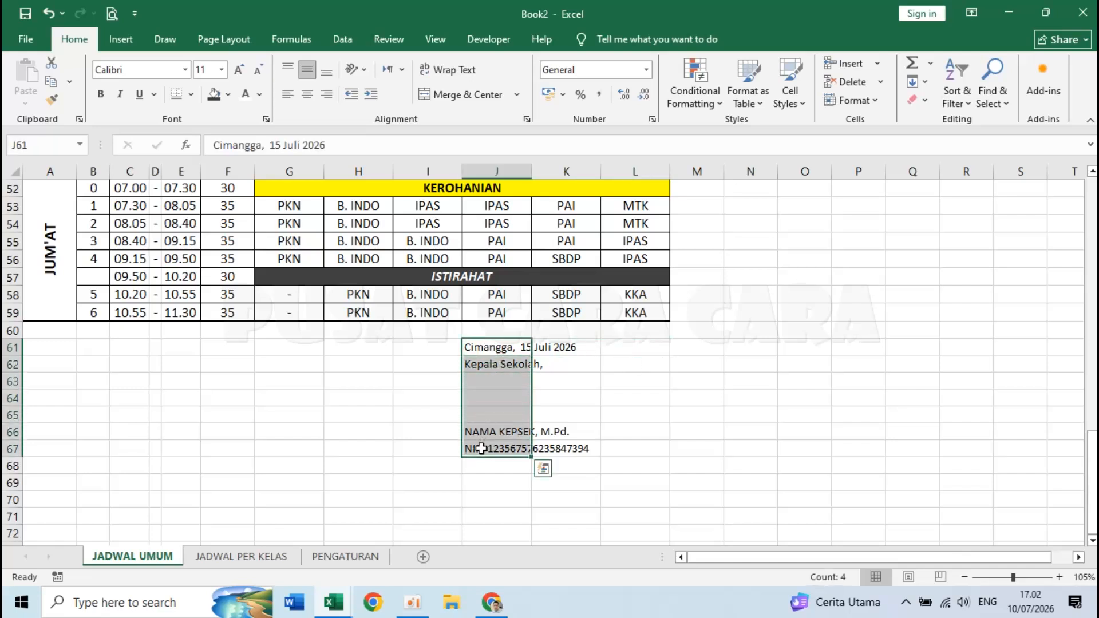
pyautogui.click(368, 94)
pyautogui.click(369, 95)
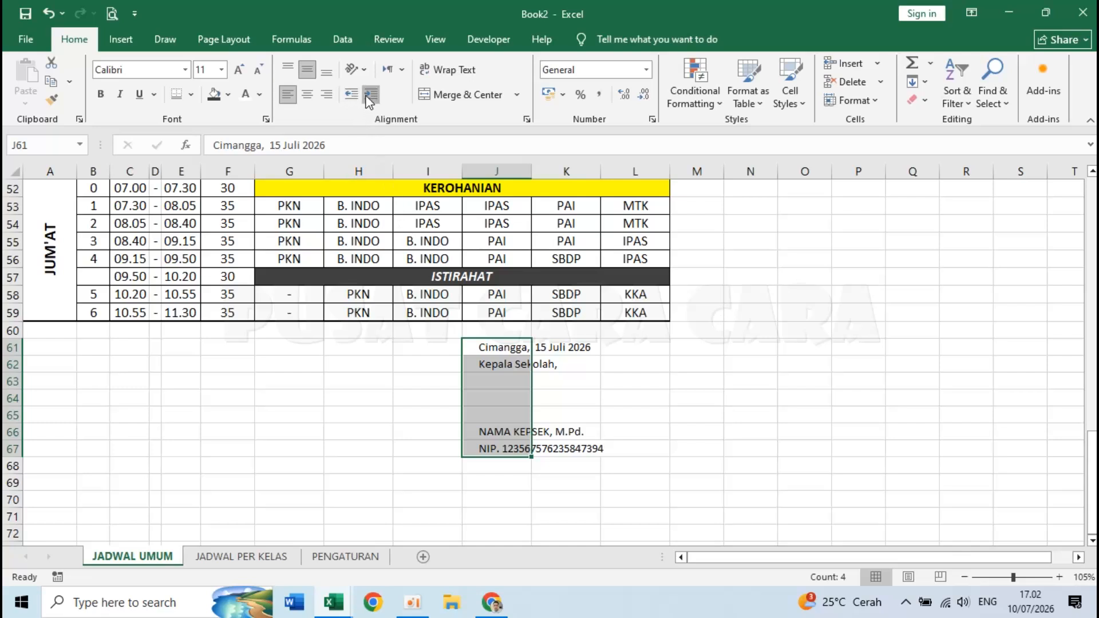
pyautogui.click(369, 94)
pyautogui.click(591, 414)
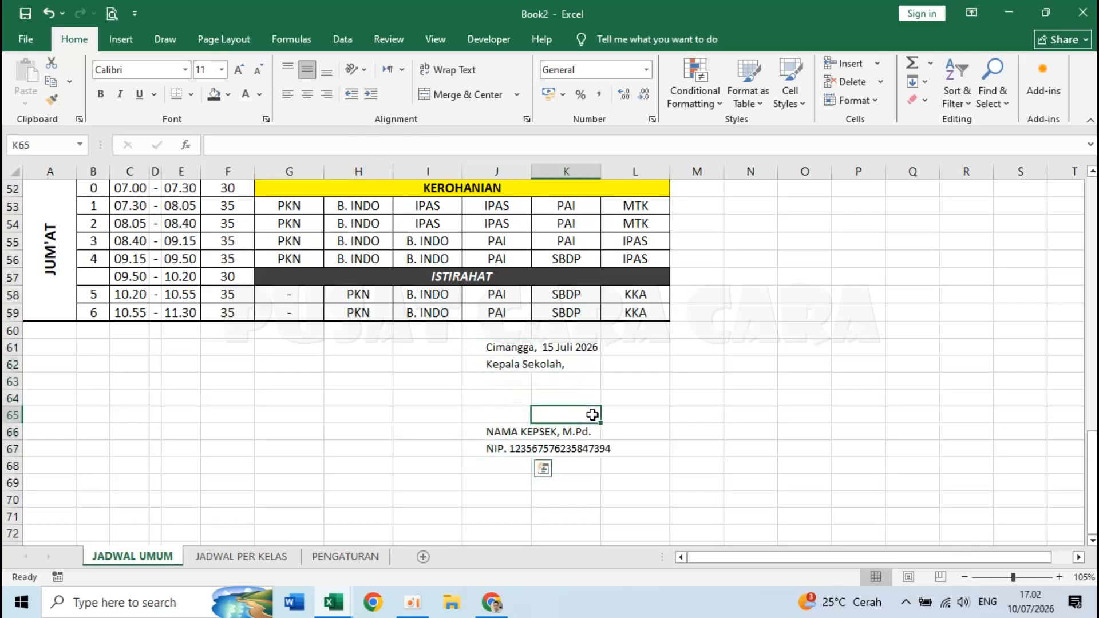
pyautogui.click(506, 434)
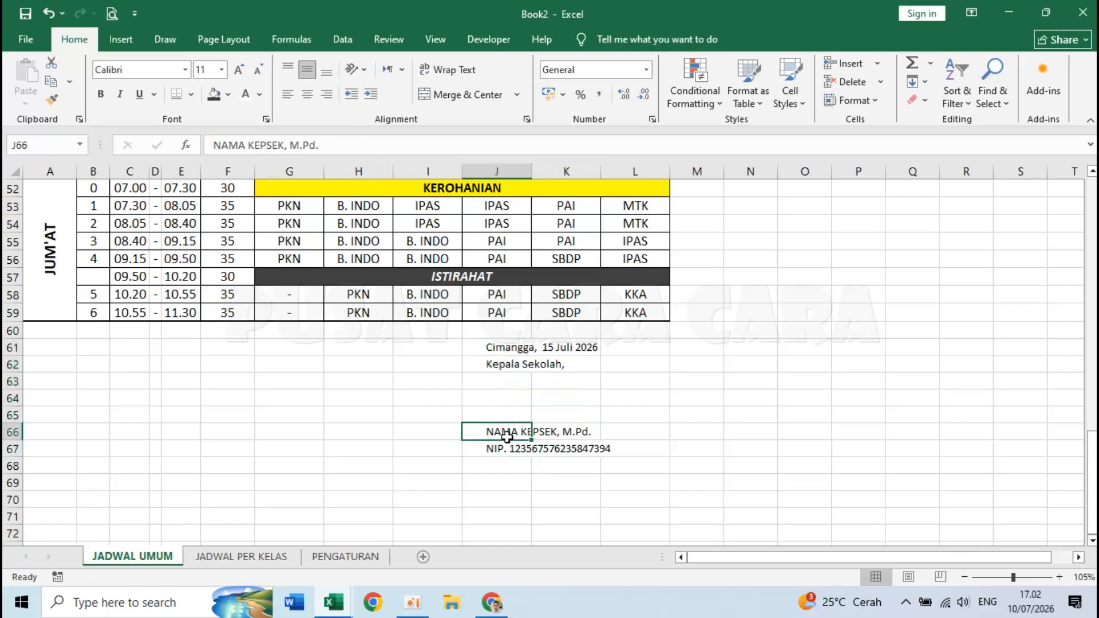
pyautogui.click(100, 94)
pyautogui.click(621, 411)
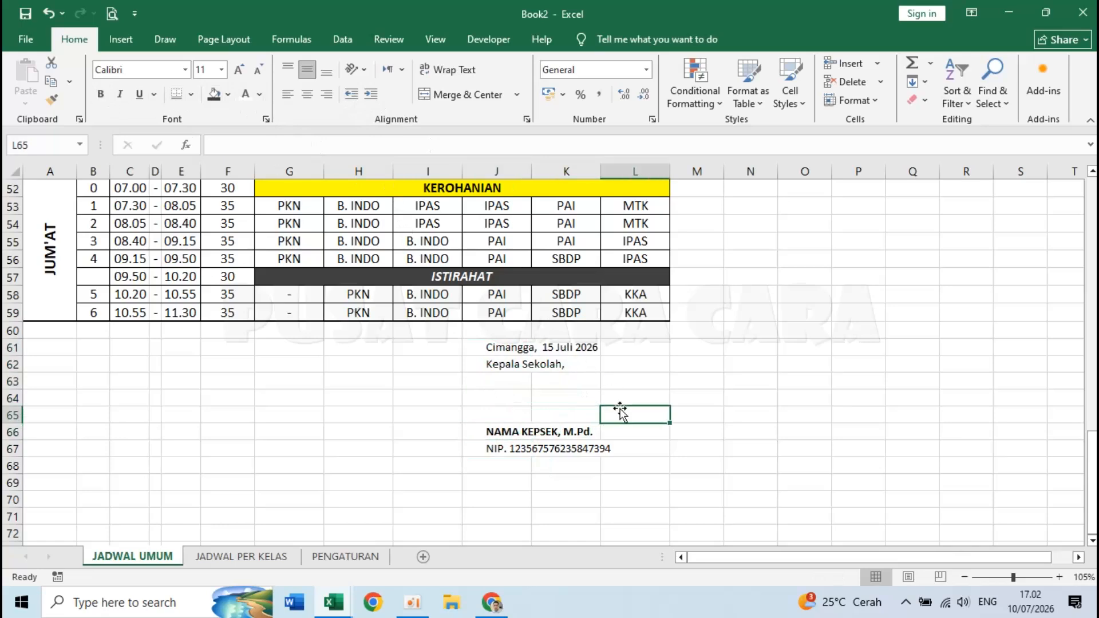
pyautogui.scroll(17, 620, 409)
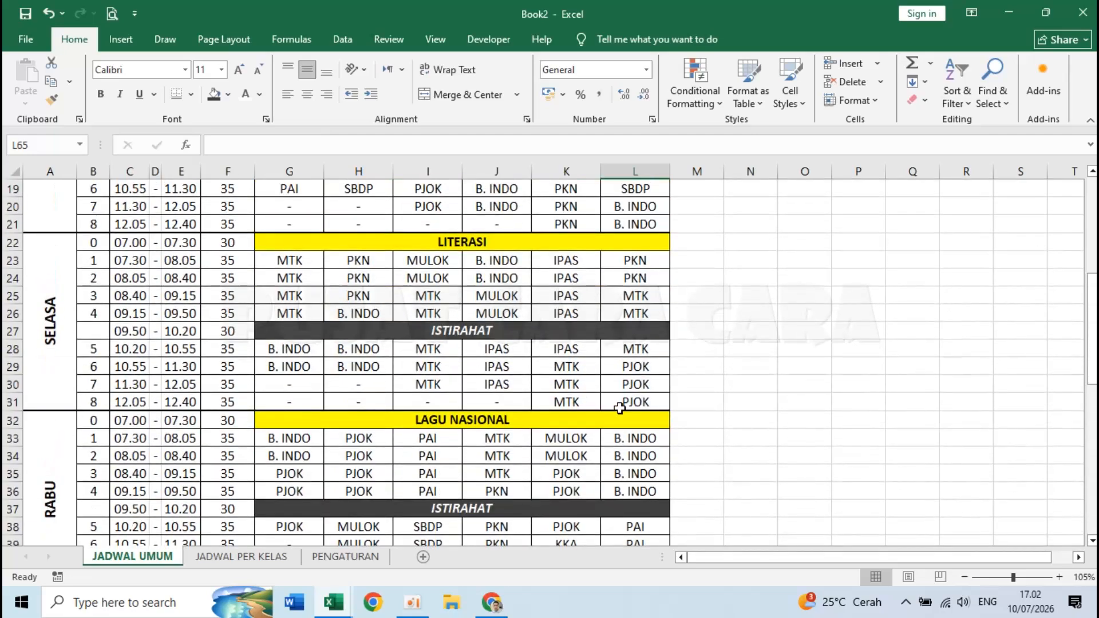
# - Set A1:L67, from the letterhead to the signature block, as the print area
pyautogui.click(609, 249)
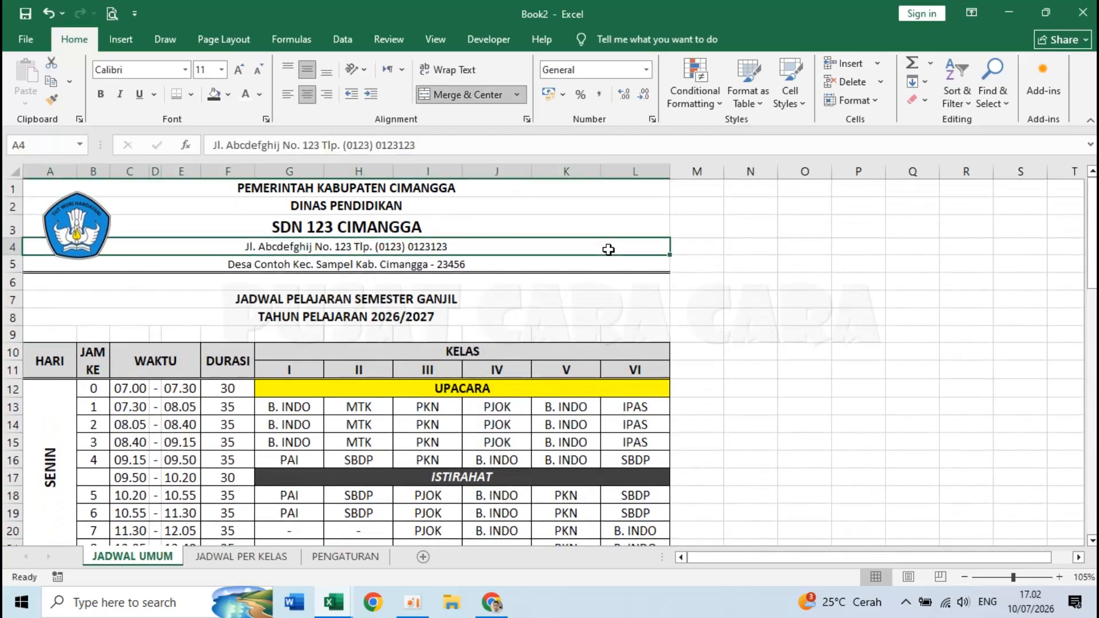
pyautogui.click(188, 202)
pyautogui.click(340, 295)
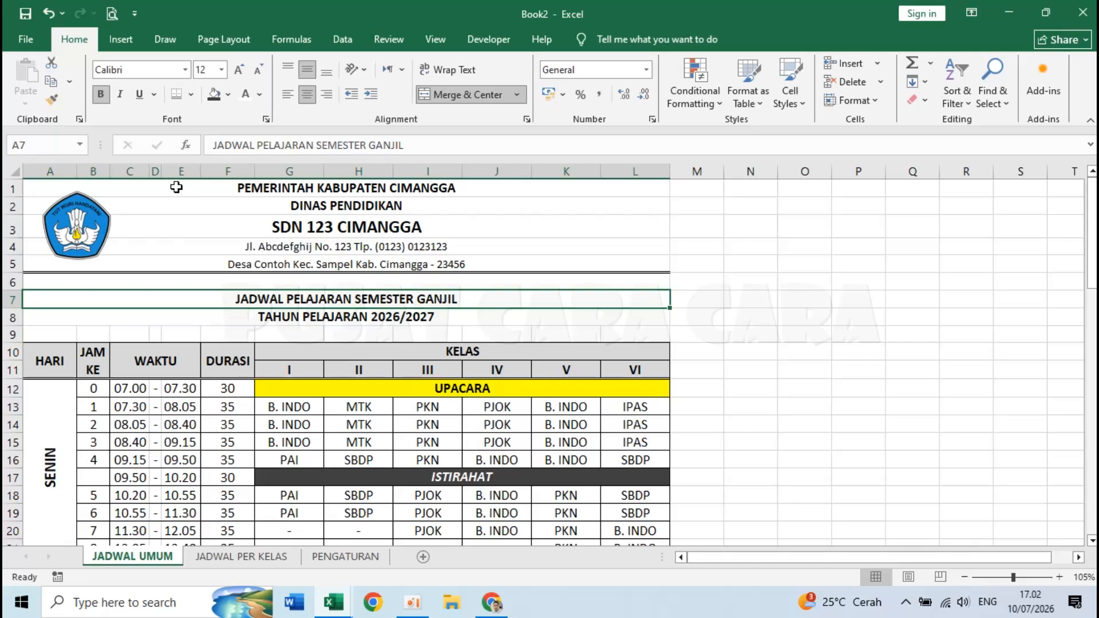
pyautogui.moveTo(174, 186); pyautogui.dragTo(622, 540)
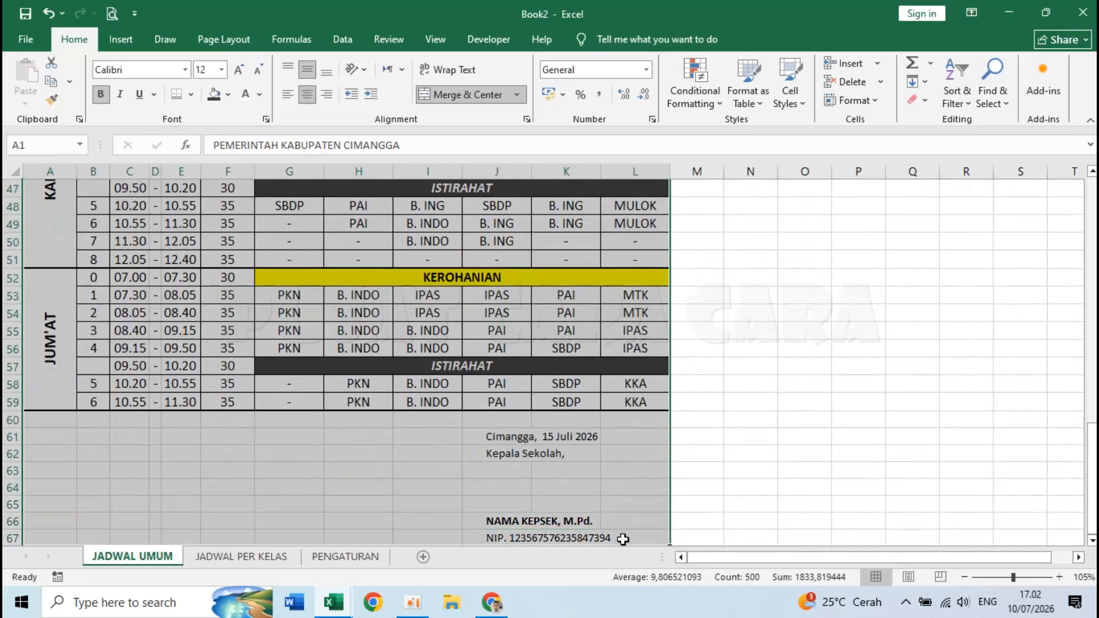
pyautogui.scroll(-3, 613, 516)
pyautogui.scroll(14, 595, 462)
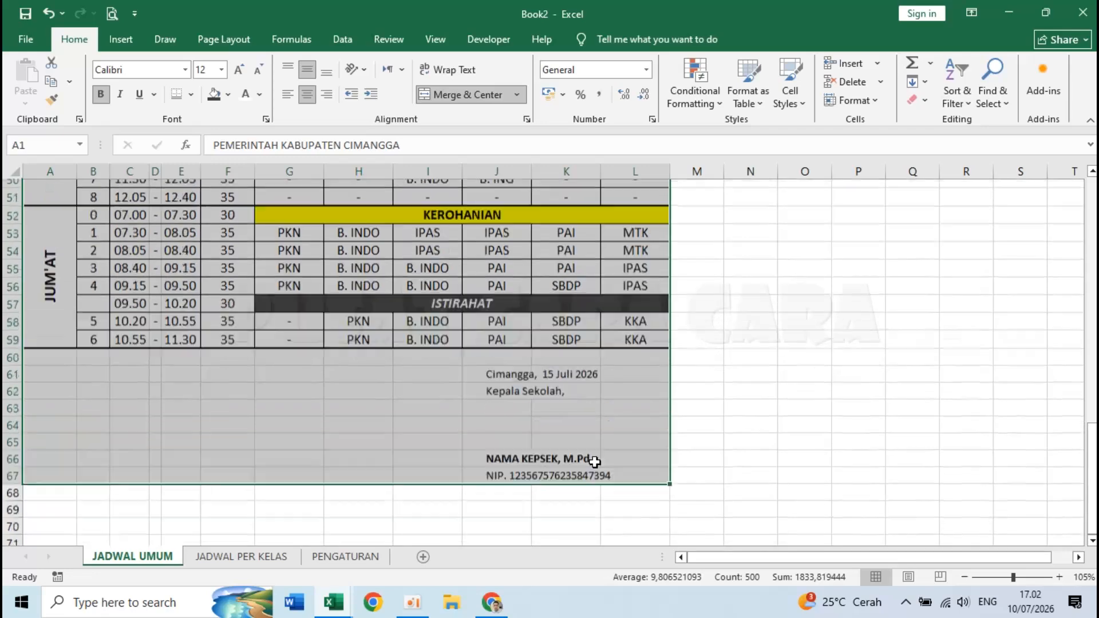
pyautogui.scroll(4, 595, 462)
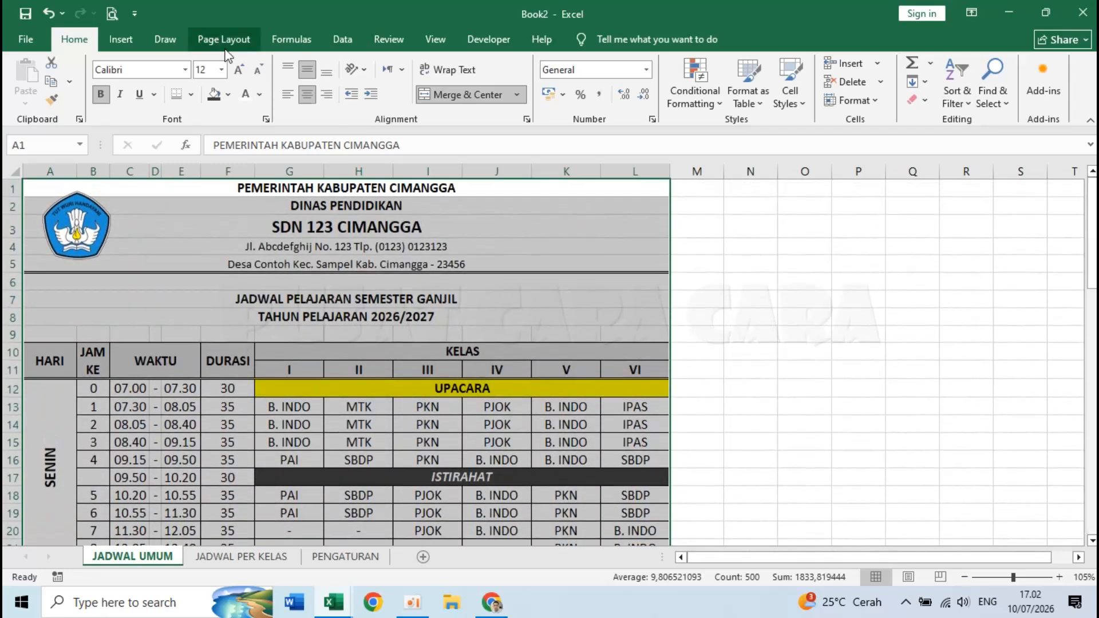
pyautogui.click(210, 32)
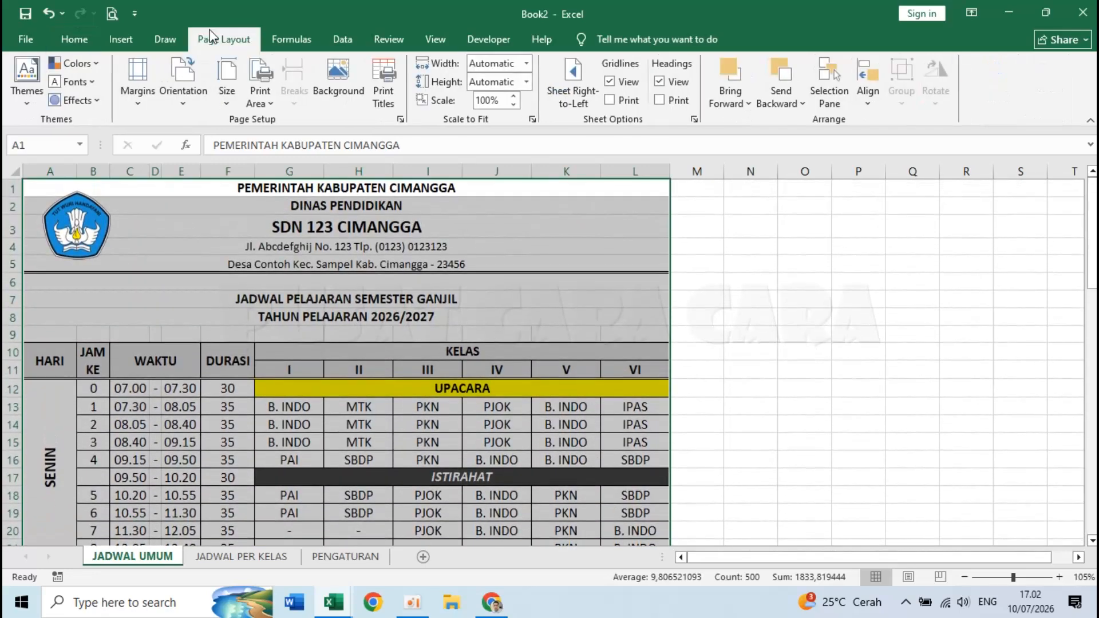
pyautogui.click(255, 93)
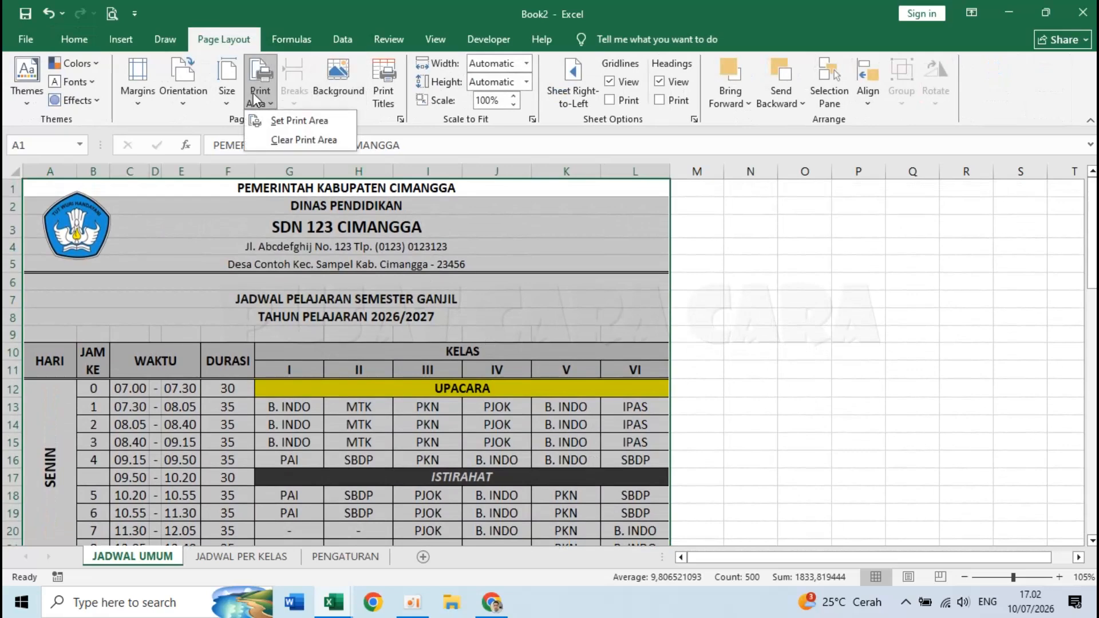
pyautogui.click(283, 117)
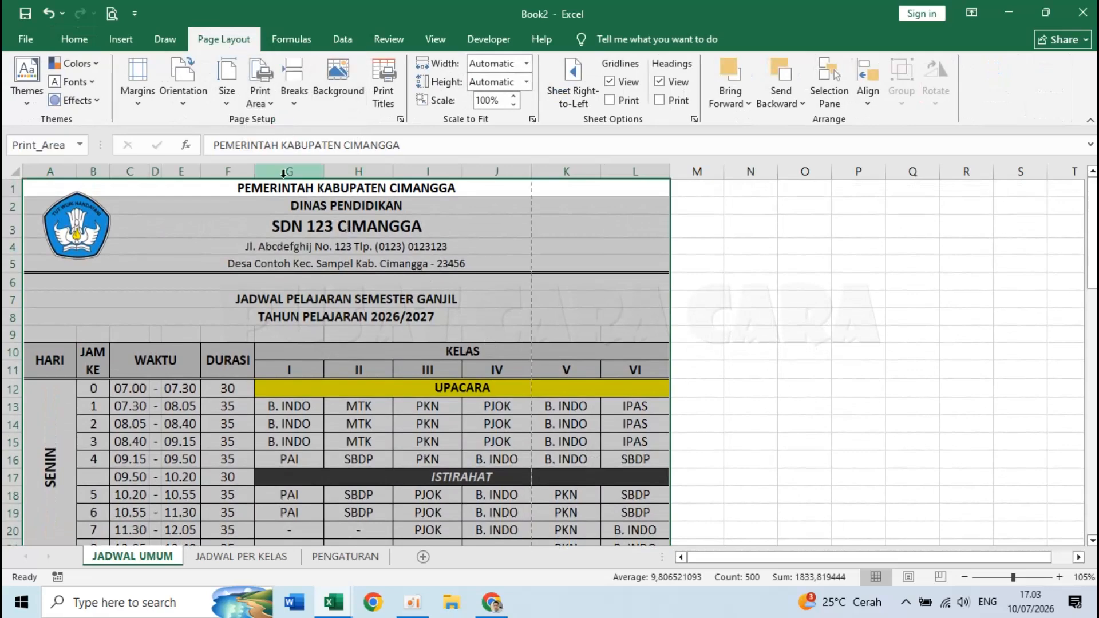
# - Set the paper size to 8.5 x 13 in with portrait orientation
pyautogui.click(229, 71)
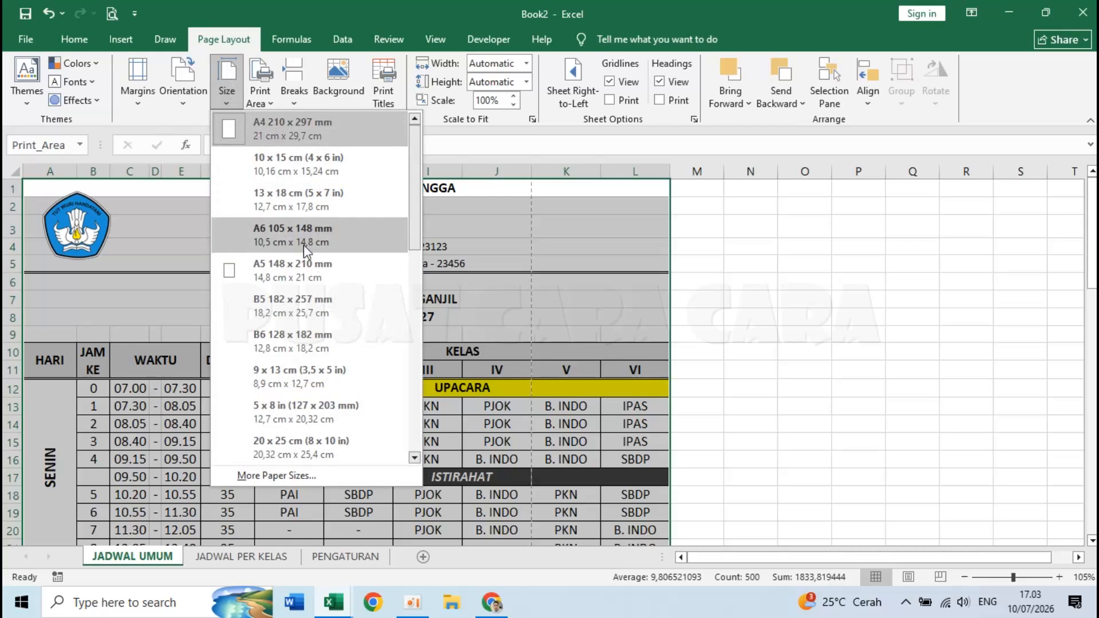
pyautogui.moveTo(417, 204); pyautogui.dragTo(407, 323)
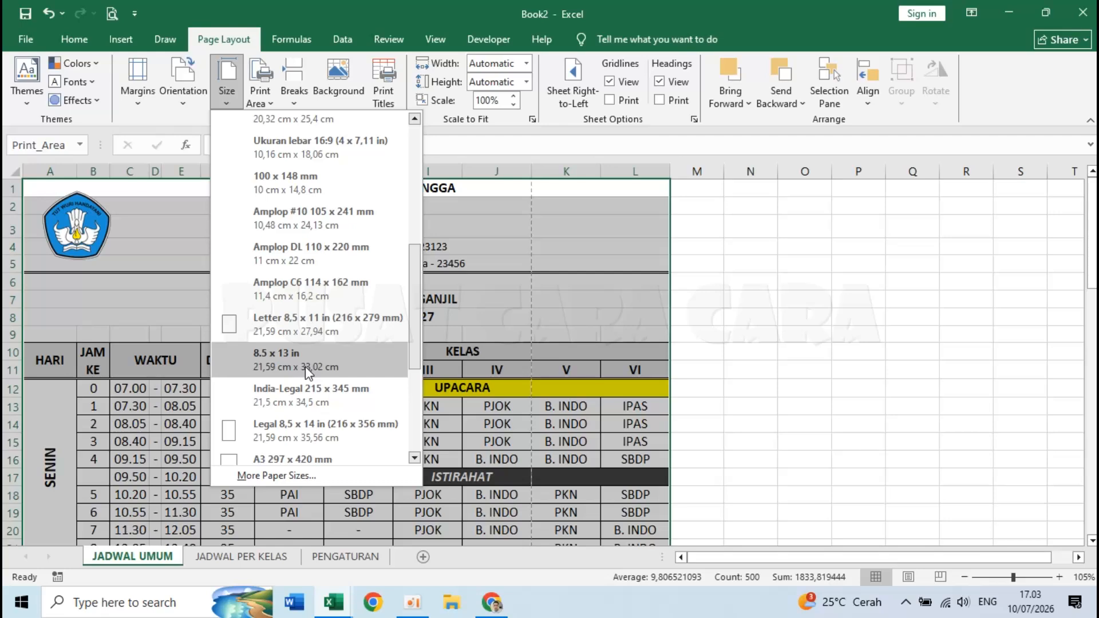
pyautogui.click(305, 367)
pyautogui.click(305, 368)
pyautogui.scroll(-2, 273, 365)
pyautogui.scroll(2, 274, 365)
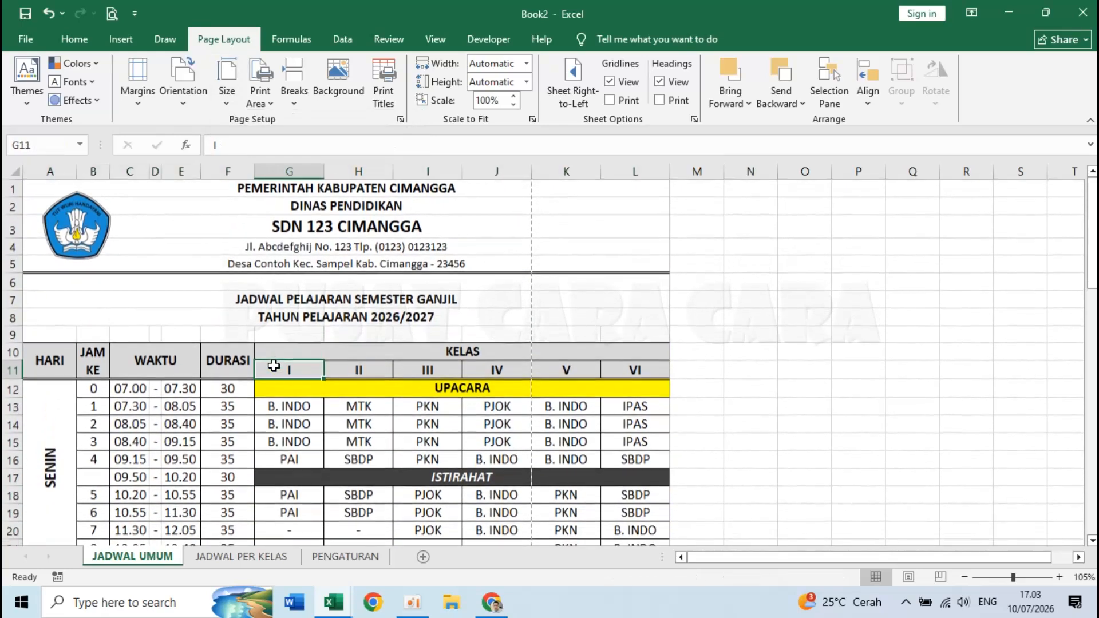
pyautogui.click(174, 84)
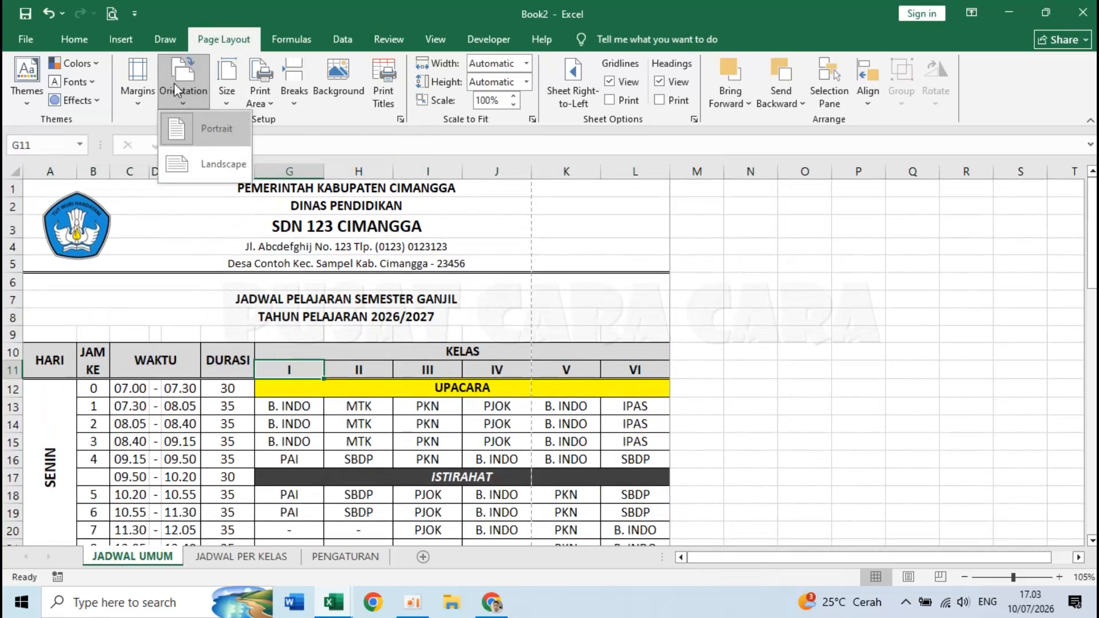
pyautogui.click(187, 125)
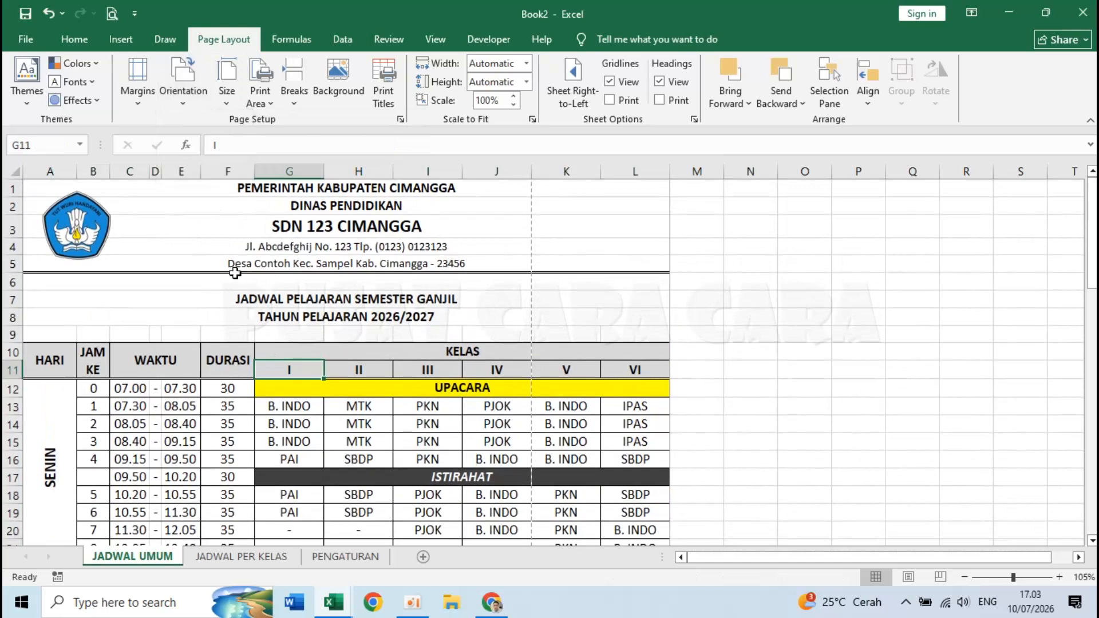
# - Open the timetable's print preview, after briefly checking the Quick Access Toolbar customization list
pyautogui.click(112, 17)
pyautogui.press('Escape')
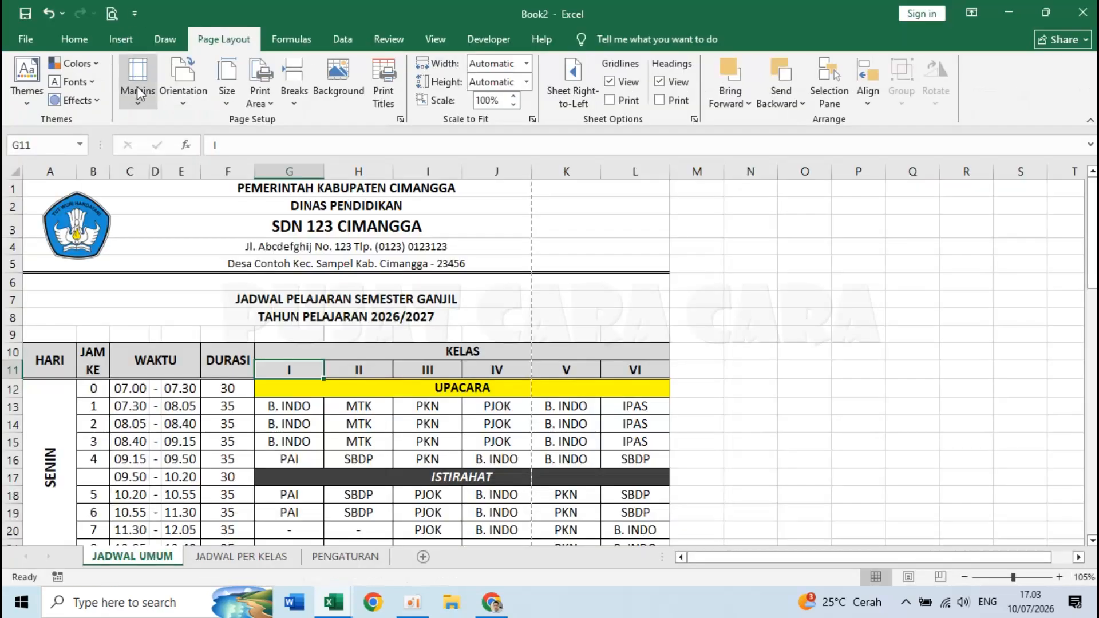
pyautogui.click(135, 14)
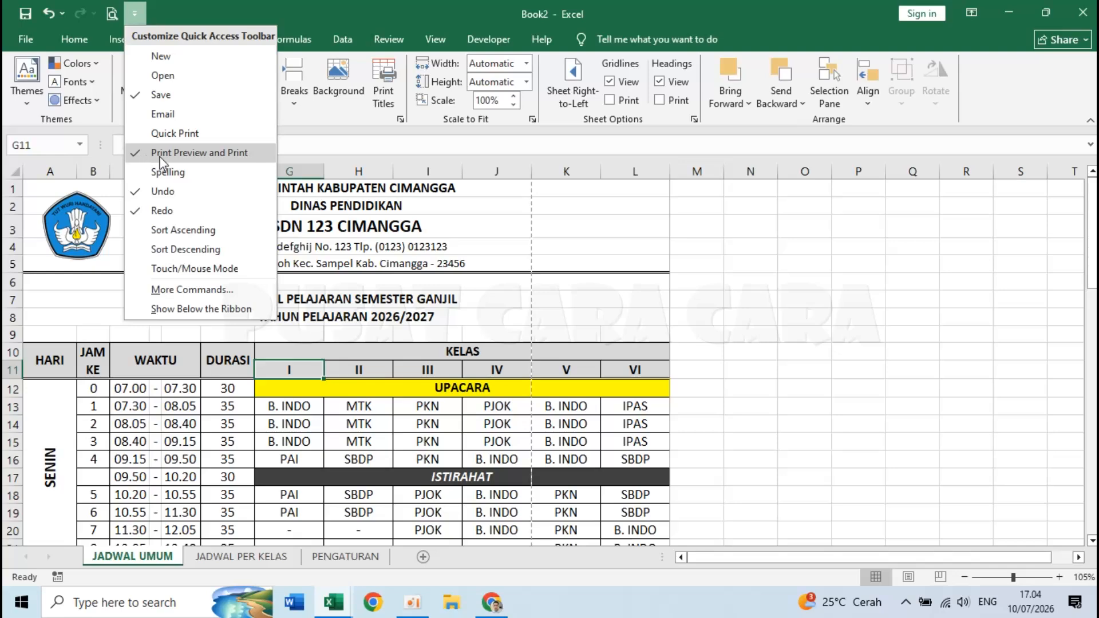
pyautogui.click(347, 274)
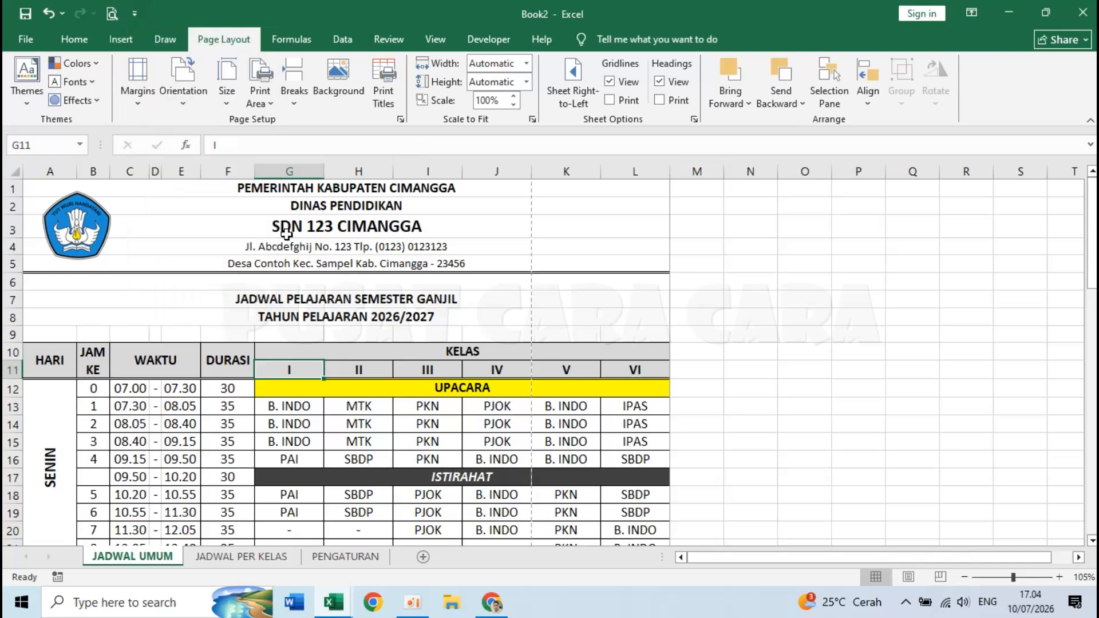
pyautogui.click(112, 14)
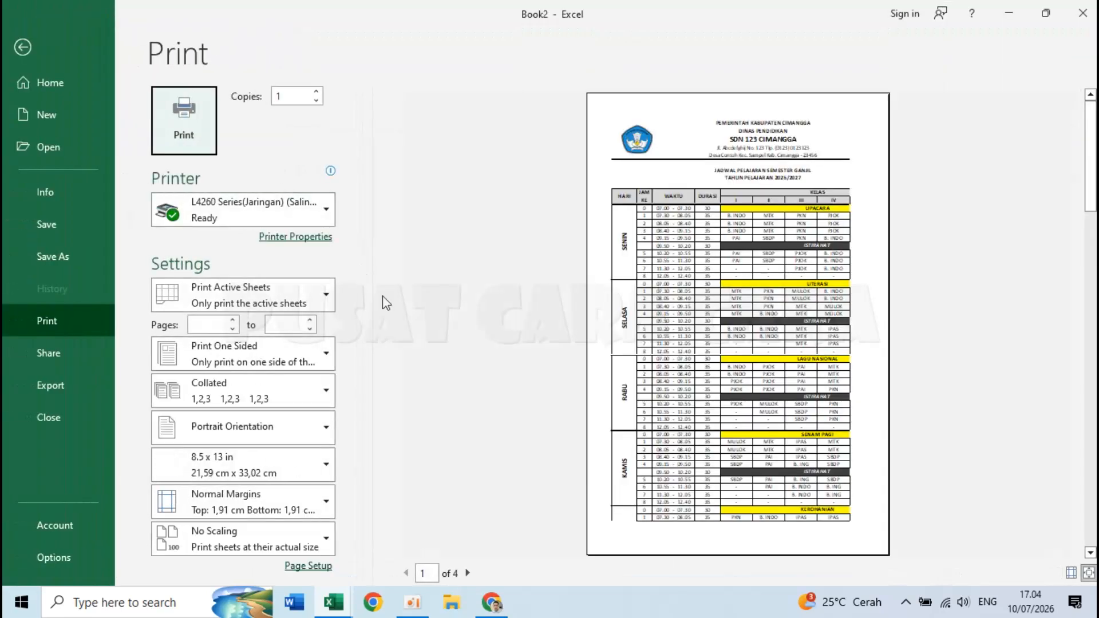
# - In Page Setup, set margins to top 2, left 1, right 1, bottom 1 cm, centred horizontally
pyautogui.click(309, 567)
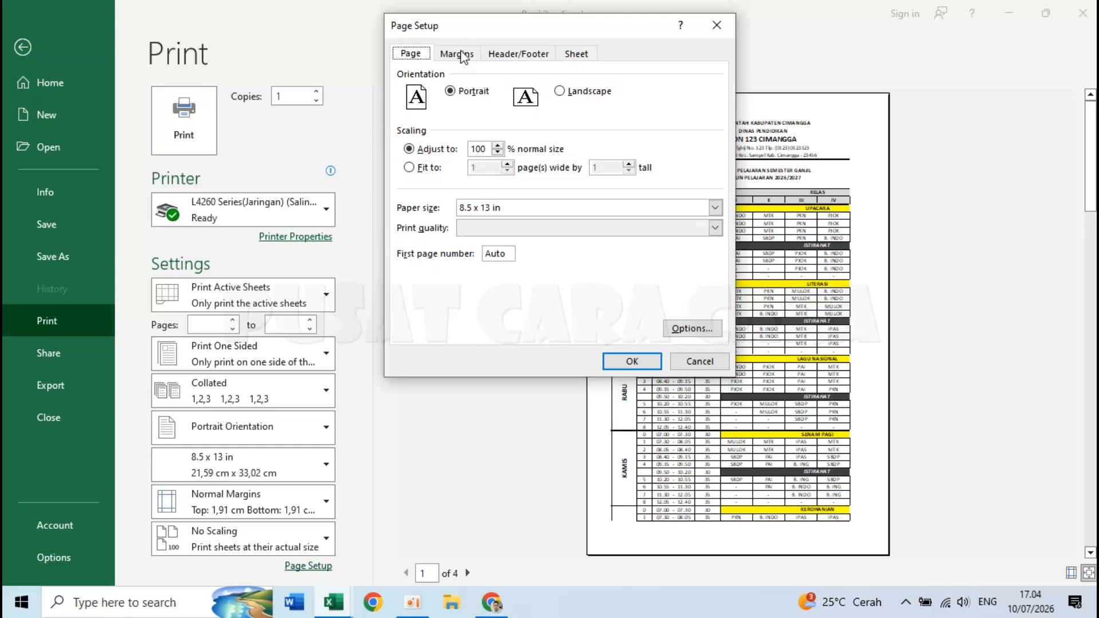
pyautogui.click(462, 55)
pyautogui.moveTo(560, 90); pyautogui.dragTo(526, 90)
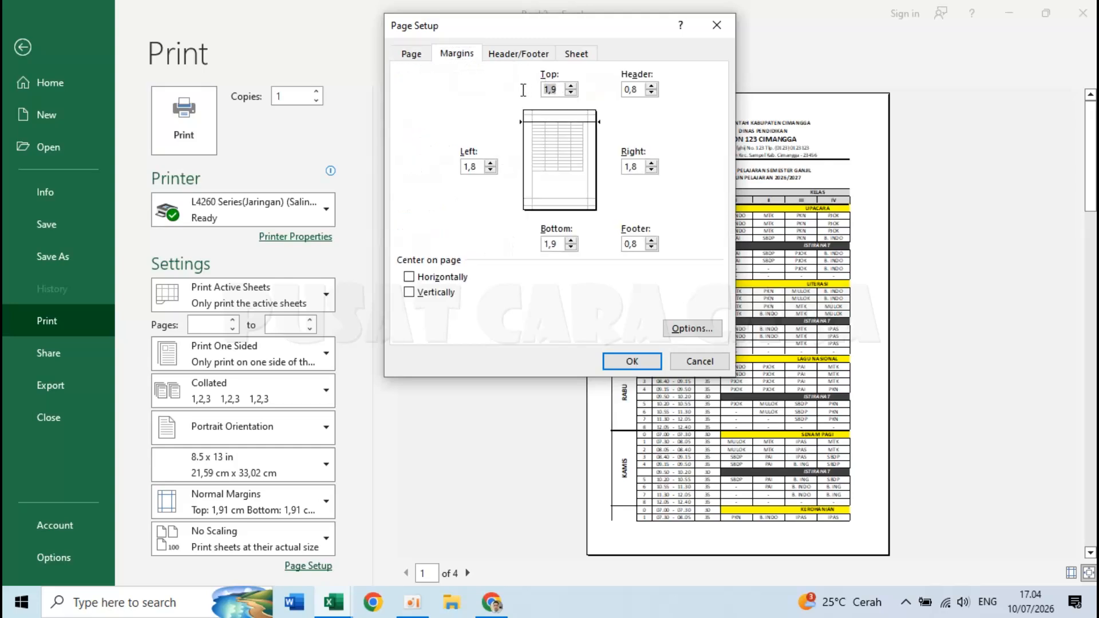
pyautogui.write('2')
pyautogui.moveTo(482, 166); pyautogui.dragTo(429, 170)
pyautogui.write('1')
pyautogui.moveTo(639, 167); pyautogui.dragTo(617, 170)
pyautogui.write('1')
pyautogui.moveTo(561, 244); pyautogui.dragTo(529, 245)
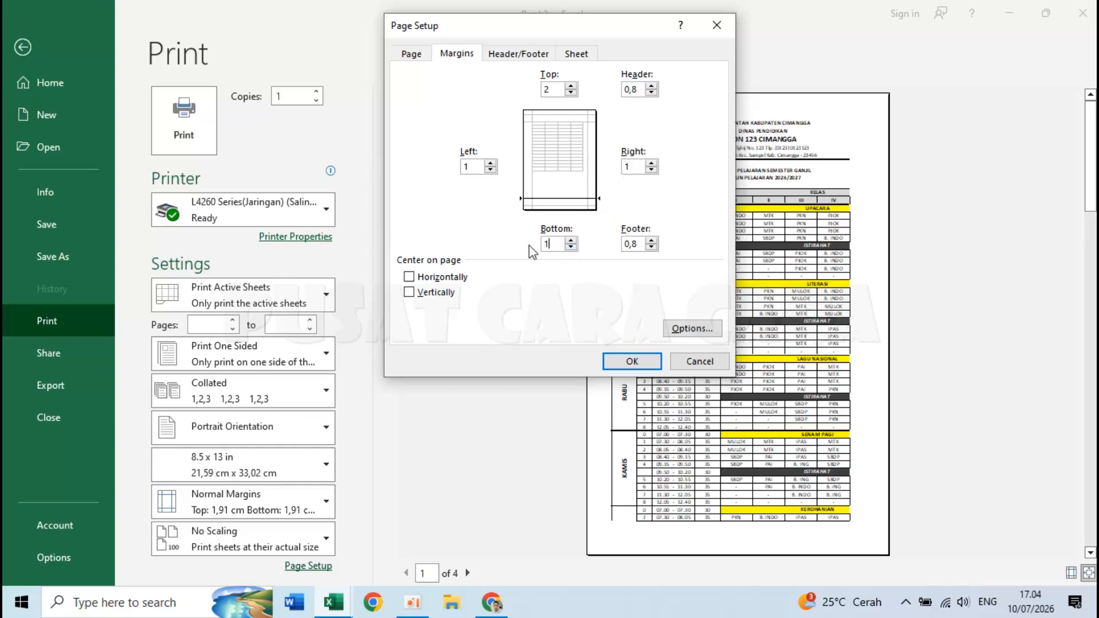
pyautogui.click(413, 282)
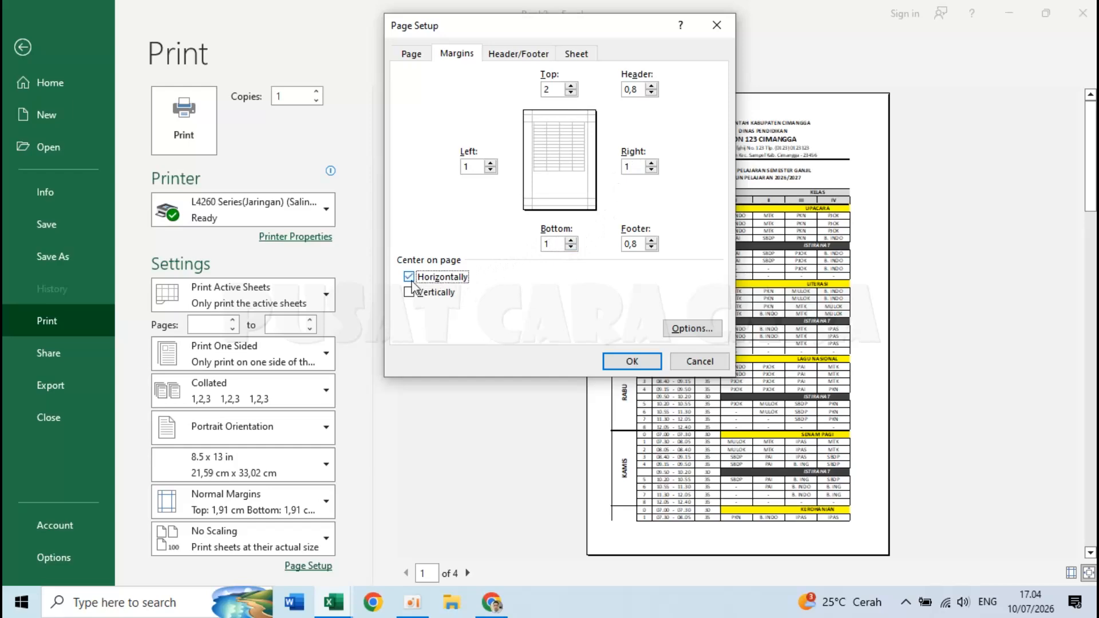
pyautogui.click(632, 362)
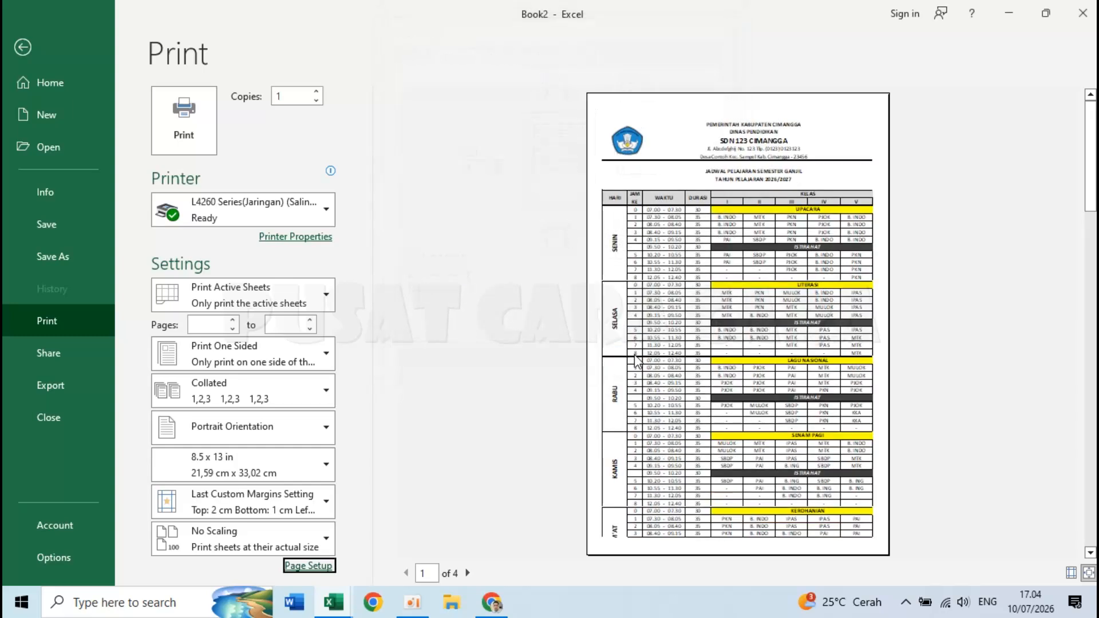
# - Browse the second and third preview pages, then return to the sheet
pyautogui.click(468, 573)
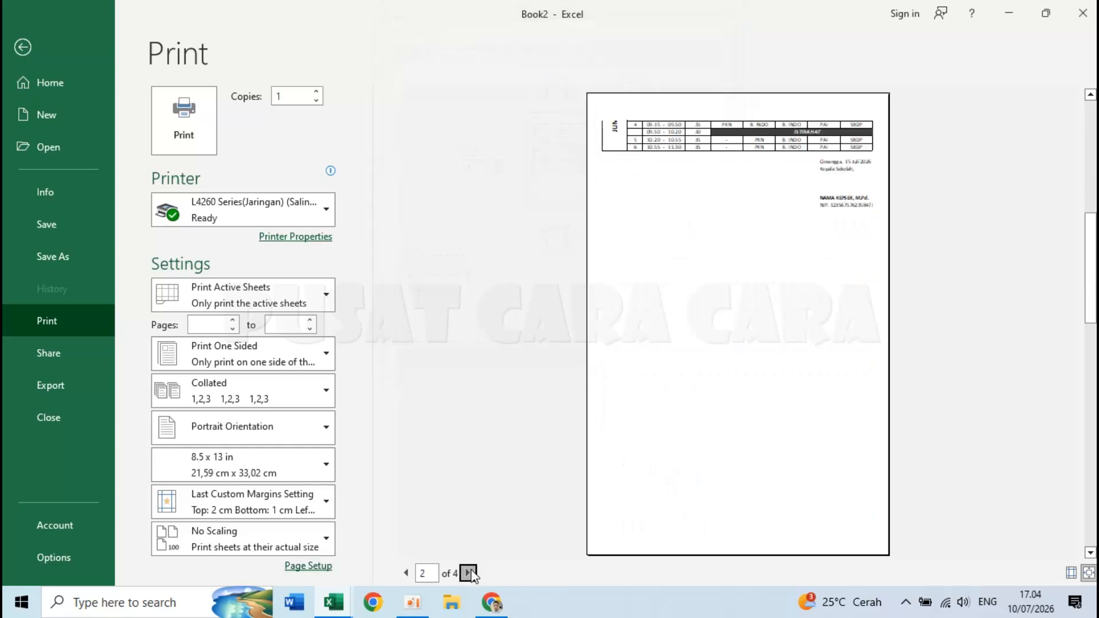
pyautogui.click(468, 573)
pyautogui.click(405, 573)
pyautogui.click(24, 48)
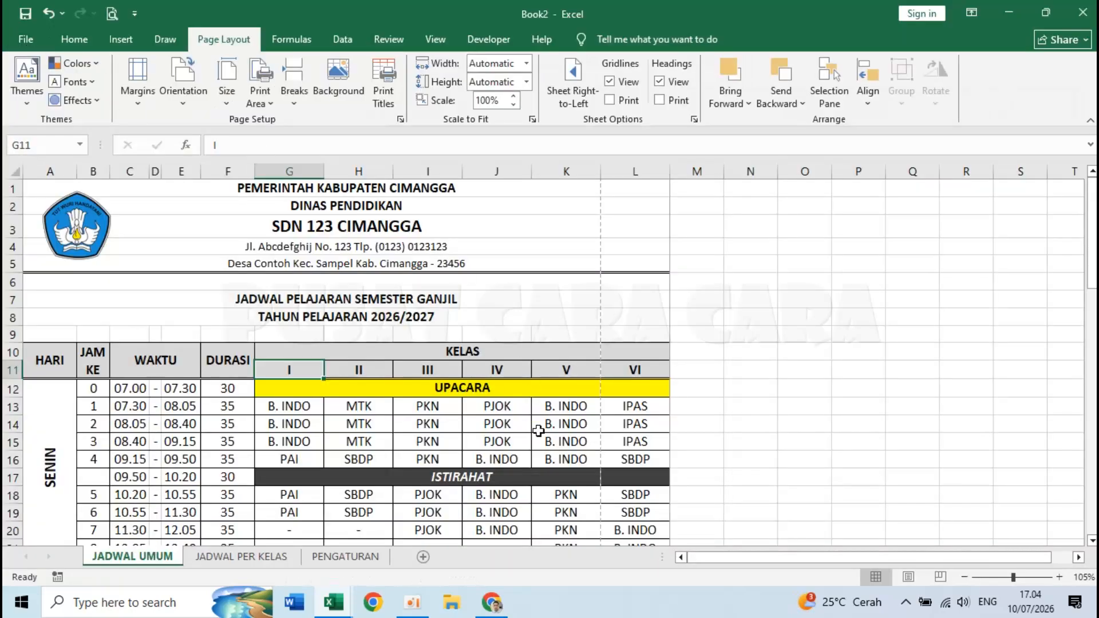
# - In zoomed-in Page Break Preview, drag the vertical break so all class columns fit one page width
pyautogui.click(940, 577)
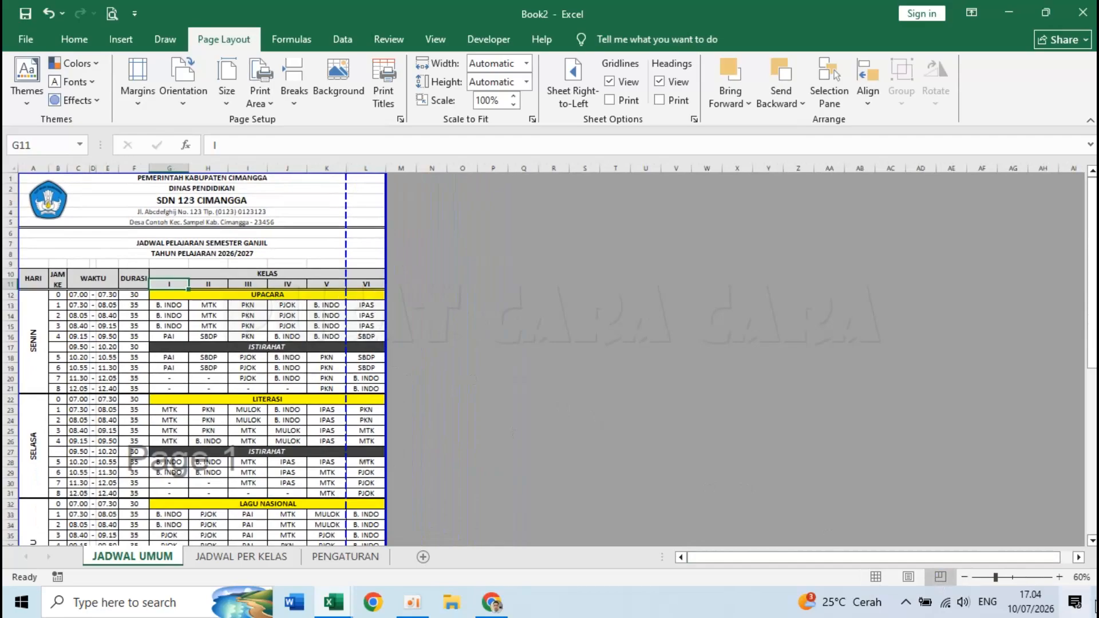
pyautogui.click(1060, 577)
pyautogui.click(1060, 577)
pyautogui.click(1060, 577)
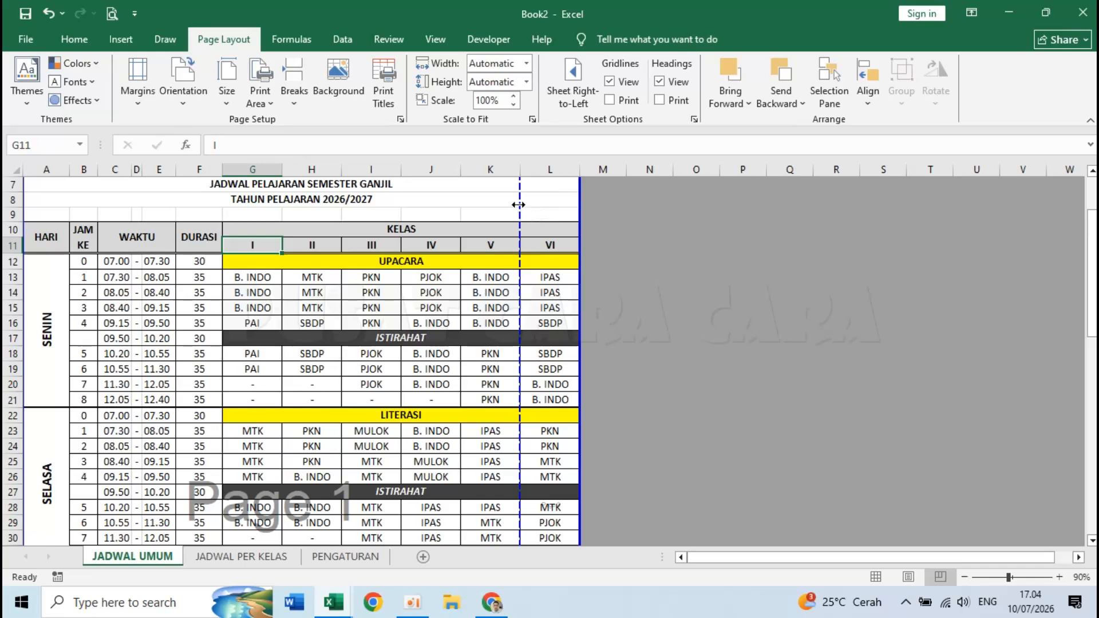
pyautogui.moveTo(583, 208); pyautogui.dragTo(582, 208)
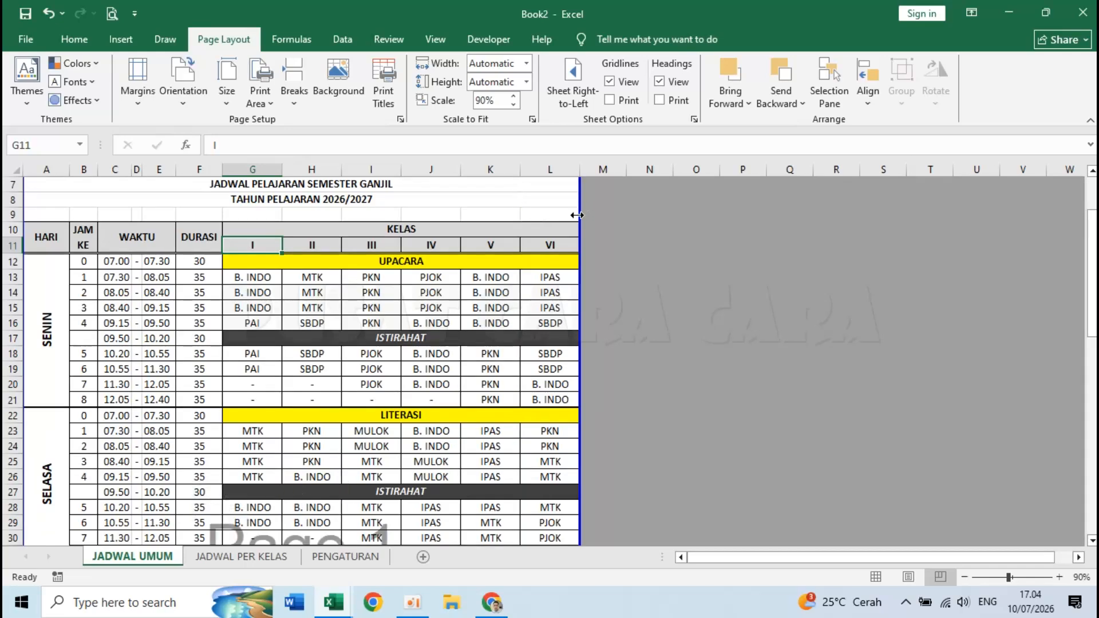
pyautogui.scroll(-9, 421, 307)
pyautogui.scroll(-6, 420, 307)
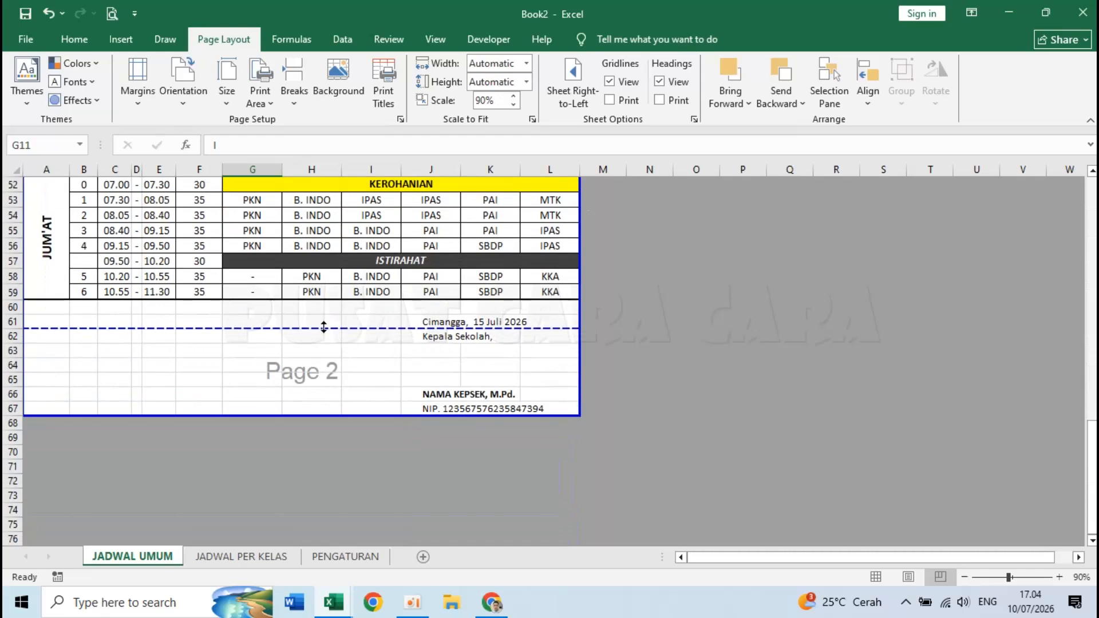
# - Drag the horizontal break to fit the whole timetable on one page and confirm in print preview
pyautogui.moveTo(322, 327); pyautogui.dragTo(315, 415)
pyautogui.scroll(15, 397, 395)
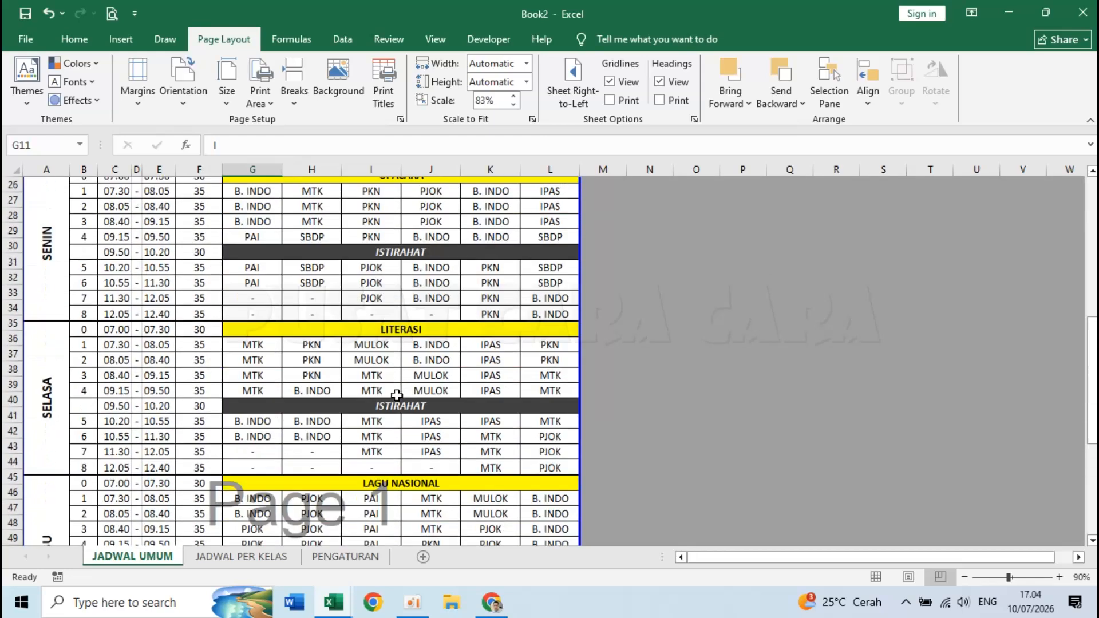
pyautogui.scroll(3, 397, 395)
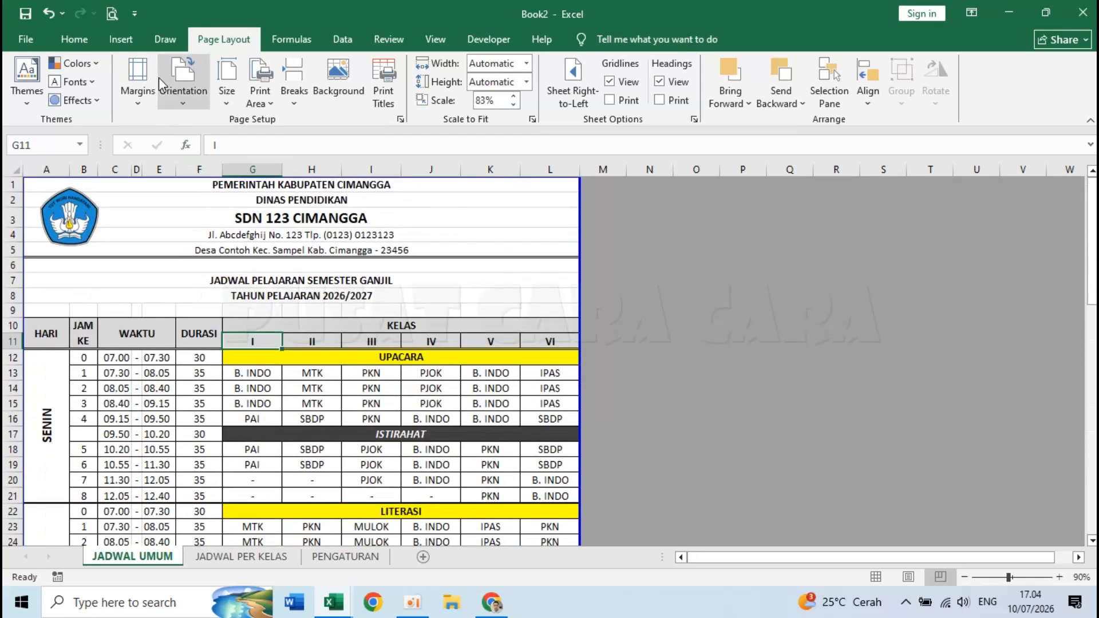
pyautogui.click(113, 14)
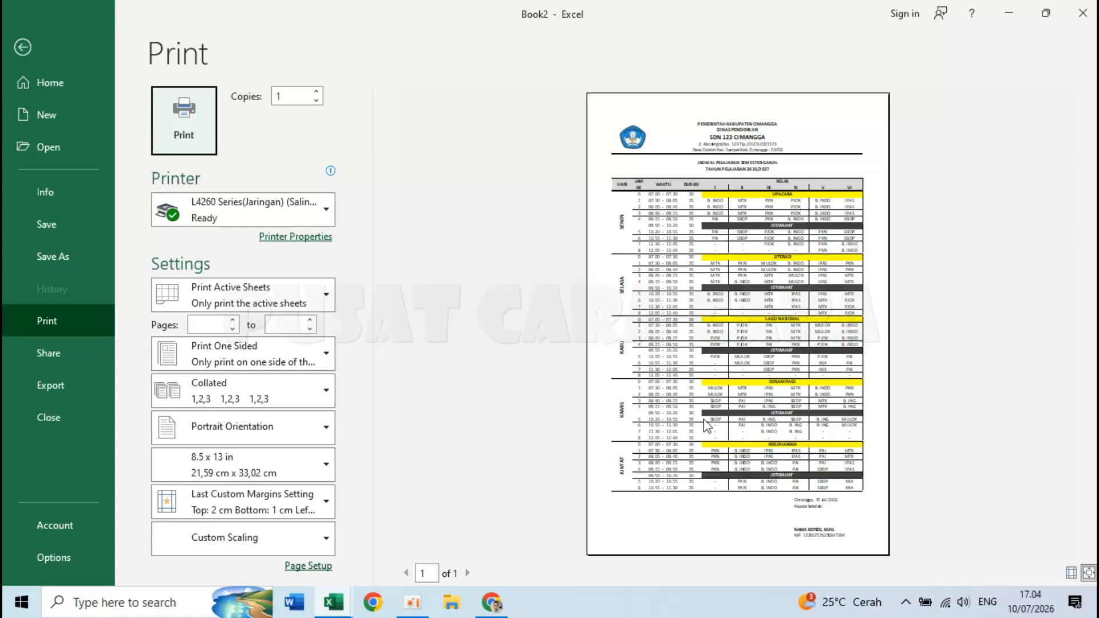
pyautogui.press('Escape')
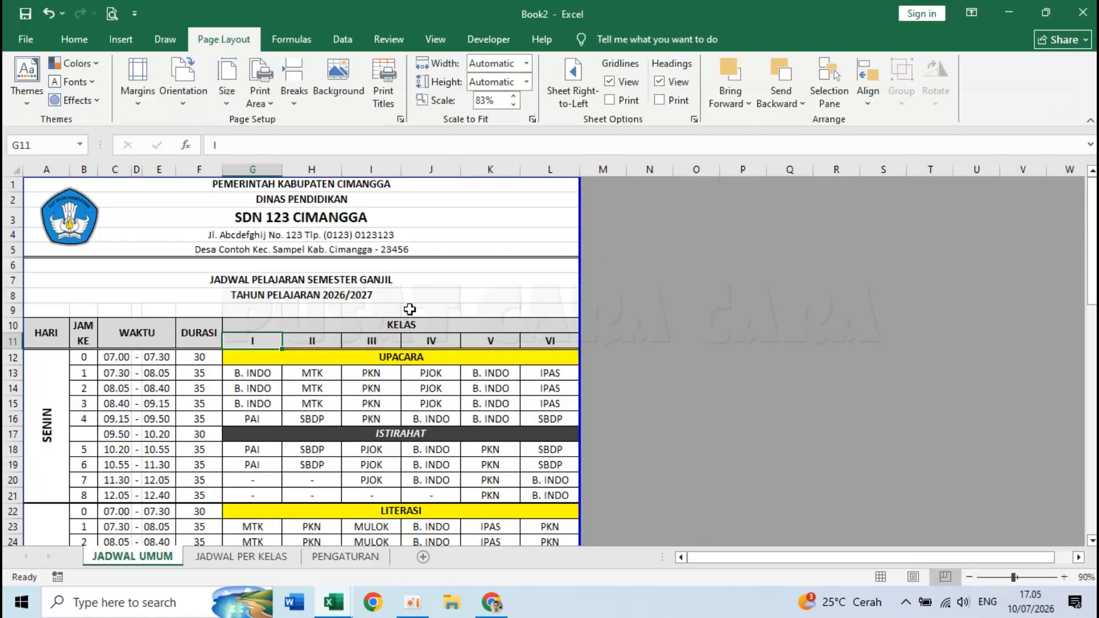
# - Return JADWAL UMUM to Normal view and switch to the Jadwal Pelajaran SD workbook
pyautogui.click(882, 577)
pyautogui.click(607, 232)
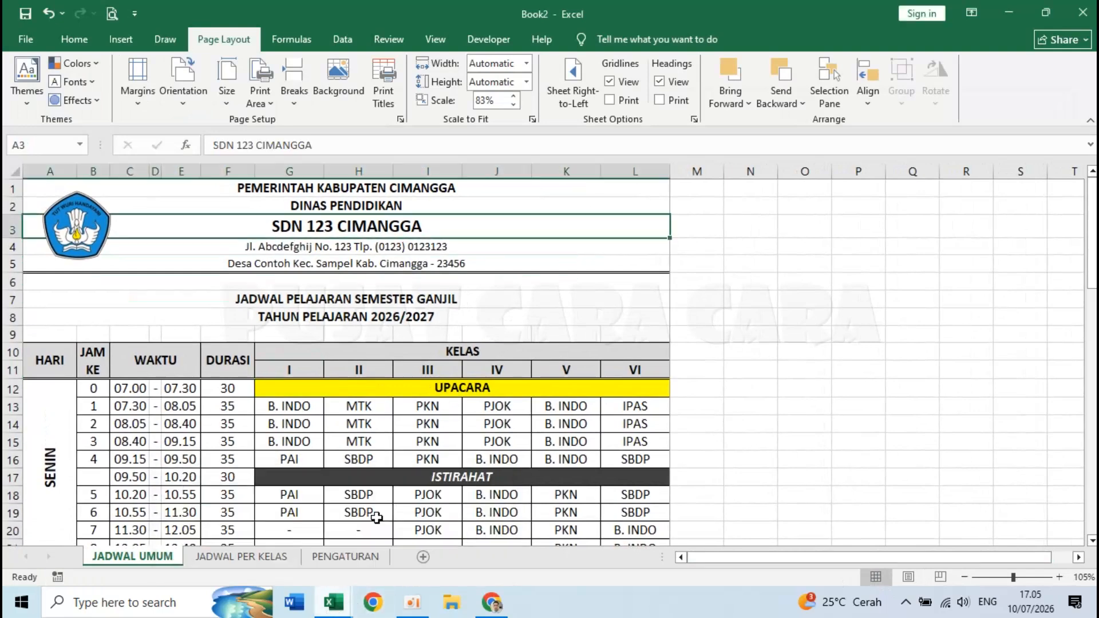
pyautogui.click(283, 524)
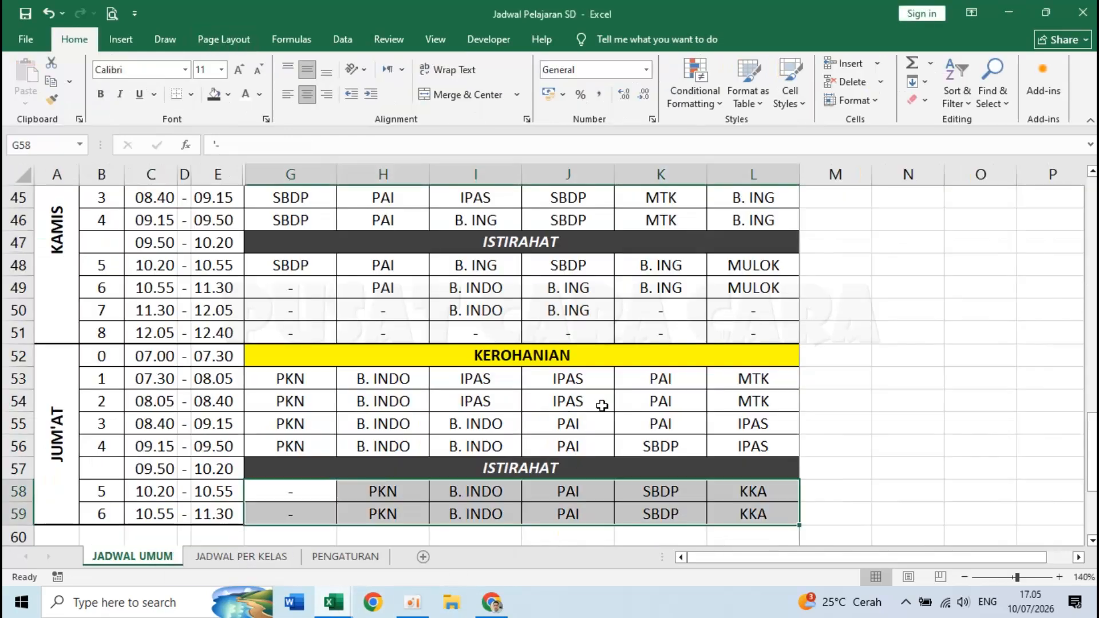
pyautogui.click(241, 557)
# - Display the KELAS I, II and III timetables from the class dropdown, then go back to Book2
pyautogui.click(798, 350)
pyautogui.click(773, 362)
pyautogui.click(798, 349)
pyautogui.click(767, 370)
pyautogui.click(797, 350)
pyautogui.click(767, 379)
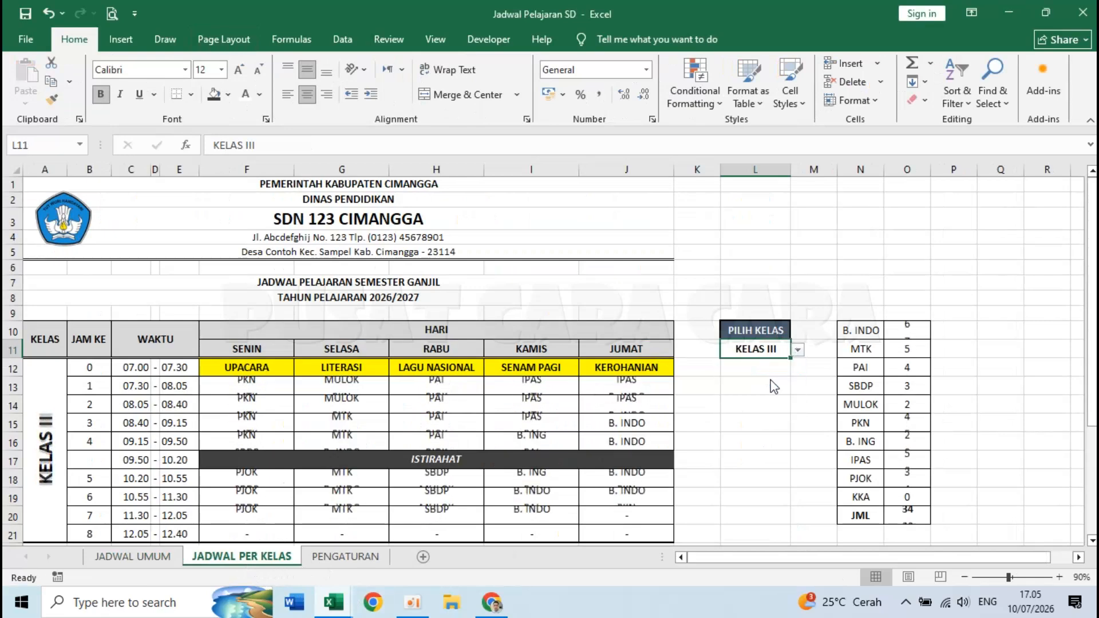
pyautogui.moveTo(338, 604)
pyautogui.click(433, 555)
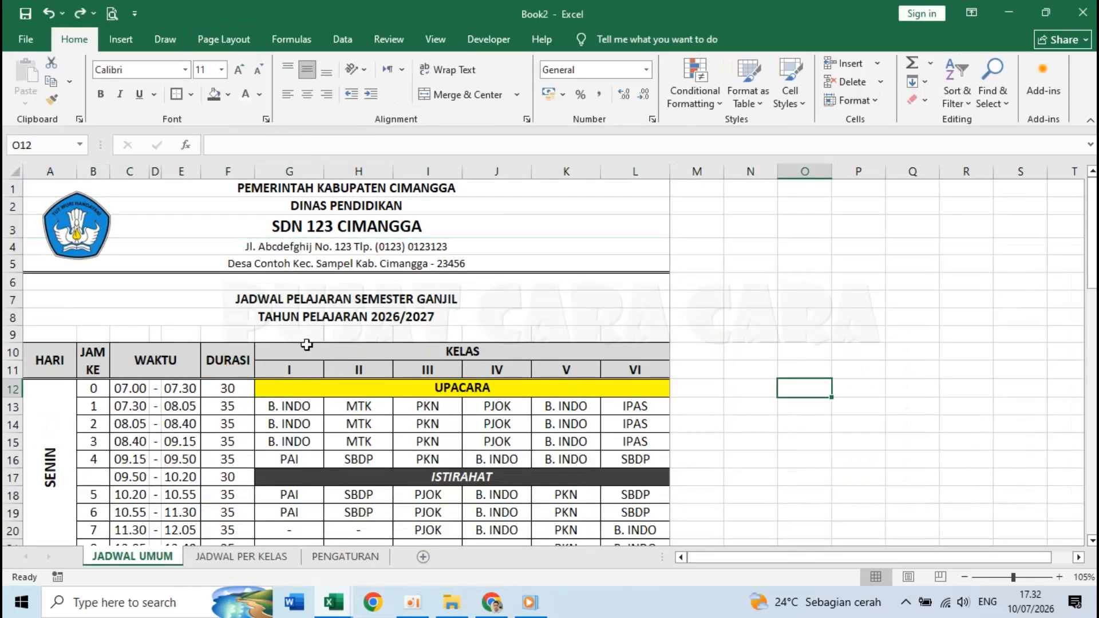
# - Hide column F holding the DURASI lesson durations
pyautogui.scroll(-2, 222, 371)
pyautogui.scroll(-3, 222, 370)
pyautogui.scroll(5, 233, 301)
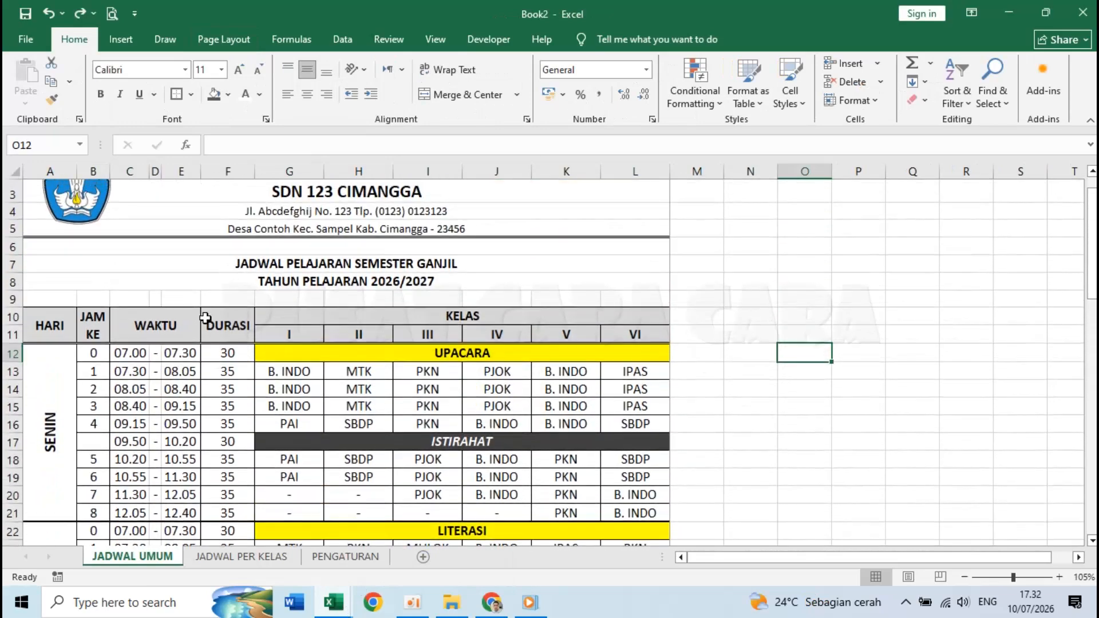
pyautogui.click(222, 324)
pyautogui.scroll(1, 222, 324)
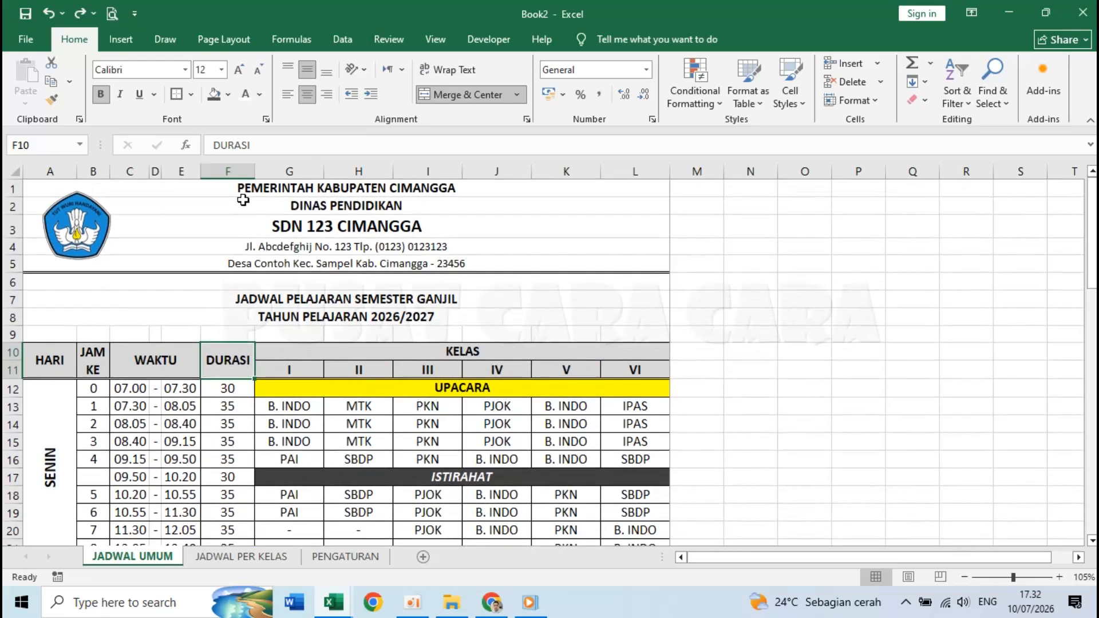
pyautogui.click(230, 169)
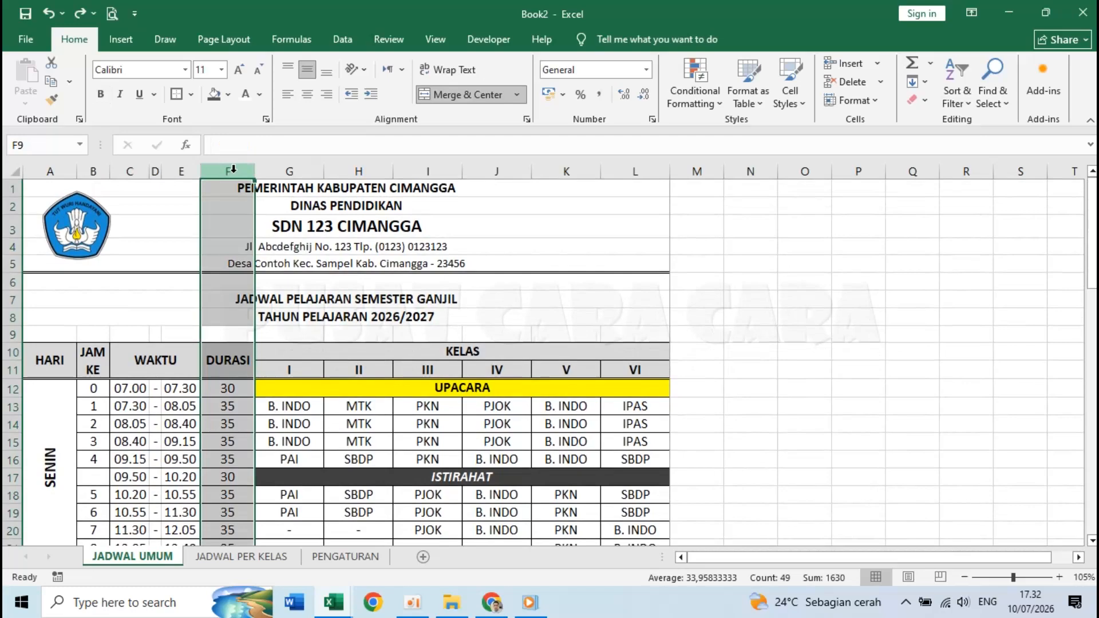
pyautogui.rightClick(233, 170)
pyautogui.click(286, 414)
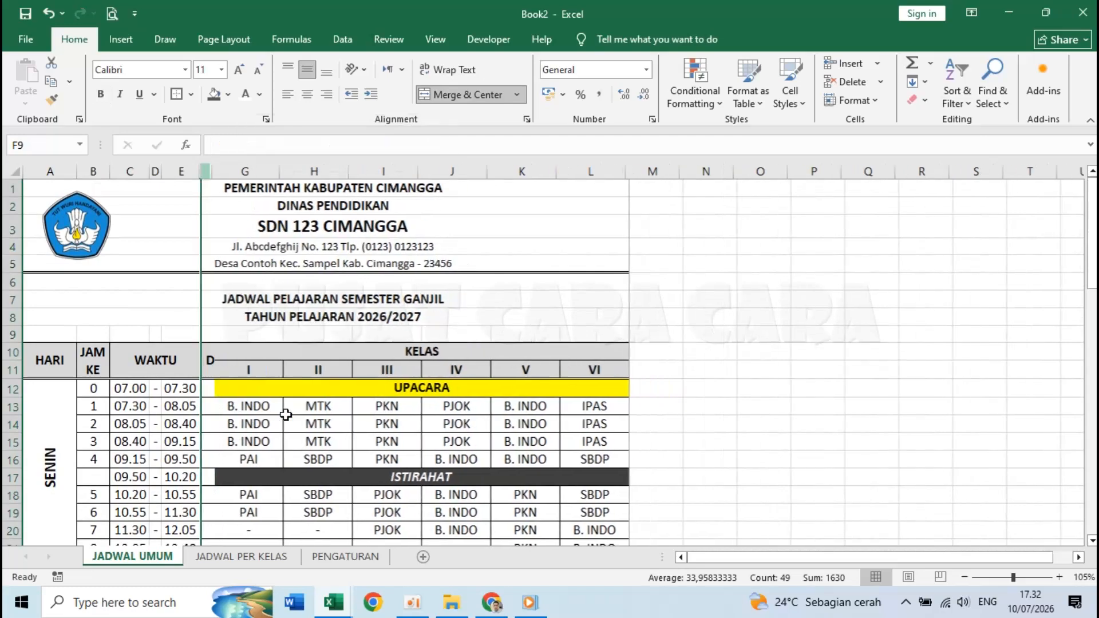
# - Check the print preview without the DURASI column, then return to the sheet
pyautogui.click(392, 335)
pyautogui.scroll(-3, 392, 336)
pyautogui.scroll(3, 392, 336)
pyautogui.scroll(-1, 392, 336)
pyautogui.scroll(1, 393, 336)
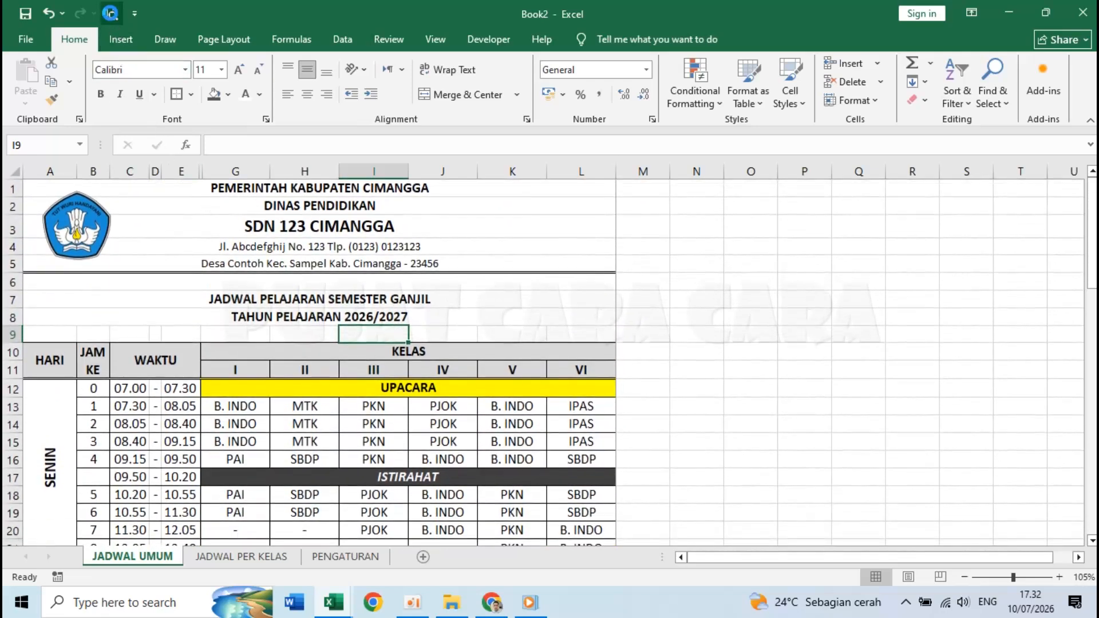
pyautogui.click(111, 13)
pyautogui.scroll(-5, 663, 354)
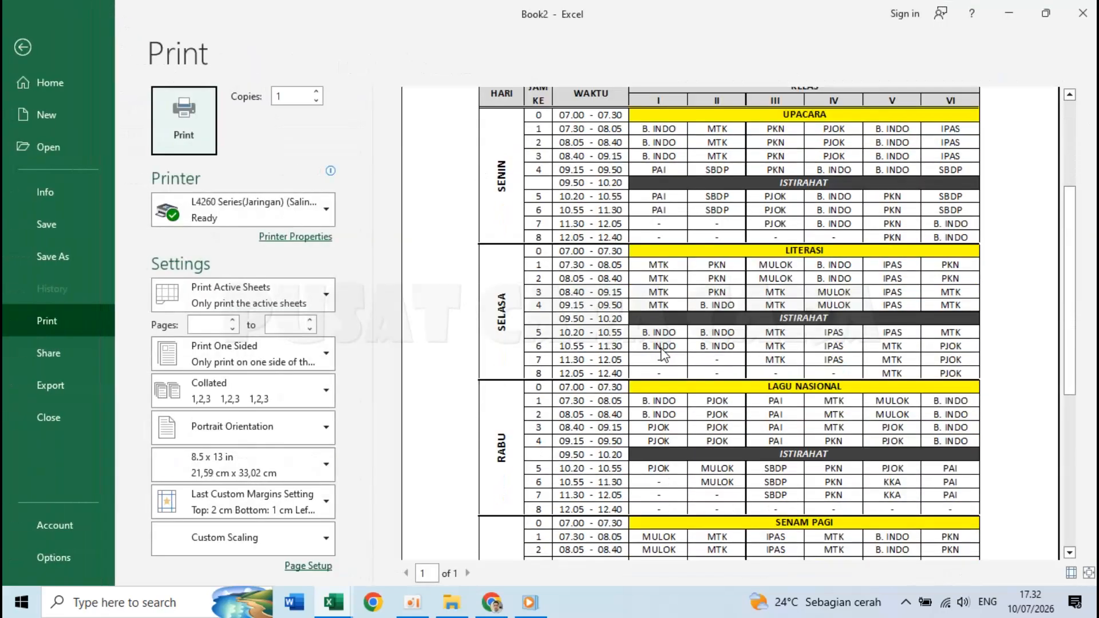
pyautogui.scroll(-5, 663, 354)
pyautogui.scroll(10, 663, 354)
pyautogui.scroll(1, 663, 354)
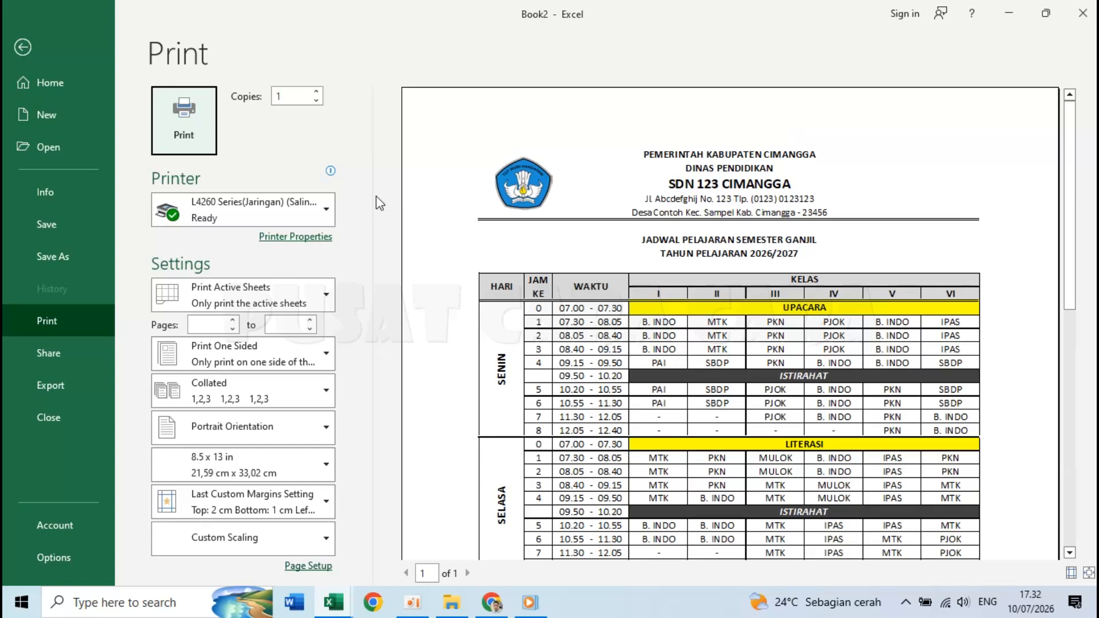
pyautogui.click(28, 41)
pyautogui.click(301, 294)
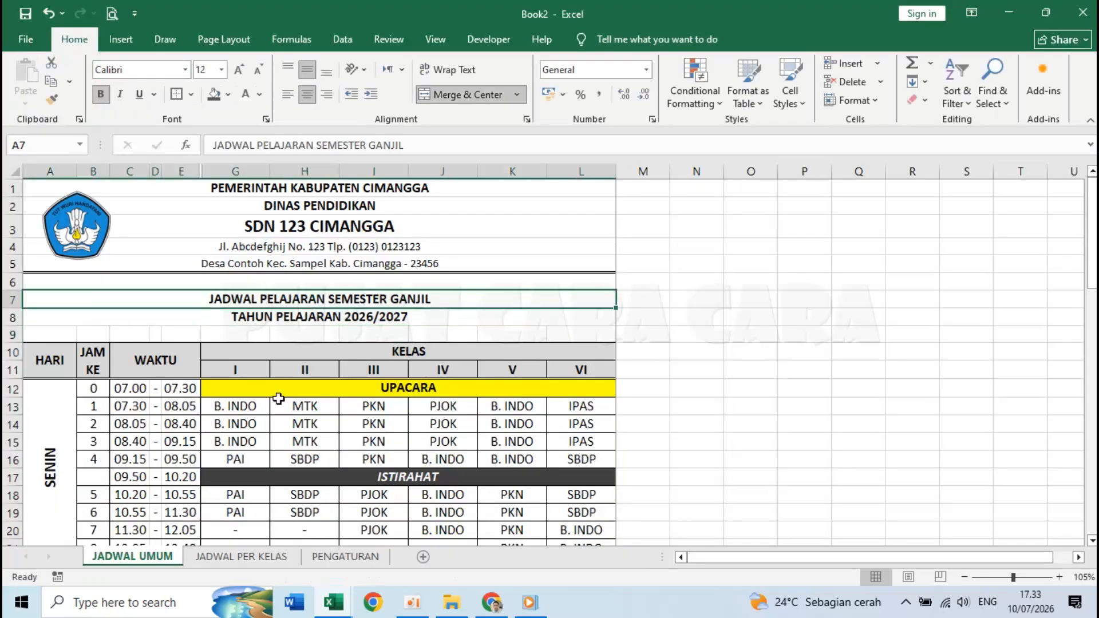
# - Copy rows 10–21 of JADWAL UMUM, the SENIN timetable block with its headers
pyautogui.click(232, 558)
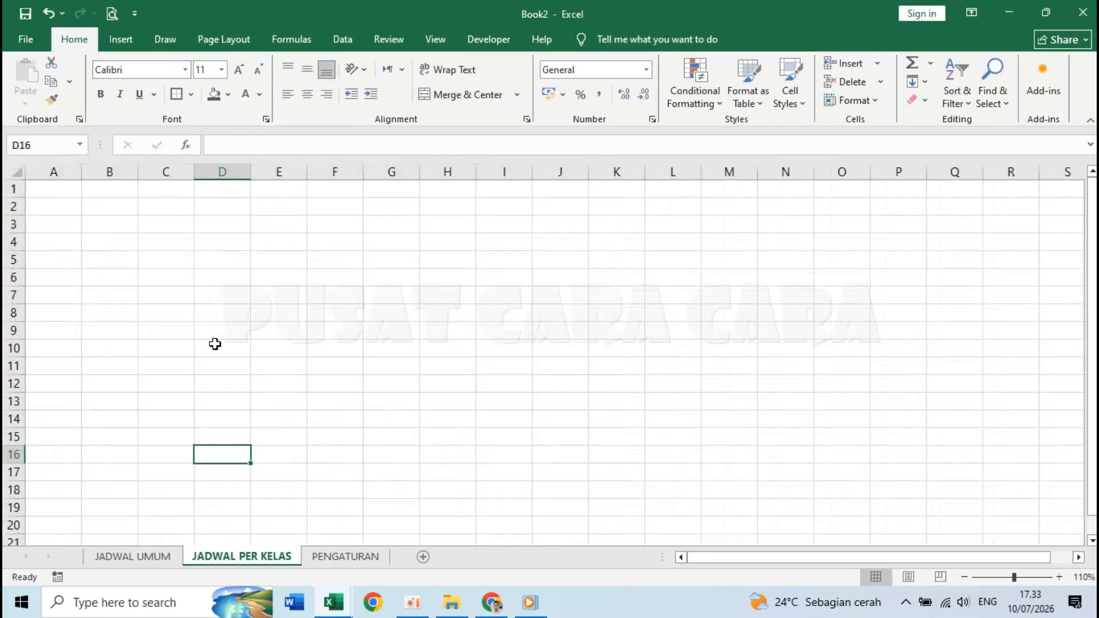
pyautogui.hotkey('ctrl', 'Home')
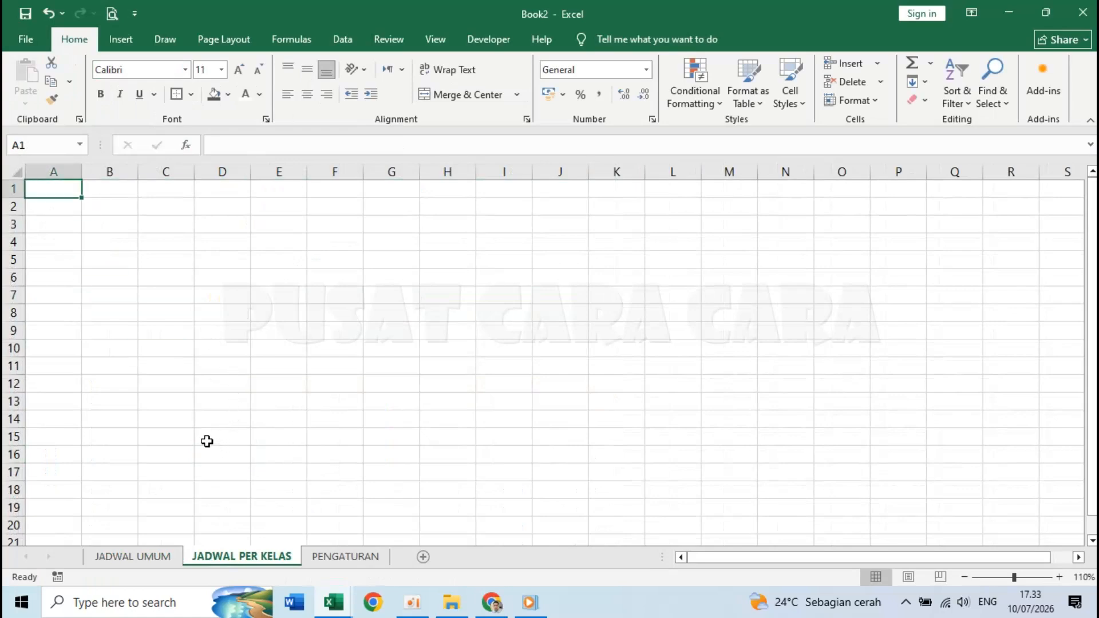
pyautogui.click(143, 557)
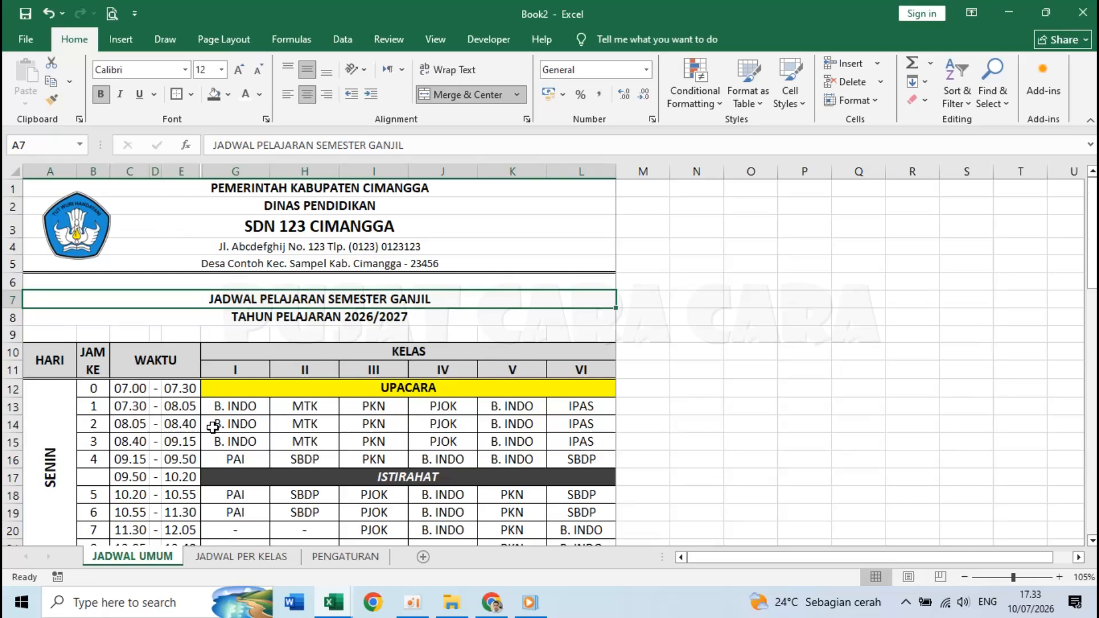
pyautogui.click(213, 427)
pyautogui.scroll(-4, 213, 427)
pyautogui.scroll(3, 213, 427)
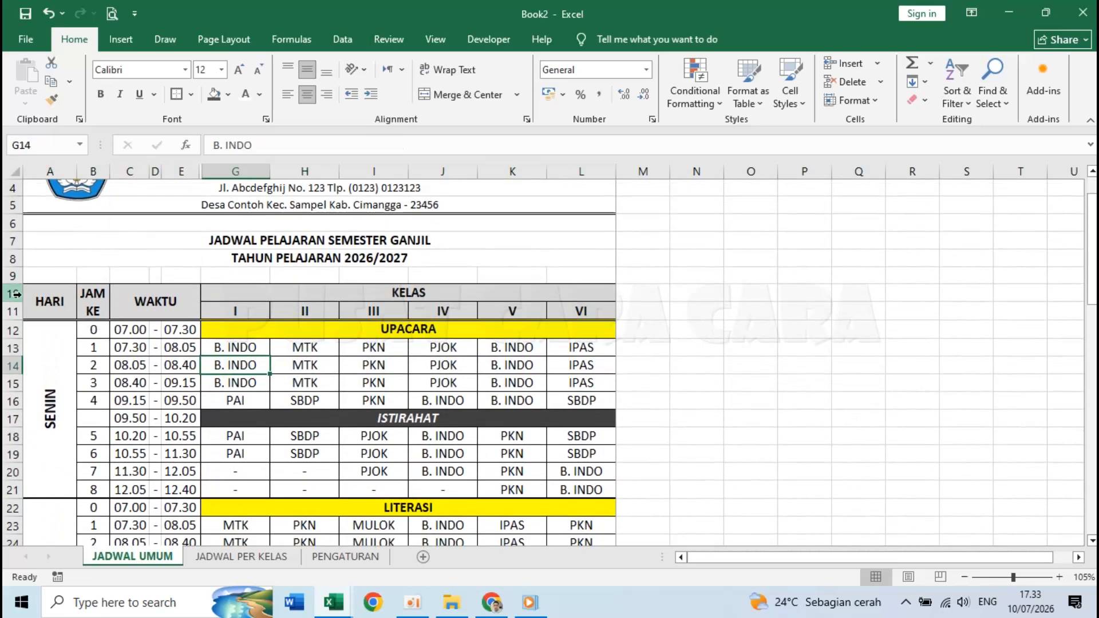
pyautogui.click(123, 453)
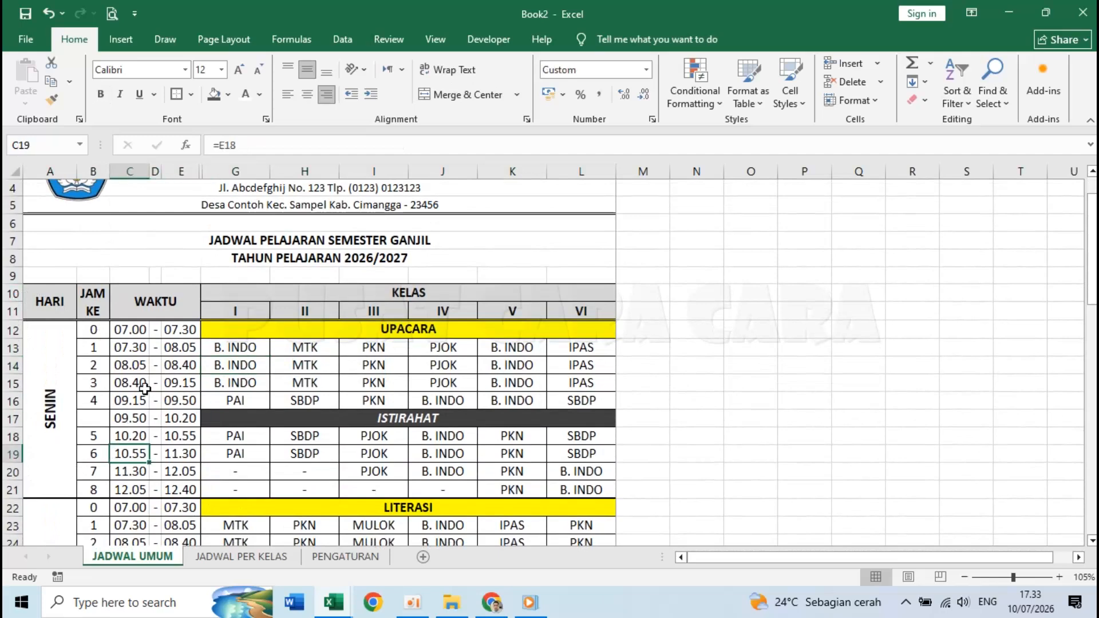
pyautogui.moveTo(11, 293); pyautogui.dragTo(7, 491)
pyautogui.moveTo(43, 298); pyautogui.dragTo(526, 464)
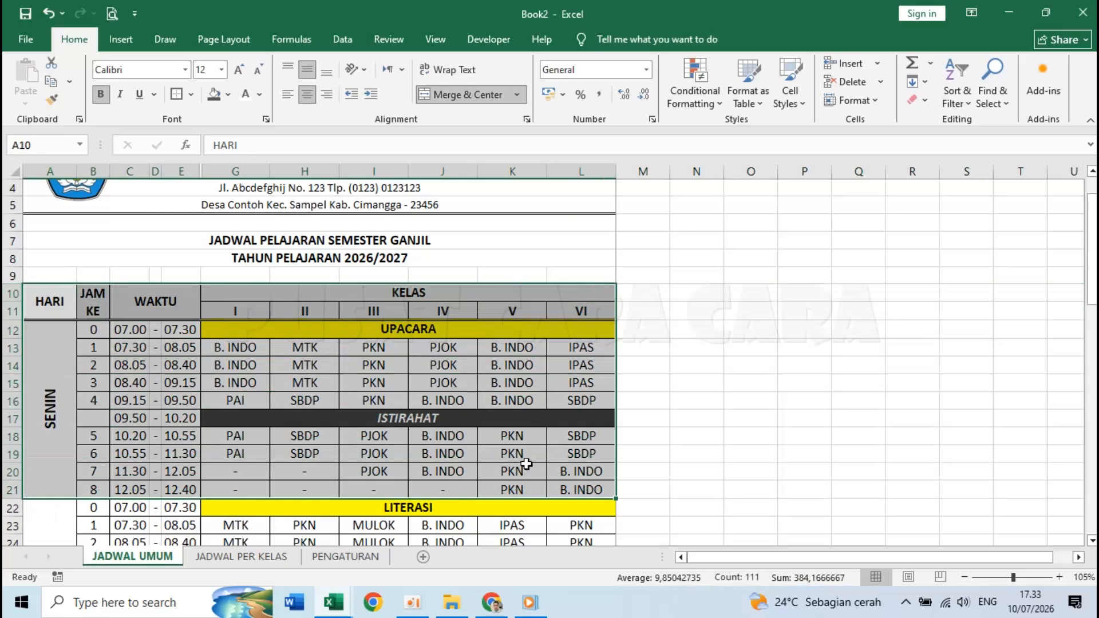
pyautogui.click(235, 382)
pyautogui.moveTo(7, 293); pyautogui.dragTo(7, 491)
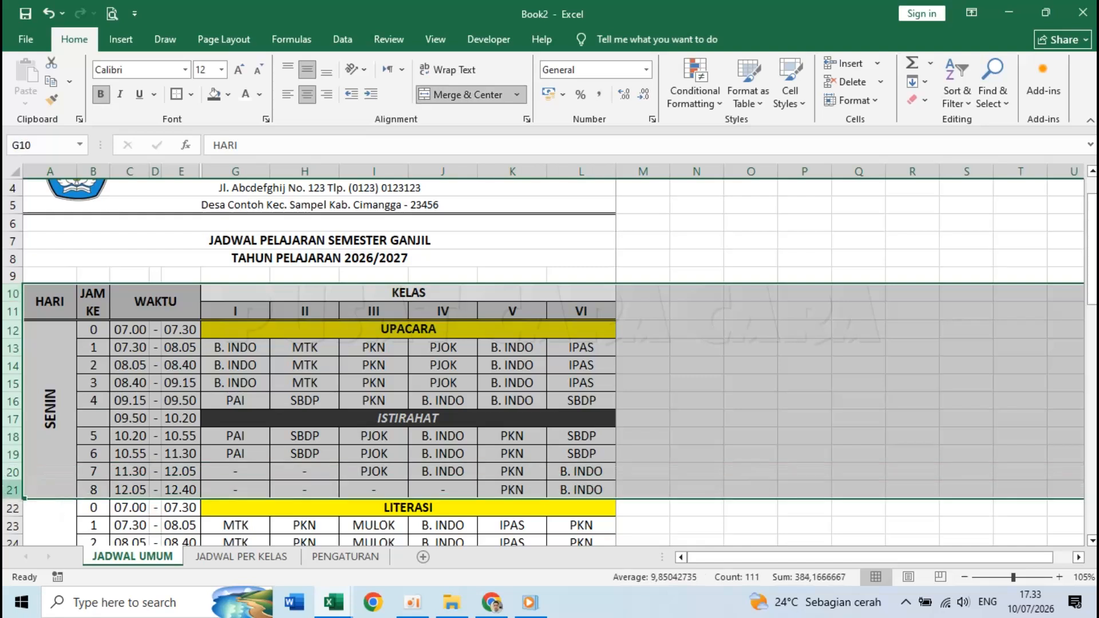
pyautogui.hotkey('ctrl', 'c')
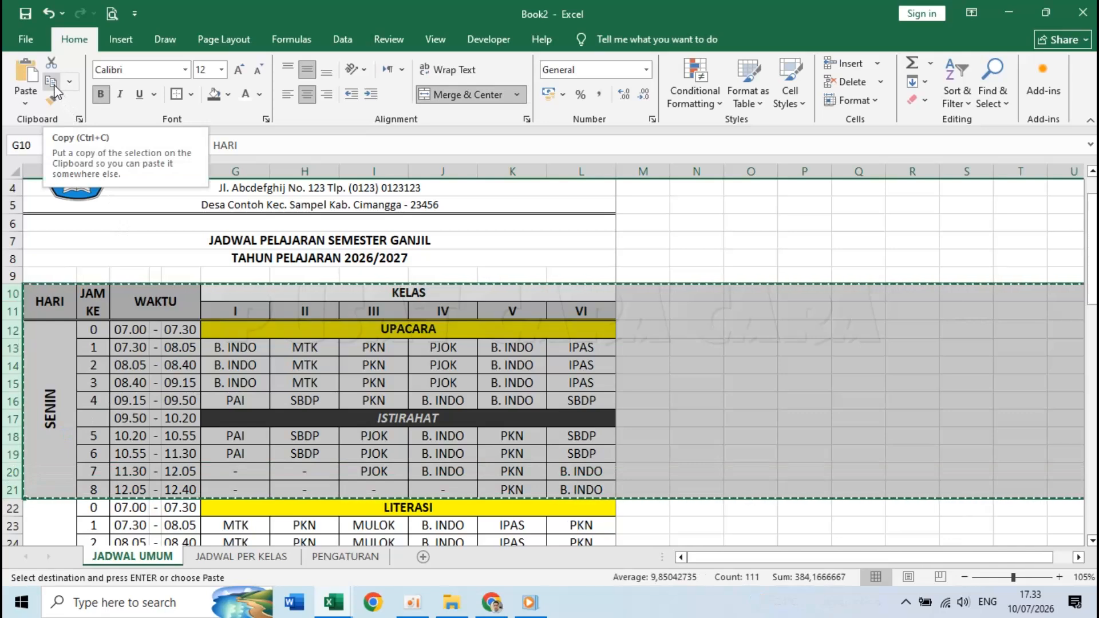
# - Insert the copied rows at row 1 of the JADWAL PER KELAS sheet
pyautogui.click(257, 558)
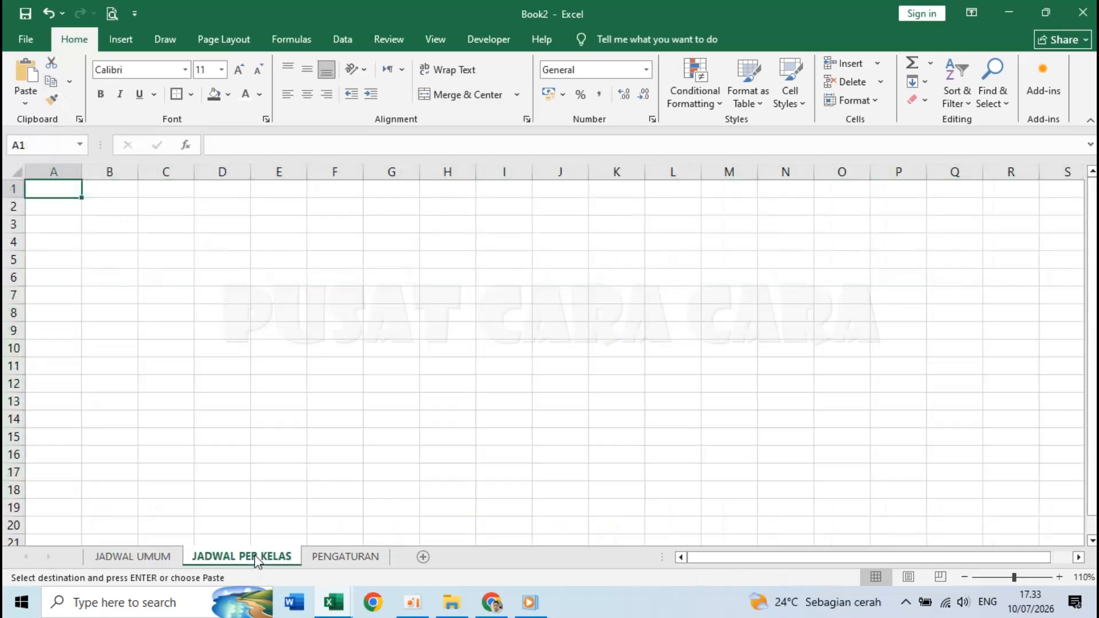
pyautogui.rightClick(10, 189)
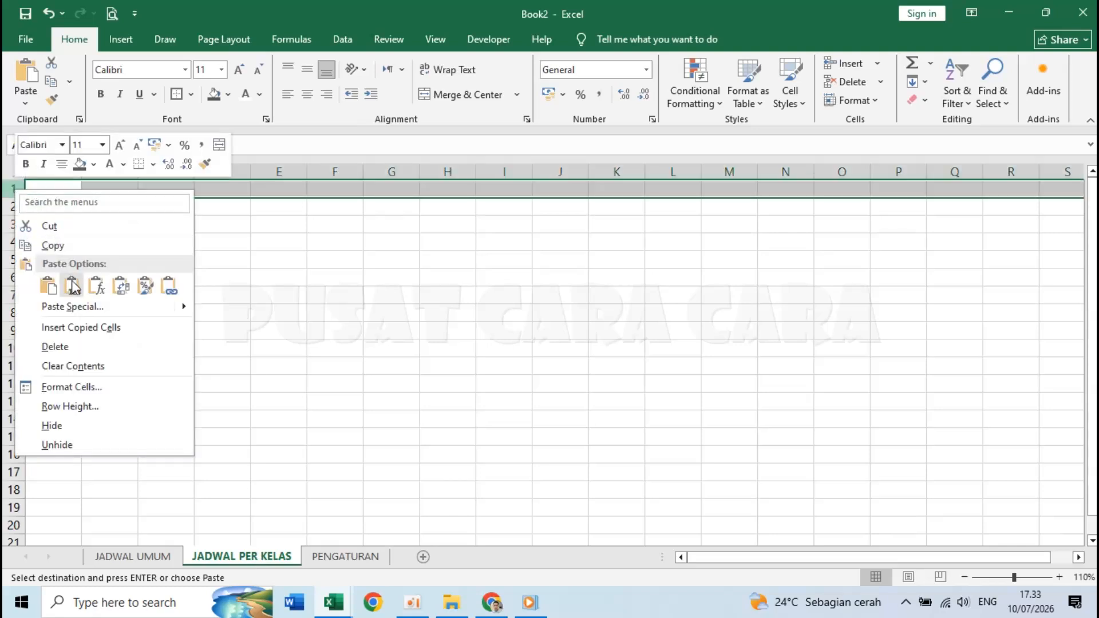
pyautogui.click(102, 327)
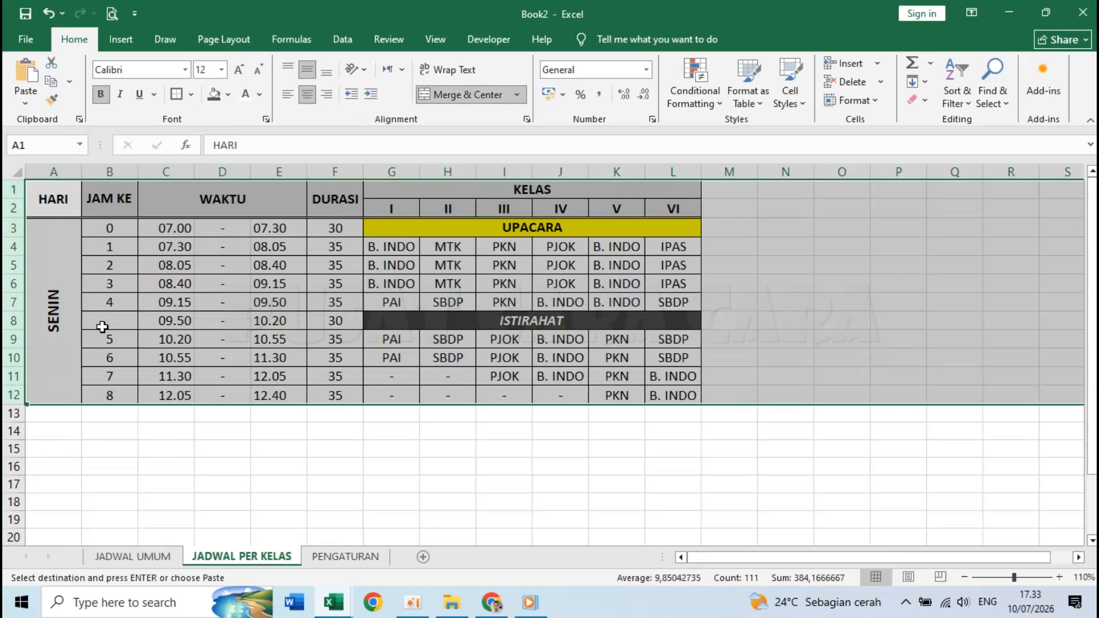
pyautogui.click(314, 395)
# - Clear the lesson contents in A3:L12, keeping the headers, and compare against JADWAL UMUM
pyautogui.click(322, 482)
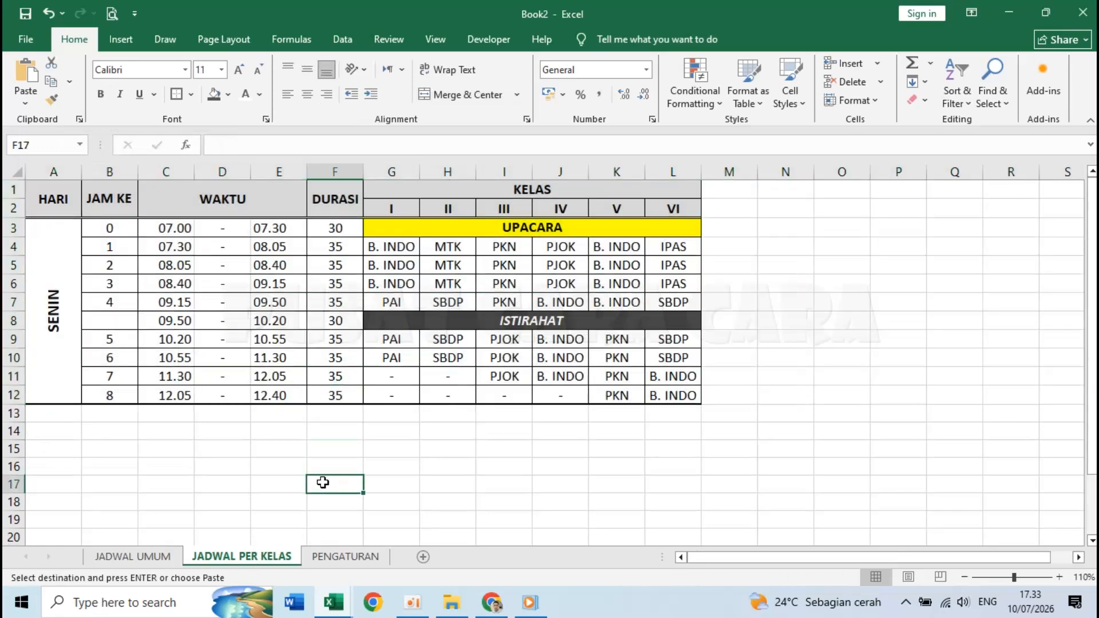
pyautogui.moveTo(55, 301); pyautogui.dragTo(630, 309)
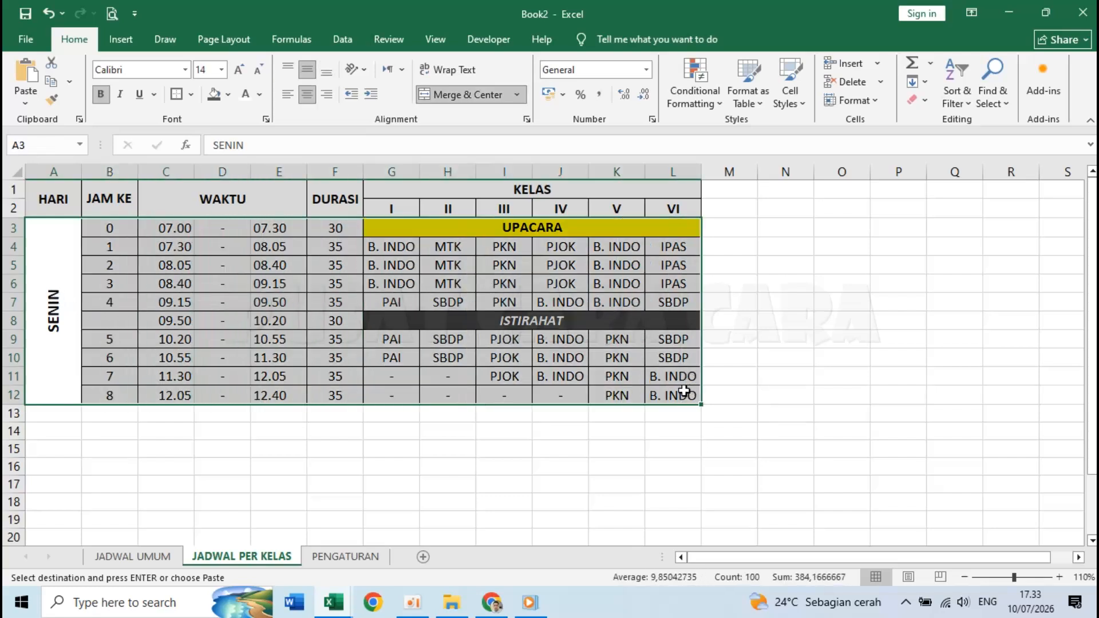
pyautogui.press('Delete')
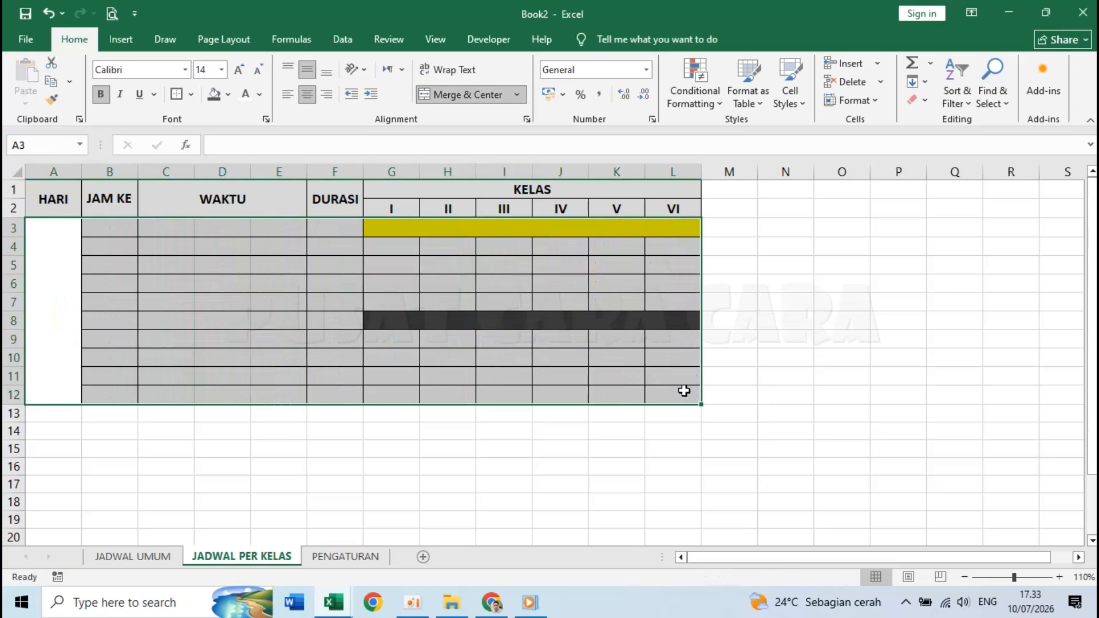
pyautogui.click(338, 353)
pyautogui.click(109, 228)
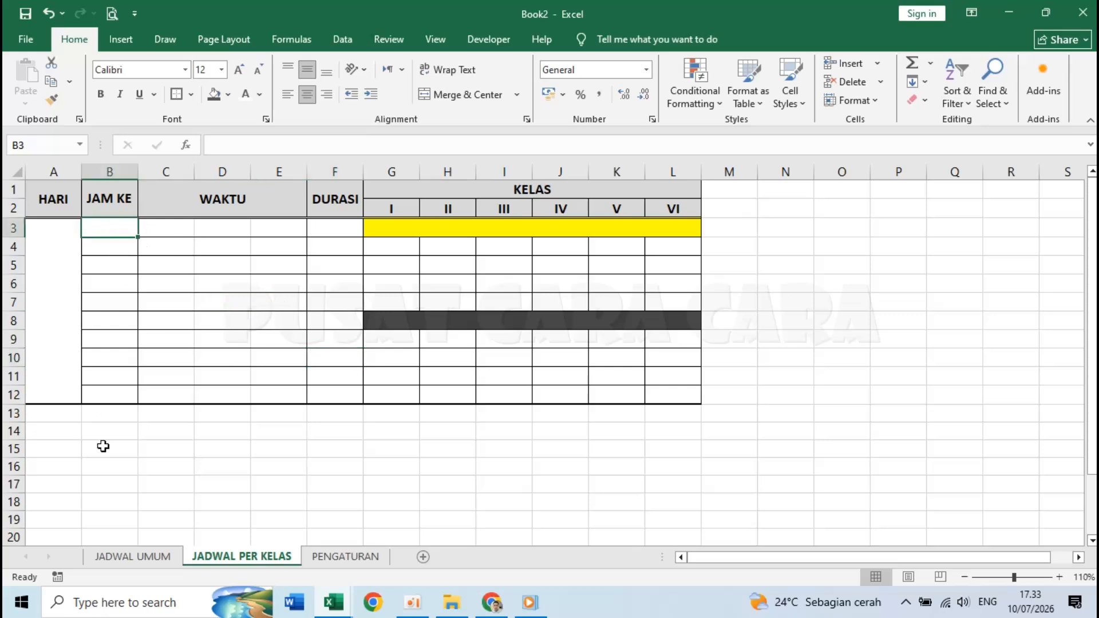
pyautogui.click(119, 558)
pyautogui.click(203, 558)
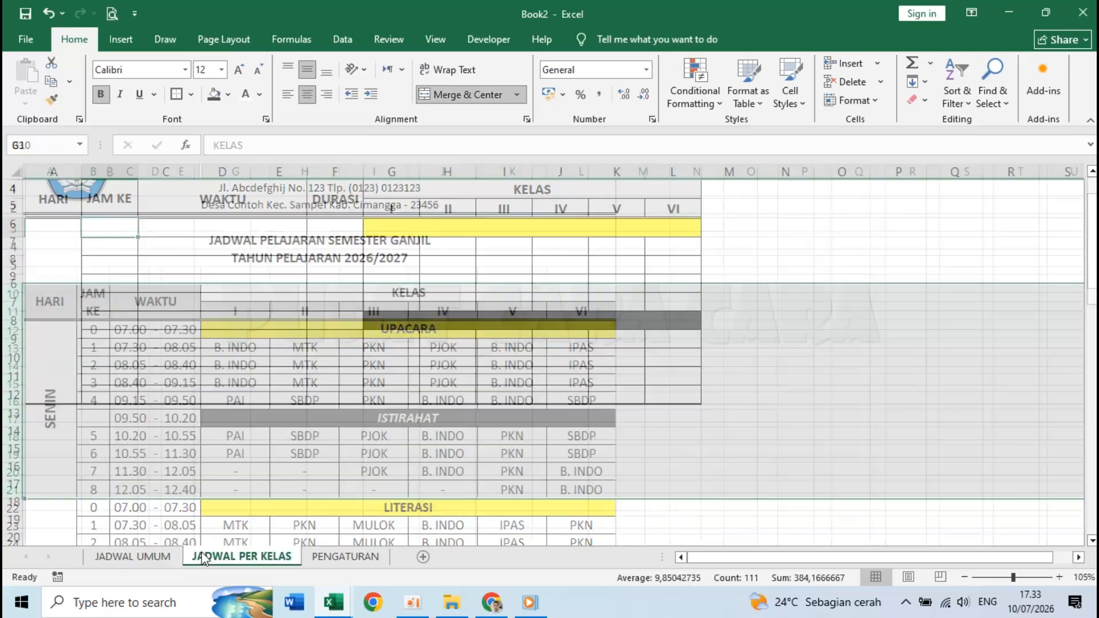
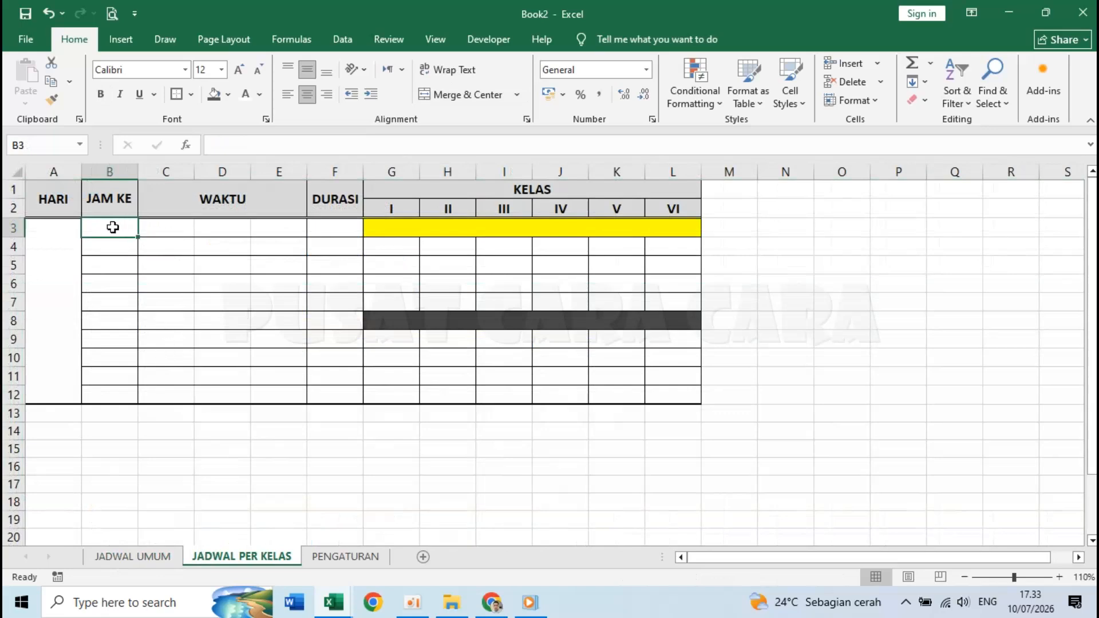
# - Rename the HARI header in A1 to KELAS
pyautogui.click(60, 201)
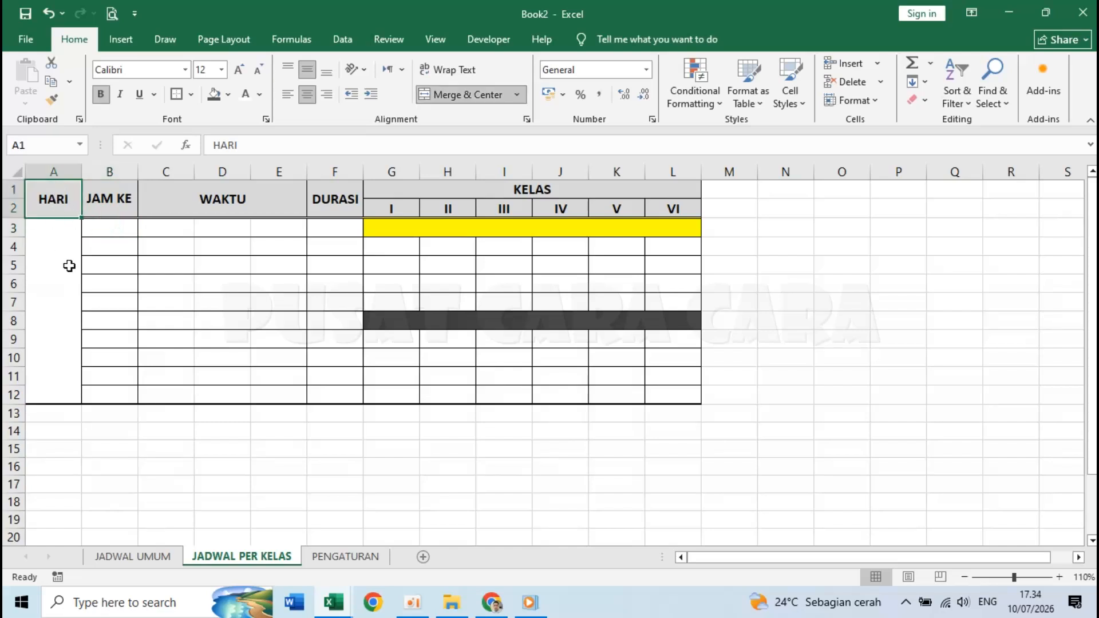
pyautogui.write('KELAS')
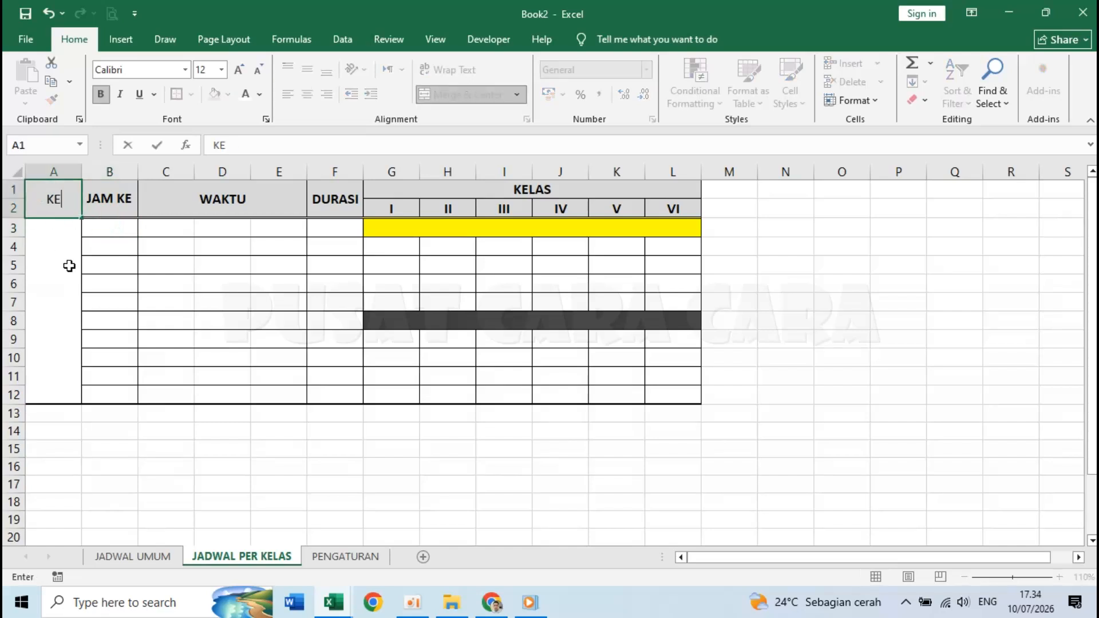
pyautogui.press('Return')
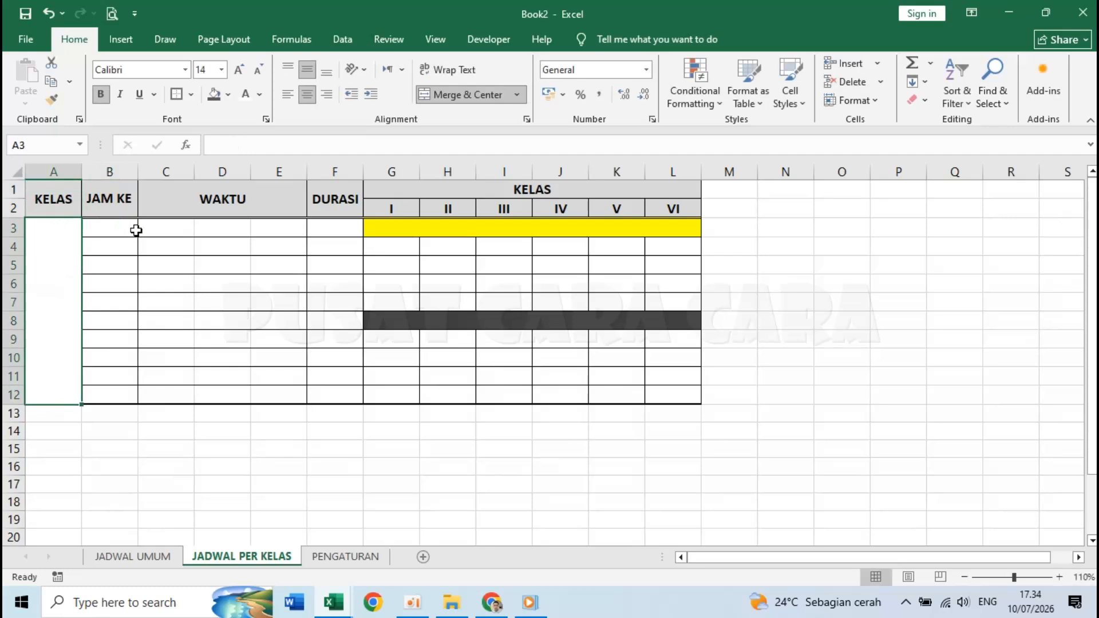
# - Link B3 to 'JADWAL UMUM'!B12, the first lesson number
pyautogui.click(116, 228)
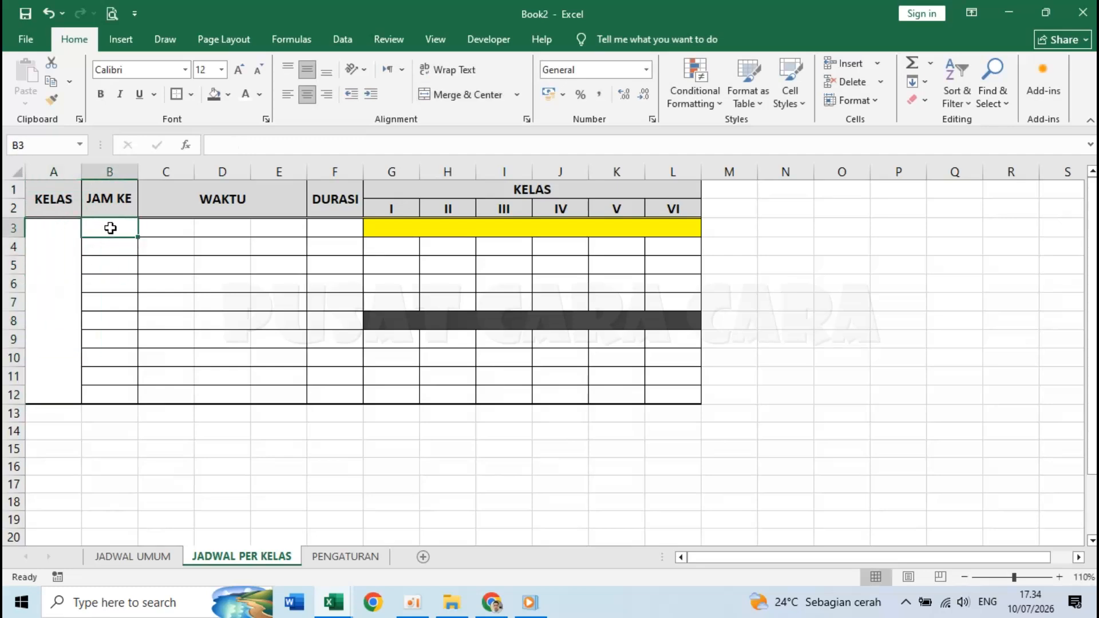
pyautogui.write('=')
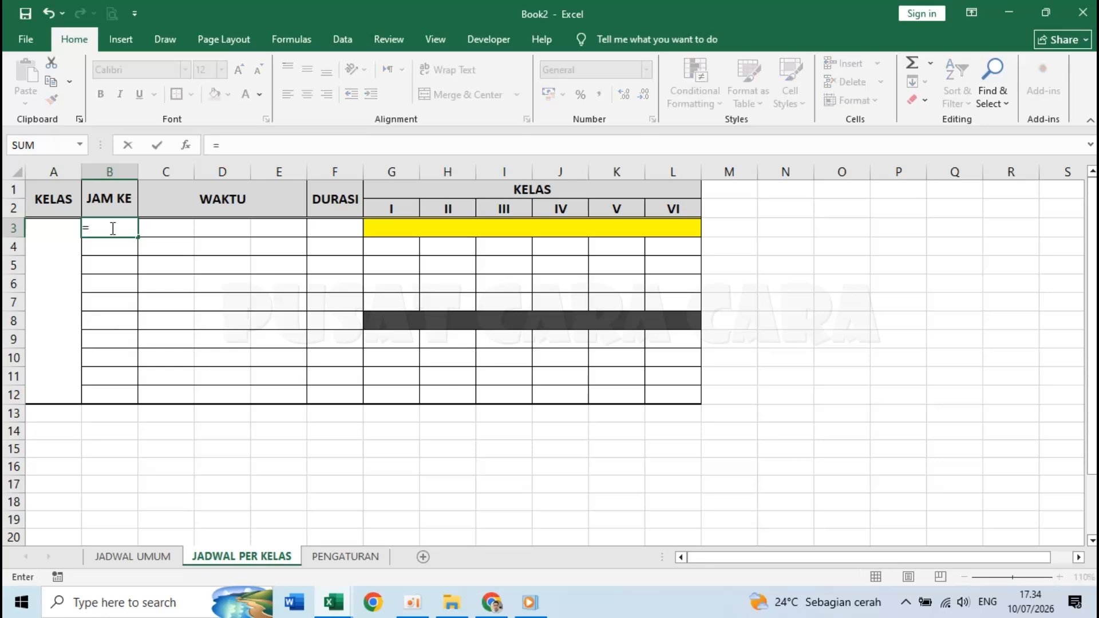
pyautogui.click(142, 557)
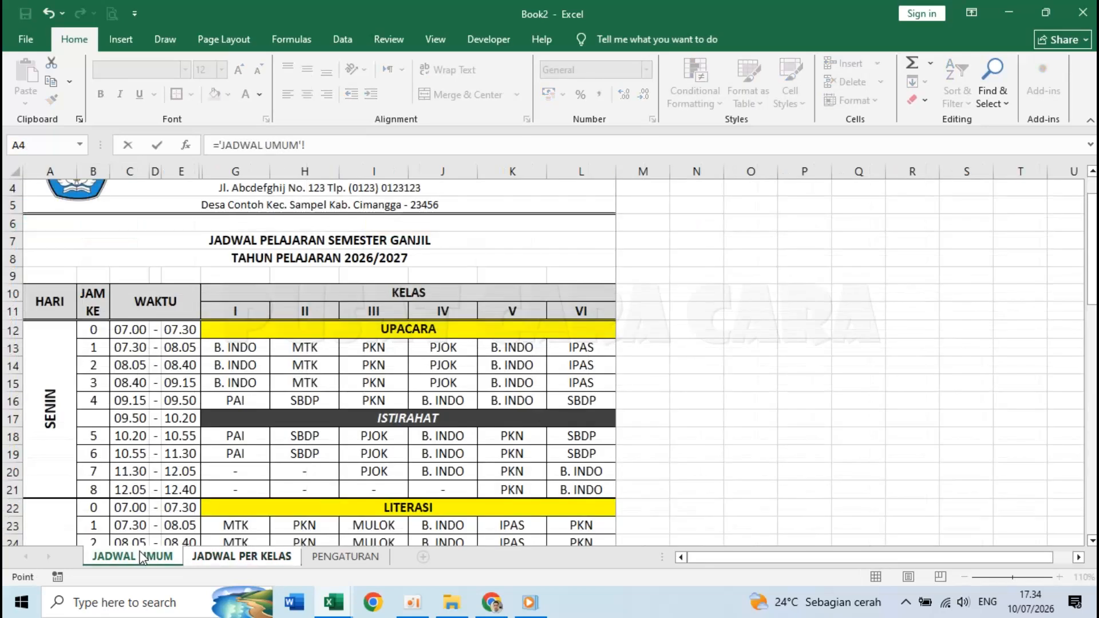
pyautogui.click(94, 329)
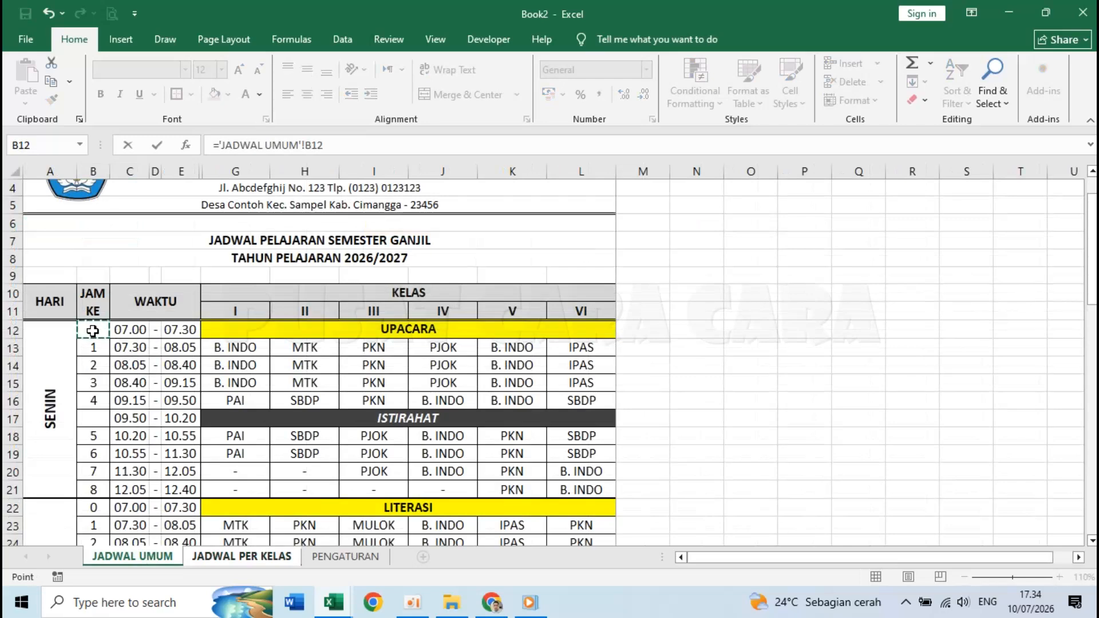
pyautogui.press('Return')
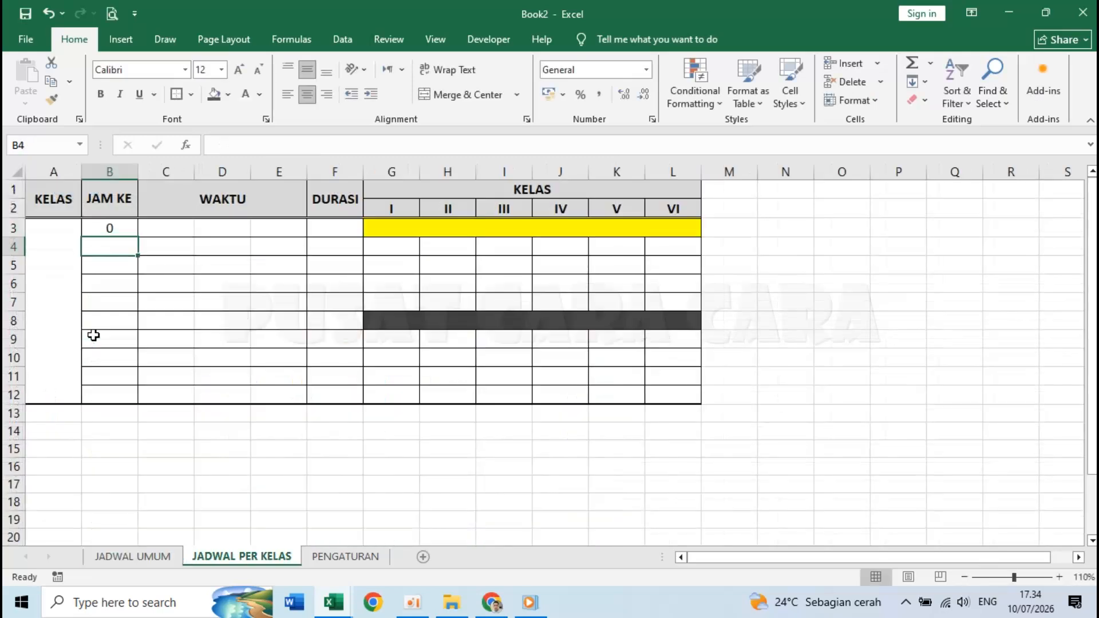
pyautogui.click(119, 225)
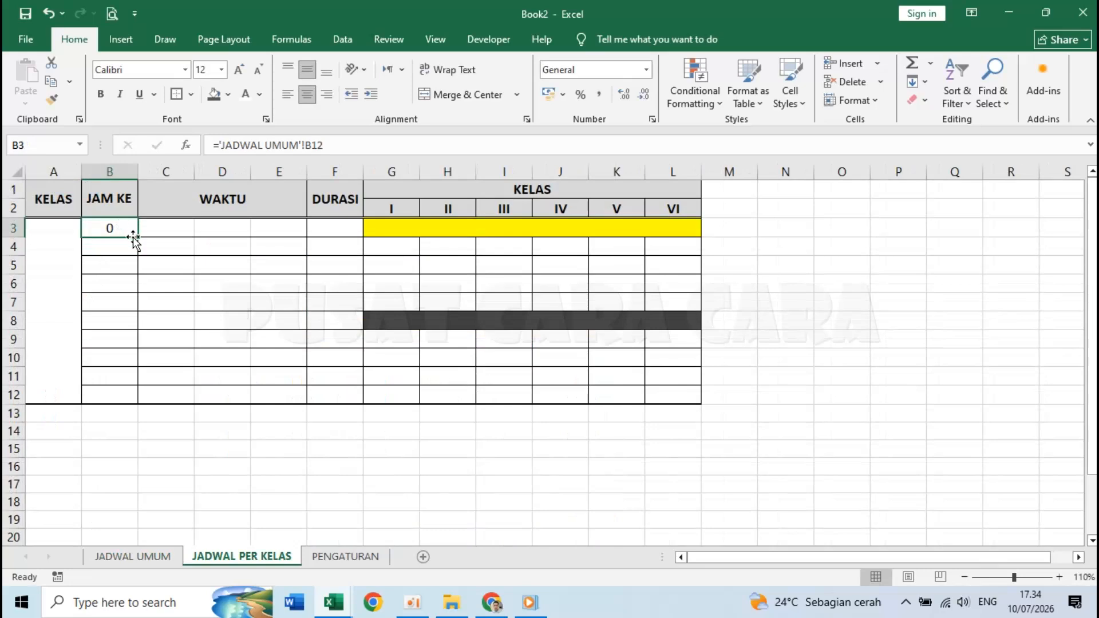
pyautogui.moveTo(138, 236); pyautogui.dragTo(130, 403)
pyautogui.click(230, 373)
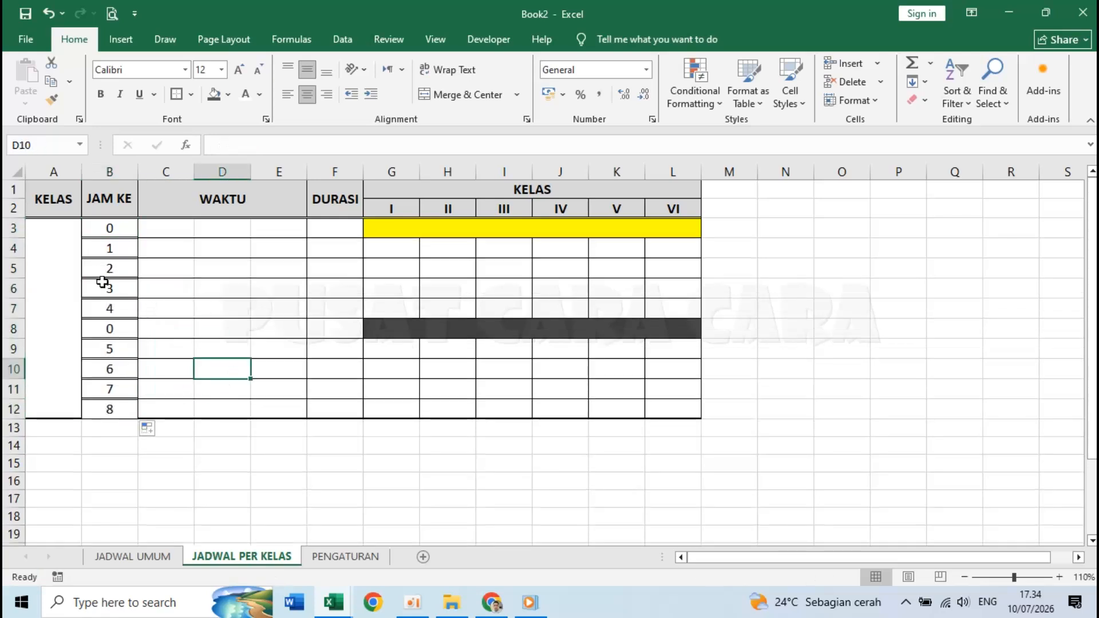
pyautogui.hotkey('ctrl', 'z')
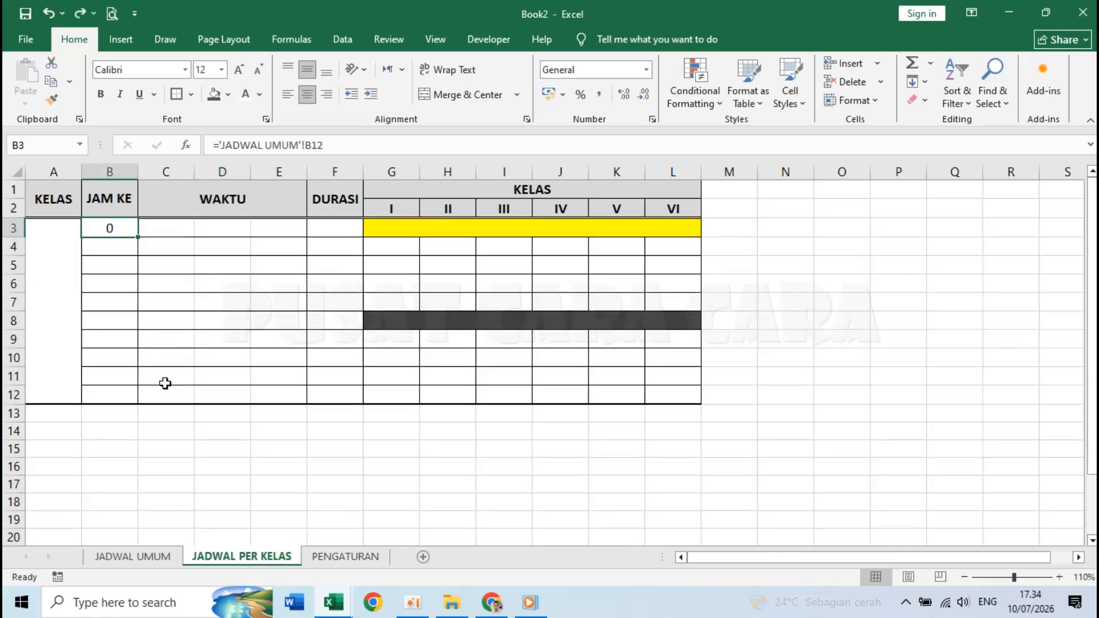
pyautogui.click(146, 267)
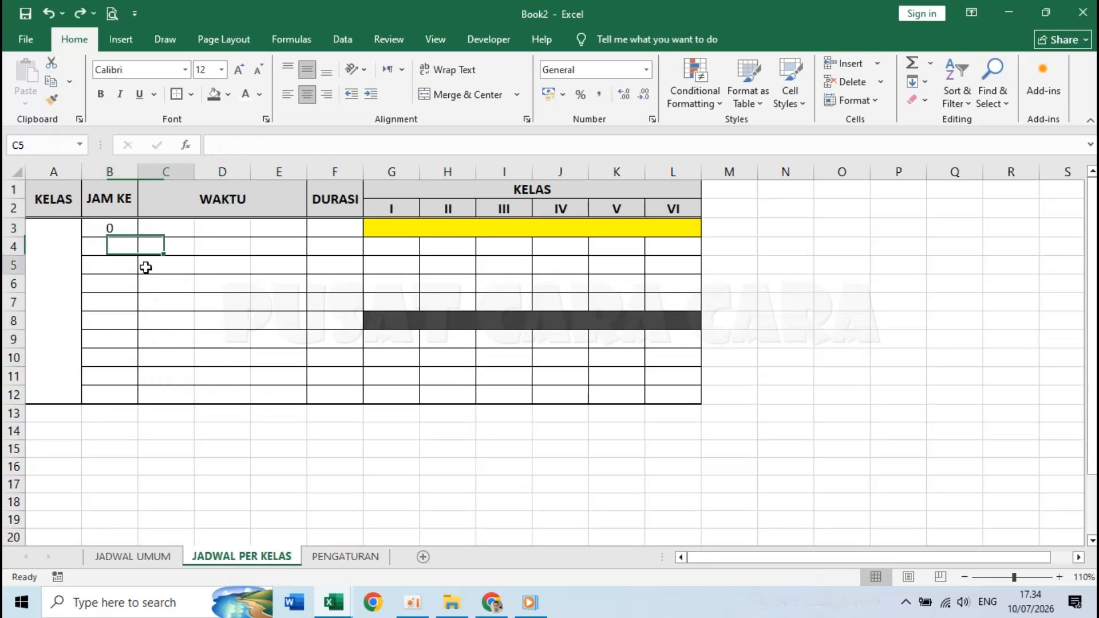
pyautogui.click(111, 228)
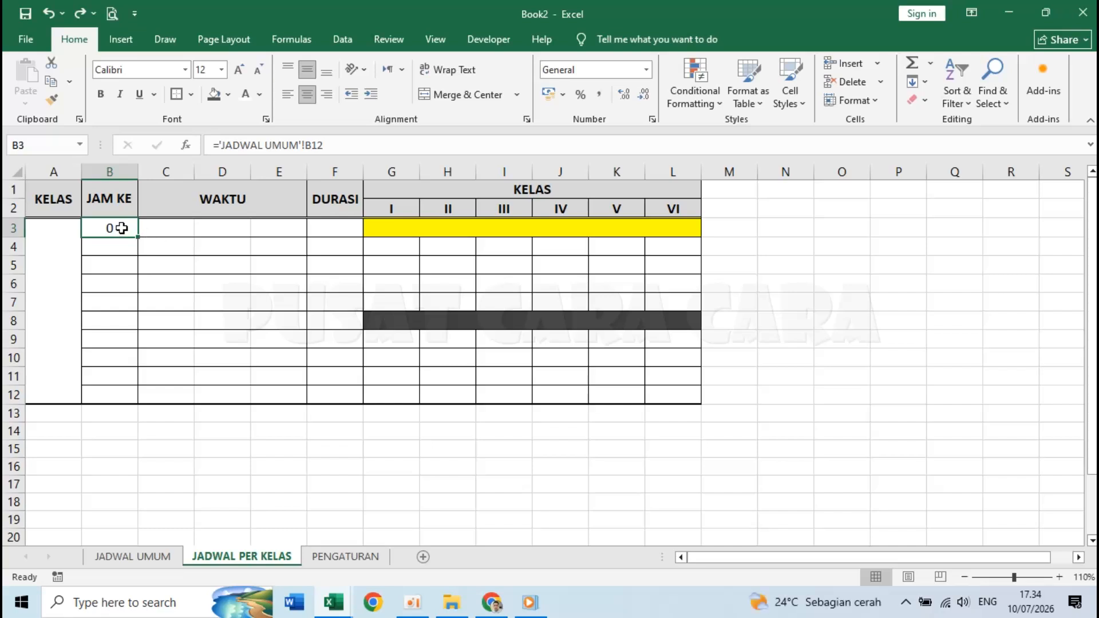
# - Paste the B3 formula into B4:B12 as formulas and clear break-row cell B8
pyautogui.hotkey('ctrl', 'c')
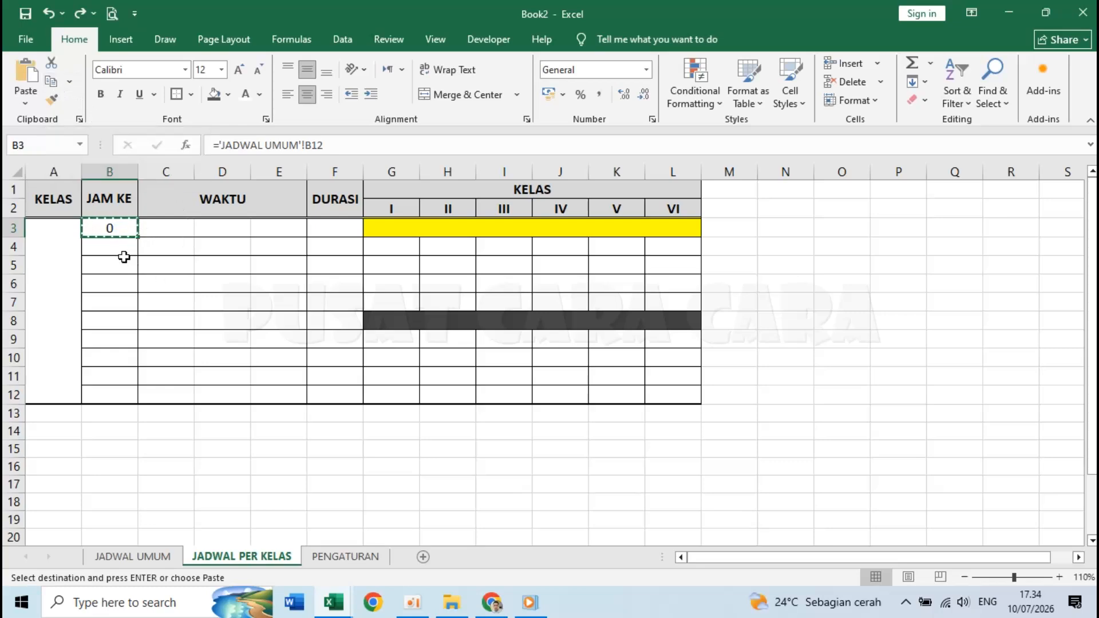
pyautogui.moveTo(111, 246); pyautogui.dragTo(105, 396)
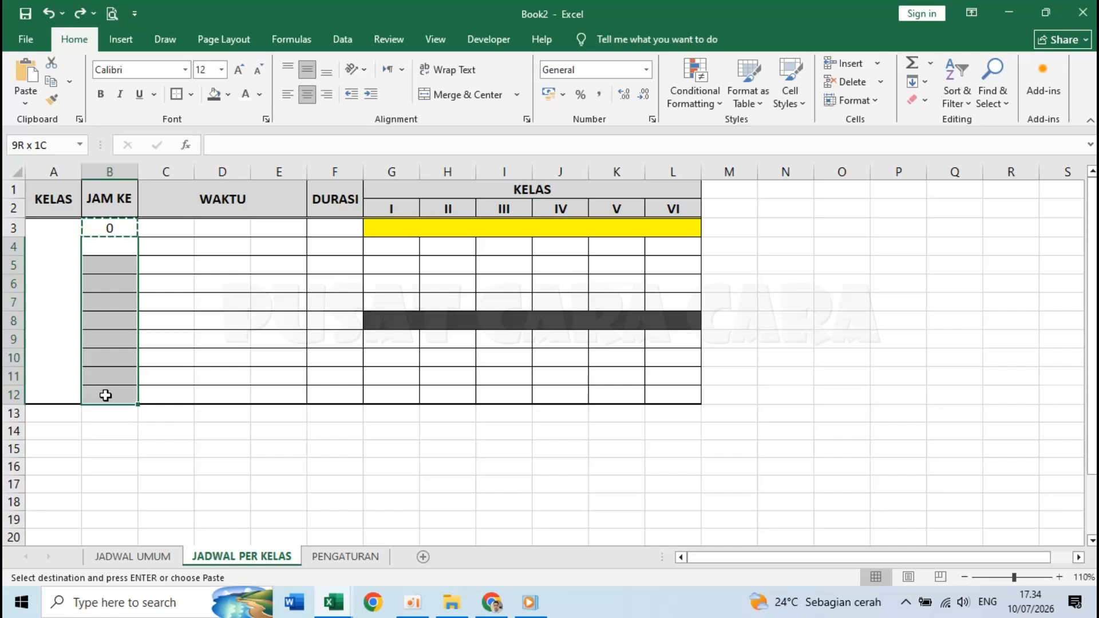
pyautogui.click(24, 104)
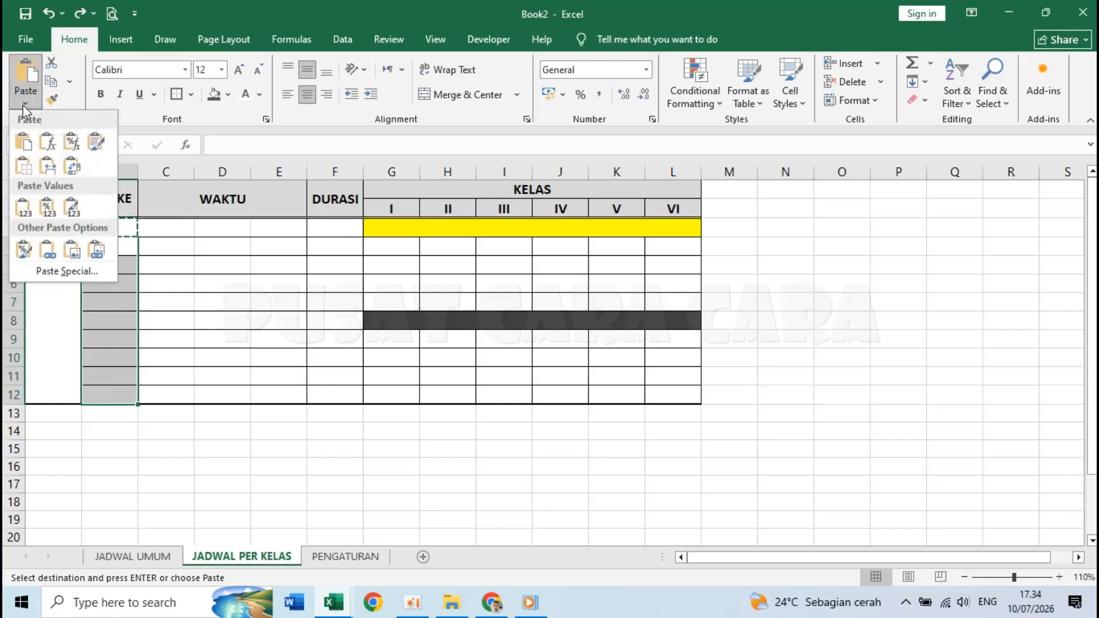
pyautogui.click(48, 142)
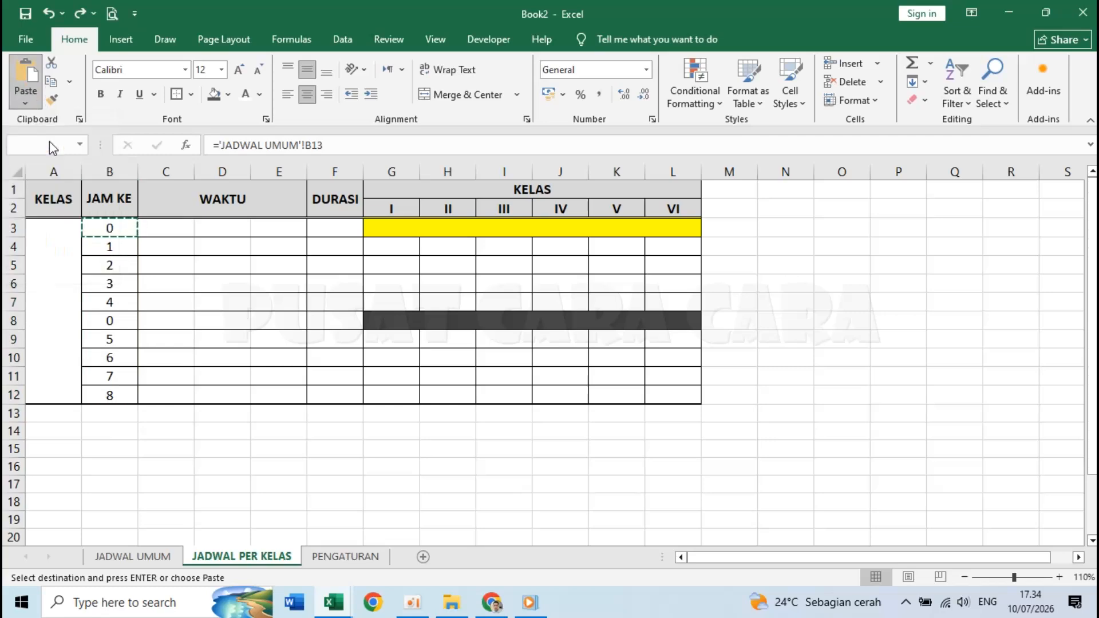
pyautogui.click(114, 322)
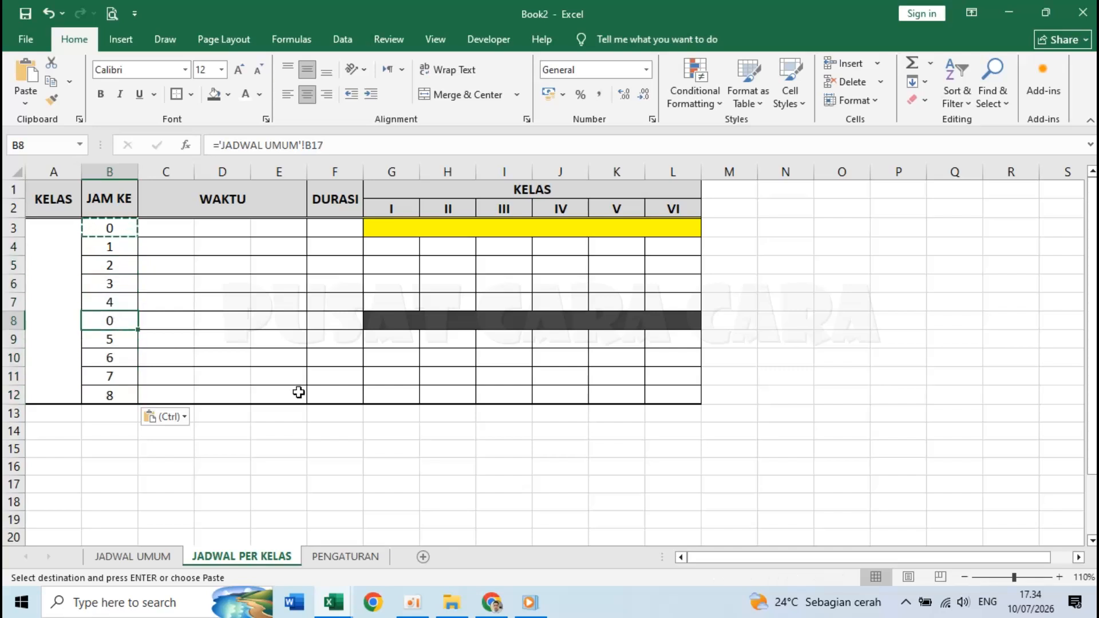
pyautogui.press('Delete')
pyautogui.click(180, 231)
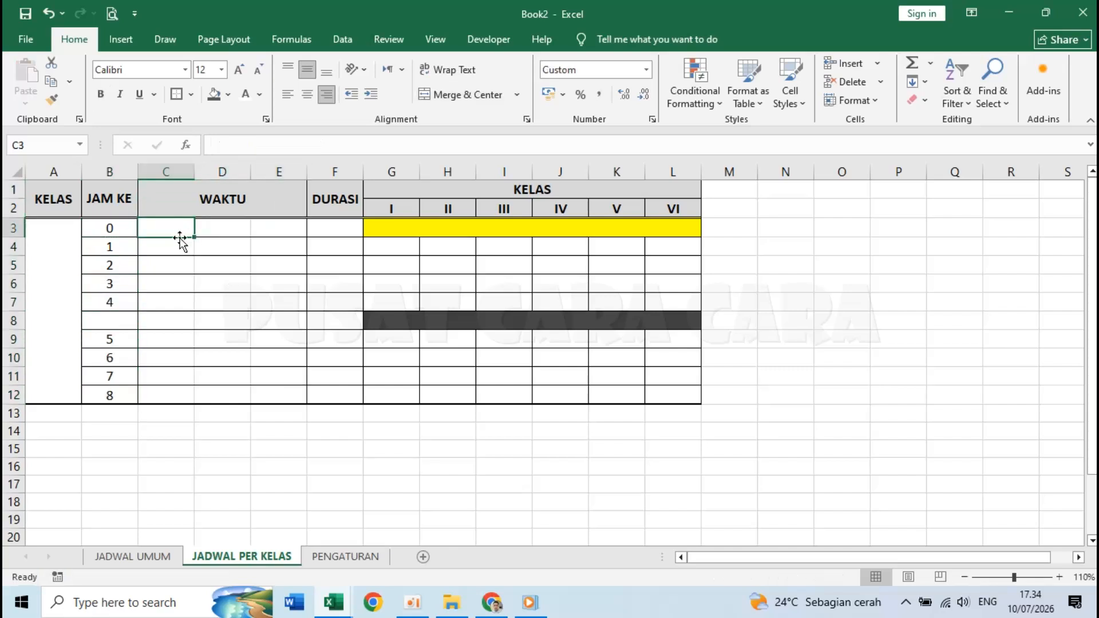
# - Link C3 and D3 to the start time C12 and dash separator D12 on JADWAL UMUM
pyautogui.write('=')
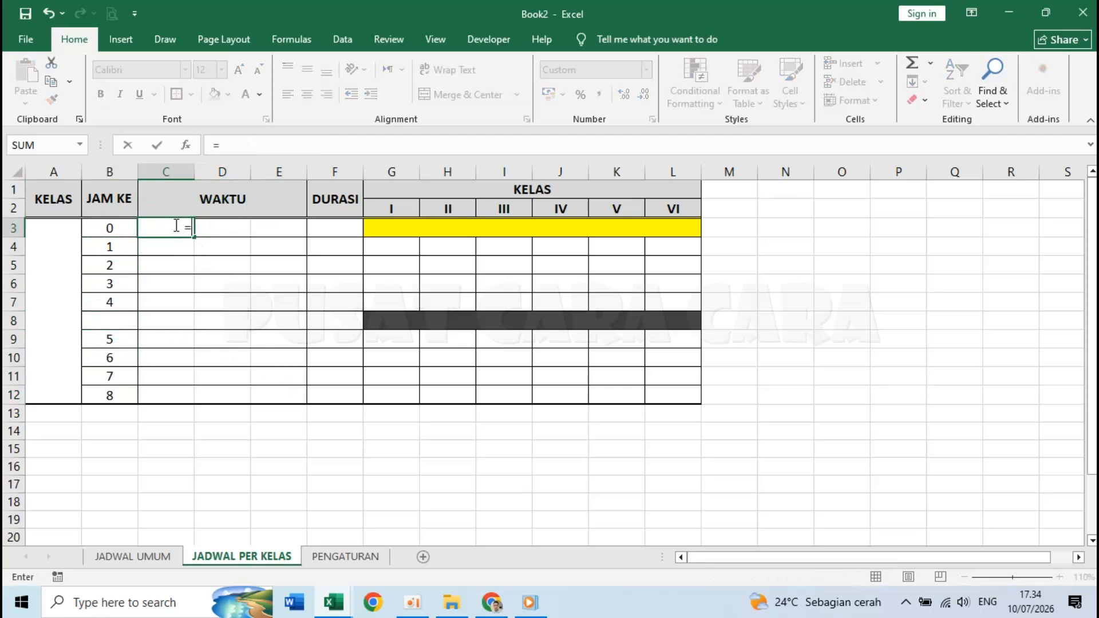
pyautogui.click(140, 557)
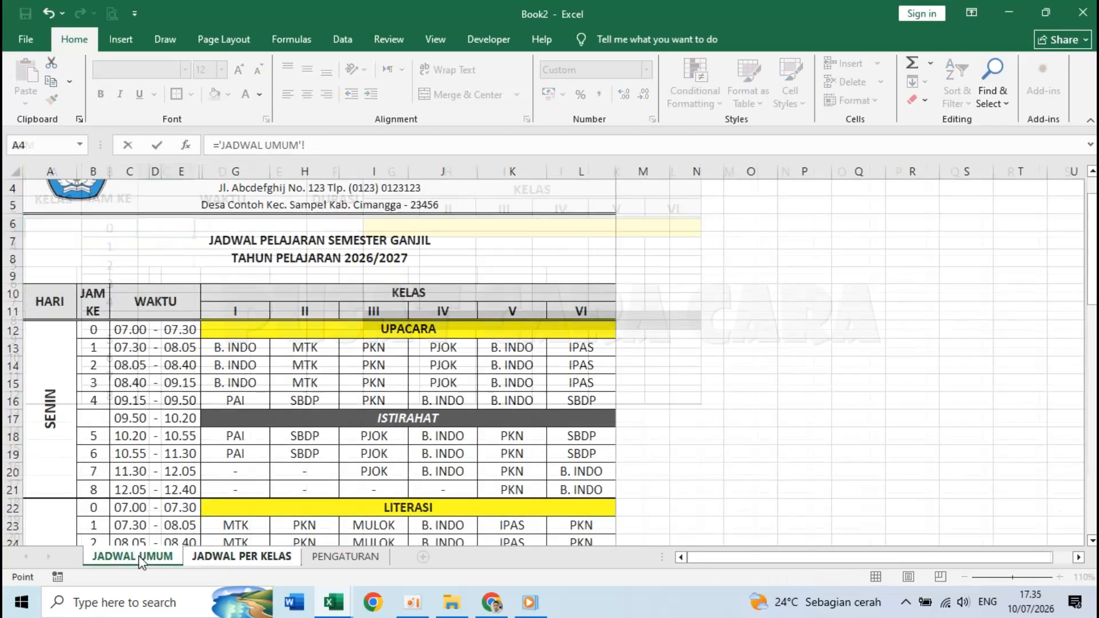
pyautogui.click(135, 331)
pyautogui.press('Return')
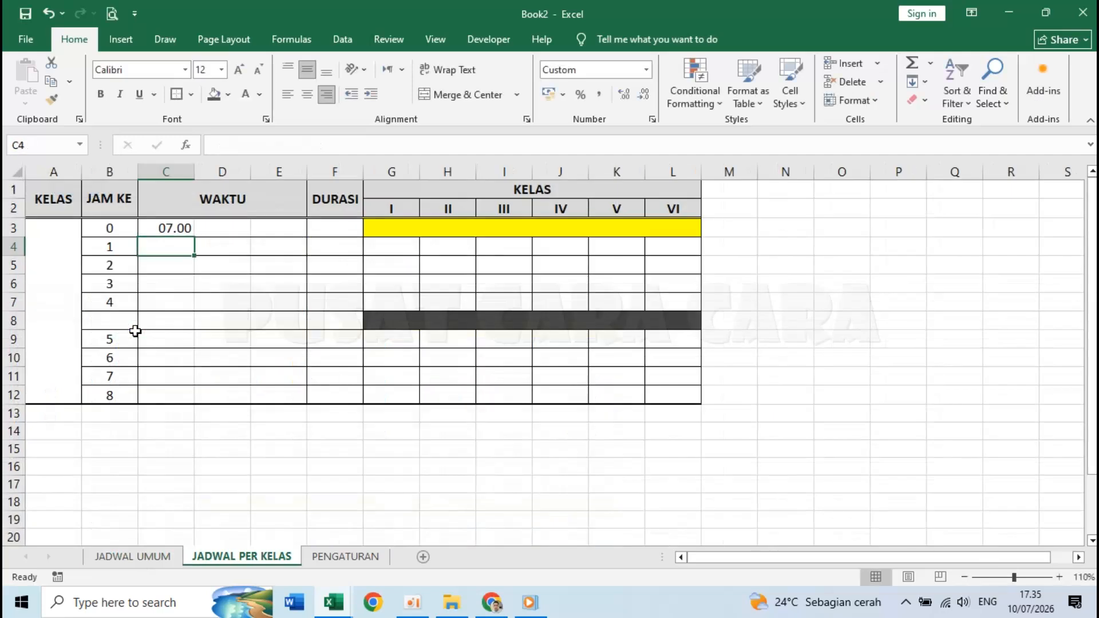
pyautogui.click(223, 231)
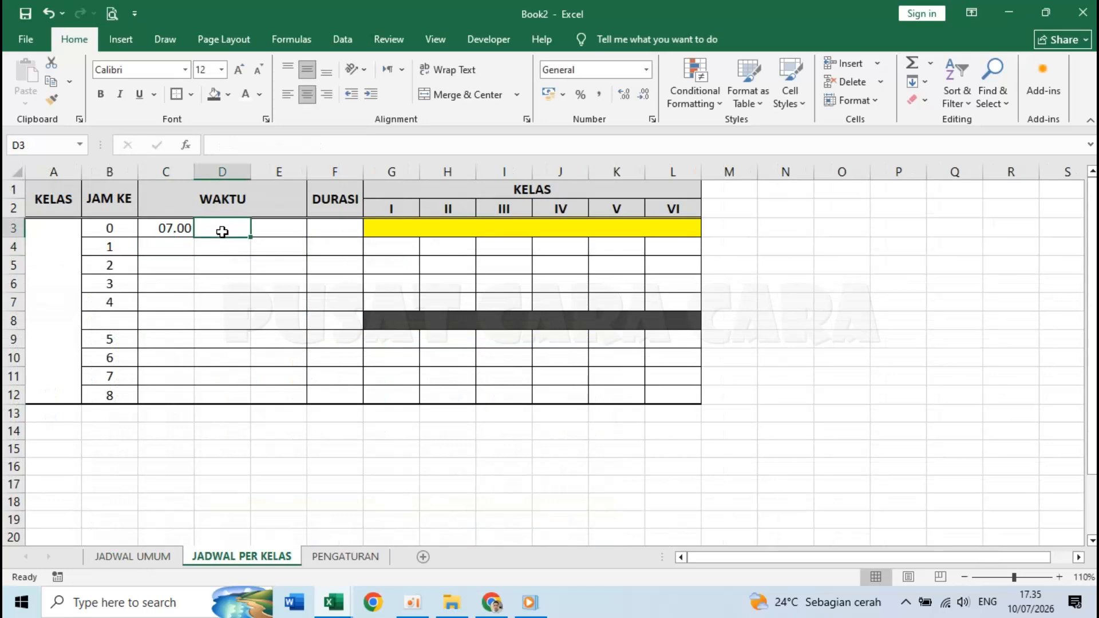
pyautogui.write('=')
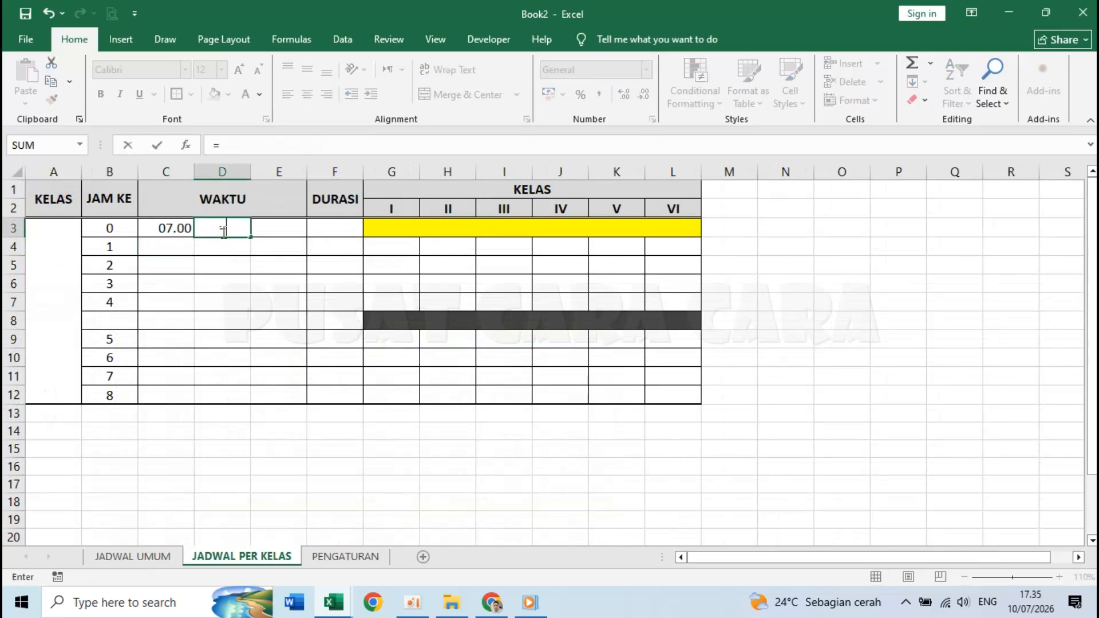
pyautogui.click(151, 560)
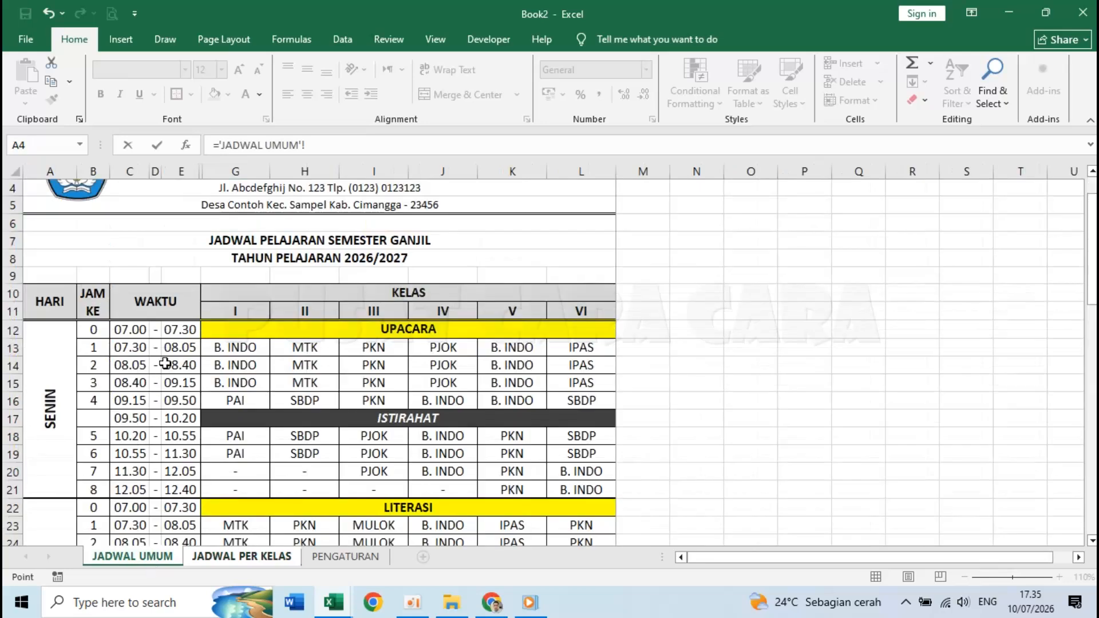
pyautogui.click(155, 330)
pyautogui.press('Return')
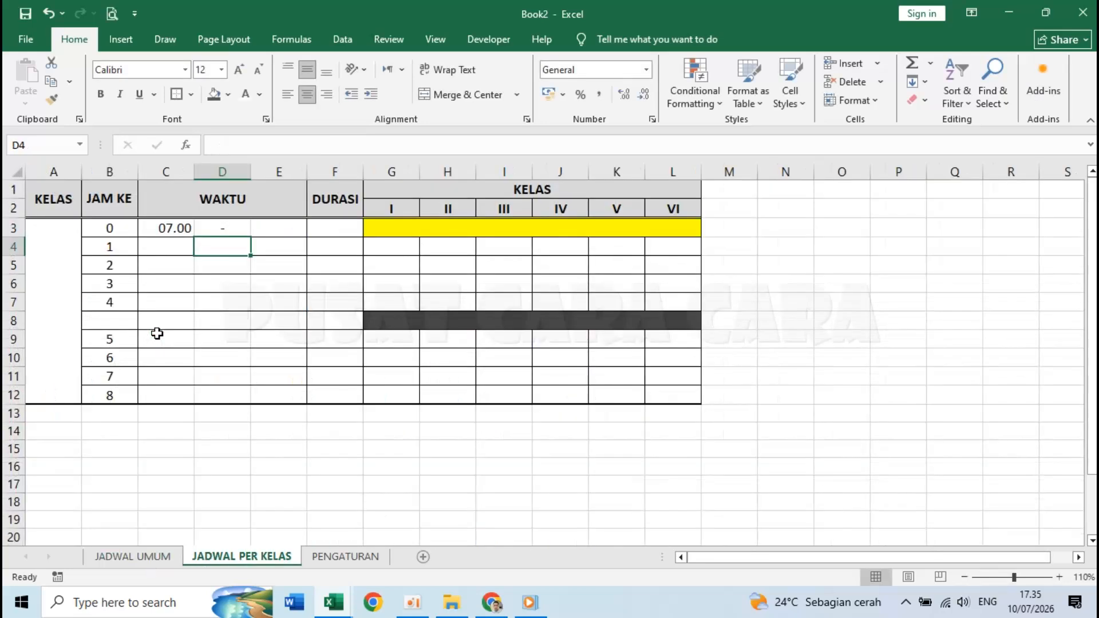
pyautogui.click(235, 226)
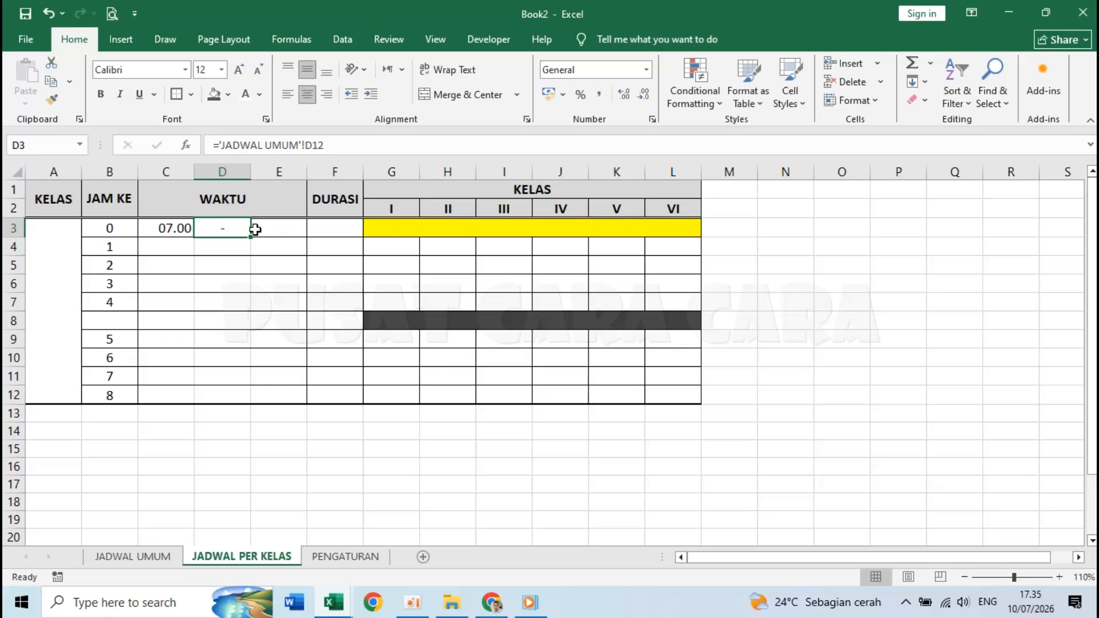
# - Link E3 to the end time 07.30 in JADWAL UMUM's E12
pyautogui.click(279, 228)
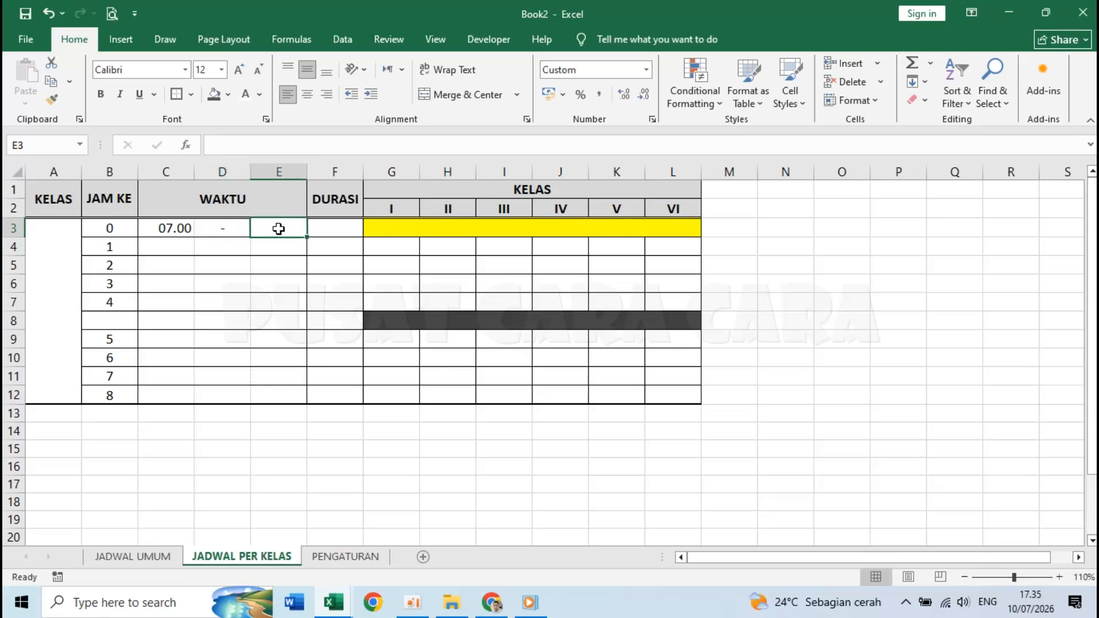
pyautogui.write('=')
pyautogui.click(143, 558)
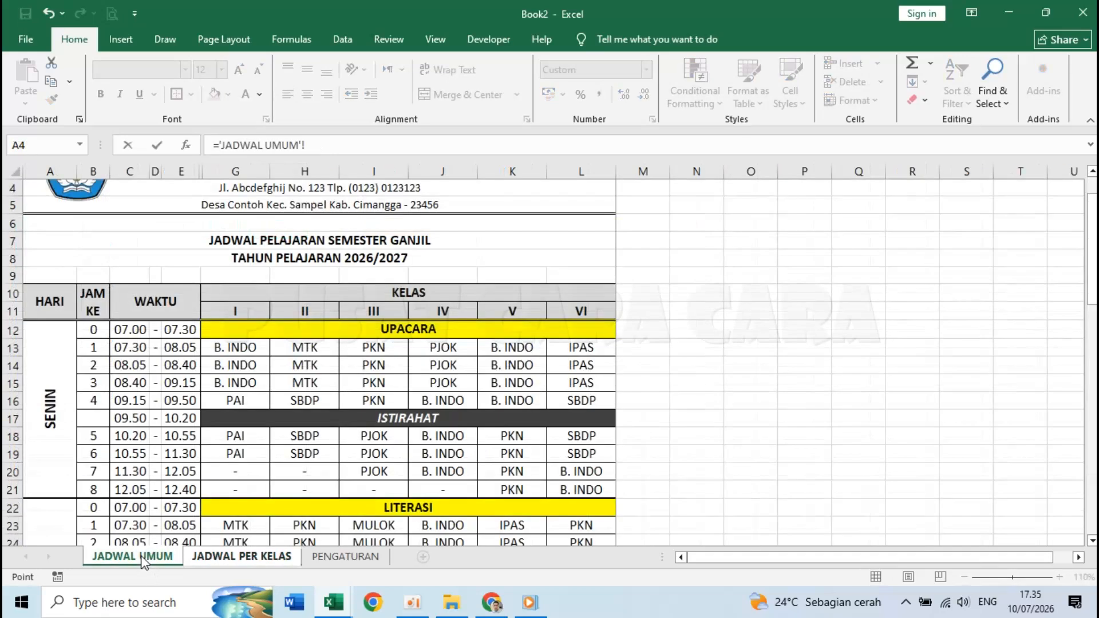
pyautogui.click(189, 331)
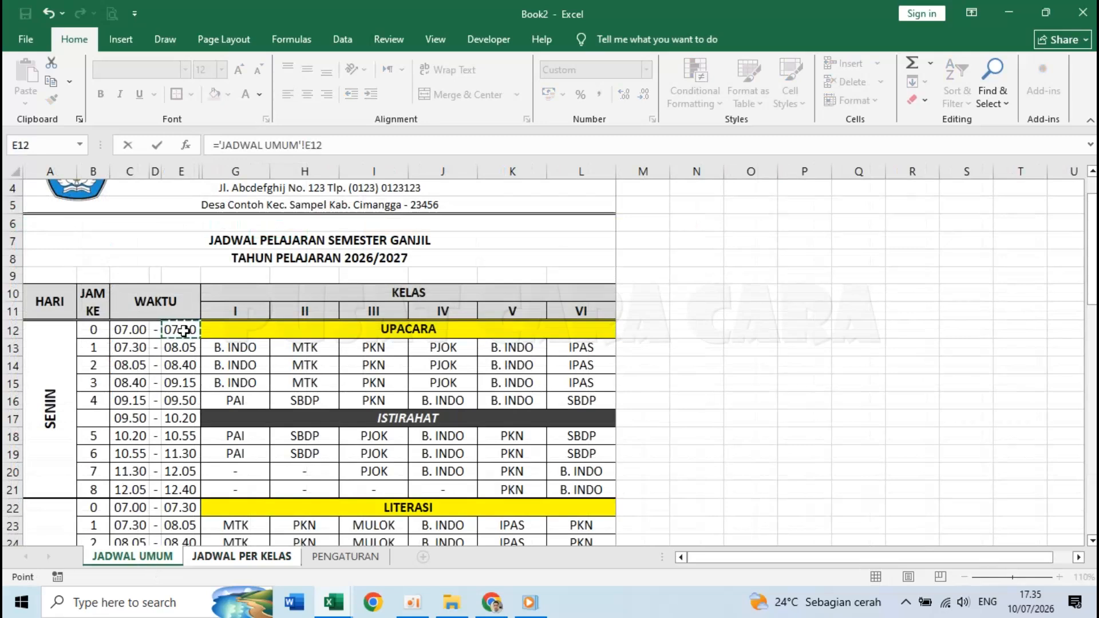
pyautogui.press('Return')
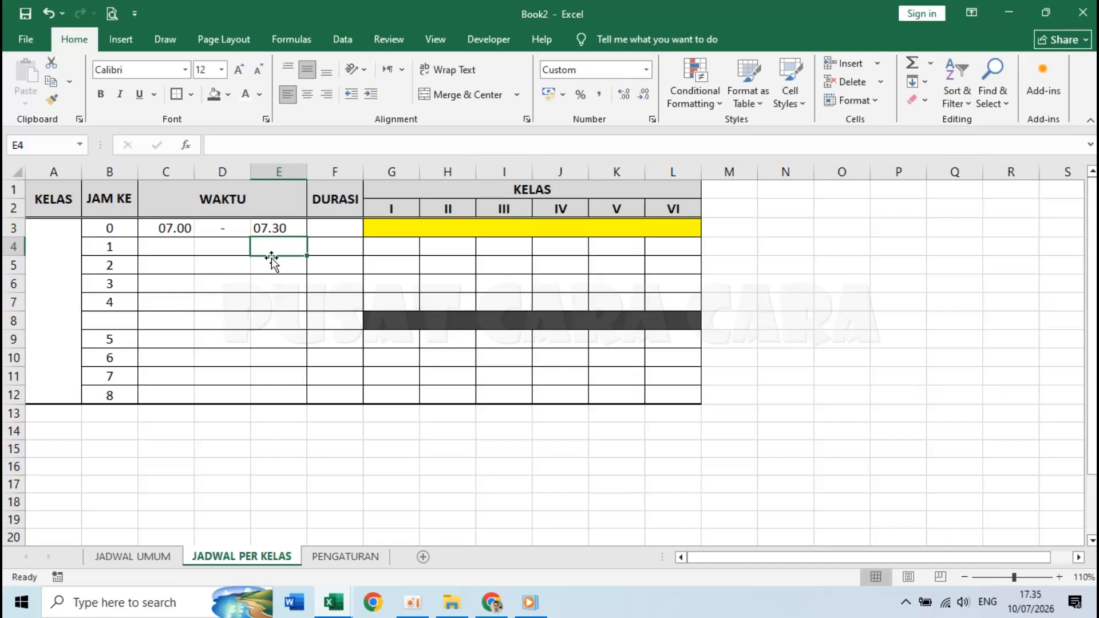
# - Copy the C3:E3 time formulas and paste them as formulas into C4:E12
pyautogui.click(166, 228)
pyautogui.moveTo(184, 228); pyautogui.dragTo(263, 229)
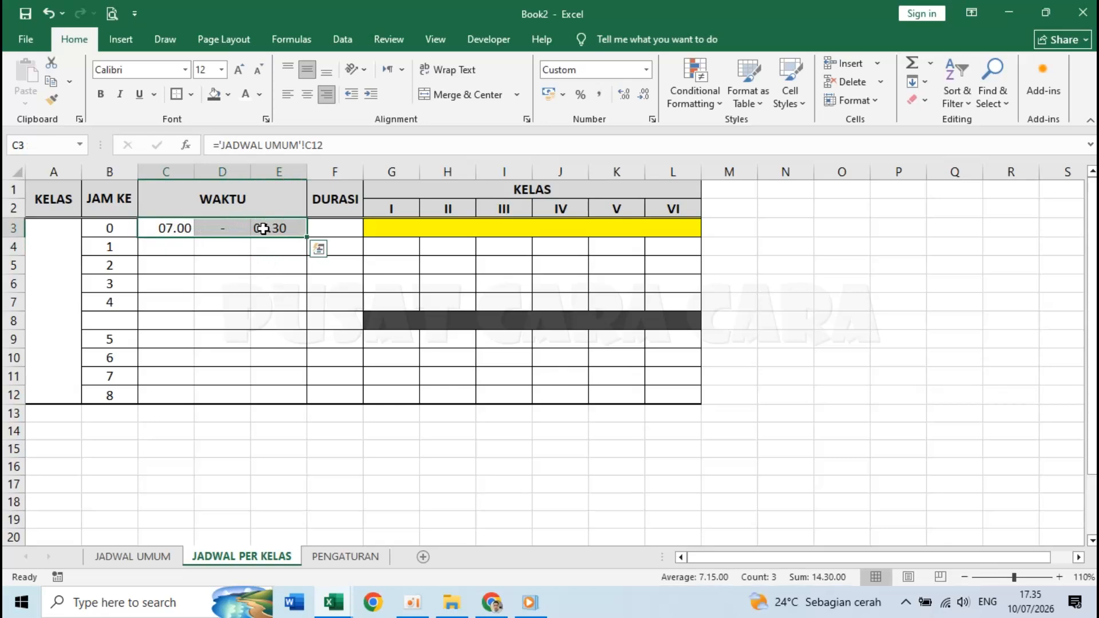
pyautogui.click(51, 86)
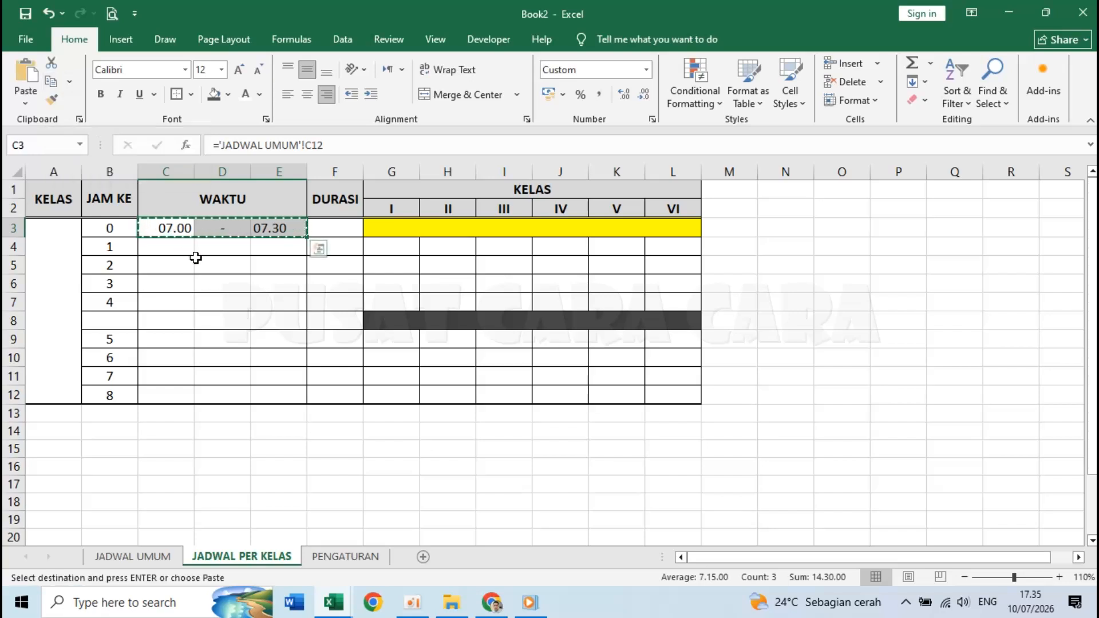
pyautogui.moveTo(176, 249); pyautogui.dragTo(271, 397)
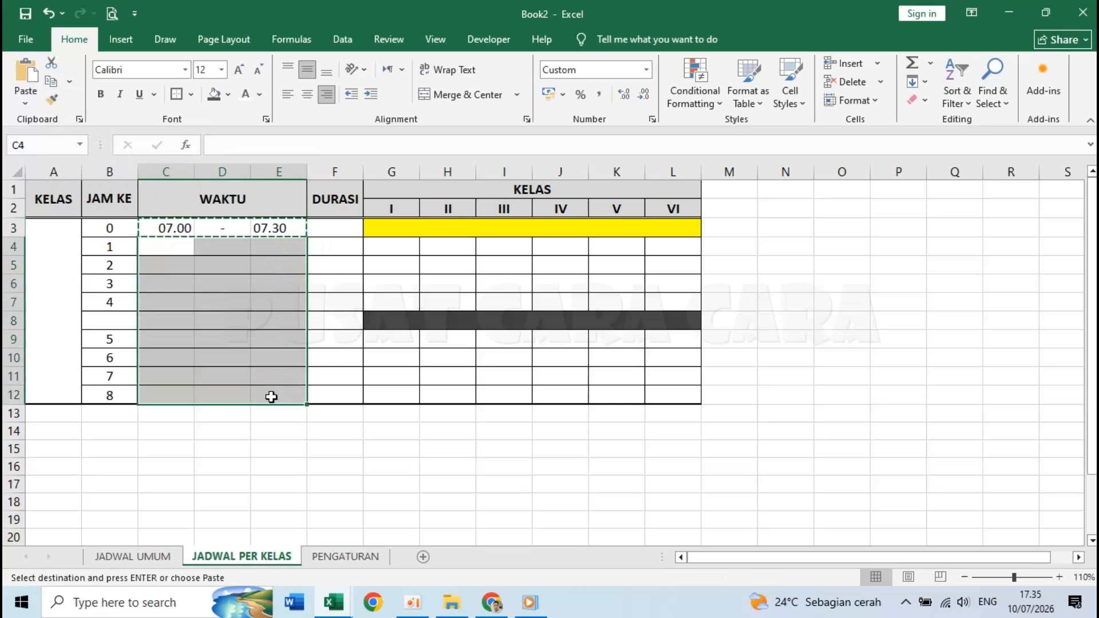
pyautogui.click(26, 105)
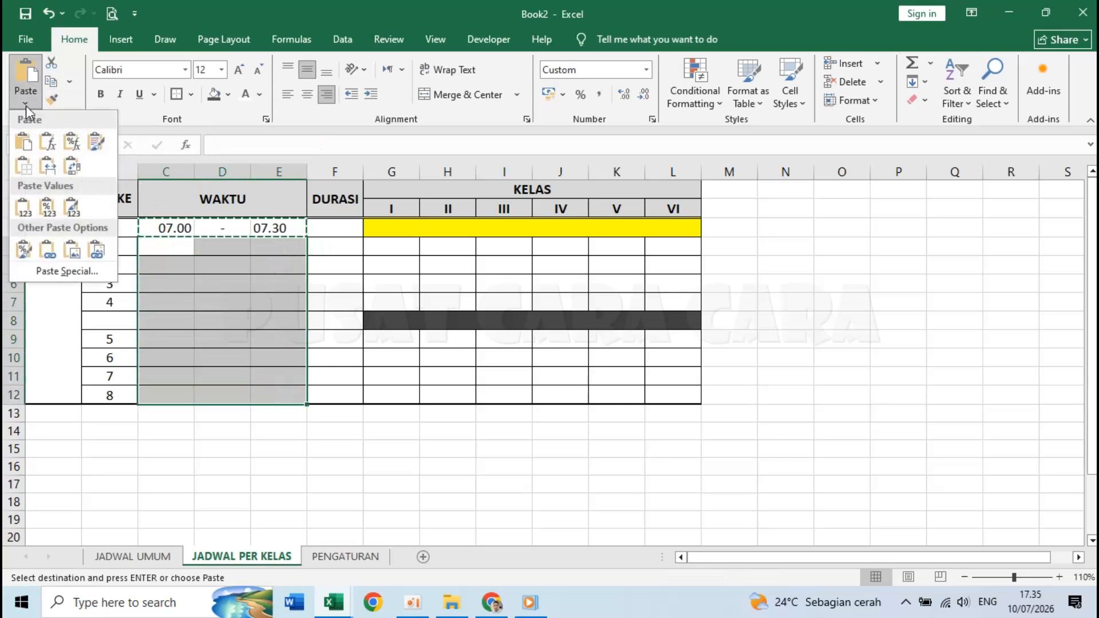
pyautogui.click(48, 143)
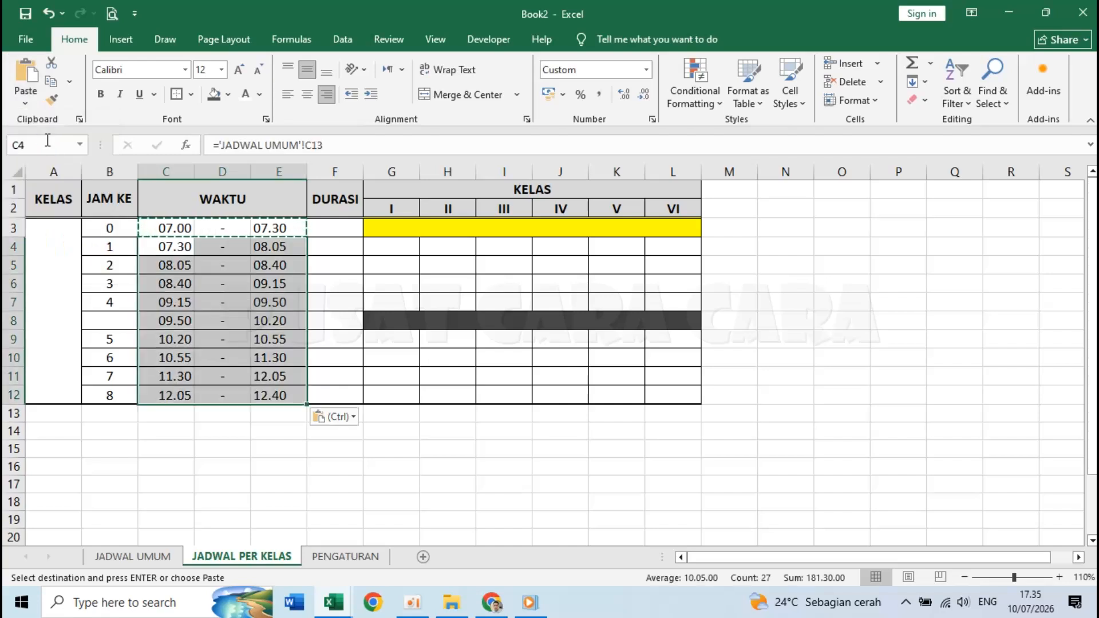
pyautogui.click(277, 321)
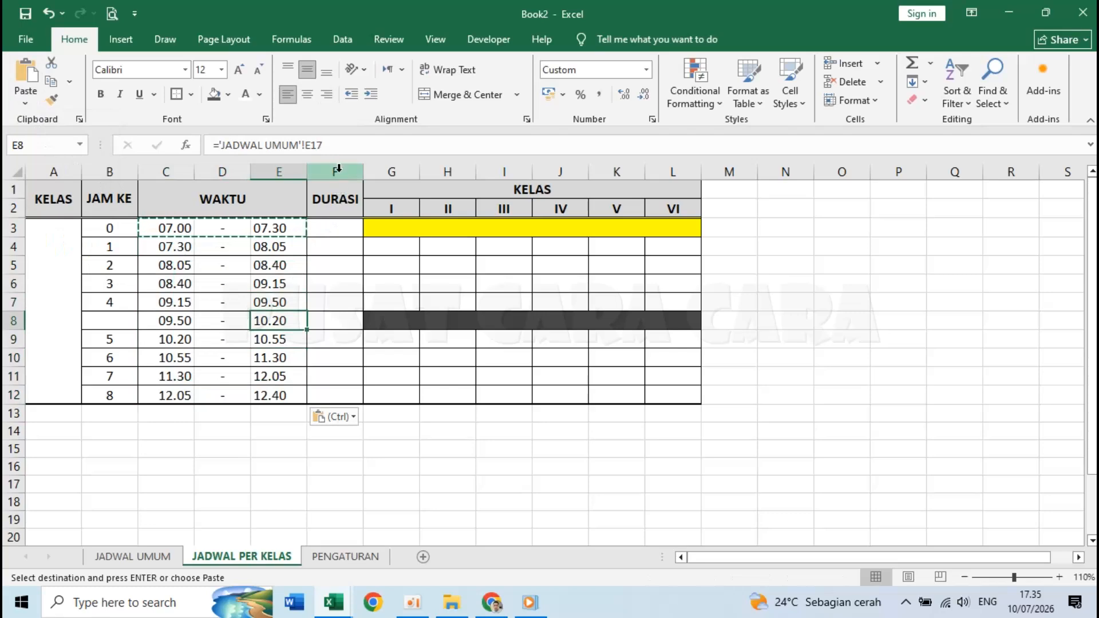
# - Delete the DURASI column F
pyautogui.rightClick(338, 168)
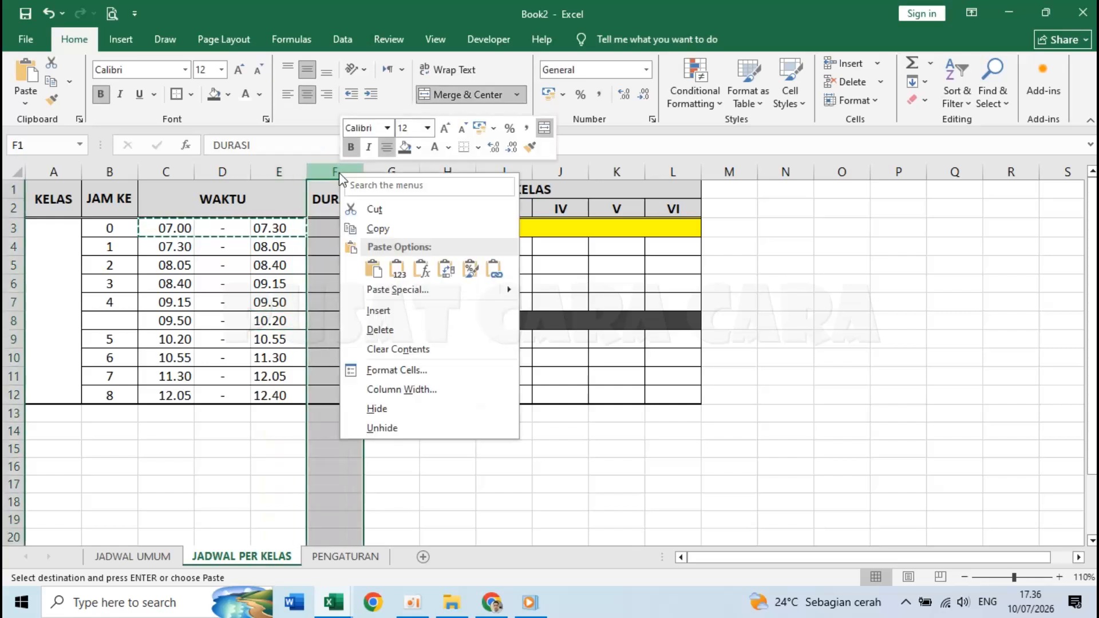
pyautogui.click(380, 330)
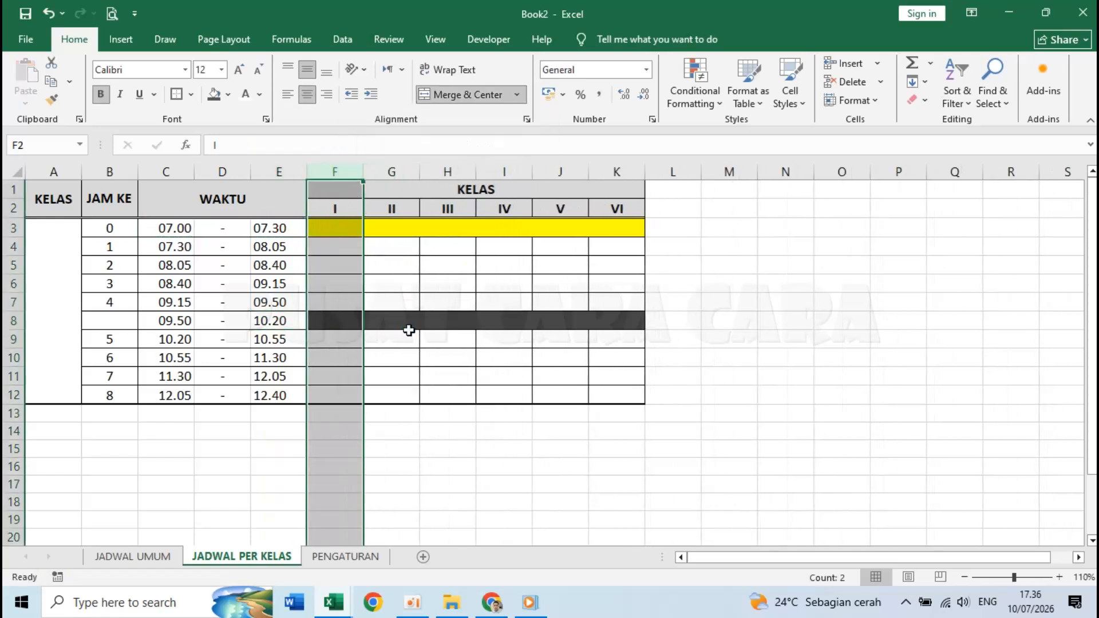
pyautogui.click(496, 369)
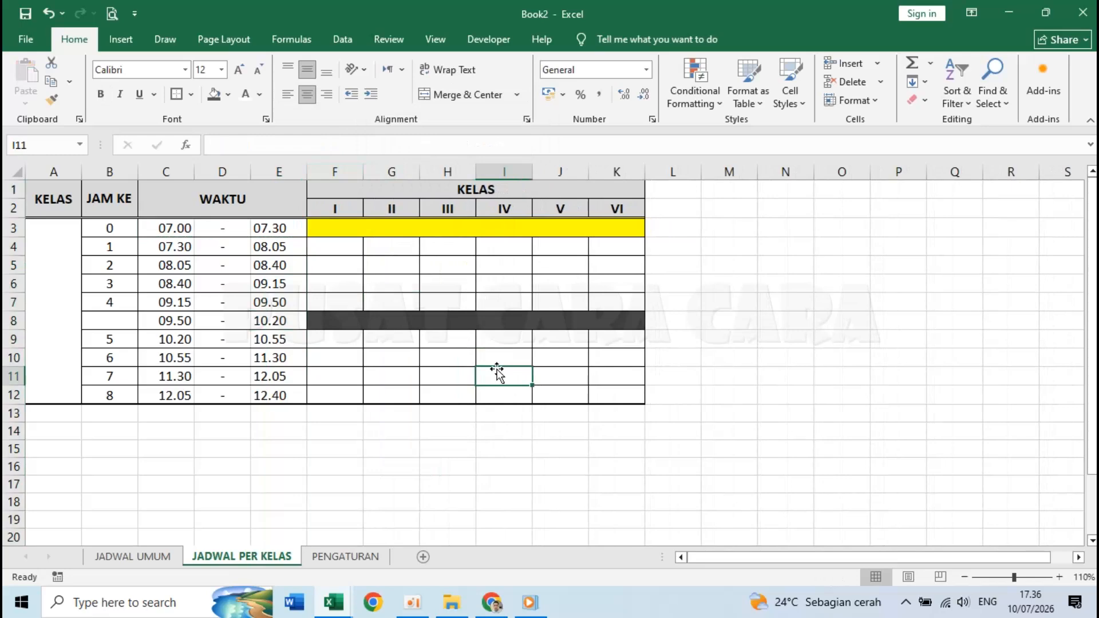
# - Retitle the merged F1 heading as HARI and enter SENIN in F2
pyautogui.click(428, 186)
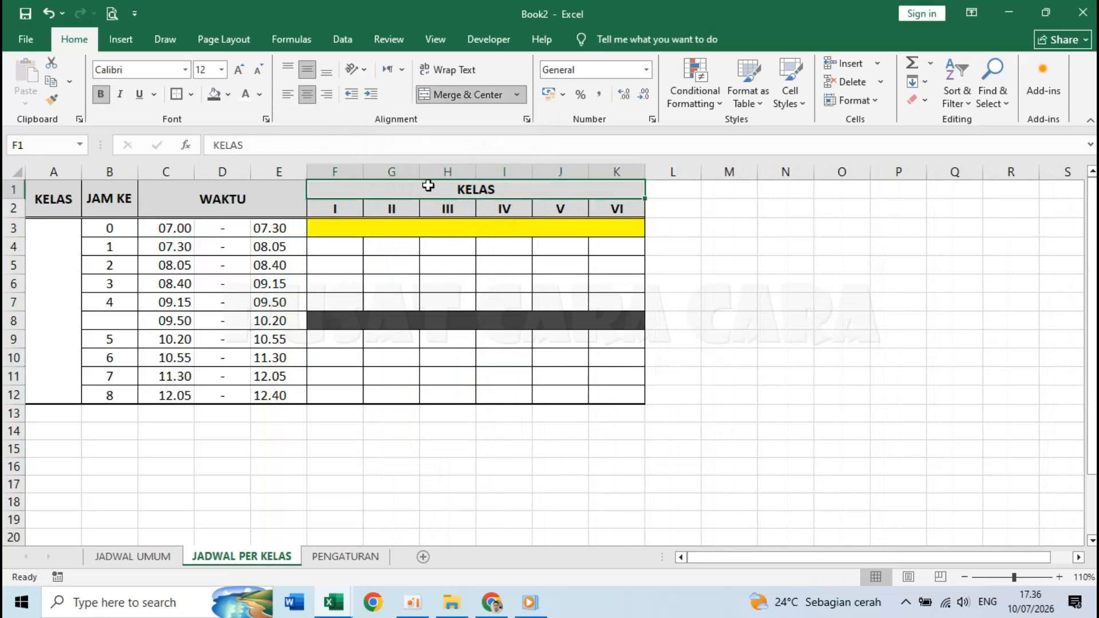
pyautogui.click(338, 209)
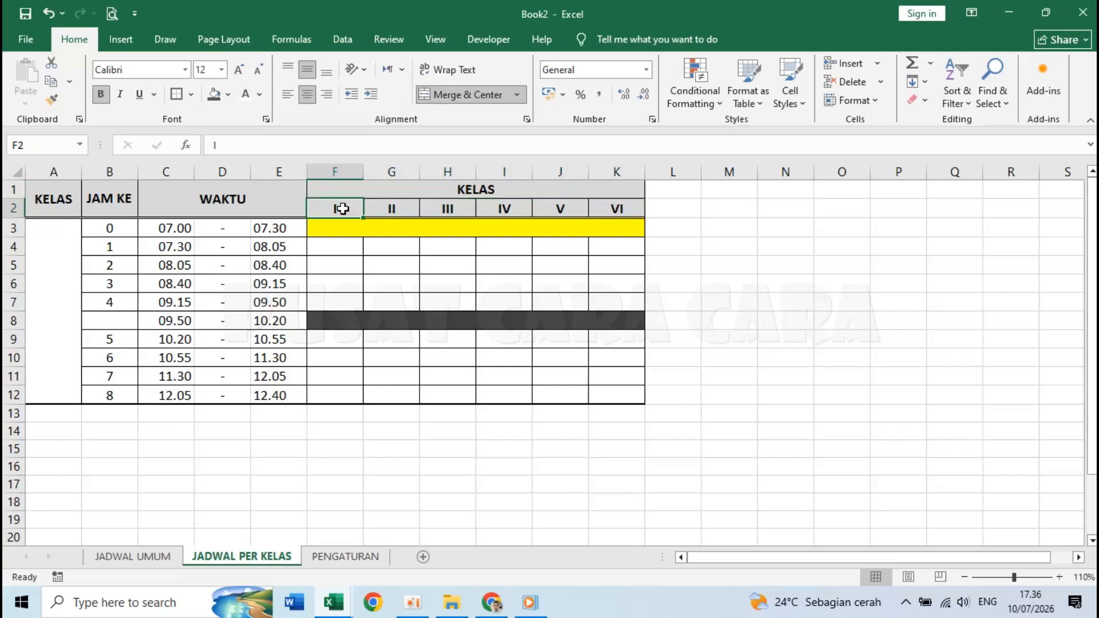
pyautogui.click(459, 192)
pyautogui.write('HARI')
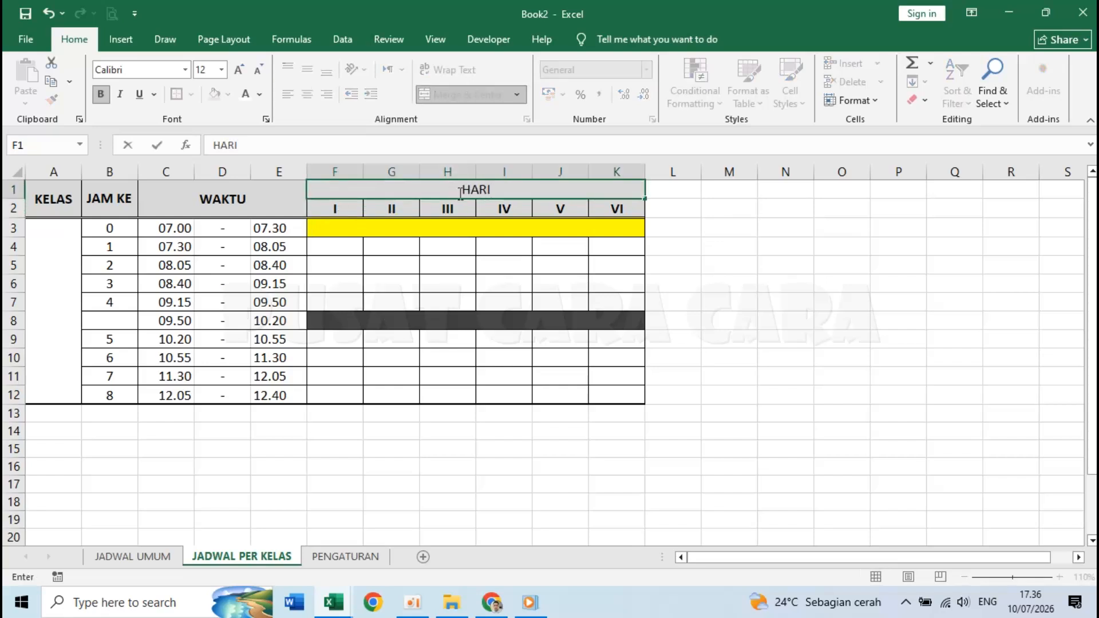
pyautogui.press('Return')
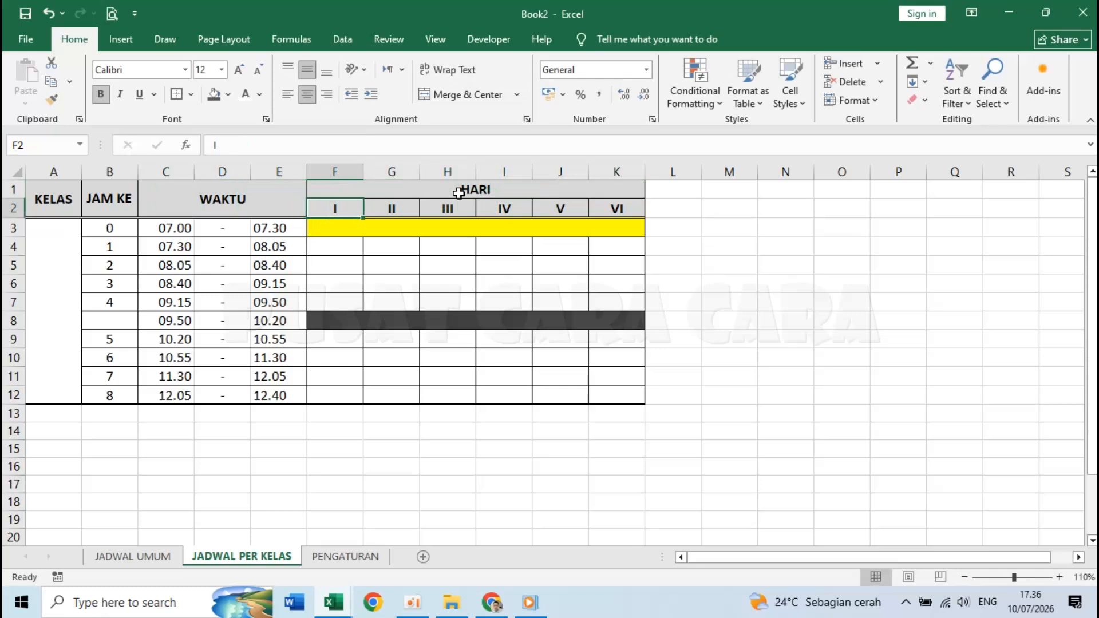
pyautogui.write('SENIN')
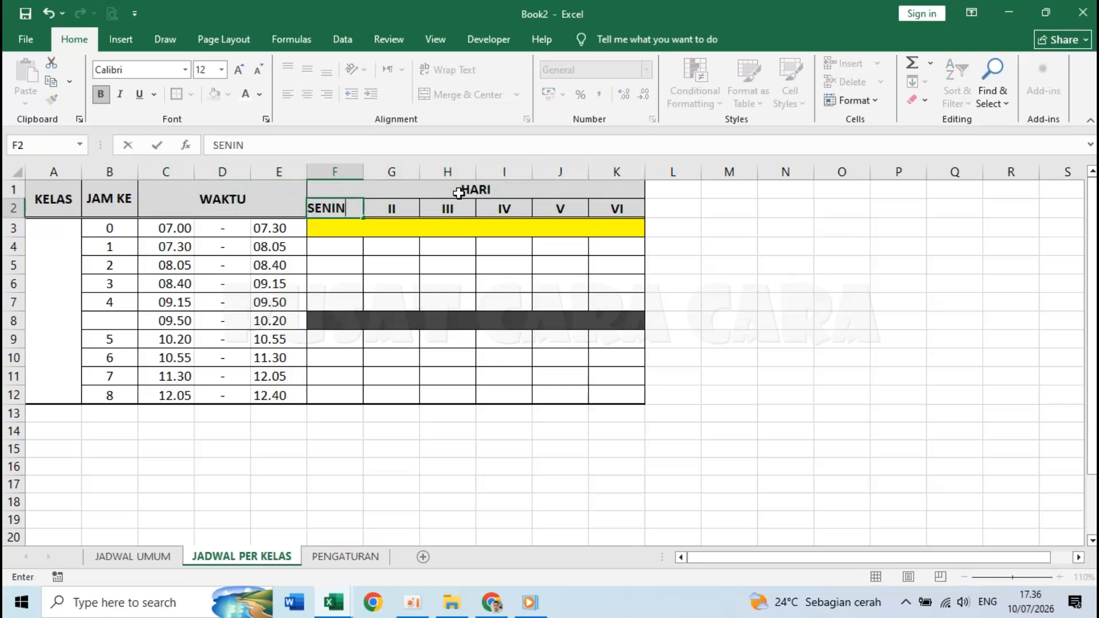
pyautogui.press('Tab')
# - Enter SELASA, RABU, KAMIS and JUMAT across G2:J2
pyautogui.write('SELASA')
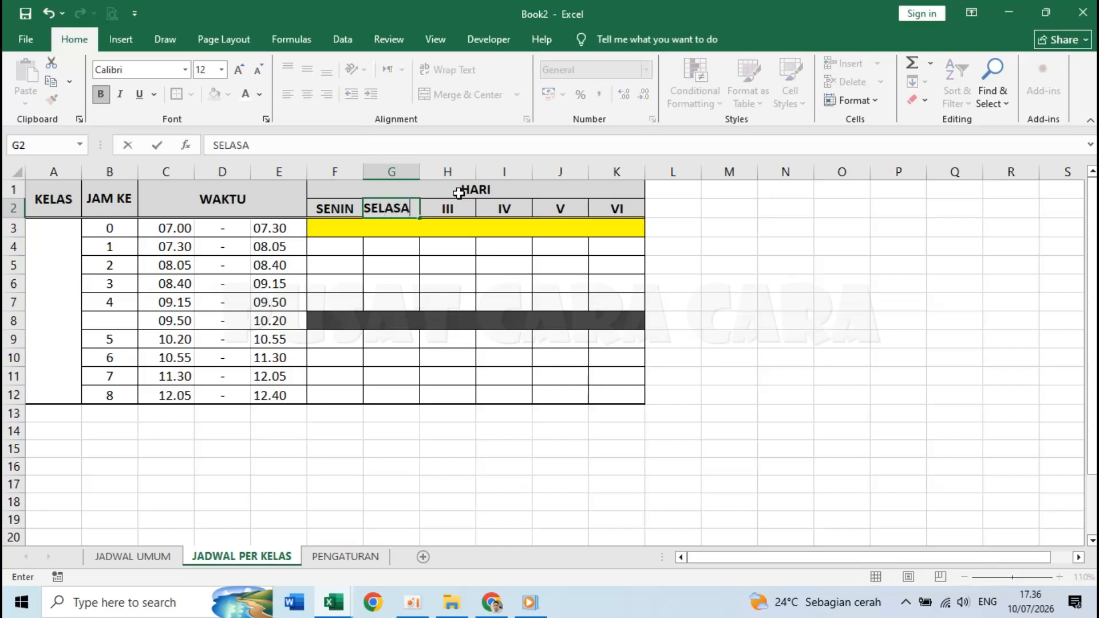
pyautogui.press('Tab')
pyautogui.write('RABU')
pyautogui.press('Tab')
pyautogui.write('KAMIS')
pyautogui.press('Tab')
pyautogui.write('JUM')
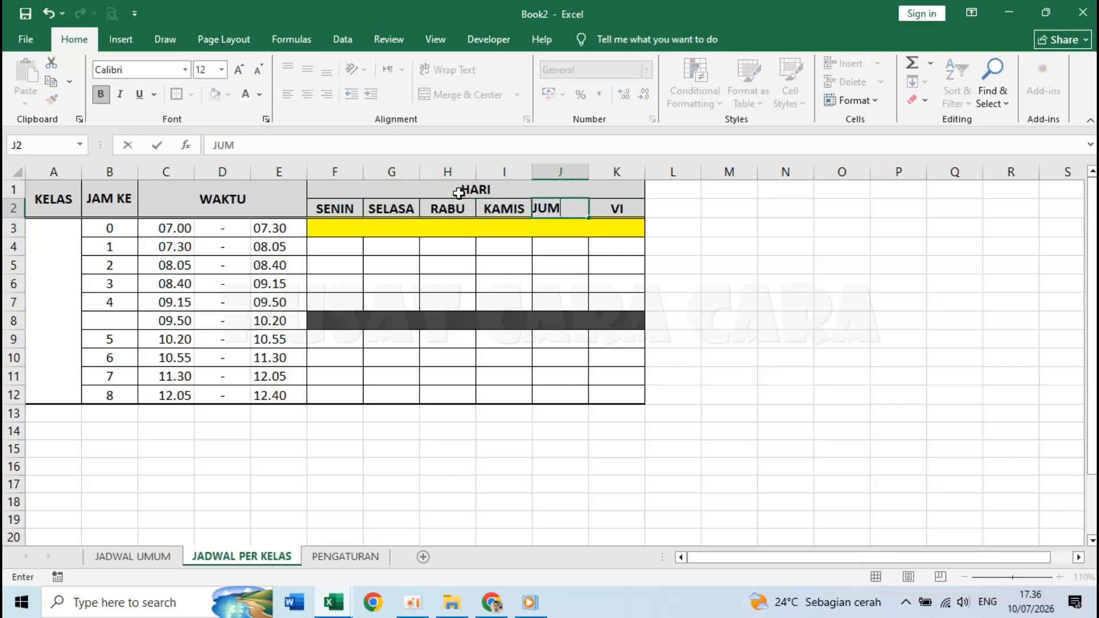
pyautogui.write('AT')
pyautogui.press('Tab')
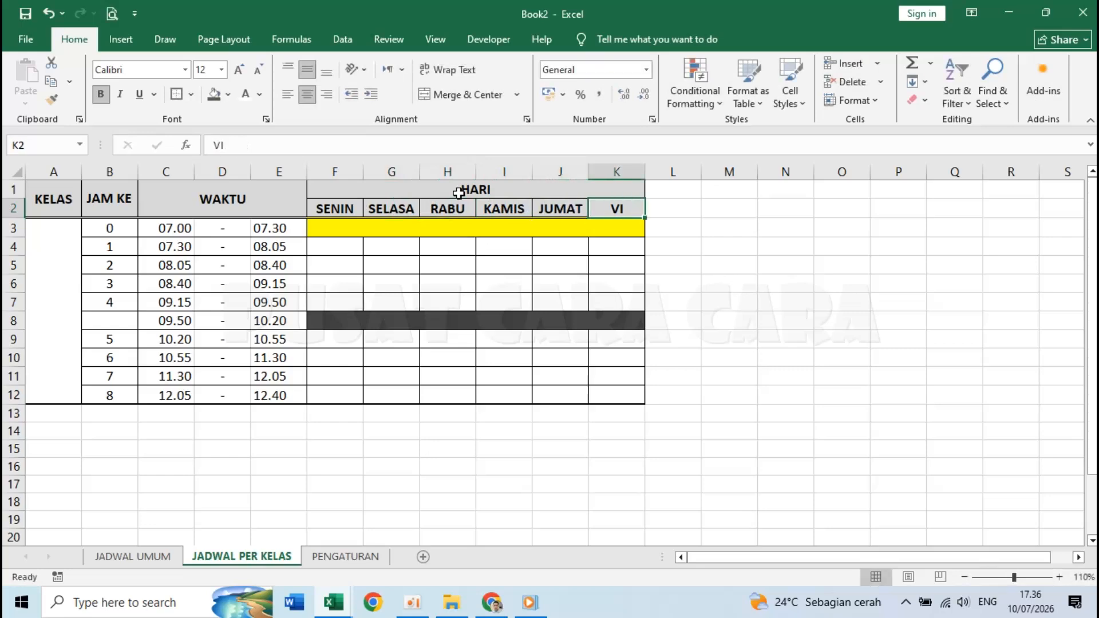
# - Delete the leftover VI column K
pyautogui.rightClick(619, 168)
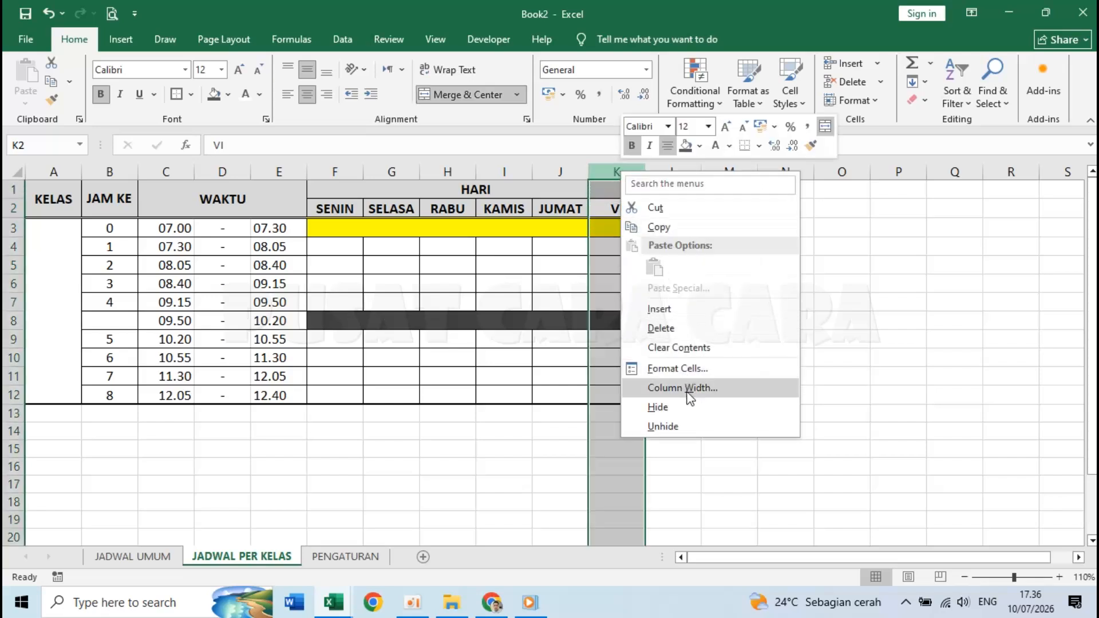
pyautogui.click(678, 327)
pyautogui.click(731, 341)
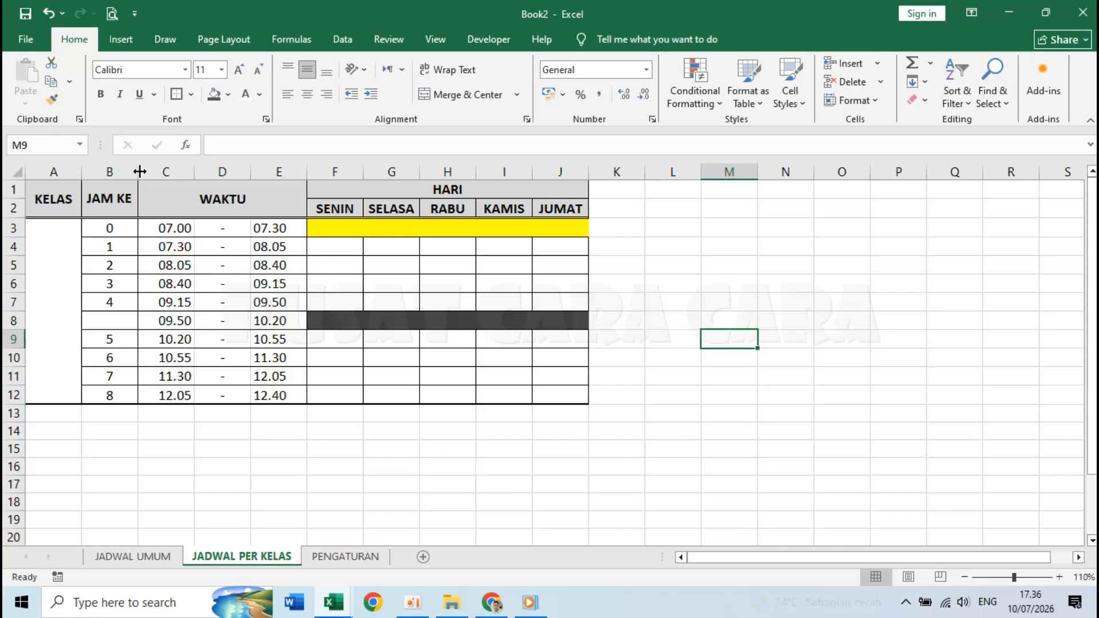
# - Narrow columns B and D, and set columns C and E to width 7
pyautogui.moveTo(138, 171); pyautogui.dragTo(124, 168)
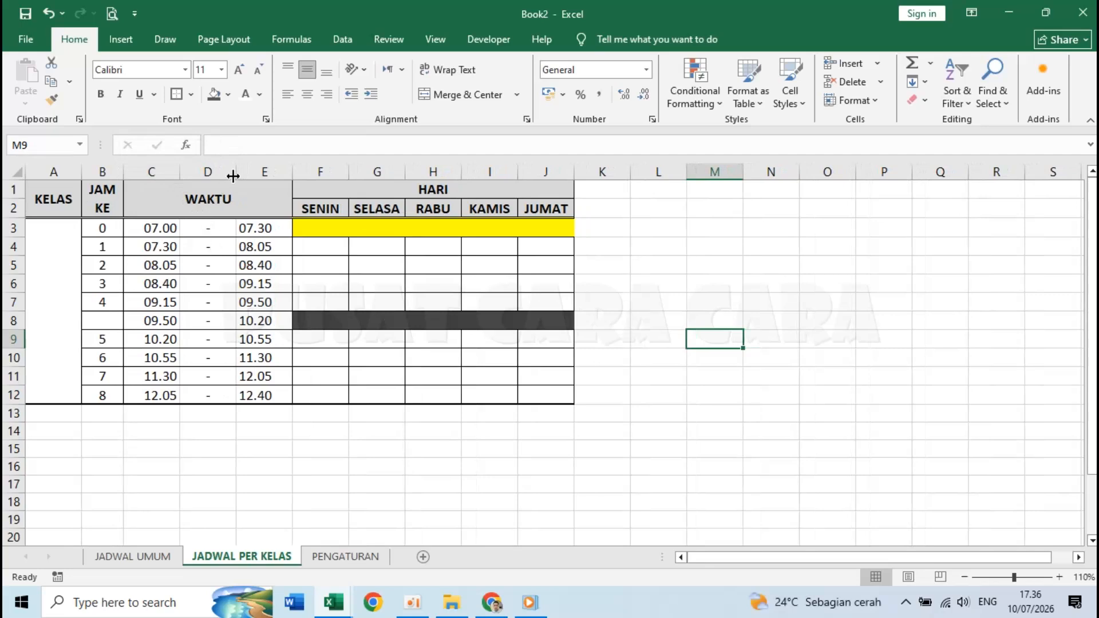
pyautogui.moveTo(234, 171); pyautogui.dragTo(192, 171)
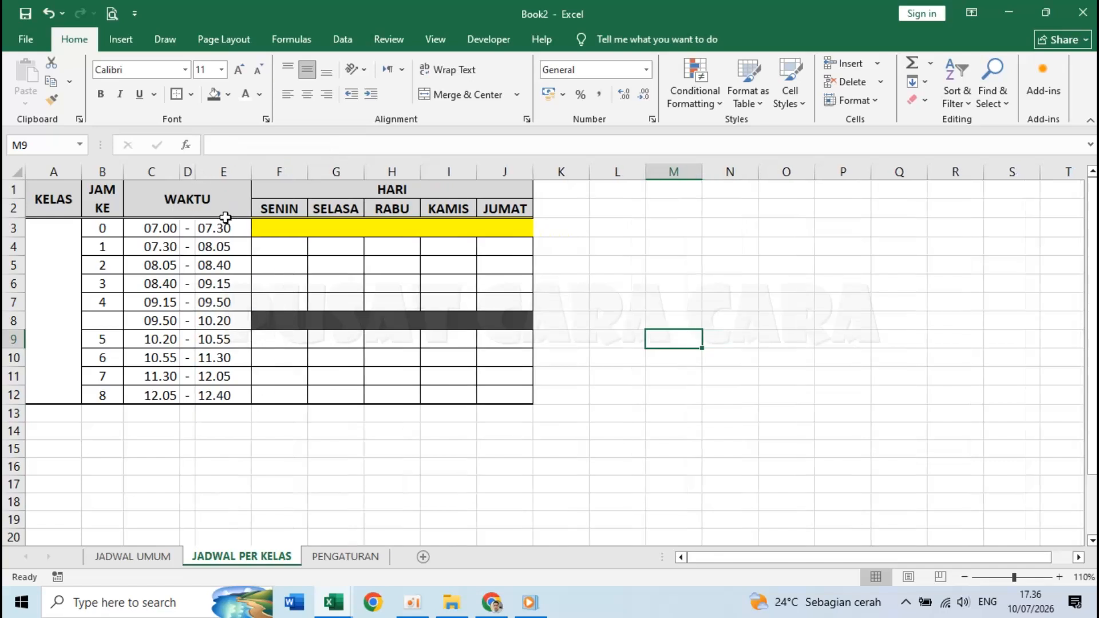
pyautogui.rightClick(155, 169)
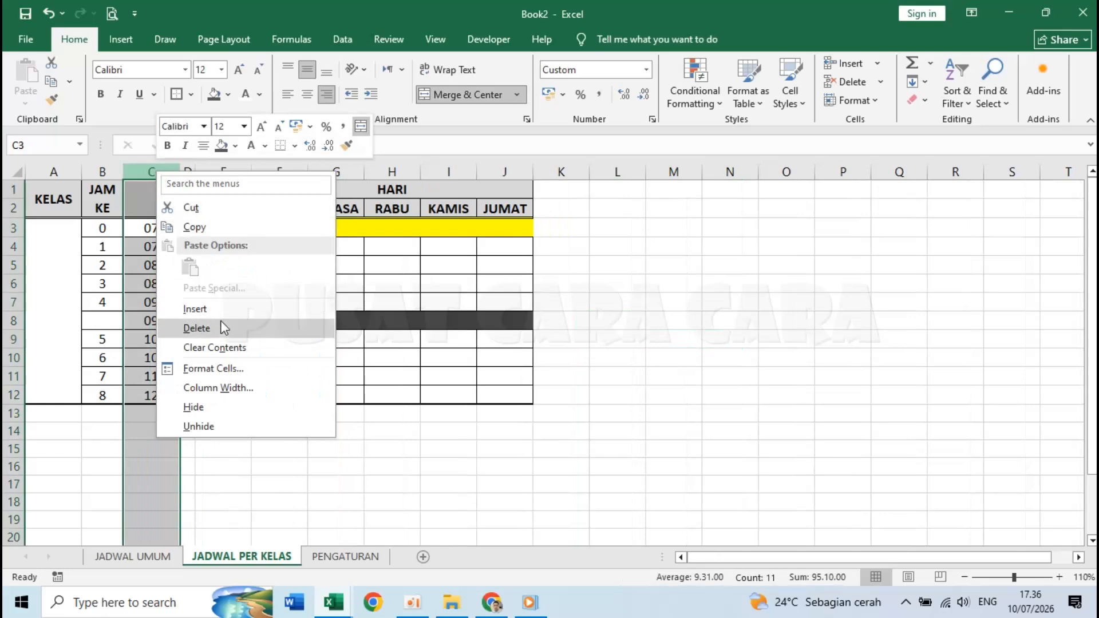
pyautogui.click(244, 388)
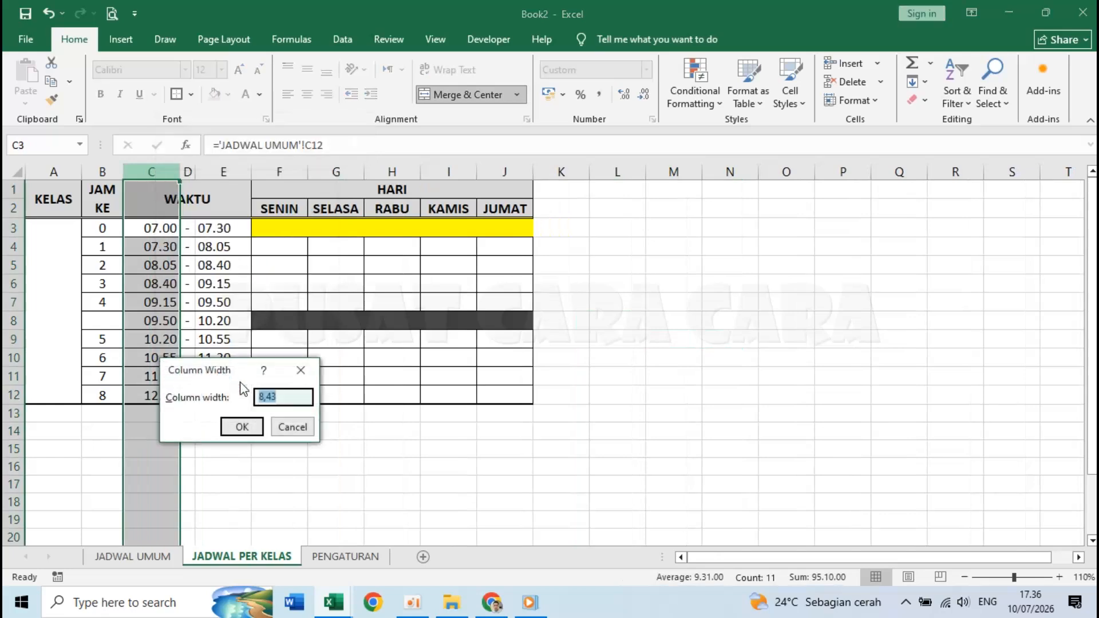
pyautogui.write('7')
pyautogui.click(242, 427)
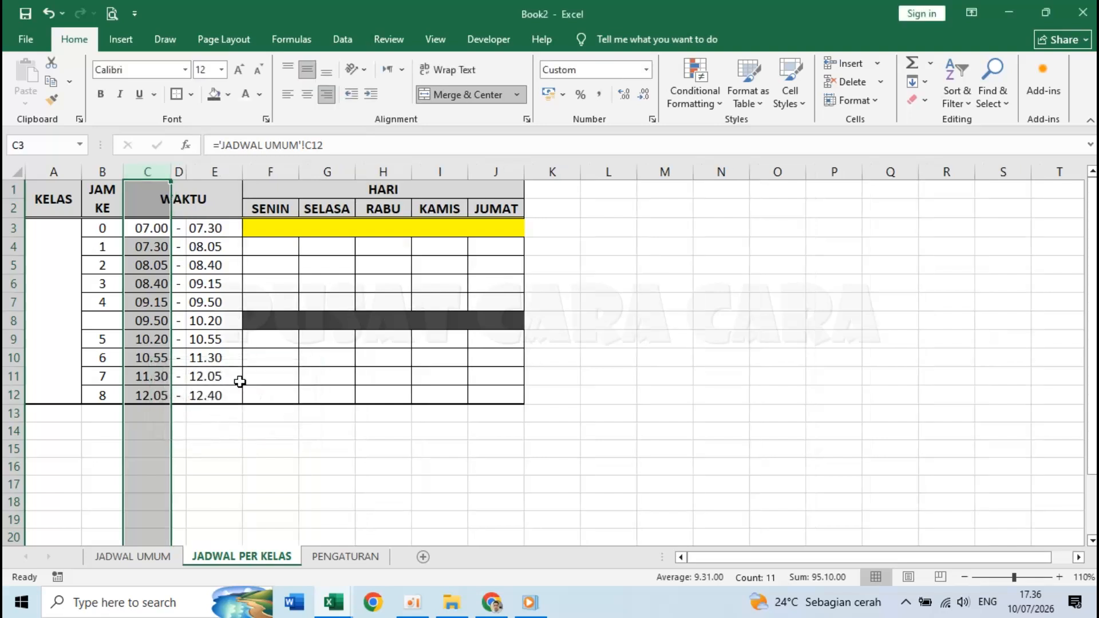
pyautogui.rightClick(213, 171)
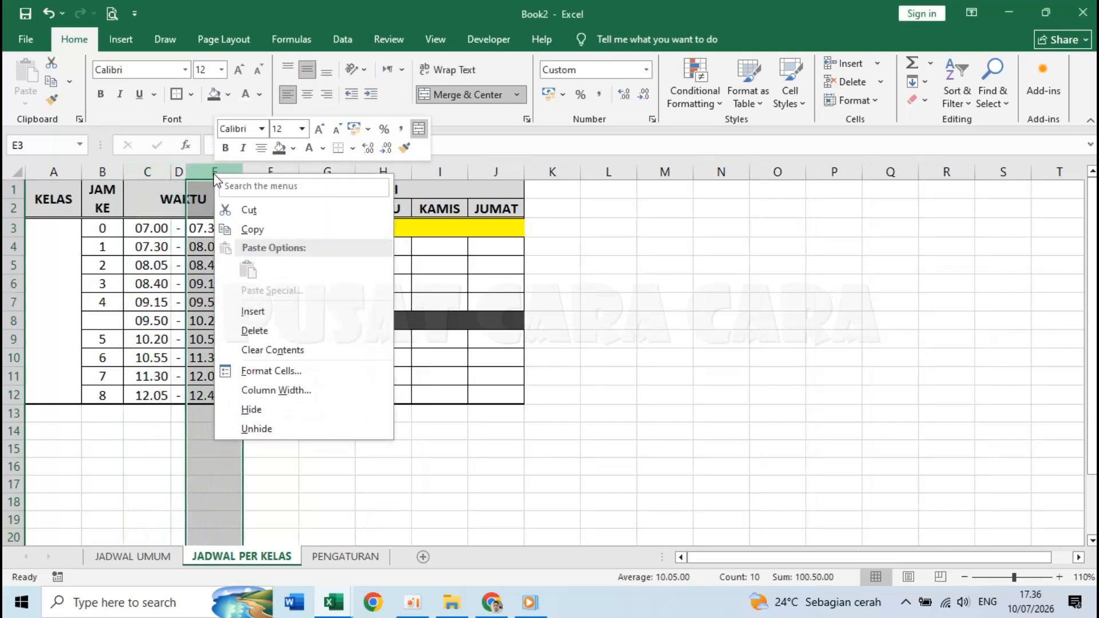
pyautogui.click(307, 390)
pyautogui.write('7')
pyautogui.press('Return')
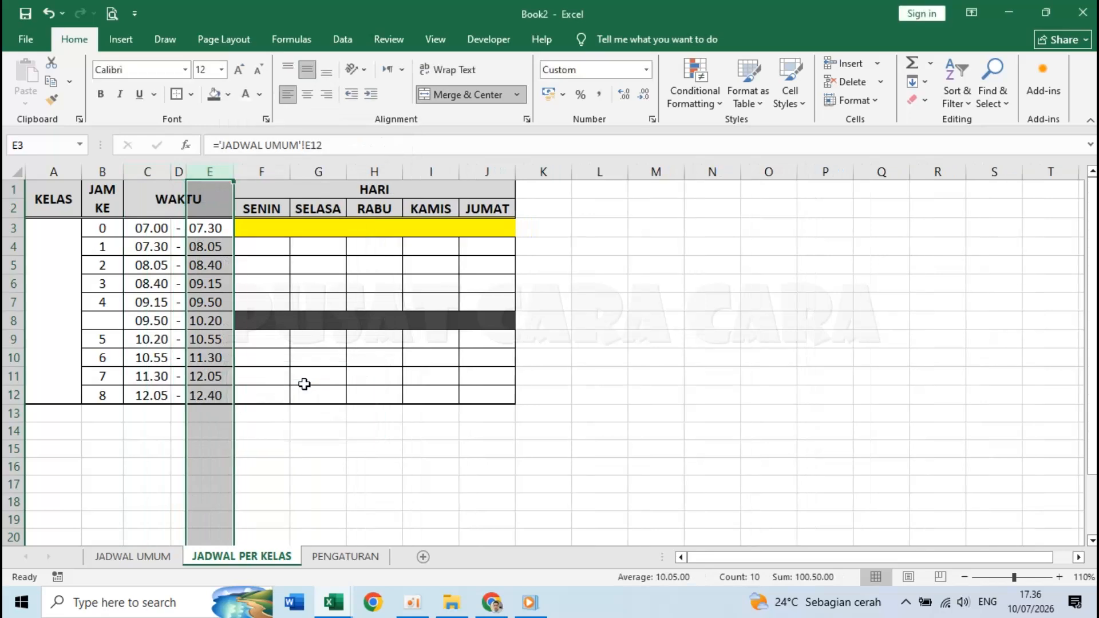
pyautogui.click(304, 384)
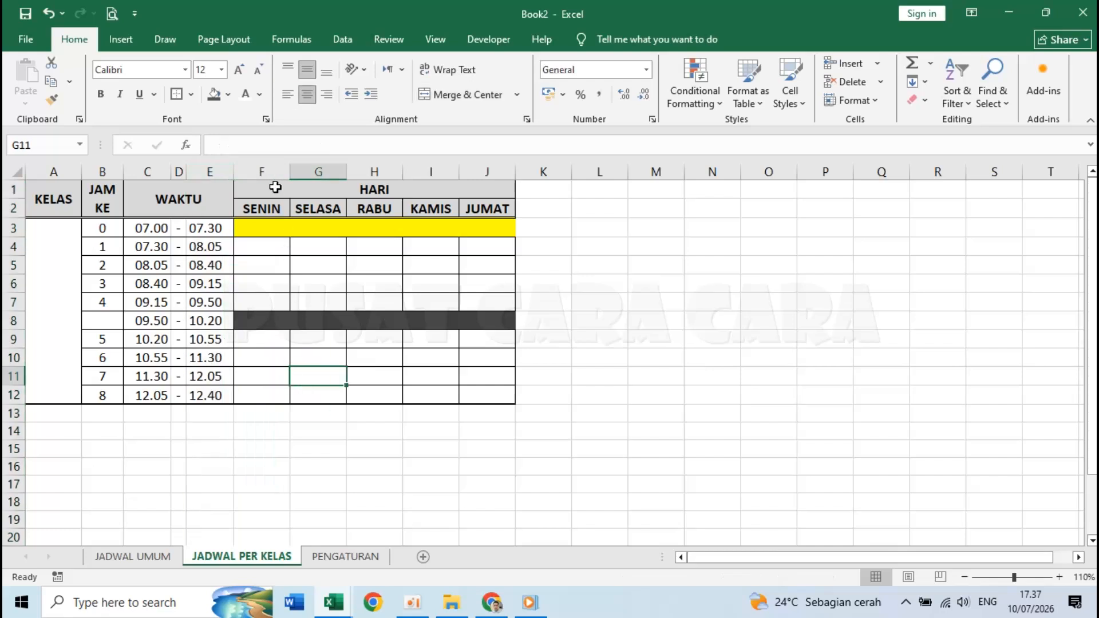
# - Set the day columns F through J to width 18
pyautogui.moveTo(265, 172); pyautogui.dragTo(490, 166)
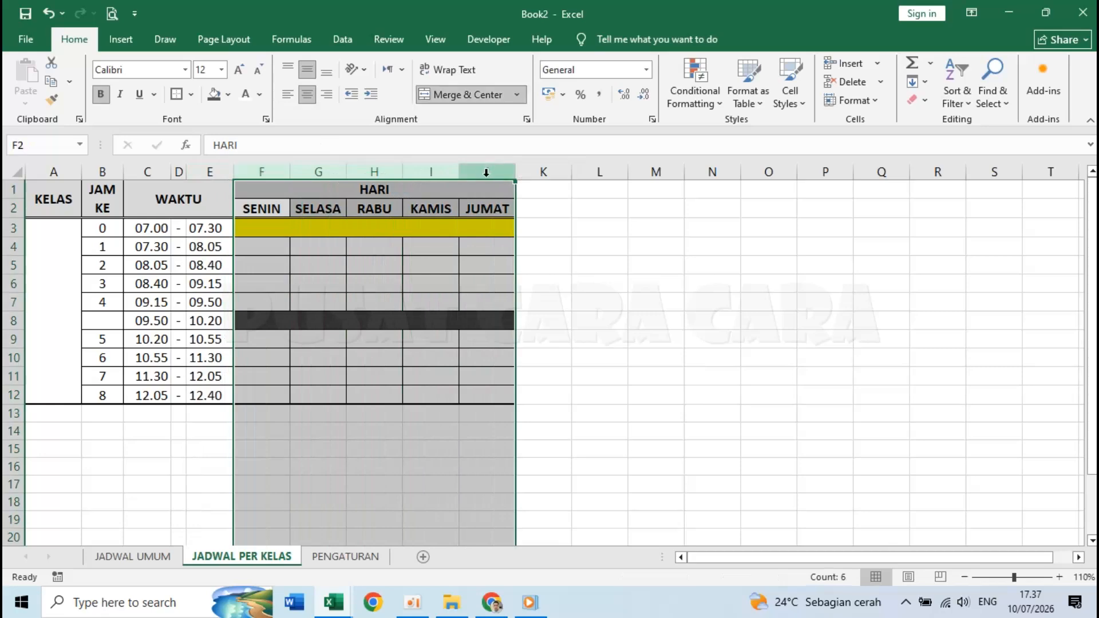
pyautogui.rightClick(486, 172)
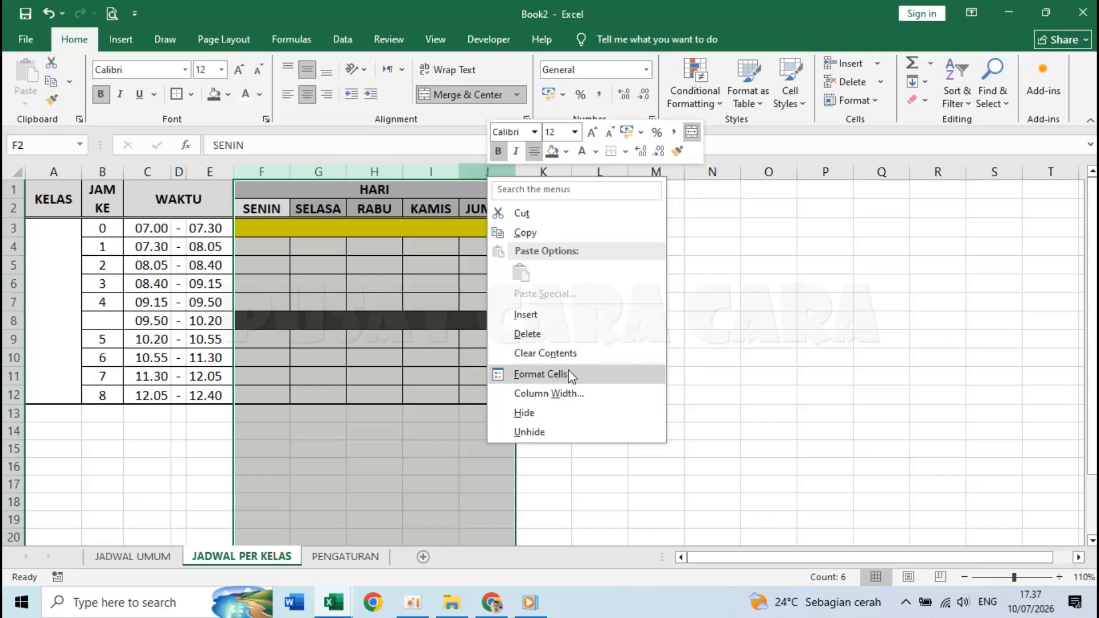
pyautogui.click(570, 393)
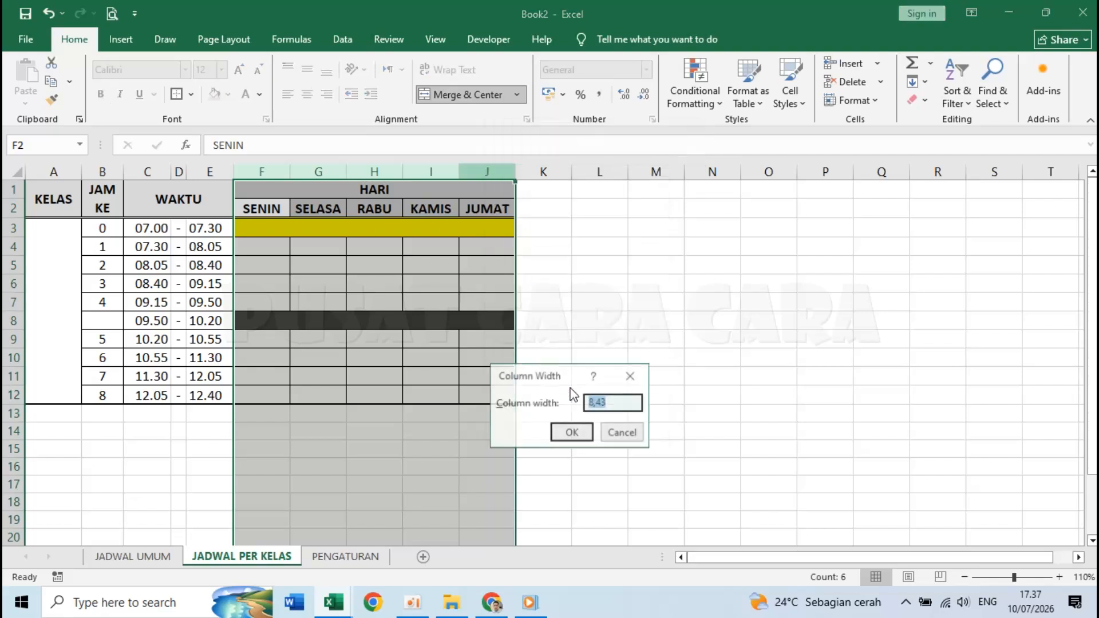
pyautogui.write('18')
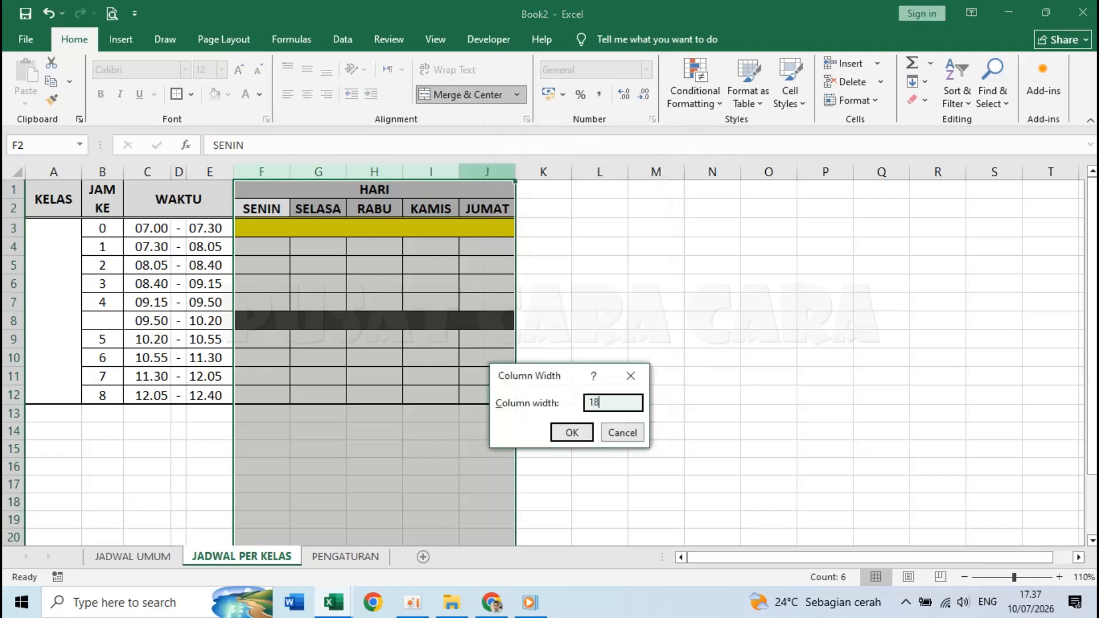
pyautogui.press('Return')
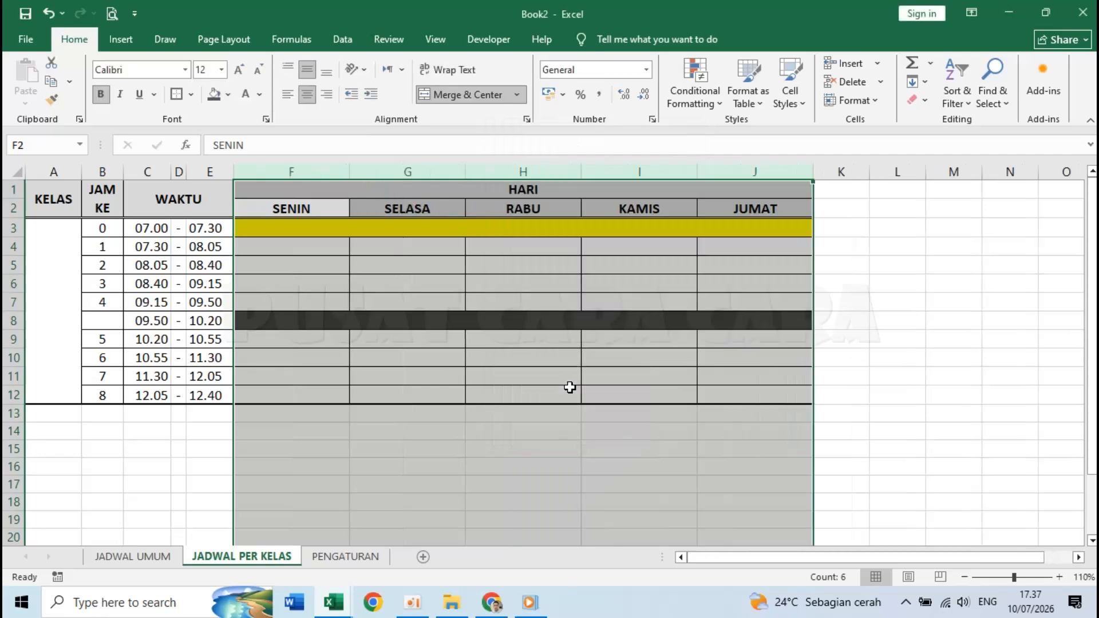
pyautogui.click(770, 302)
# - Apply All Borders to the dark break bar F8:J8
pyautogui.click(455, 252)
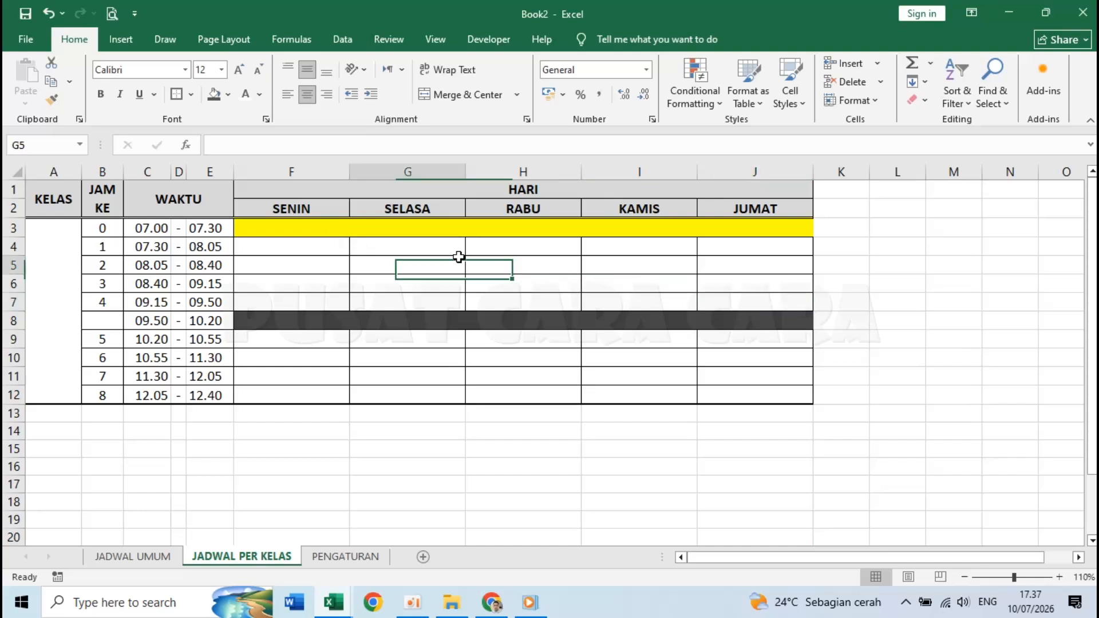
pyautogui.click(795, 342)
pyautogui.click(870, 325)
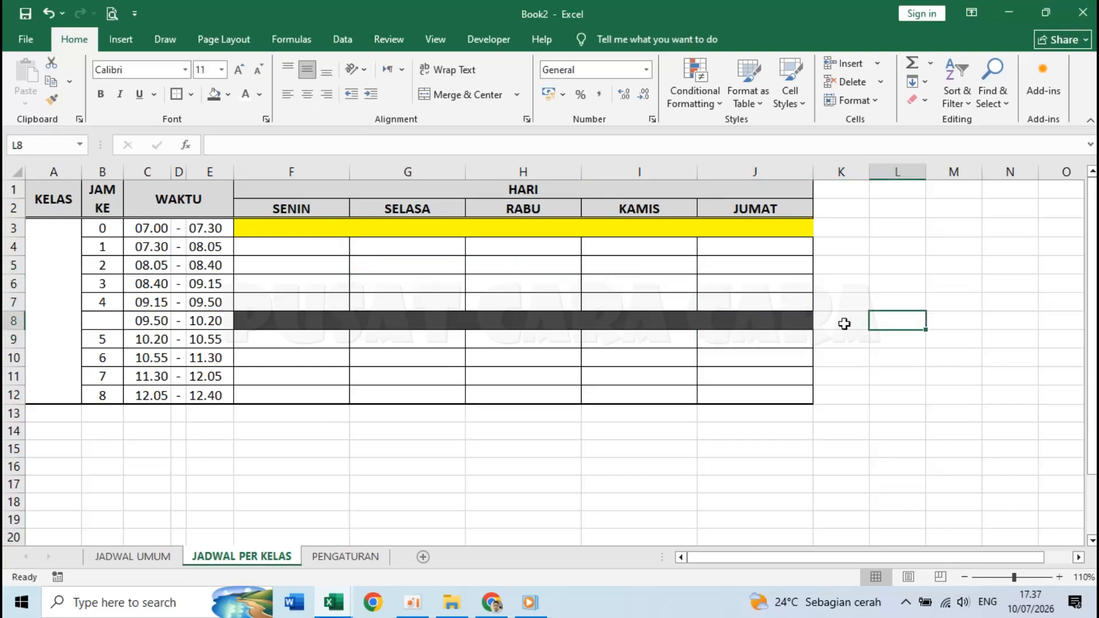
pyautogui.click(802, 321)
pyautogui.click(866, 325)
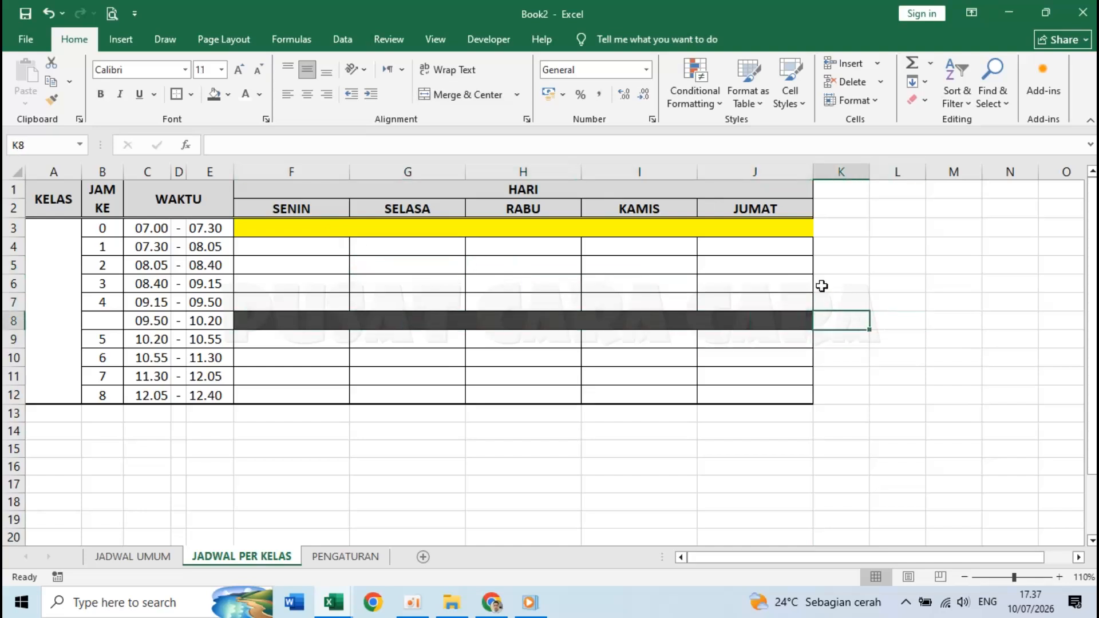
pyautogui.click(783, 324)
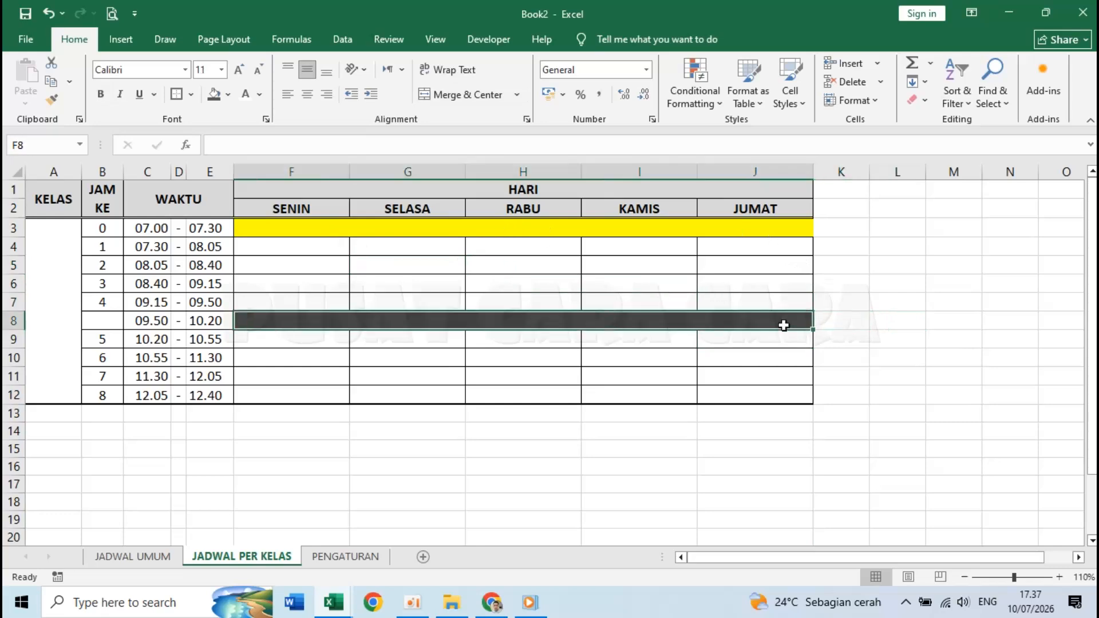
pyautogui.click(192, 95)
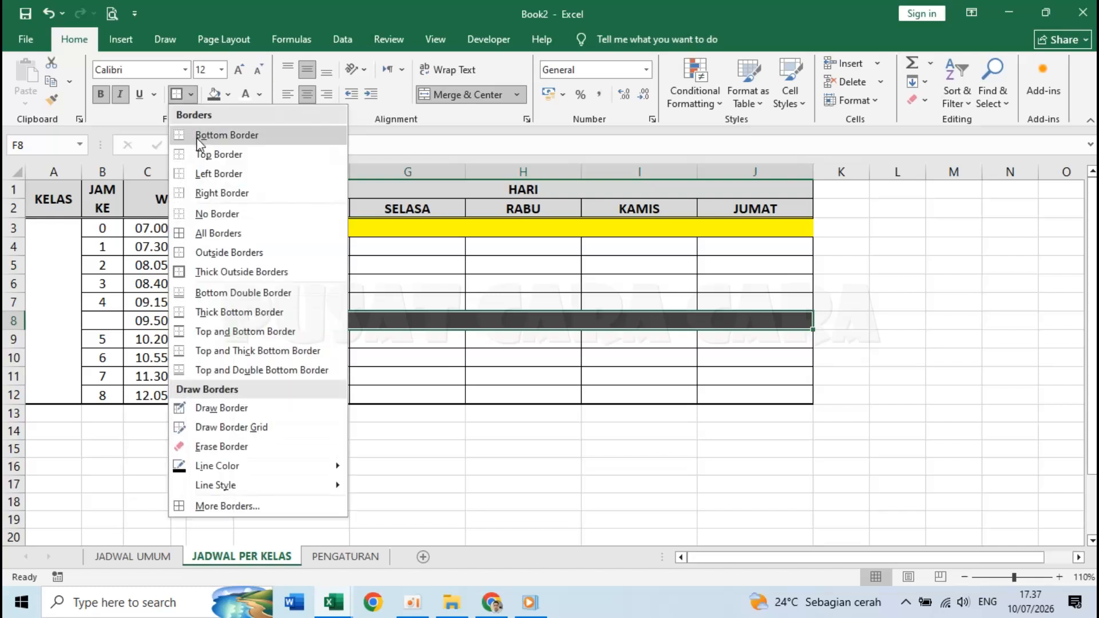
pyautogui.click(191, 95)
pyautogui.click(191, 95)
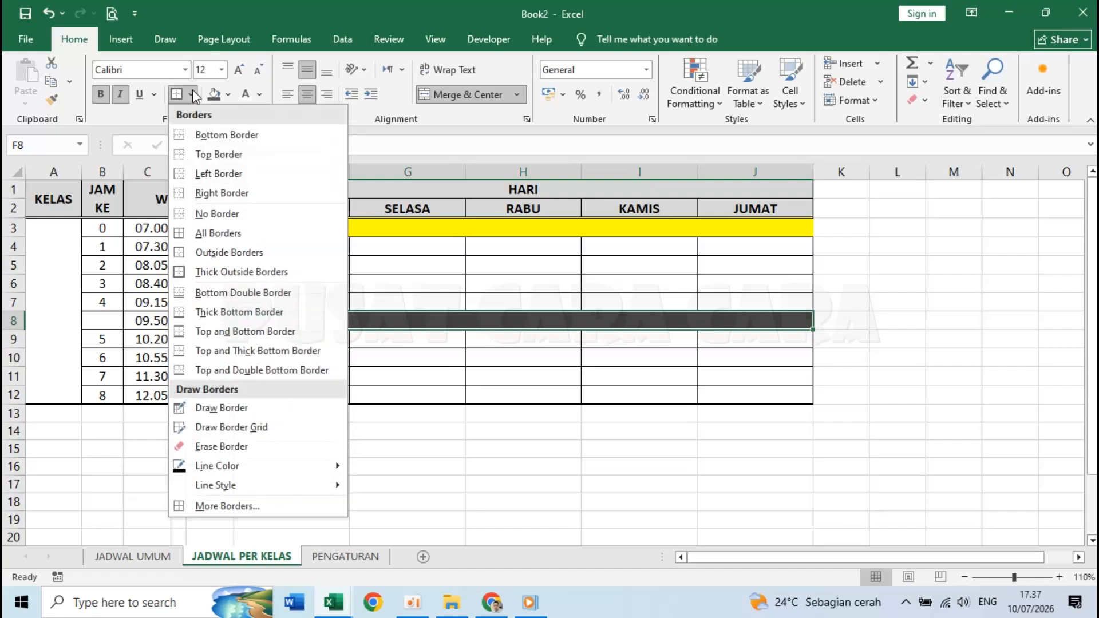
pyautogui.click(233, 236)
pyautogui.click(377, 280)
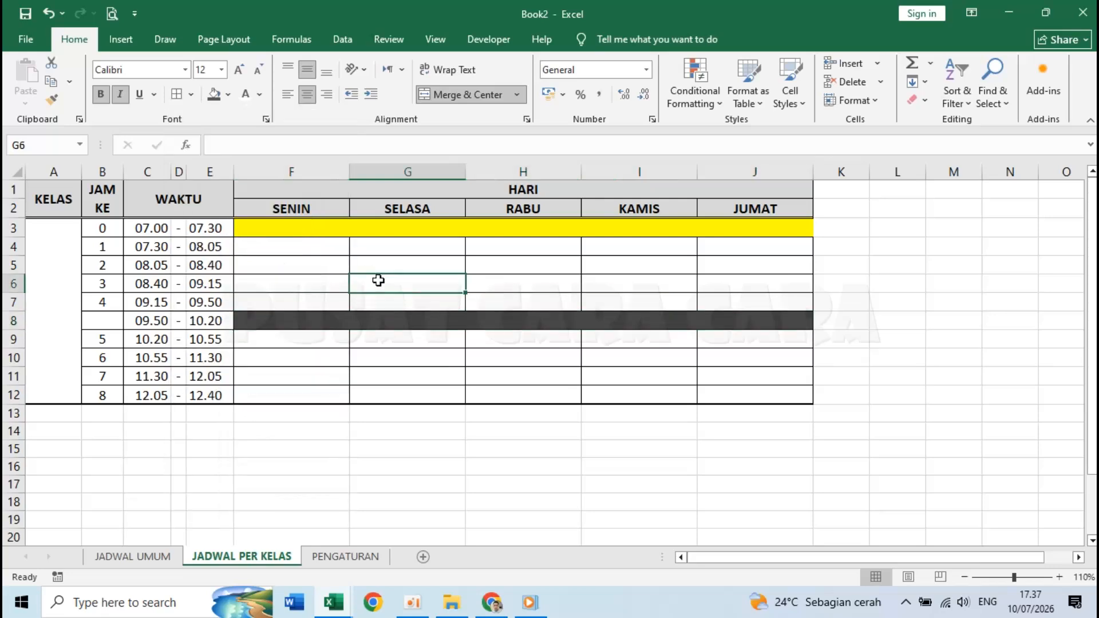
# - Unmerge the yellow row F3:J3 into separate day cells
pyautogui.moveTo(304, 226); pyautogui.dragTo(567, 230)
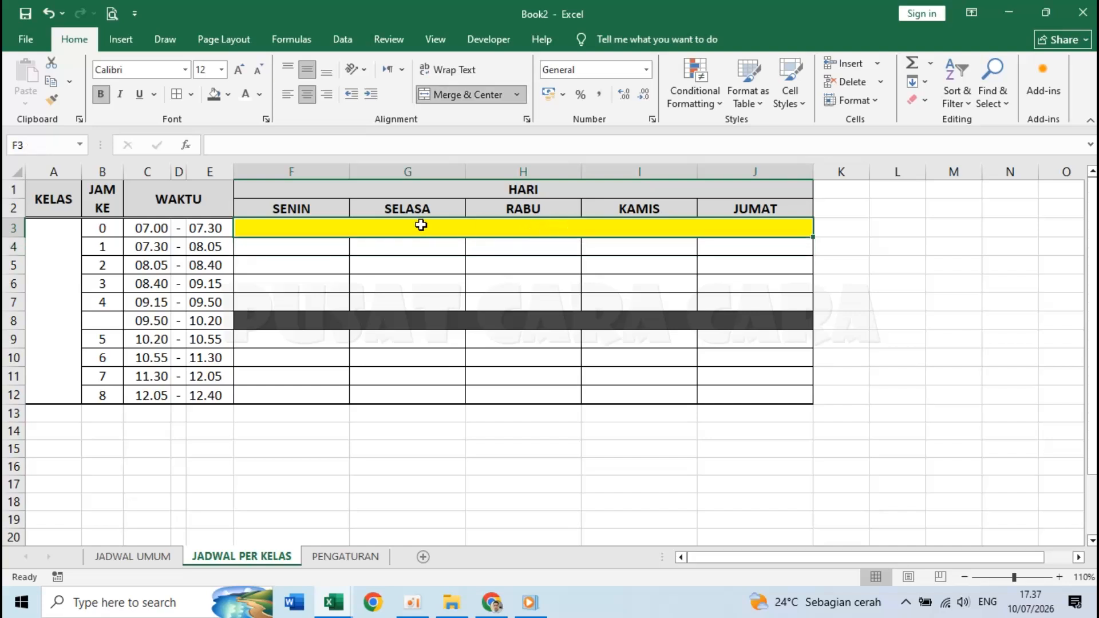
pyautogui.click(427, 245)
pyautogui.click(426, 225)
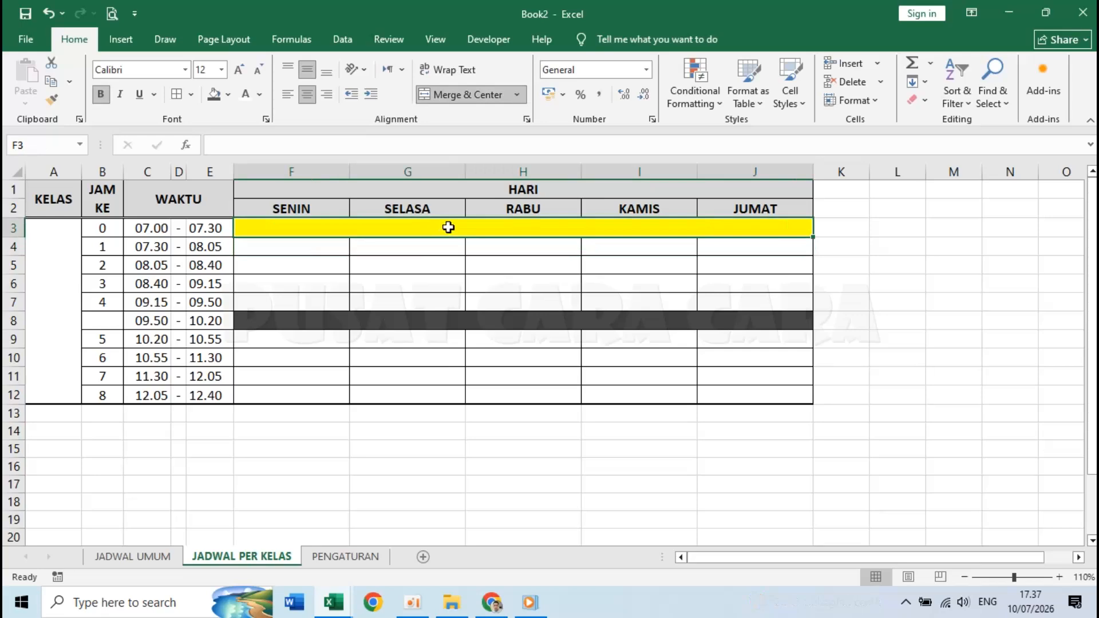
pyautogui.click(462, 93)
pyautogui.click(435, 252)
pyautogui.click(332, 237)
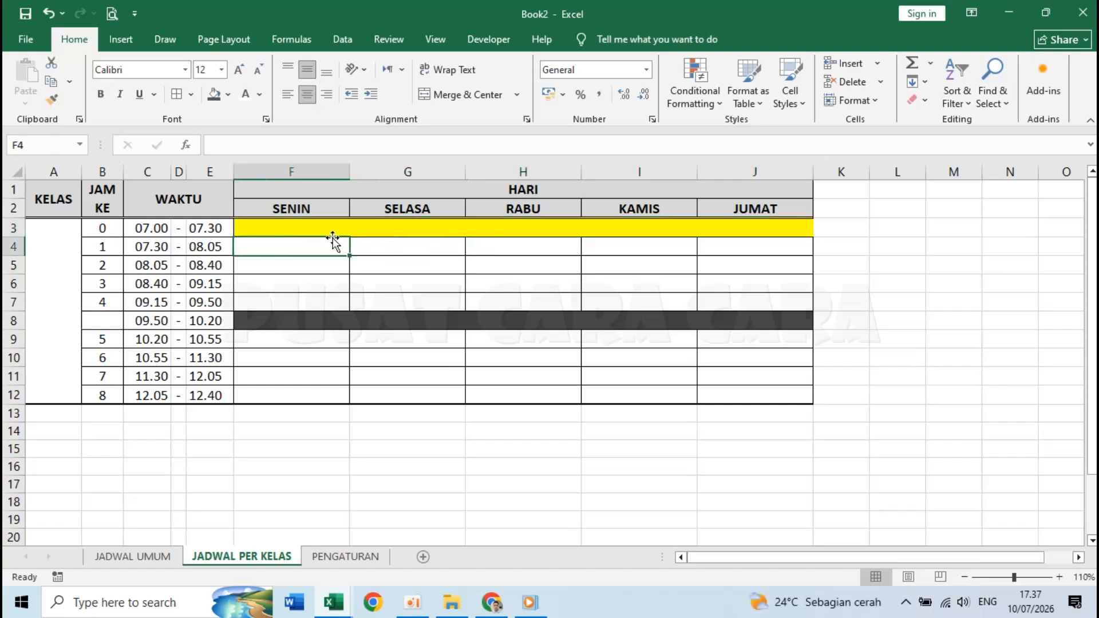
pyautogui.click(332, 227)
pyautogui.click(391, 230)
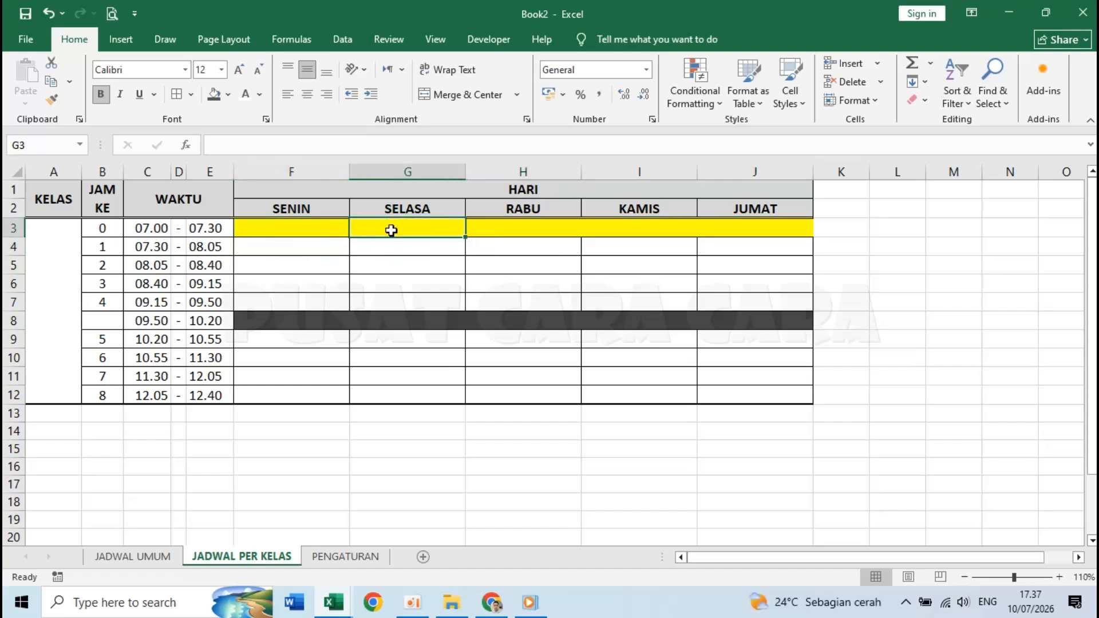
pyautogui.click(522, 229)
pyautogui.click(636, 234)
# - Add inside vertical and right-edge borders to F3:J3 via Format Cells
pyautogui.moveTo(308, 223); pyautogui.dragTo(741, 231)
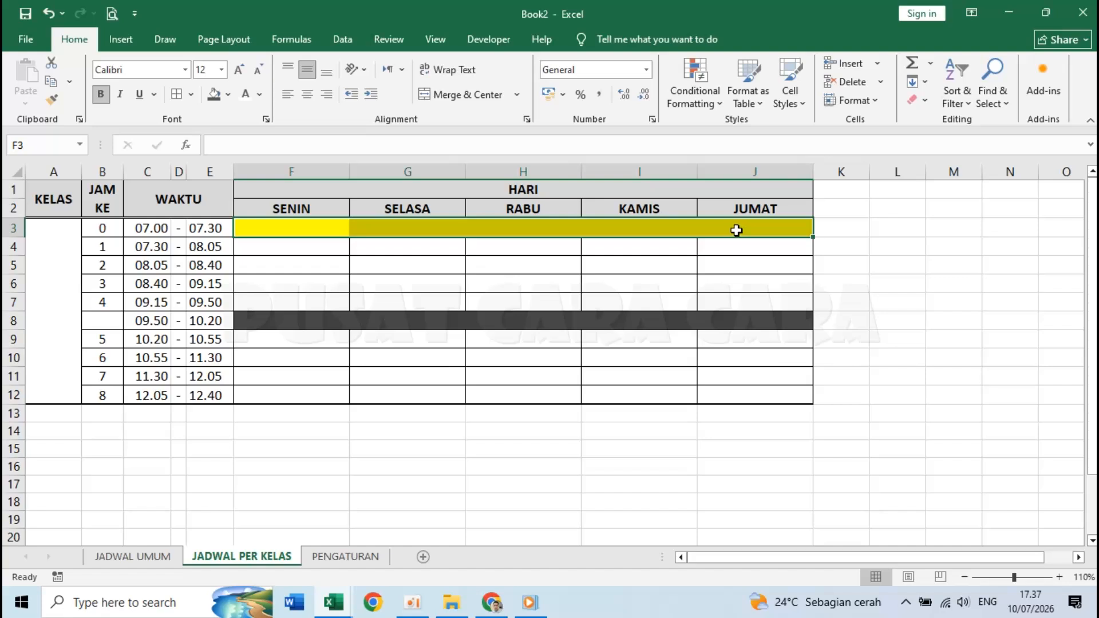
pyautogui.rightClick(449, 229)
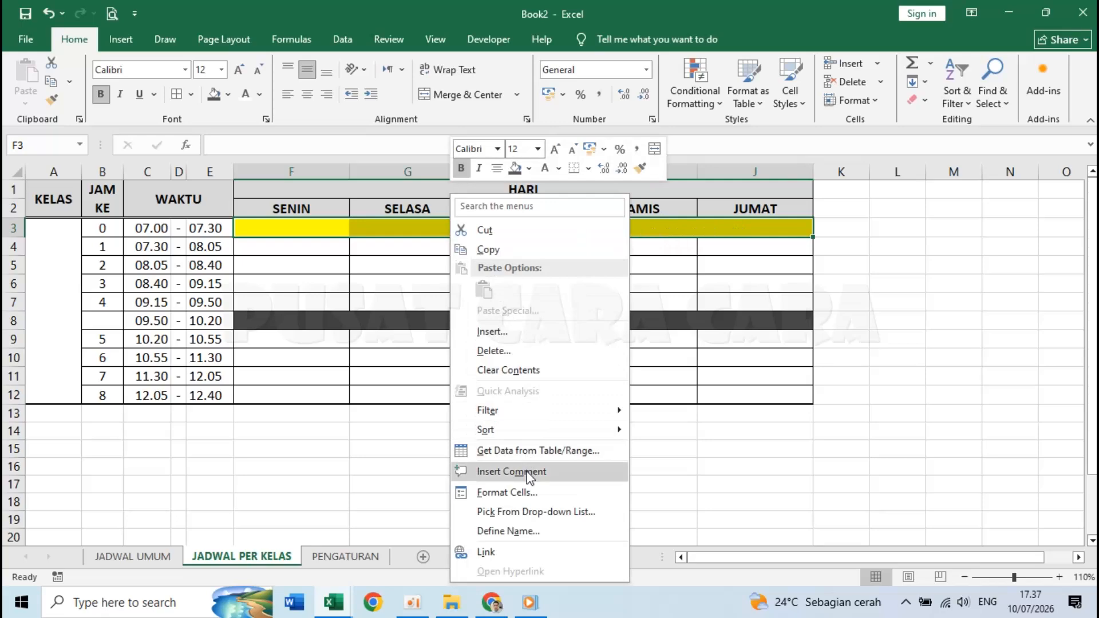
pyautogui.click(528, 496)
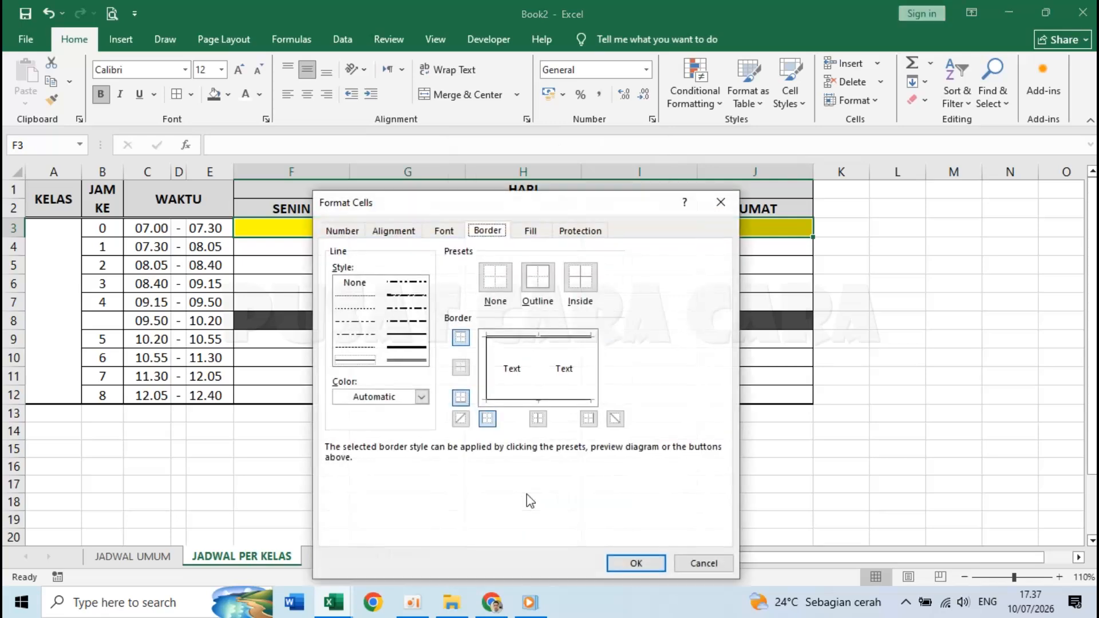
pyautogui.click(538, 421)
pyautogui.click(588, 418)
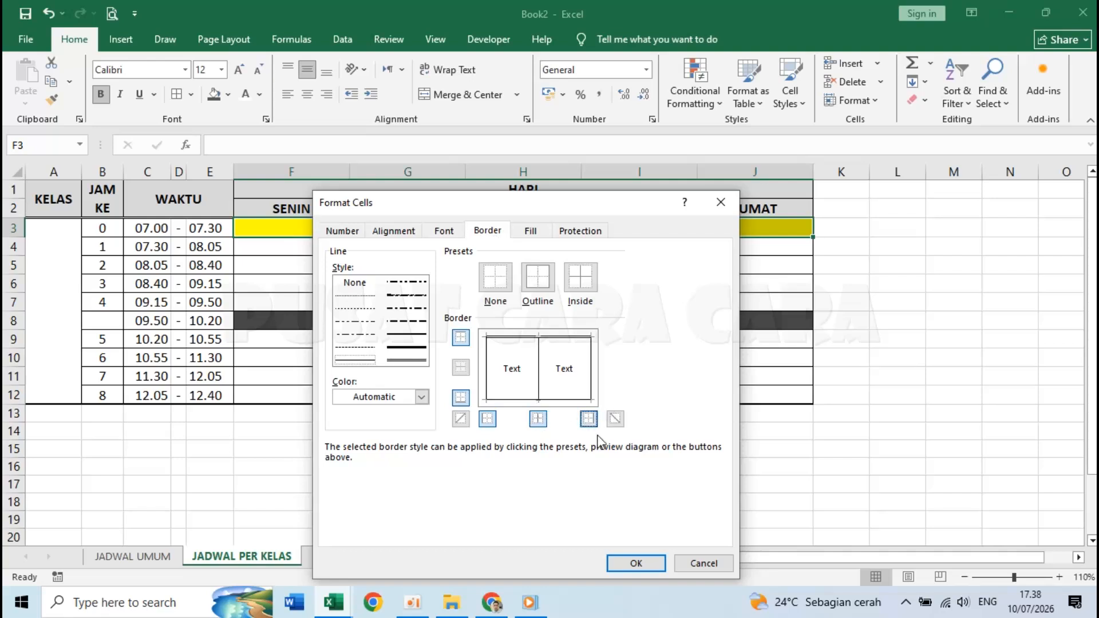
pyautogui.click(633, 565)
pyautogui.click(634, 283)
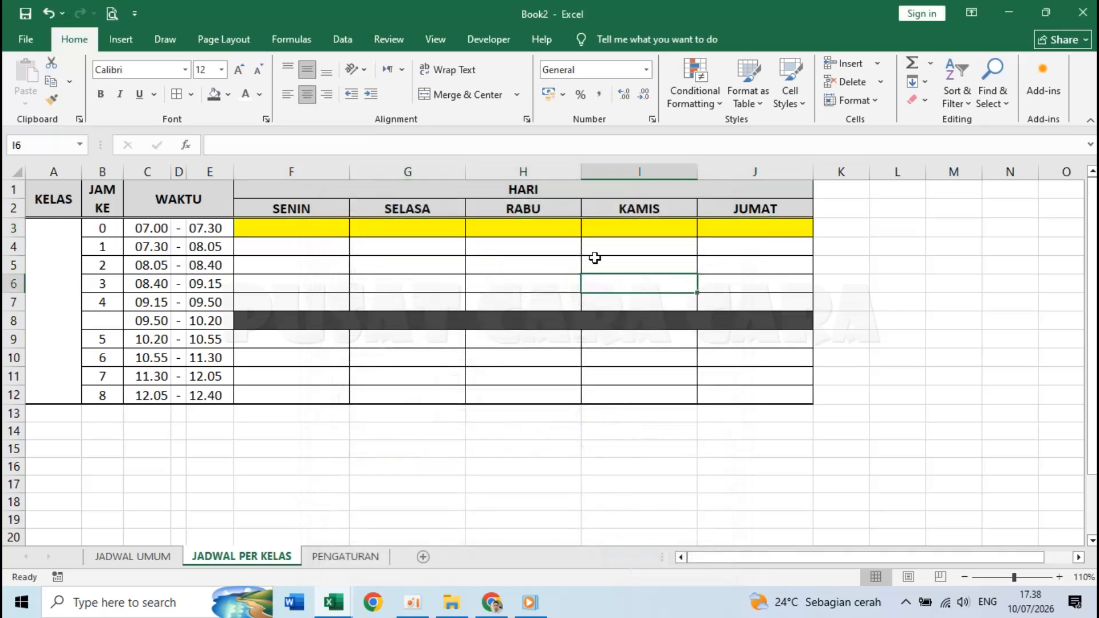
pyautogui.click(537, 227)
pyautogui.click(430, 261)
pyautogui.click(325, 259)
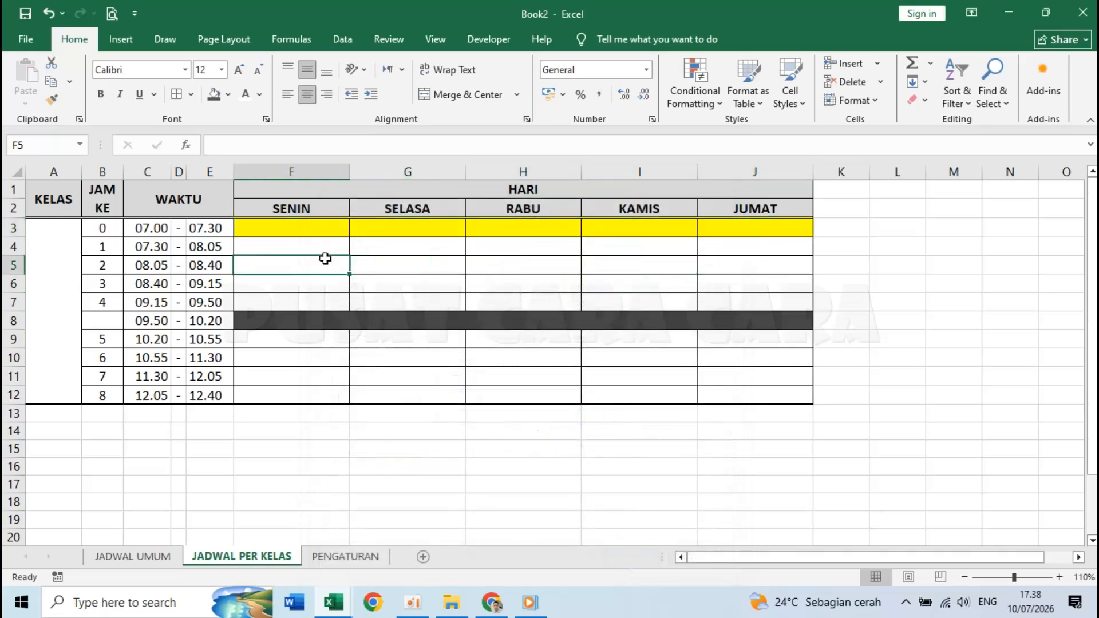
pyautogui.click(687, 245)
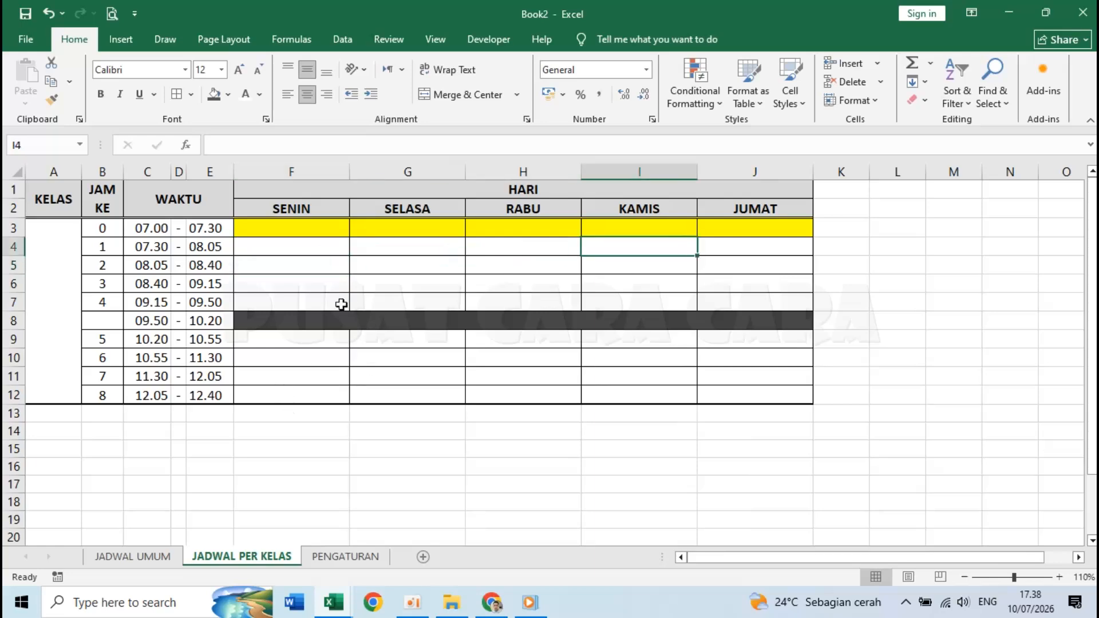
pyautogui.click(333, 602)
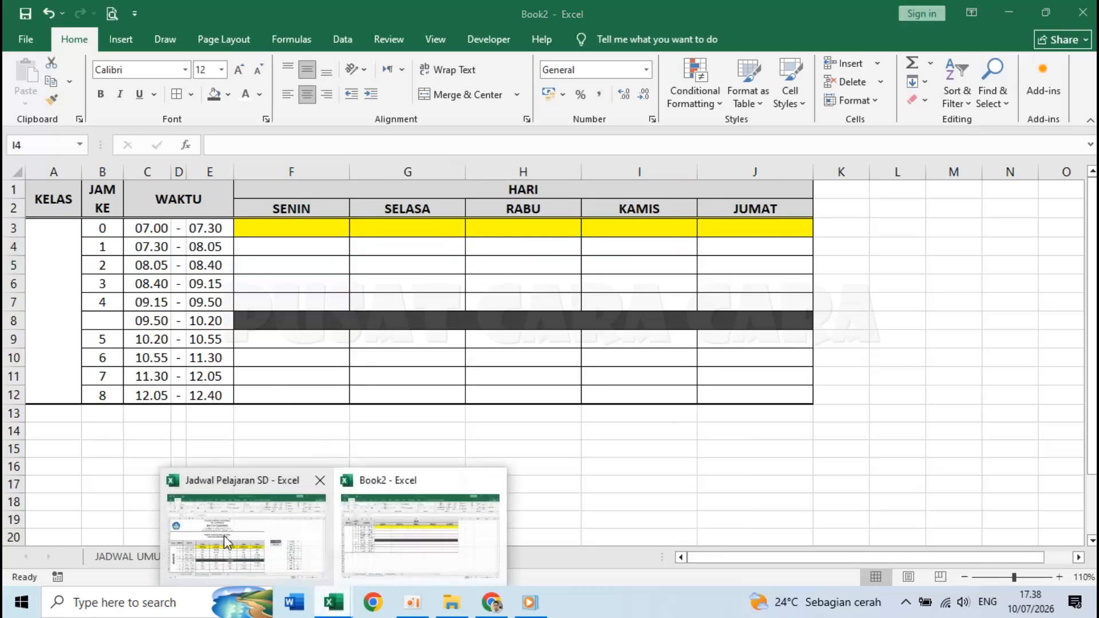
pyautogui.click(225, 534)
pyautogui.click(768, 352)
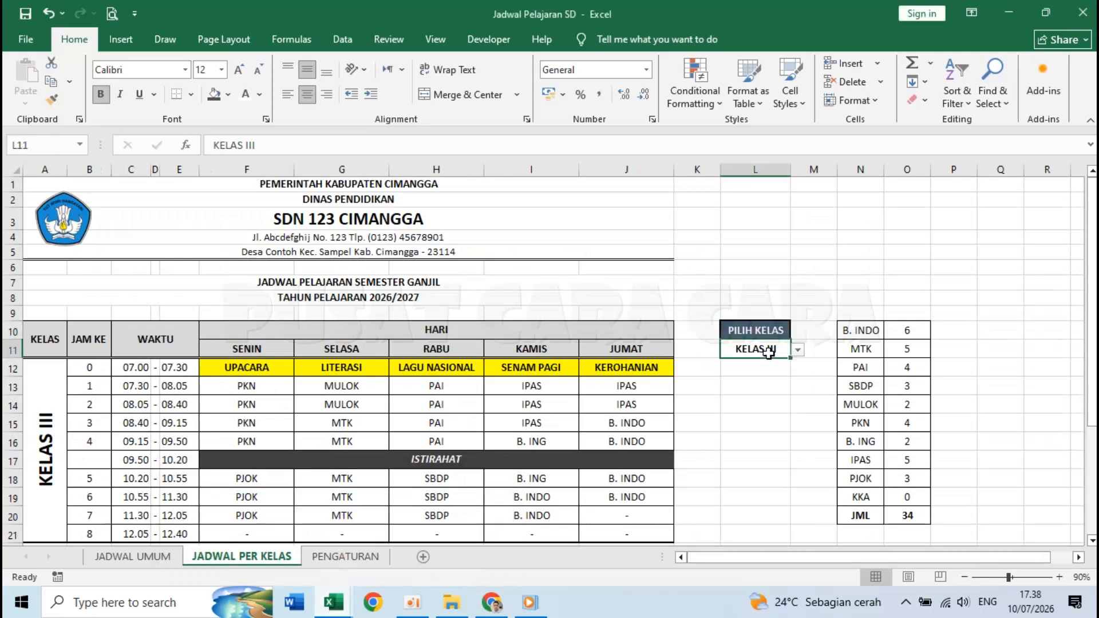
pyautogui.click(798, 350)
pyautogui.click(744, 372)
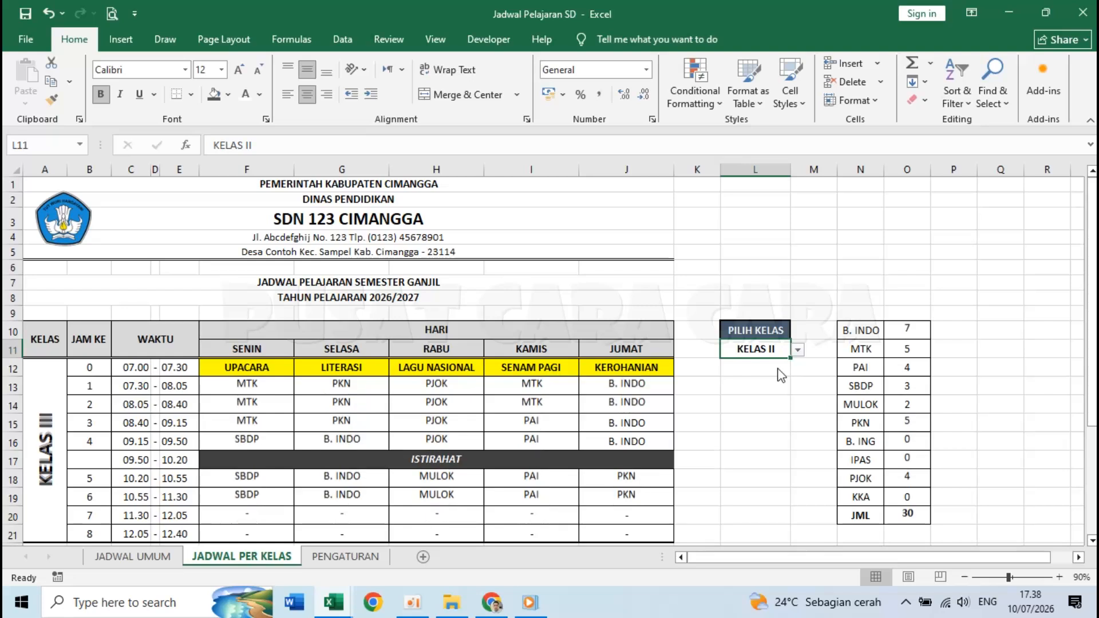
pyautogui.click(798, 351)
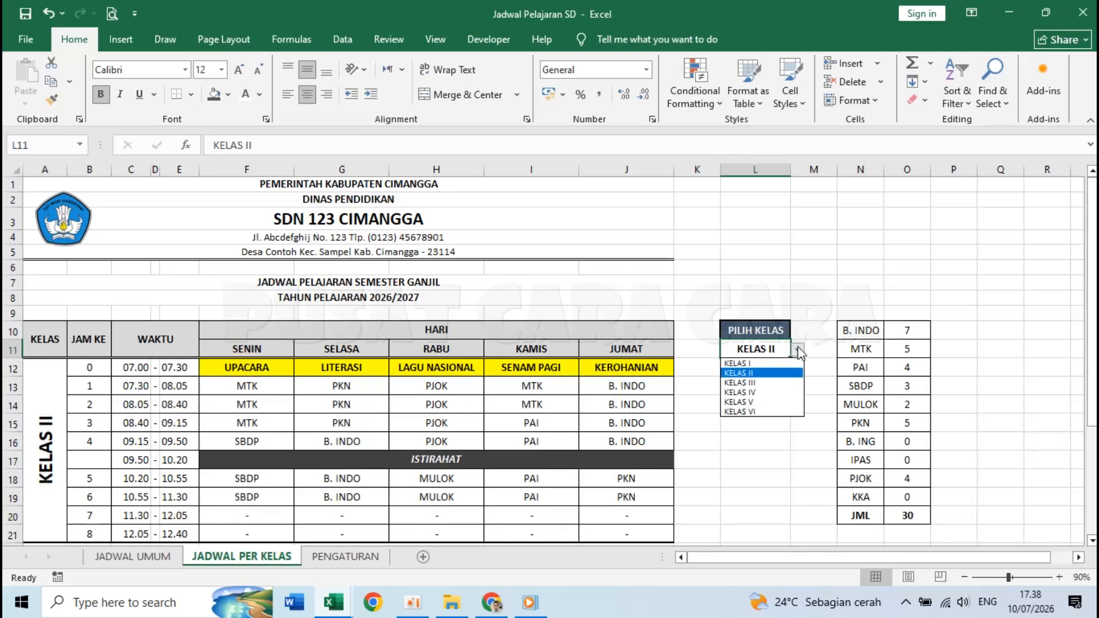
pyautogui.click(774, 413)
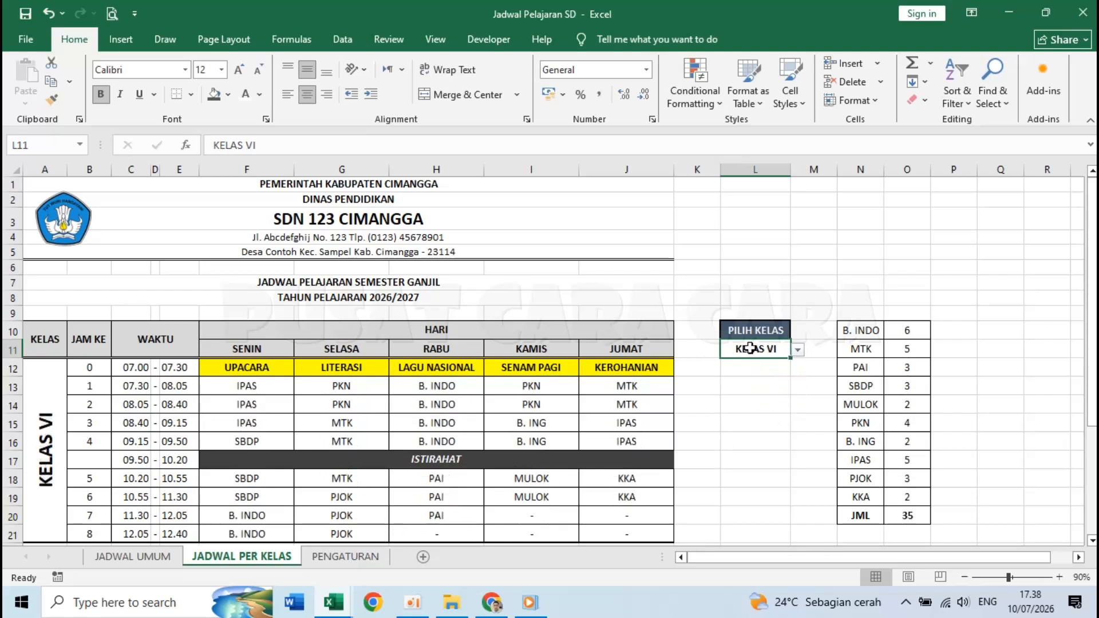
pyautogui.click(758, 332)
pyautogui.click(766, 348)
pyautogui.moveTo(340, 602)
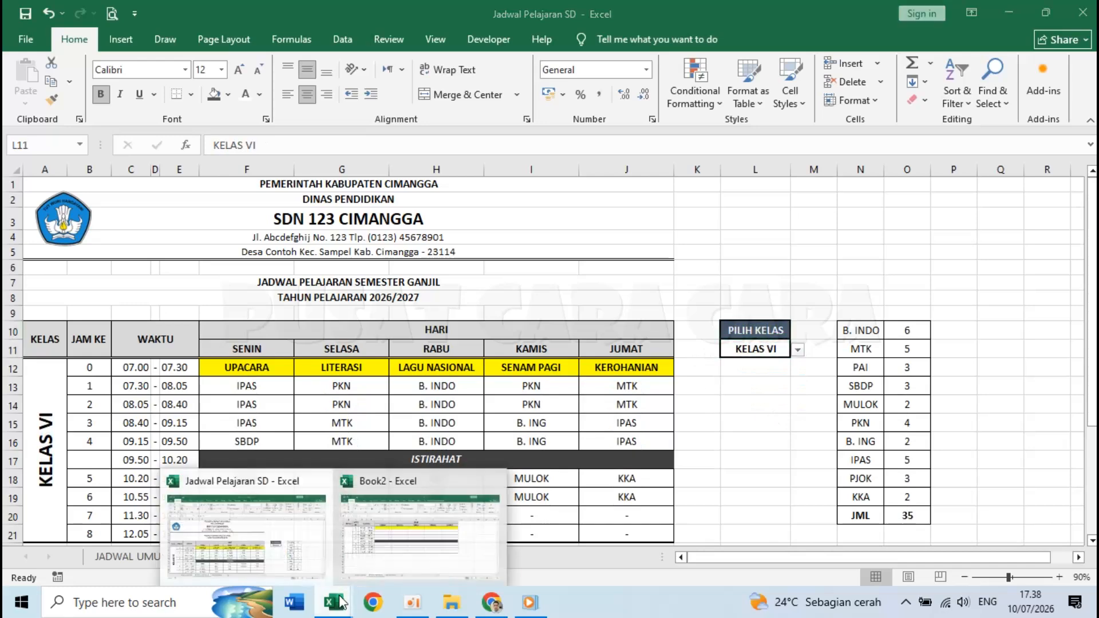
pyautogui.click(435, 538)
# - Enter the label PILIH KELAS in L1 and widen column L
pyautogui.click(897, 191)
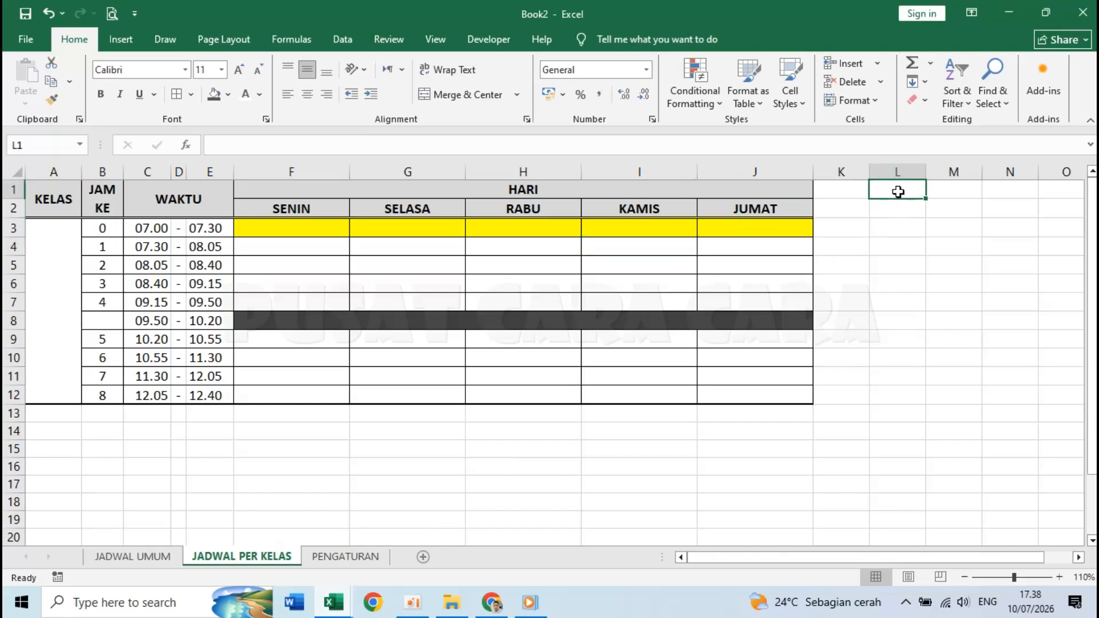
pyautogui.write('PILI')
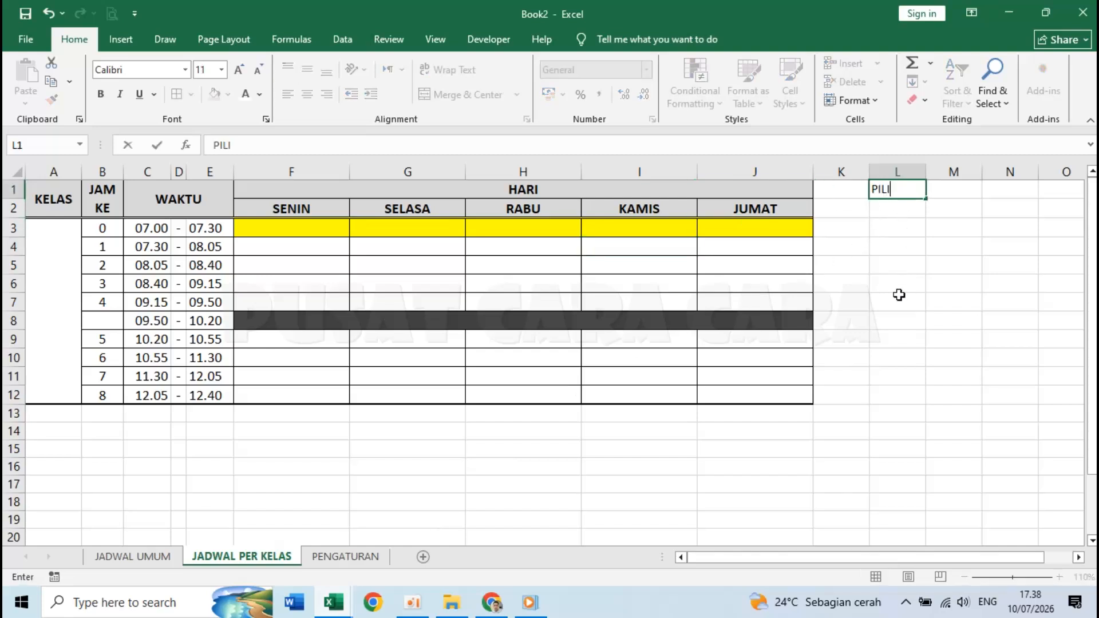
pyautogui.write('H KELAS')
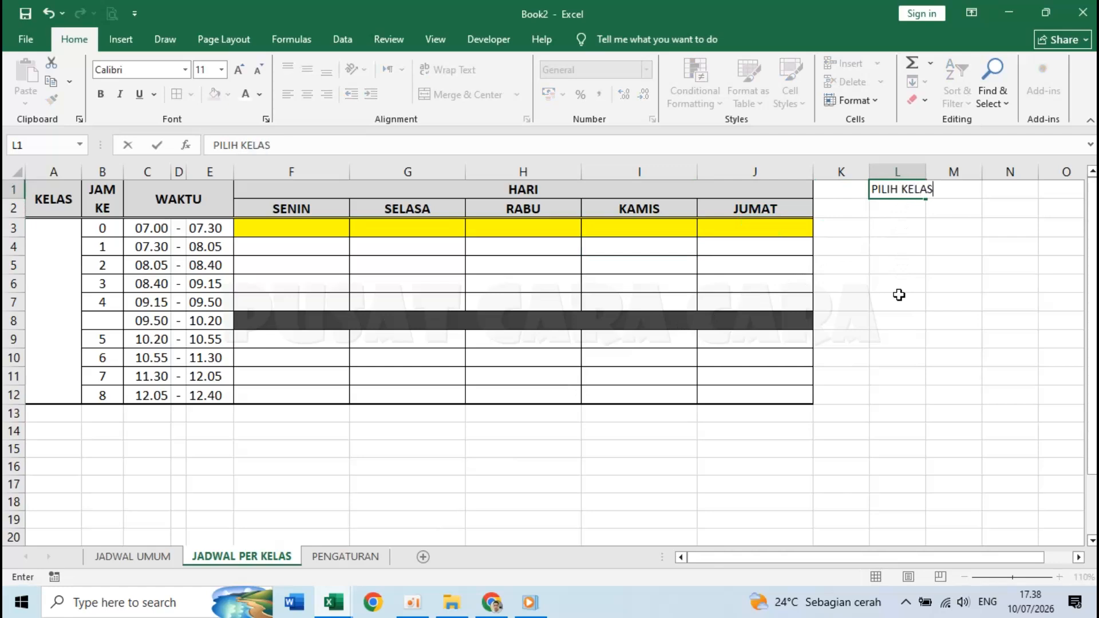
pyautogui.press('Return')
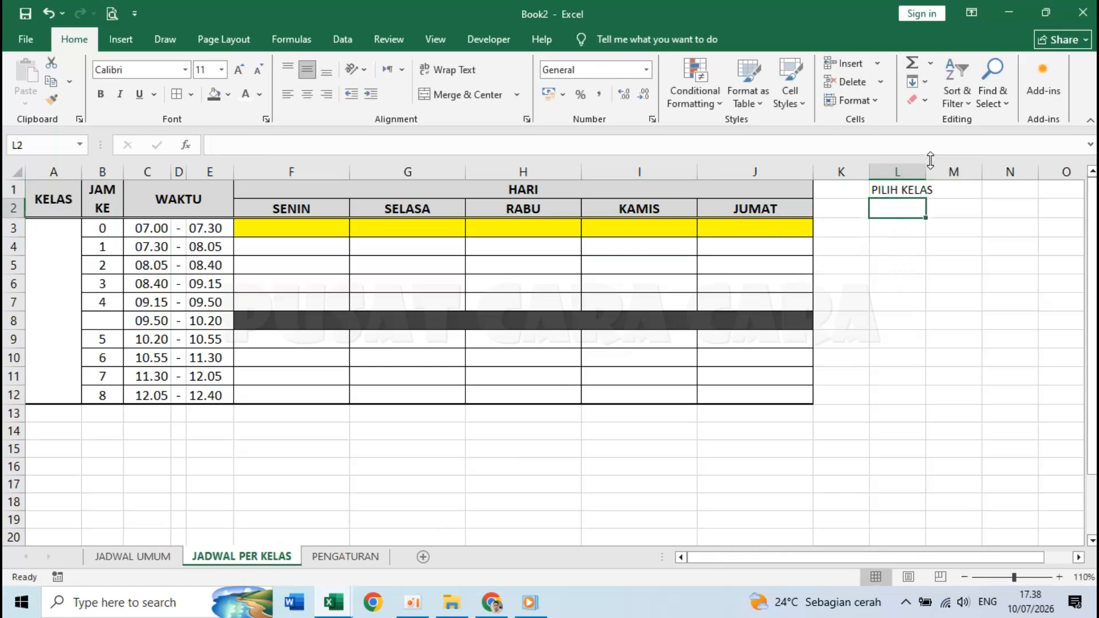
pyautogui.moveTo(927, 172); pyautogui.dragTo(949, 172)
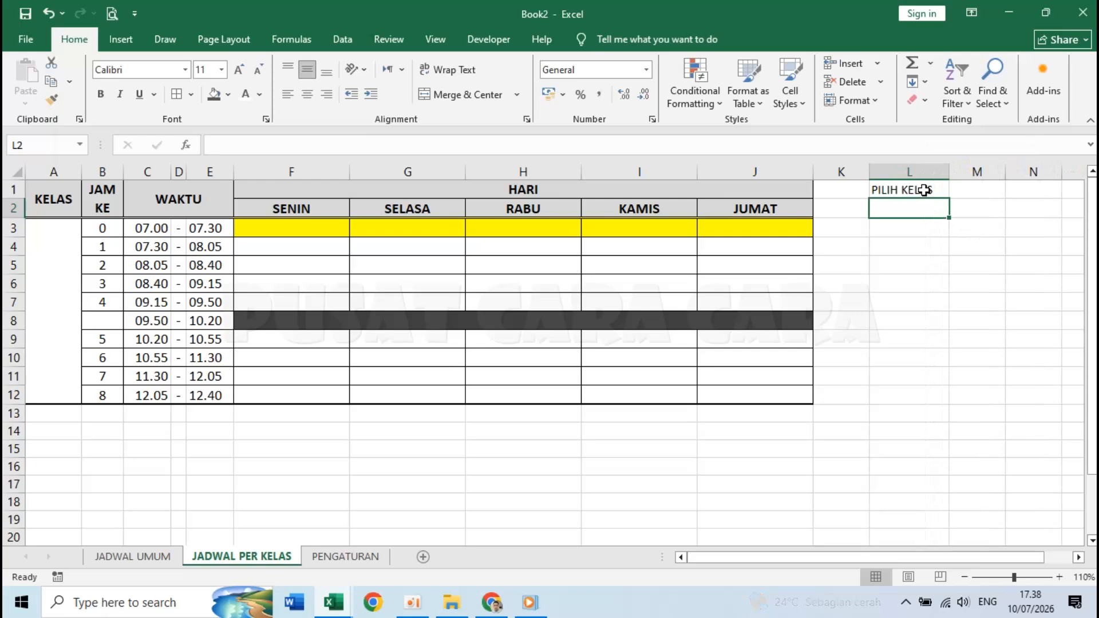
# - Make L1:L2 centred, bold, size 12 with a thick outside border
pyautogui.moveTo(924, 190); pyautogui.dragTo(926, 204)
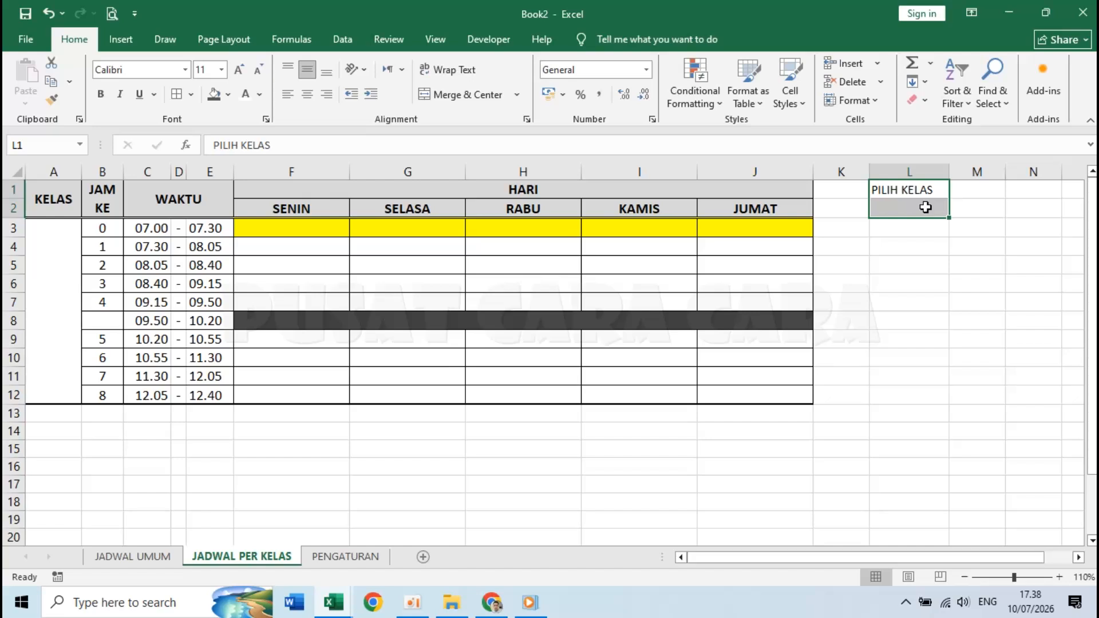
pyautogui.click(308, 97)
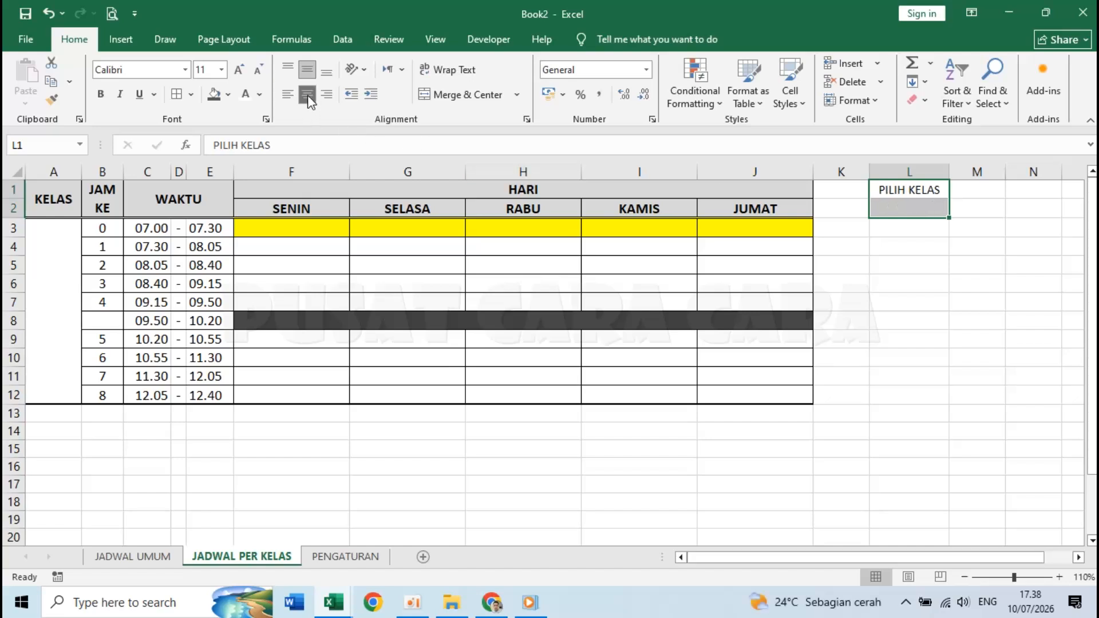
pyautogui.click(221, 69)
pyautogui.click(205, 145)
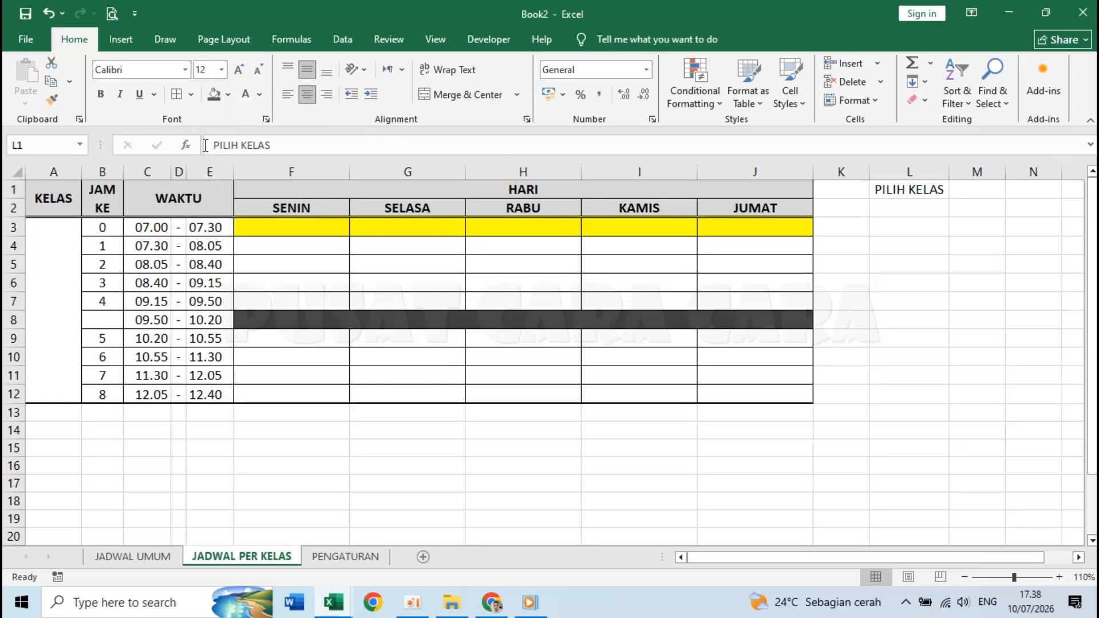
pyautogui.click(100, 94)
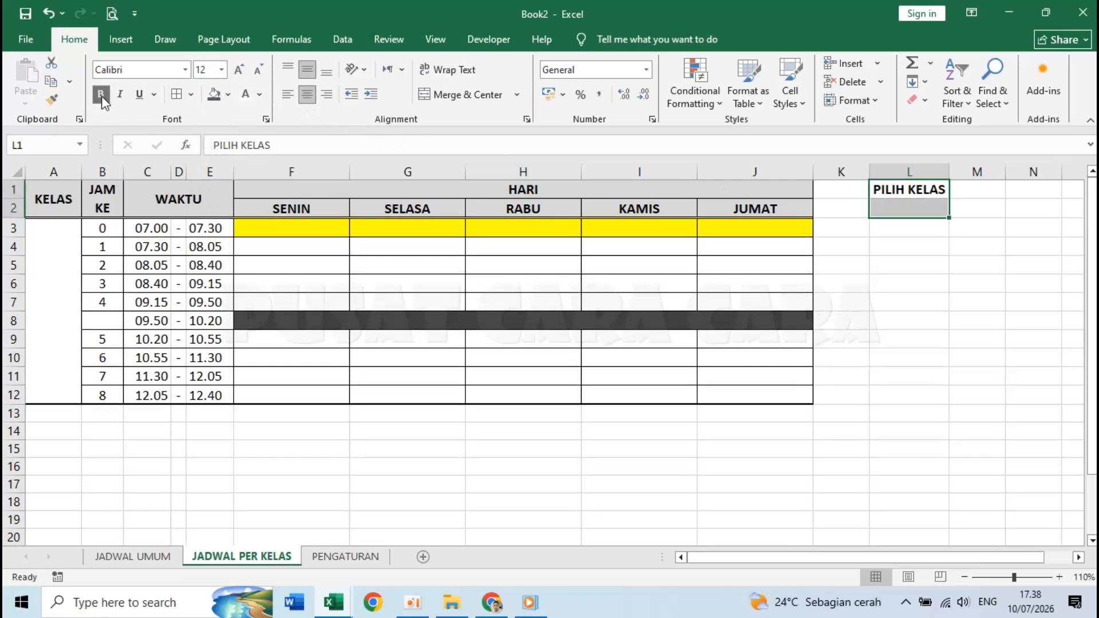
pyautogui.click(193, 94)
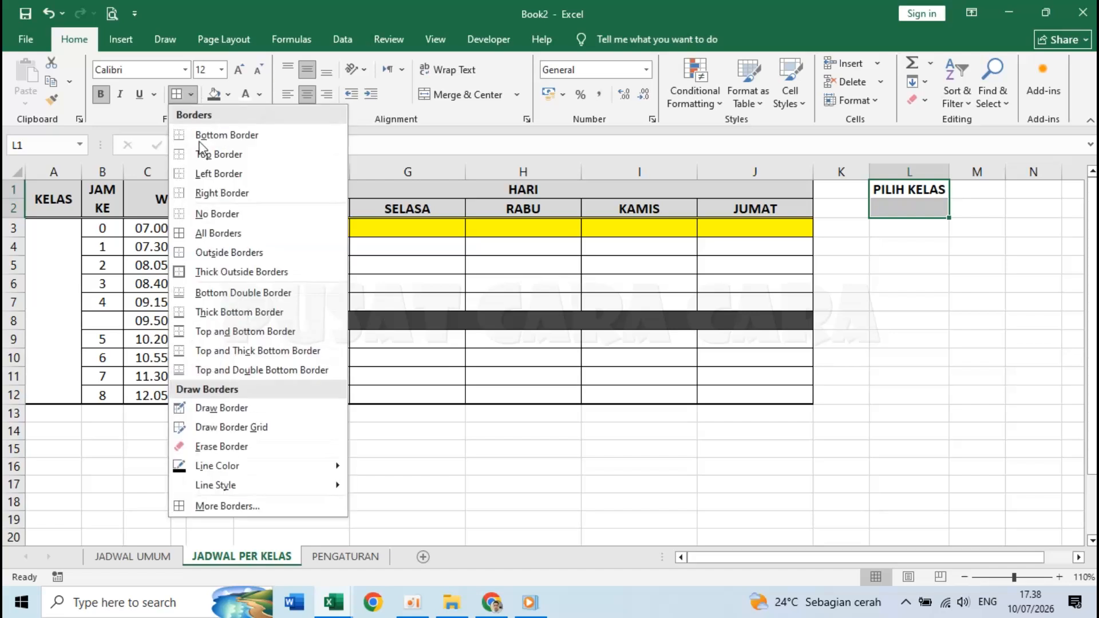
pyautogui.click(242, 273)
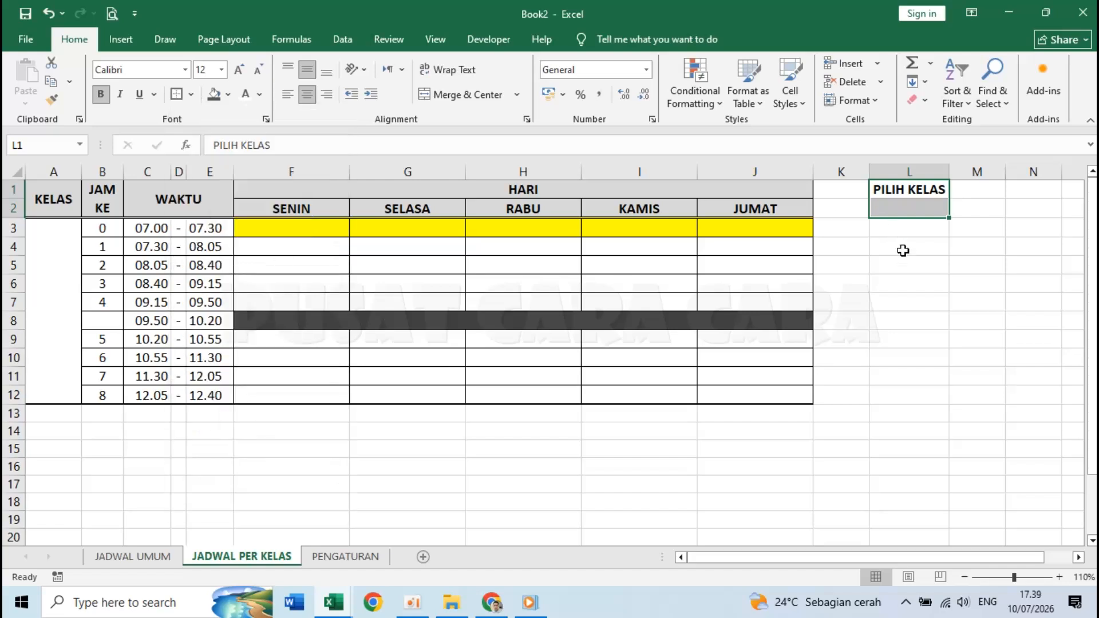
# - Widen column L further to fit the label and select L2
pyautogui.click(896, 189)
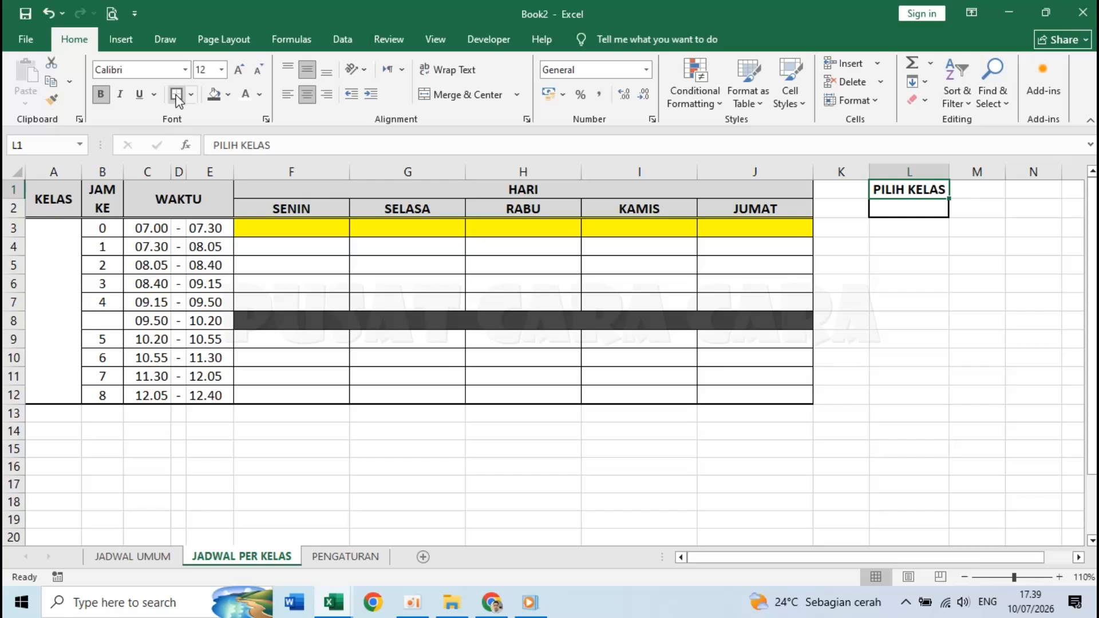
pyautogui.click(862, 307)
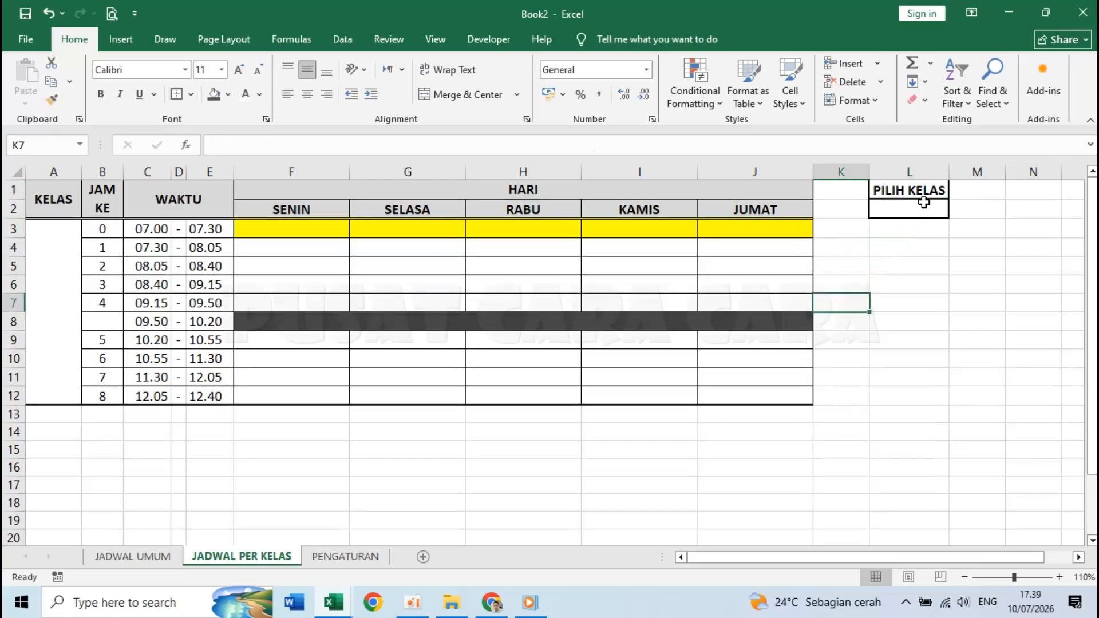
pyautogui.click(957, 284)
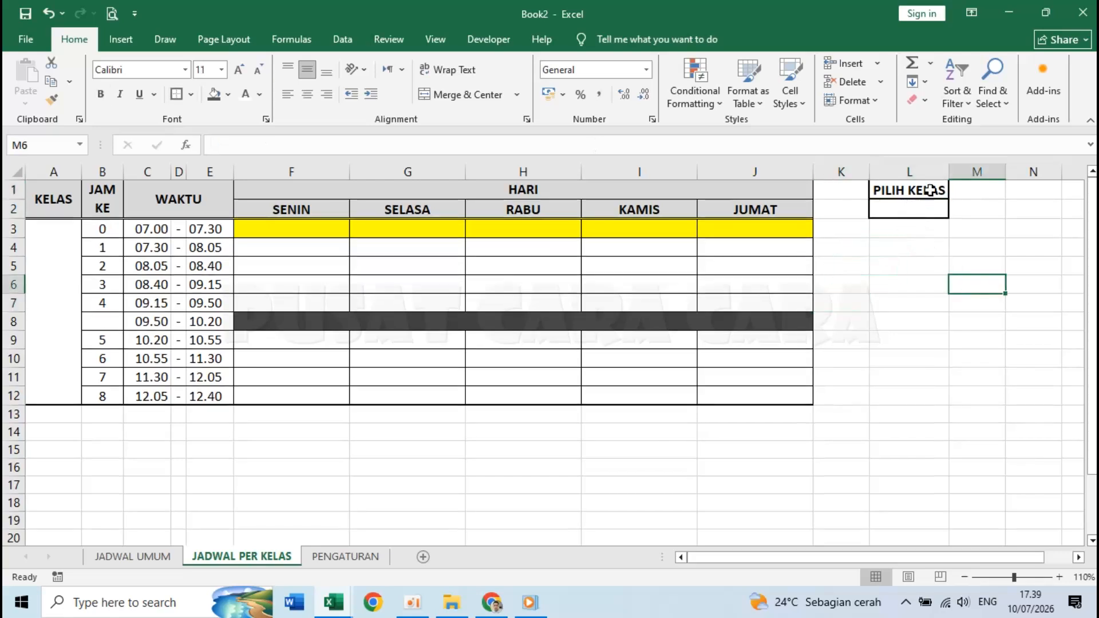
pyautogui.moveTo(945, 171); pyautogui.dragTo(957, 171)
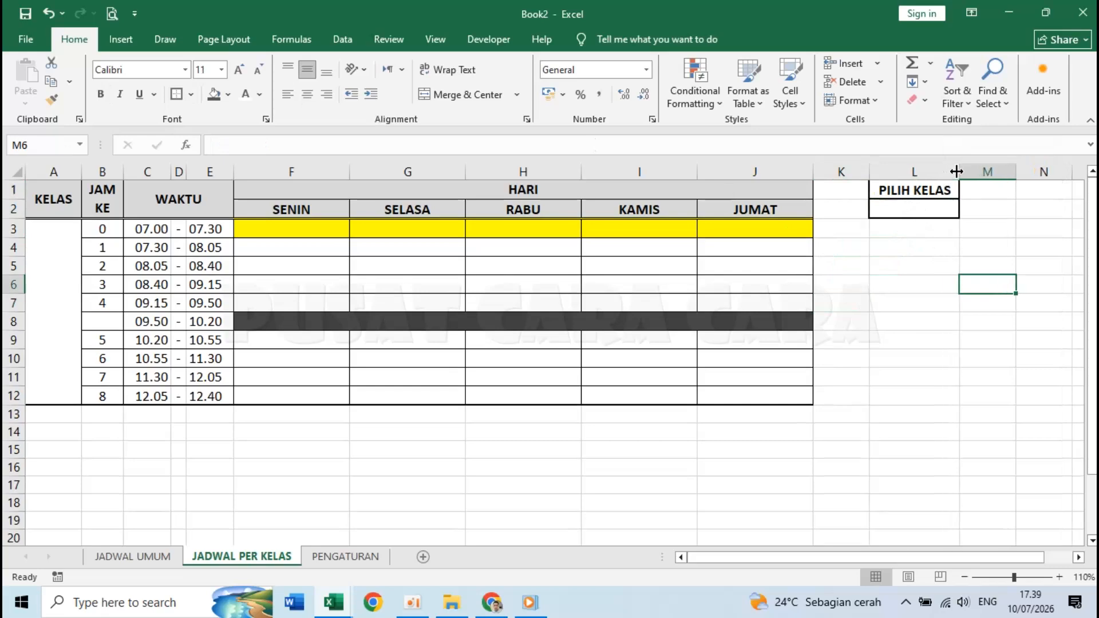
pyautogui.click(934, 263)
pyautogui.click(910, 213)
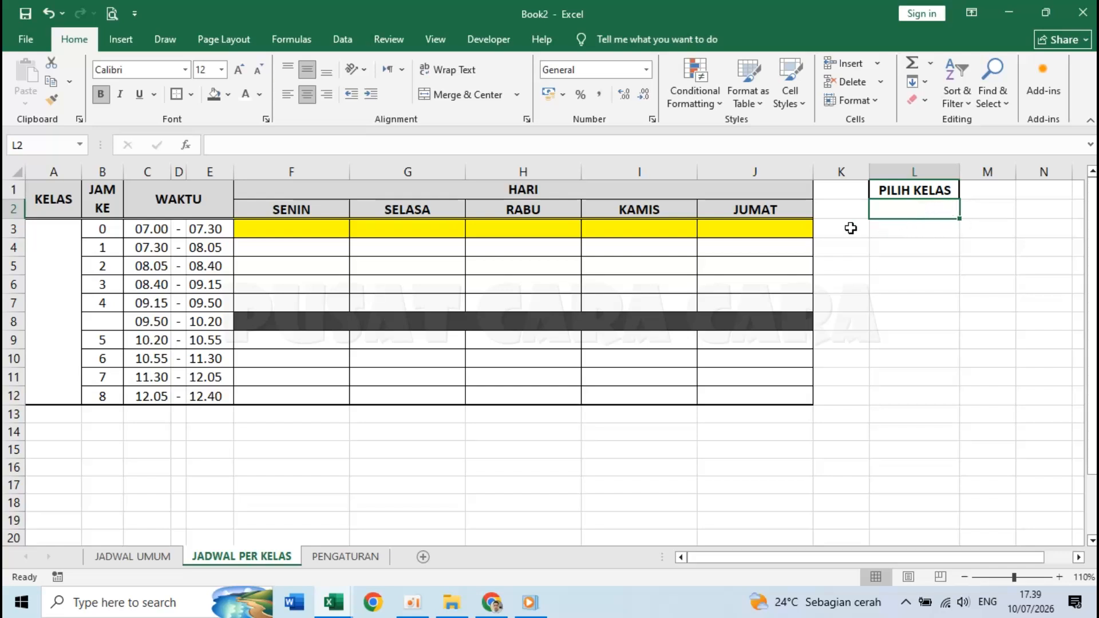
# - On the PENGATURAN sheet, enter KELAS I through KELAS VI in cells A1:A6
pyautogui.click(334, 564)
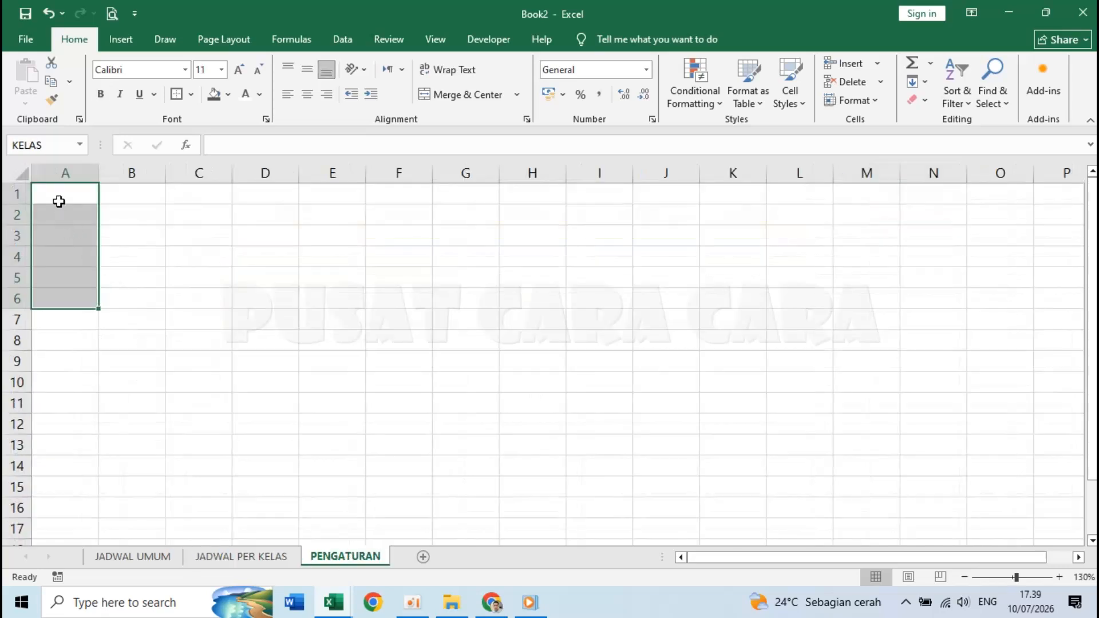
pyautogui.click(60, 202)
pyautogui.write('KE')
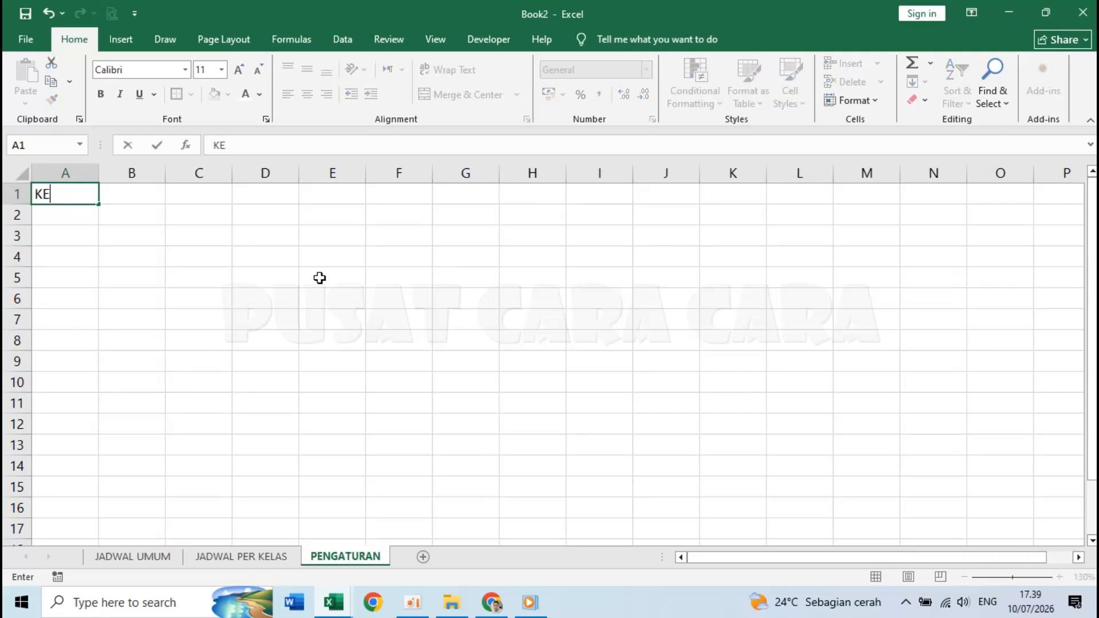
pyautogui.write('I')
pyautogui.press('Return')
pyautogui.write('KELAS II')
pyautogui.press('Return')
pyautogui.write('KELAS III')
pyautogui.press('Return')
pyautogui.write('KELAS IV')
pyautogui.press('Return')
pyautogui.write('KELAS V')
pyautogui.hotkey('ctrl', 'Return')
pyautogui.press('Return')
pyautogui.write('KELAS ')
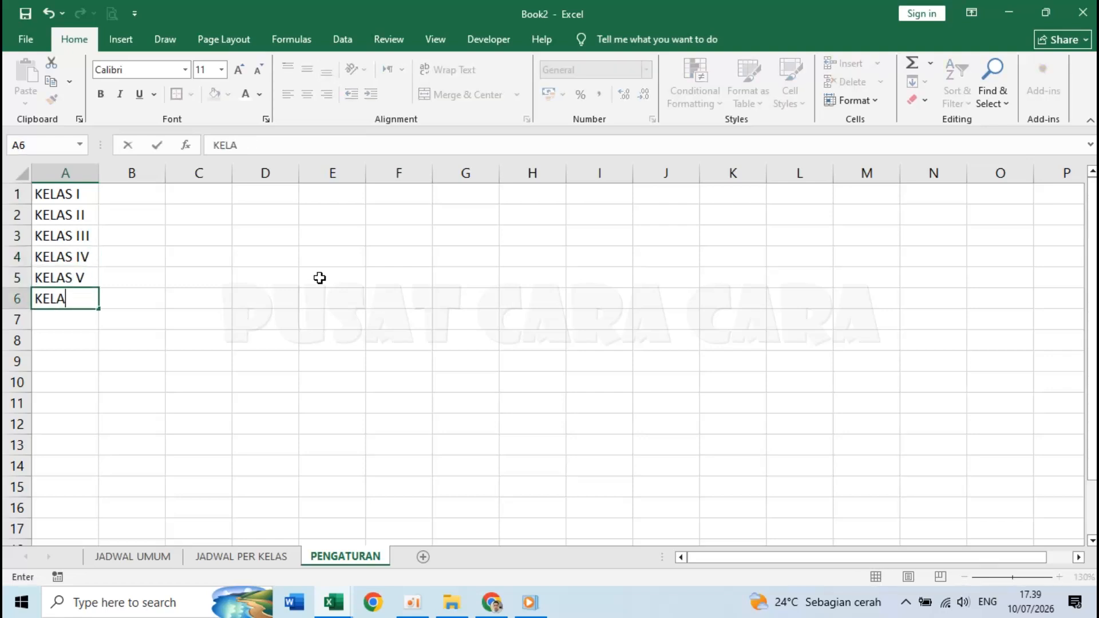
pyautogui.write('VI')
pyautogui.press('Return')
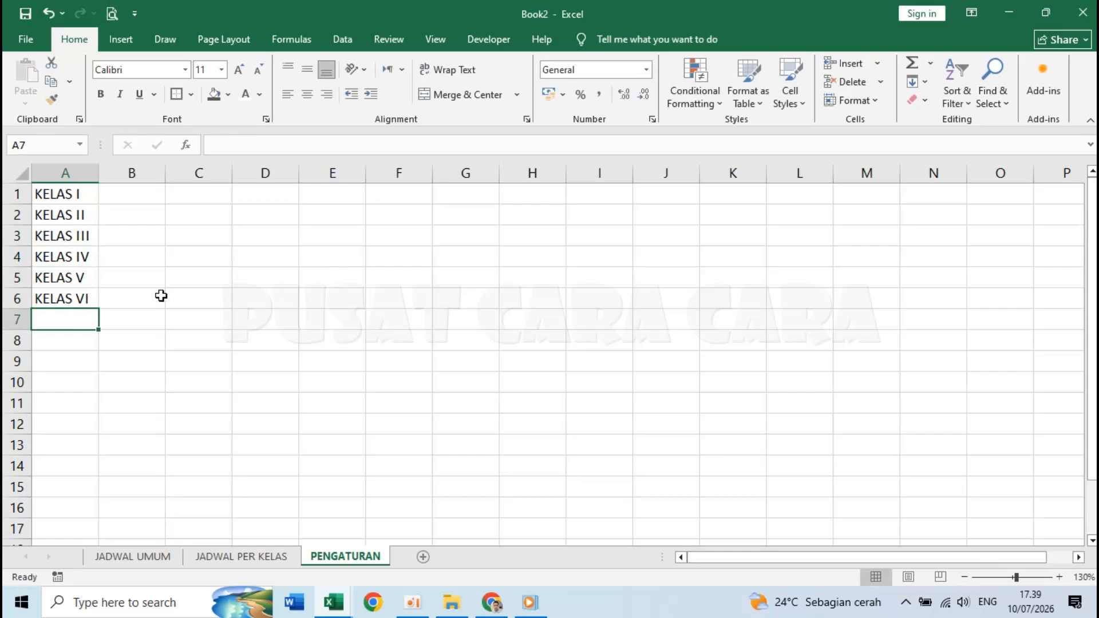
# - Define the name KELAS for the range A1:A6
pyautogui.click(131, 297)
pyautogui.click(177, 359)
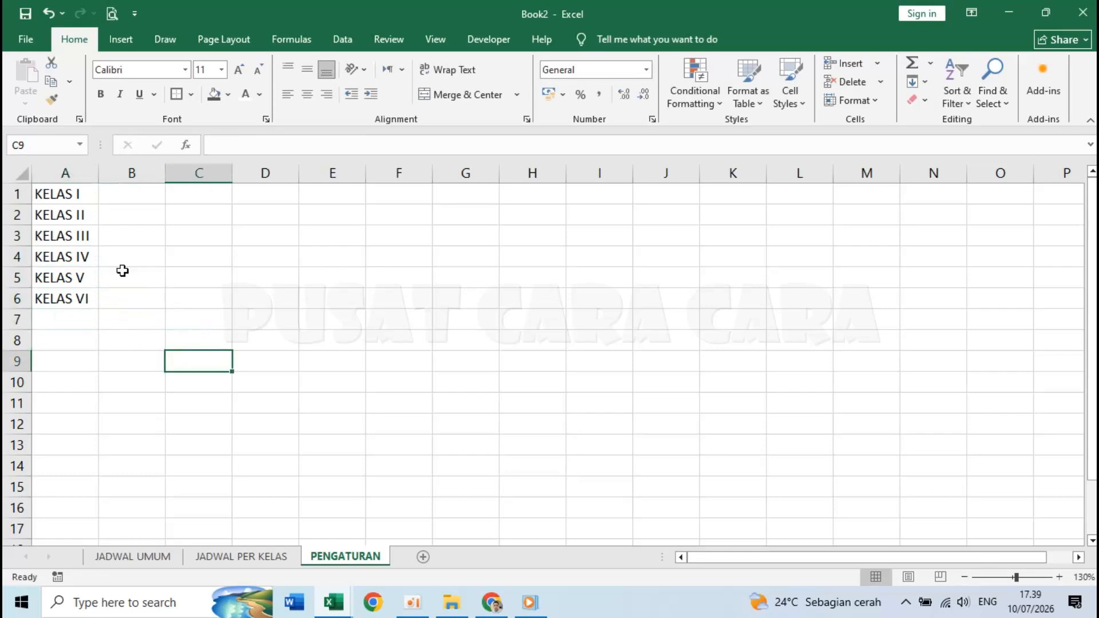
pyautogui.click(66, 193)
pyautogui.click(150, 254)
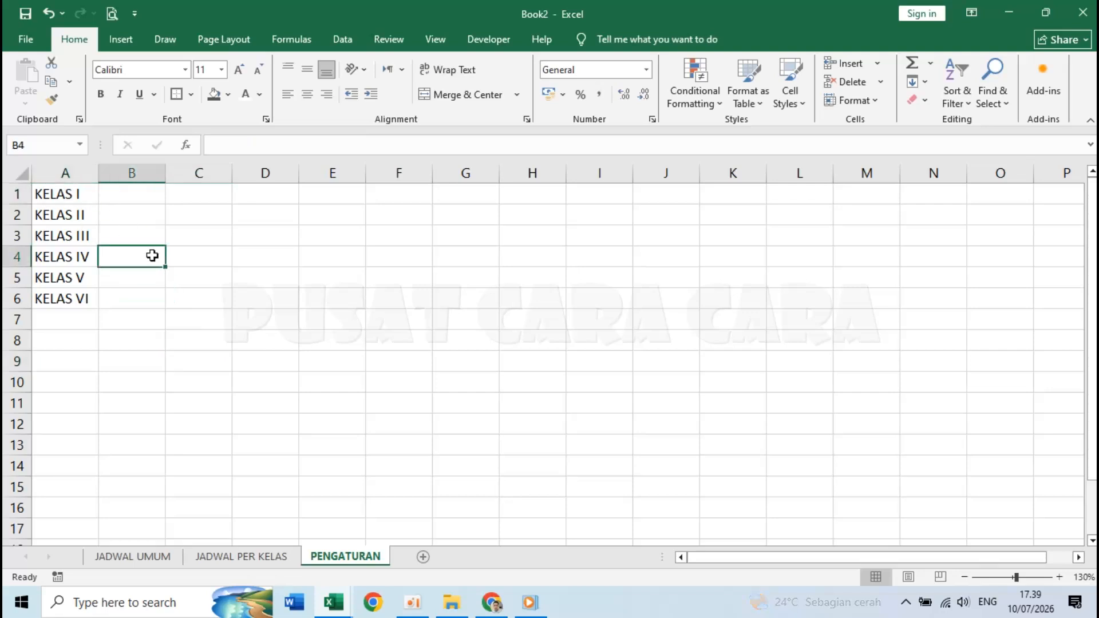
pyautogui.click(70, 194)
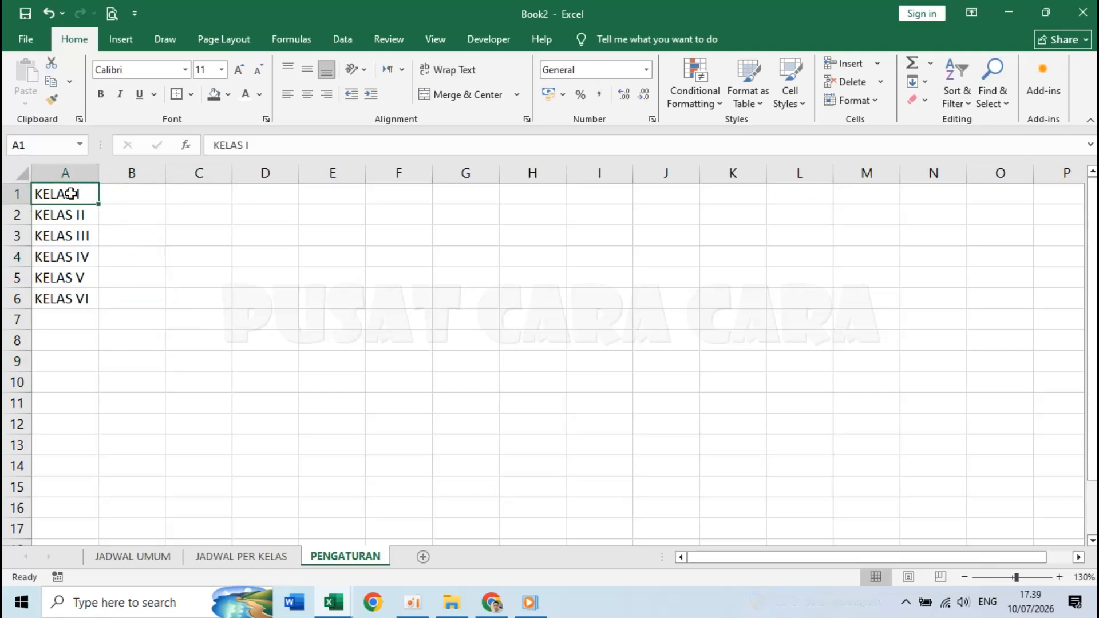
pyautogui.moveTo(70, 195); pyautogui.dragTo(66, 294)
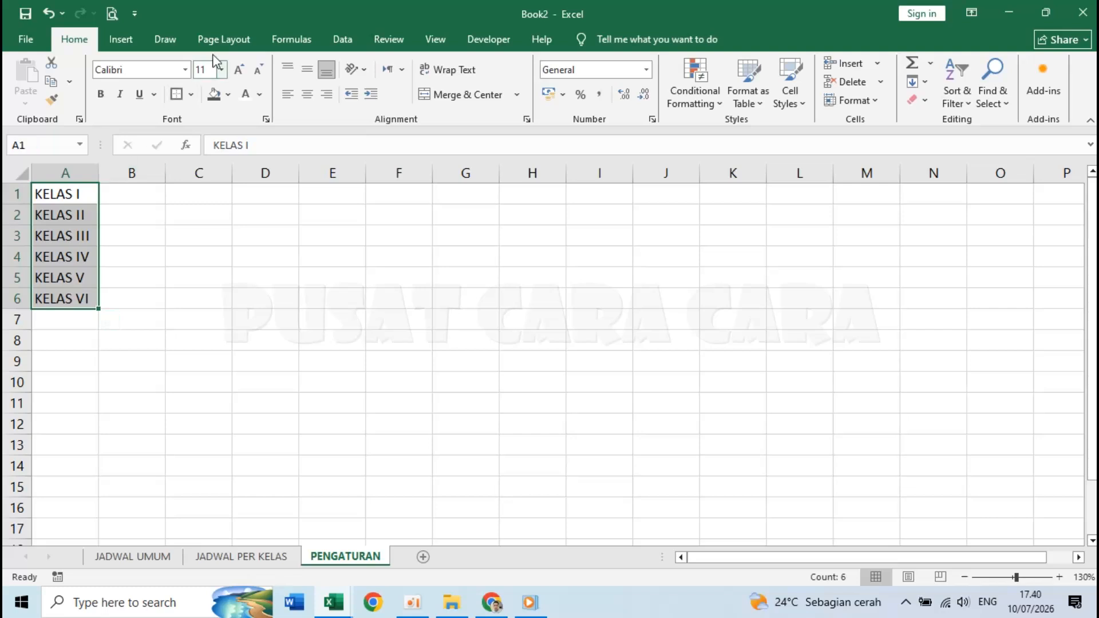
pyautogui.click(290, 39)
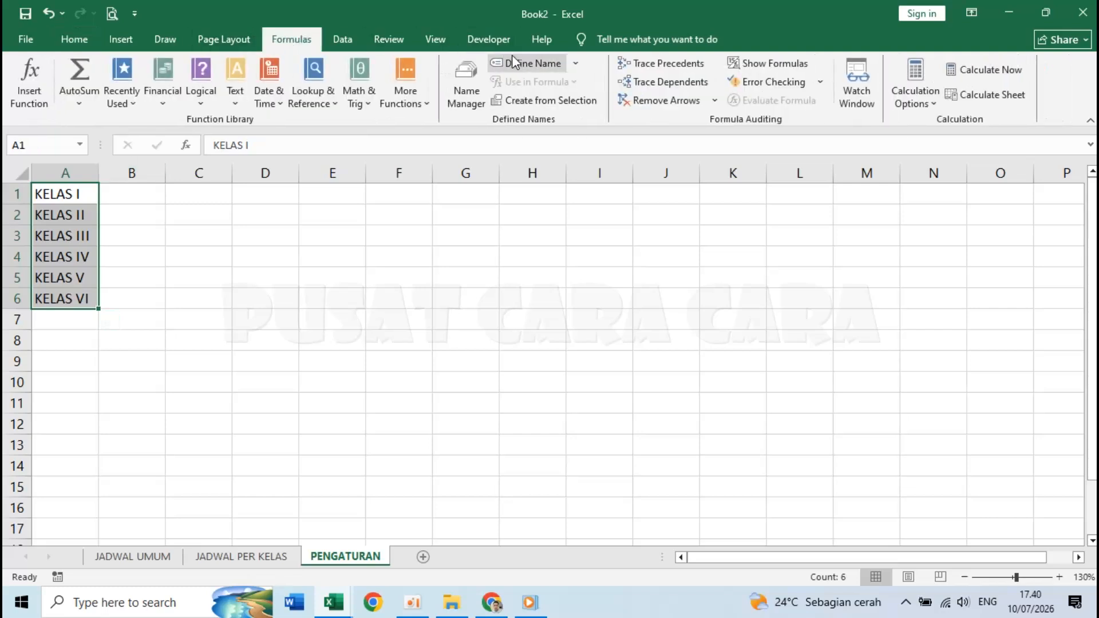
pyautogui.click(524, 63)
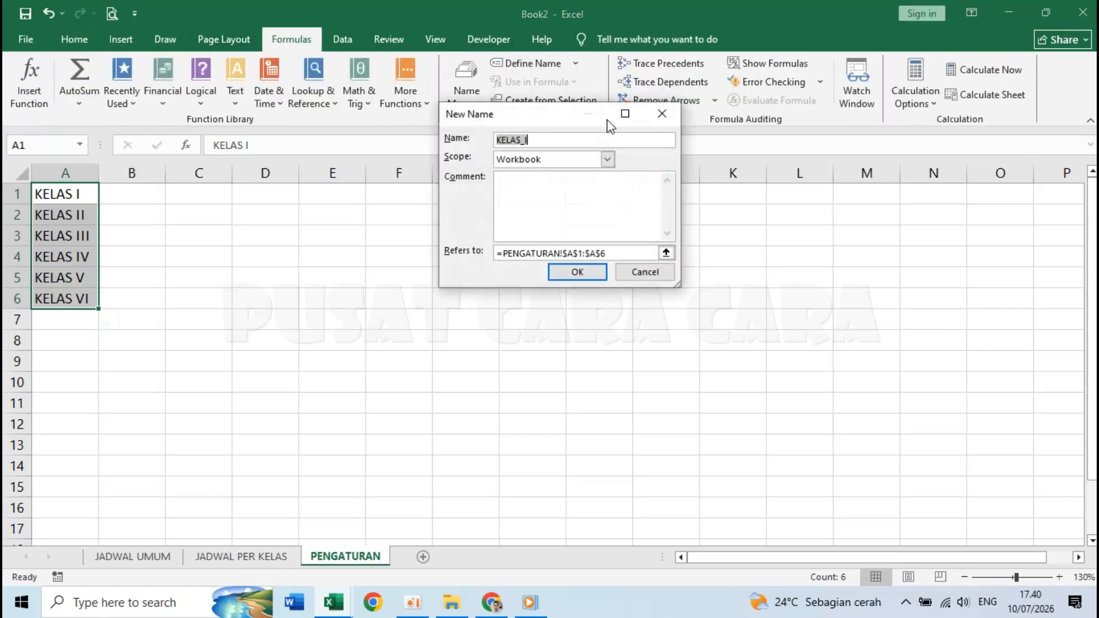
pyautogui.click(579, 137)
pyautogui.click(578, 273)
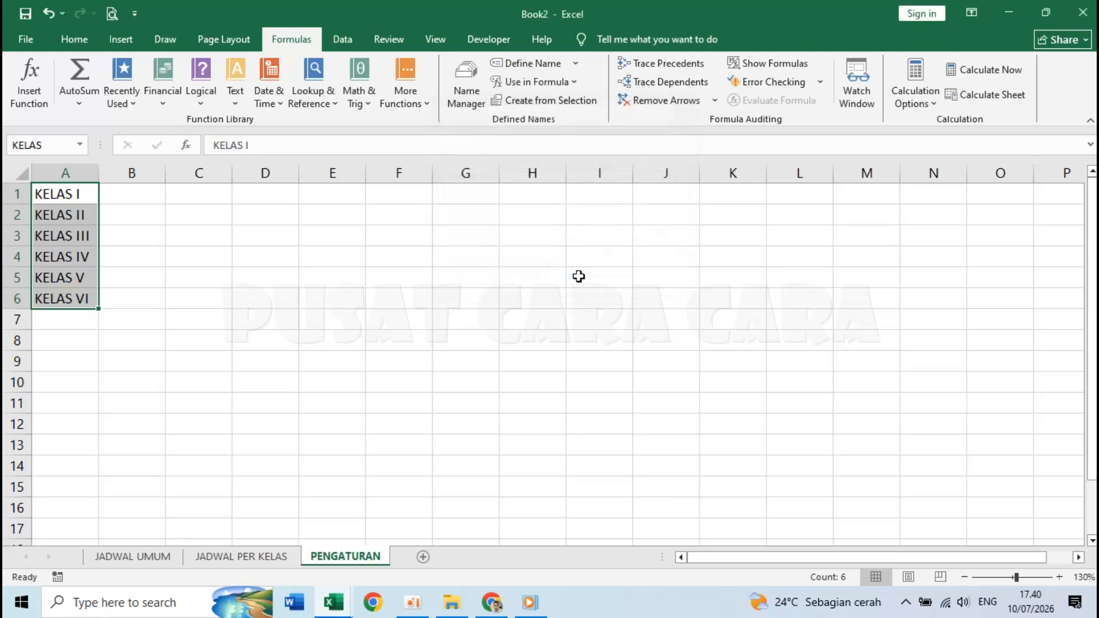
pyautogui.click(257, 282)
pyautogui.moveTo(83, 197); pyautogui.dragTo(86, 299)
pyautogui.click(199, 300)
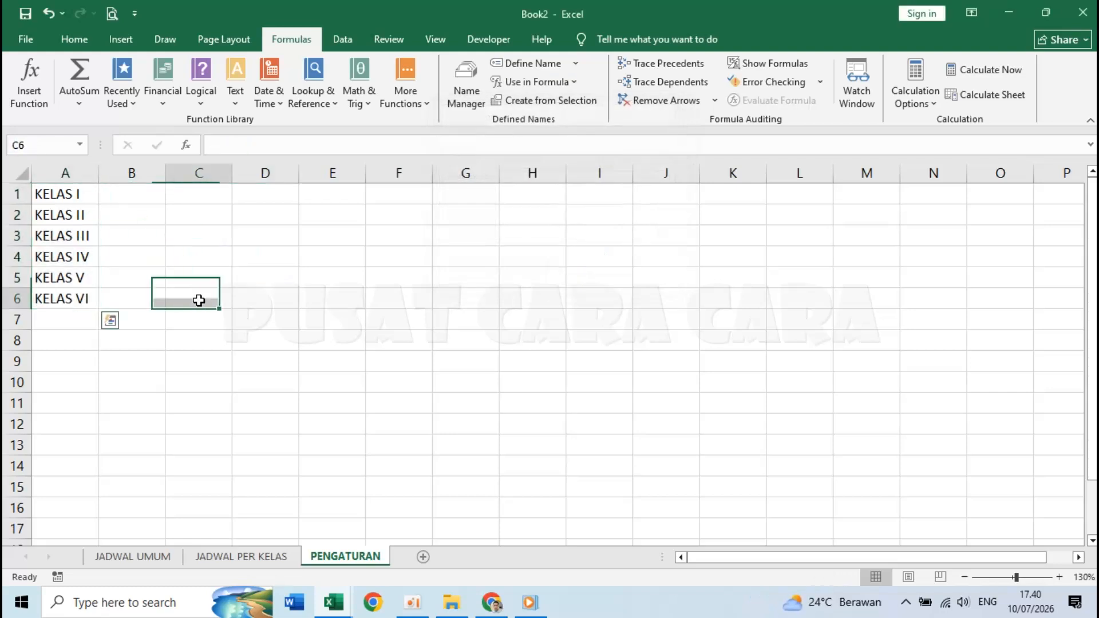
# - On JADWAL PER KELAS, give cell L2 a List data validation dropdown of classes
pyautogui.click(250, 561)
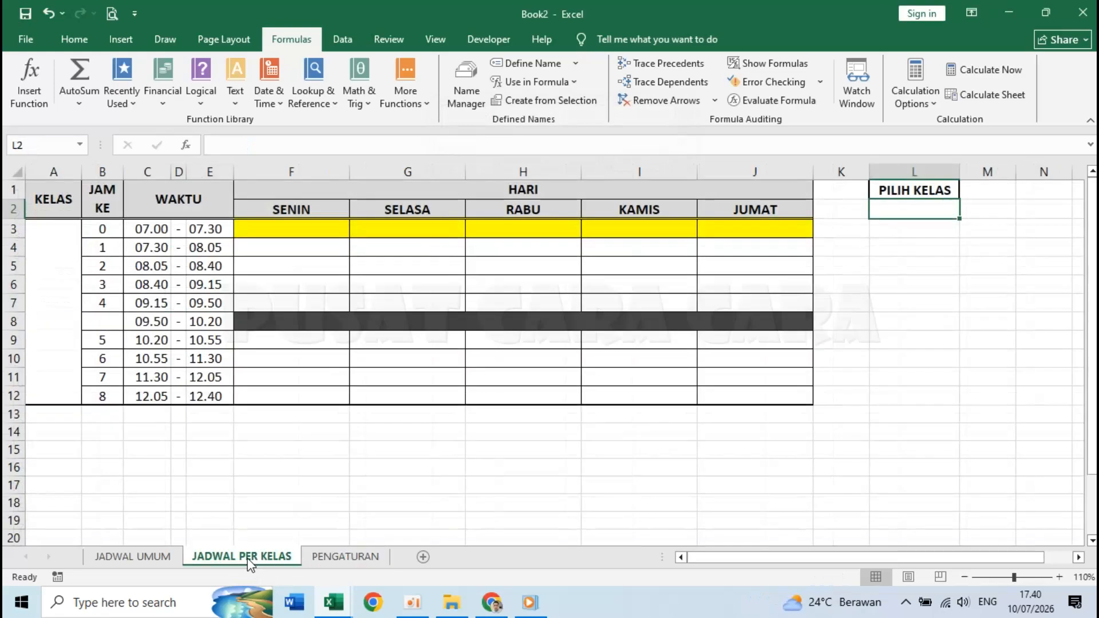
pyautogui.click(969, 300)
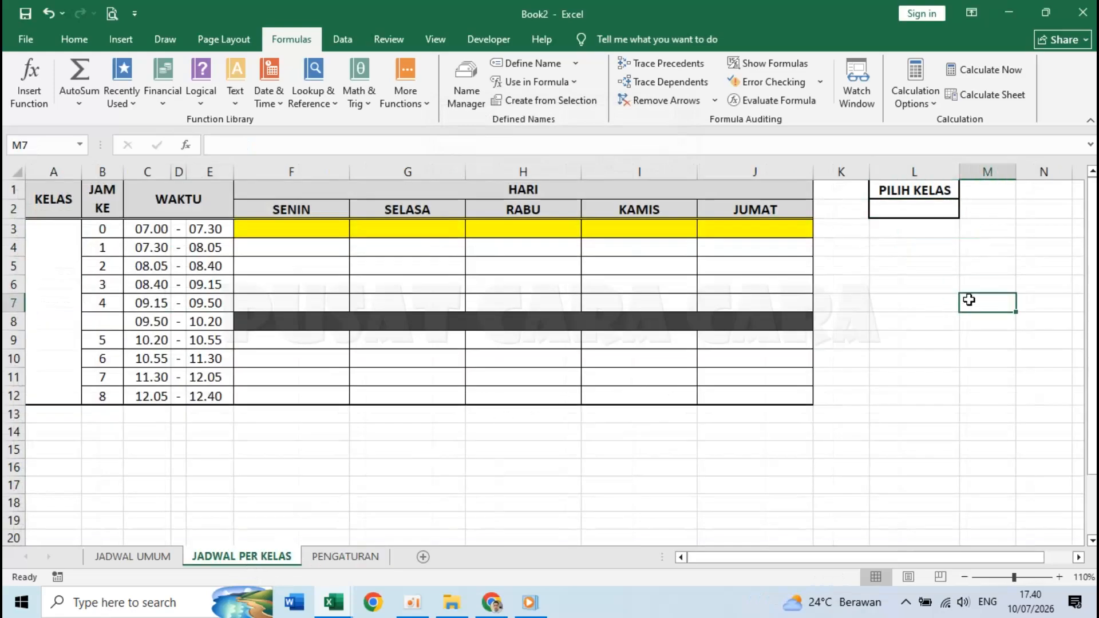
pyautogui.click(904, 211)
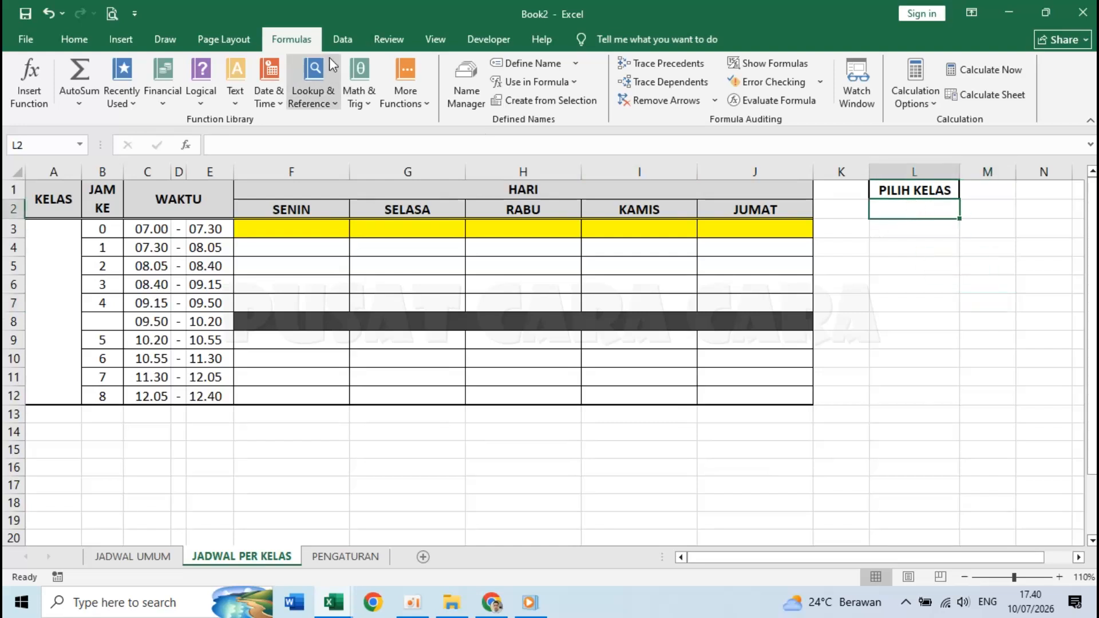
pyautogui.click(345, 32)
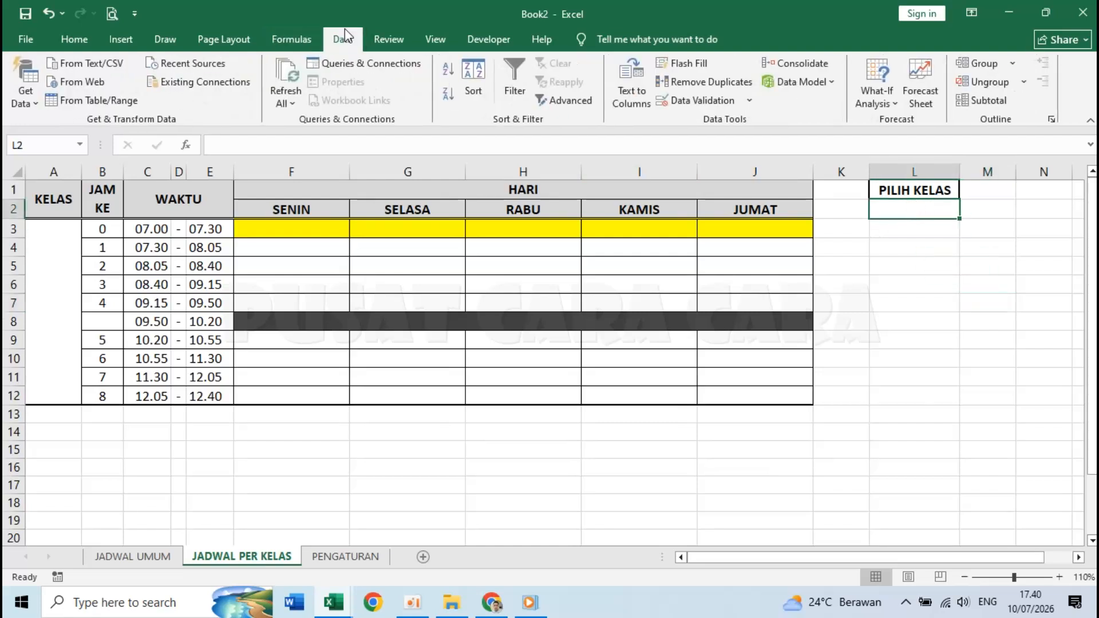
pyautogui.click(699, 99)
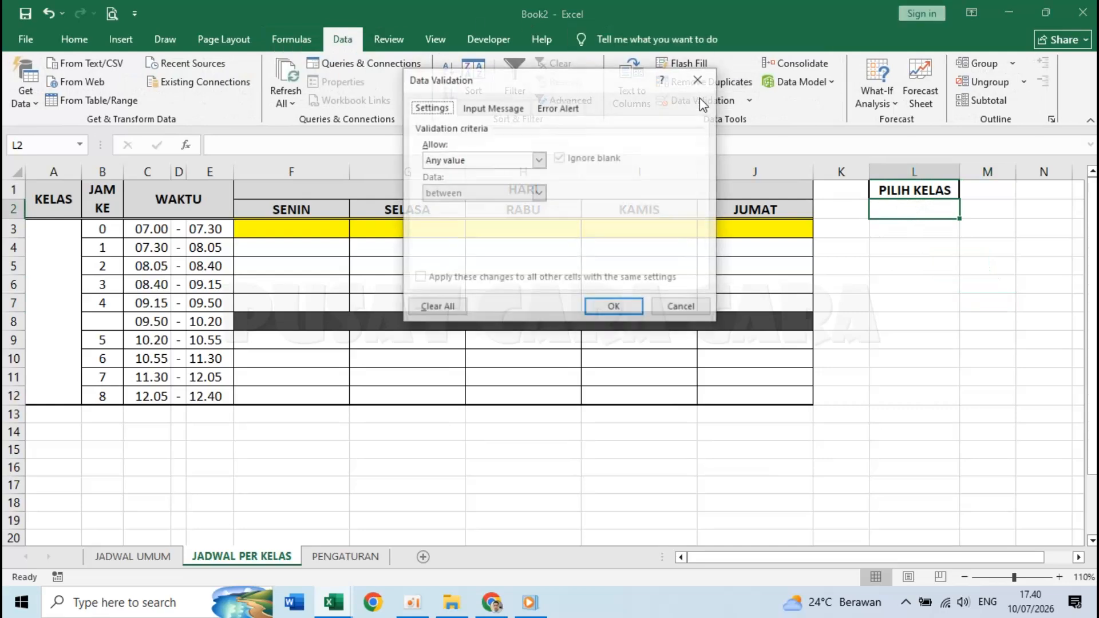
pyautogui.click(497, 161)
pyautogui.click(451, 207)
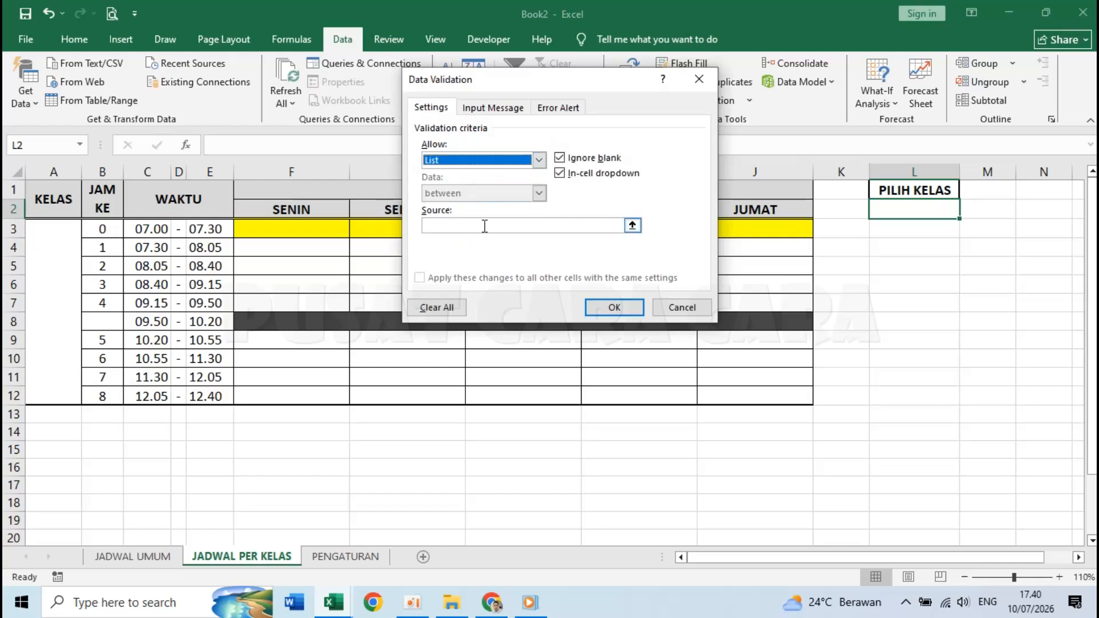
pyautogui.click(440, 222)
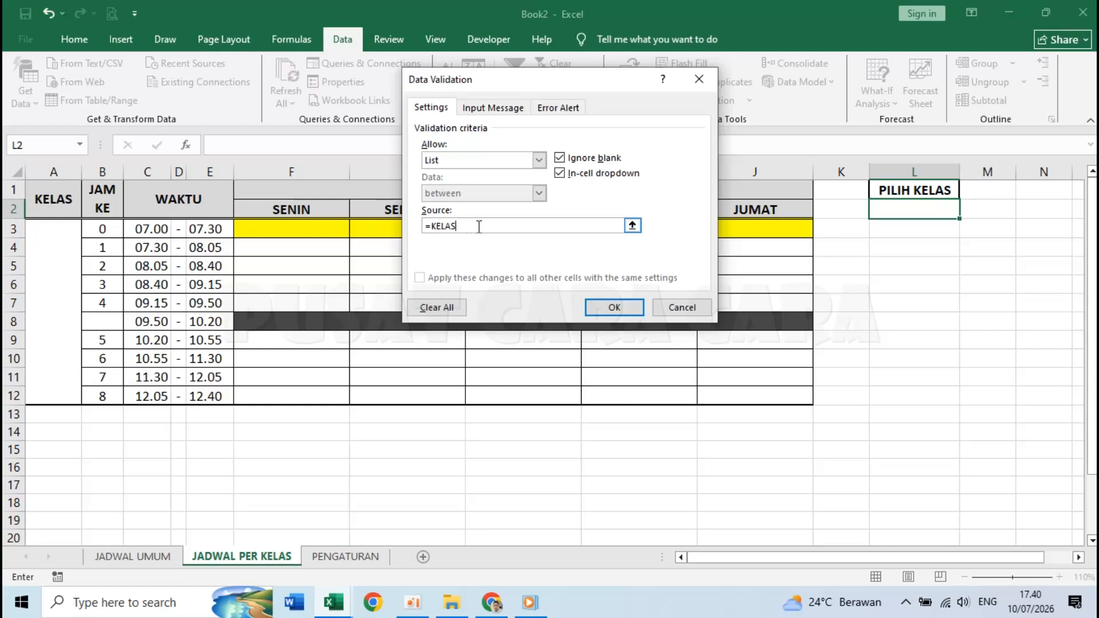
pyautogui.click(608, 310)
# - Try the L2 dropdown with KELAS I and KELAS III, leaving it on KELAS VI
pyautogui.click(866, 259)
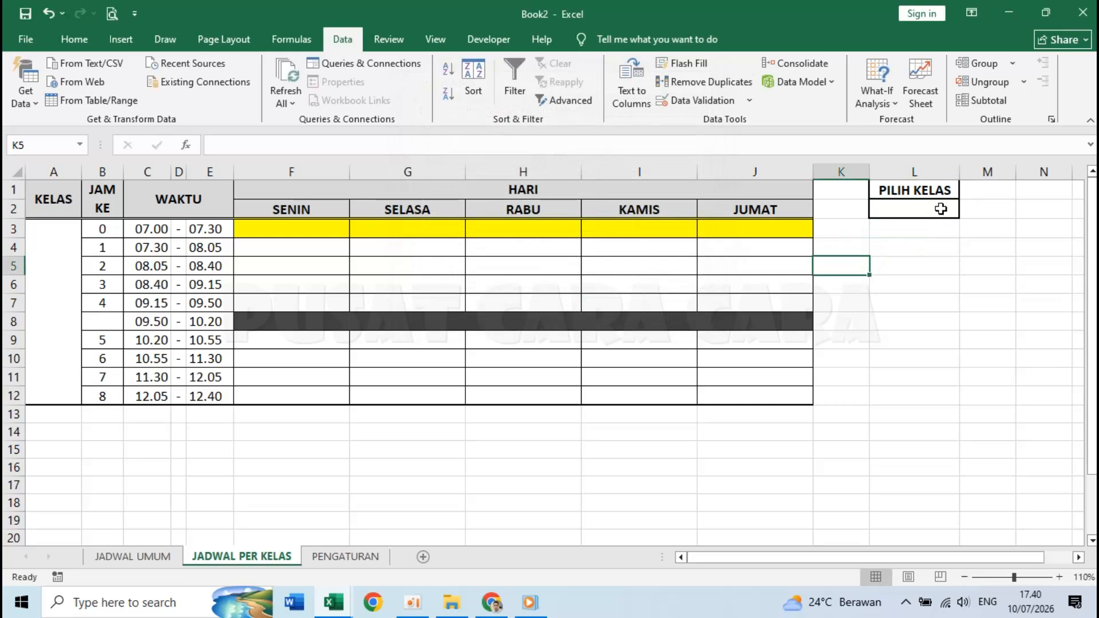
pyautogui.click(940, 209)
pyautogui.click(967, 211)
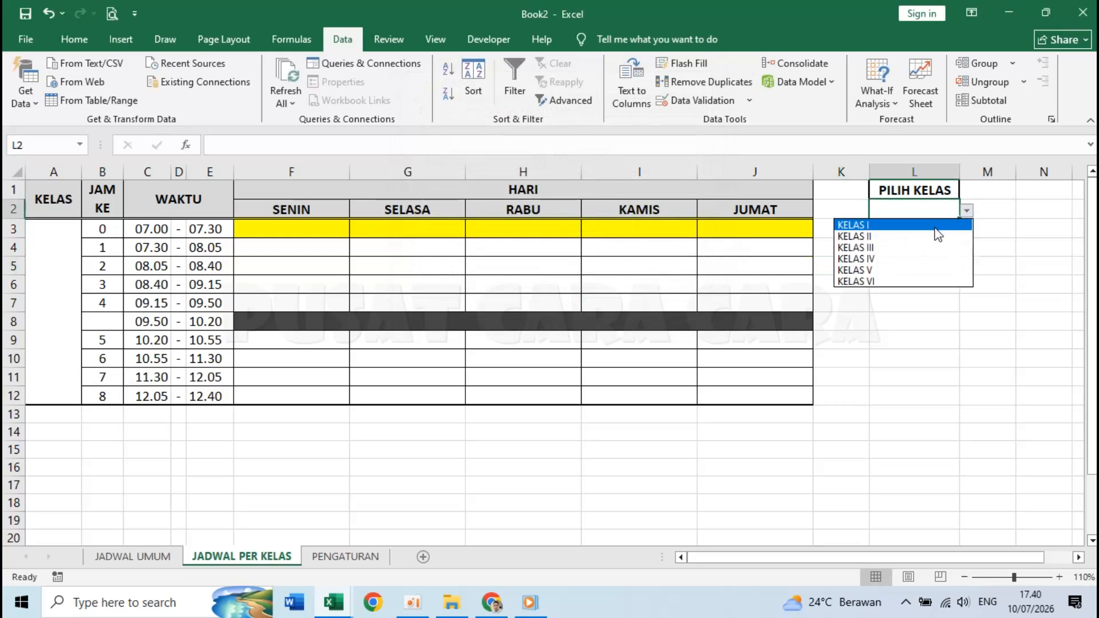
pyautogui.click(937, 229)
pyautogui.click(966, 211)
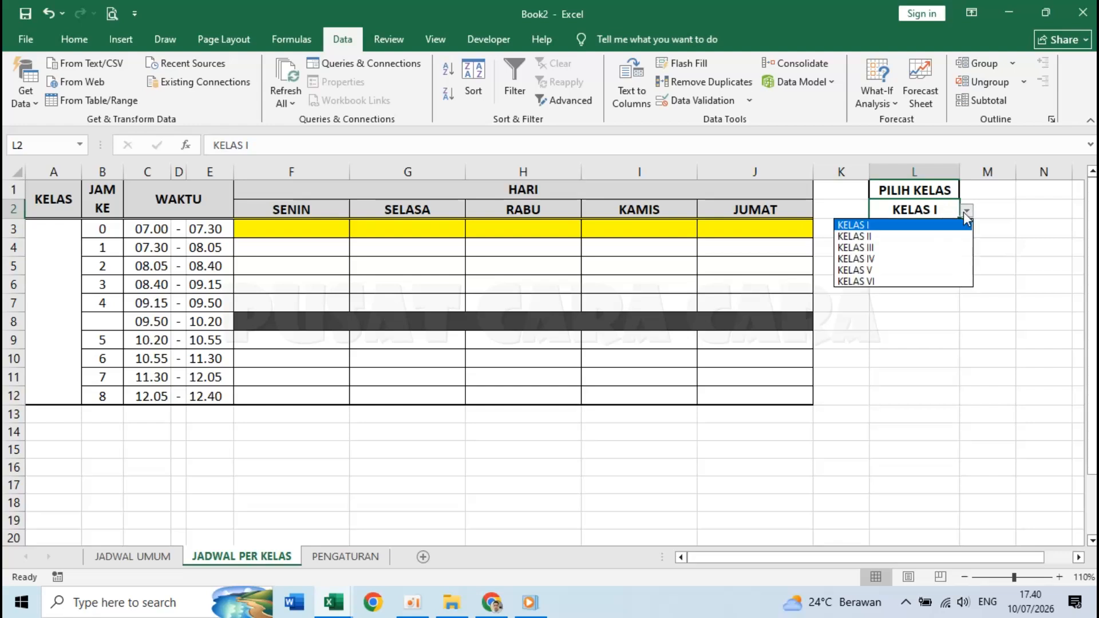
pyautogui.click(927, 248)
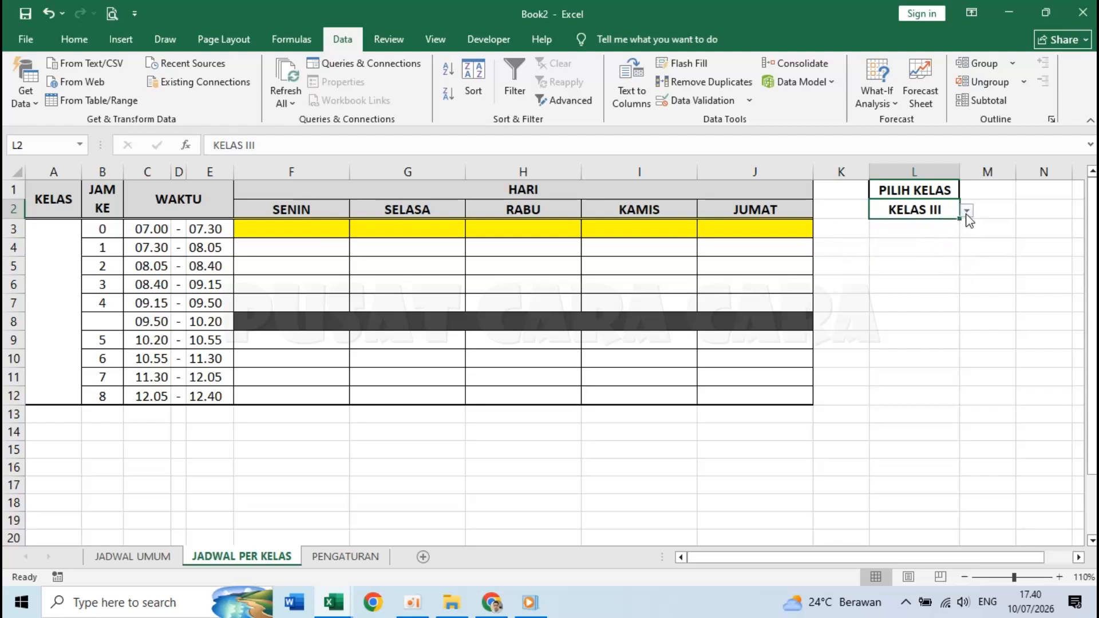
pyautogui.click(966, 211)
pyautogui.click(914, 283)
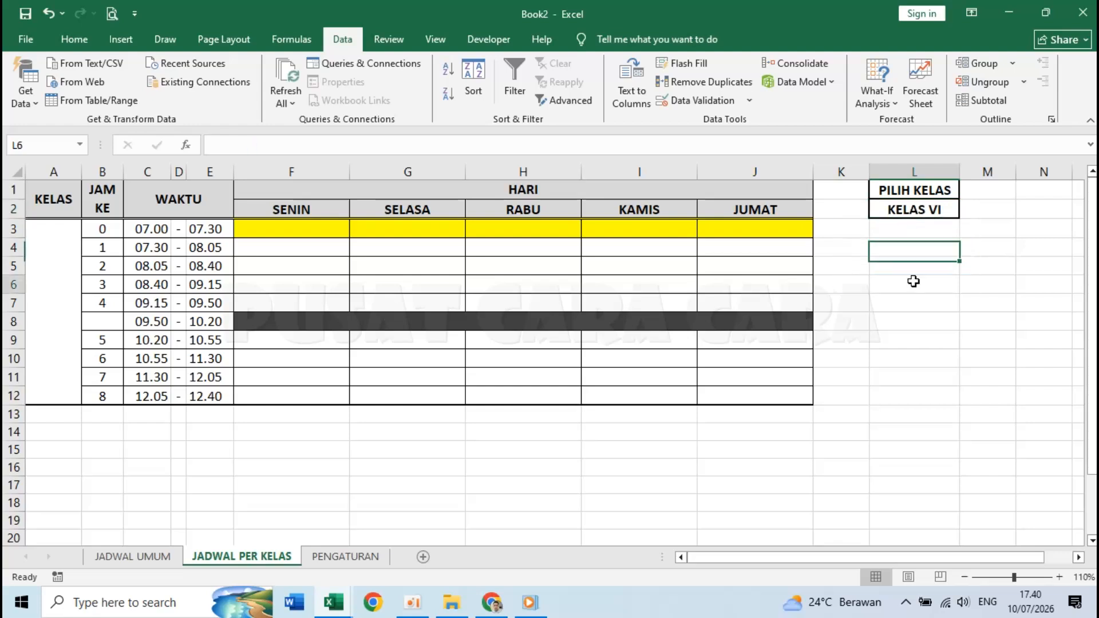
pyautogui.click(70, 304)
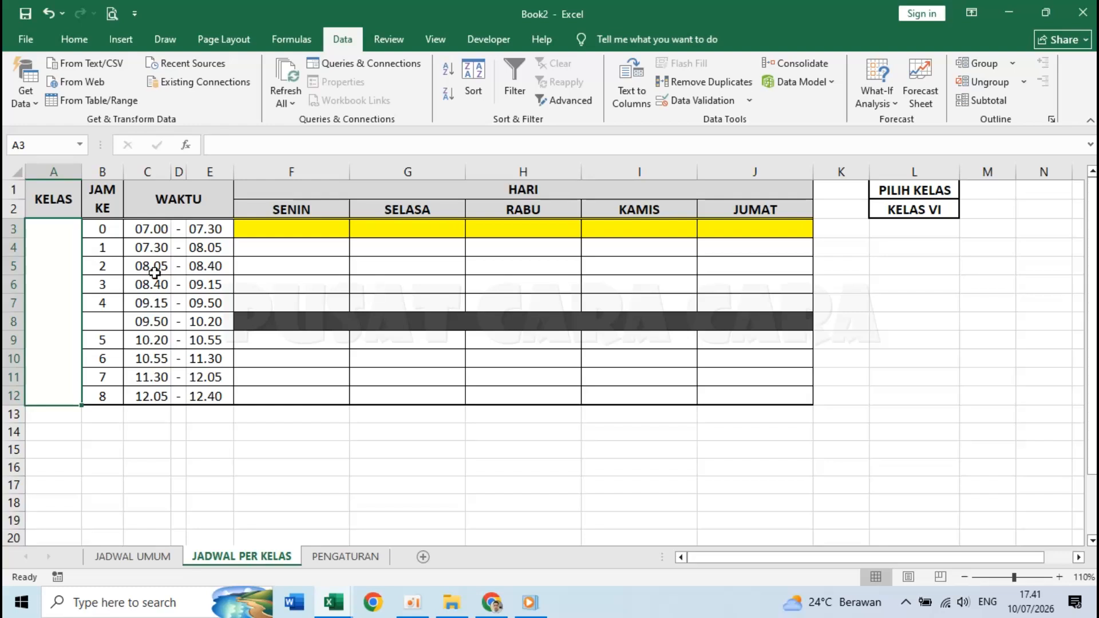
# - Enter =L2 in the merged KELAS cell A3:A12
pyautogui.click(909, 208)
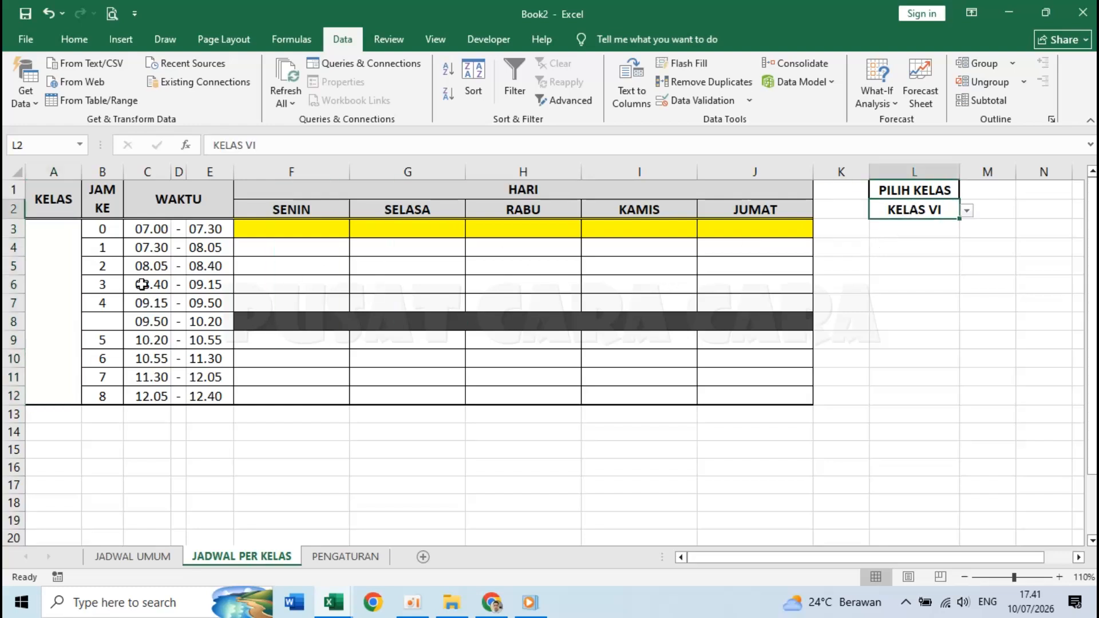
pyautogui.click(54, 292)
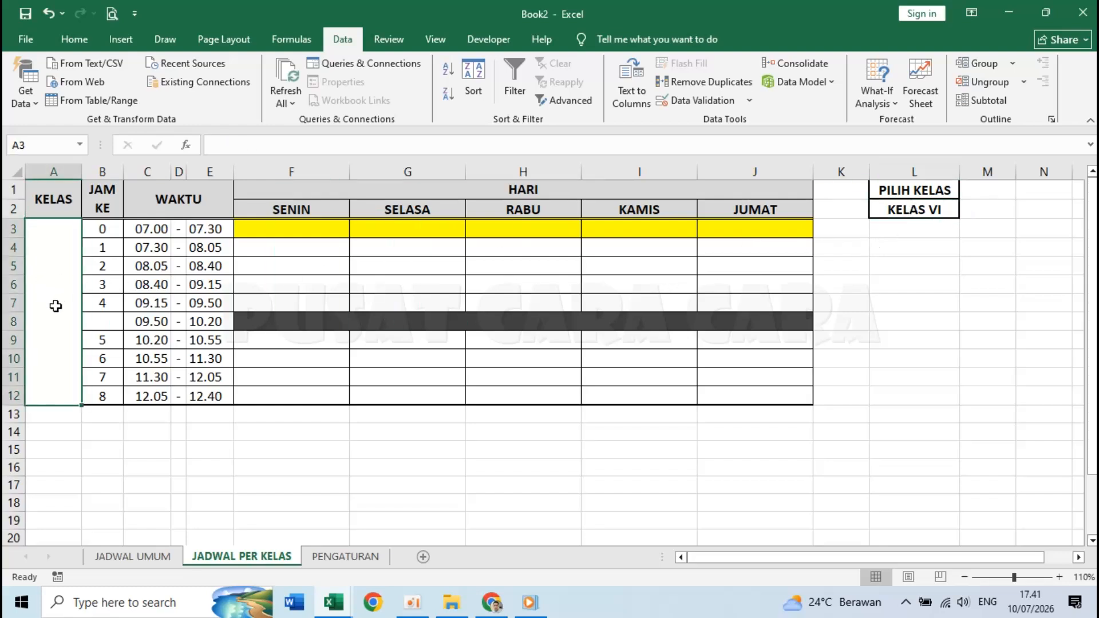
pyautogui.write('=')
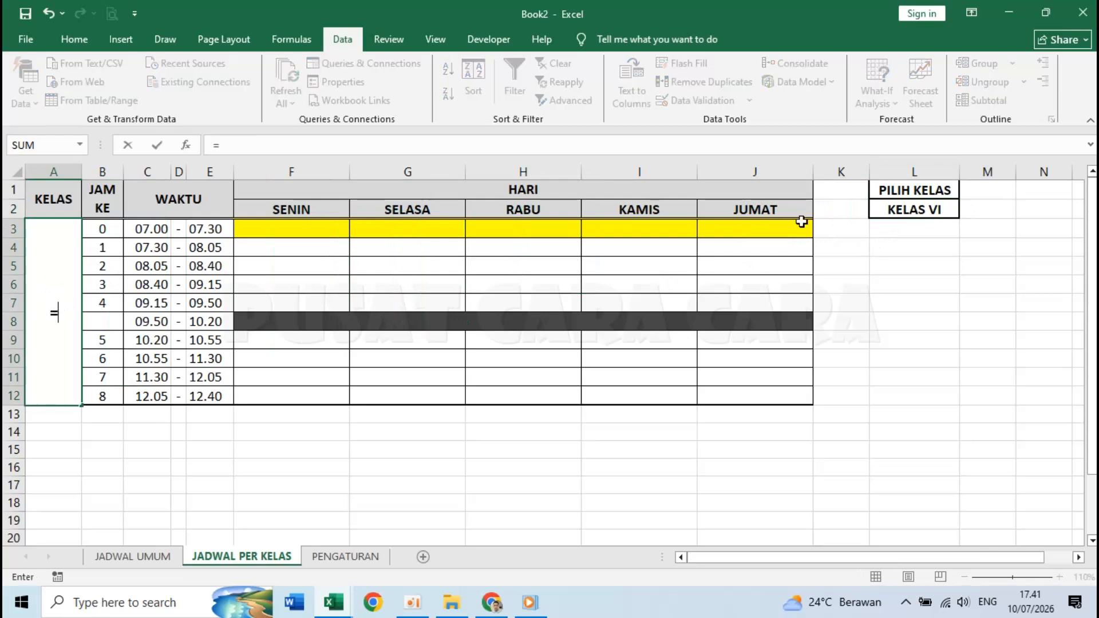
pyautogui.click(920, 210)
pyautogui.press('Return')
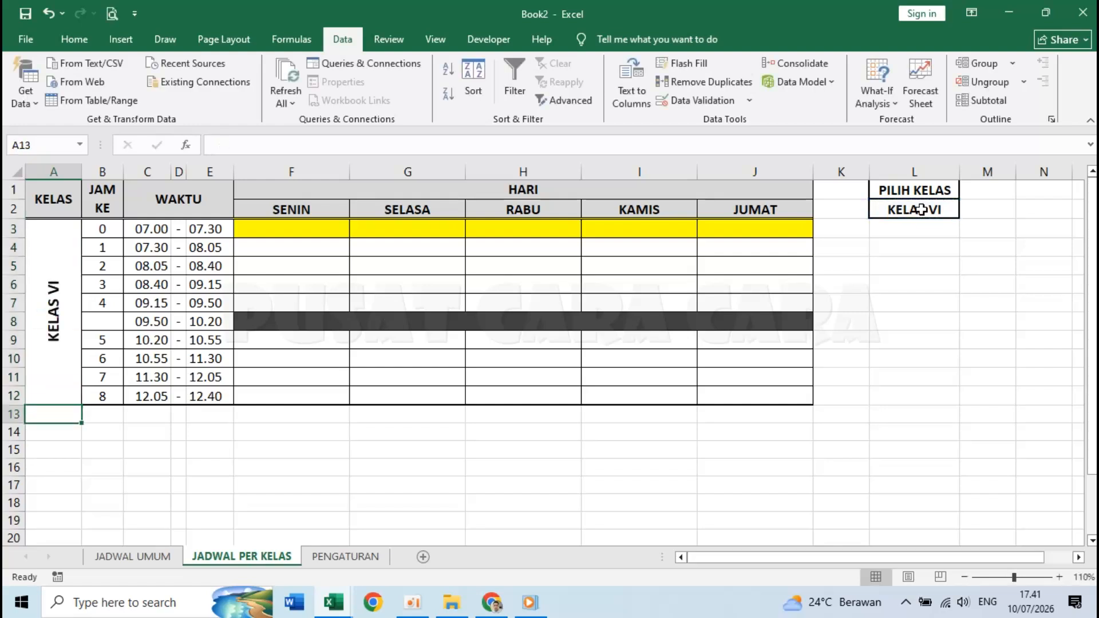
# - Test the linked label by choosing KELAS I, then KELAS III in L2
pyautogui.click(923, 196)
pyautogui.press('Down')
pyautogui.click(966, 211)
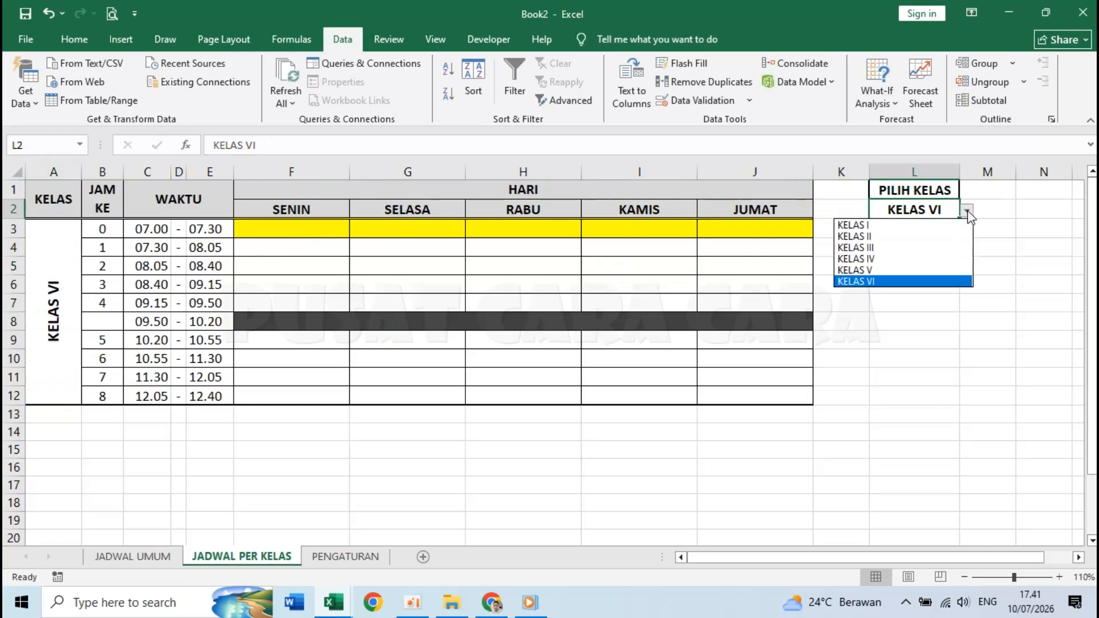
pyautogui.click(938, 224)
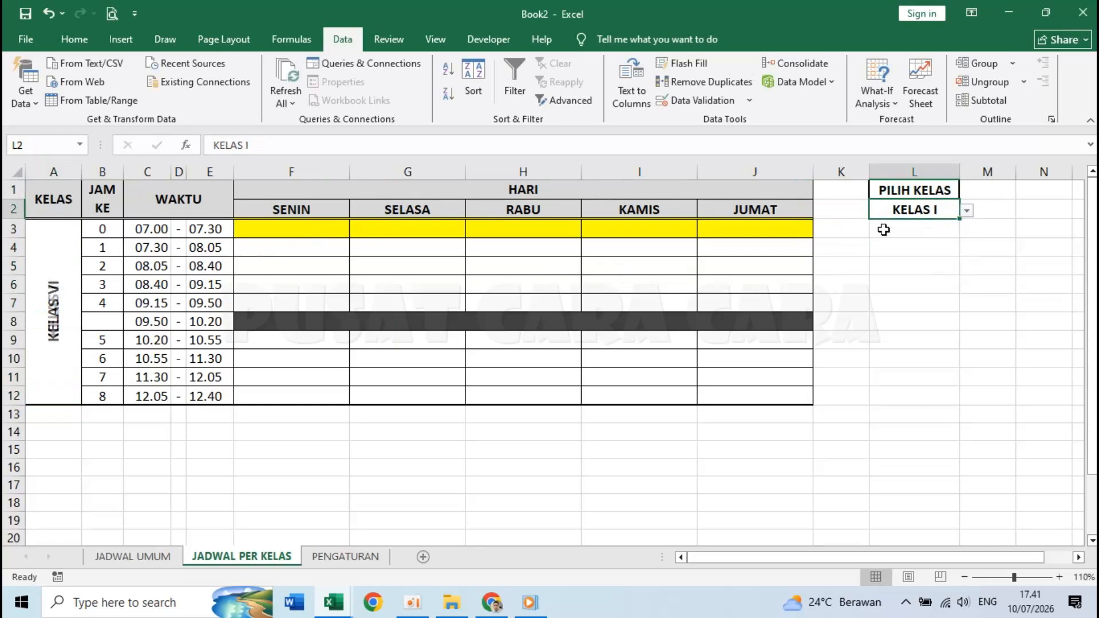
pyautogui.click(966, 211)
pyautogui.click(914, 248)
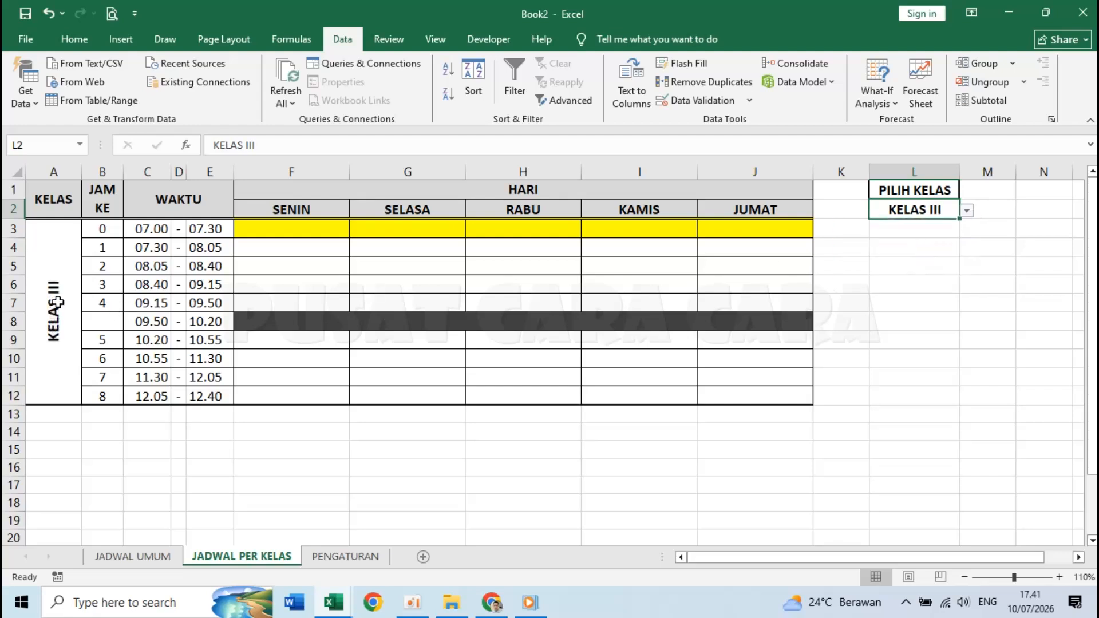
pyautogui.click(934, 252)
pyautogui.click(919, 191)
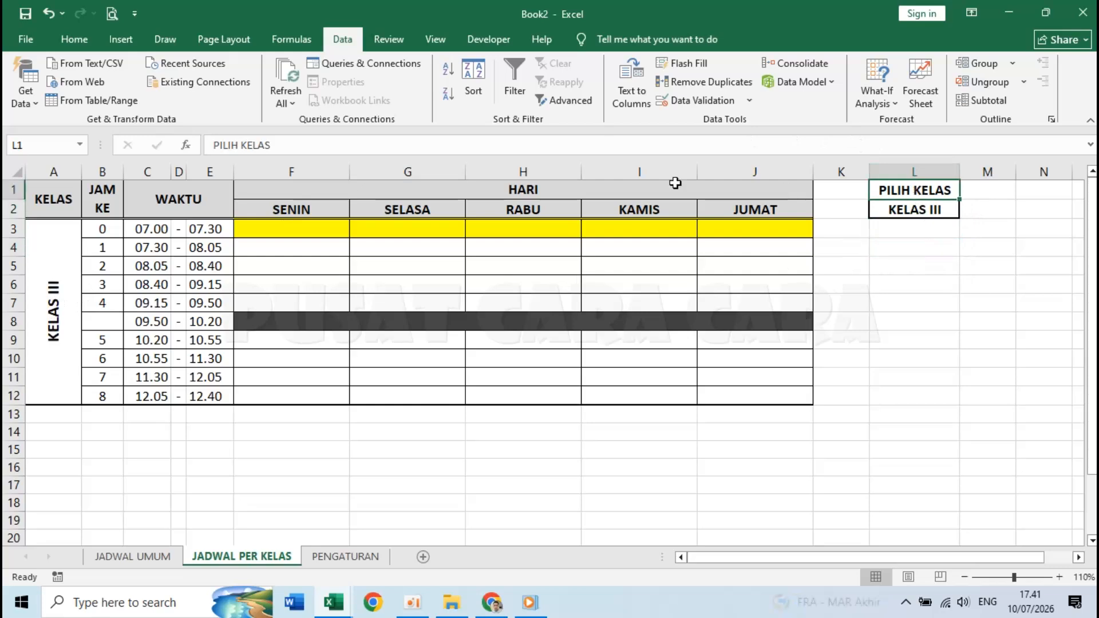
pyautogui.click(74, 40)
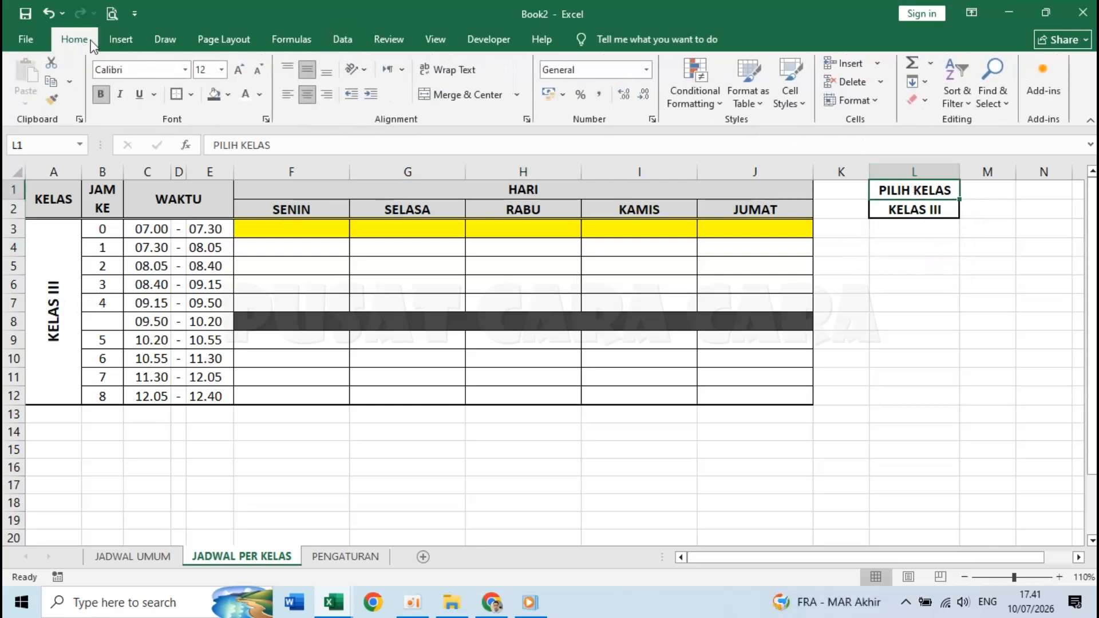
pyautogui.click(228, 95)
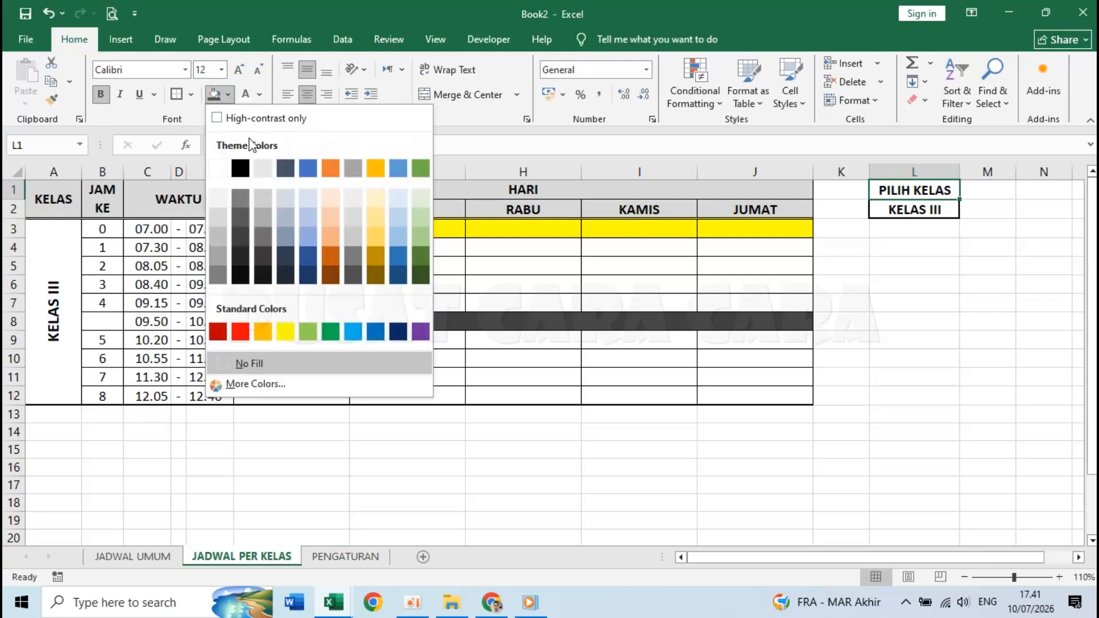
# - Give the PILIH KELAS heading a Black, Text 1, Lighter 35% fill and white font
pyautogui.click(243, 222)
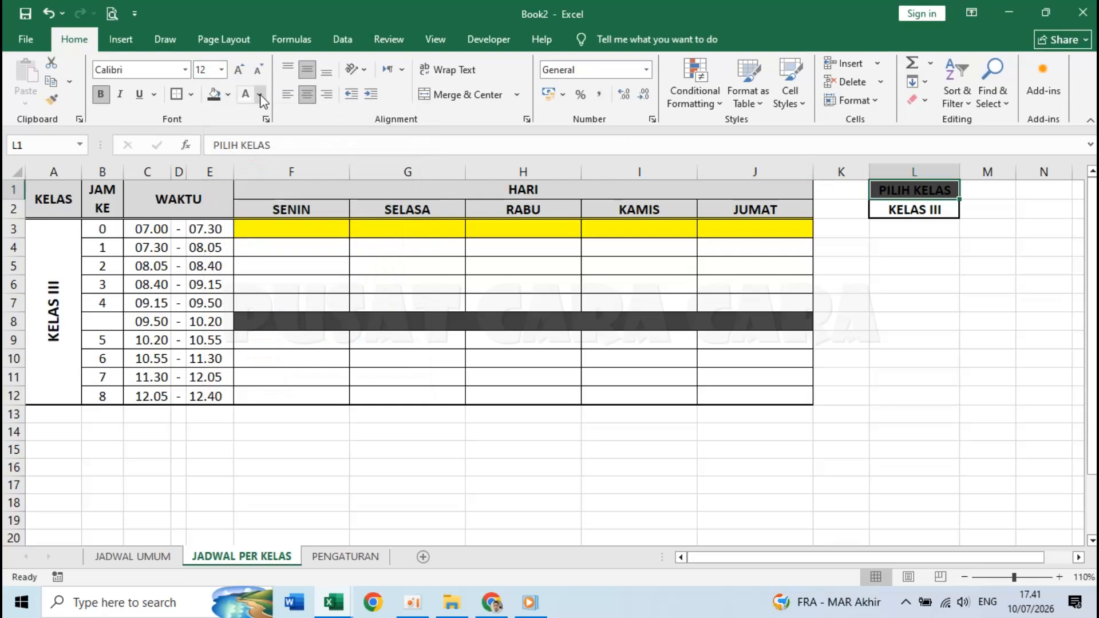
pyautogui.click(260, 95)
pyautogui.click(258, 189)
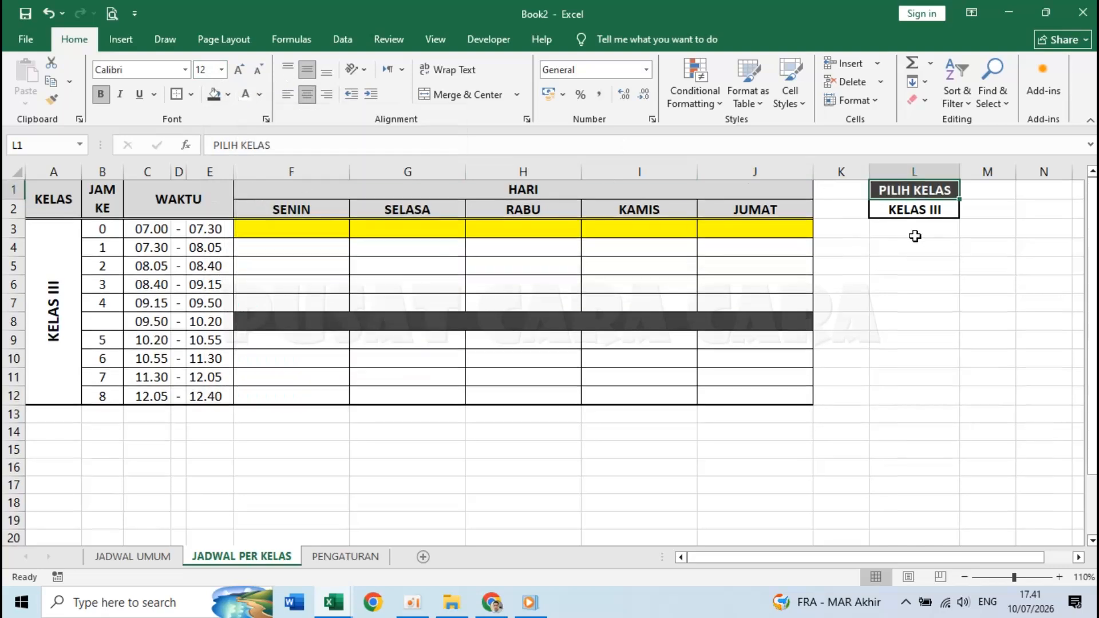
pyautogui.click(913, 232)
pyautogui.click(205, 249)
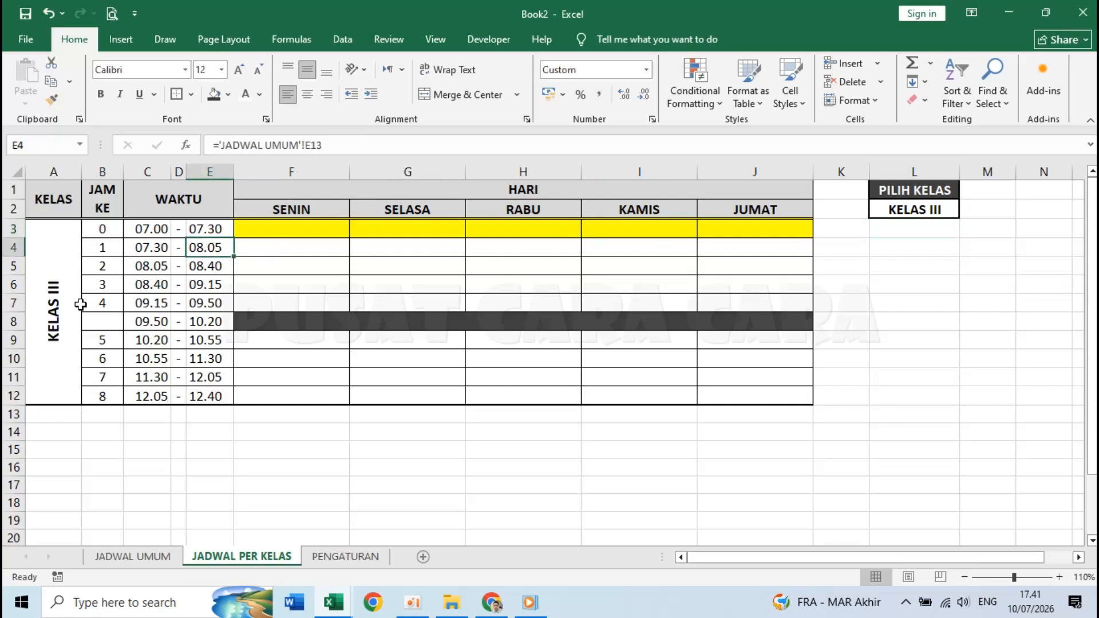
# - Set the L2 class choice back to KELAS I
pyautogui.click(919, 209)
pyautogui.click(966, 211)
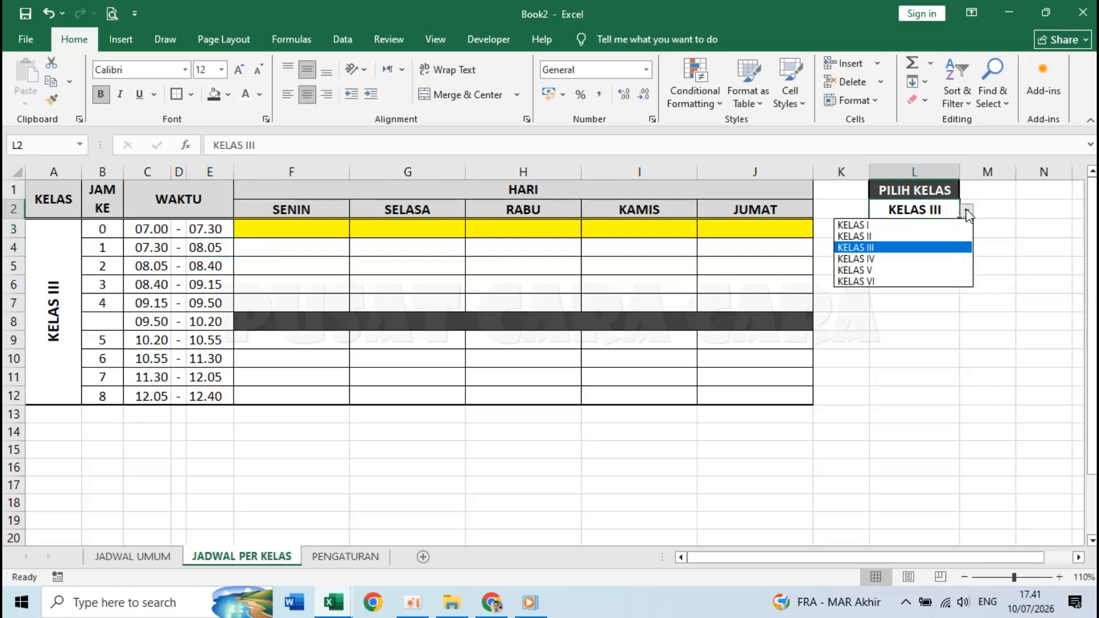
pyautogui.click(919, 227)
pyautogui.click(316, 244)
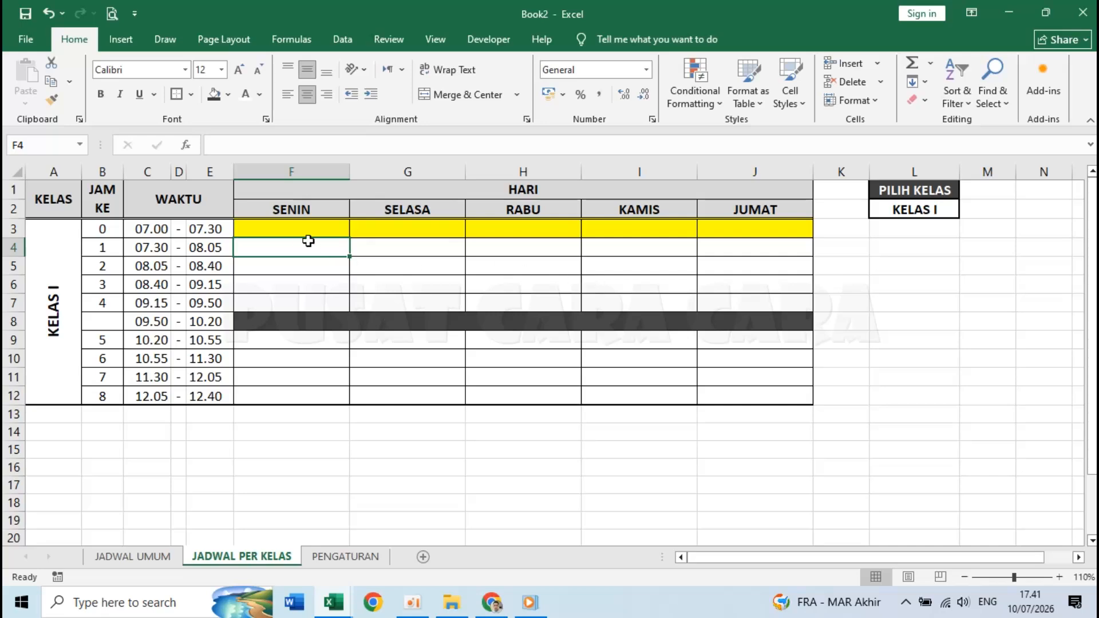
# - Link F3 to JADWAL UMUM cell G12 so it shows UPACARA
pyautogui.click(151, 558)
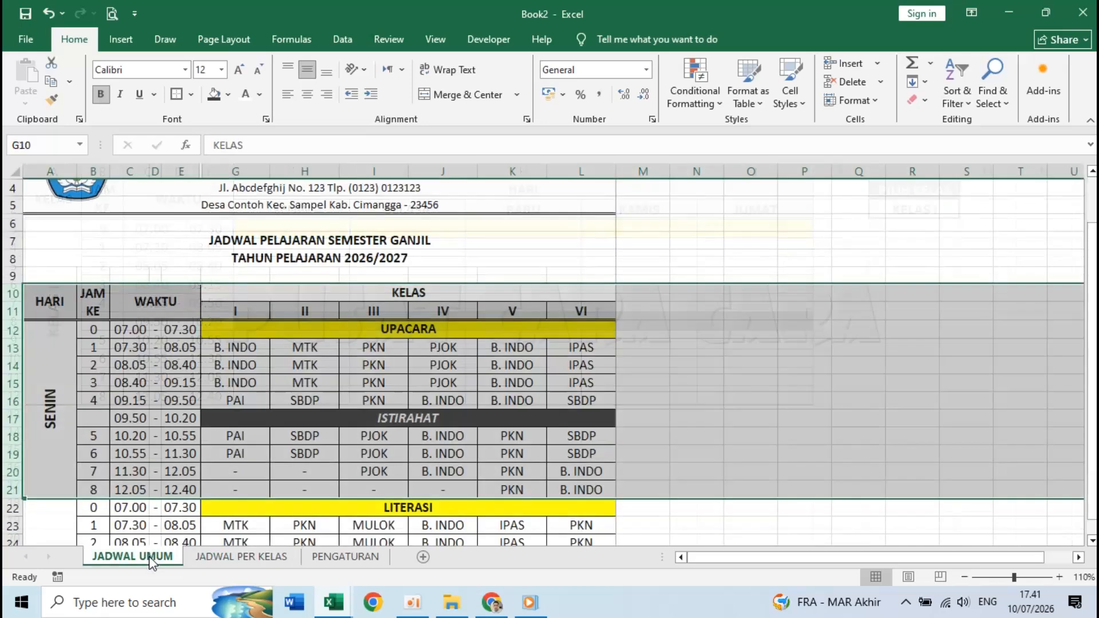
pyautogui.click(318, 384)
pyautogui.click(238, 562)
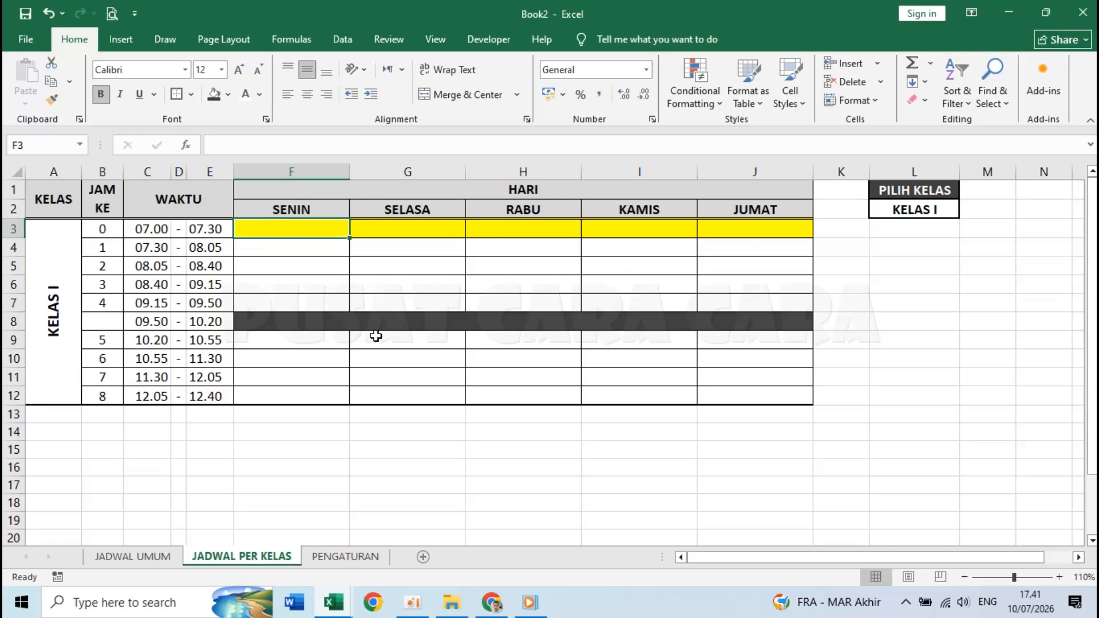
pyautogui.write('=')
pyautogui.click(134, 556)
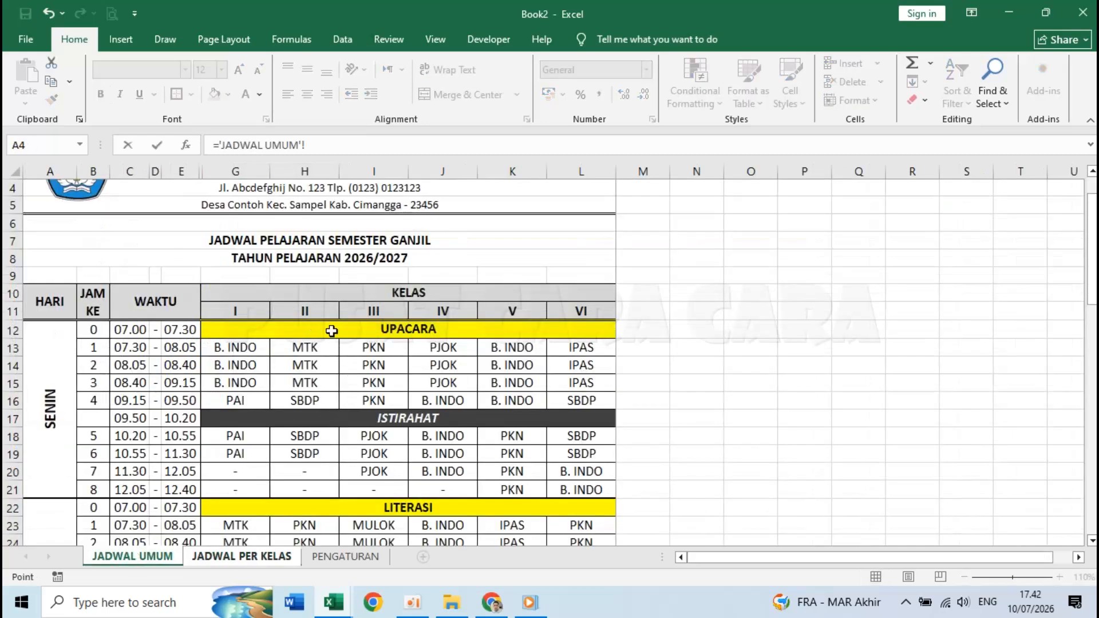
pyautogui.click(405, 331)
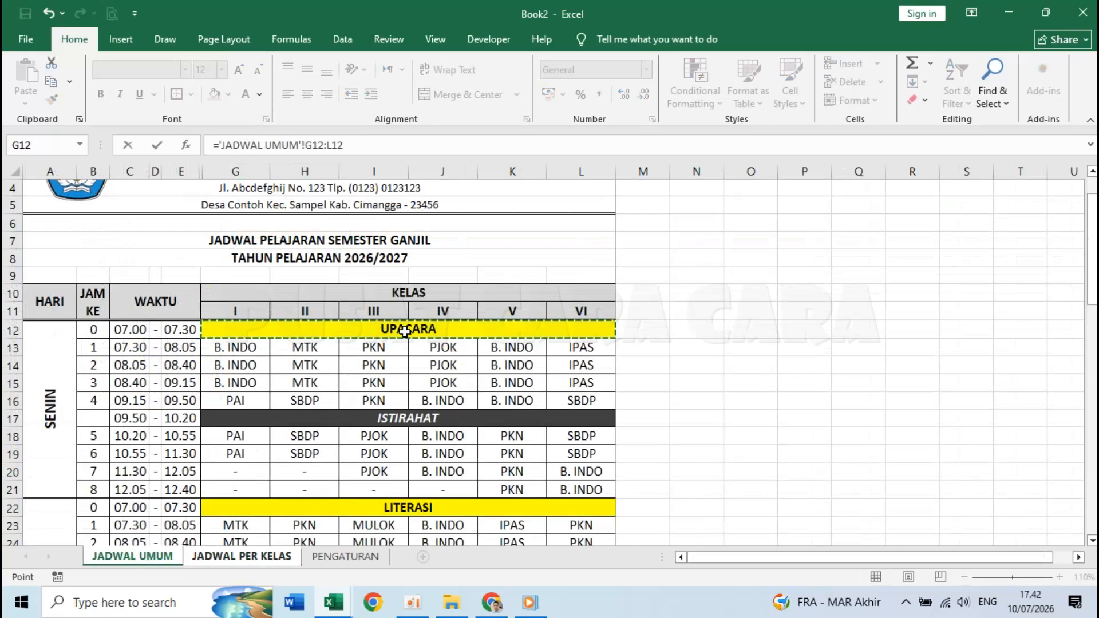
pyautogui.click(354, 143)
pyautogui.press('BackSpace')
pyautogui.press('BackSpace')
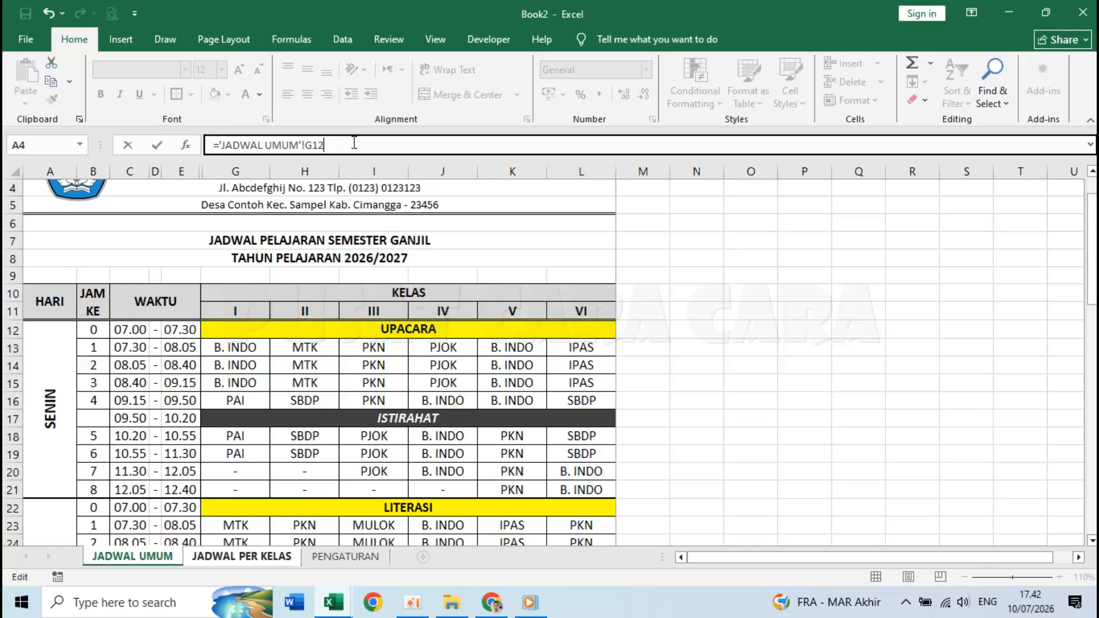
pyautogui.press('Return')
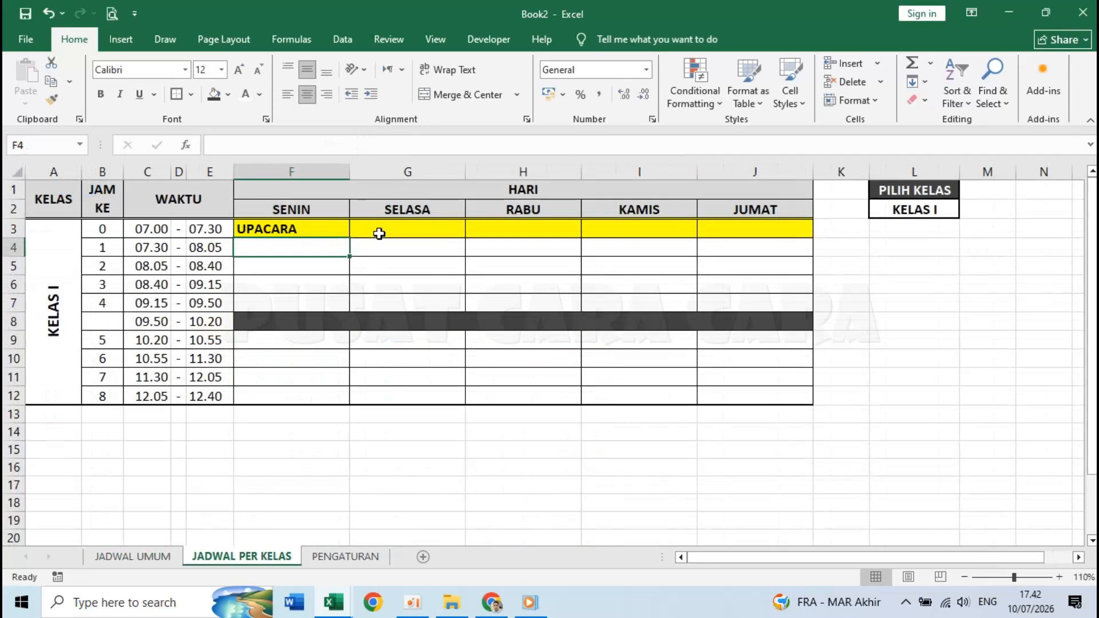
# - Link G3 to JADWAL UMUM cell G22 so it shows LITERASI
pyautogui.click(381, 230)
pyautogui.write('=')
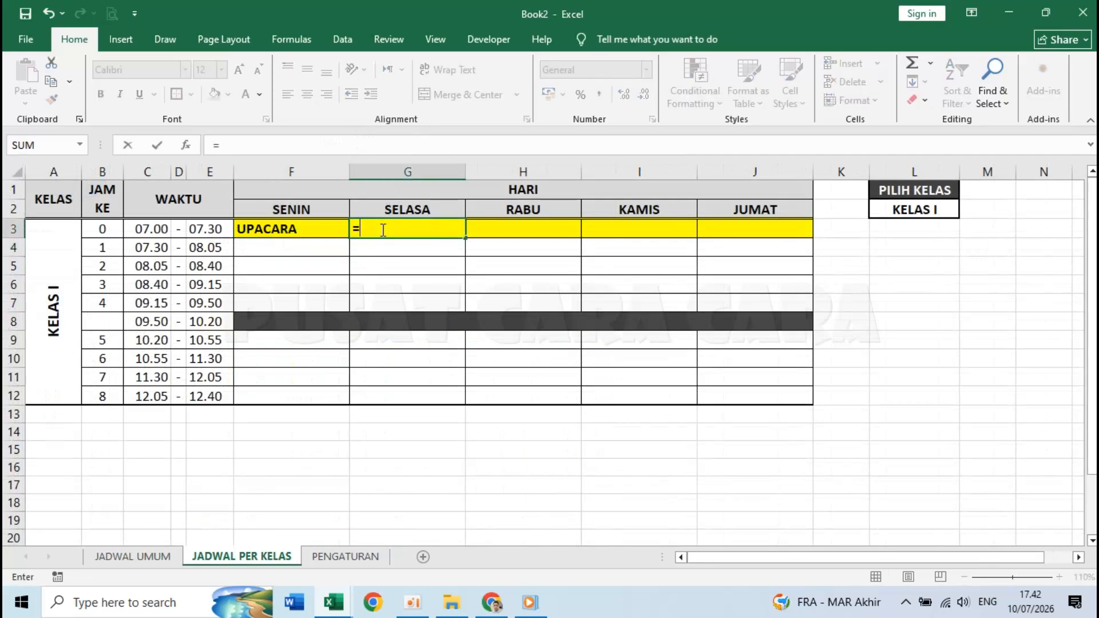
pyautogui.click(150, 563)
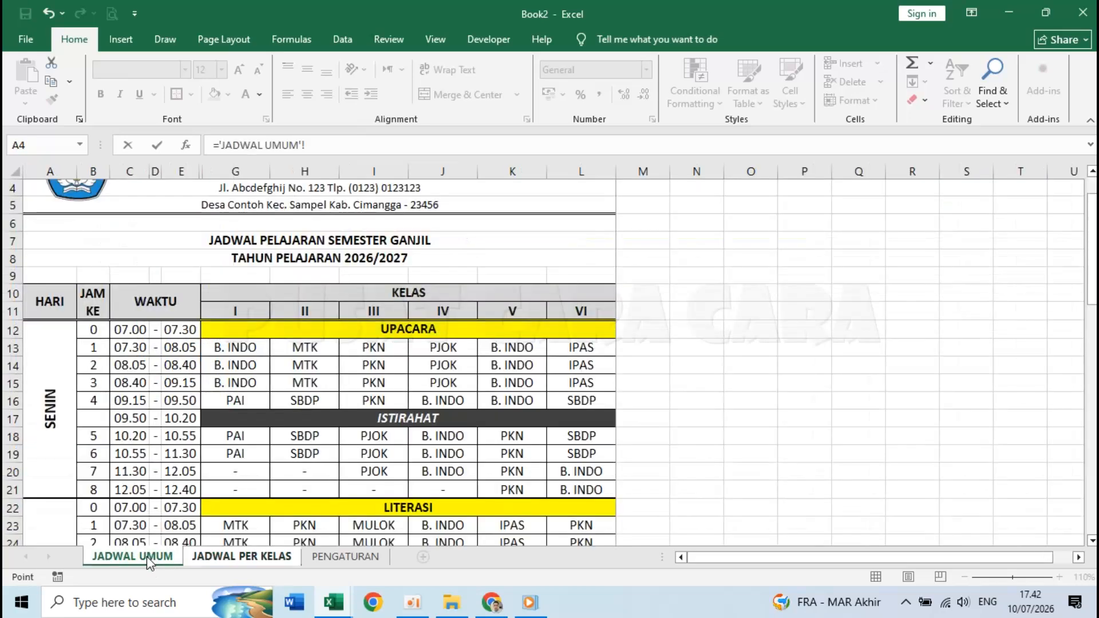
pyautogui.scroll(-5, 435, 463)
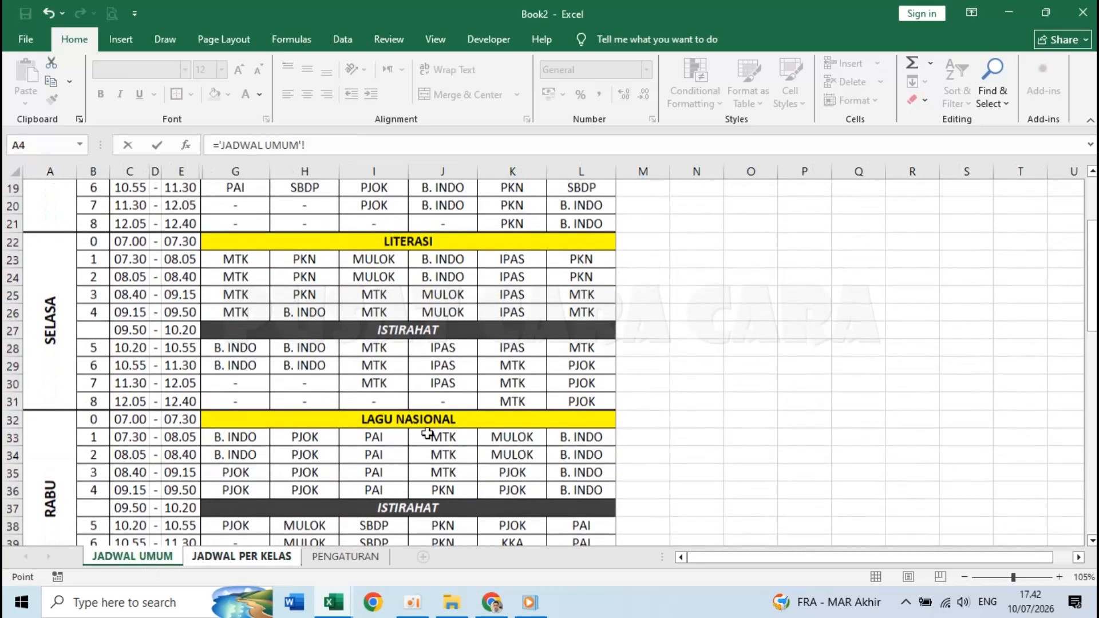
pyautogui.click(422, 248)
pyautogui.click(352, 142)
pyautogui.press('BackSpace')
pyautogui.press('BackSpace')
pyautogui.press('BackSpace')
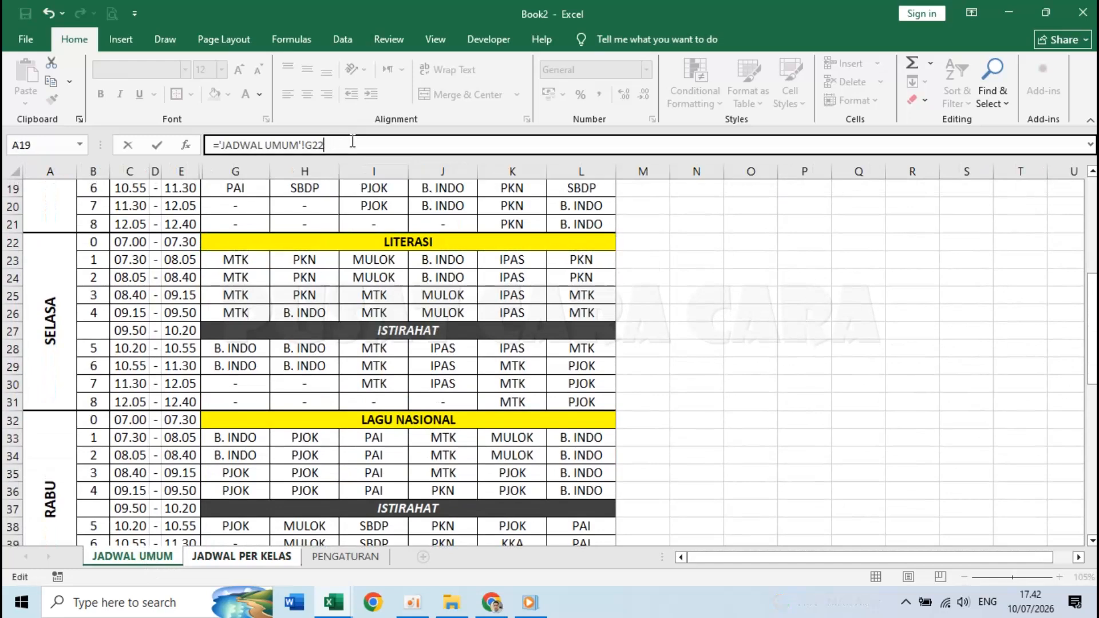
pyautogui.press('Return')
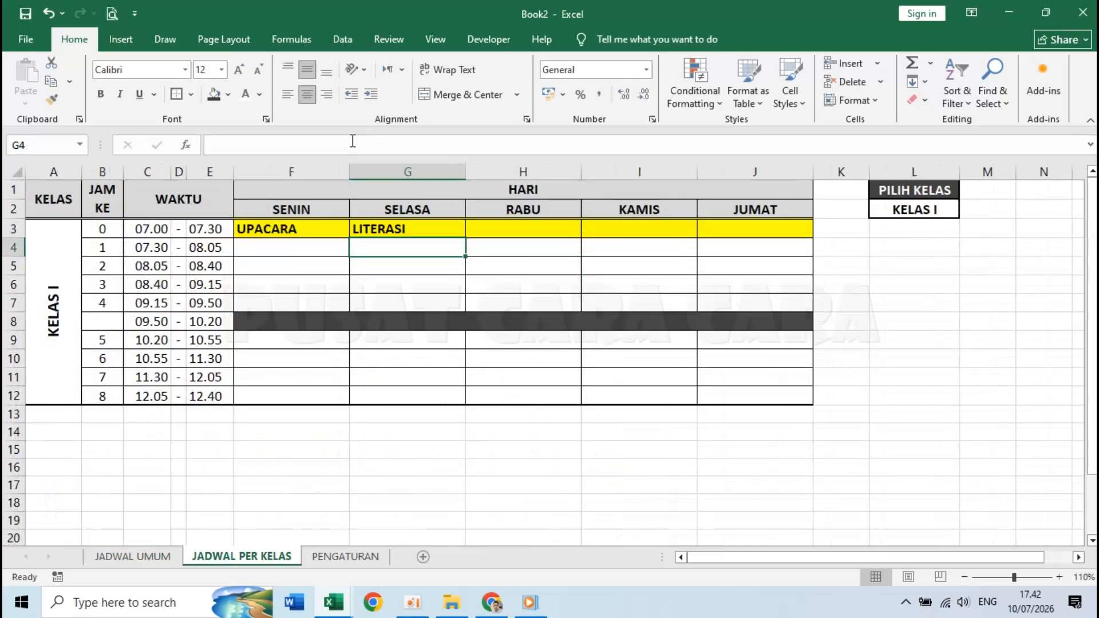
pyautogui.click(541, 235)
# - Link H3 to JADWAL UMUM cell G32 so it shows LAGU NASIONAL
pyautogui.write('=')
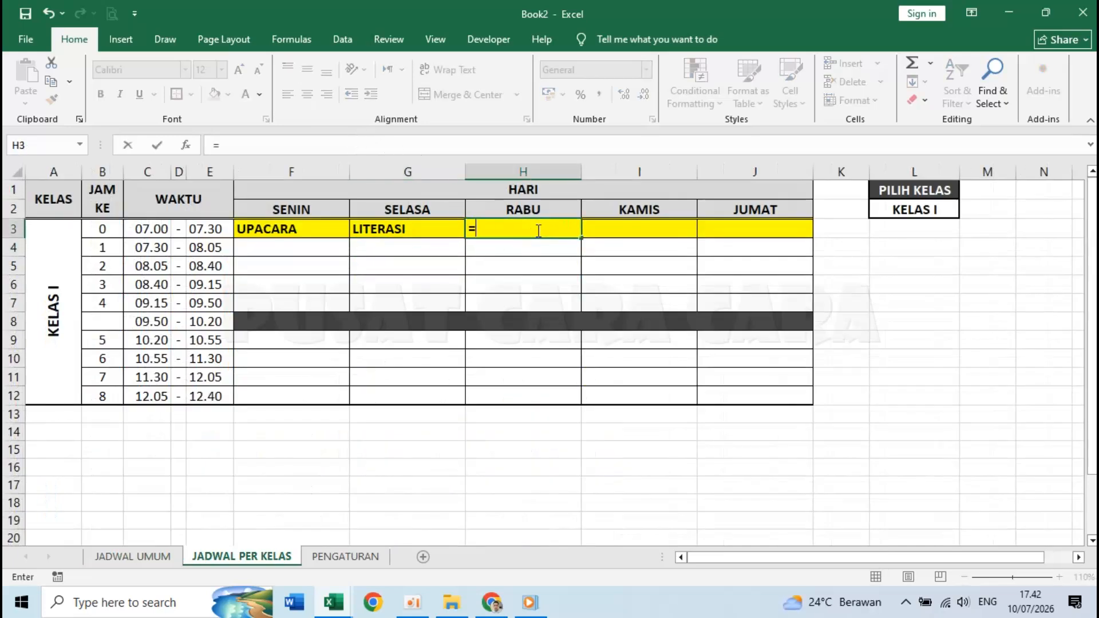
pyautogui.click(160, 556)
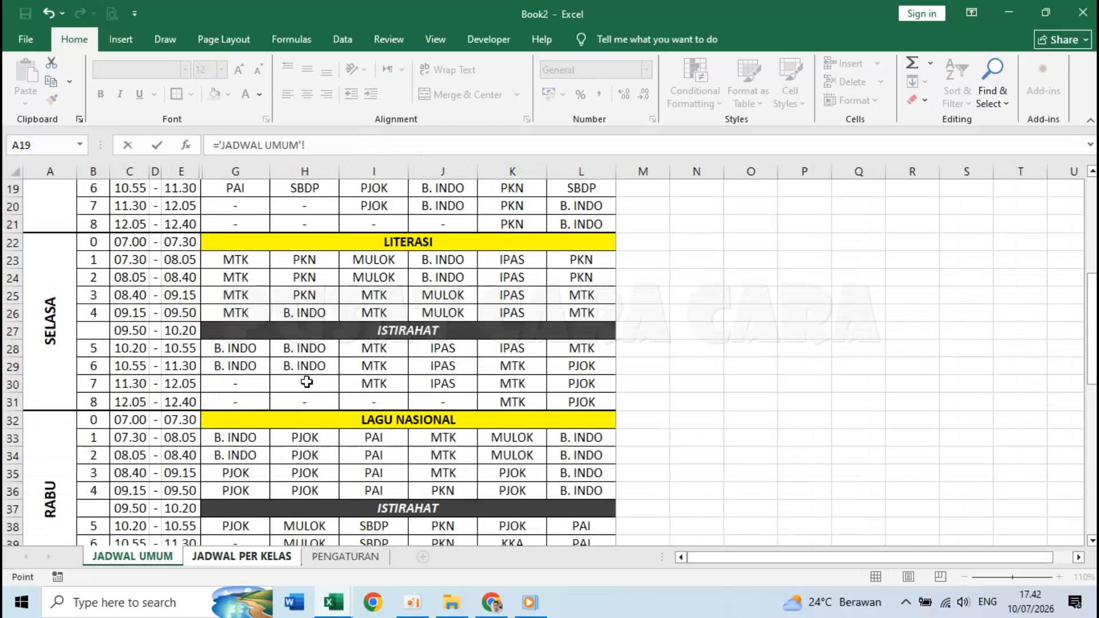
pyautogui.click(404, 417)
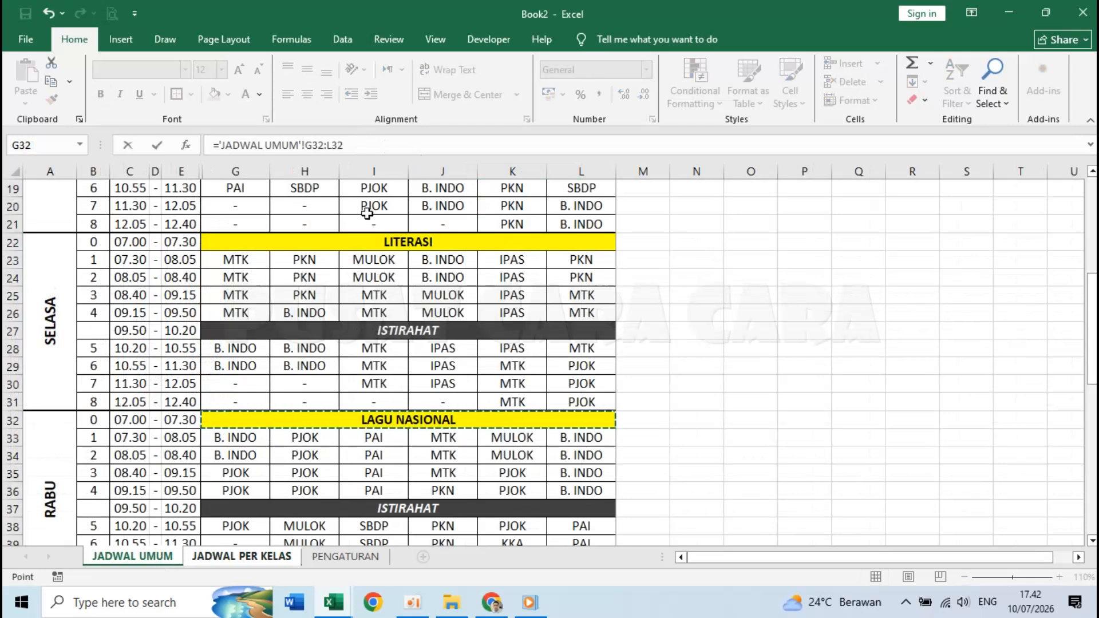
pyautogui.click(350, 145)
pyautogui.press('BackSpace')
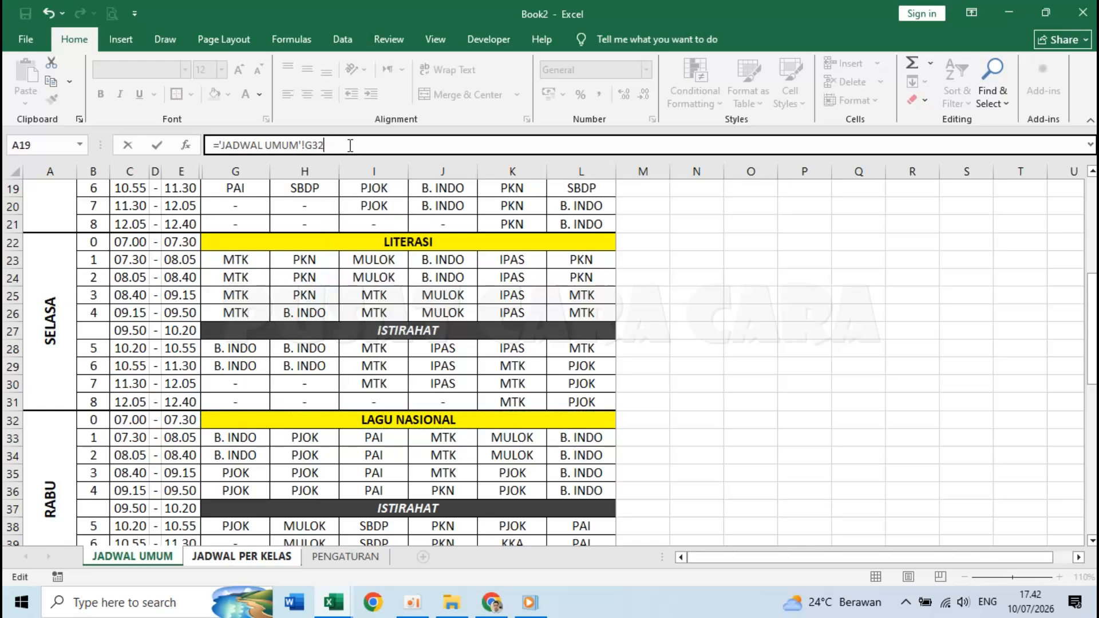
pyautogui.press('Return')
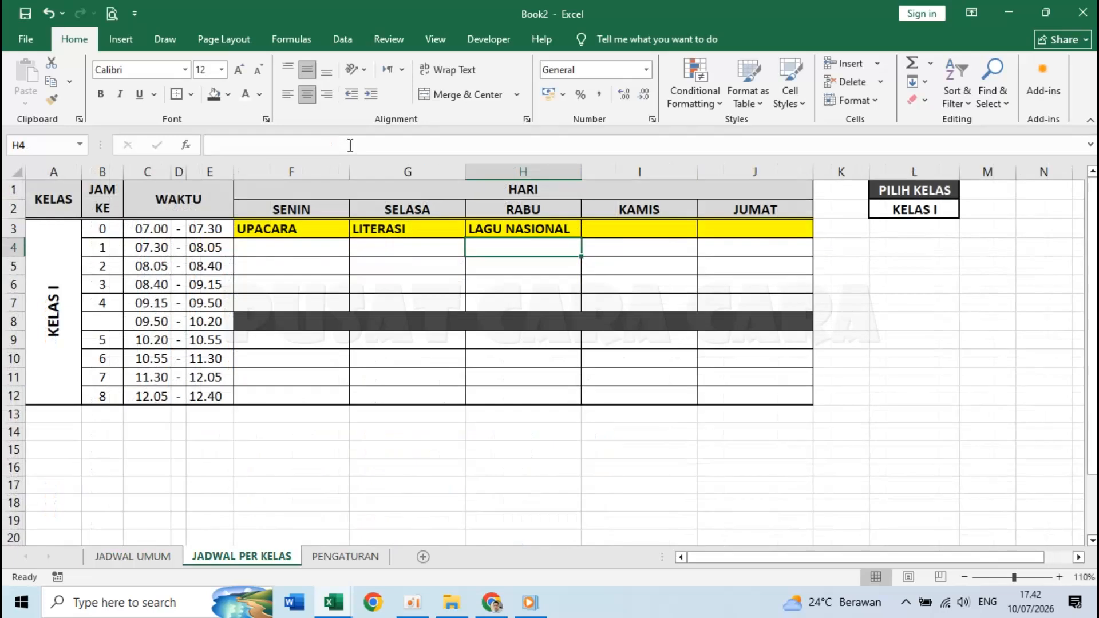
# - Link I3 to JADWAL UMUM cell G42 so it shows SENAM PAGI
pyautogui.click(633, 227)
pyautogui.write('=')
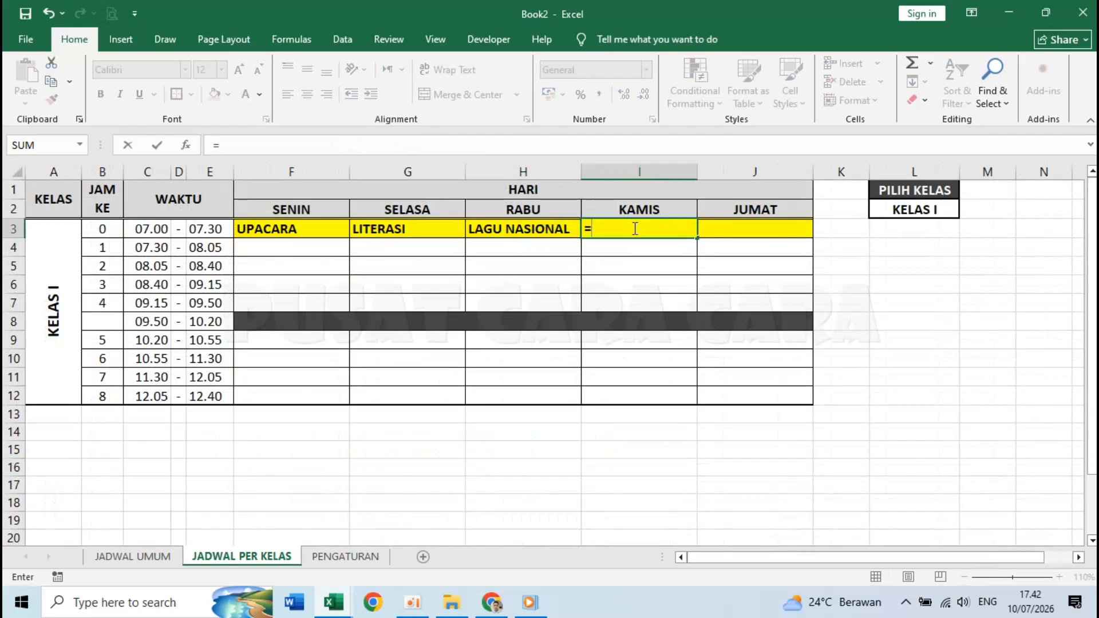
pyautogui.click(163, 564)
pyautogui.scroll(-6, 361, 381)
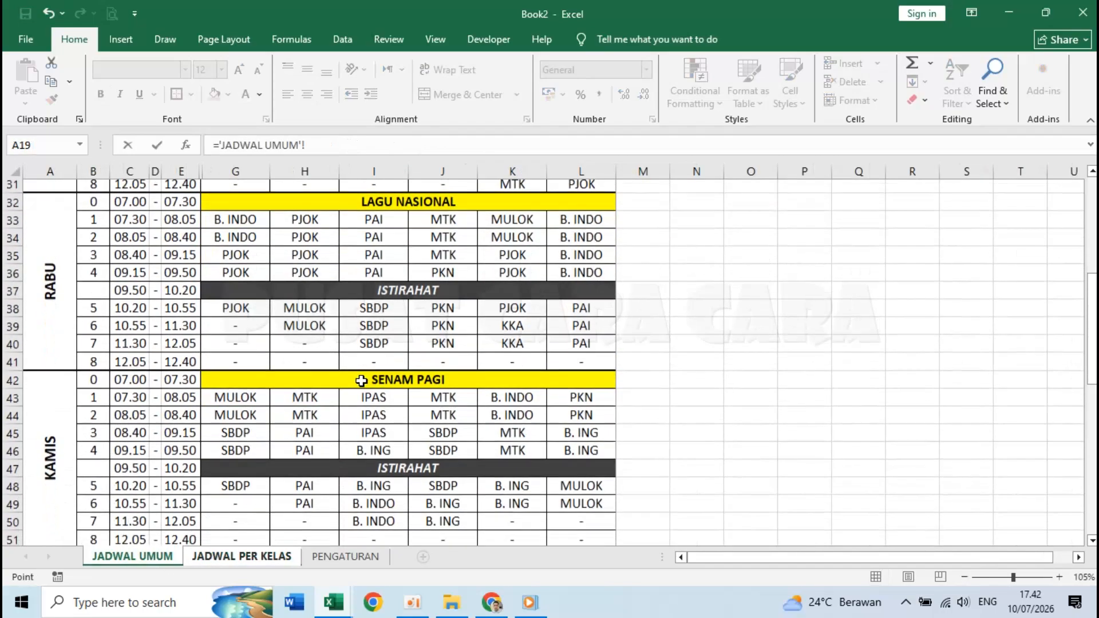
pyautogui.click(396, 229)
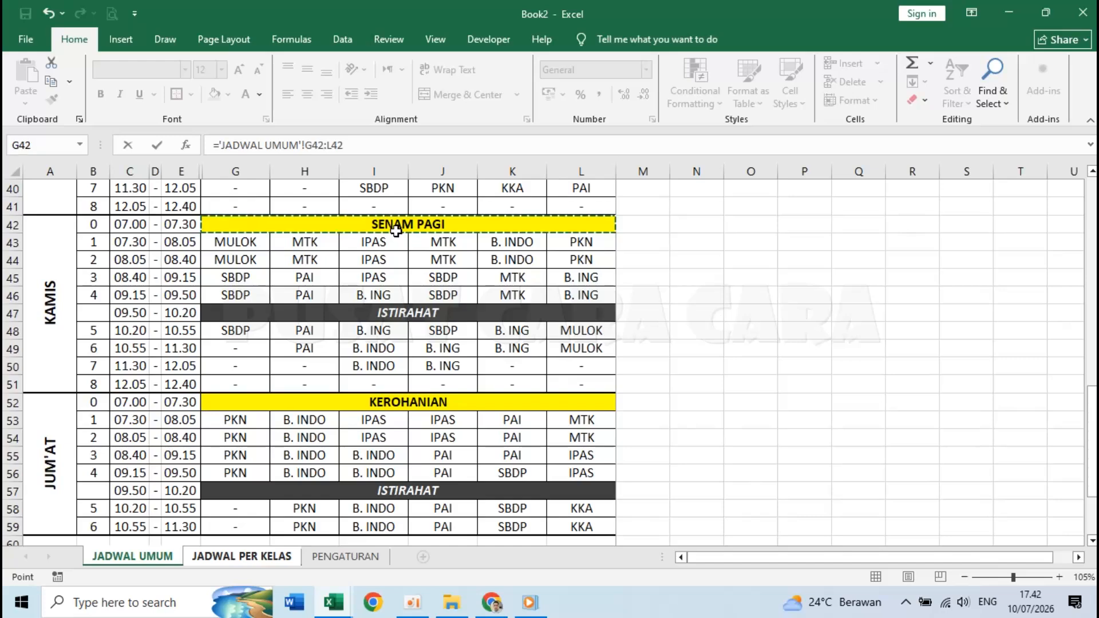
pyautogui.click(371, 146)
pyautogui.press('BackSpace')
pyautogui.press('BackSpace')
pyautogui.press('BackSpace')
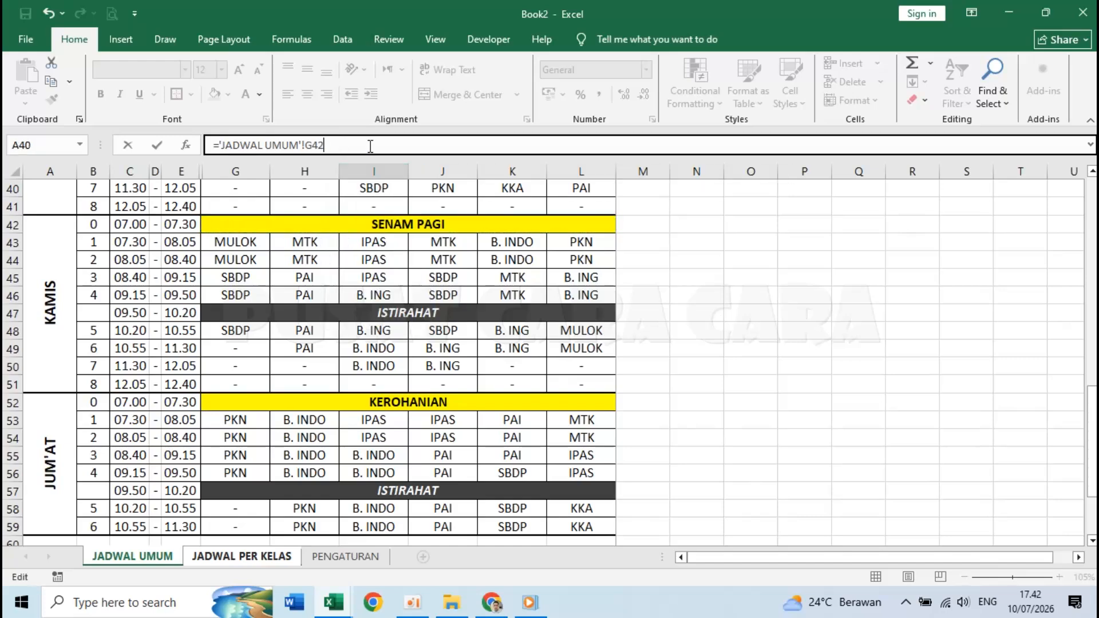
pyautogui.press('Return')
# - Link J3 to JADWAL UMUM cell G52 so it shows KEROHANIAN
pyautogui.click(758, 231)
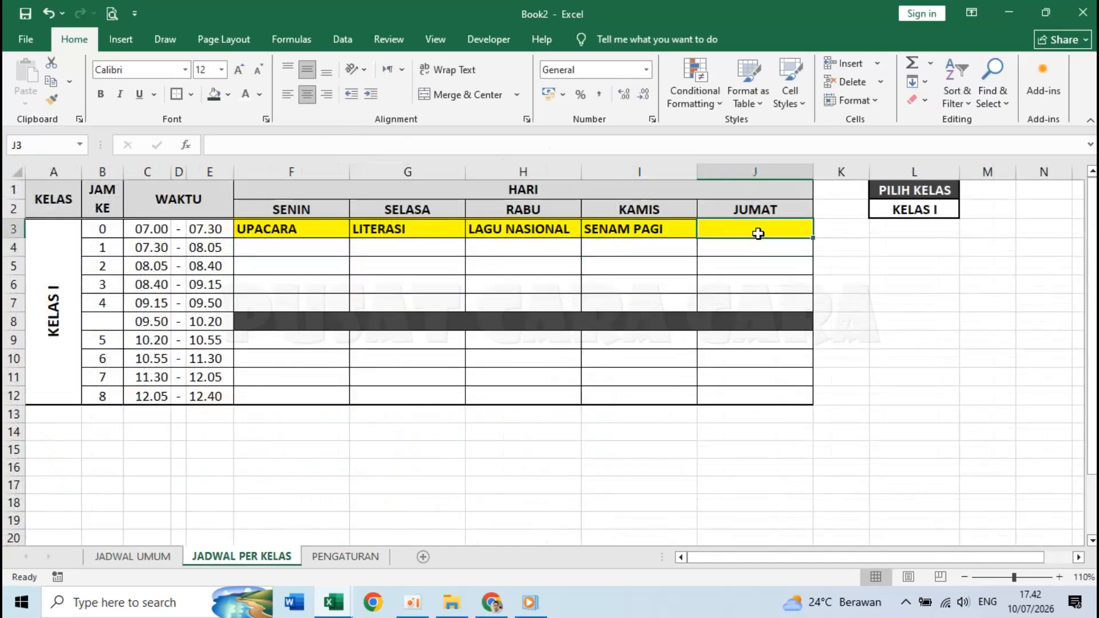
pyautogui.write('=')
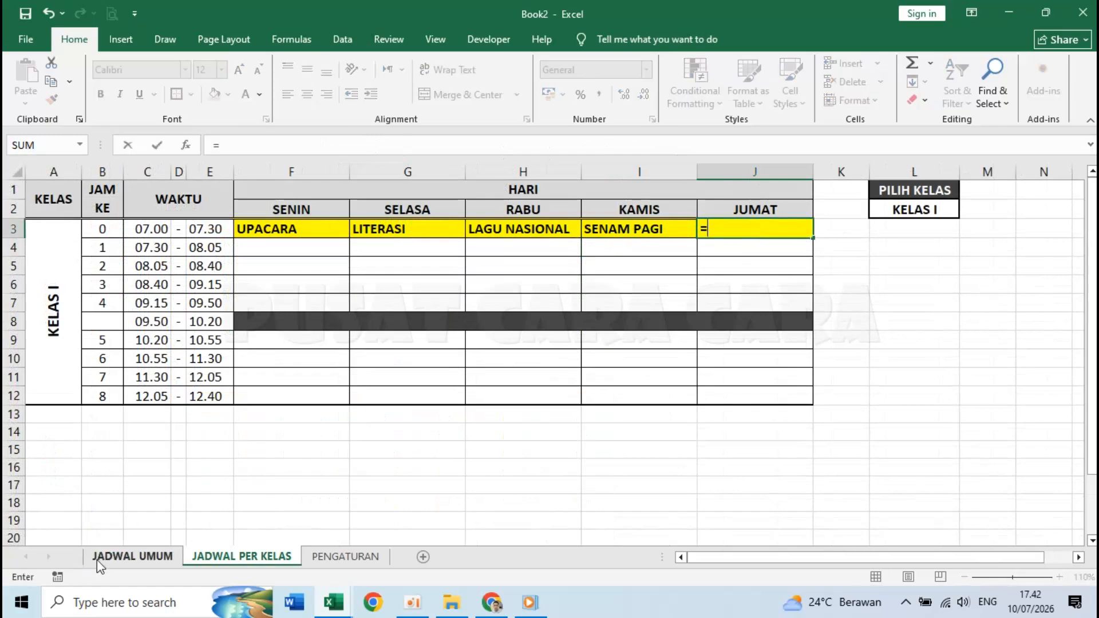
pyautogui.click(101, 566)
pyautogui.click(400, 400)
pyautogui.click(358, 145)
pyautogui.press('BackSpace')
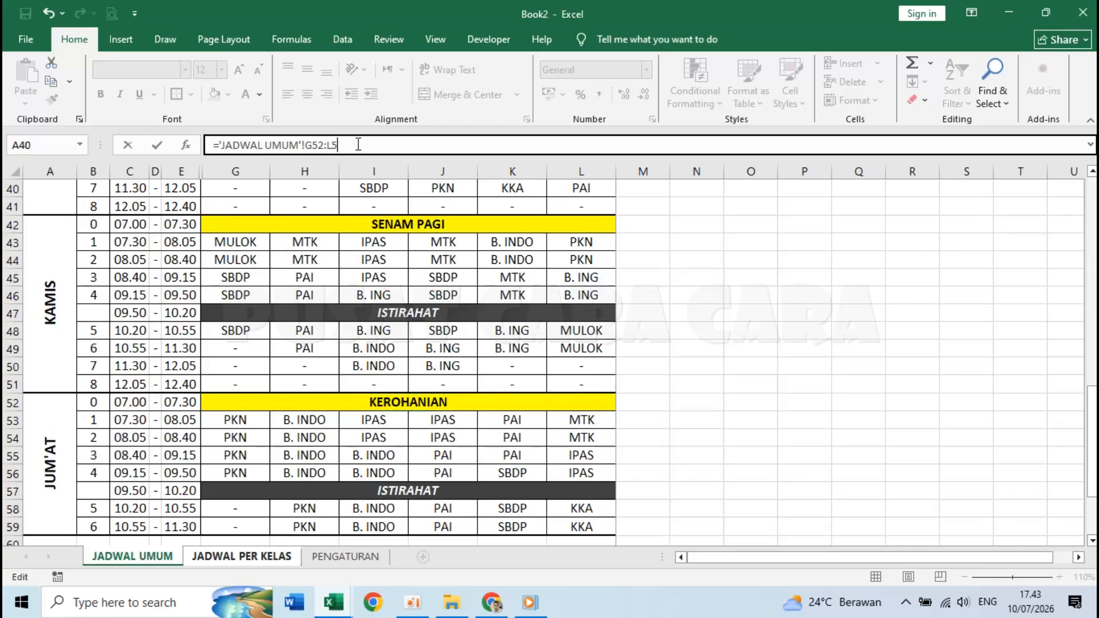
pyautogui.press('Return')
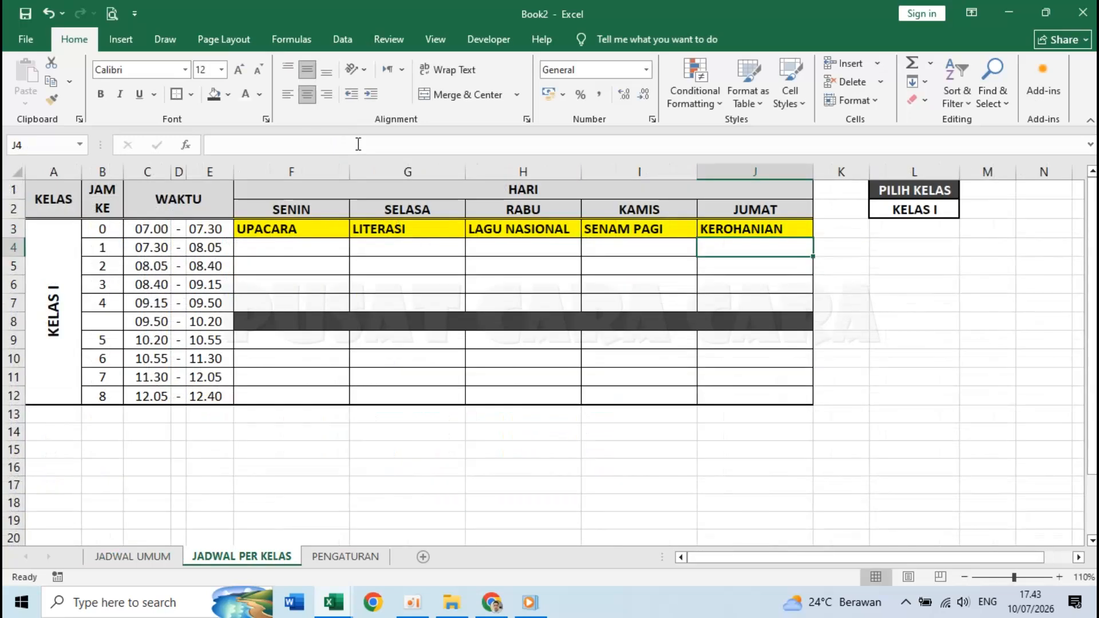
pyautogui.click(331, 230)
# - Centre the activity names in F3:J3
pyautogui.moveTo(331, 230); pyautogui.dragTo(729, 229)
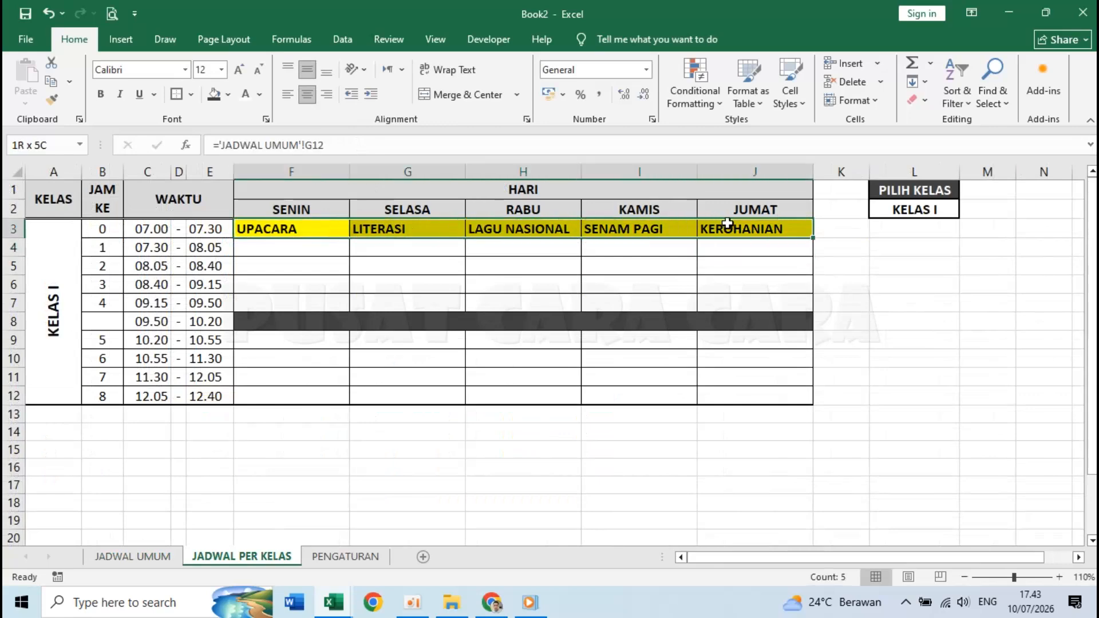
pyautogui.click(307, 95)
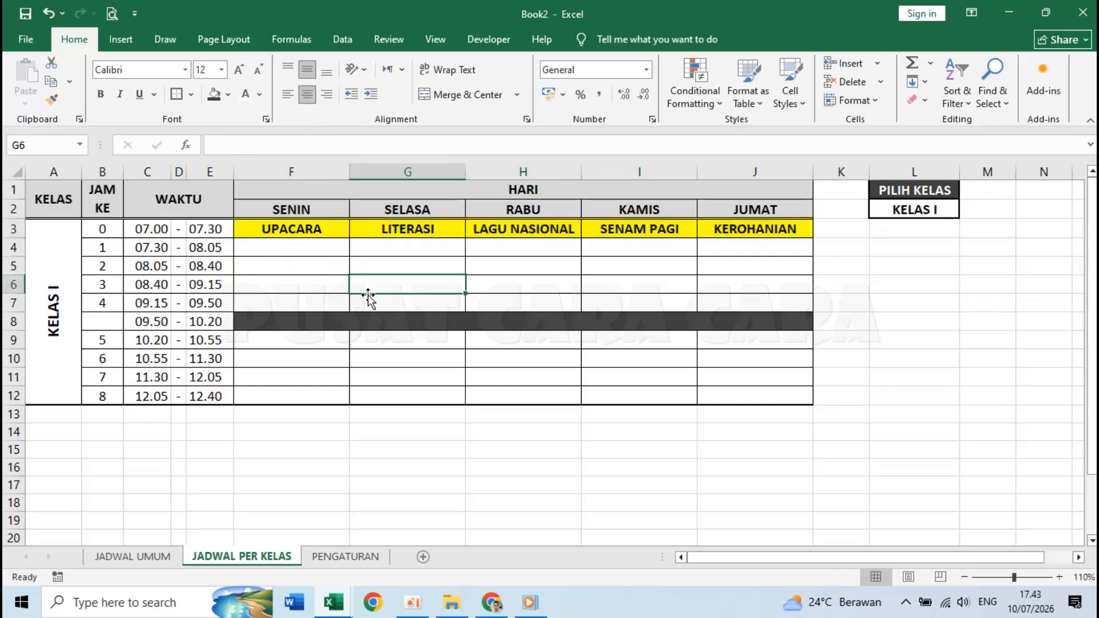
pyautogui.click(368, 323)
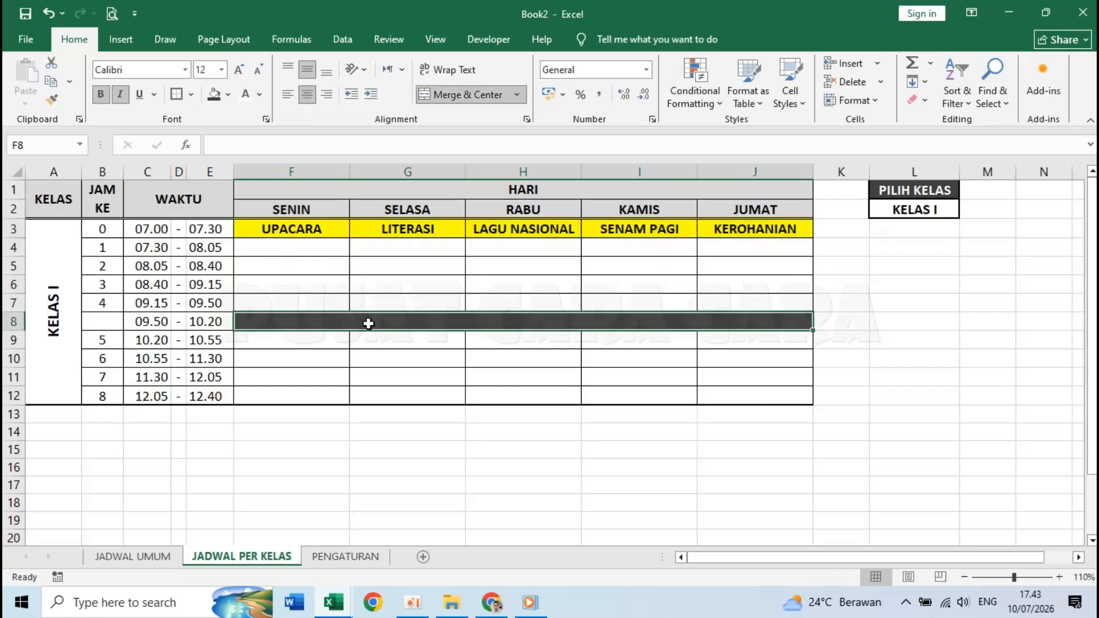
pyautogui.write('IS')
pyautogui.press('Escape')
# - Link the merged break row F8 to JADWAL UMUM cell G17, showing ISTIRAHAT
pyautogui.write('=')
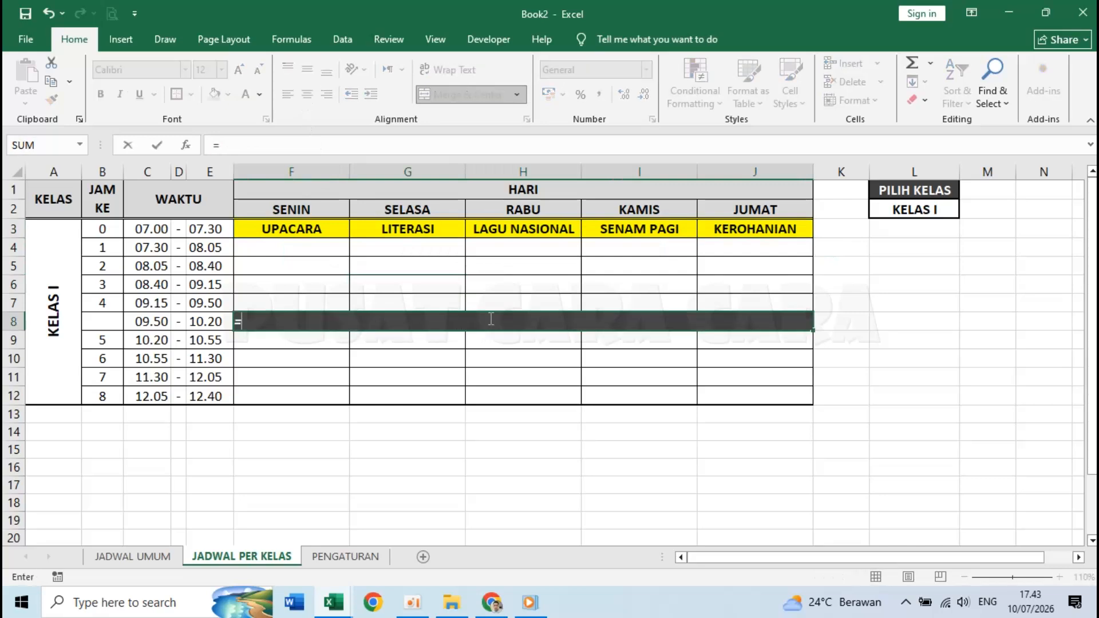
pyautogui.click(146, 556)
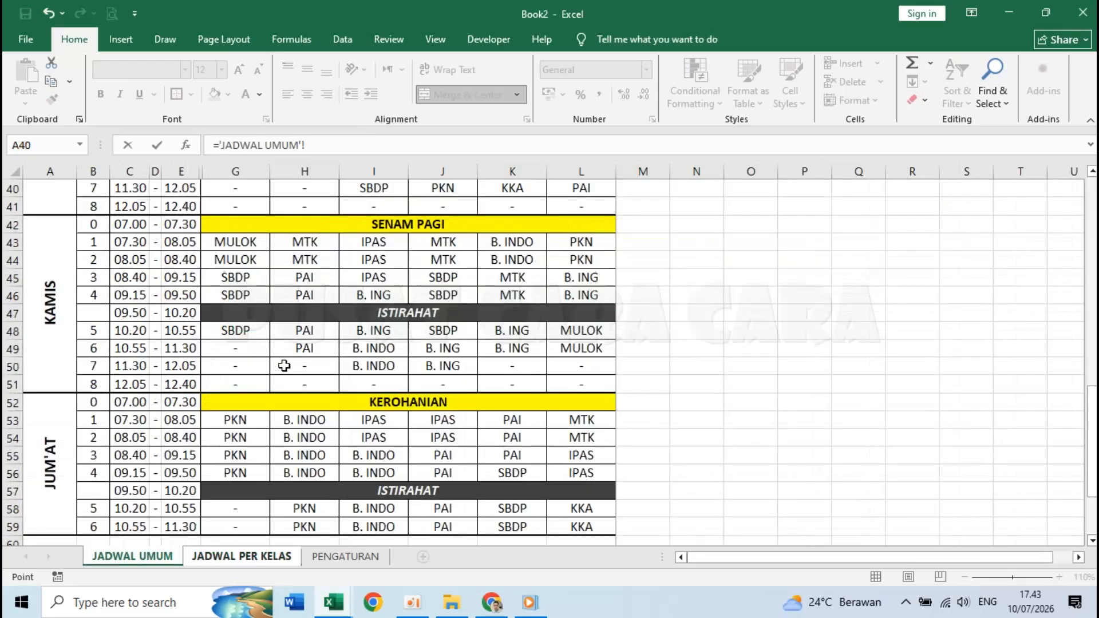
pyautogui.scroll(13, 366, 311)
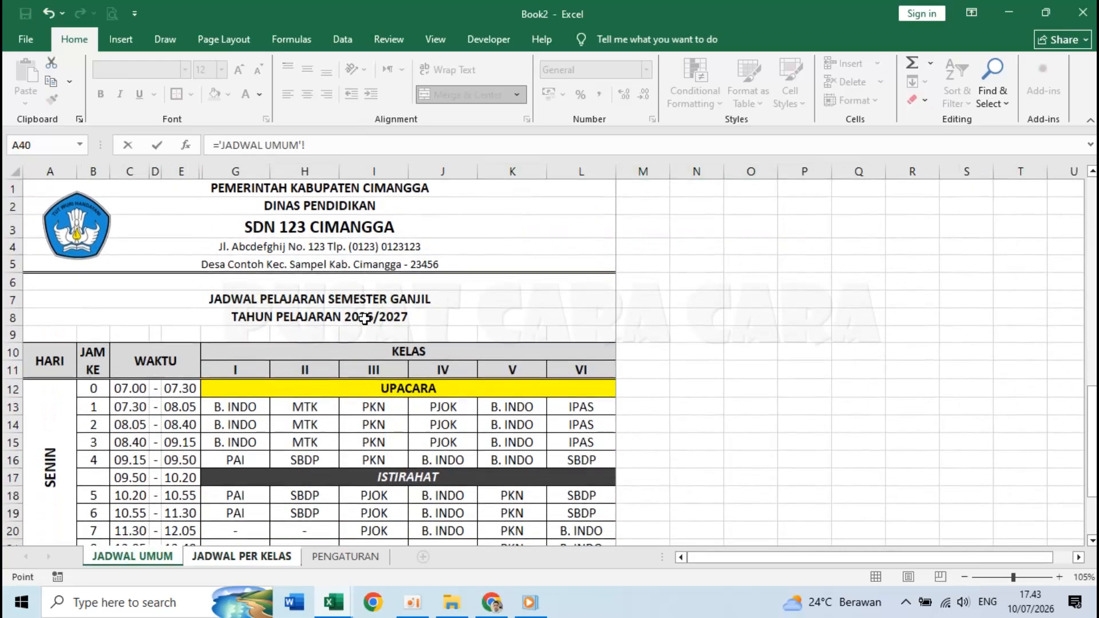
pyautogui.click(384, 480)
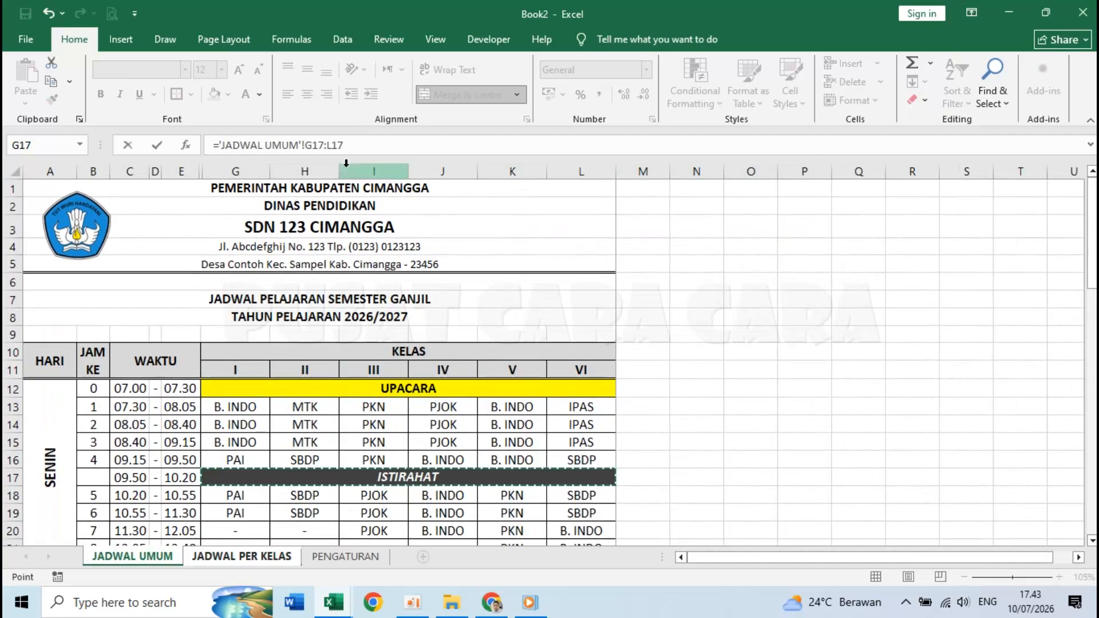
pyautogui.click(361, 144)
pyautogui.press('BackSpace')
pyautogui.press('BackSpace')
pyautogui.press('BackSpace')
pyautogui.press('BackSpace')
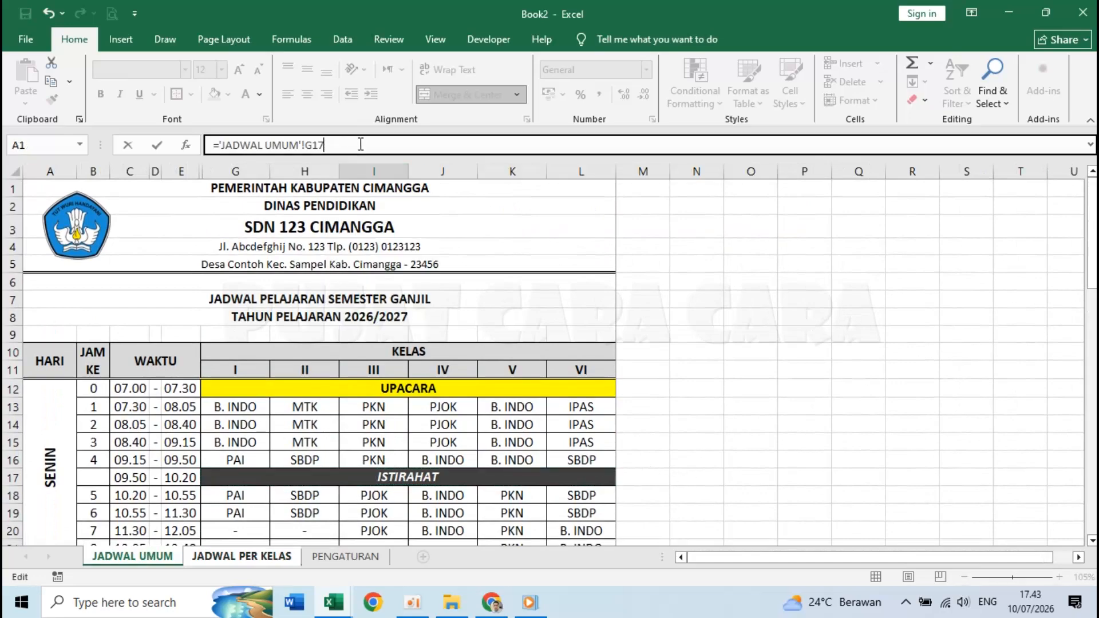
pyautogui.press('Return')
pyautogui.click(293, 251)
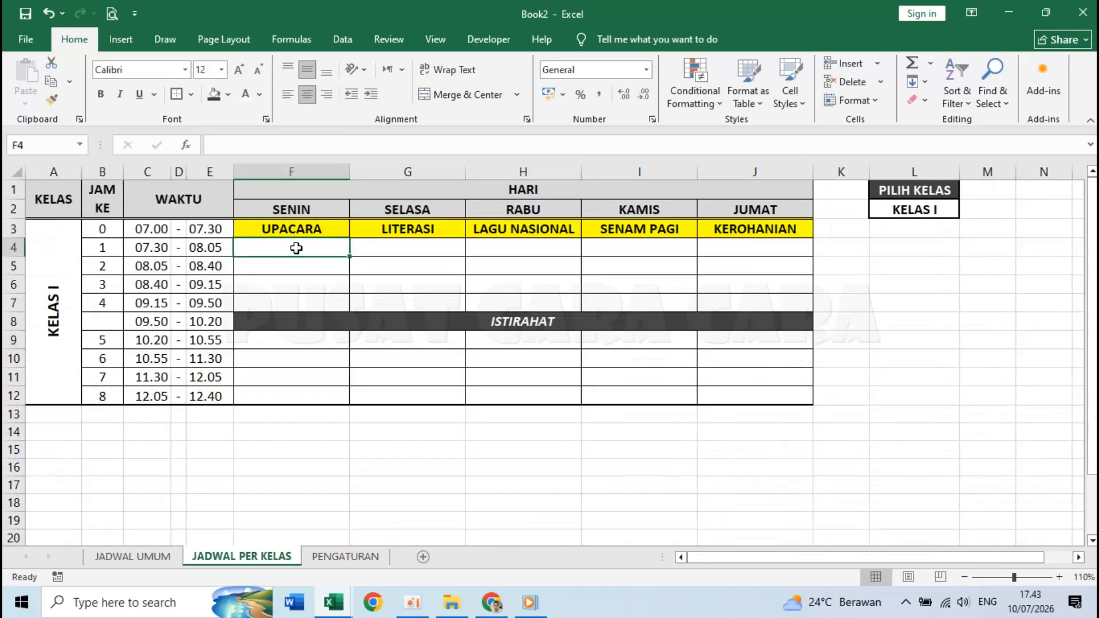
# - Set PILIH KELAS in L2 on JADWAL PER KELAS to KELAS II
pyautogui.moveTo(300, 249); pyautogui.dragTo(686, 276)
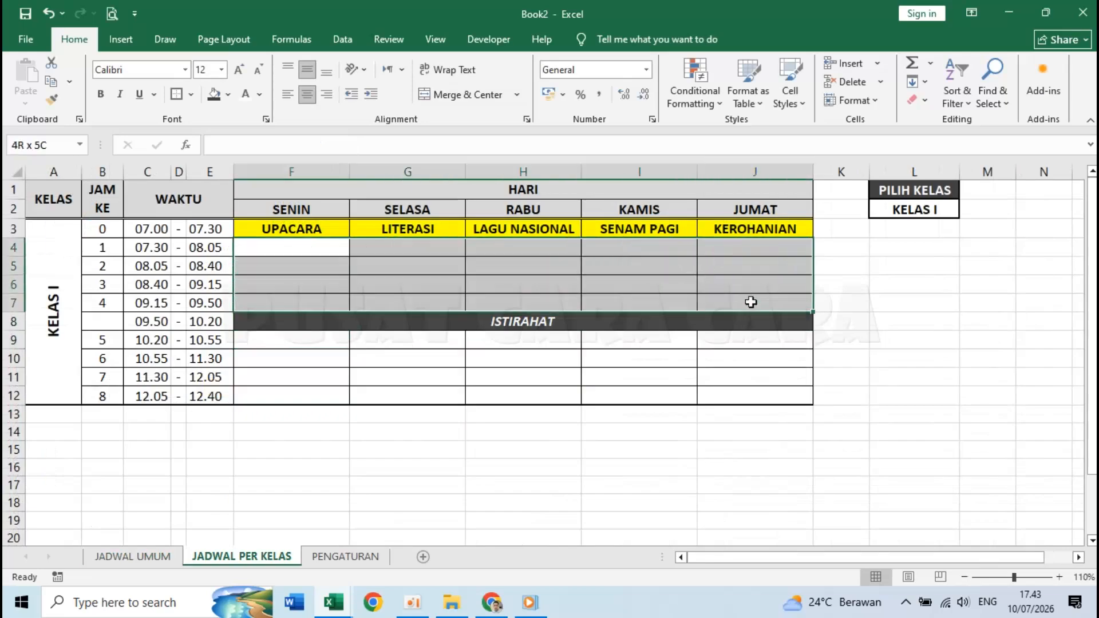
pyautogui.moveTo(285, 341); pyautogui.dragTo(719, 395)
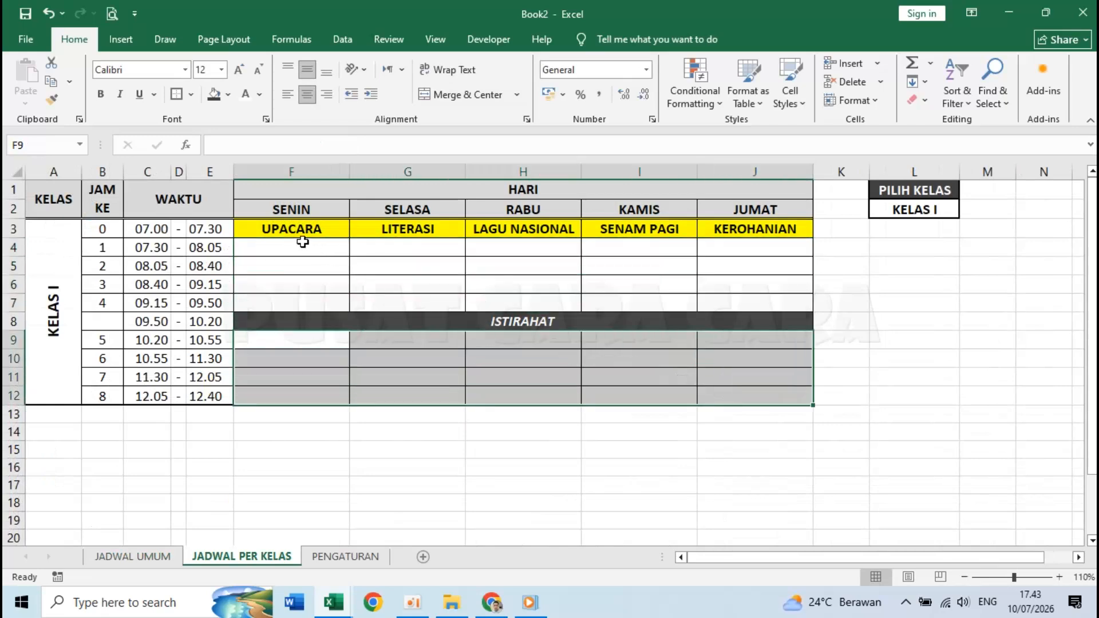
pyautogui.click(302, 243)
pyautogui.click(947, 213)
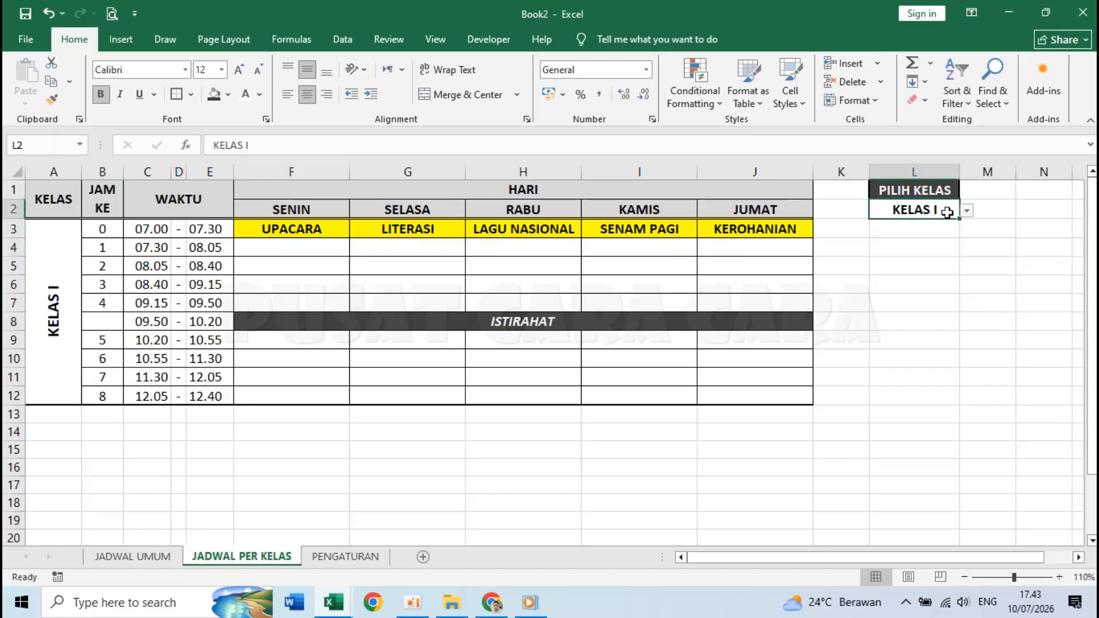
pyautogui.click(966, 213)
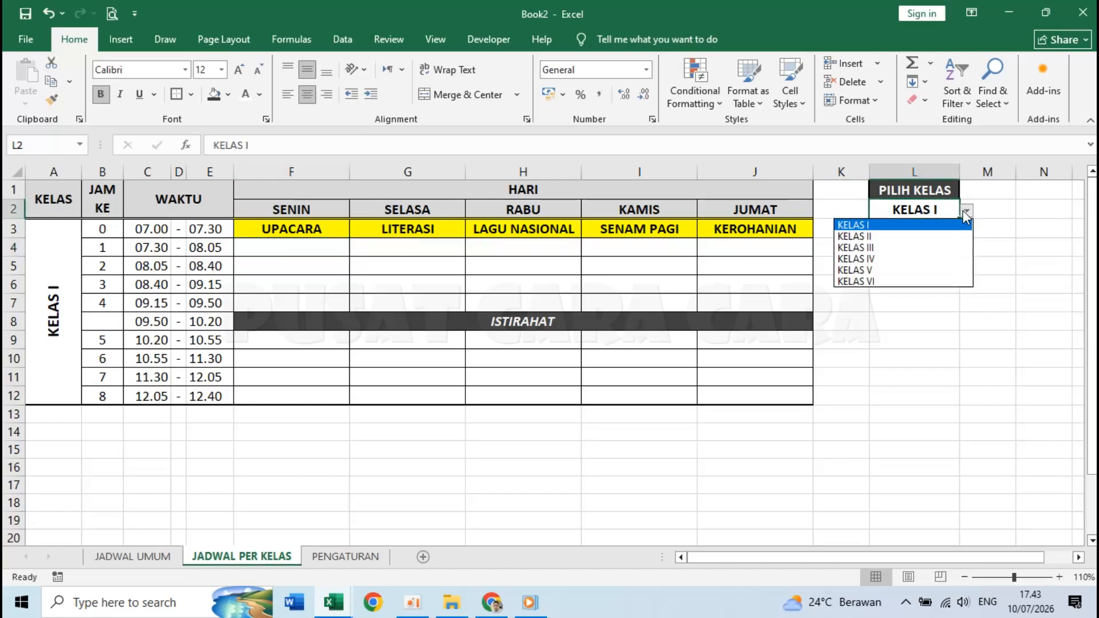
pyautogui.click(926, 237)
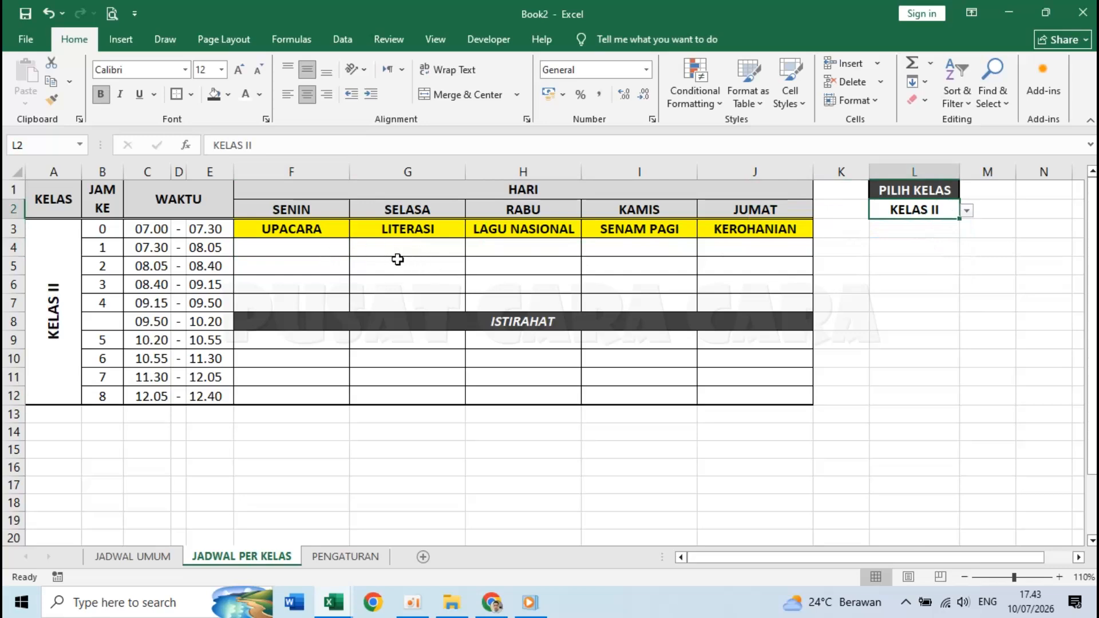
pyautogui.click(314, 248)
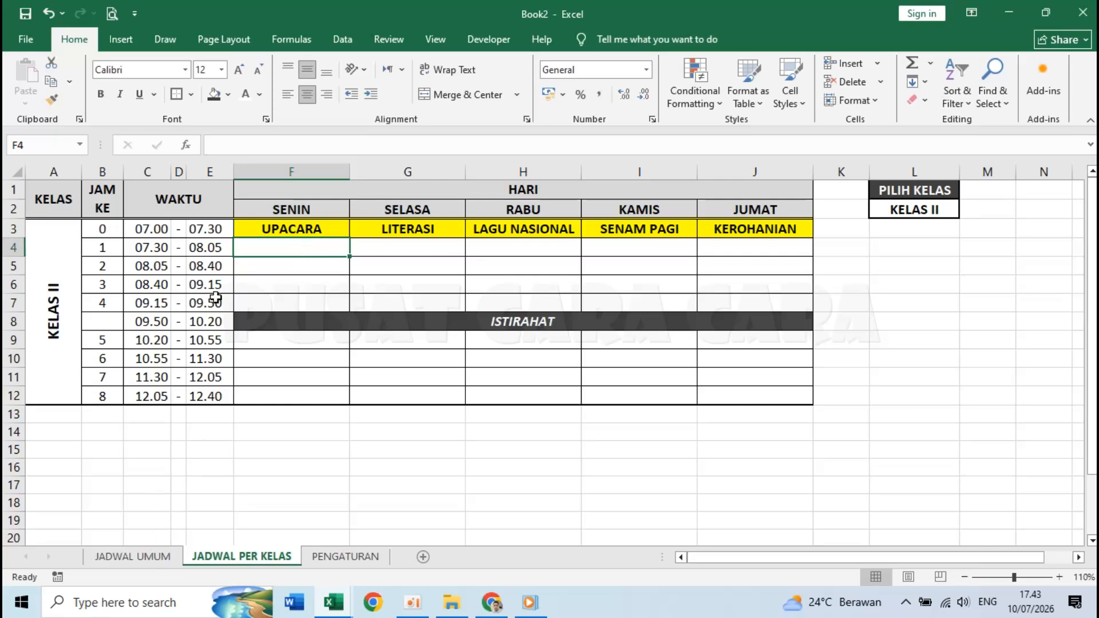
# - Compare the JADWAL UMUM timetable with the selected class and lesson 1's formula
pyautogui.click(138, 558)
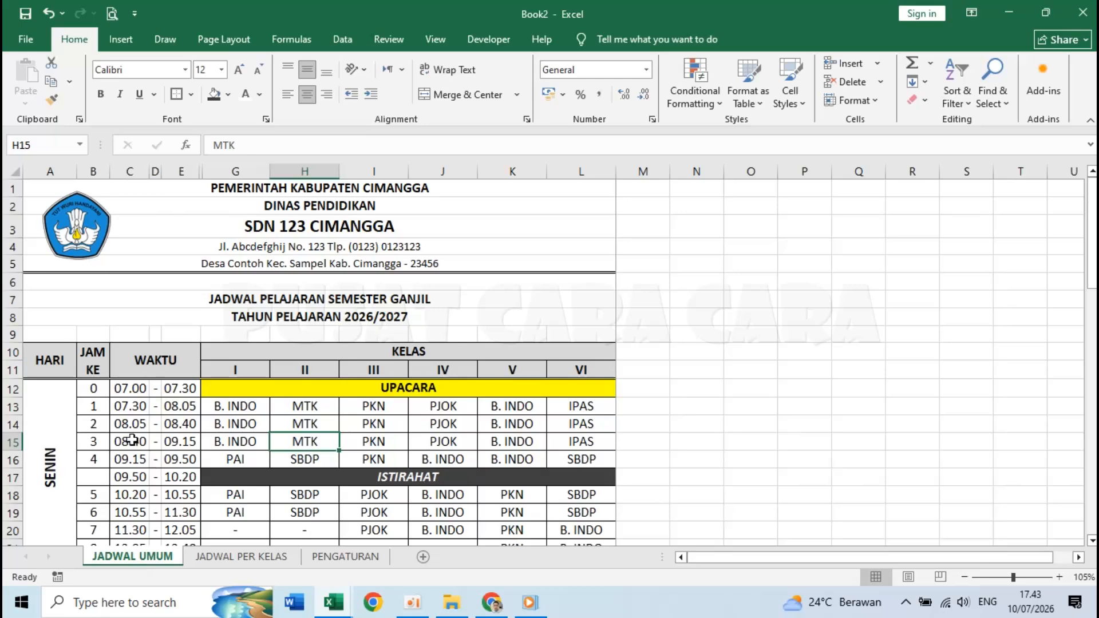
pyautogui.scroll(-1, 133, 439)
pyautogui.scroll(-1, 132, 440)
pyautogui.scroll(2, 123, 435)
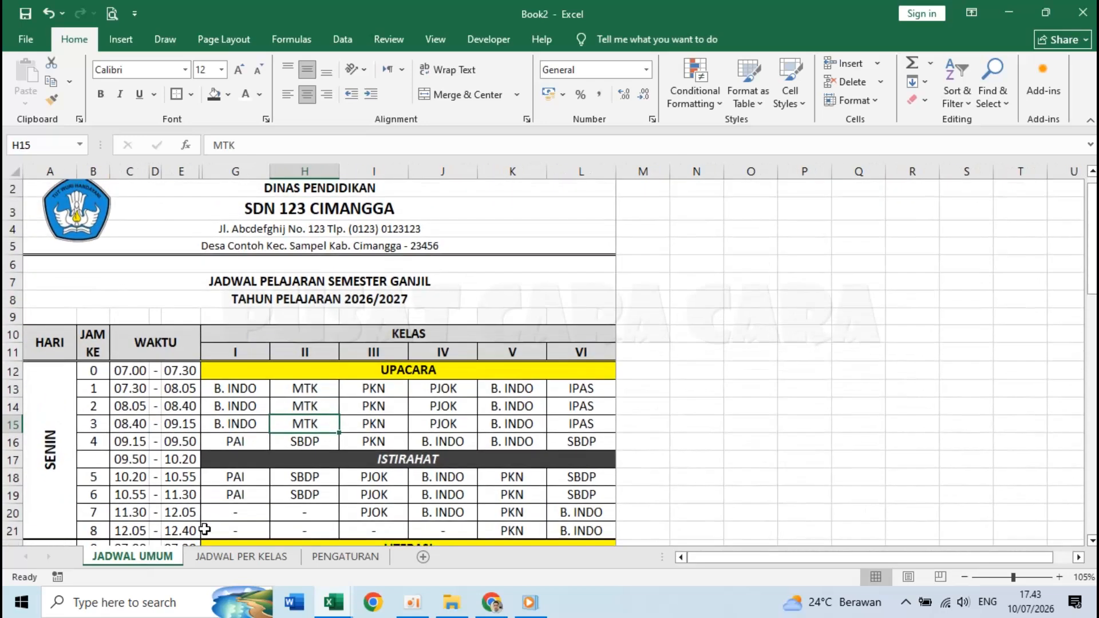
pyautogui.click(241, 557)
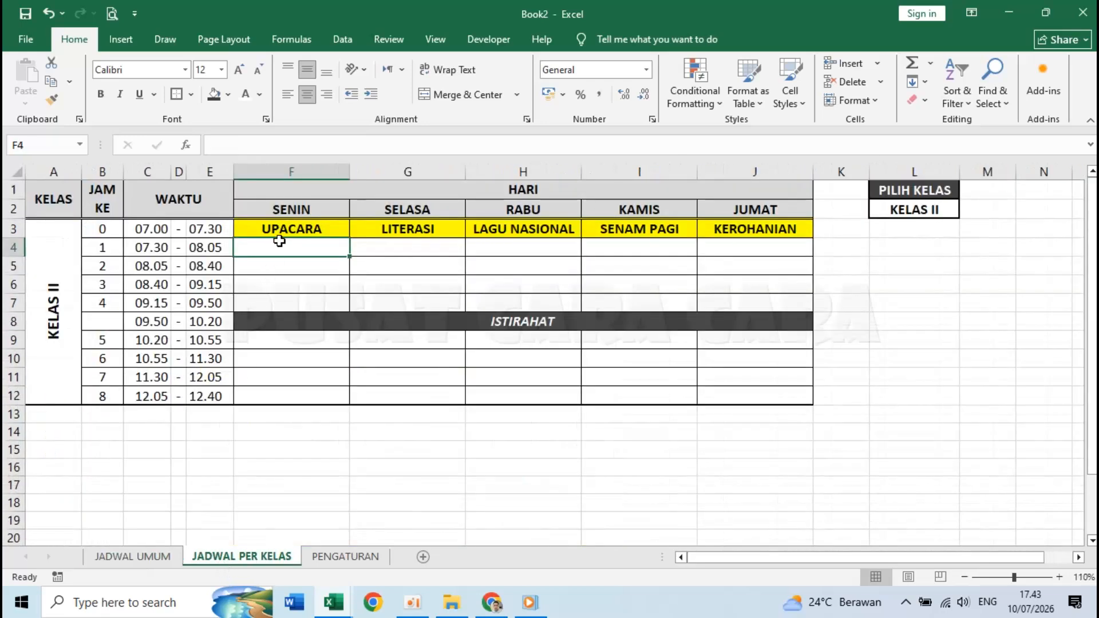
pyautogui.click(932, 211)
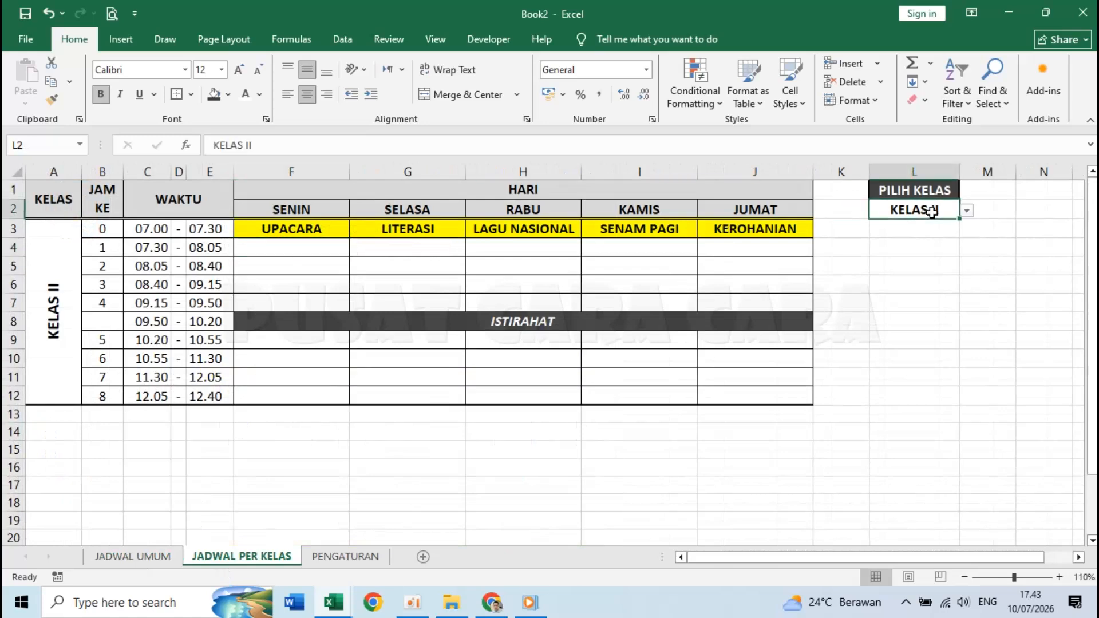
pyautogui.click(301, 248)
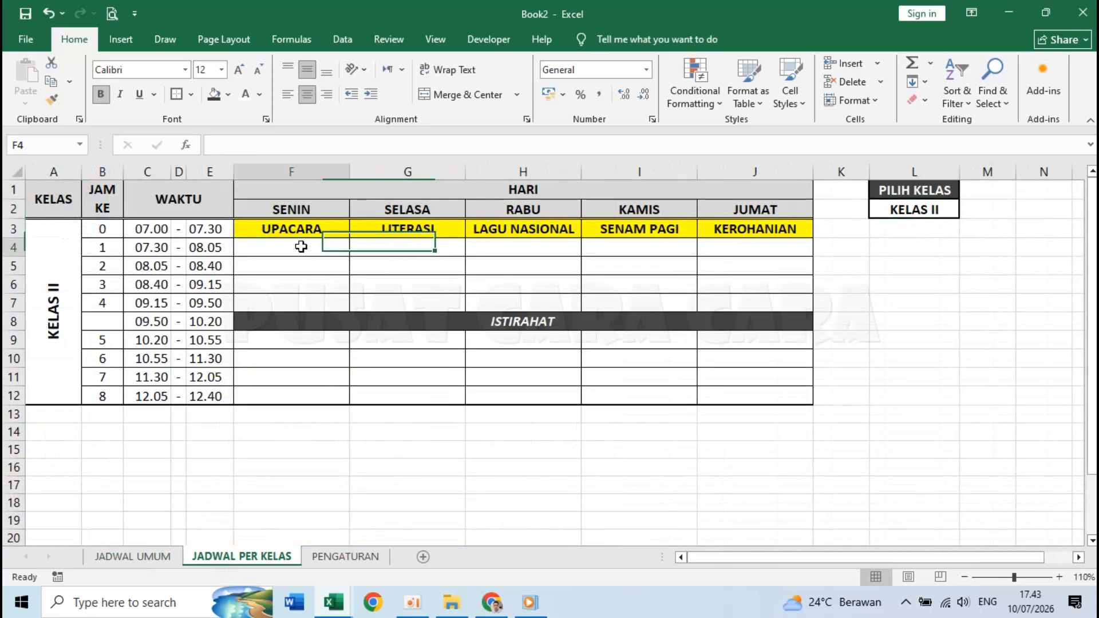
pyautogui.click(103, 248)
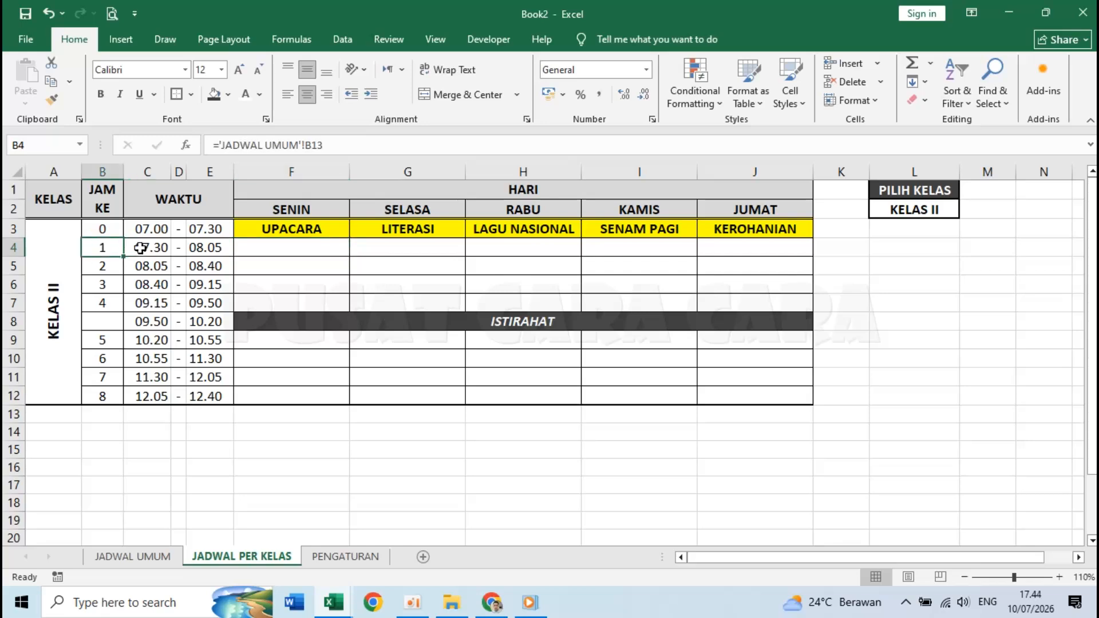
# - Inspect the class II column and Monday lesson grid on JADWAL UMUM
pyautogui.click(132, 556)
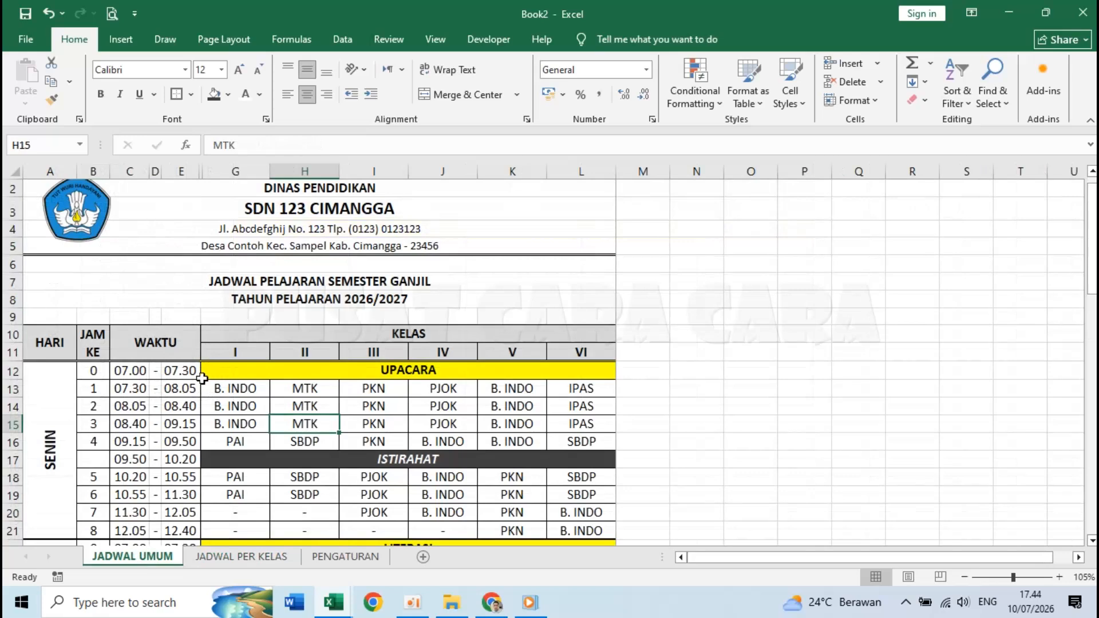
pyautogui.click(312, 352)
pyautogui.scroll(-1, 298, 445)
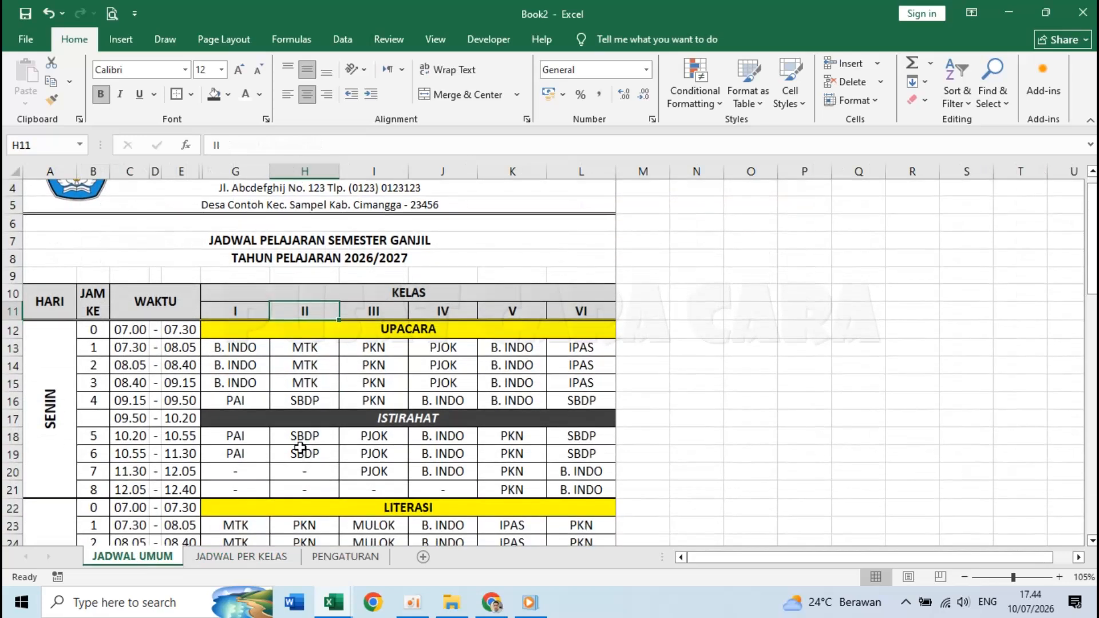
pyautogui.click(68, 414)
pyautogui.moveTo(308, 342); pyautogui.dragTo(303, 447)
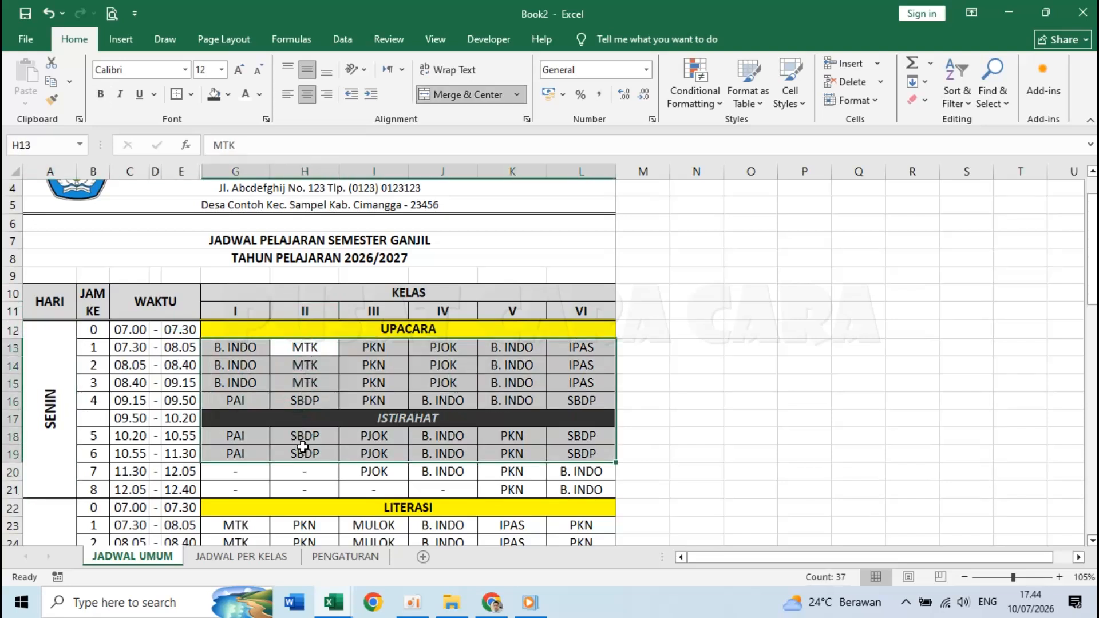
pyautogui.click(308, 172)
# - Check the merged SENIN label and class II's Monday lessons, ending at lesson number 1
pyautogui.scroll(-3, 295, 445)
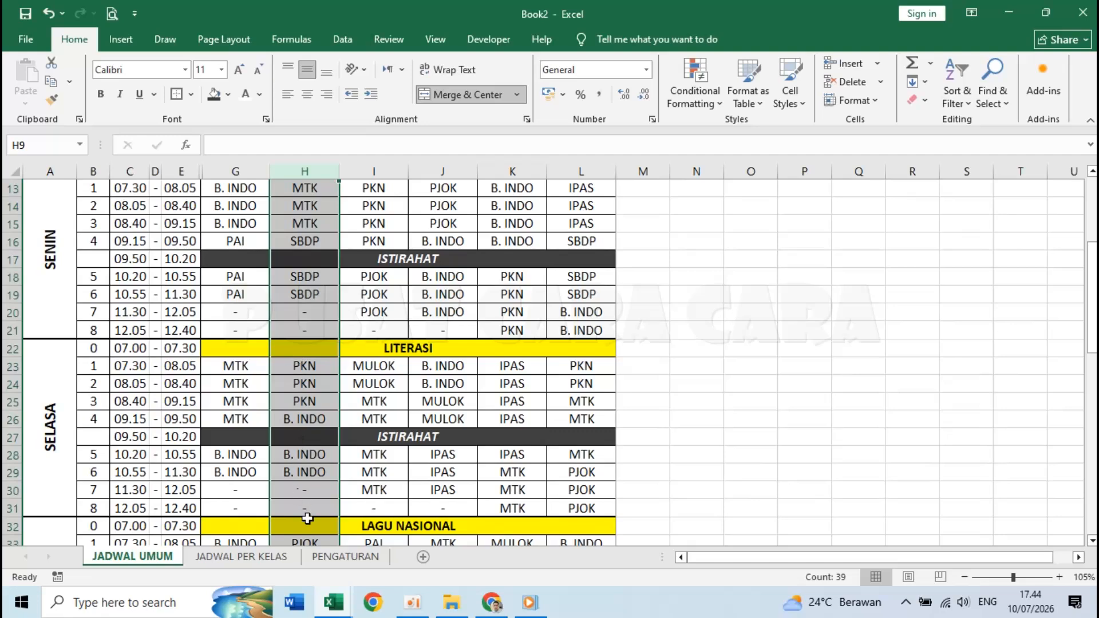
pyautogui.scroll(3, 307, 519)
pyautogui.click(228, 382)
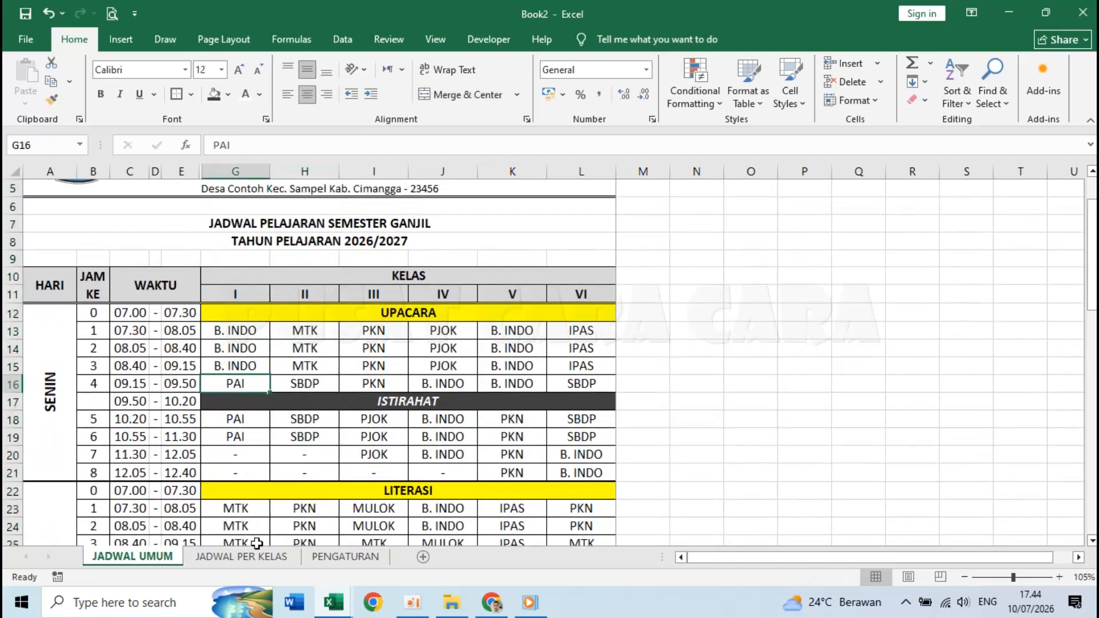
pyautogui.click(52, 373)
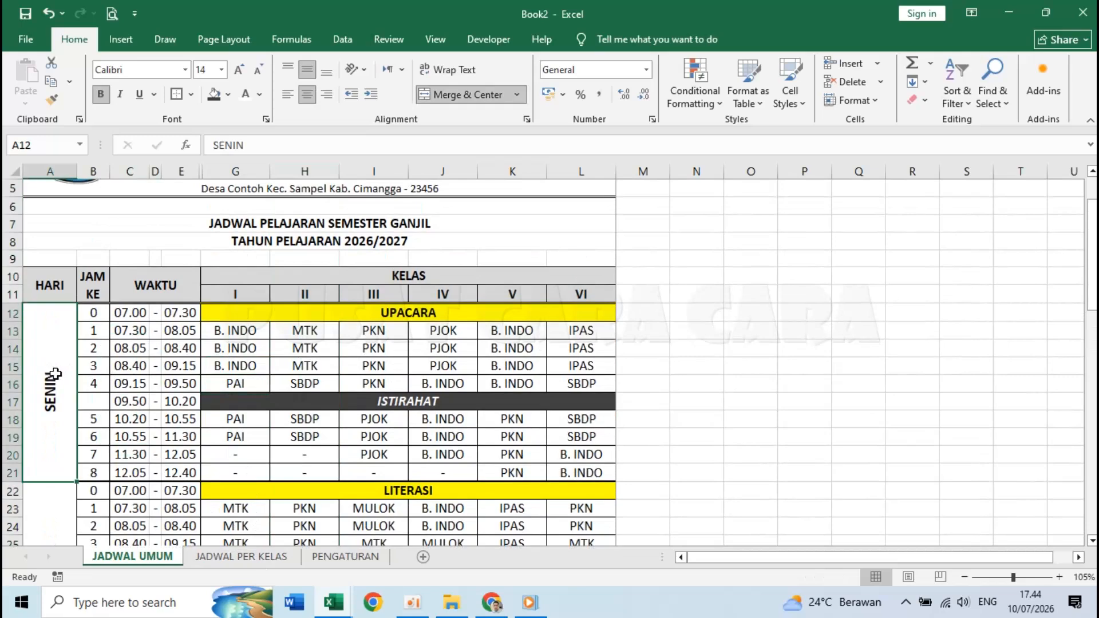
pyautogui.click(288, 347)
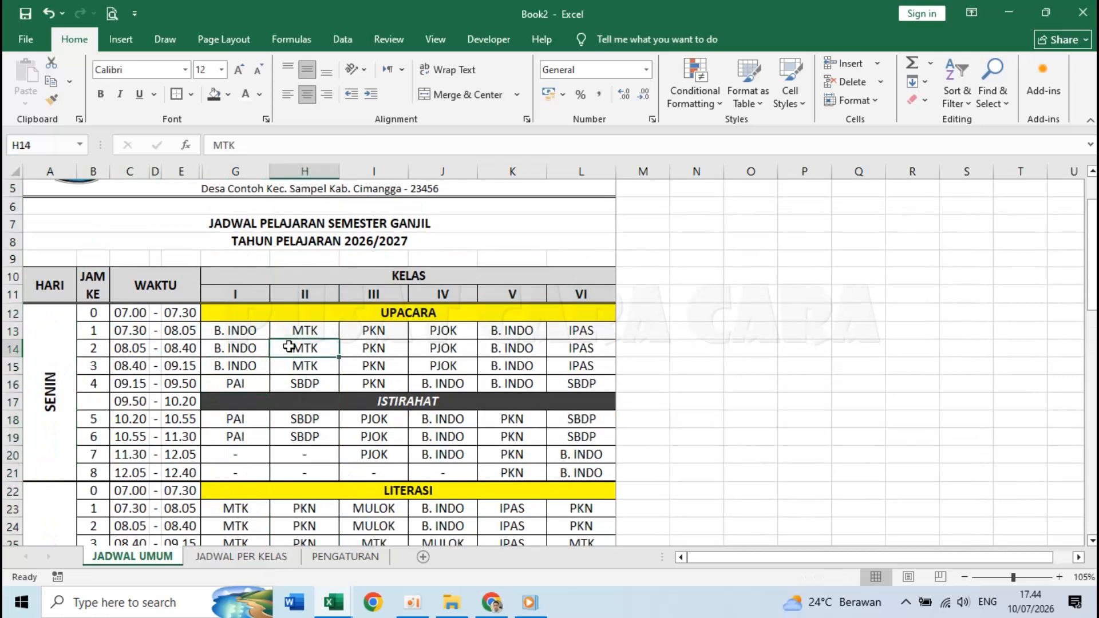
pyautogui.click(675, 428)
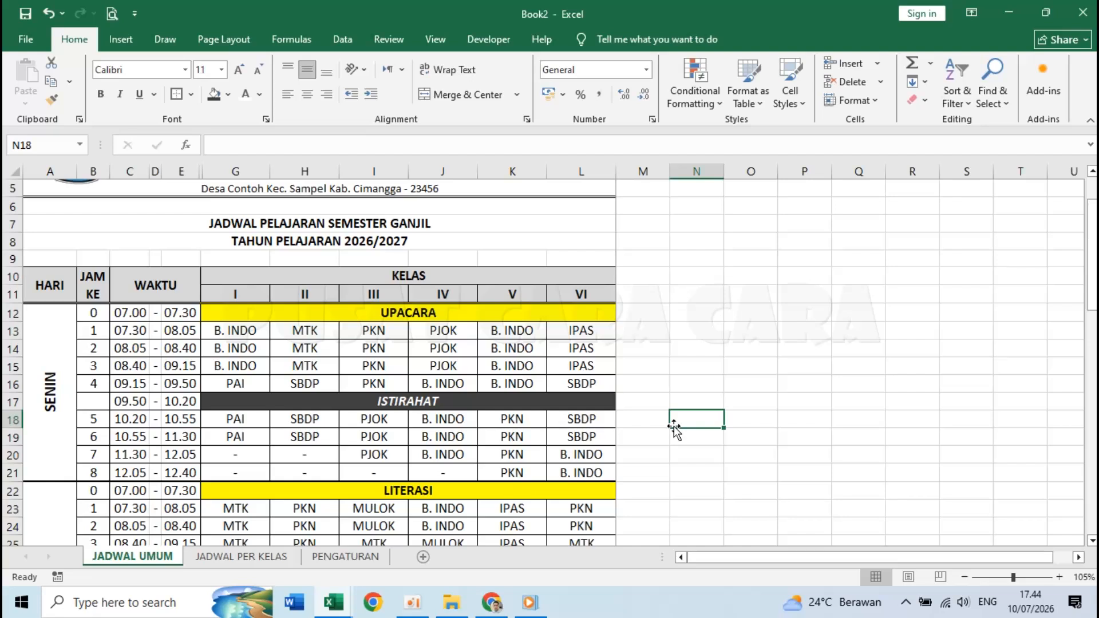
pyautogui.click(96, 313)
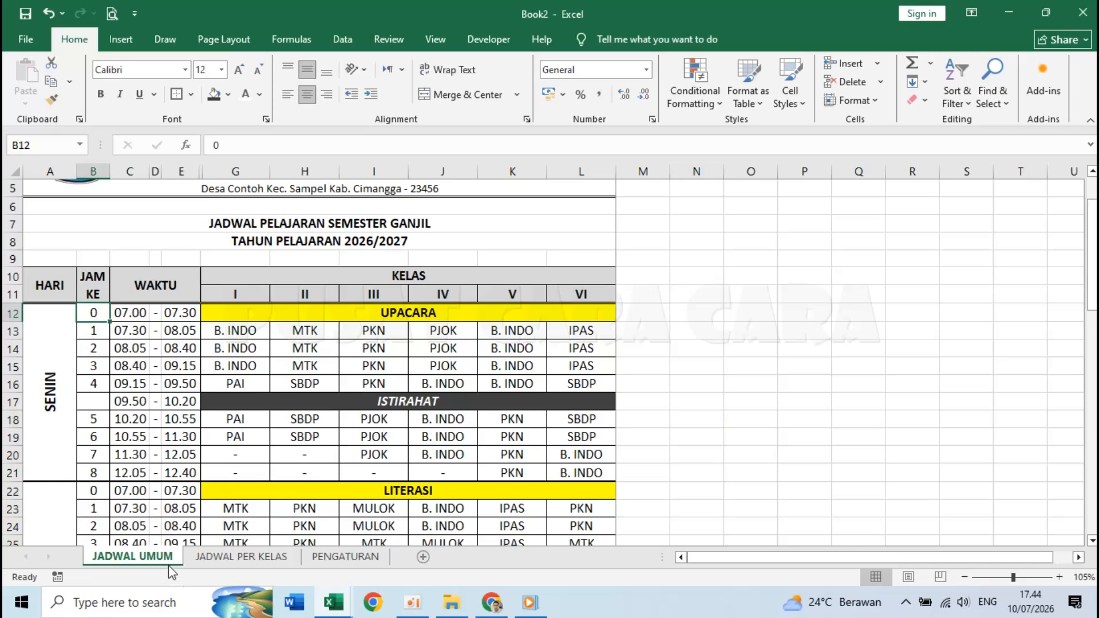
# - Define the Monday block B12:L21 as the named range SENIN
pyautogui.moveTo(95, 311); pyautogui.dragTo(569, 474)
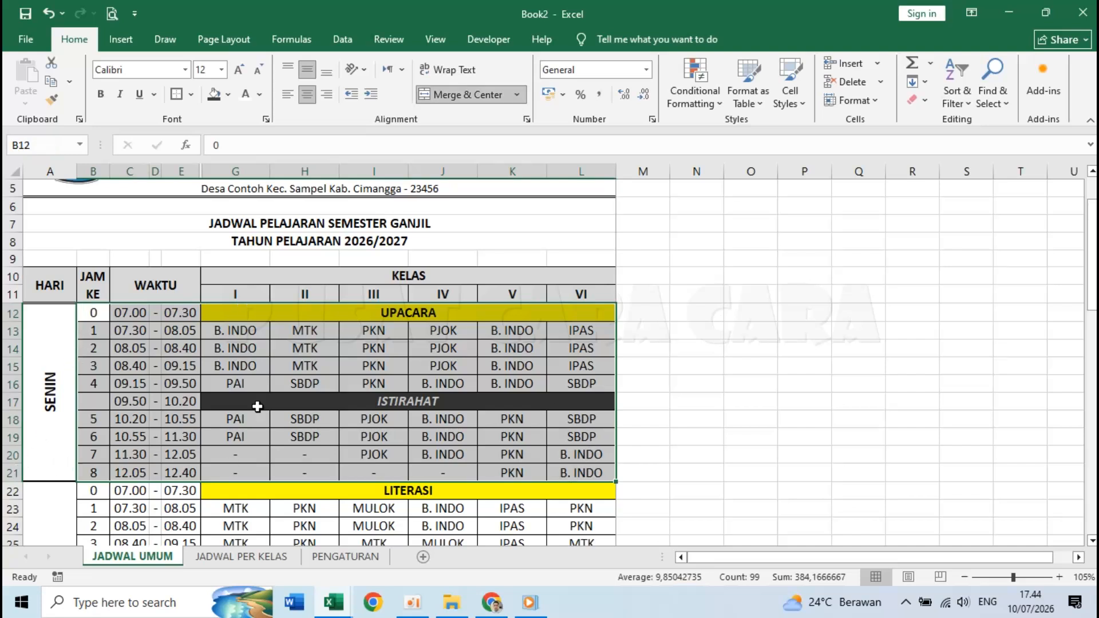
pyautogui.click(209, 386)
pyautogui.moveTo(102, 316); pyautogui.dragTo(590, 474)
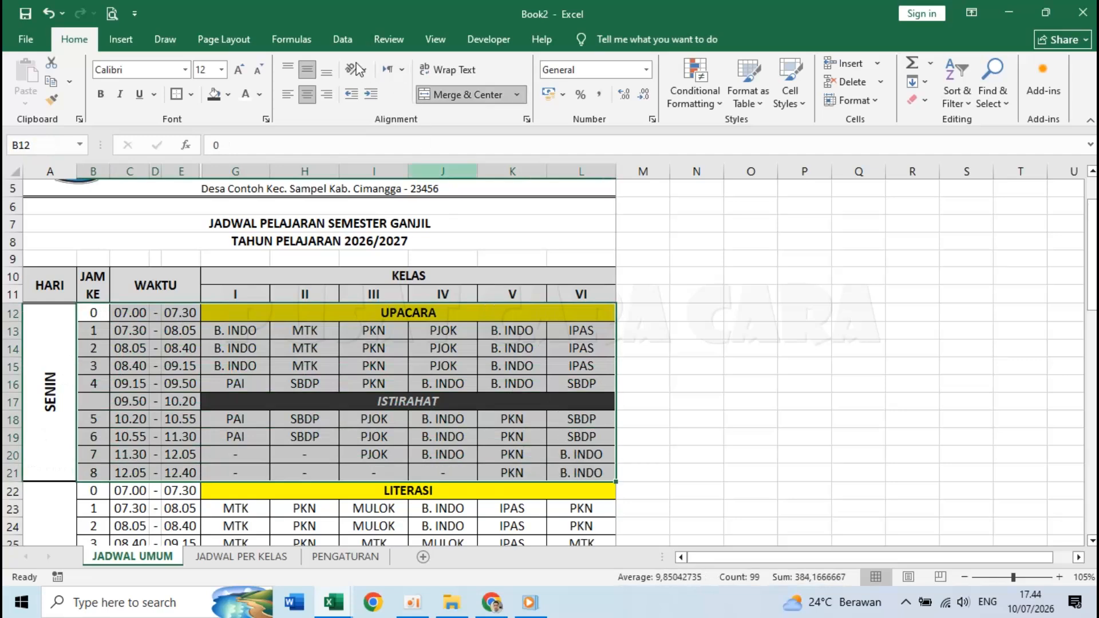
pyautogui.click(289, 38)
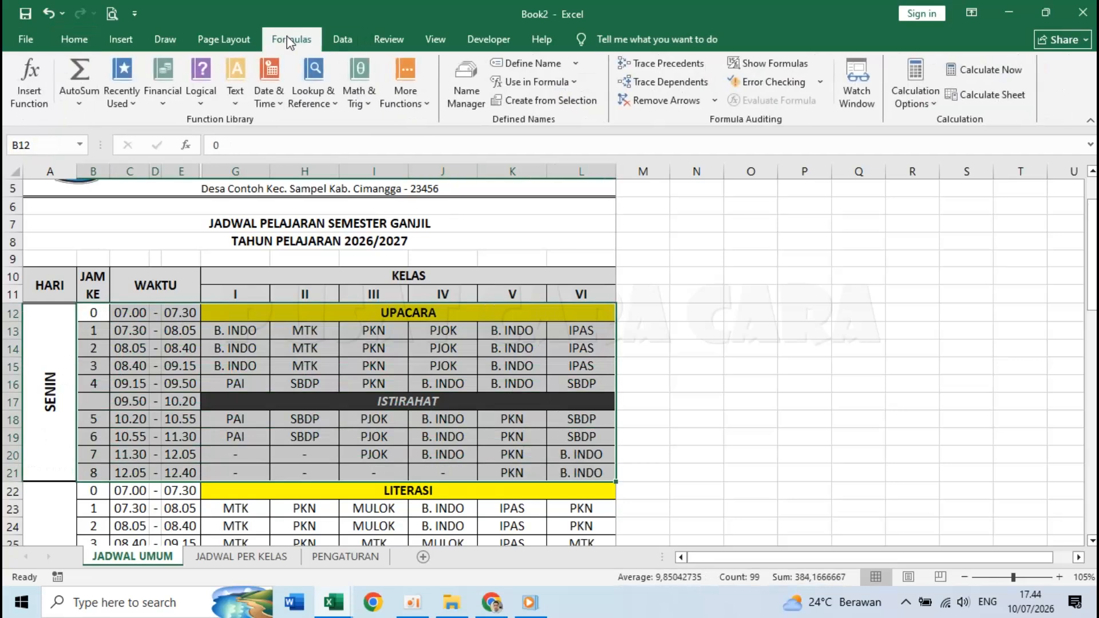
pyautogui.click(538, 63)
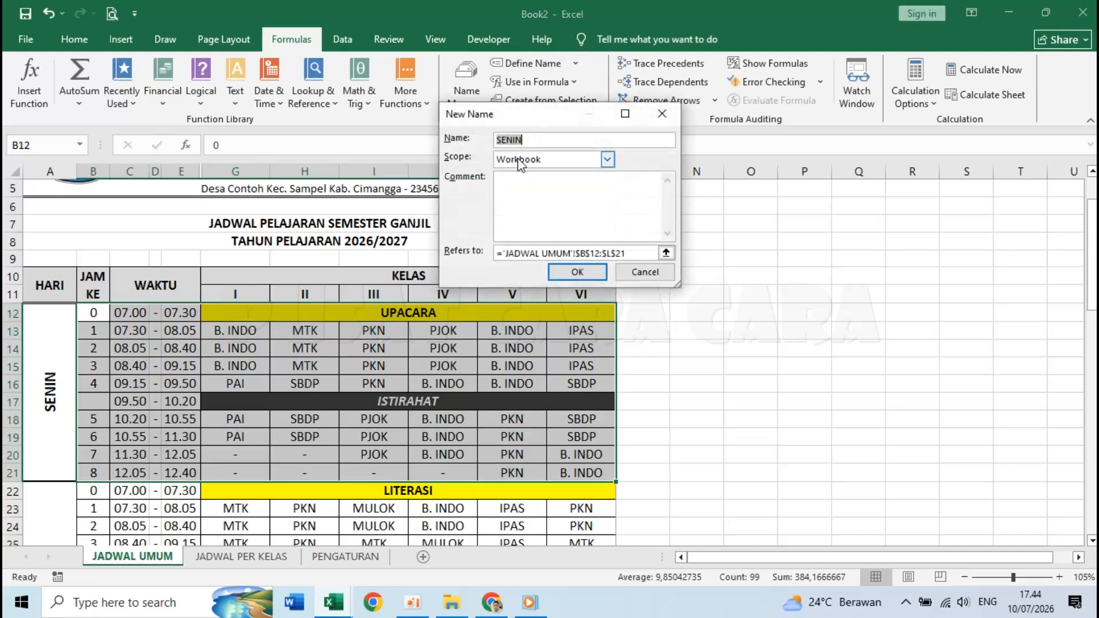
pyautogui.click(573, 273)
# - Define the Tuesday block B22:L31 as the named range SELASA
pyautogui.scroll(-4, 366, 378)
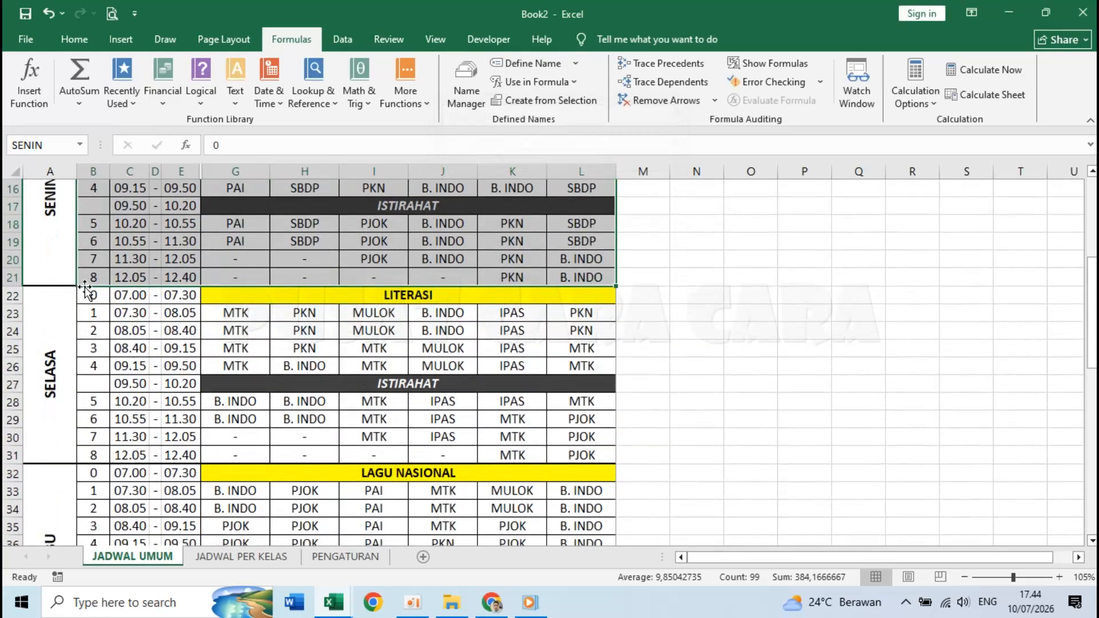
pyautogui.moveTo(88, 294)
pyautogui.mouseDown()
pyautogui.moveTo(435, 331)
pyautogui.moveTo(503, 393)
pyautogui.moveTo(98, 296)
pyautogui.moveTo(519, 422)
pyautogui.moveTo(547, 457)
pyautogui.mouseUp()
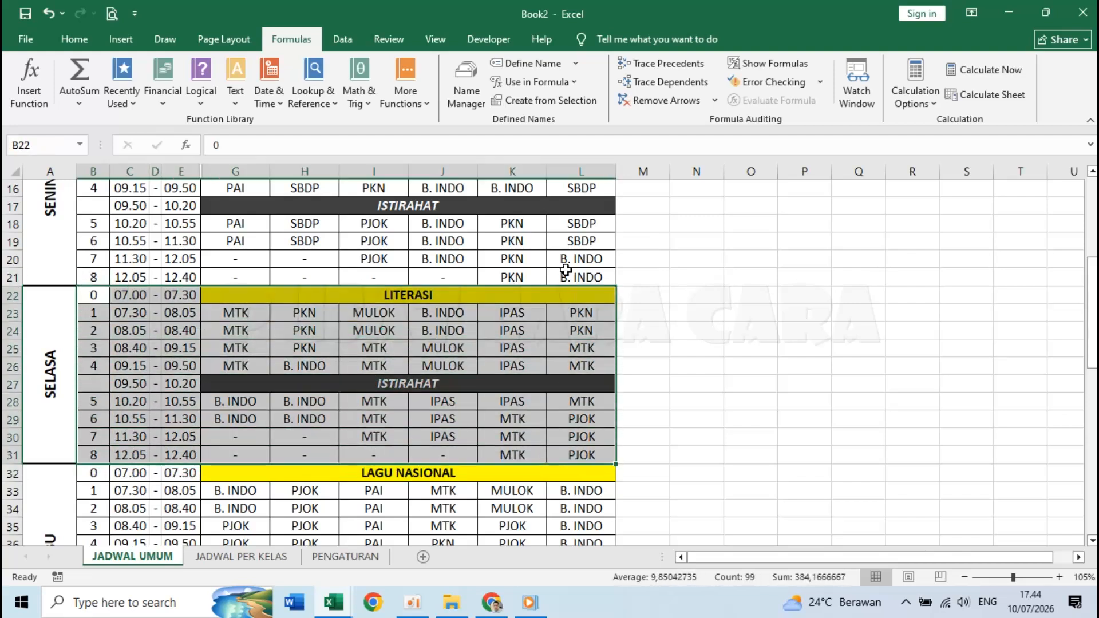
pyautogui.click(526, 63)
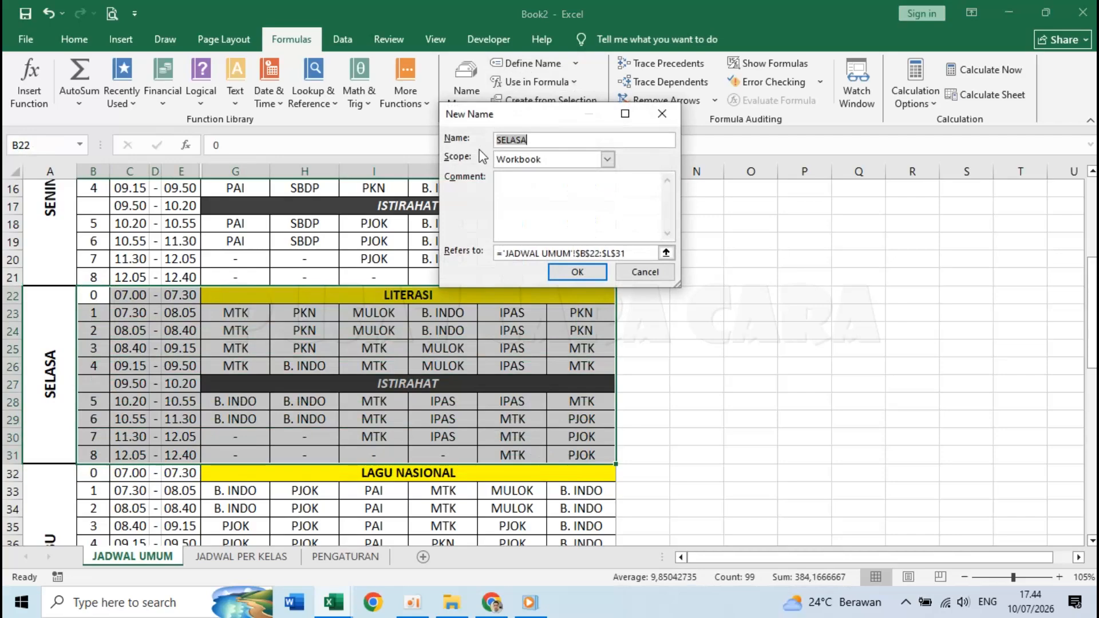
pyautogui.click(577, 272)
pyautogui.scroll(-4, 223, 404)
# - Name B32:L41 as RABU and B42:L51 as KAMIS
pyautogui.moveTo(103, 265); pyautogui.dragTo(548, 414)
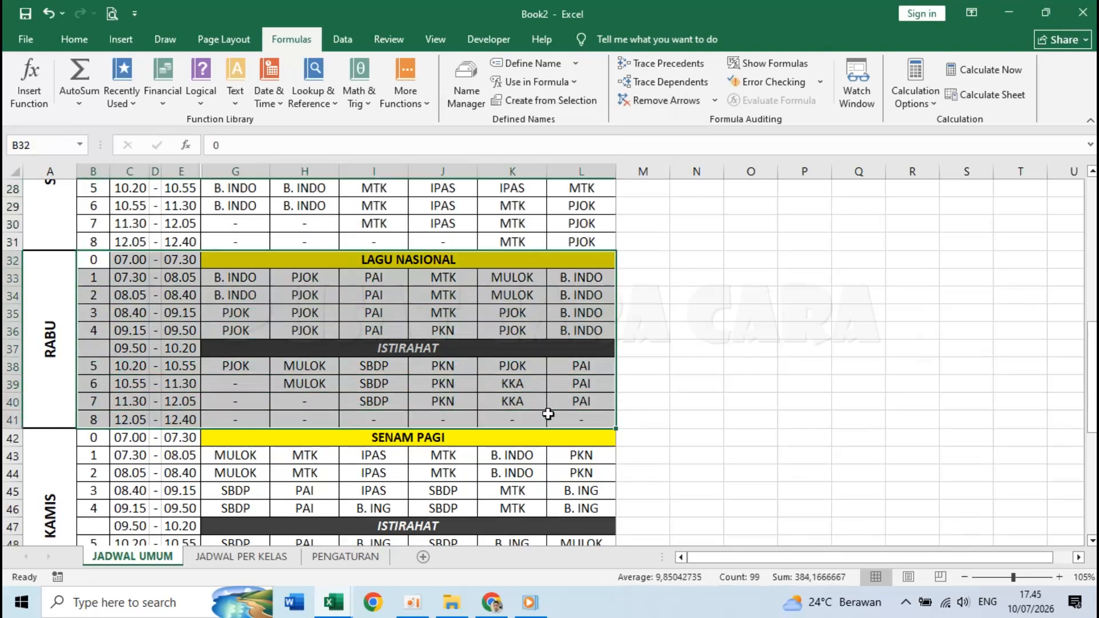
pyautogui.click(523, 64)
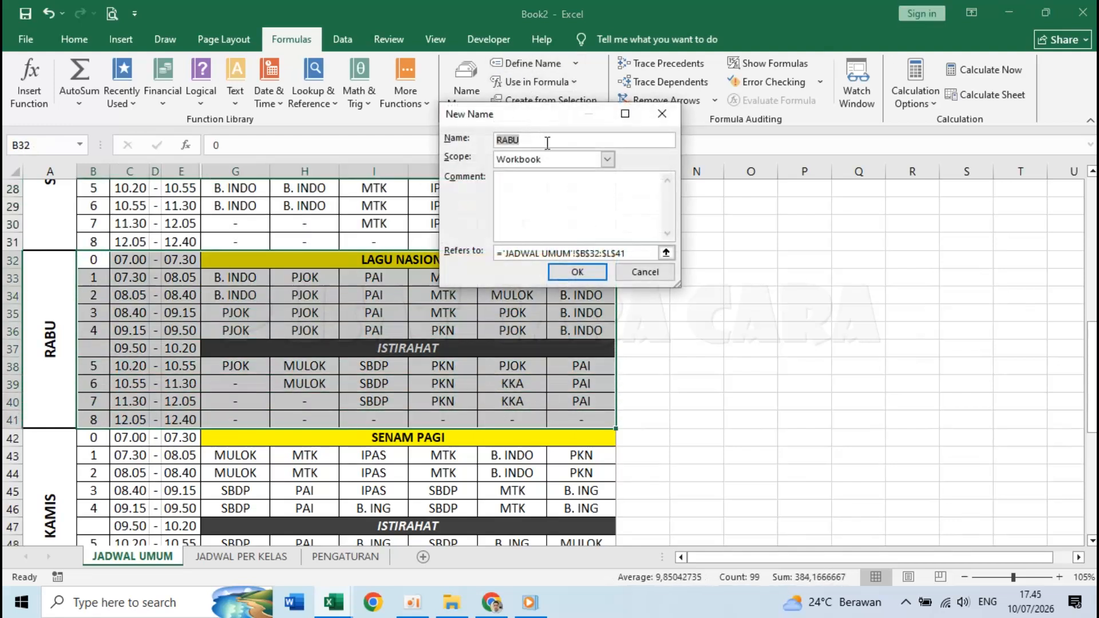
pyautogui.click(577, 273)
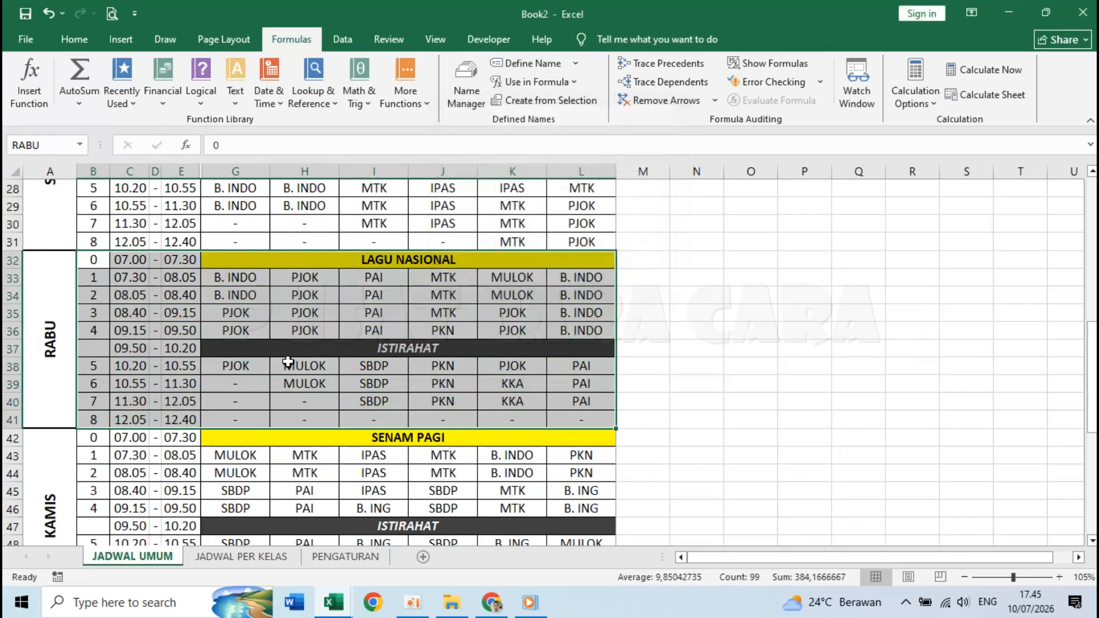
pyautogui.scroll(-3, 140, 314)
pyautogui.moveTo(95, 278); pyautogui.dragTo(581, 437)
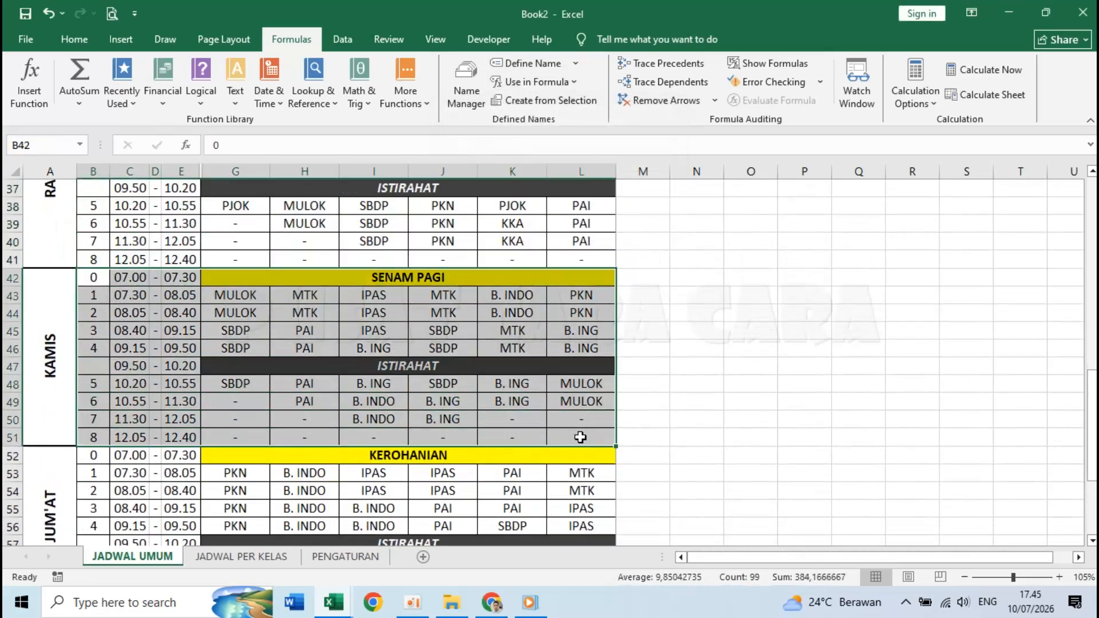
pyautogui.click(537, 64)
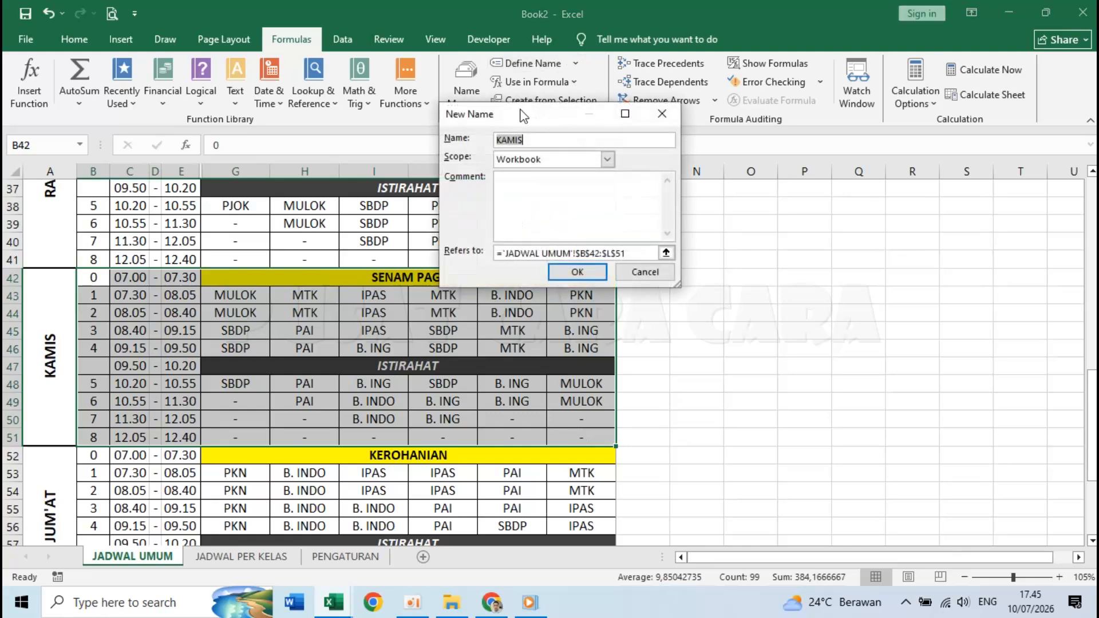
pyautogui.click(578, 273)
# - Name the Friday block B52:L59 JUMAT, correcting the suggested JUM_AT
pyautogui.scroll(-2, 297, 340)
pyautogui.moveTo(91, 367); pyautogui.dragTo(596, 490)
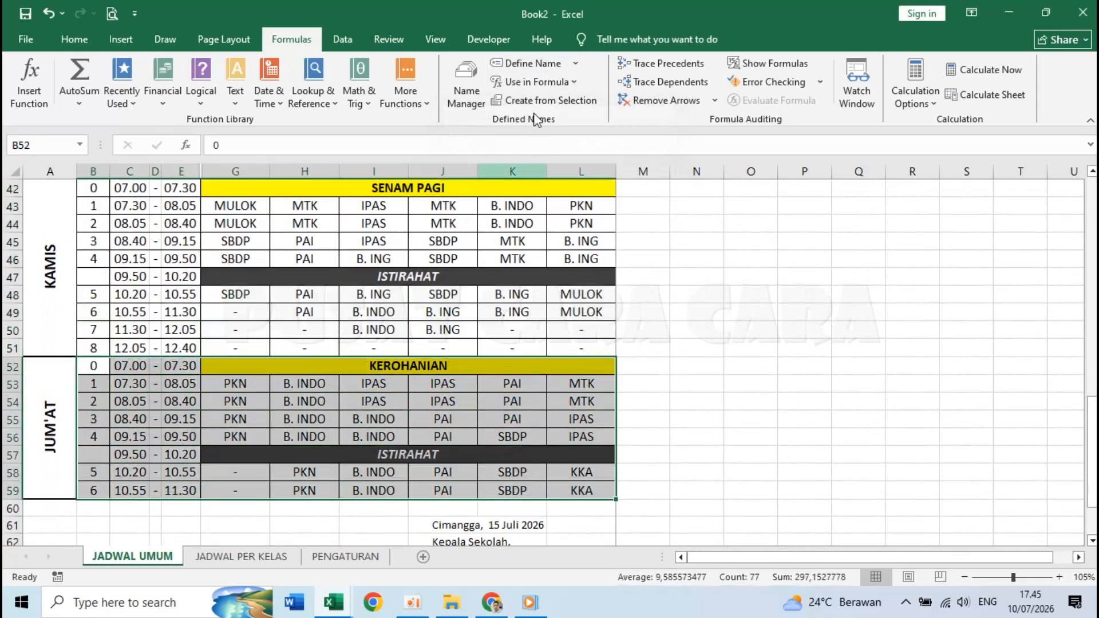
pyautogui.click(523, 60)
pyautogui.click(520, 141)
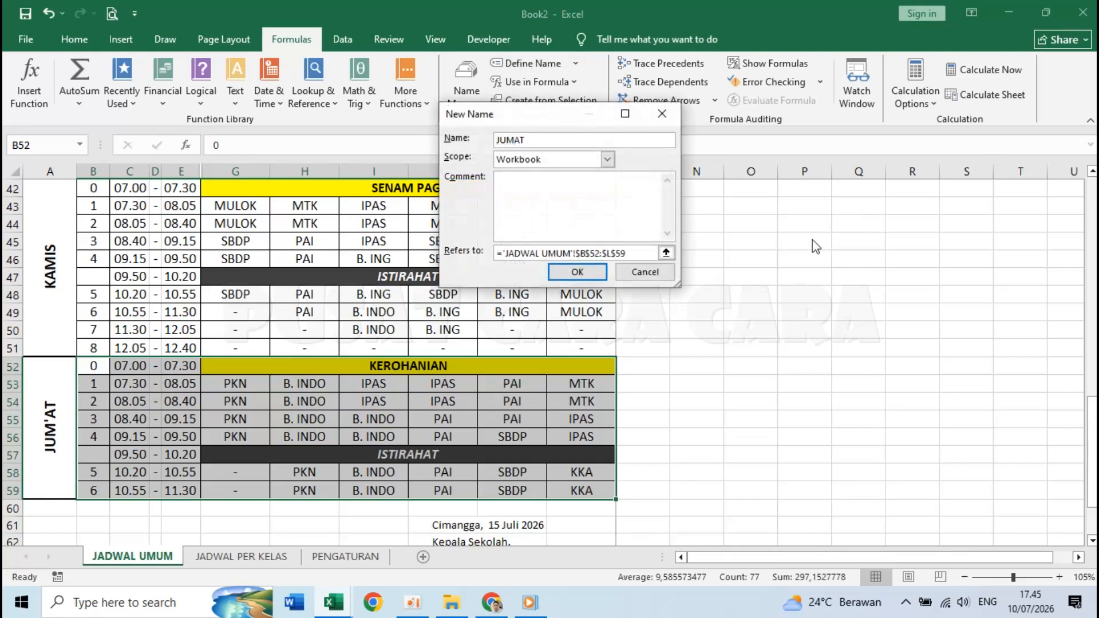
pyautogui.click(578, 271)
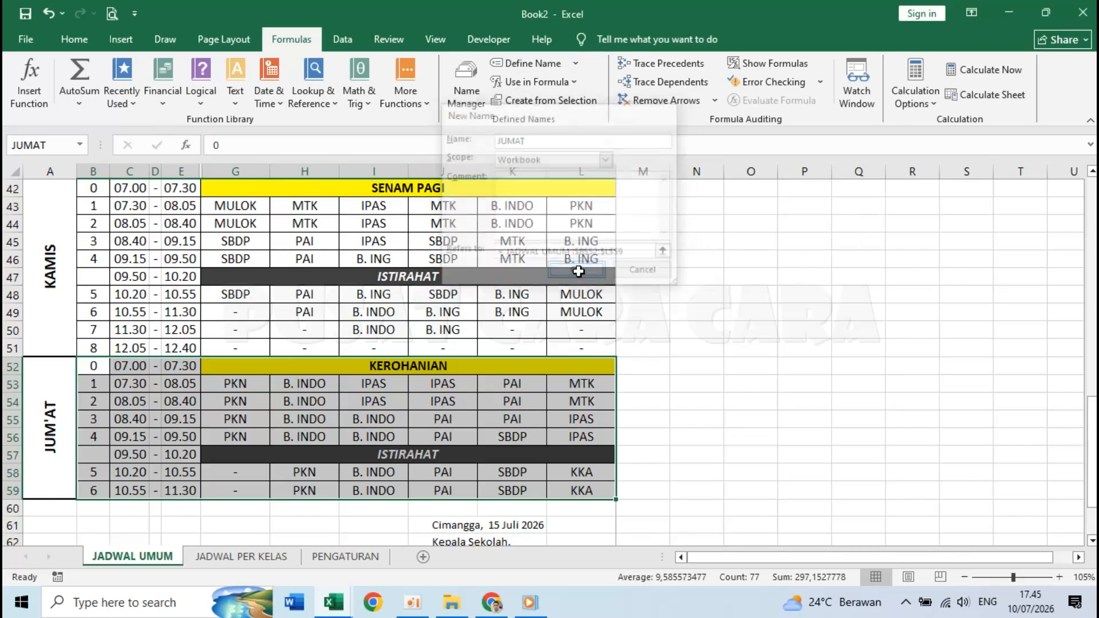
pyautogui.scroll(8, 277, 458)
pyautogui.scroll(6, 278, 458)
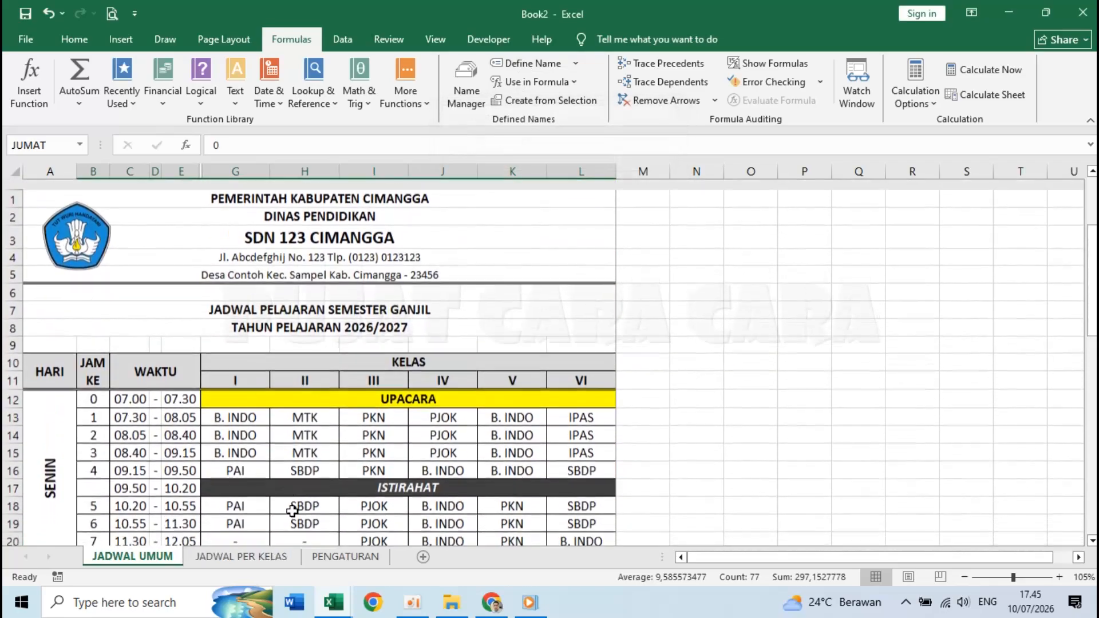
# - Left-align the Monday-to-Friday lesson cells in row 4 of JADWAL PER KELAS
pyautogui.click(276, 555)
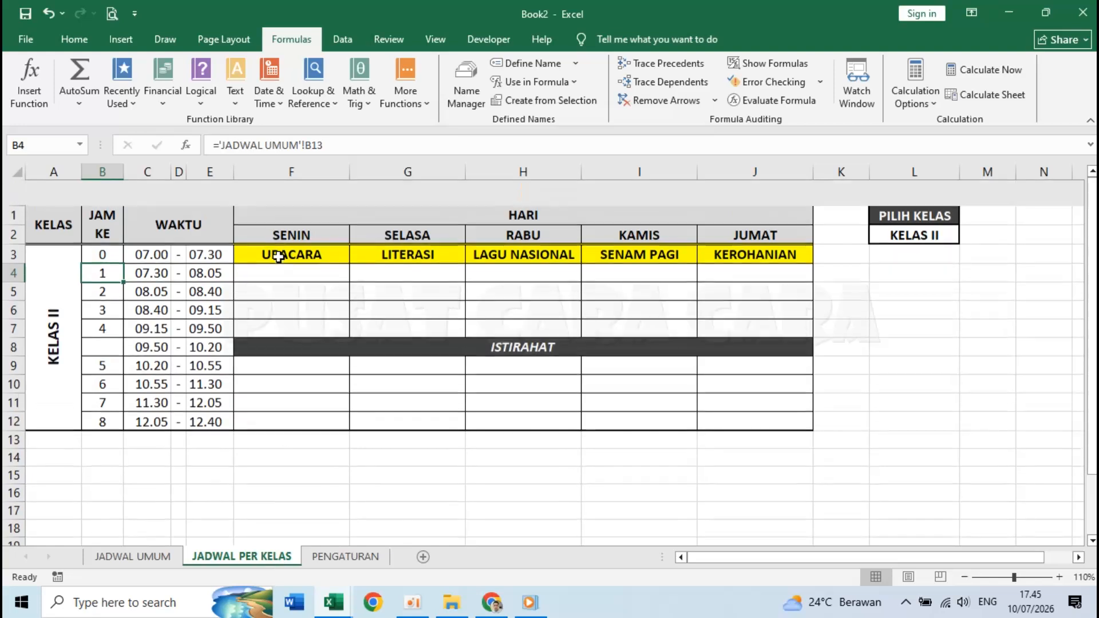
pyautogui.click(275, 247)
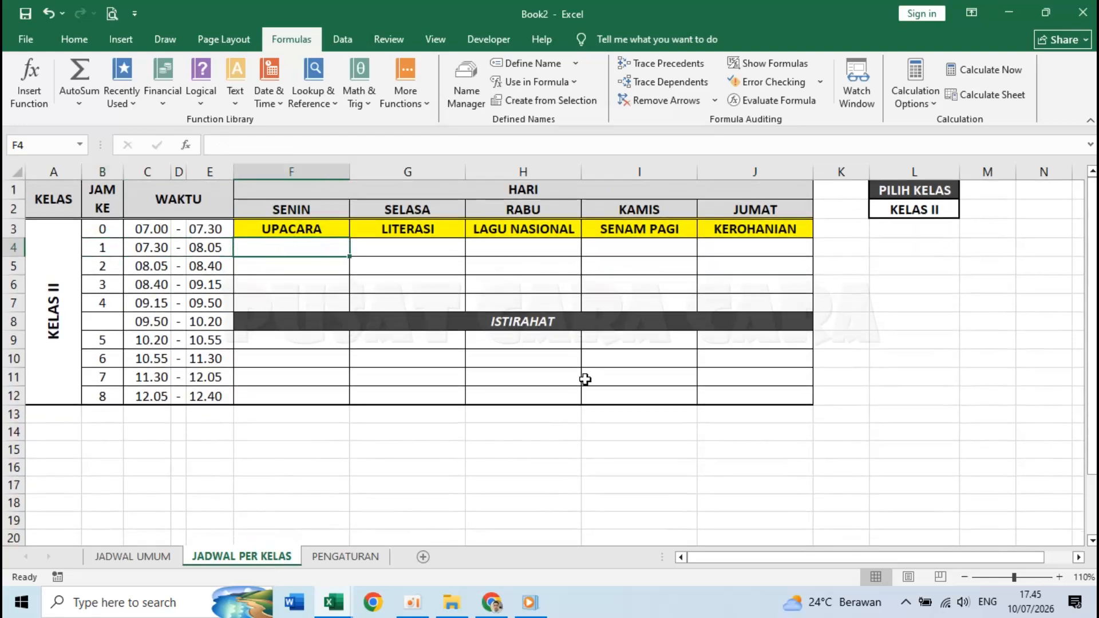
pyautogui.write('=')
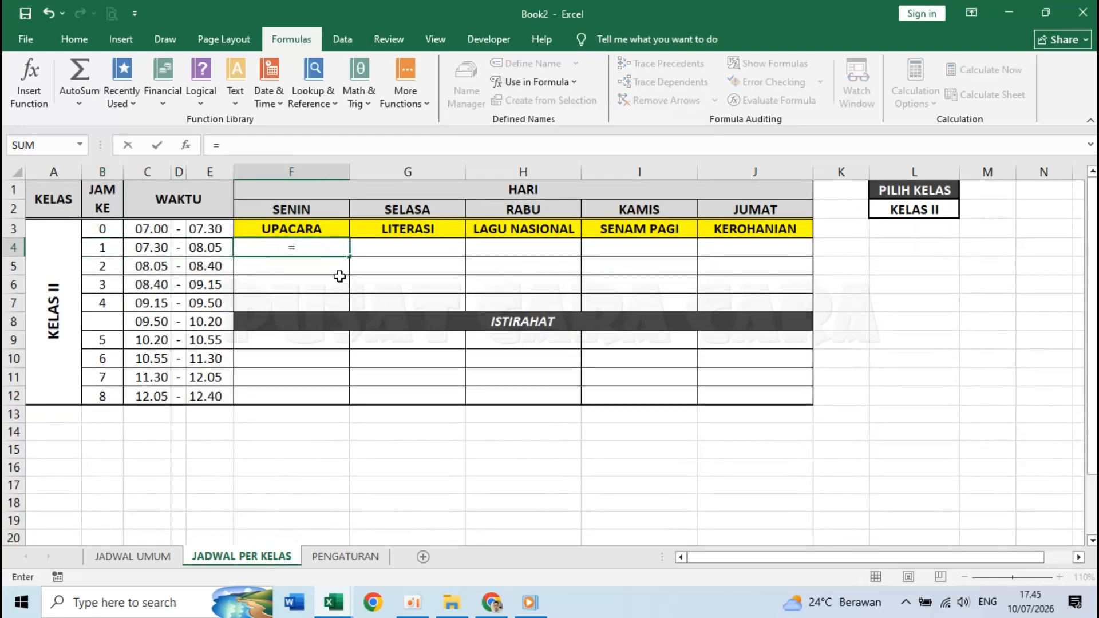
pyautogui.press('Escape')
pyautogui.keyDown('shift'); pyautogui.click(754, 248); pyautogui.keyUp('shift')
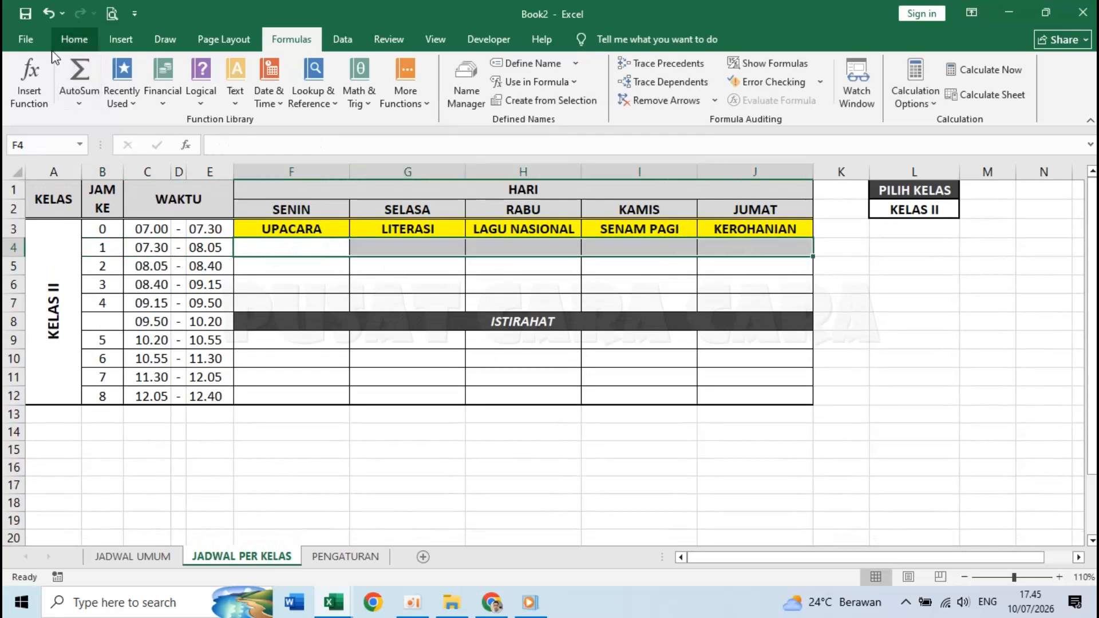
pyautogui.click(75, 39)
pyautogui.click(289, 95)
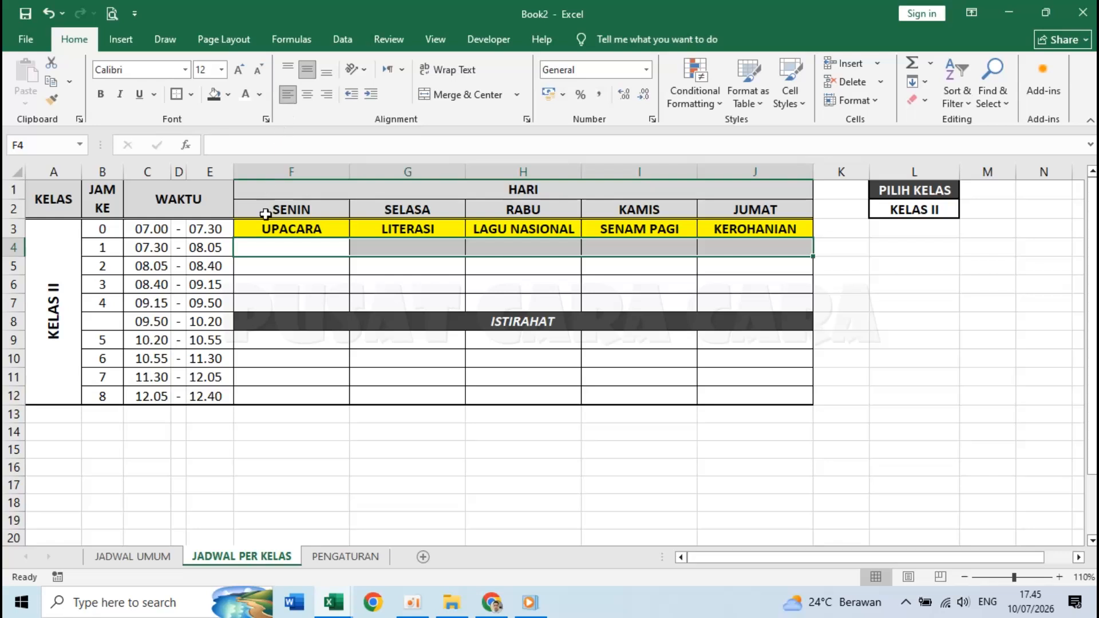
# - Enter =VLOOKUP(B4;SENIN;6;0 in F4, removing a stray sheet reference
pyautogui.click(270, 247)
pyautogui.write('=')
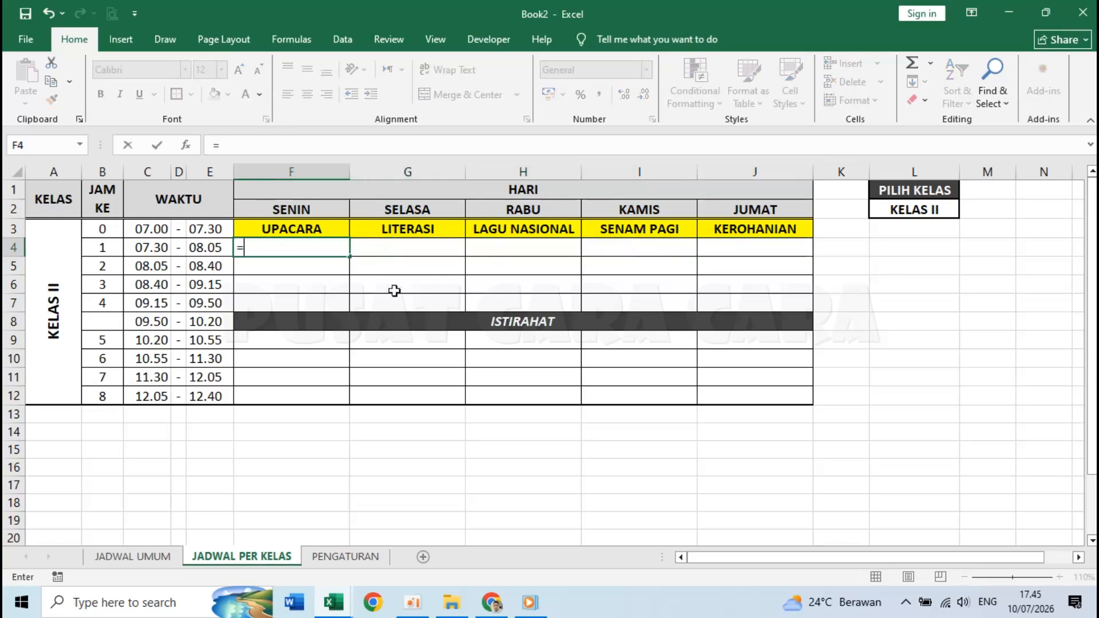
pyautogui.write('VL')
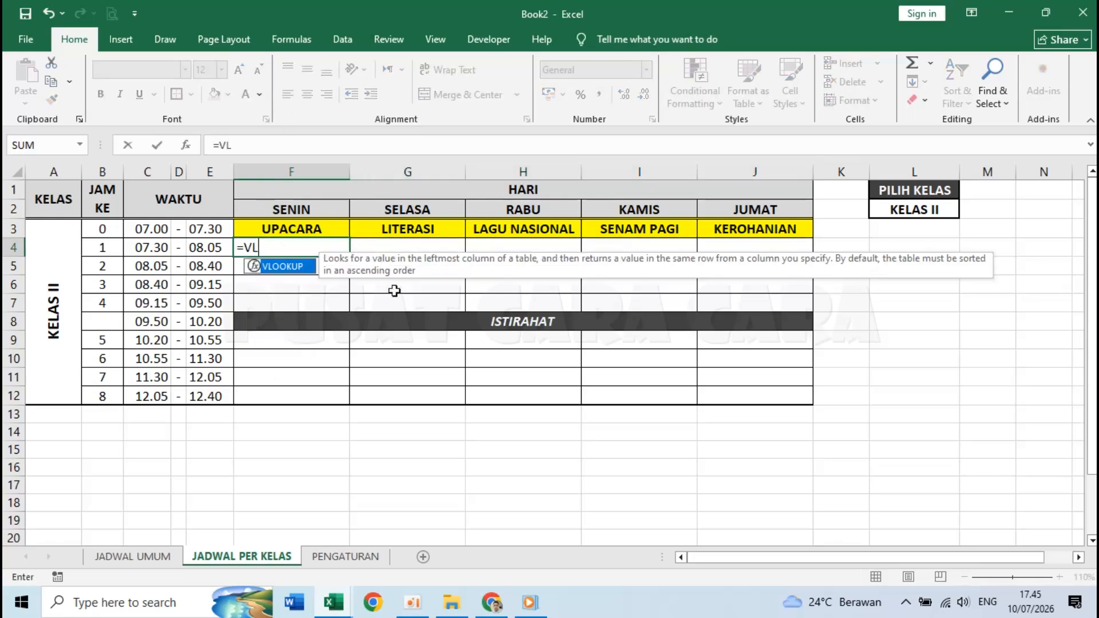
pyautogui.write('OOKUP')
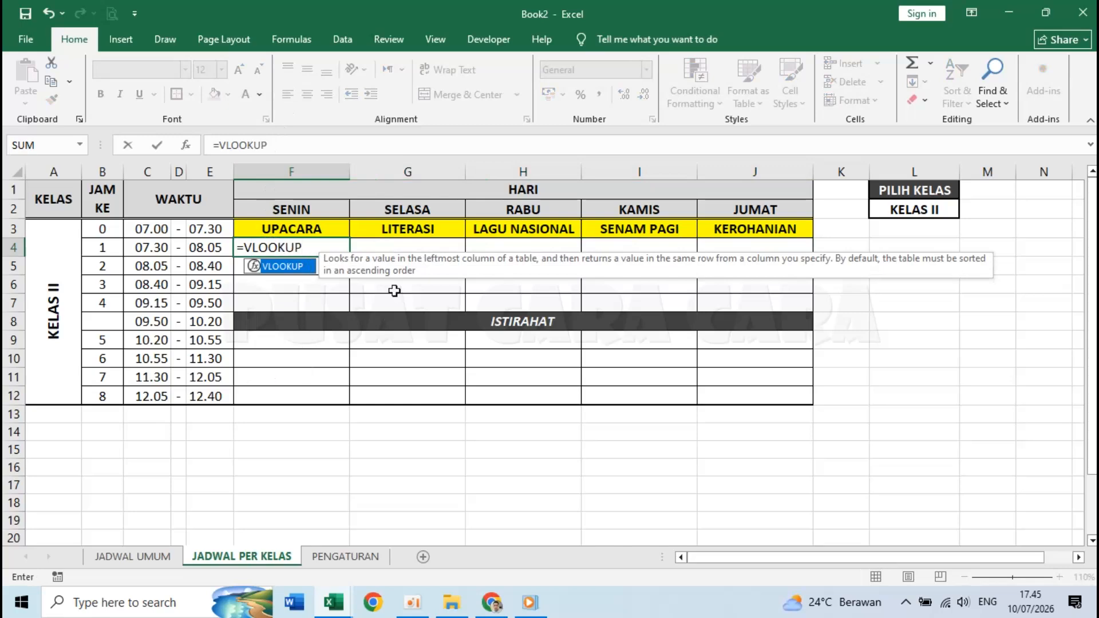
pyautogui.write('(')
pyautogui.click(104, 249)
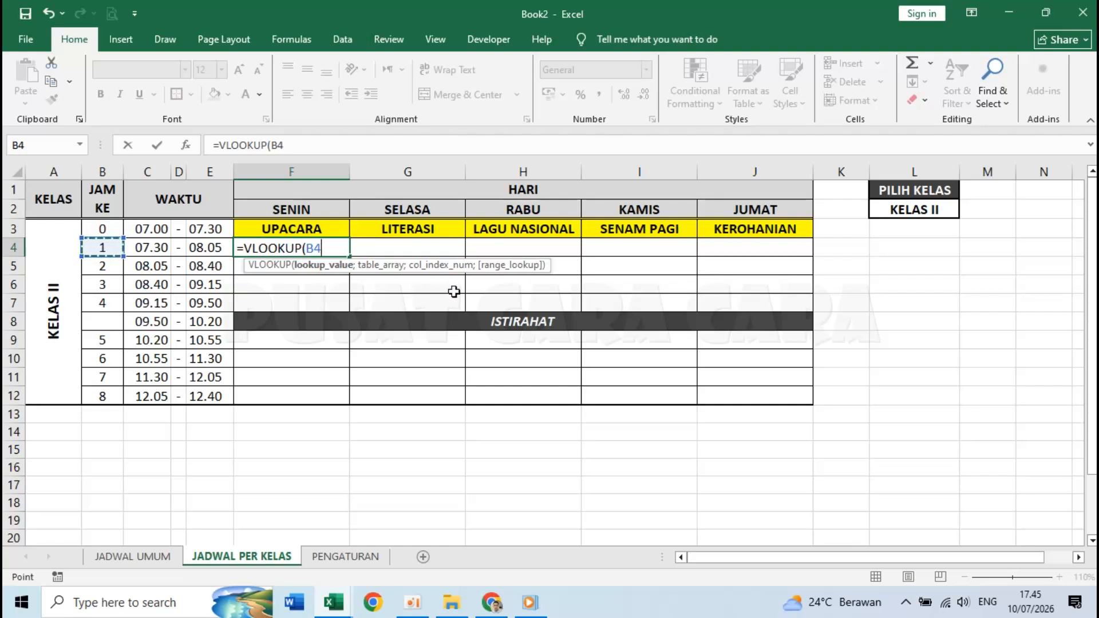
pyautogui.write(';')
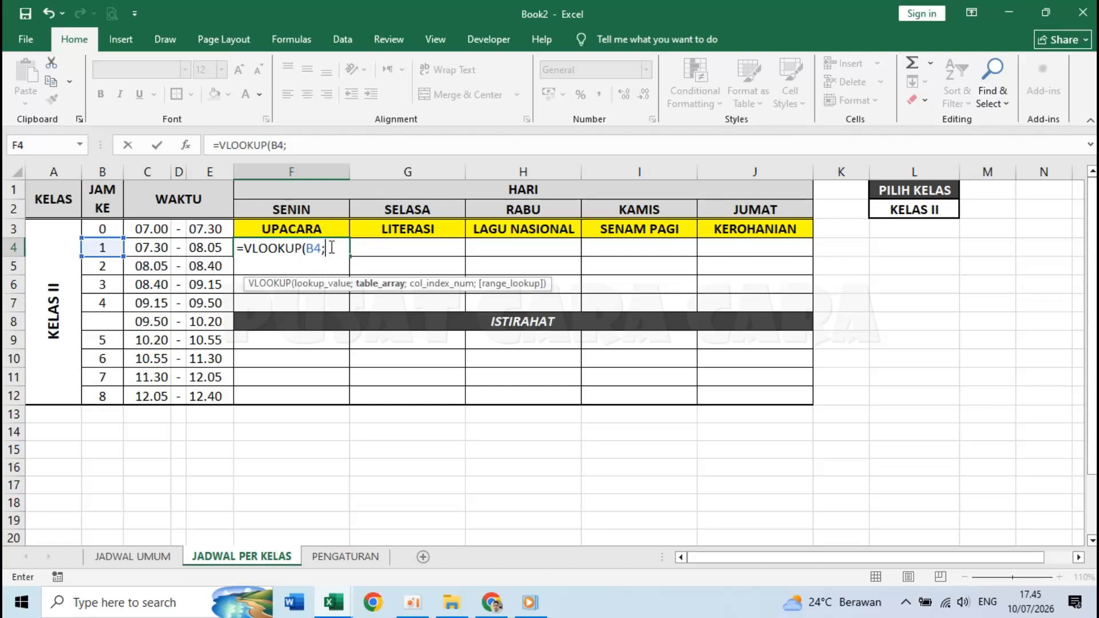
pyautogui.write('SE')
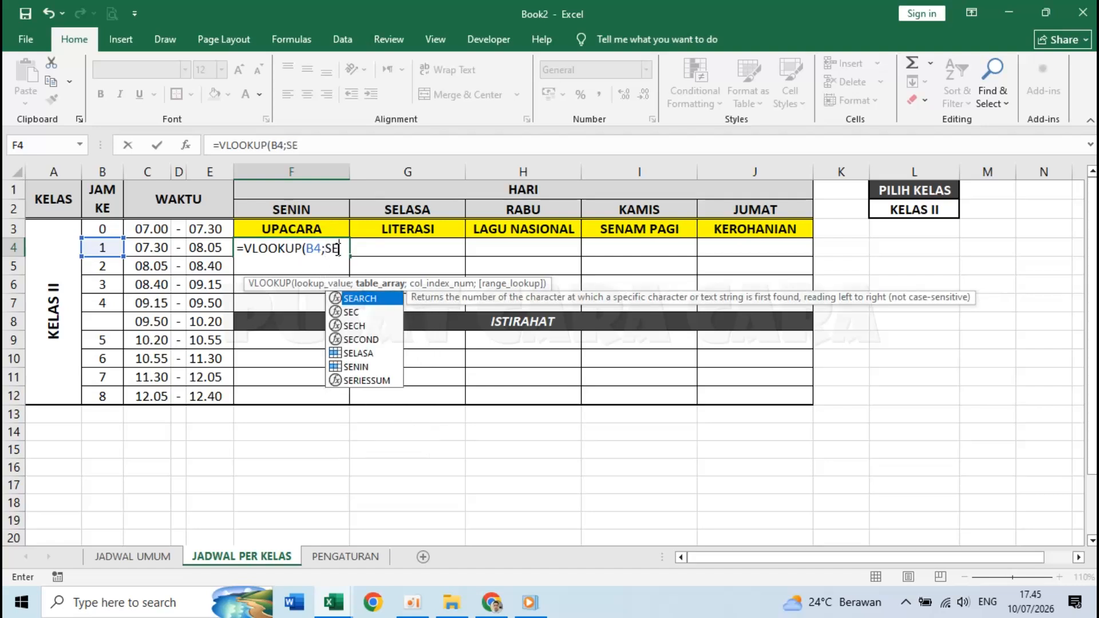
pyautogui.write('NIN;')
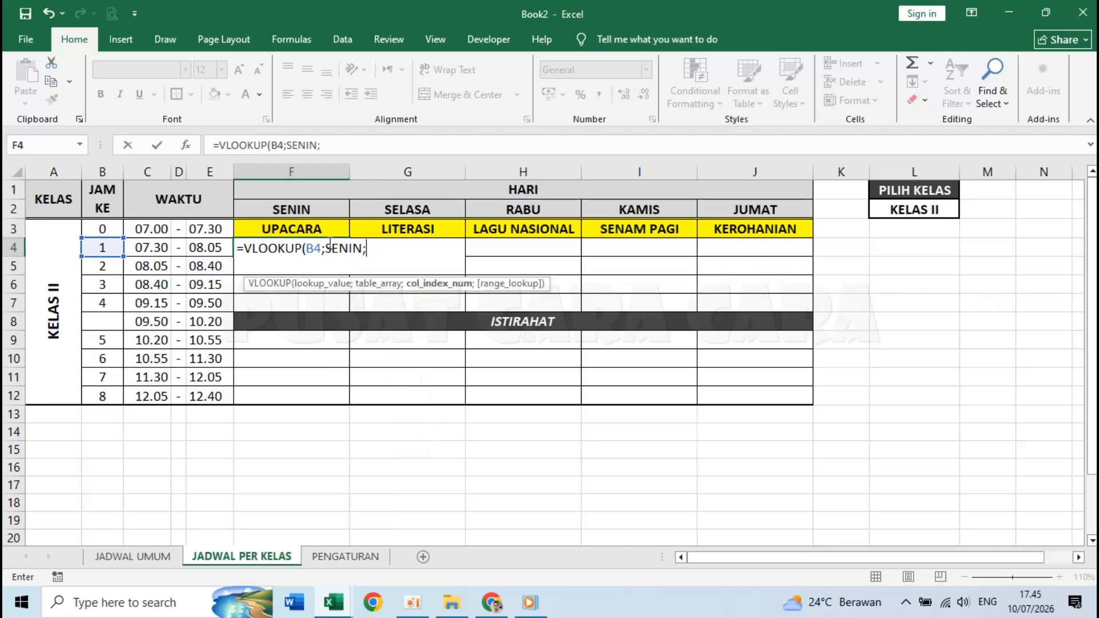
pyautogui.doubleClick(329, 245)
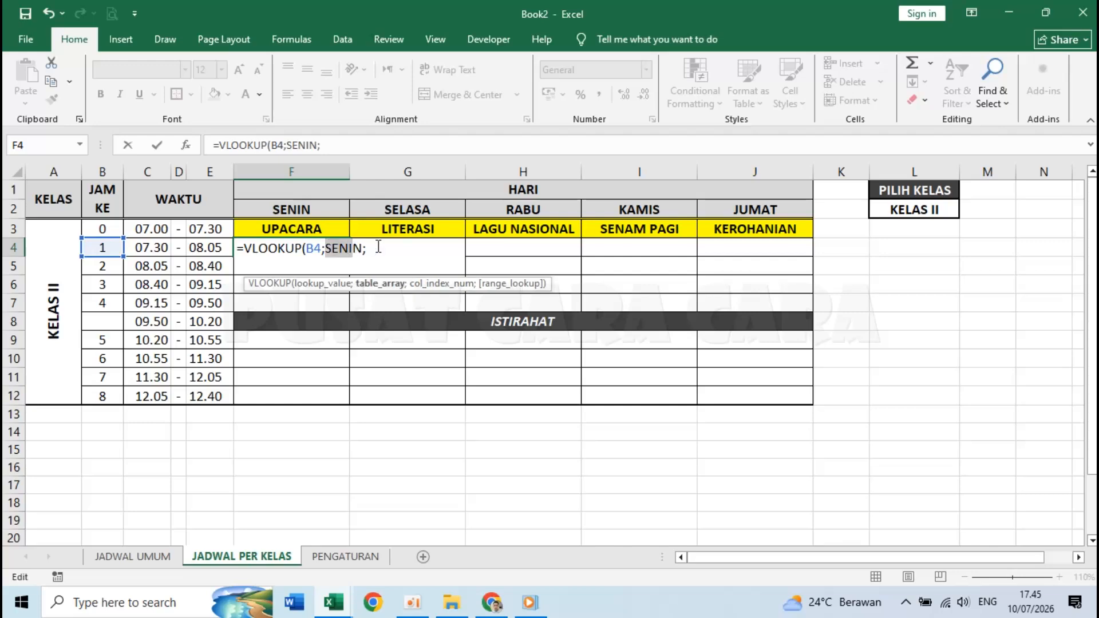
pyautogui.click(376, 248)
pyautogui.click(140, 558)
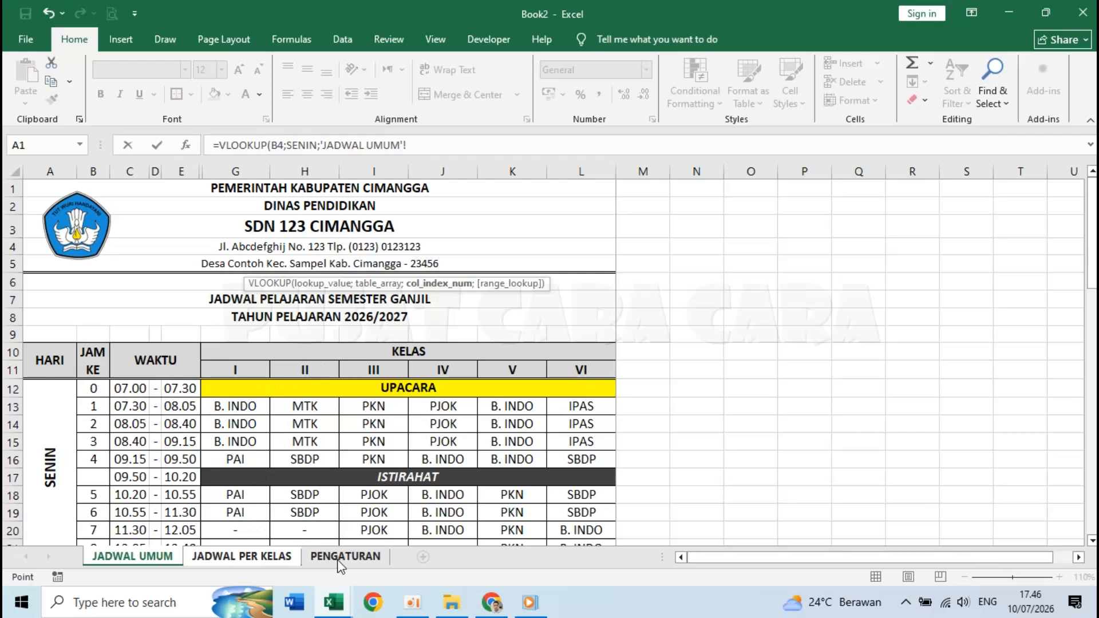
pyautogui.click(294, 560)
pyautogui.moveTo(491, 247); pyautogui.dragTo(368, 249)
pyautogui.press('BackSpace')
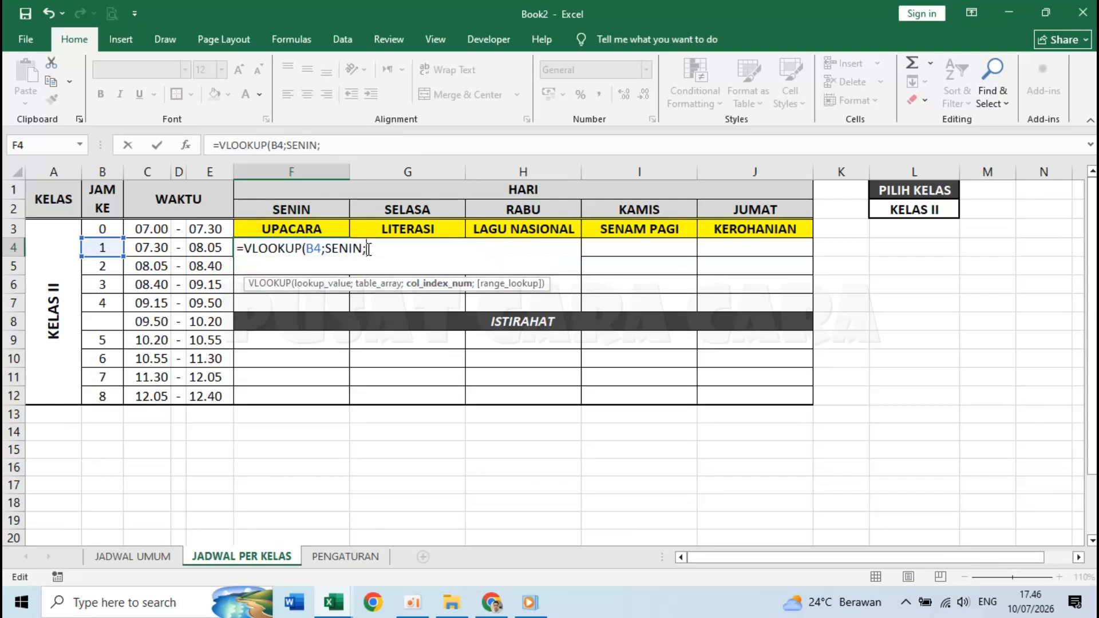
pyautogui.write('6;')
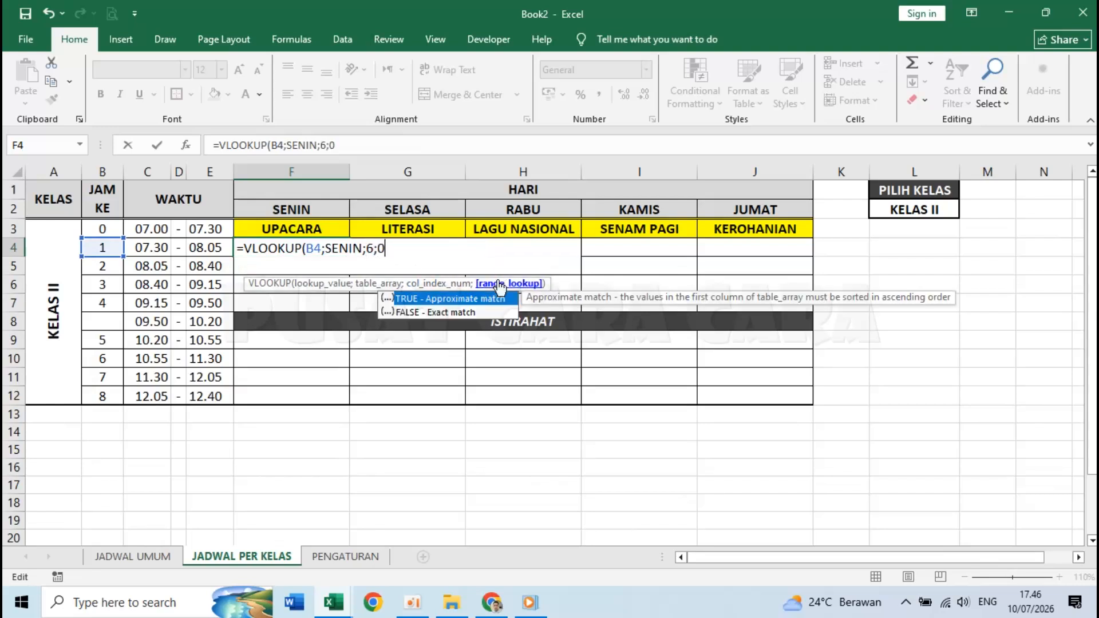
pyautogui.write('0)')
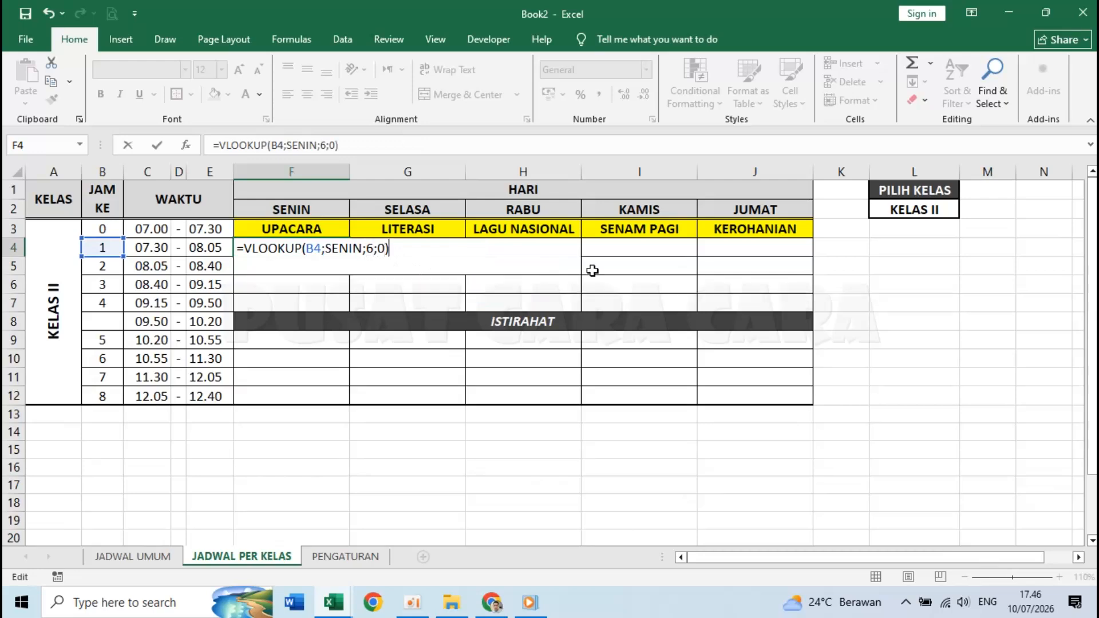
# - Commit F4's VLOOKUP formula and check the class selected in L2
pyautogui.press('Return')
pyautogui.press('Up')
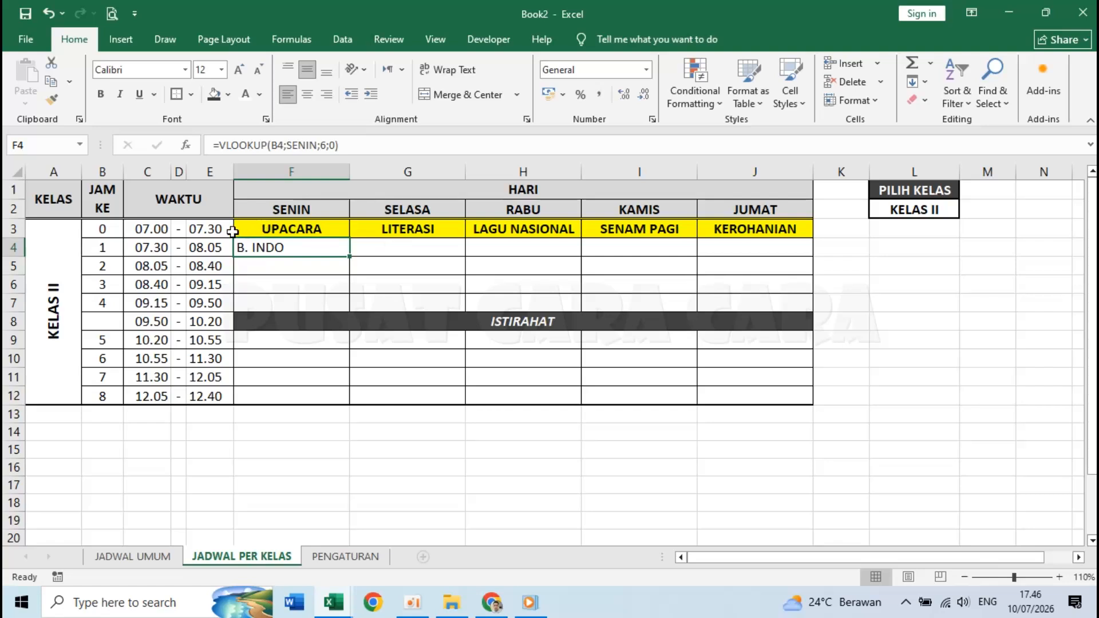
pyautogui.click(909, 207)
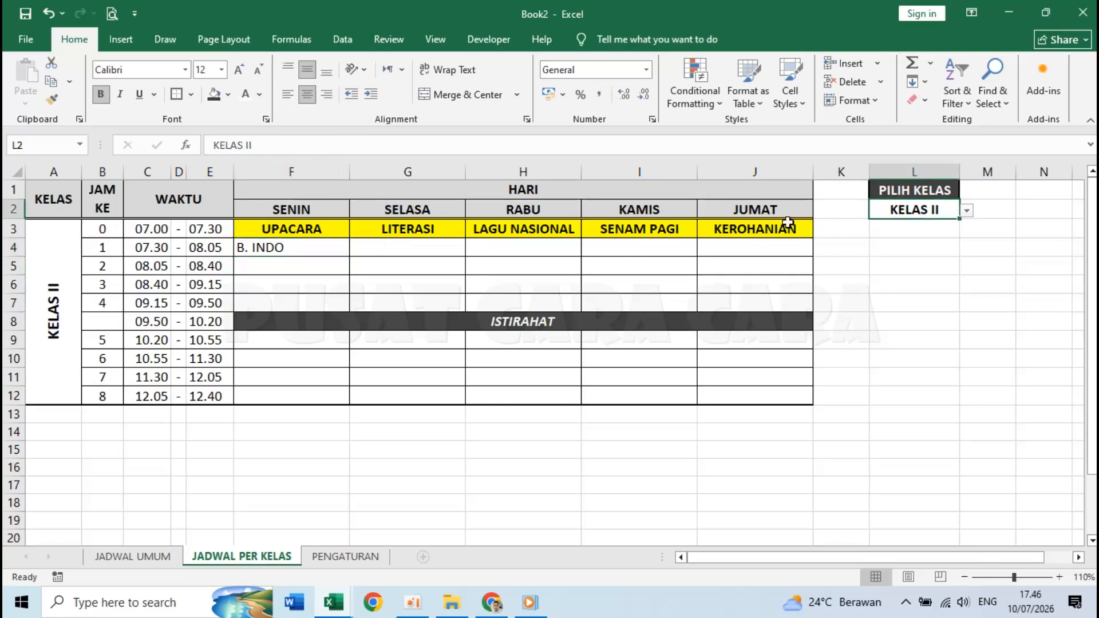
pyautogui.click(291, 252)
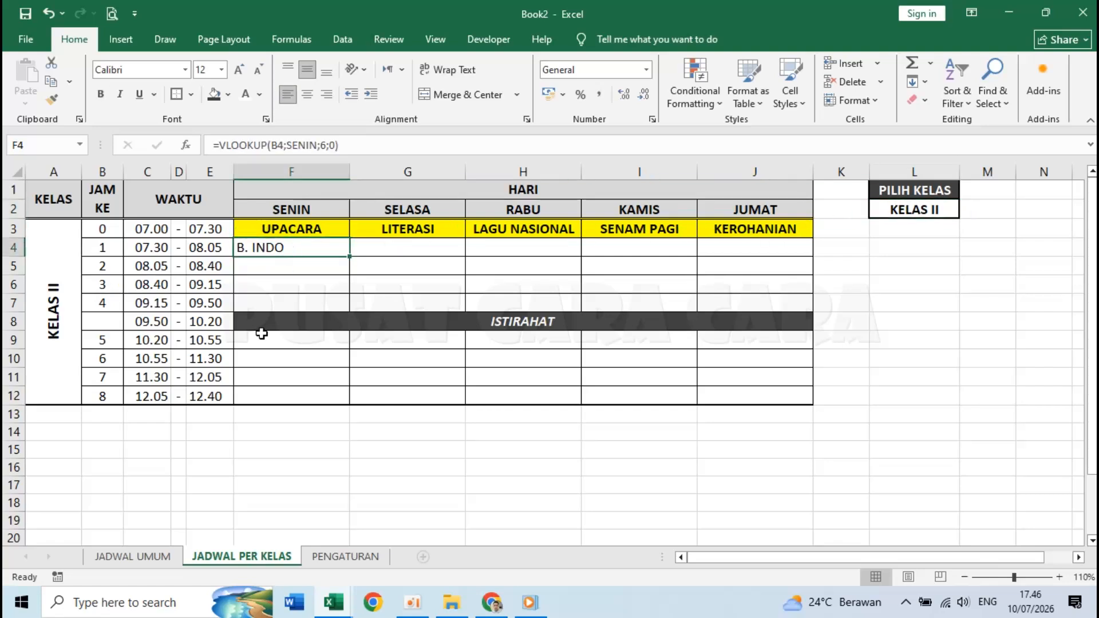
# - Verify on JADWAL UMUM that class I's first Monday lesson is B. INDO and class II's is MTK
pyautogui.click(142, 558)
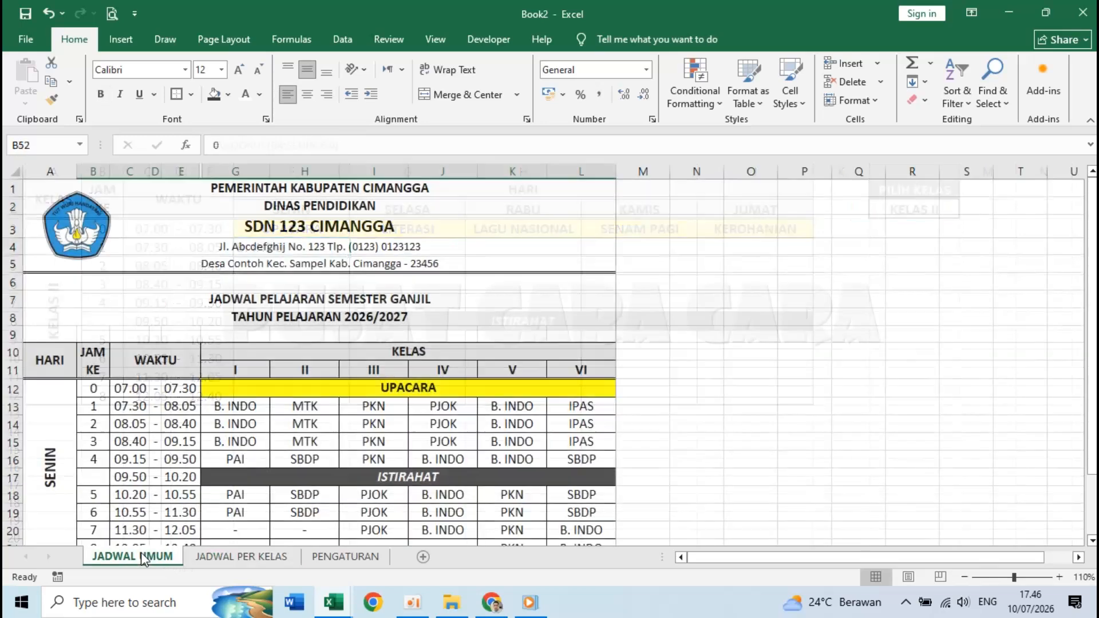
pyautogui.click(264, 408)
pyautogui.hotkey('ctrl', 'pagedown')
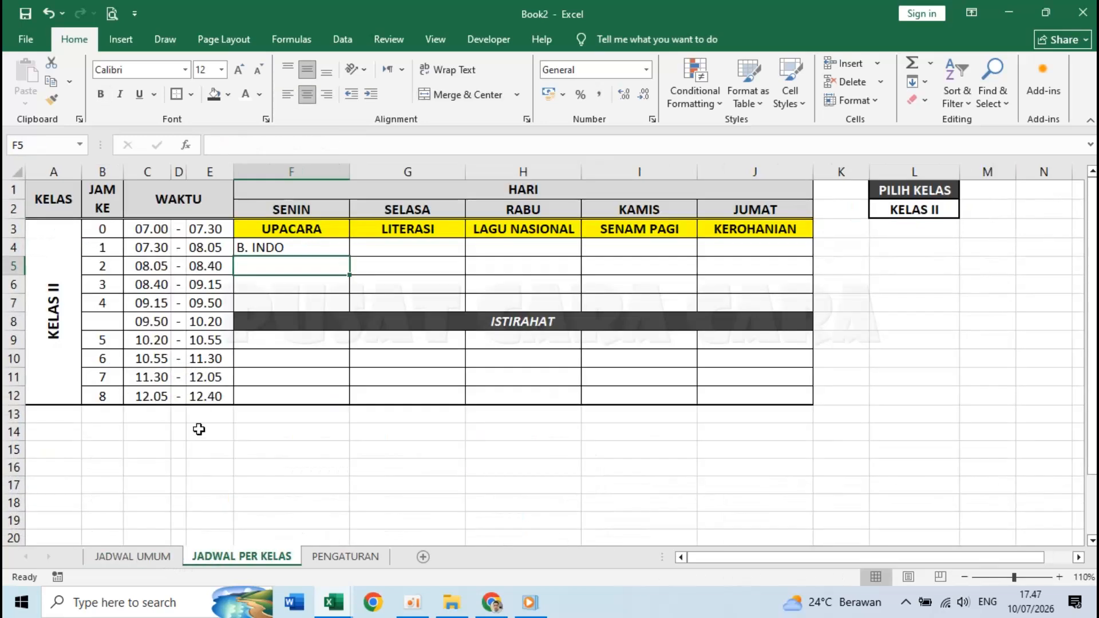
pyautogui.click(170, 557)
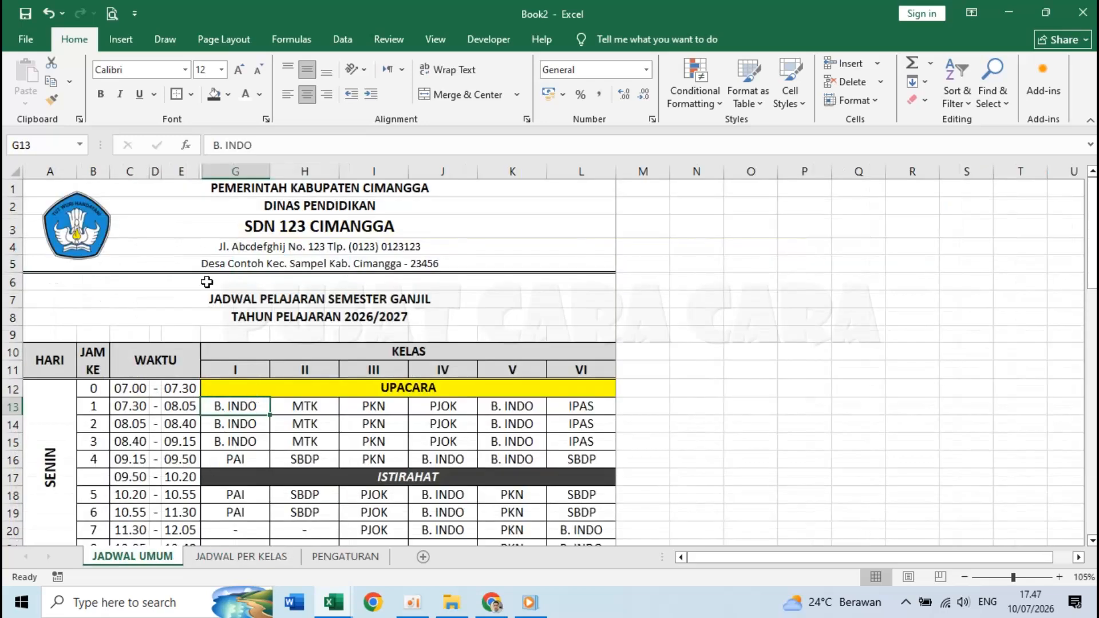
pyautogui.moveTo(94, 390); pyautogui.dragTo(484, 447)
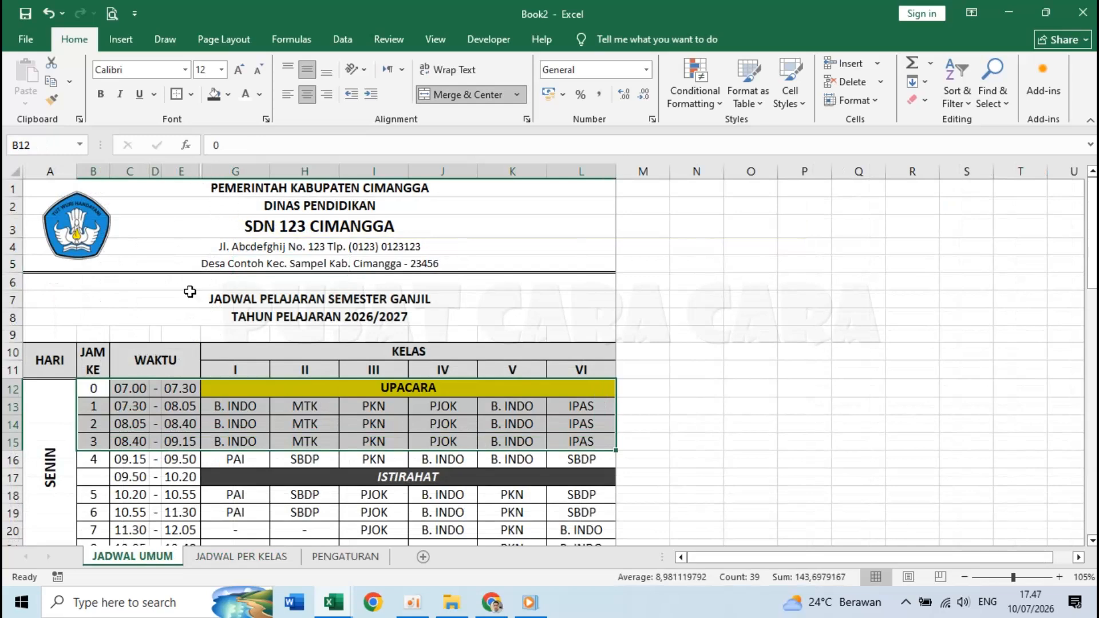
pyautogui.click(92, 387)
pyautogui.click(129, 389)
pyautogui.click(155, 391)
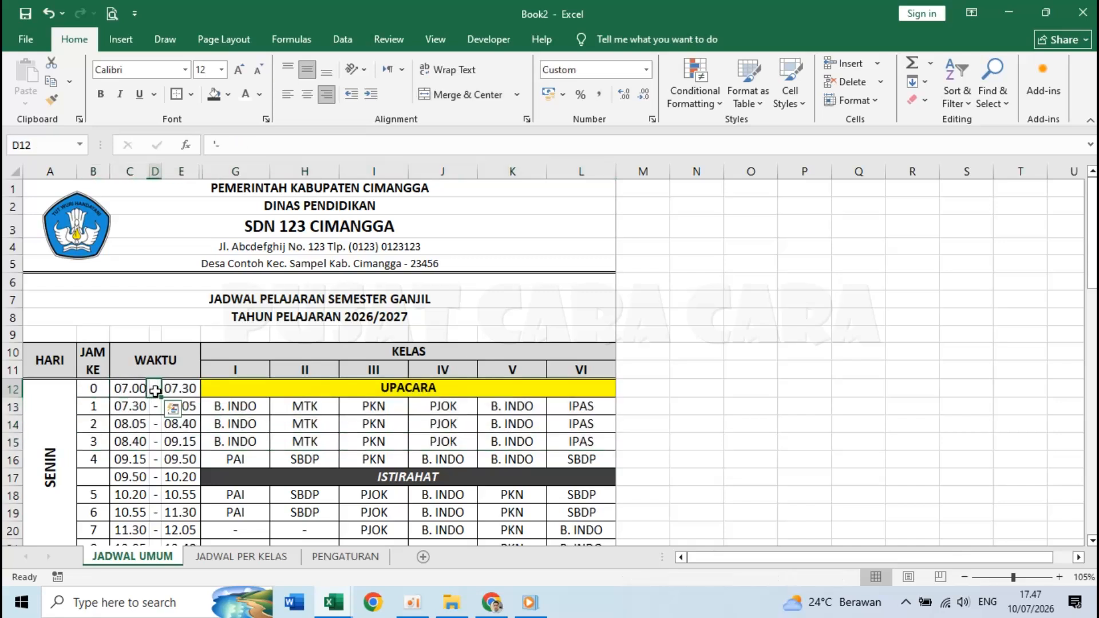
pyautogui.click(179, 389)
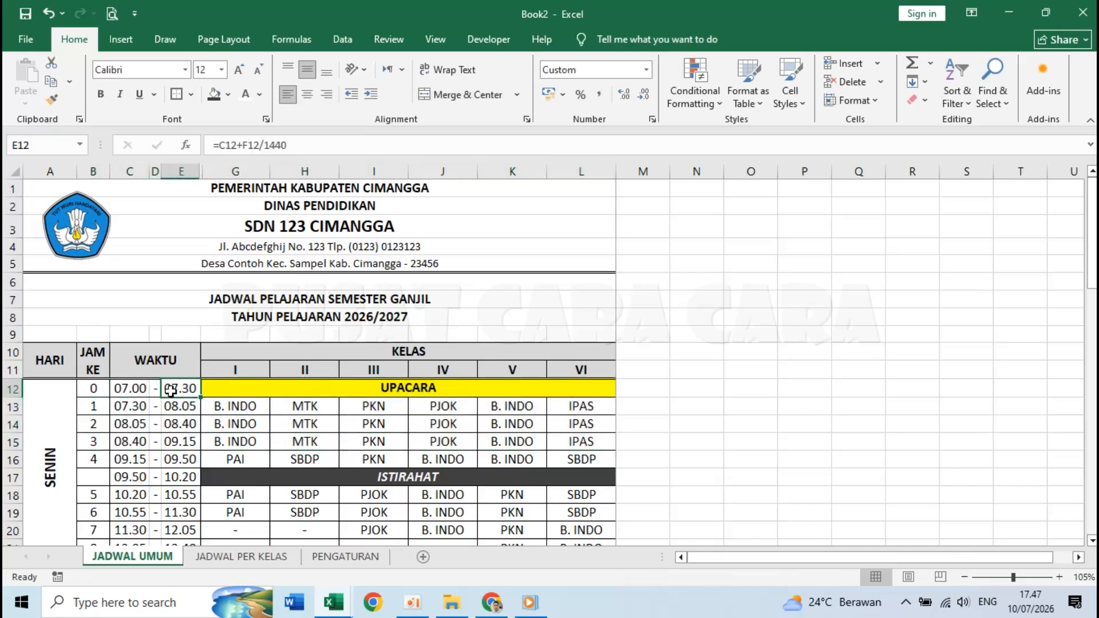
pyautogui.click(215, 406)
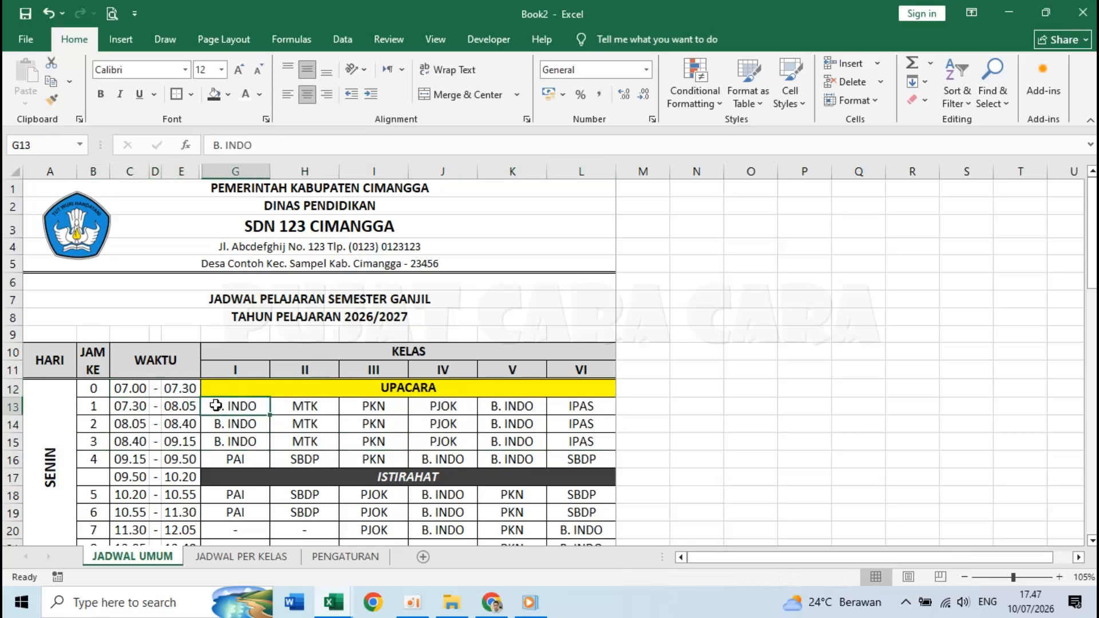
pyautogui.click(305, 407)
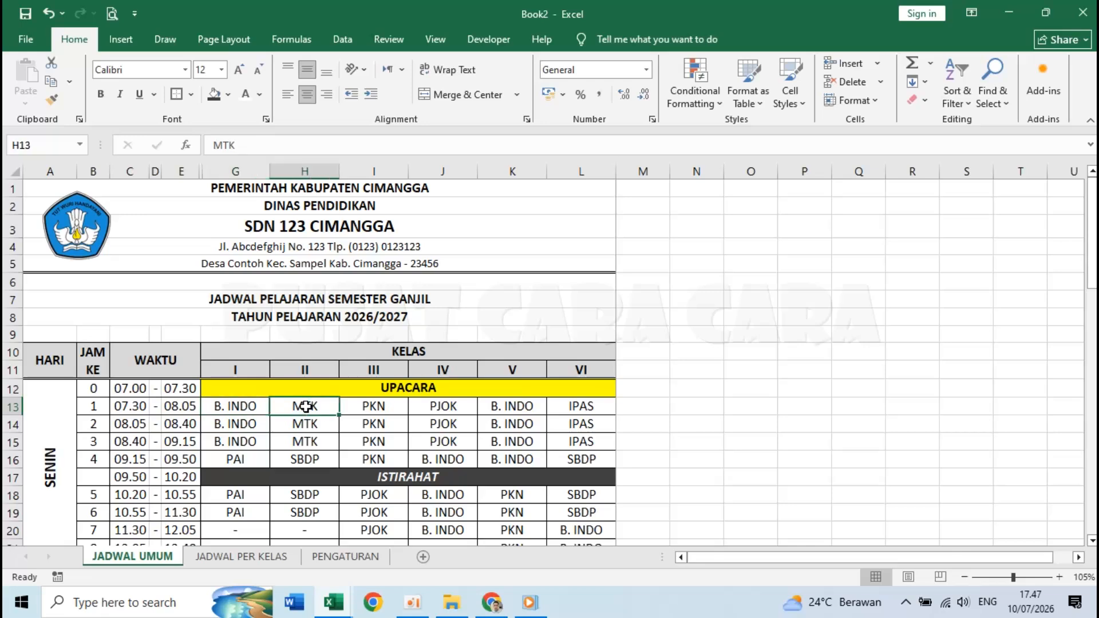
pyautogui.click(252, 556)
pyautogui.click(310, 250)
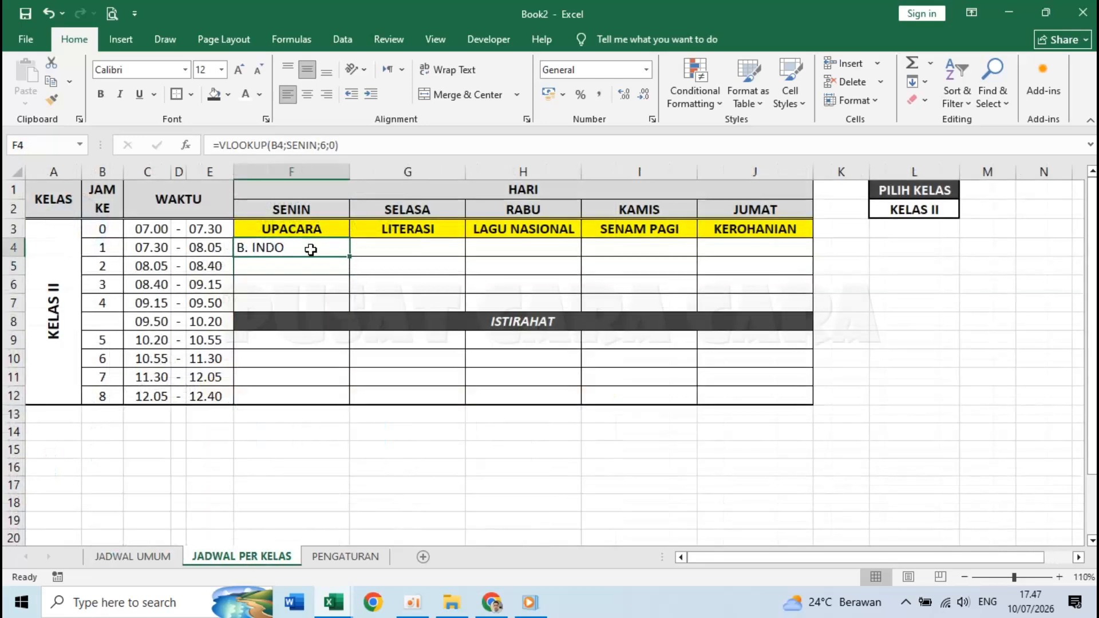
# - Change F4's column index from 6 to 7 so it returns MTK
pyautogui.click(327, 146)
pyautogui.press('BackSpace')
pyautogui.write('7')
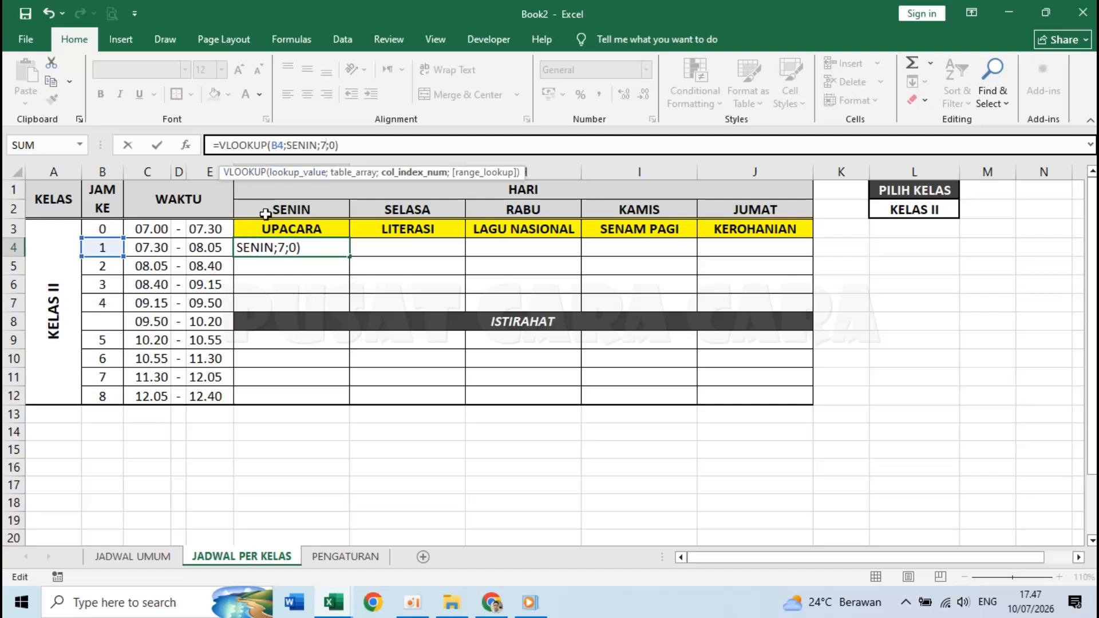
pyautogui.press('Return')
pyautogui.doubleClick(287, 249)
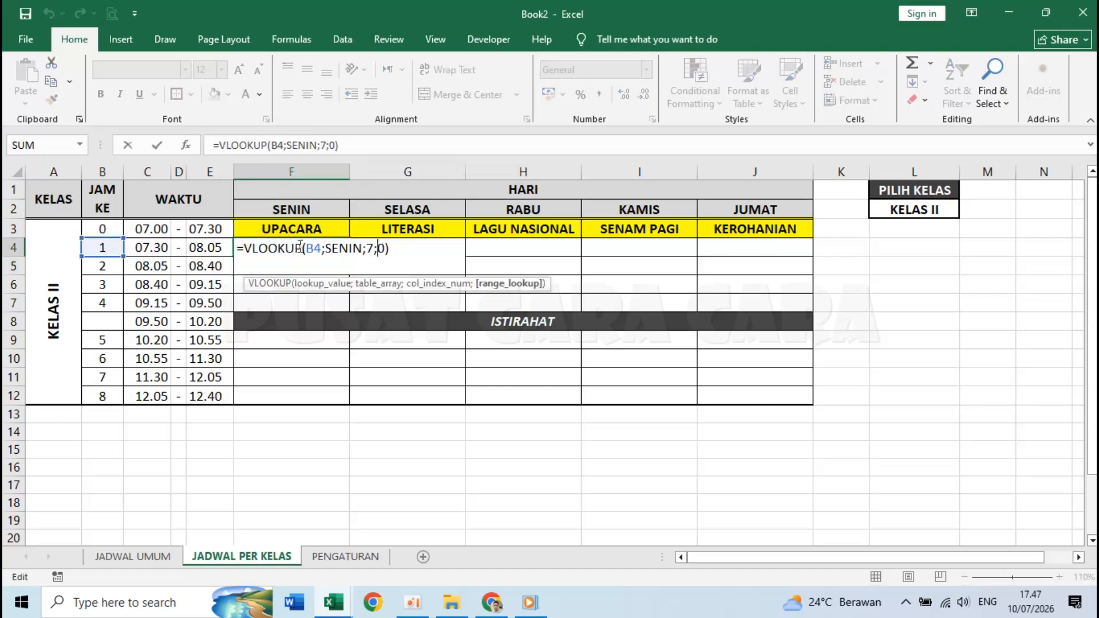
pyautogui.doubleClick(316, 248)
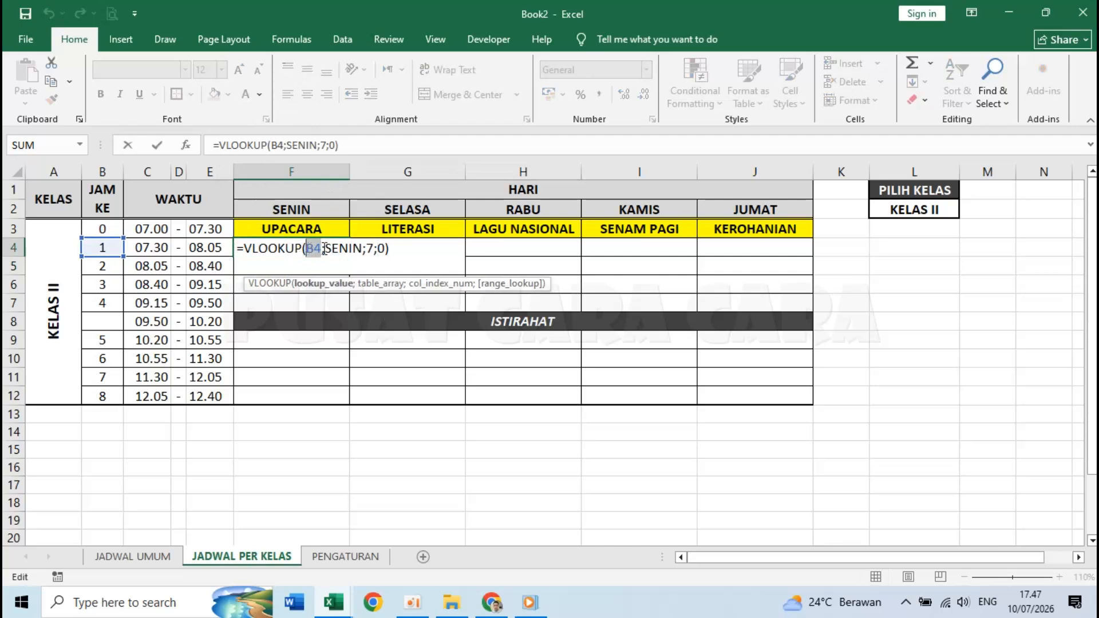
pyautogui.moveTo(325, 248); pyautogui.dragTo(378, 248)
pyautogui.press('Escape')
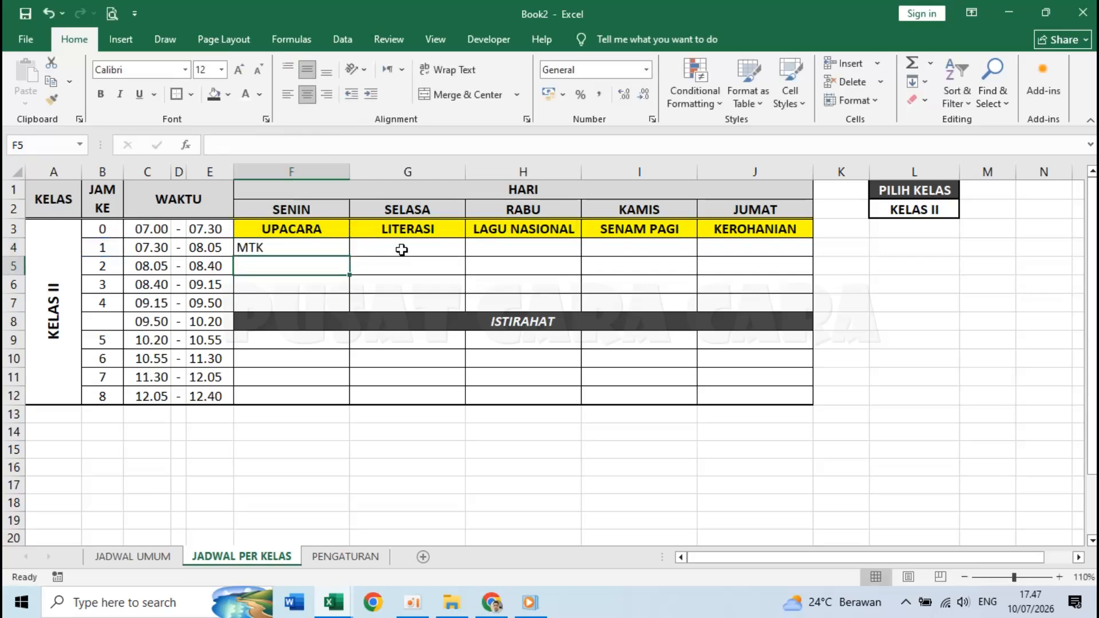
# - Compare against the JADWAL UMUM Monday block, then delete F4's formula
pyautogui.click(133, 556)
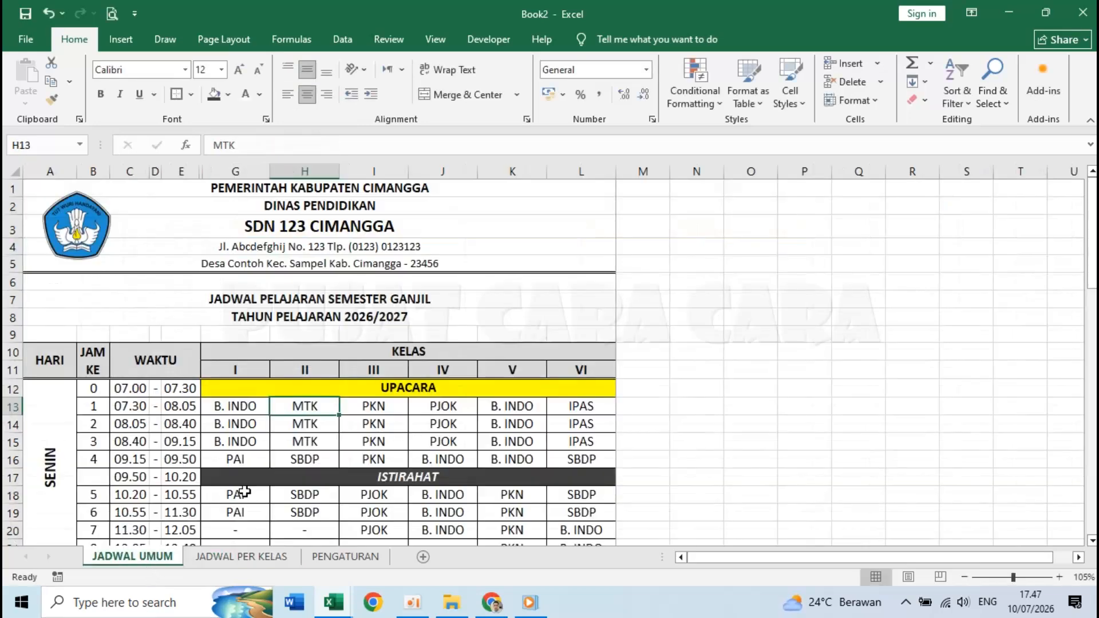
pyautogui.click(102, 412)
pyautogui.moveTo(63, 431); pyautogui.dragTo(448, 458)
pyautogui.click(98, 407)
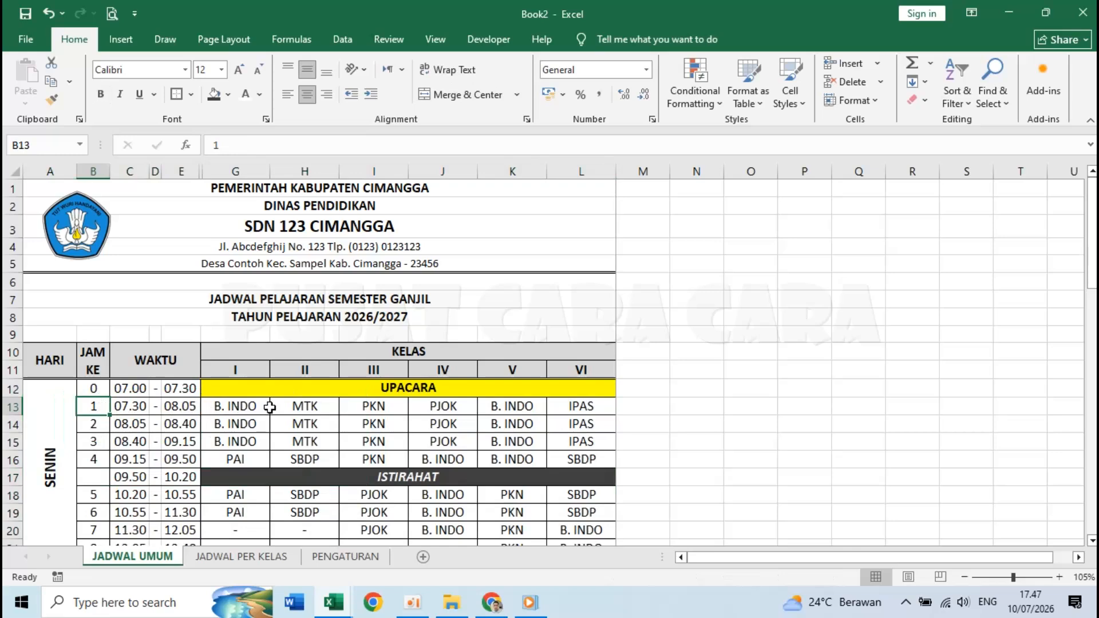
pyautogui.click(309, 408)
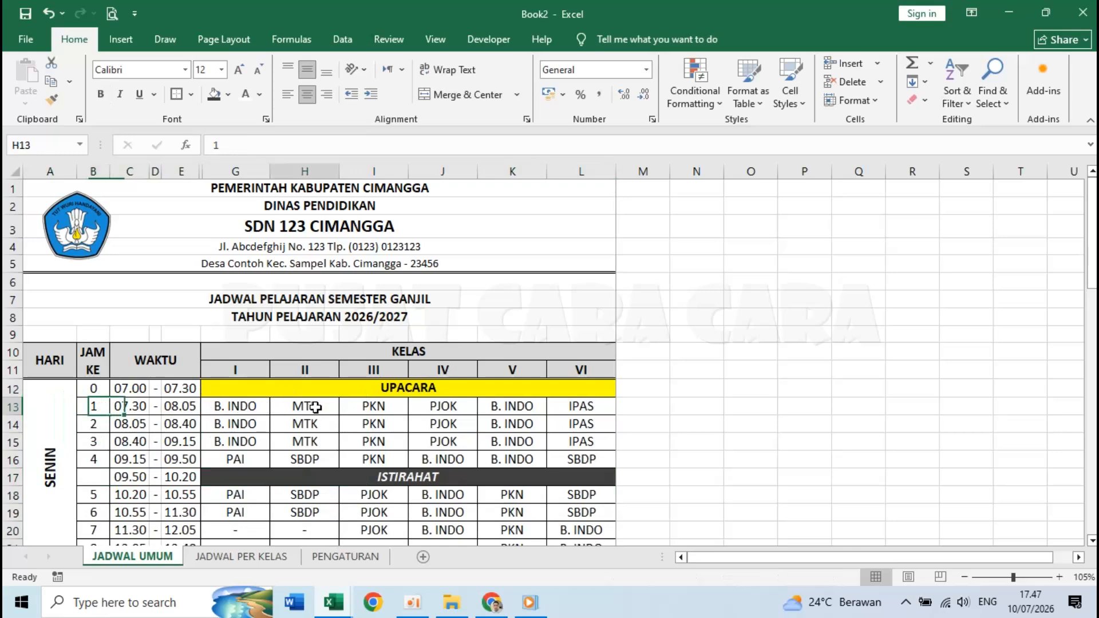
pyautogui.click(244, 564)
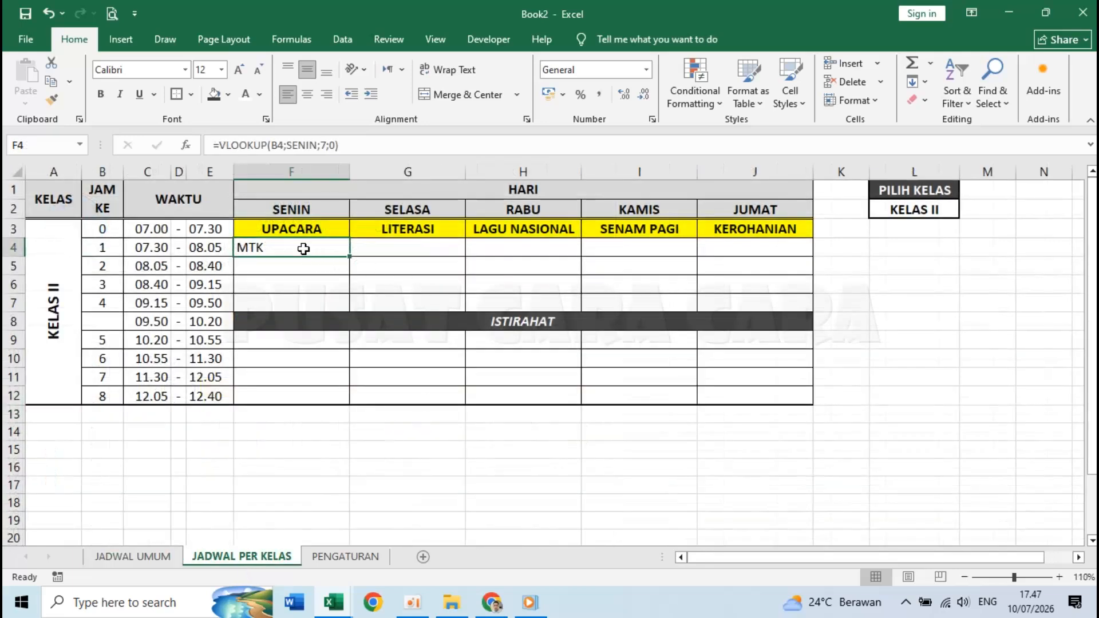
pyautogui.press('Delete')
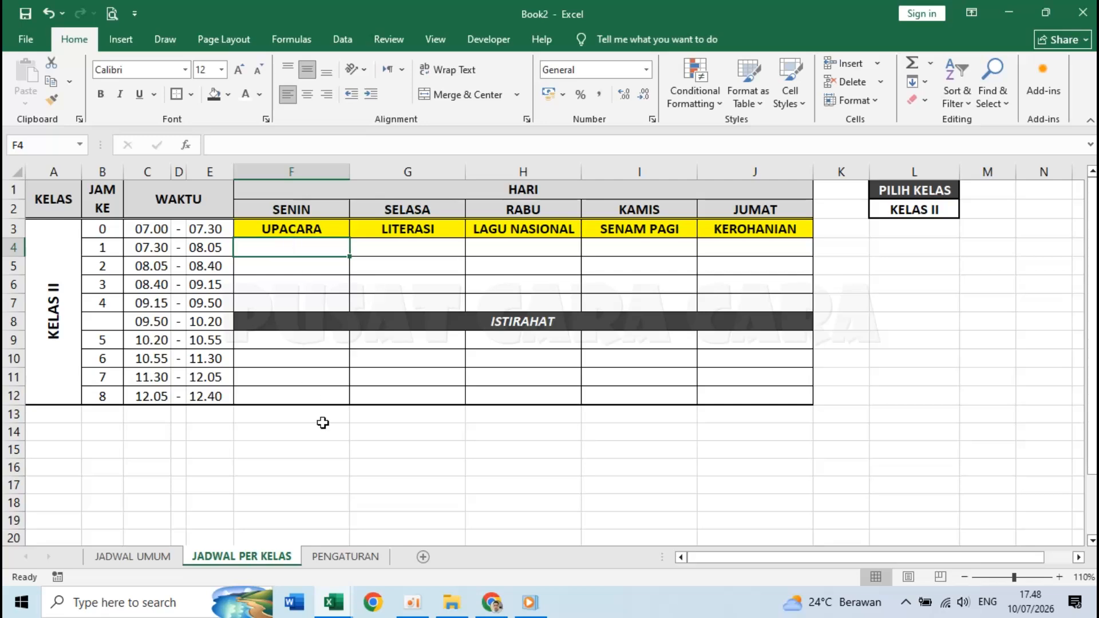
# - Inspect row 13 on JADWAL UMUM: lesson number, times and class I–III entries
pyautogui.click(343, 556)
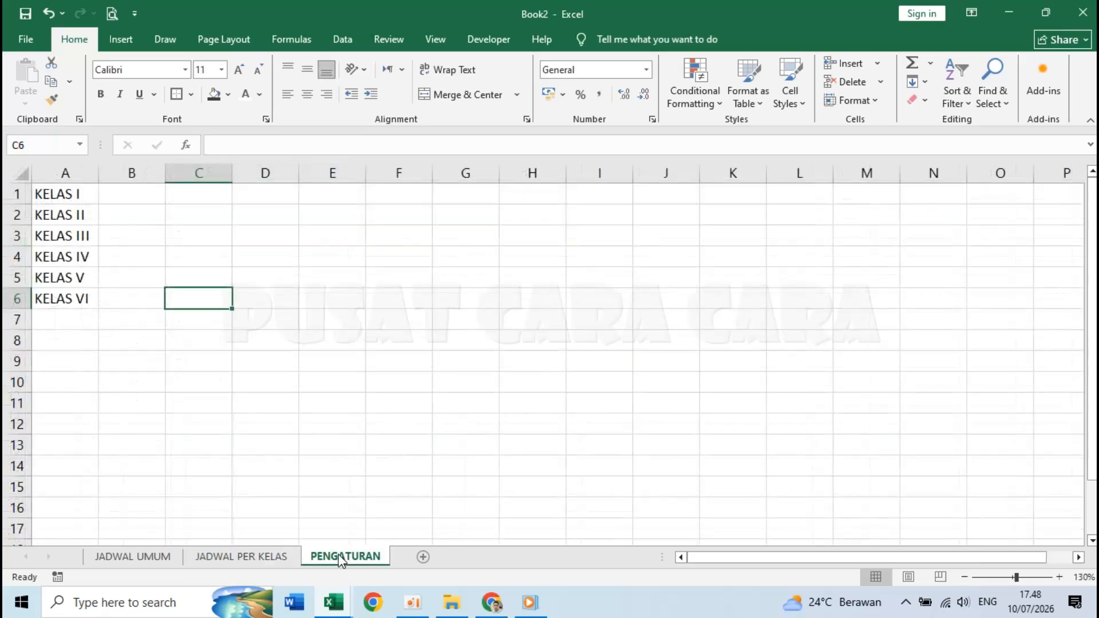
pyautogui.click(160, 558)
pyautogui.click(228, 405)
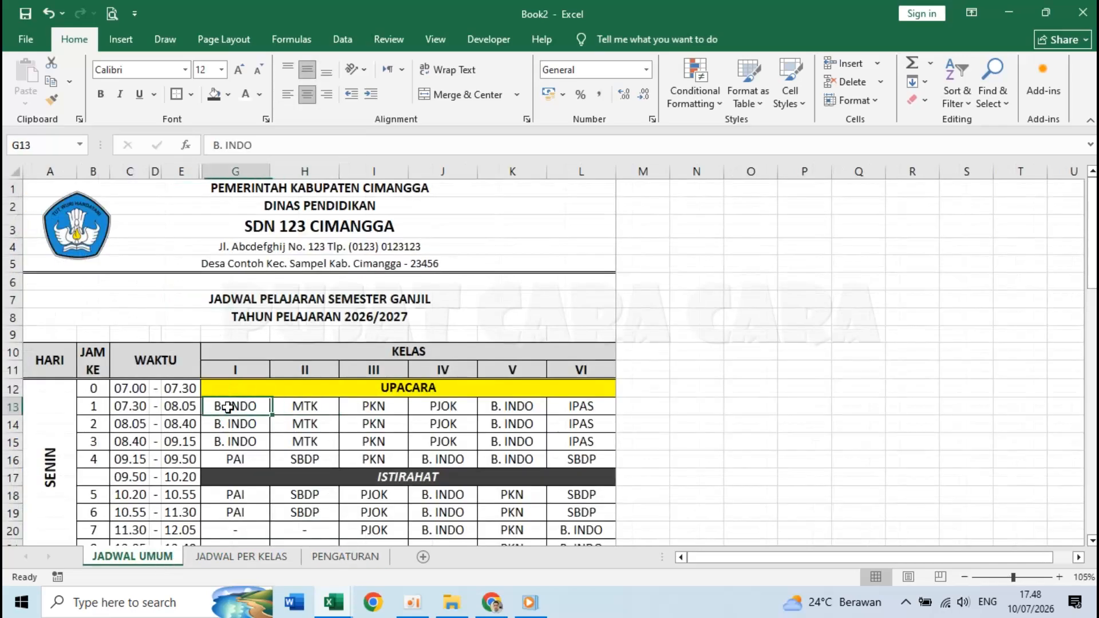
pyautogui.click(98, 407)
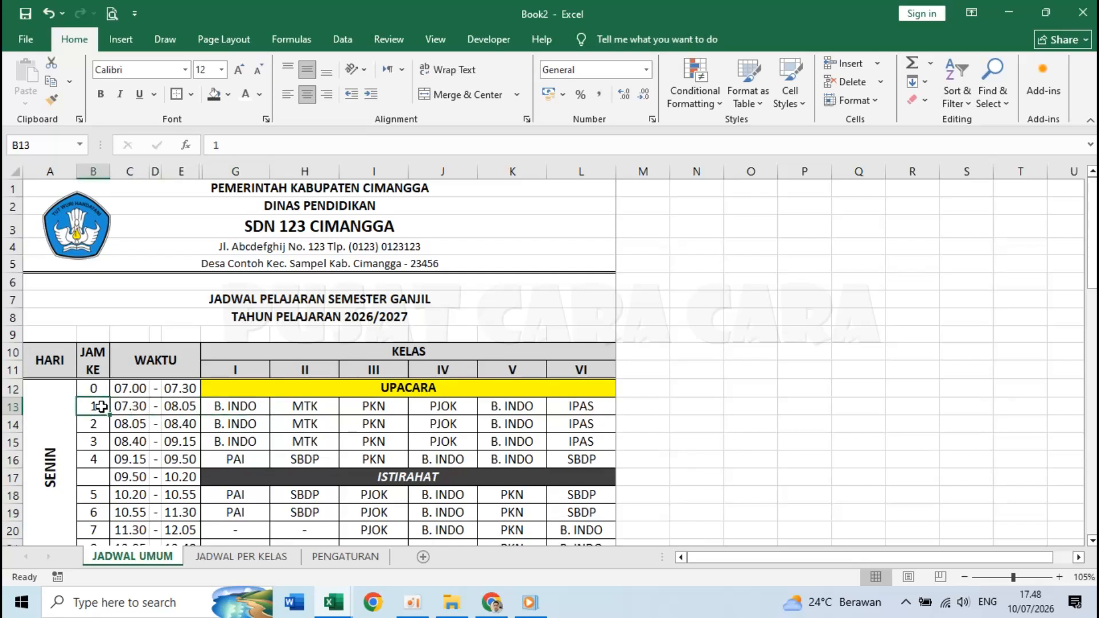
pyautogui.click(127, 407)
pyautogui.click(153, 410)
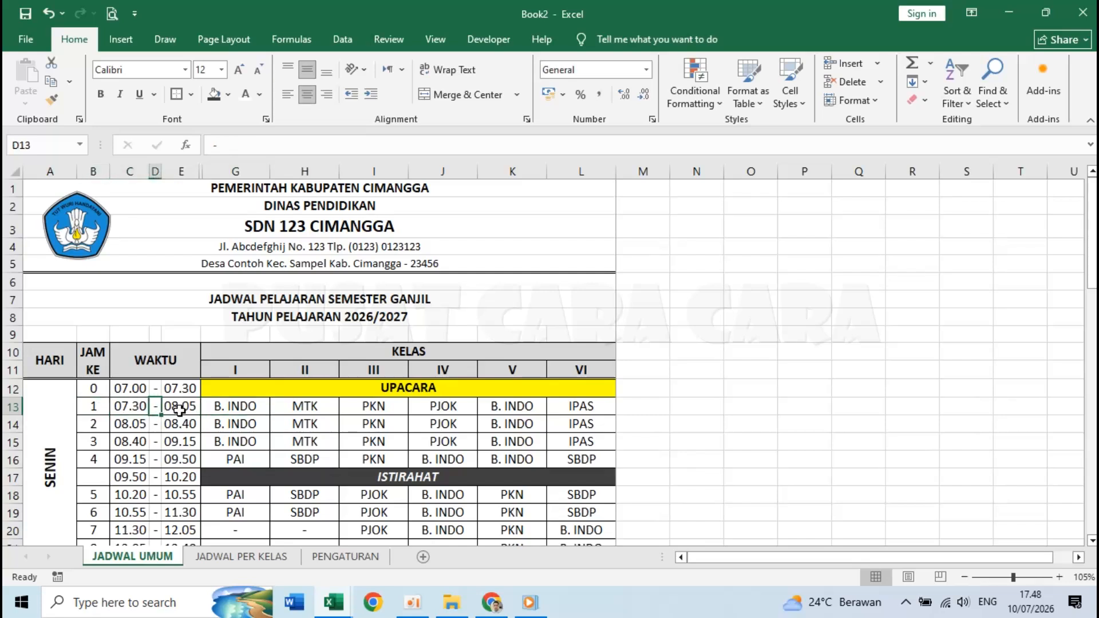
pyautogui.click(179, 410)
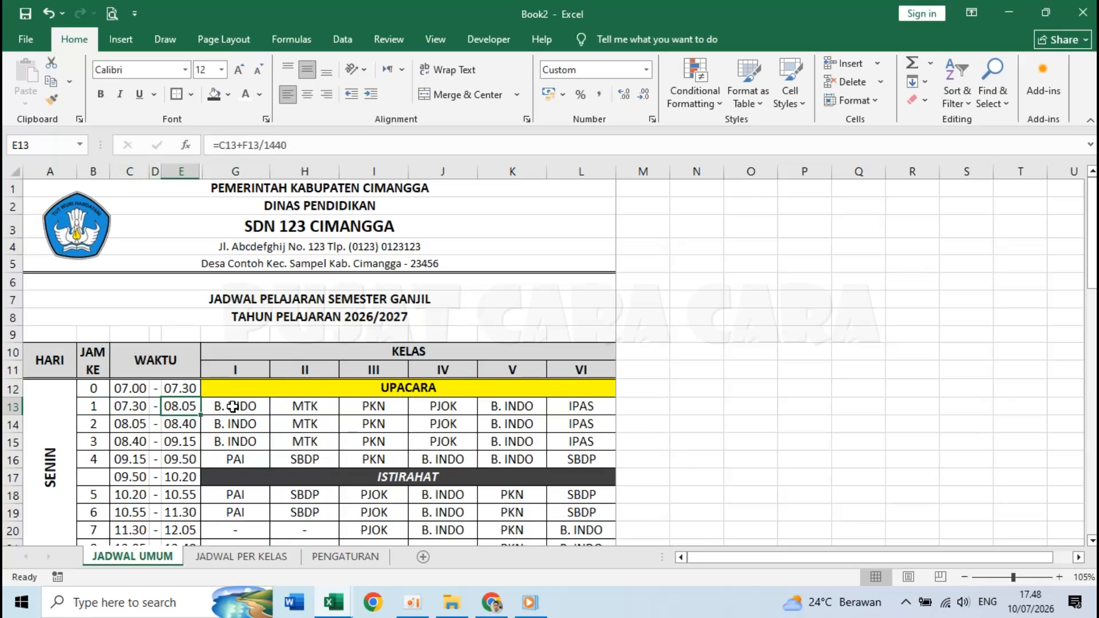
pyautogui.click(233, 407)
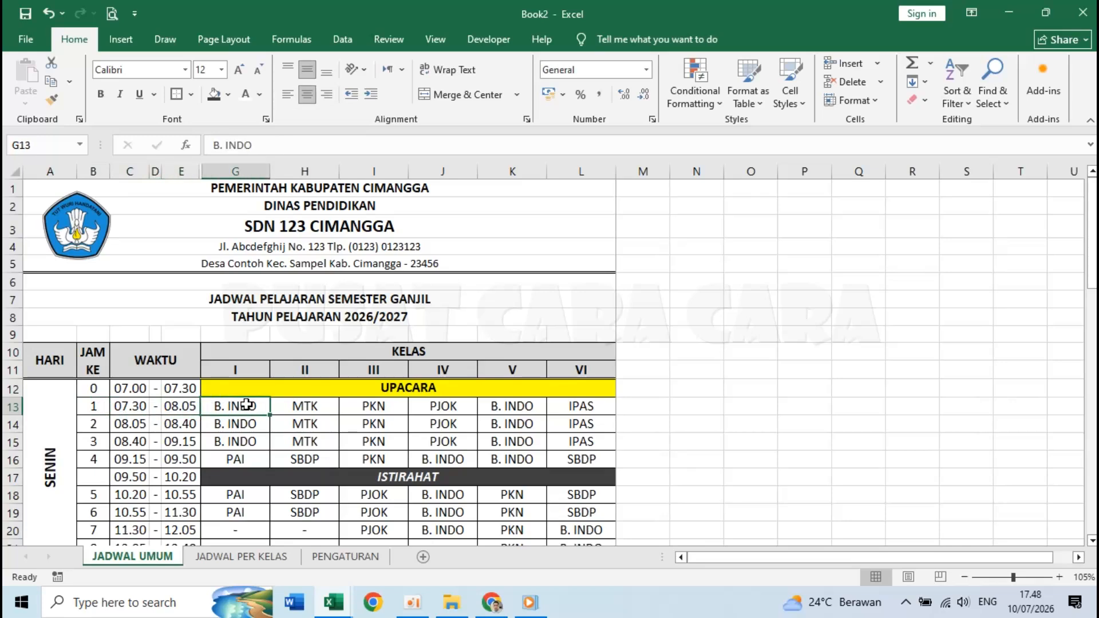
pyautogui.click(322, 409)
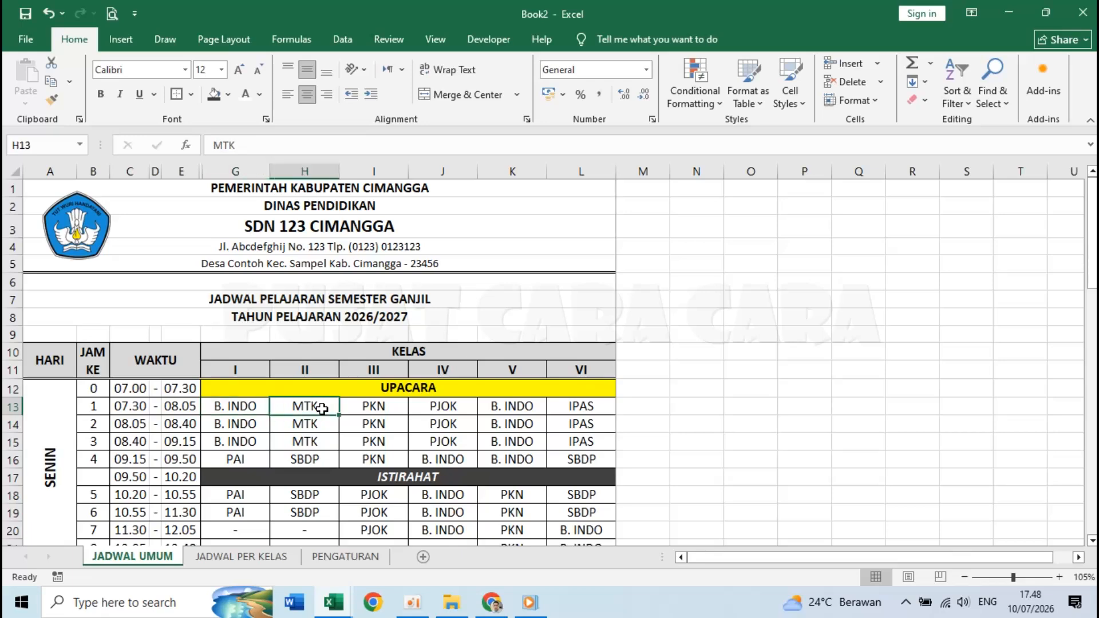
pyautogui.click(382, 406)
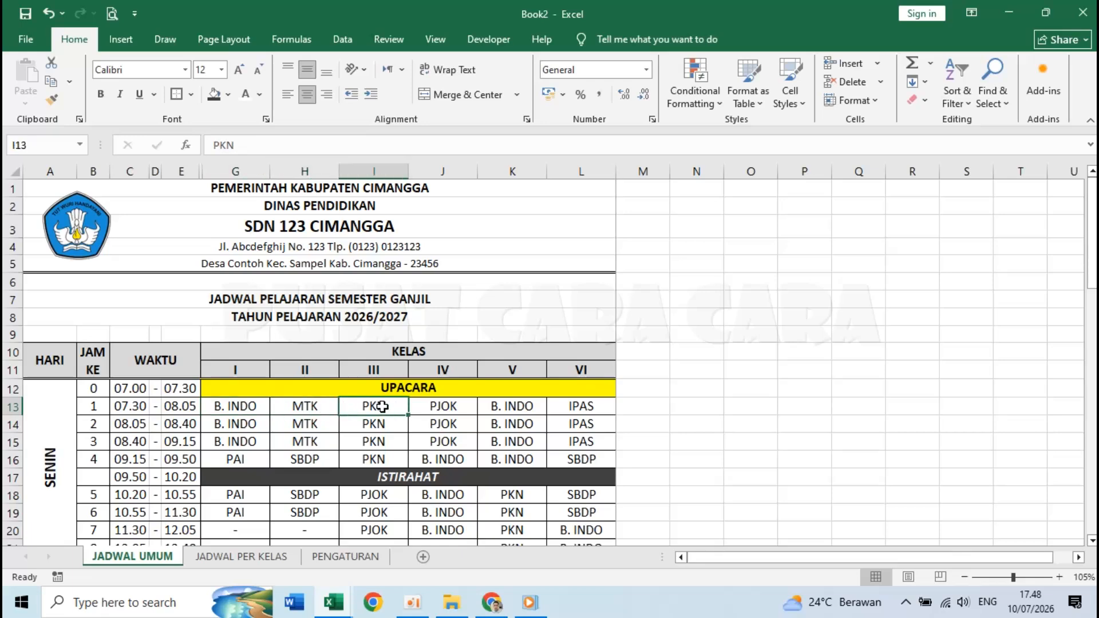
# - Enter 6, 7, 8, 9, 10, 11 in PENGATURAN B1:B6 beside KELAS I–VI
pyautogui.click(319, 558)
pyautogui.click(137, 195)
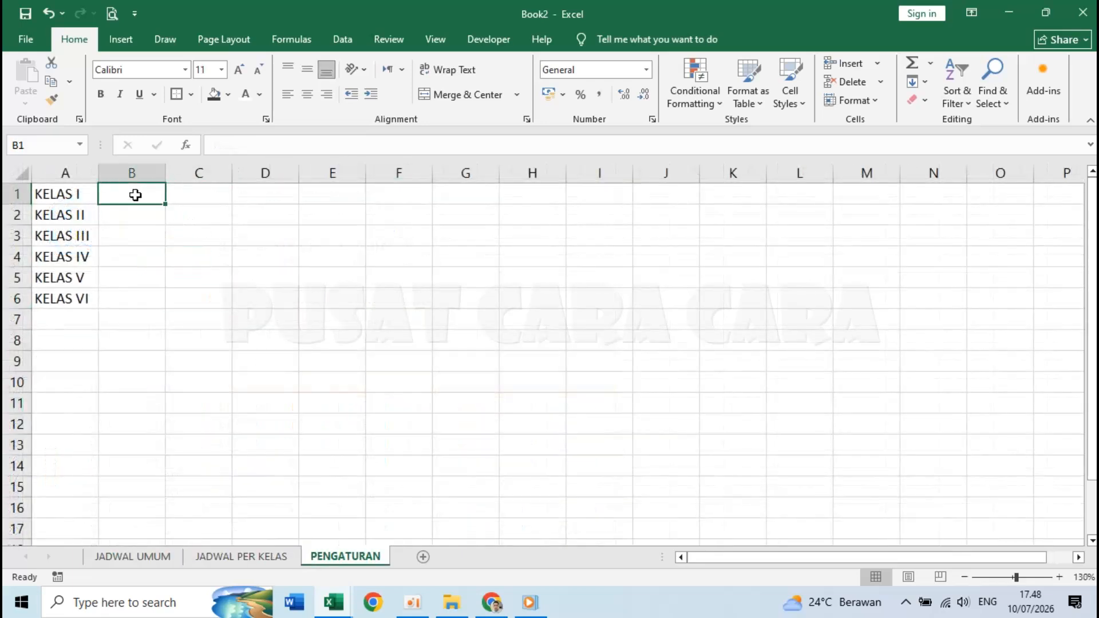
pyautogui.write('6')
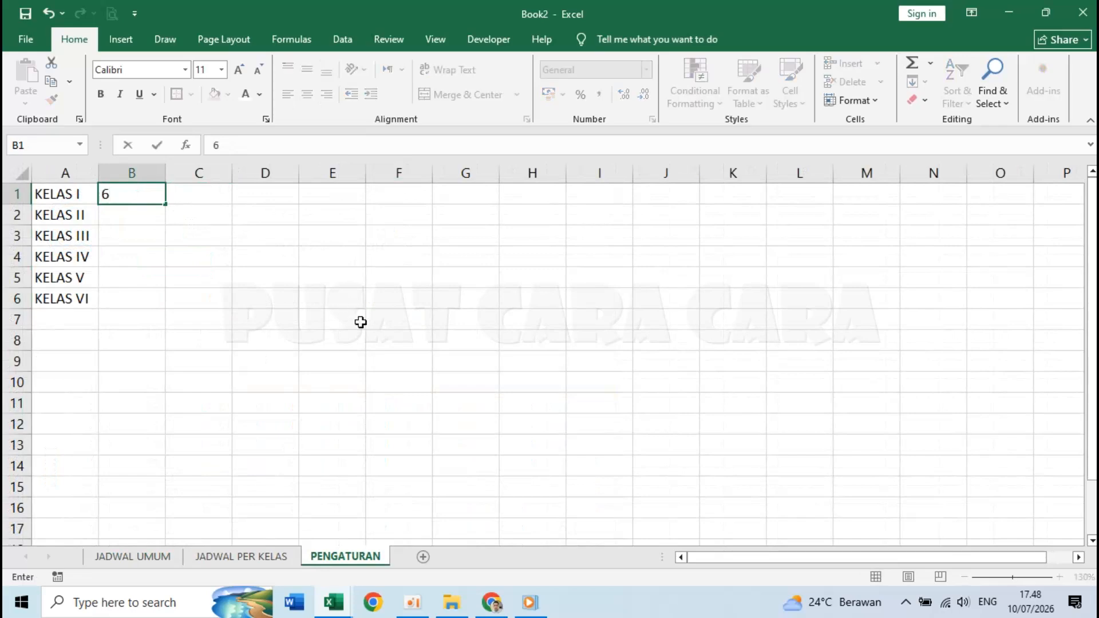
pyautogui.press('Return')
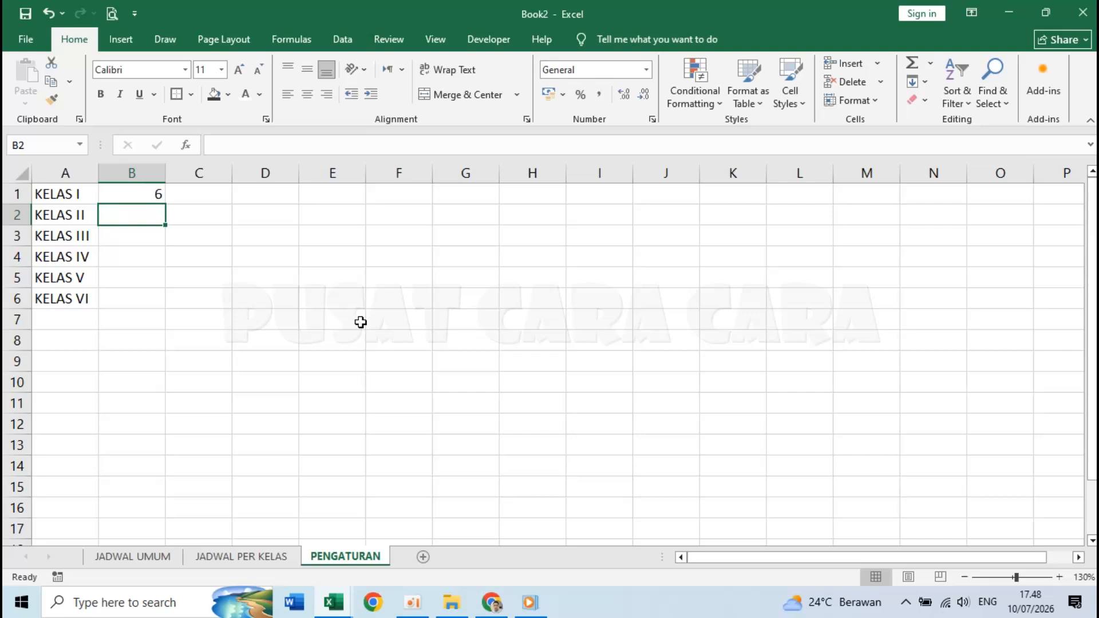
pyautogui.write('7')
pyautogui.press('Return')
pyautogui.write('8')
pyautogui.press('Return')
pyautogui.write('9')
pyautogui.press('Return')
pyautogui.write('10')
pyautogui.press('Return')
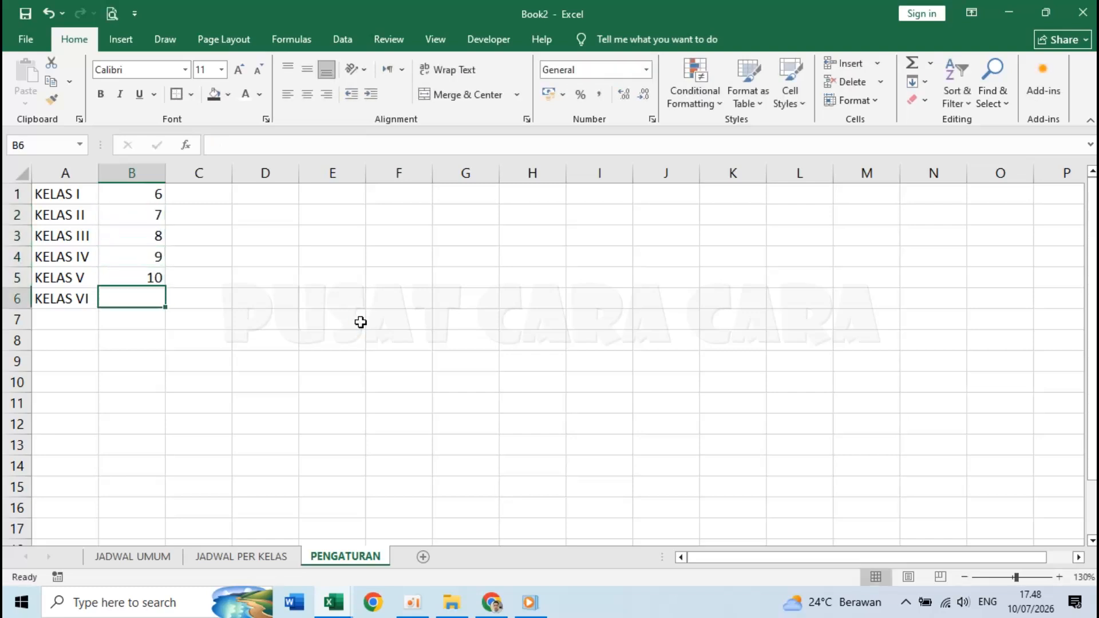
pyautogui.write('11')
pyautogui.press('Return')
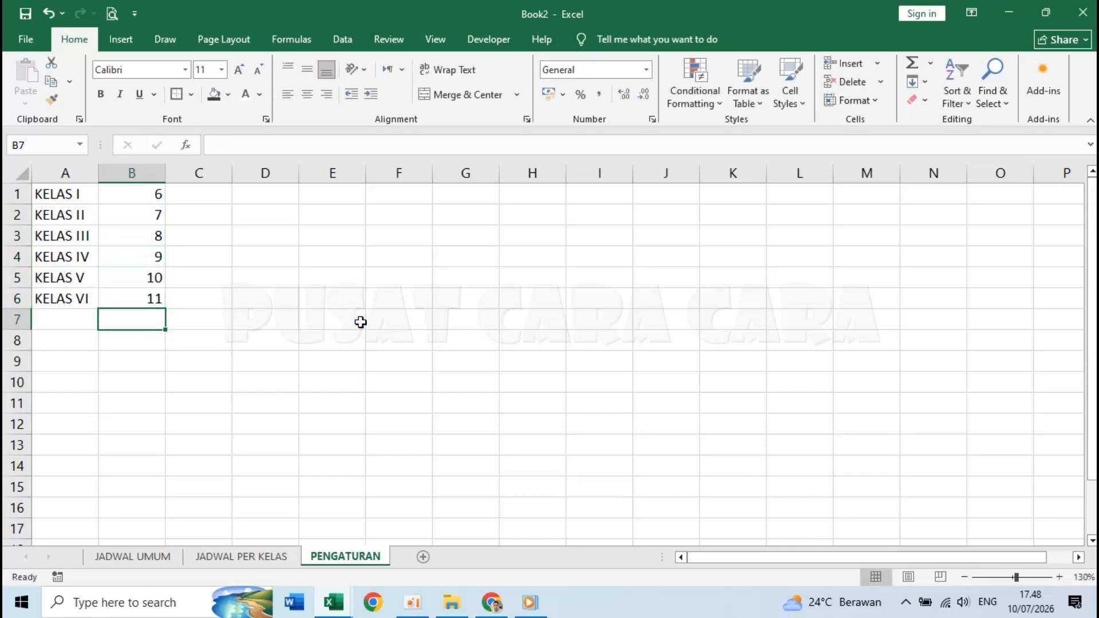
pyautogui.click(361, 388)
# - Define PENGATURAN A1:B6 as TB_KELAS, replacing the suggested name KELAS_I
pyautogui.moveTo(66, 196); pyautogui.dragTo(131, 296)
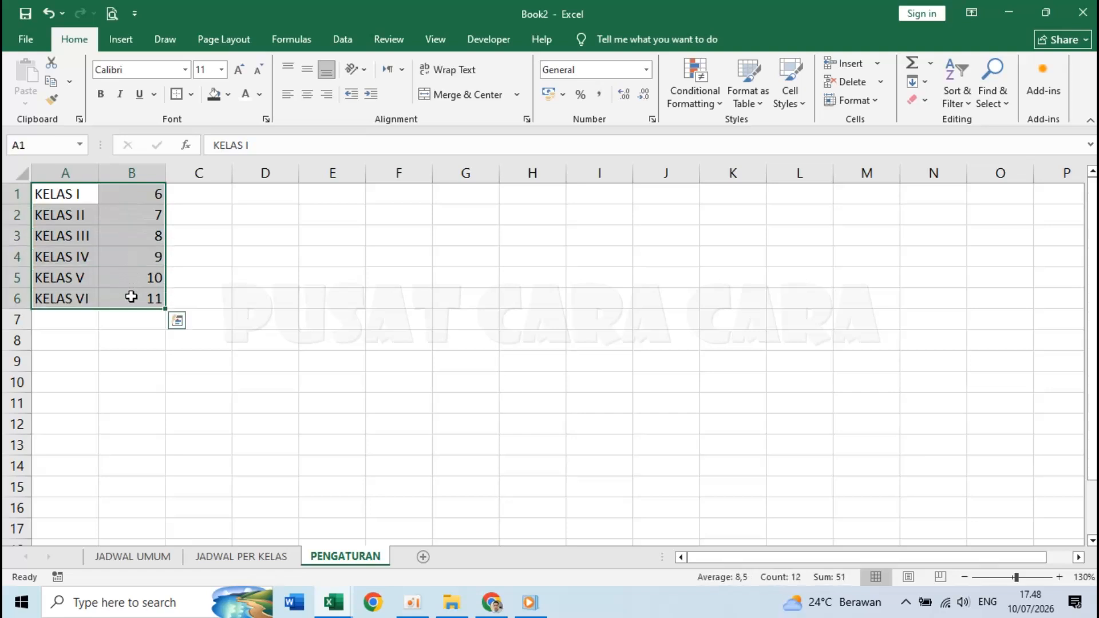
pyautogui.click(292, 40)
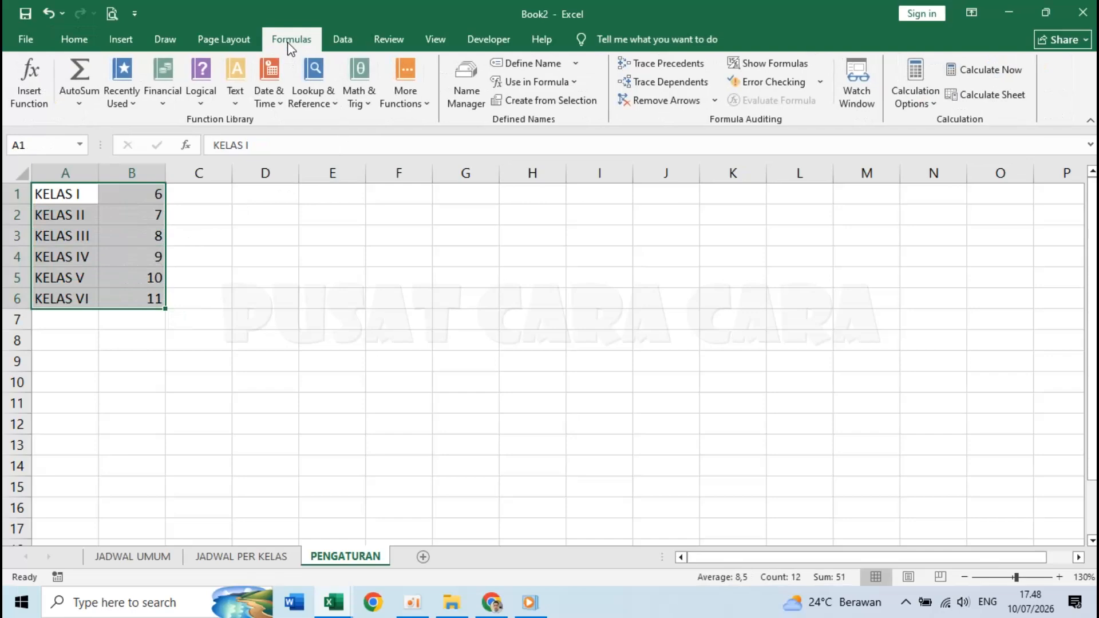
pyautogui.click(515, 68)
pyautogui.press('BackSpace')
pyautogui.write('TB_KELAS')
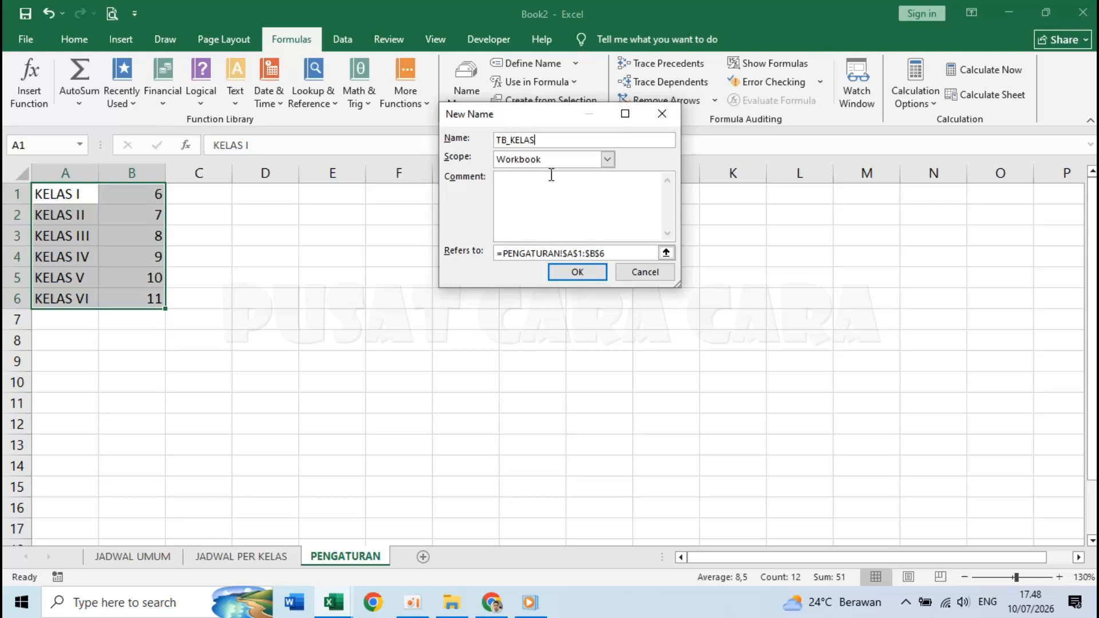
pyautogui.click(577, 273)
pyautogui.click(568, 275)
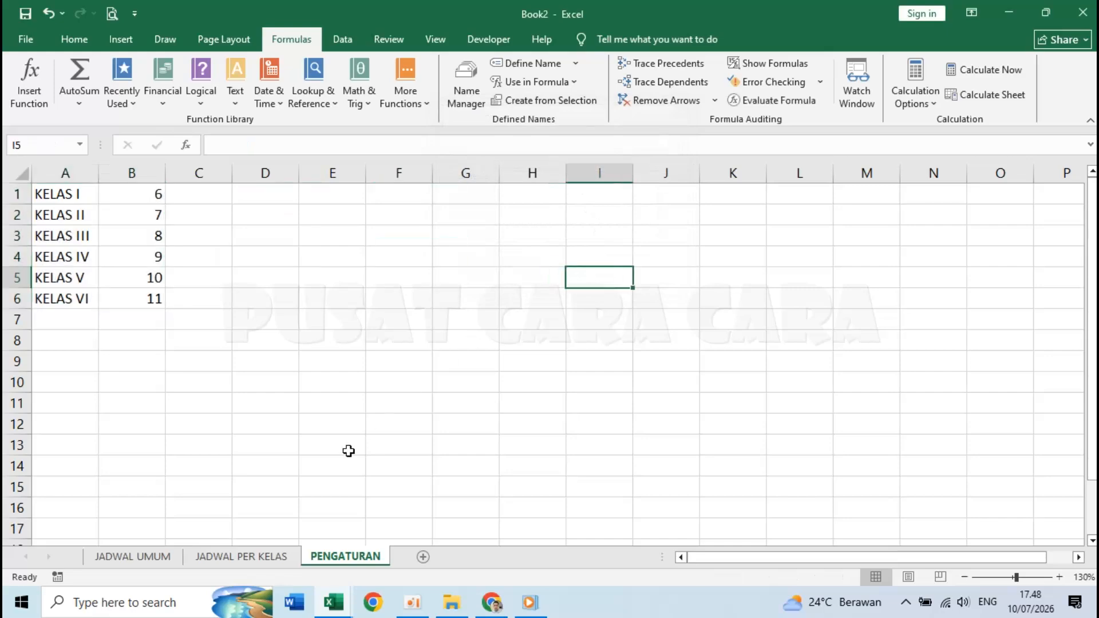
# - In JADWAL PER KELAS cell F4, begin =VLOOKUP( using column-locked $B4 as the lookup value
pyautogui.click(262, 559)
pyautogui.click(334, 246)
pyautogui.write('=')
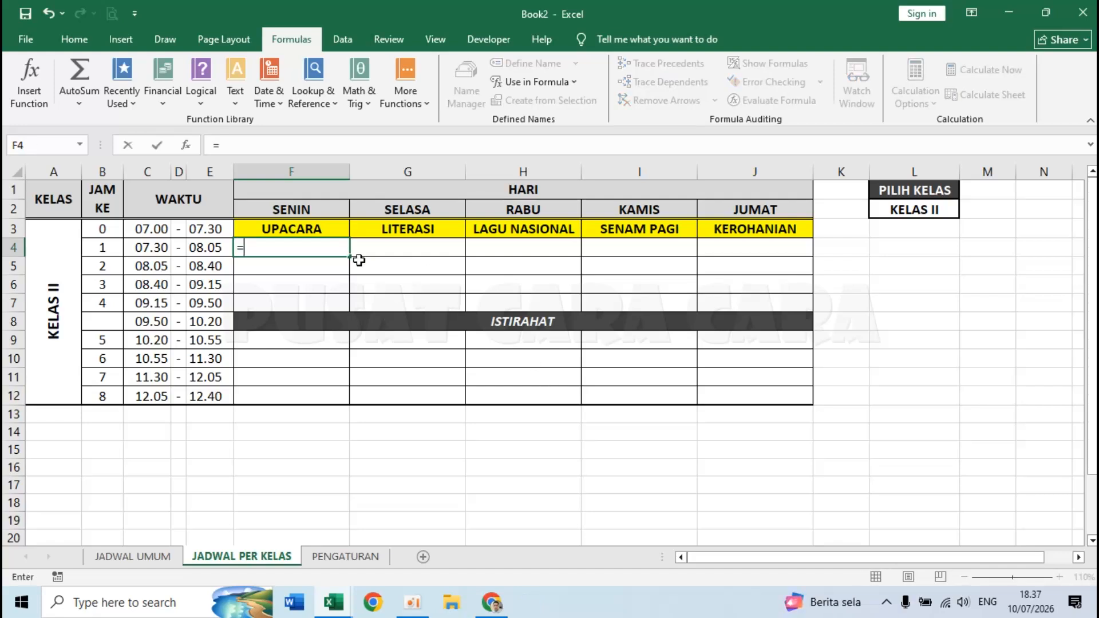
pyautogui.write('VLO')
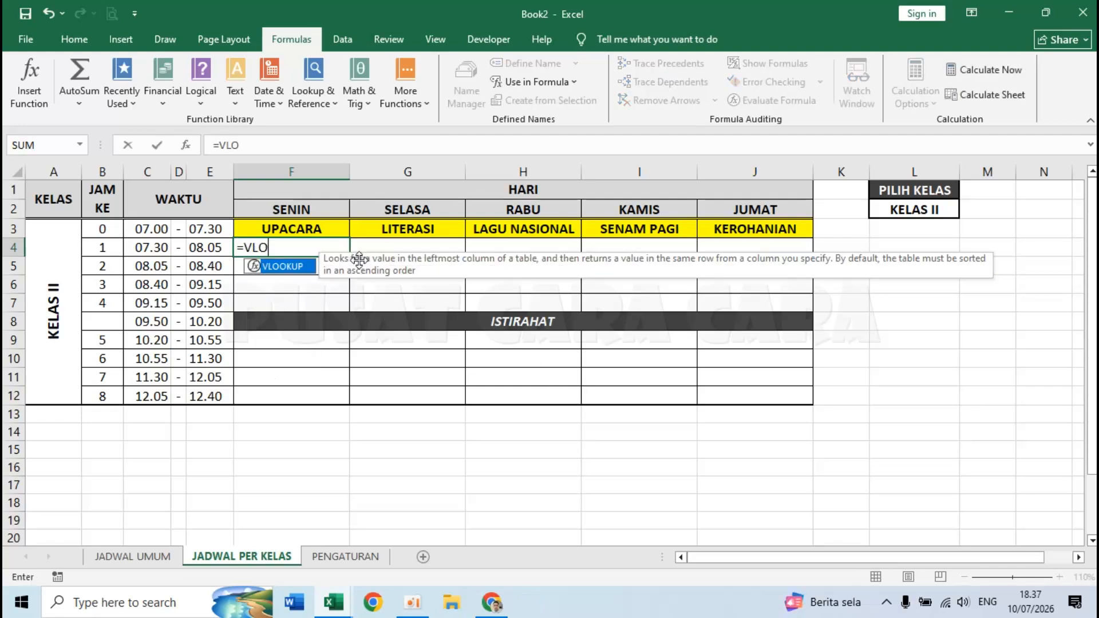
pyautogui.write('OKUP(')
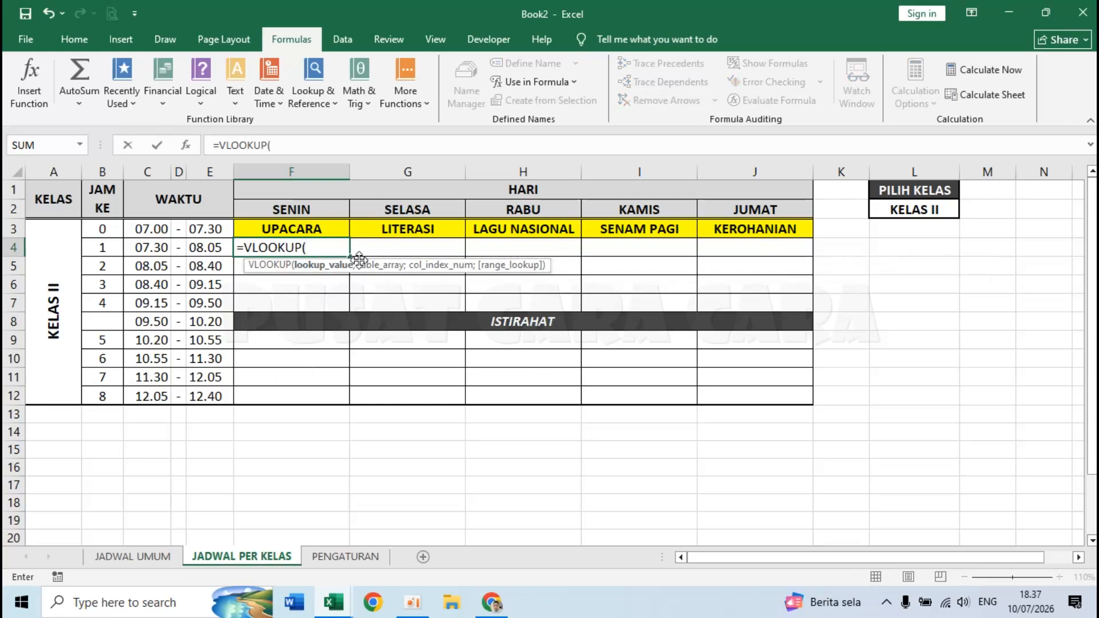
pyautogui.click(102, 247)
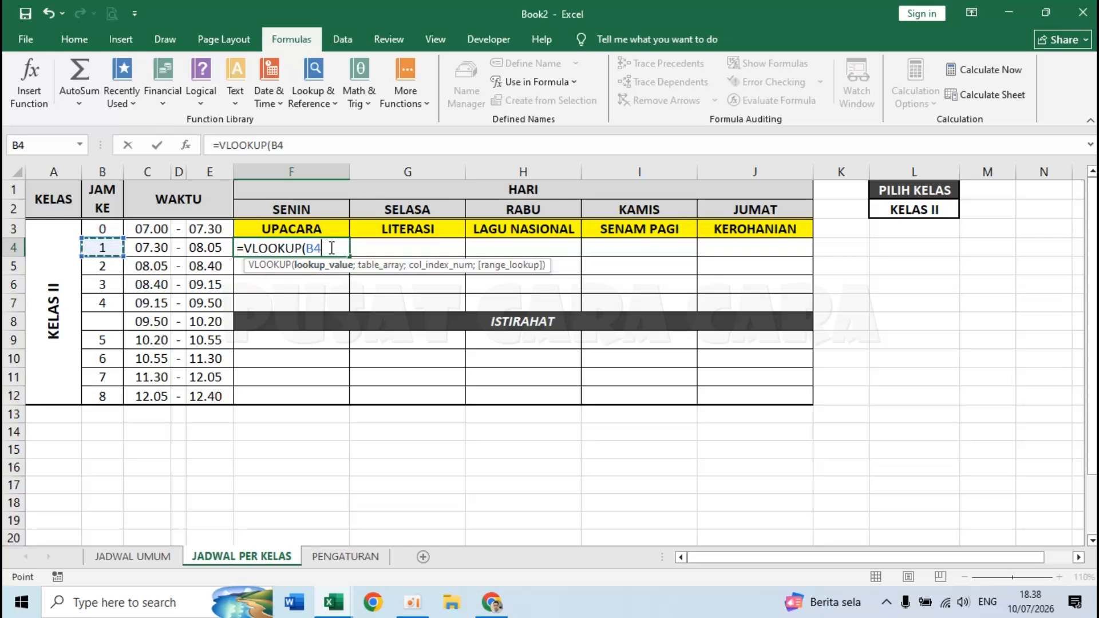
pyautogui.press('F4')
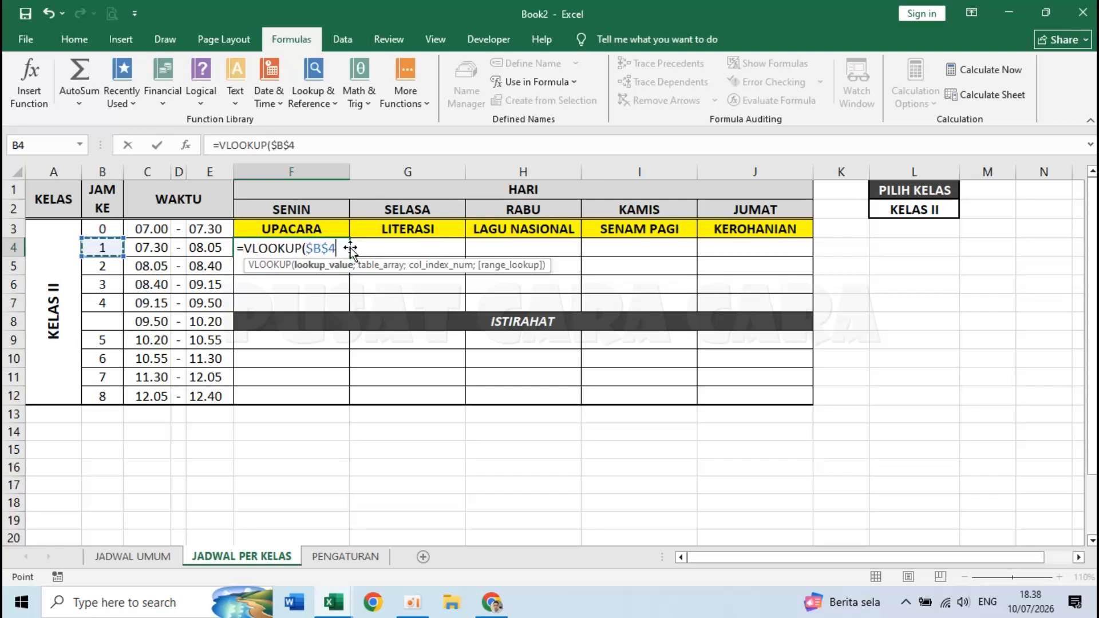
pyautogui.press('F4')
pyautogui.press('F4')
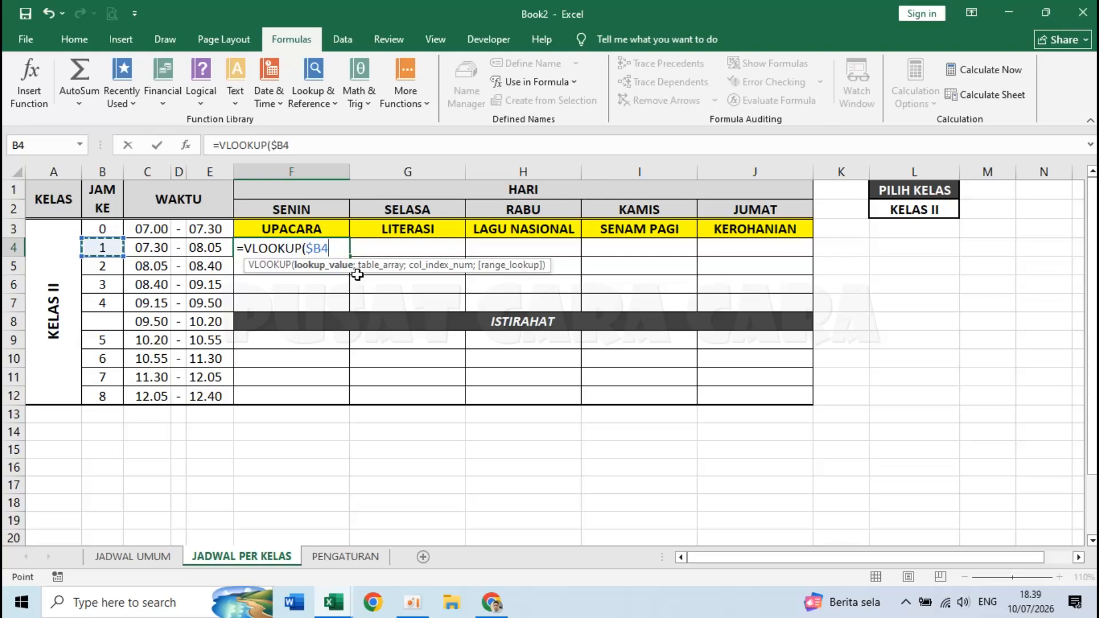
# - Extend F4's VLOOKUP with SENIN as the table and begin a nested LOOKUP for the column index
pyautogui.write(';')
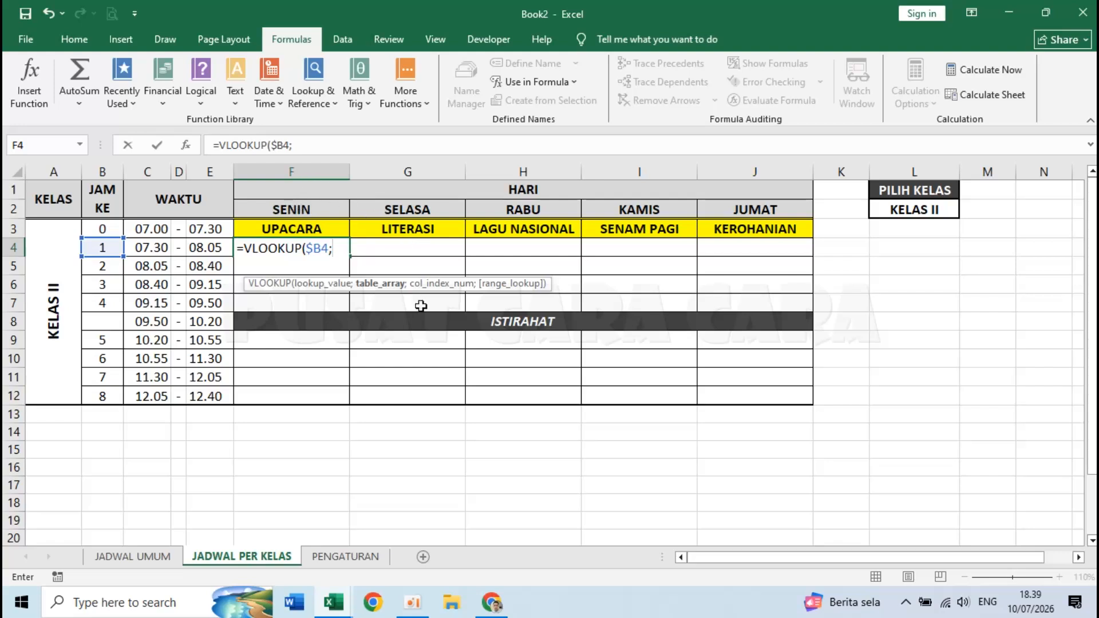
pyautogui.write('SENIN')
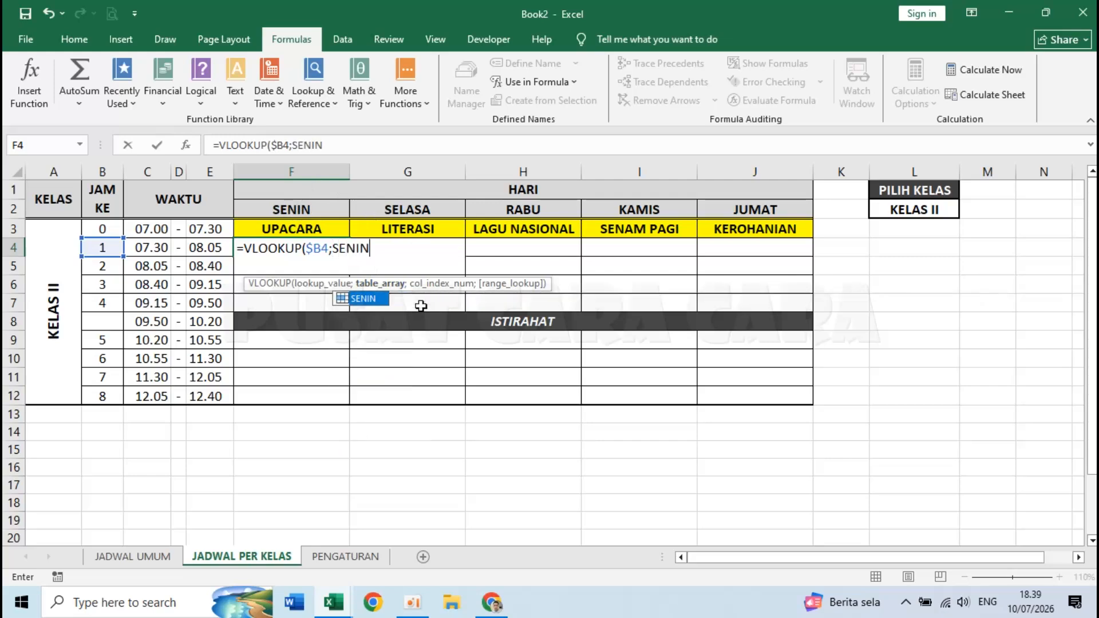
pyautogui.write(';')
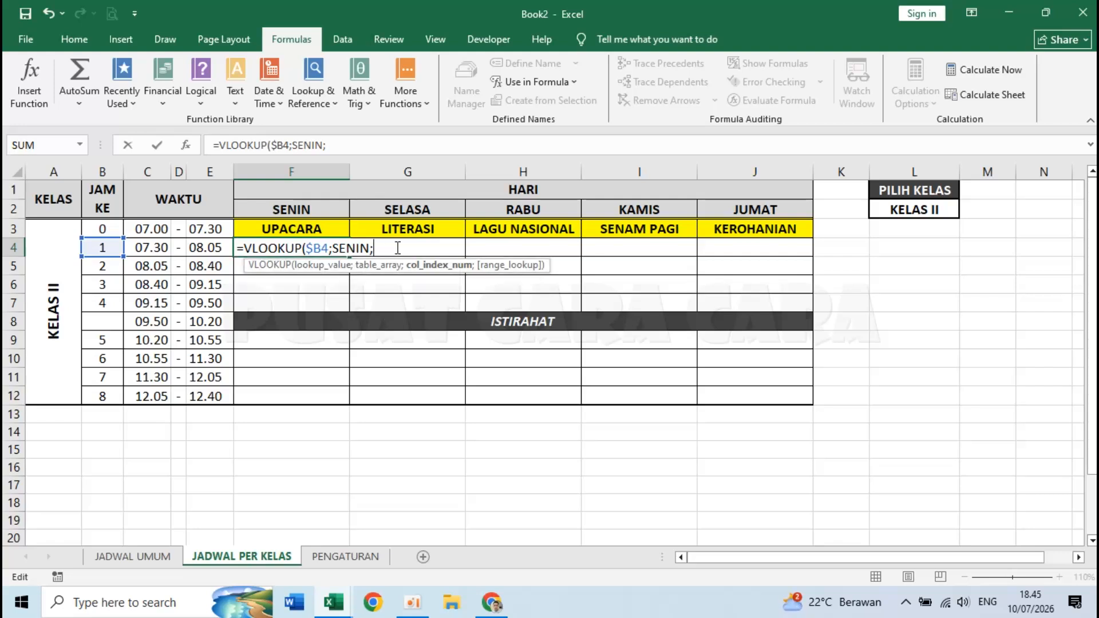
pyautogui.write('6')
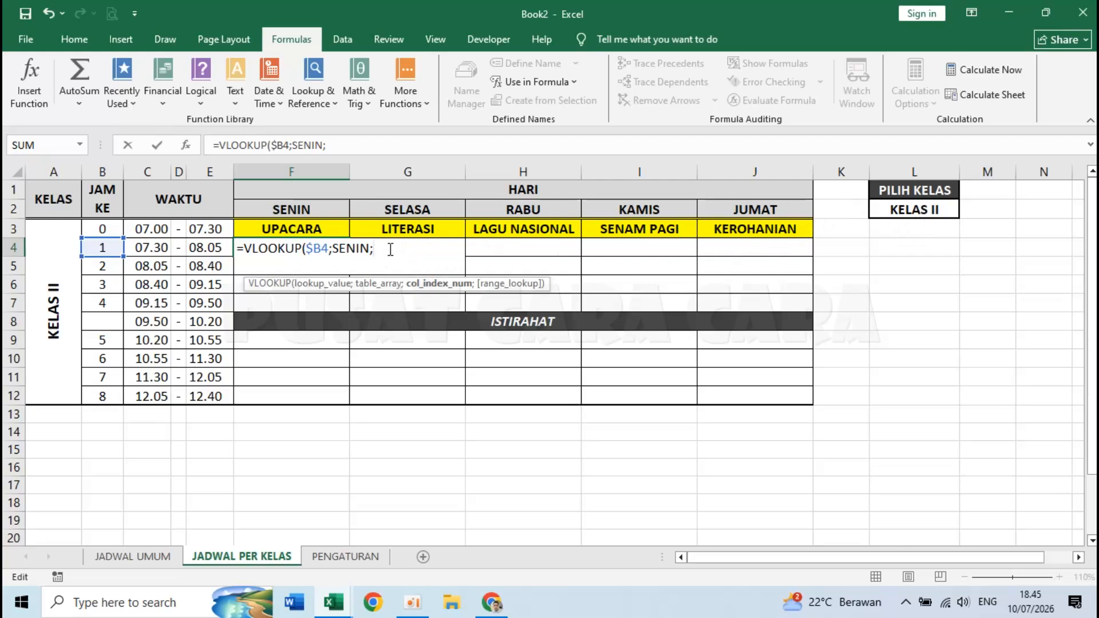
pyautogui.write('LOOKUP')
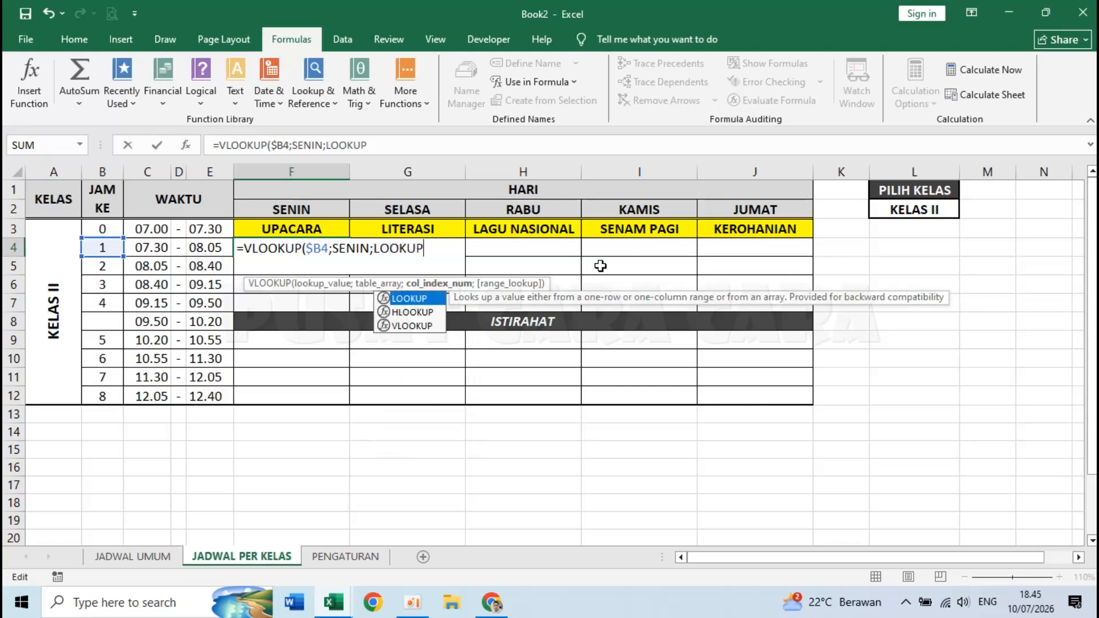
# - Make the column index LOOKUP($L$2;TB_KELAS), with L2 as an absolute reference
pyautogui.write('(')
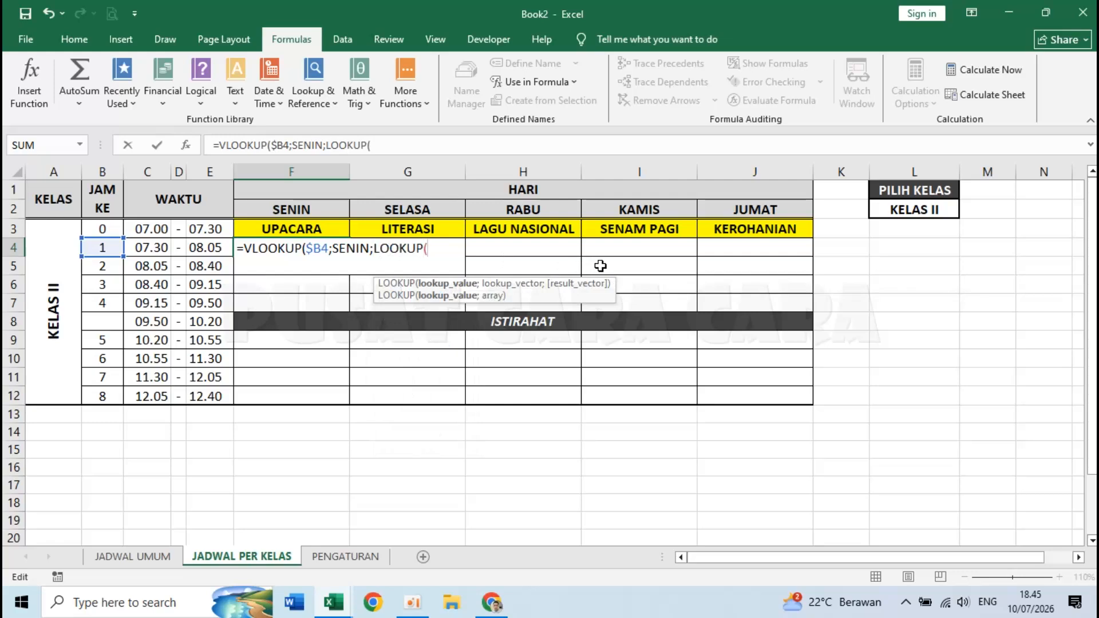
pyautogui.click(919, 209)
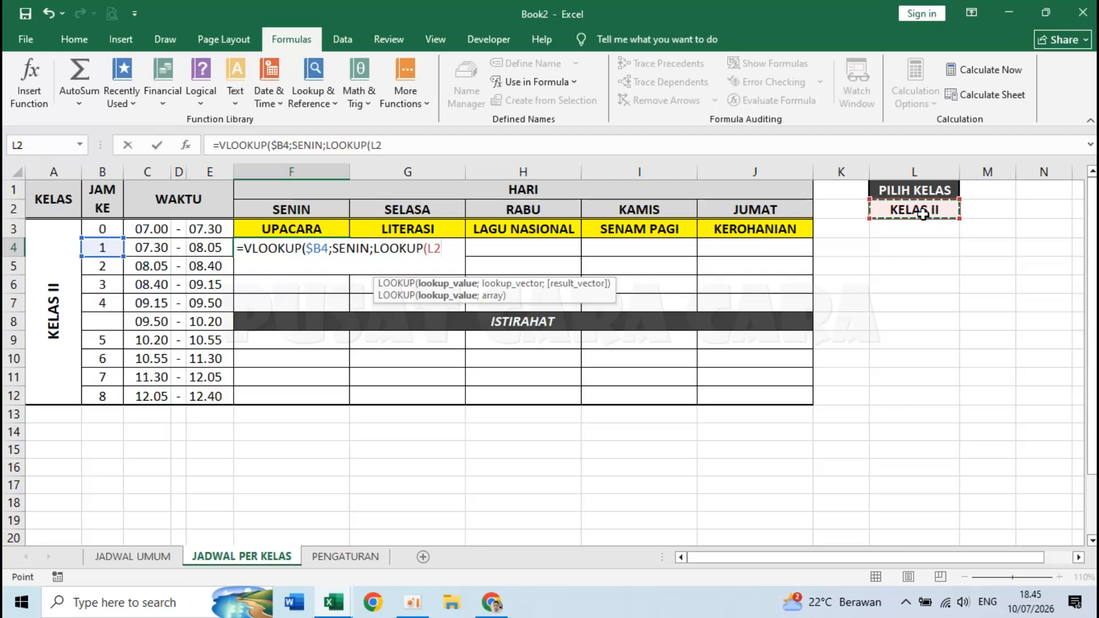
pyautogui.press('F4')
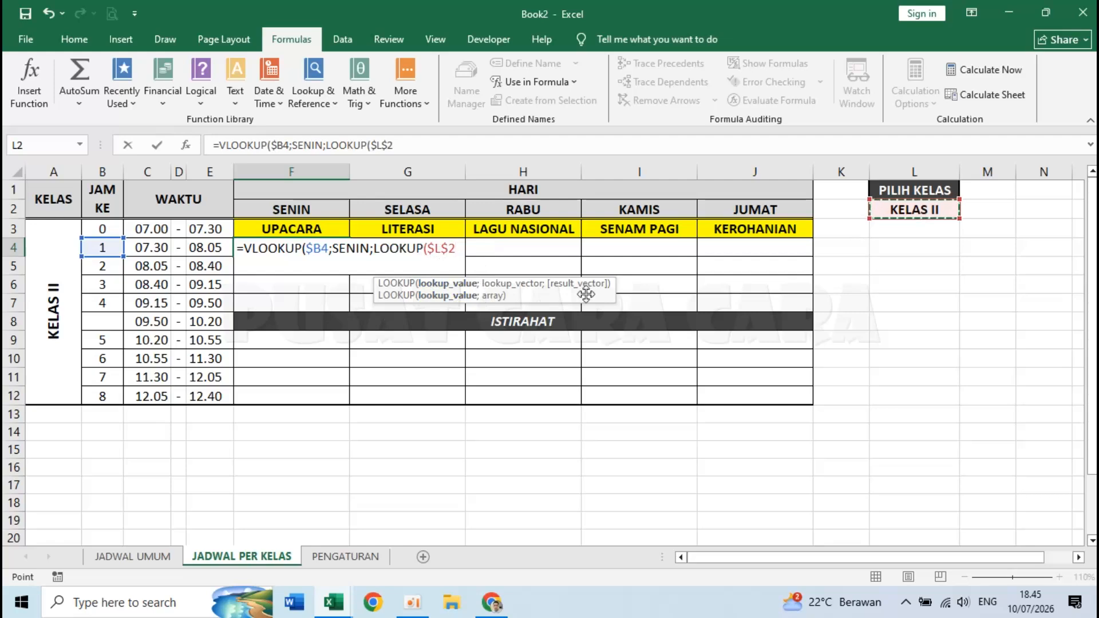
pyautogui.write(';')
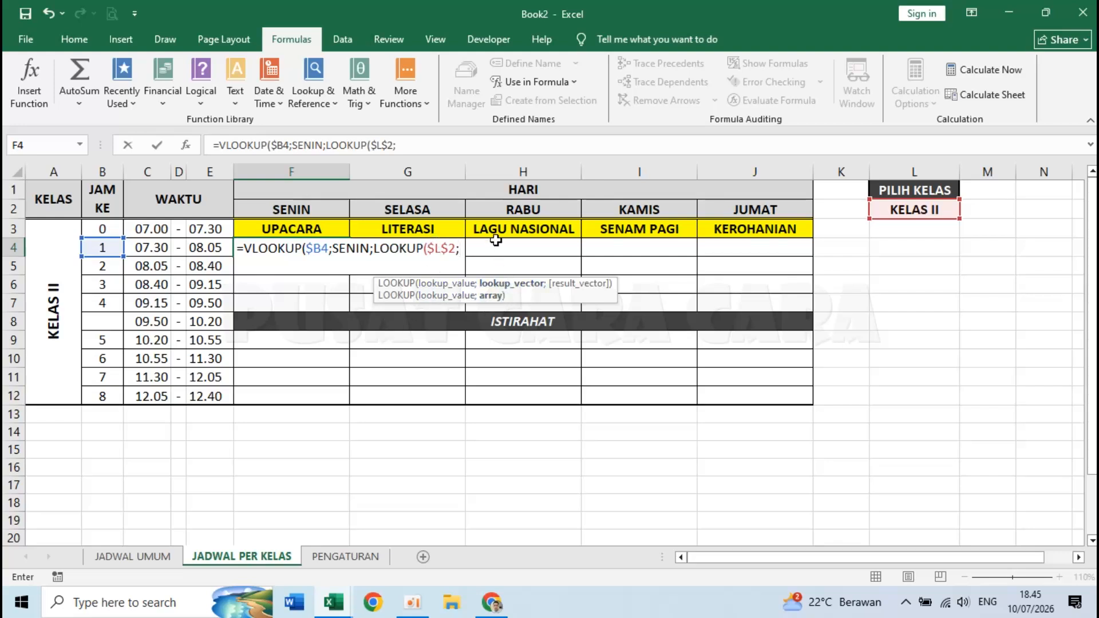
pyautogui.write('TB')
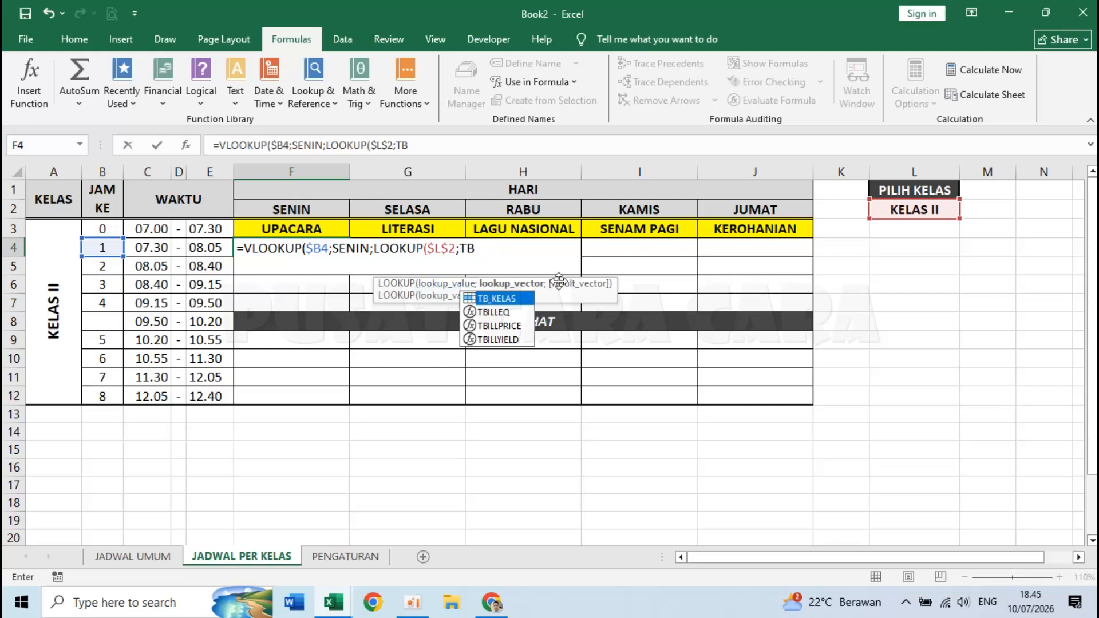
pyautogui.write('_KEL')
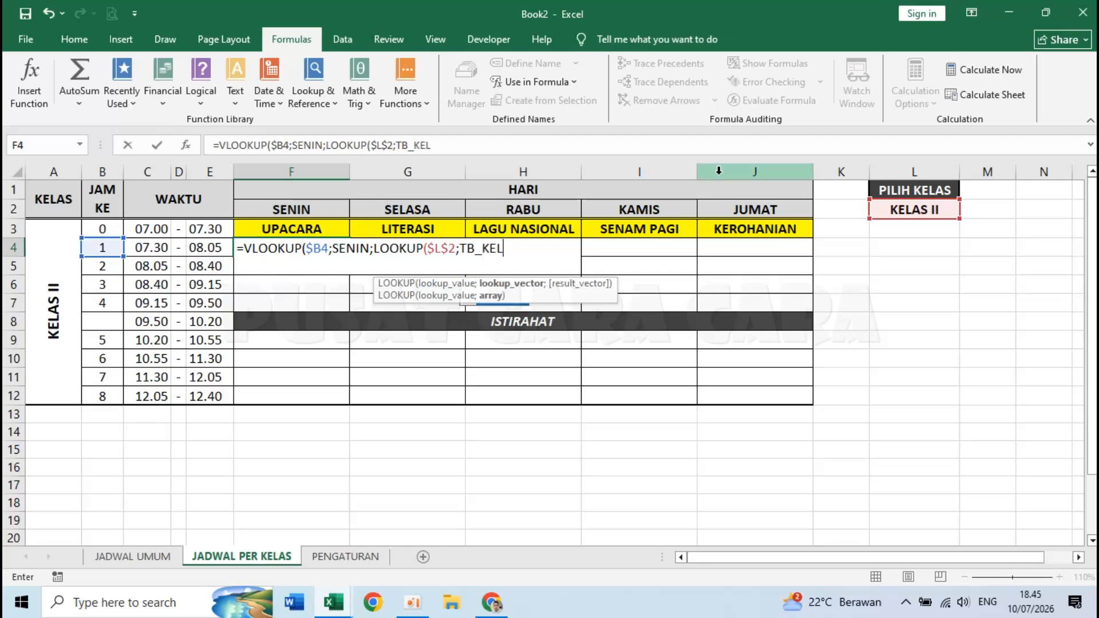
pyautogui.write('AS)')
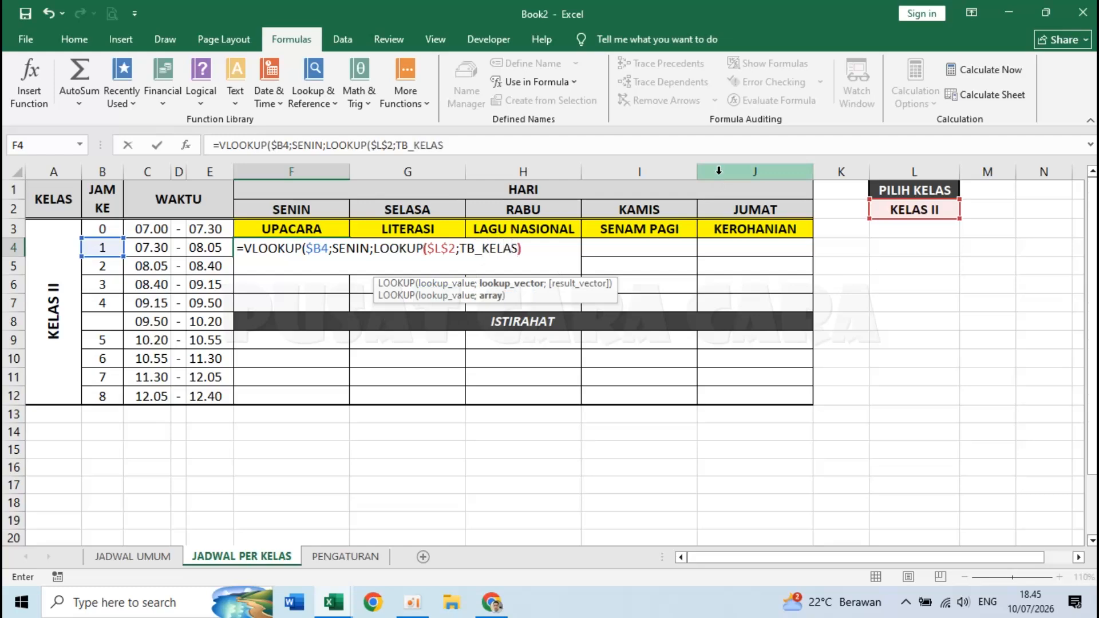
pyautogui.moveTo(376, 248); pyautogui.dragTo(525, 244)
pyautogui.click(525, 244)
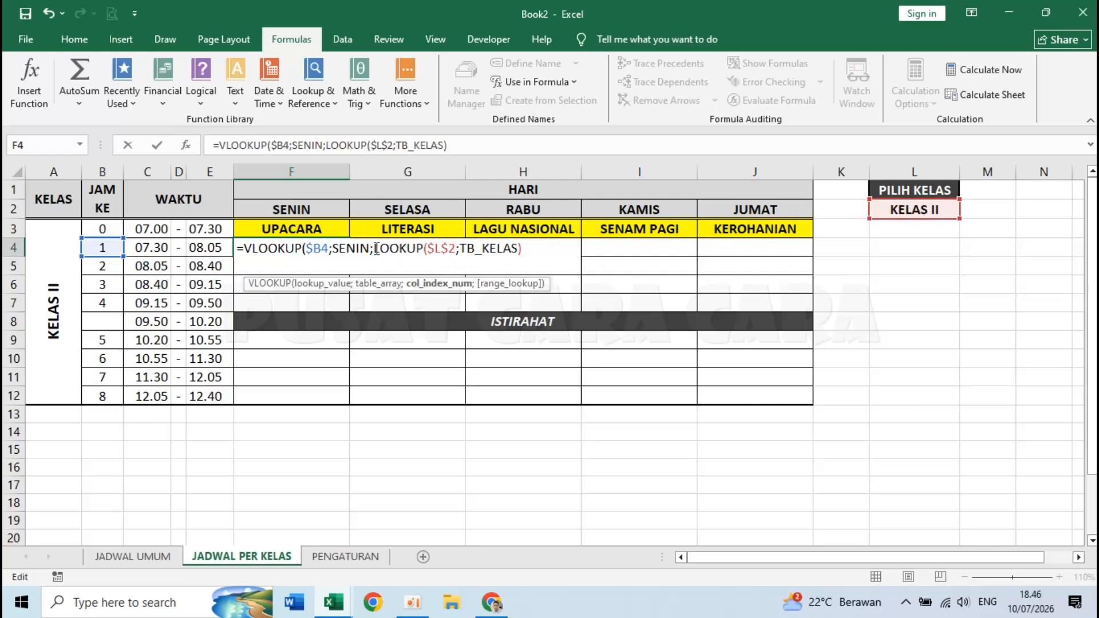
pyautogui.moveTo(377, 247); pyautogui.dragTo(530, 242)
pyautogui.click(536, 247)
pyautogui.moveTo(374, 248); pyautogui.dragTo(549, 244)
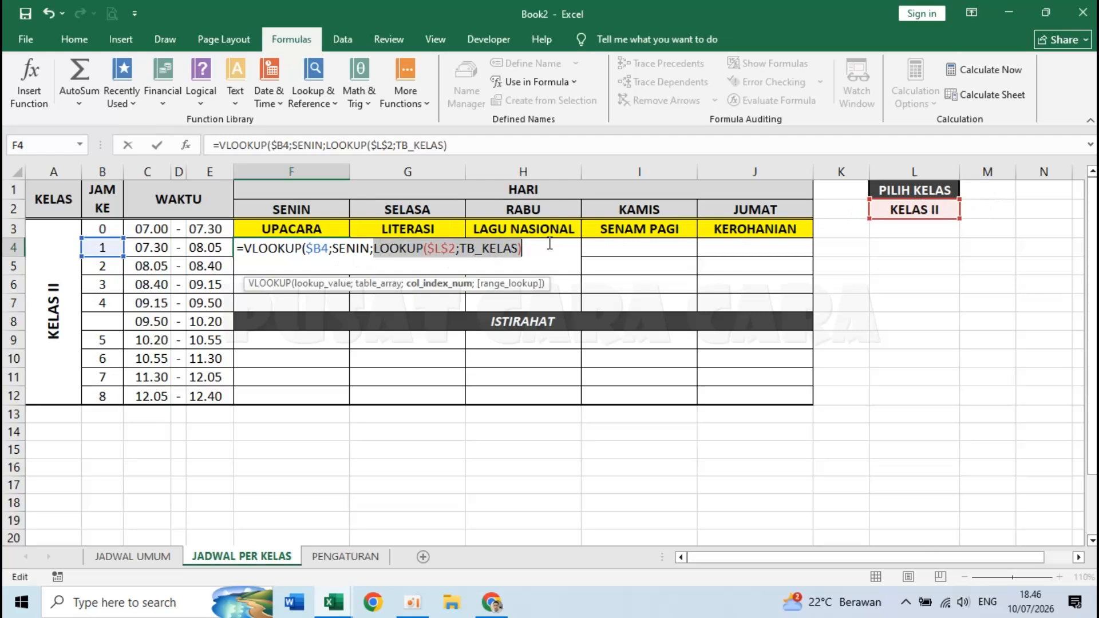
pyautogui.click(530, 249)
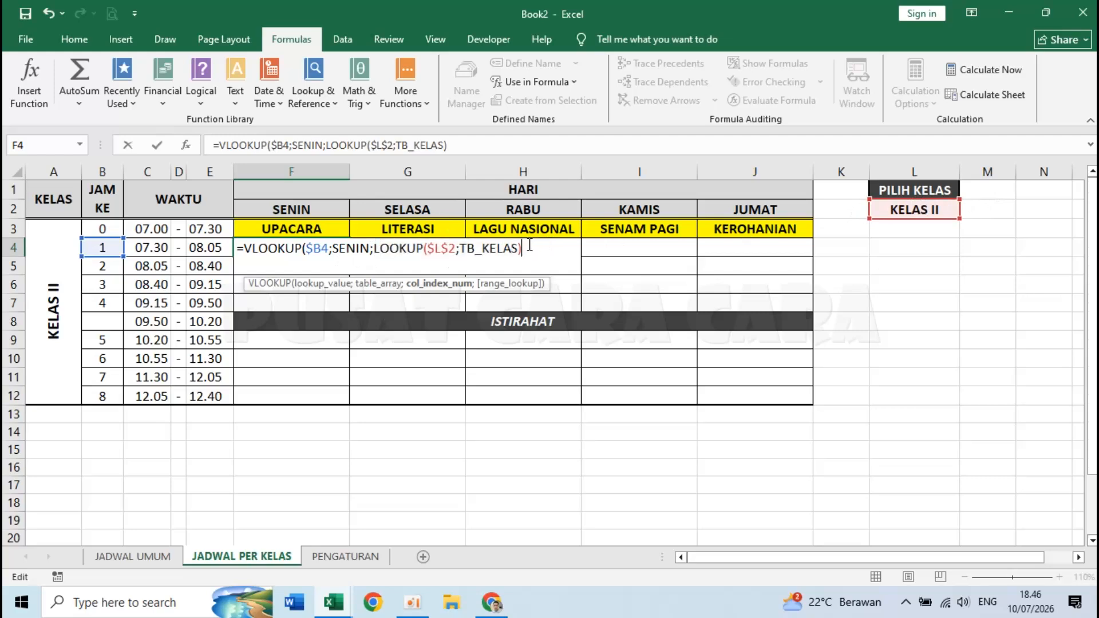
# - Close the formula with ;0) for exact matching and review its $B4 and SENIN arguments
pyautogui.write(';')
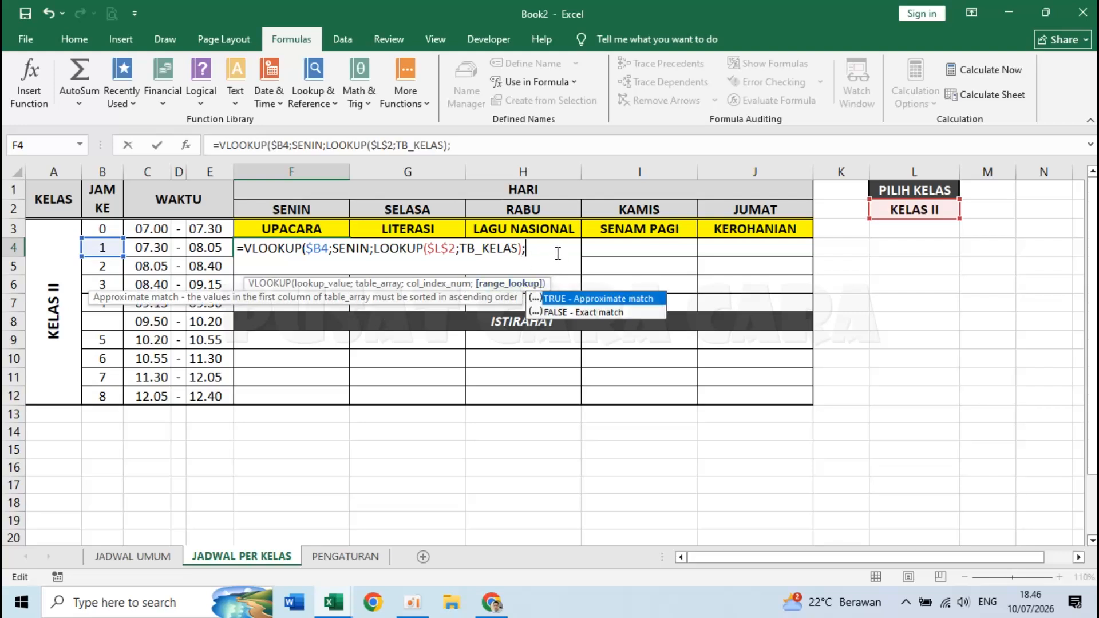
pyautogui.write('0)')
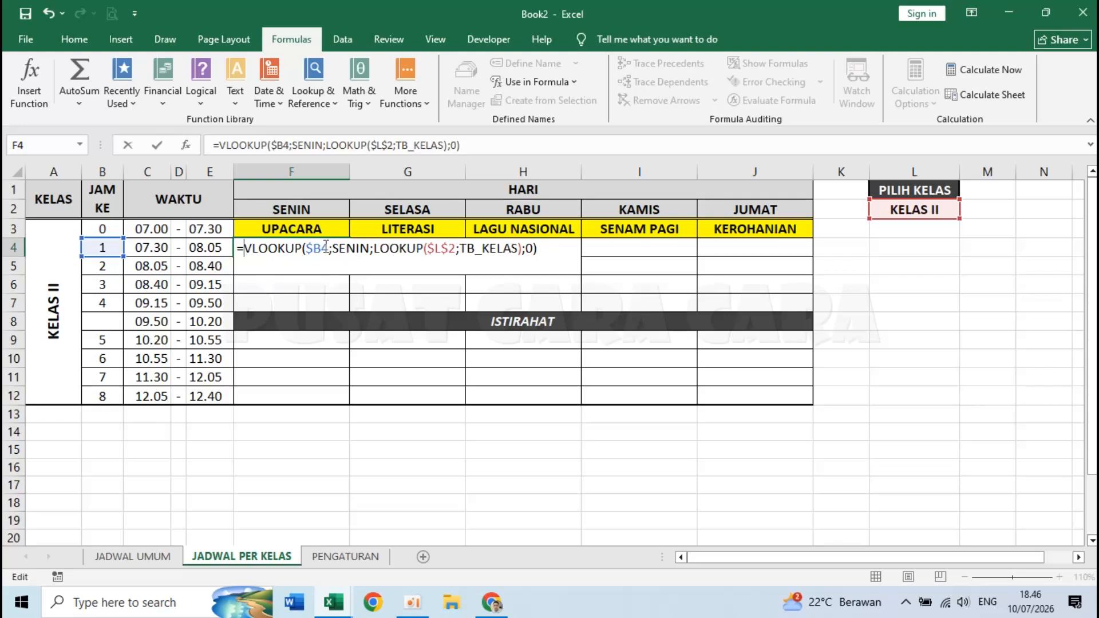
pyautogui.moveTo(306, 248); pyautogui.dragTo(329, 248)
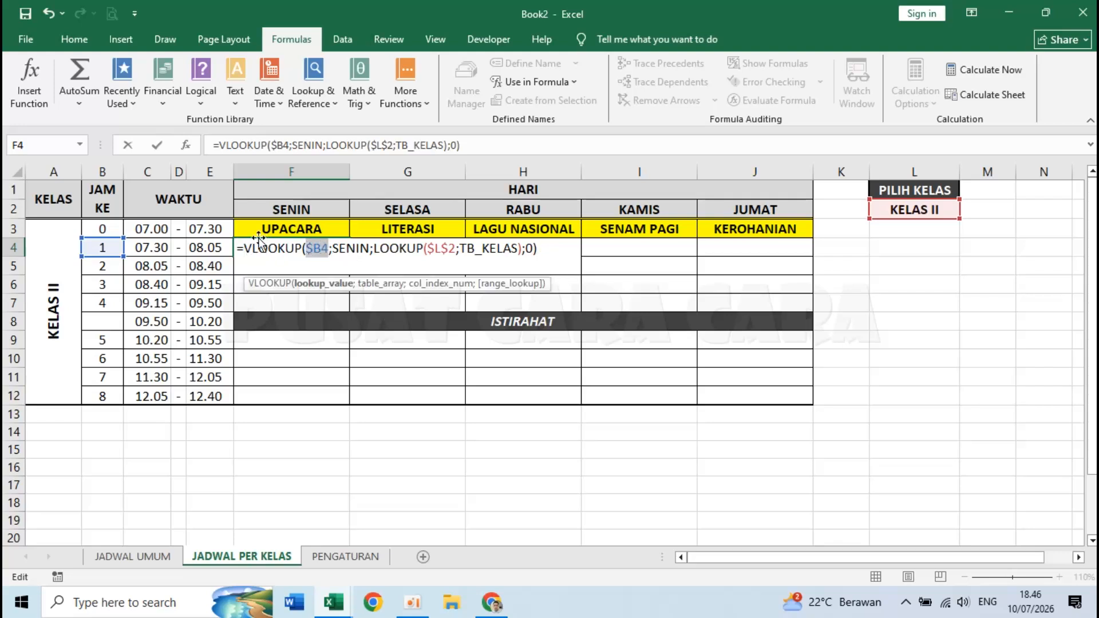
pyautogui.moveTo(332, 248); pyautogui.dragTo(366, 245)
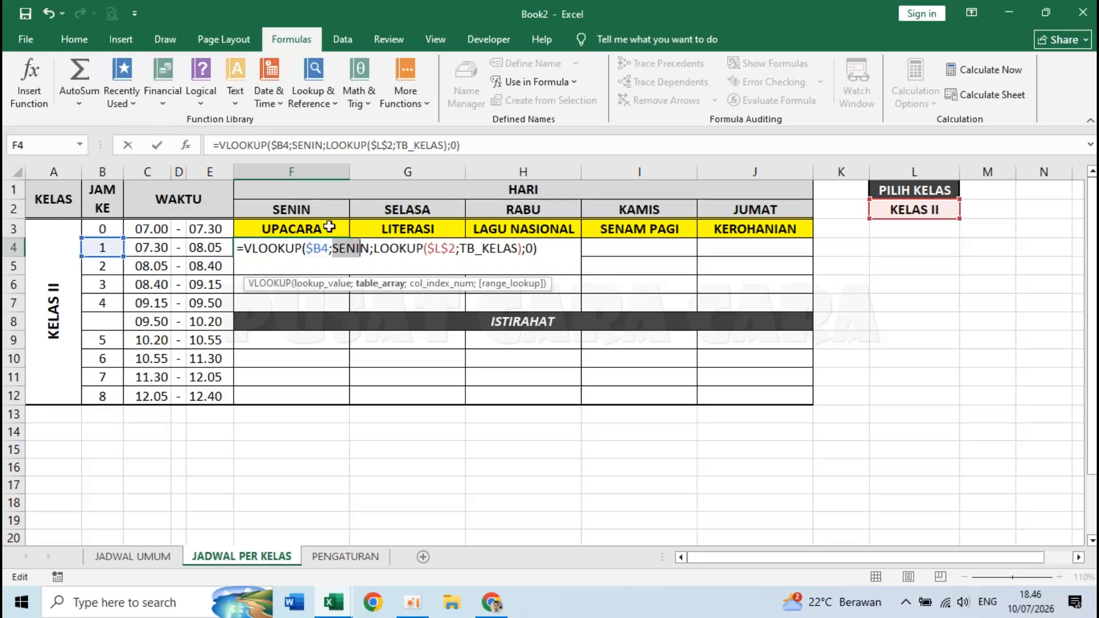
pyautogui.click(323, 249)
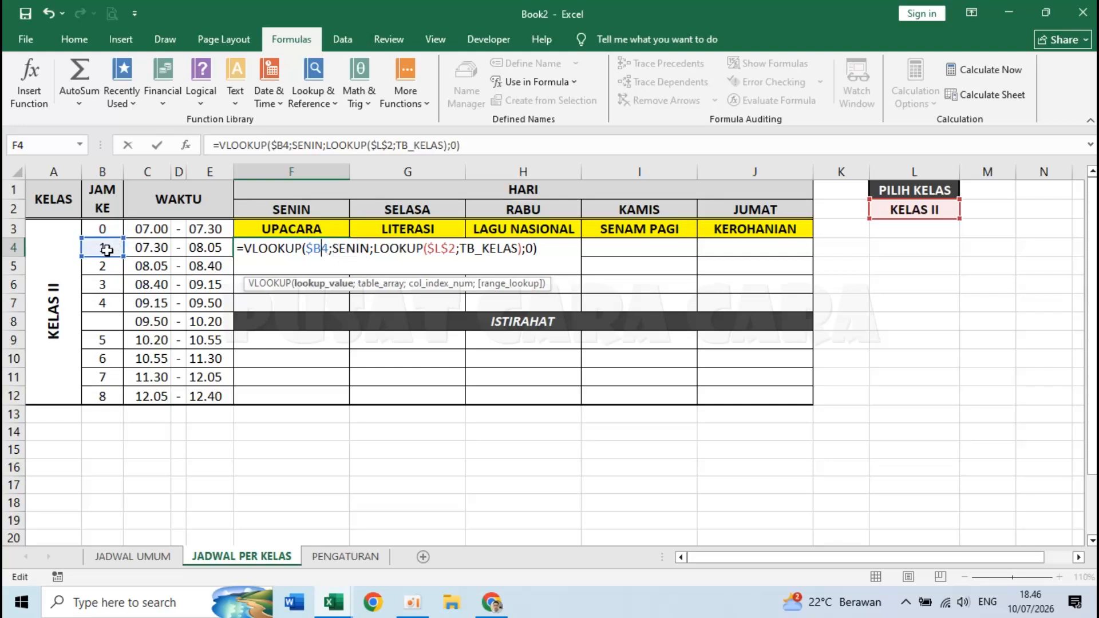
pyautogui.moveTo(331, 248); pyautogui.dragTo(522, 248)
pyautogui.click(376, 251)
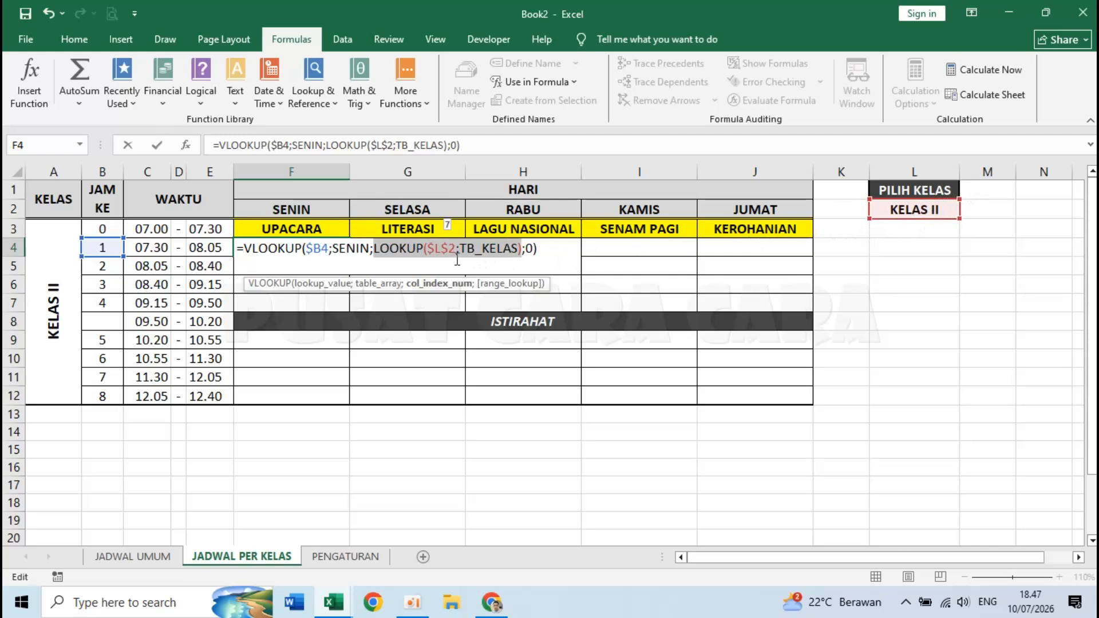
pyautogui.click(542, 248)
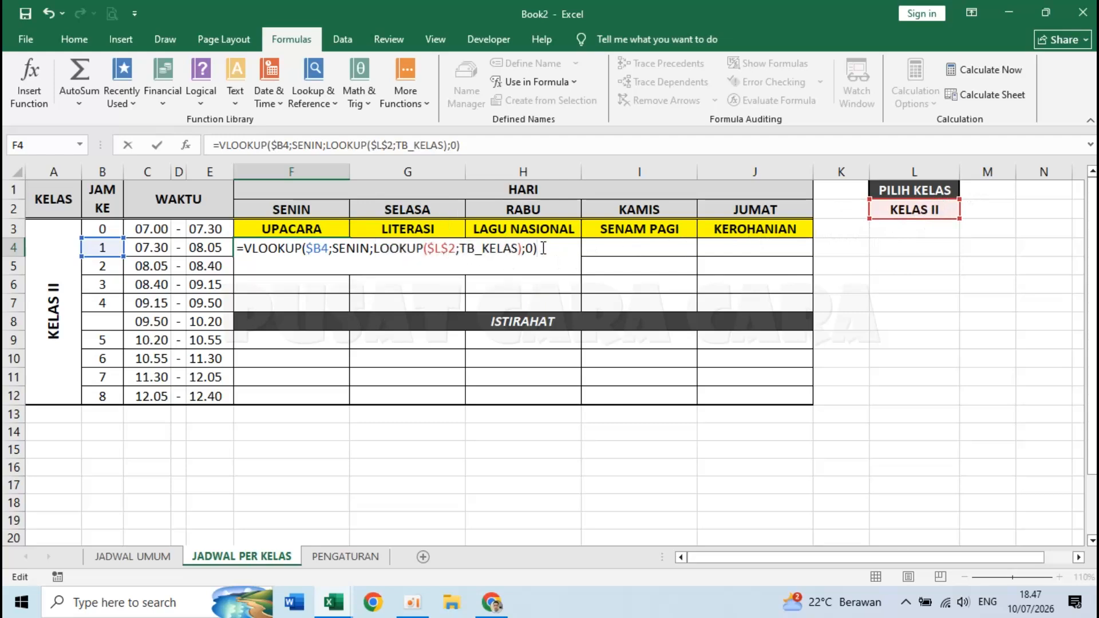
# - Enter F4's formula and compare it with class II's Monday first period (MTK) in JADWAL UMUM
pyautogui.press('Return')
pyautogui.click(319, 247)
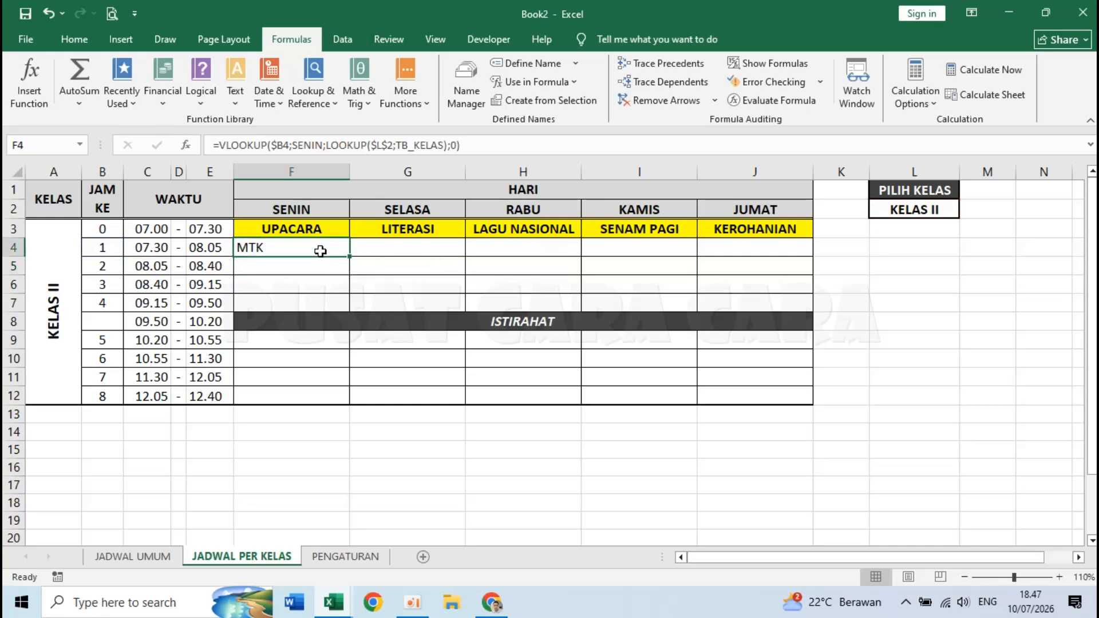
pyautogui.click(945, 211)
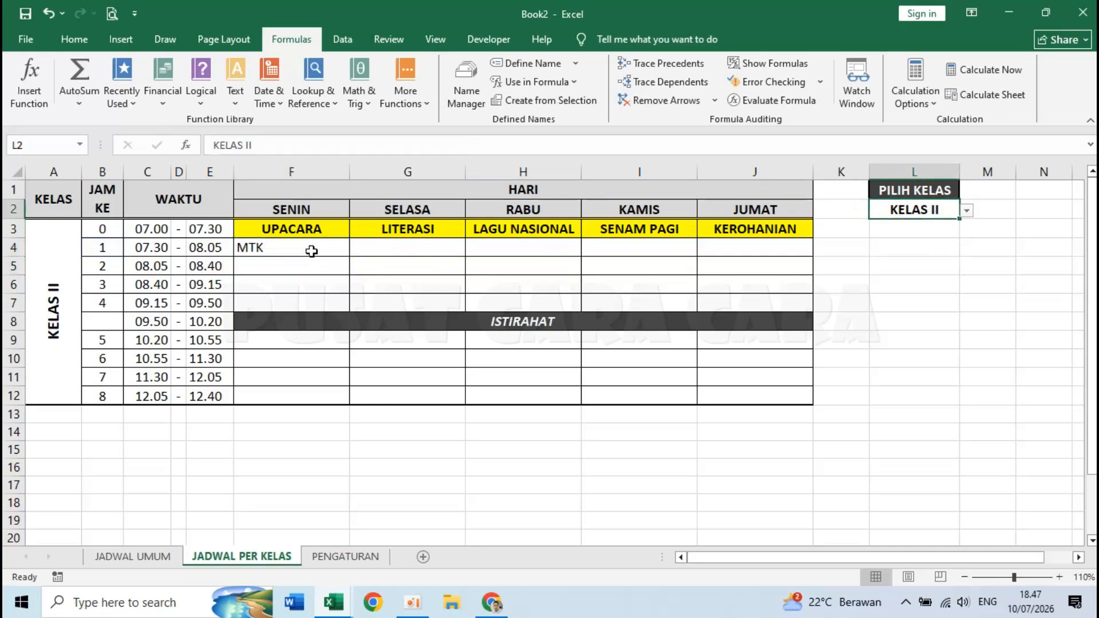
pyautogui.click(309, 247)
pyautogui.click(141, 557)
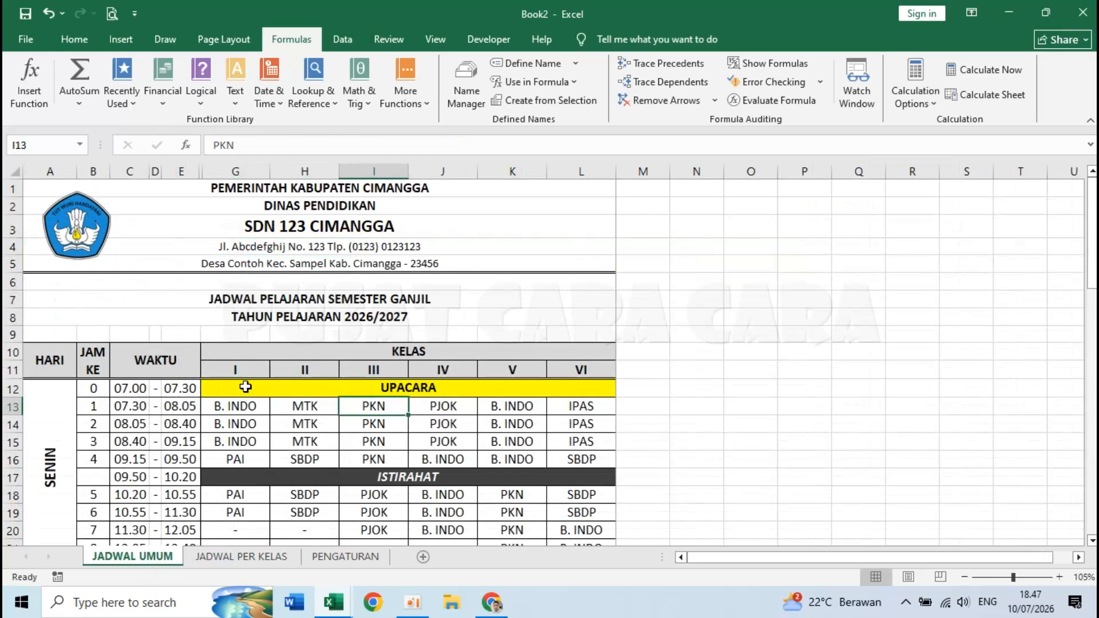
pyautogui.click(309, 369)
pyautogui.click(295, 407)
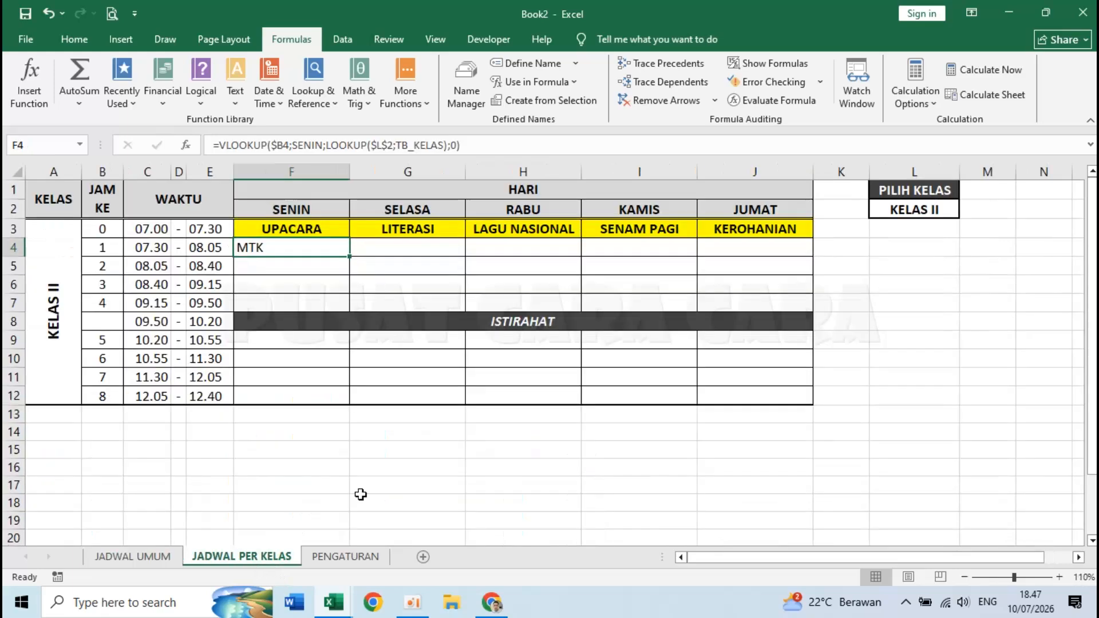
pyautogui.click(253, 559)
# - Switch L2 to KELAS III and confirm F4 matches JADWAL UMUM's PKN
pyautogui.click(950, 206)
pyautogui.click(966, 211)
pyautogui.click(925, 247)
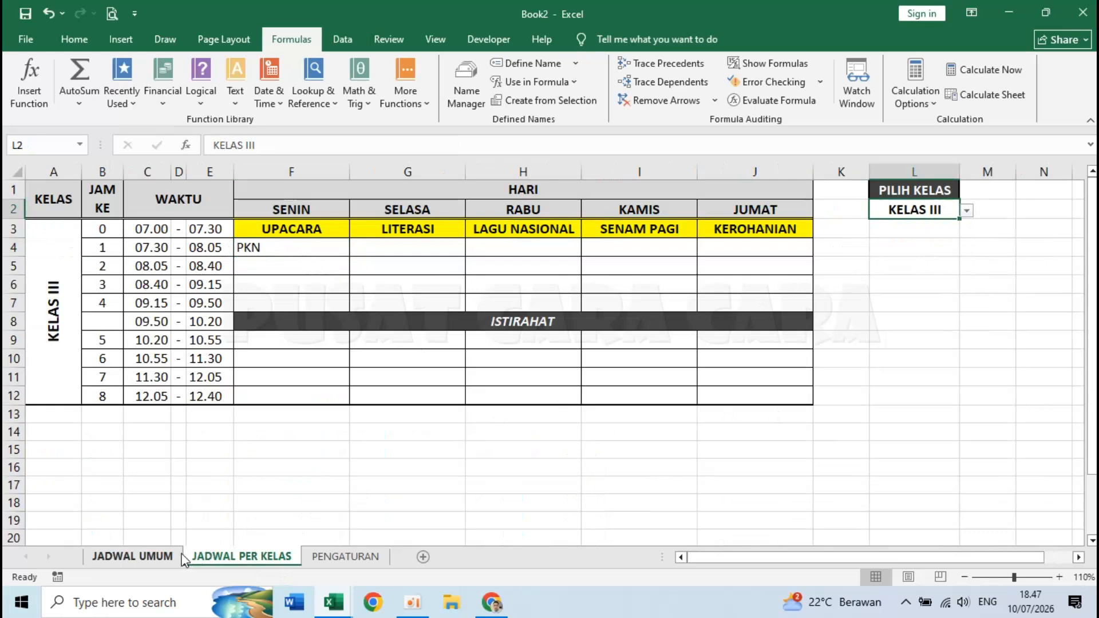
pyautogui.click(150, 554)
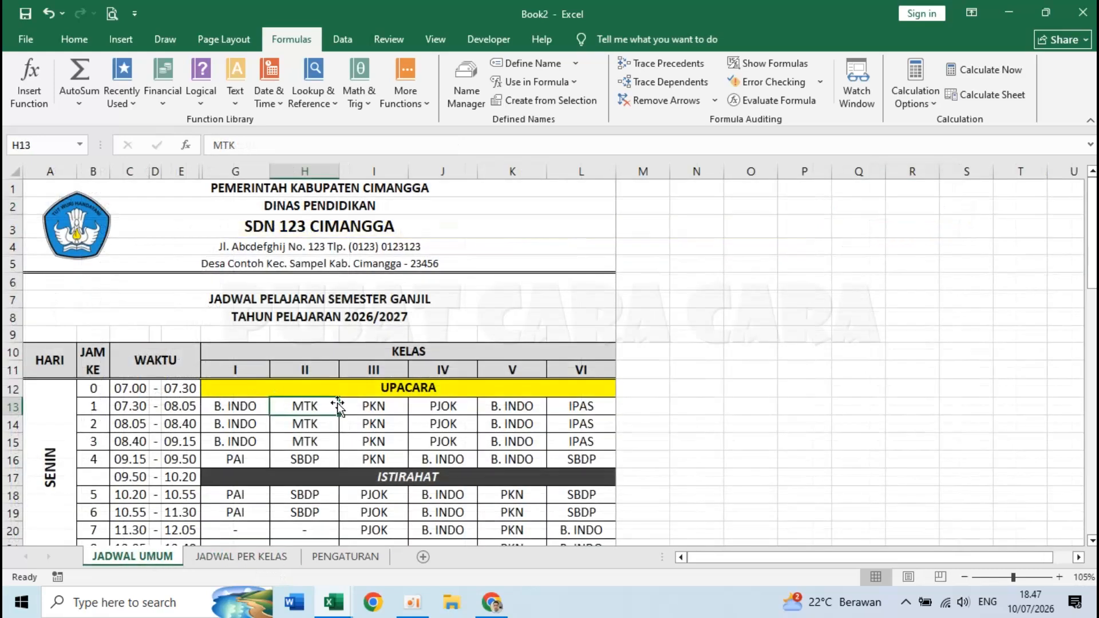
pyautogui.click(361, 407)
pyautogui.click(237, 555)
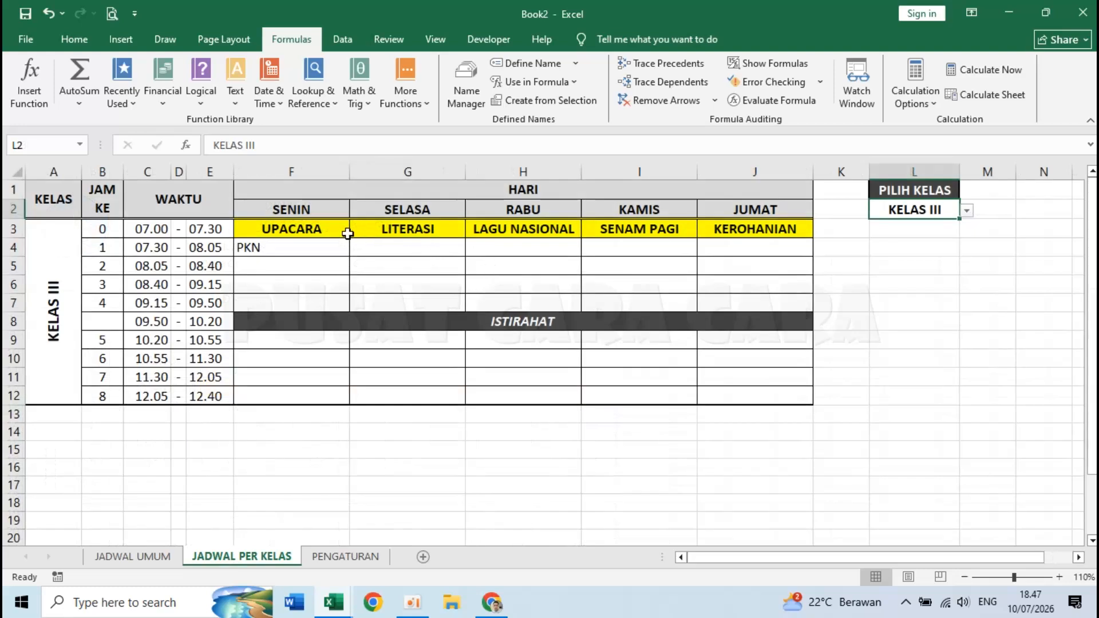
pyautogui.click(308, 247)
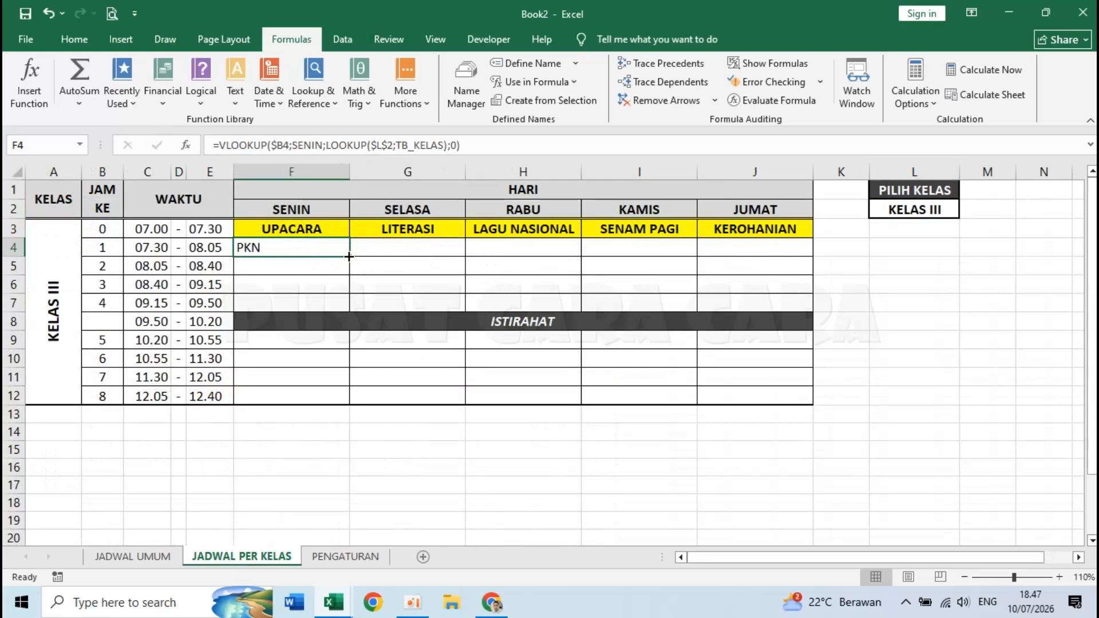
# - Copy F4's lookup across to J4, pointing G4 at SELASA and H4 at RABU
pyautogui.moveTo(352, 258); pyautogui.dragTo(767, 250)
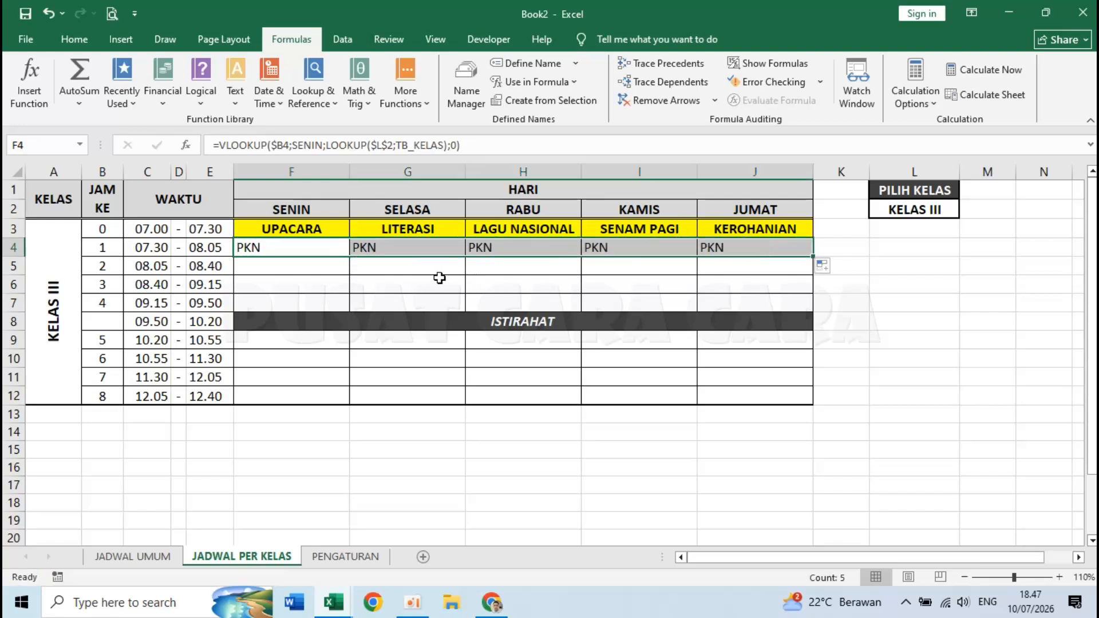
pyautogui.click(324, 250)
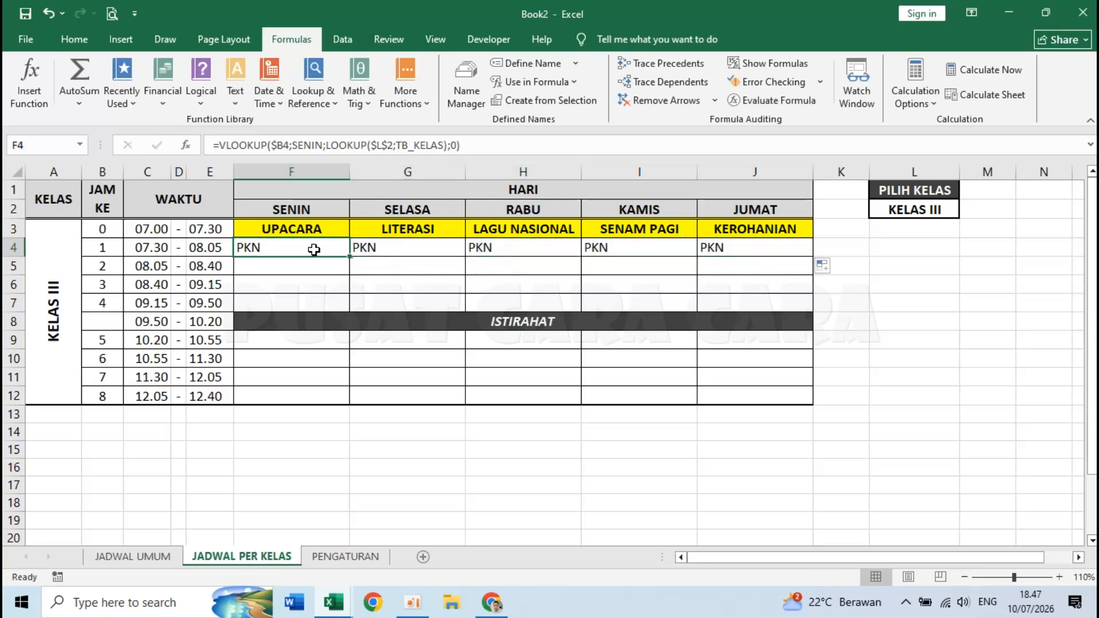
pyautogui.click(395, 247)
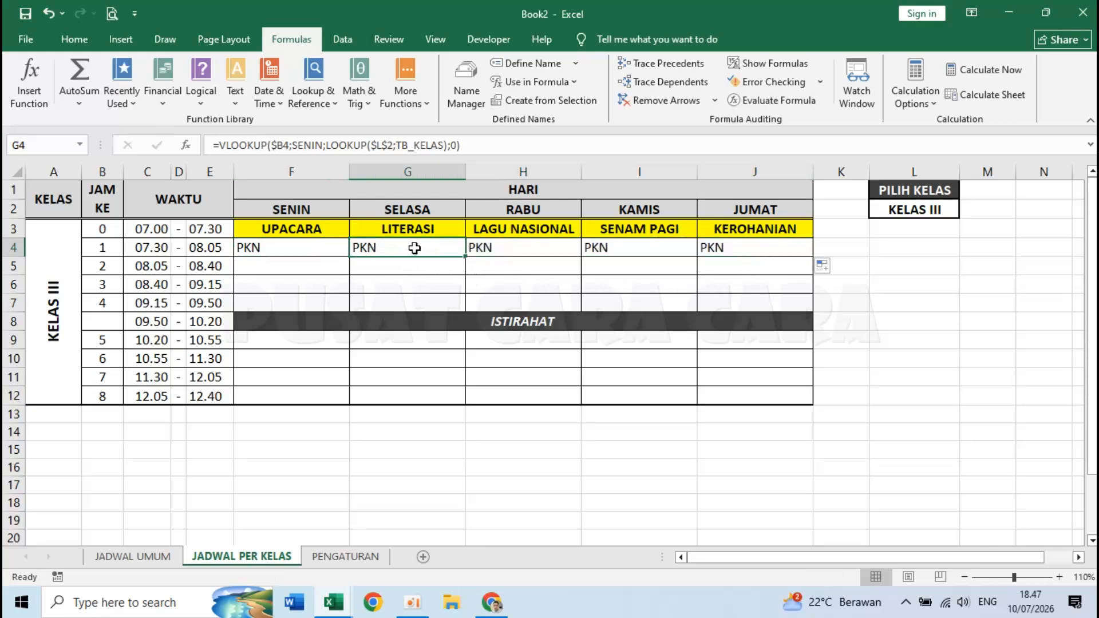
pyautogui.doubleClick(413, 249)
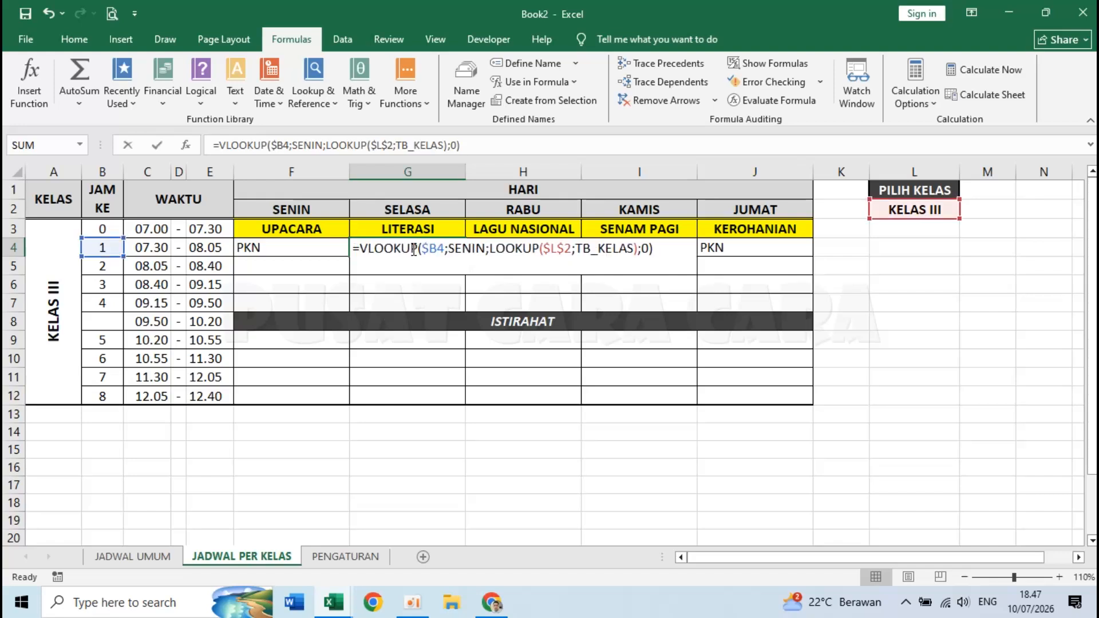
pyautogui.doubleClick(467, 249)
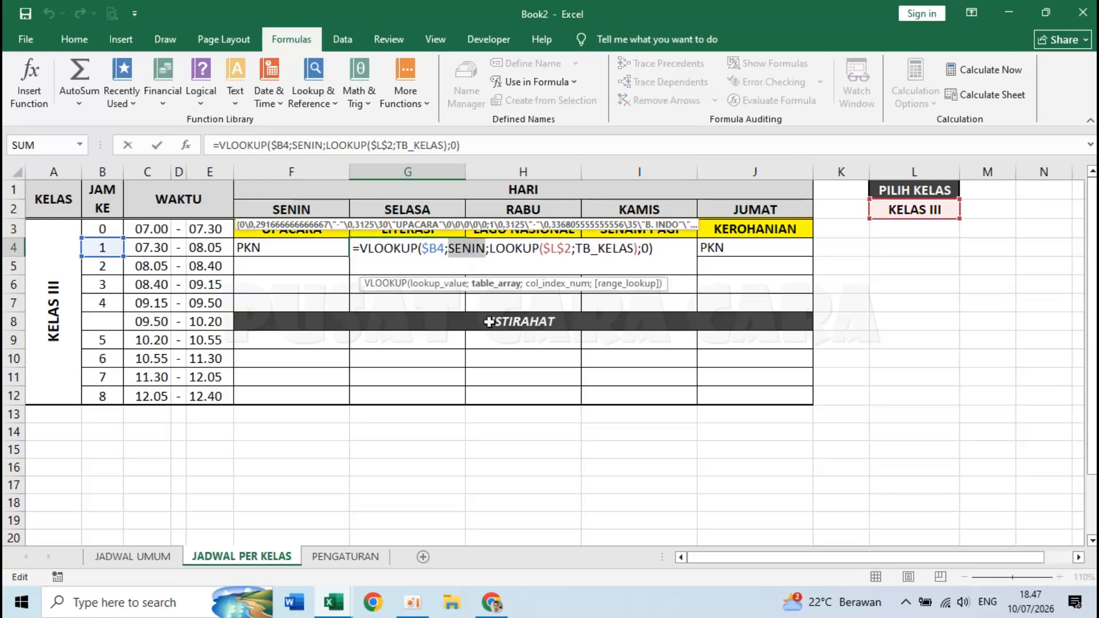
pyautogui.write('SELASA')
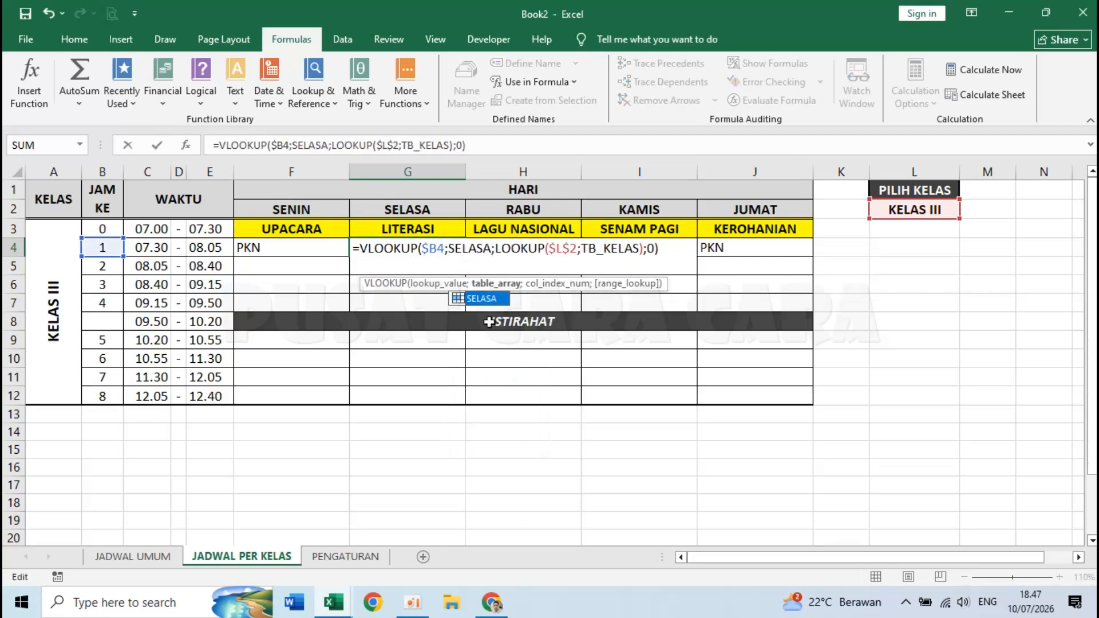
pyautogui.press('Return')
pyautogui.click(523, 247)
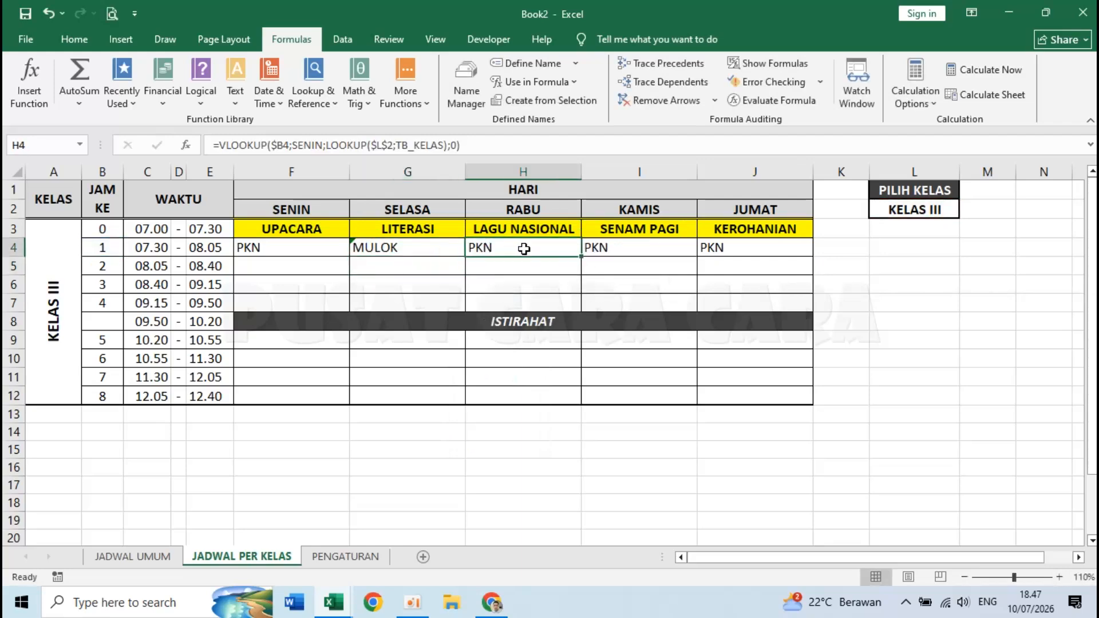
pyautogui.doubleClick(524, 248)
pyautogui.doubleClick(577, 252)
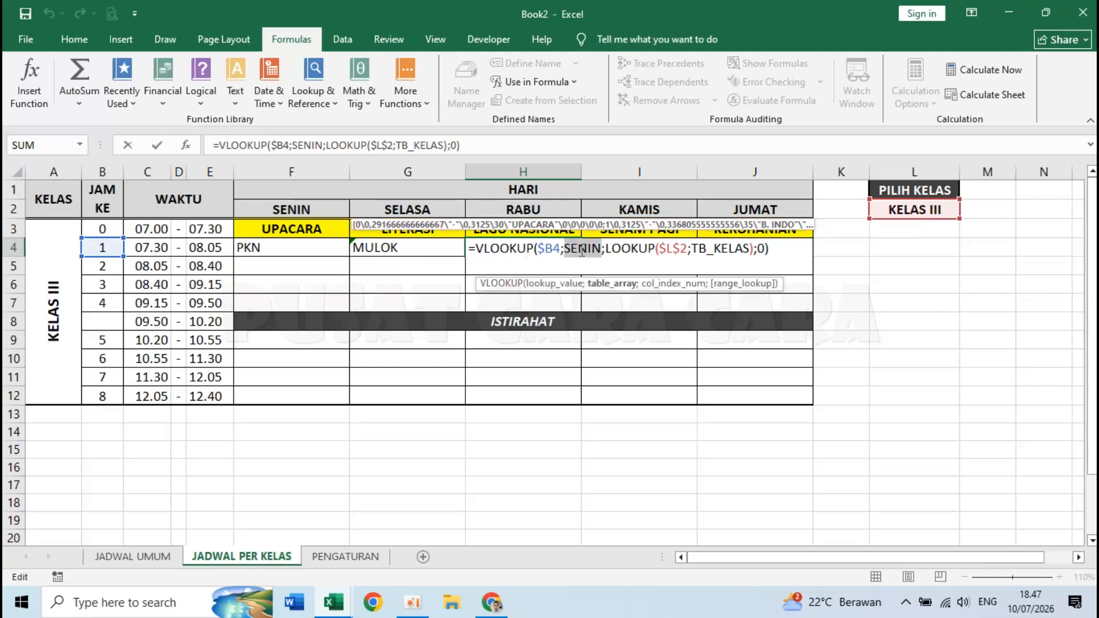
pyautogui.write('RABU')
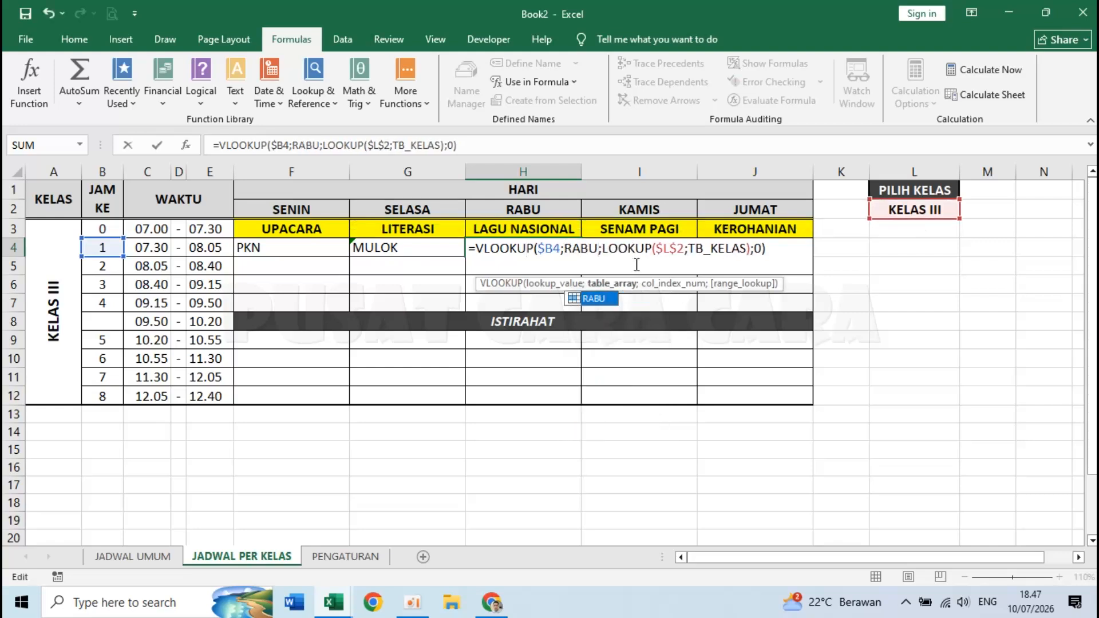
pyautogui.press('Return')
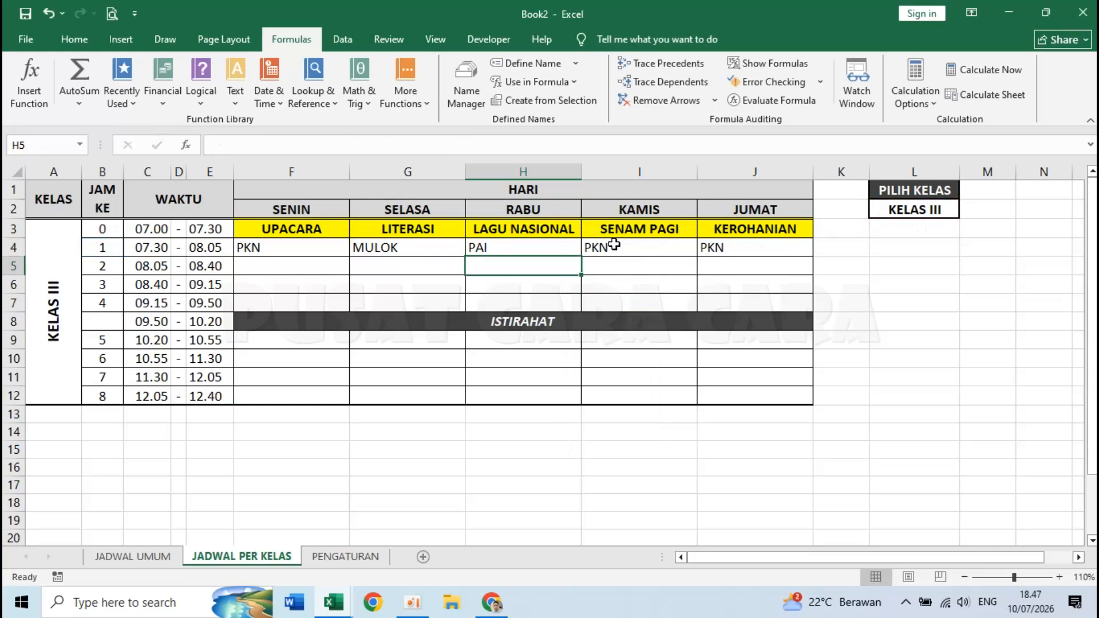
# - Point I4 at KAMIS and J4 at JUMAT, each returning IPAS
pyautogui.click(614, 245)
pyautogui.doubleClick(614, 245)
pyautogui.doubleClick(694, 248)
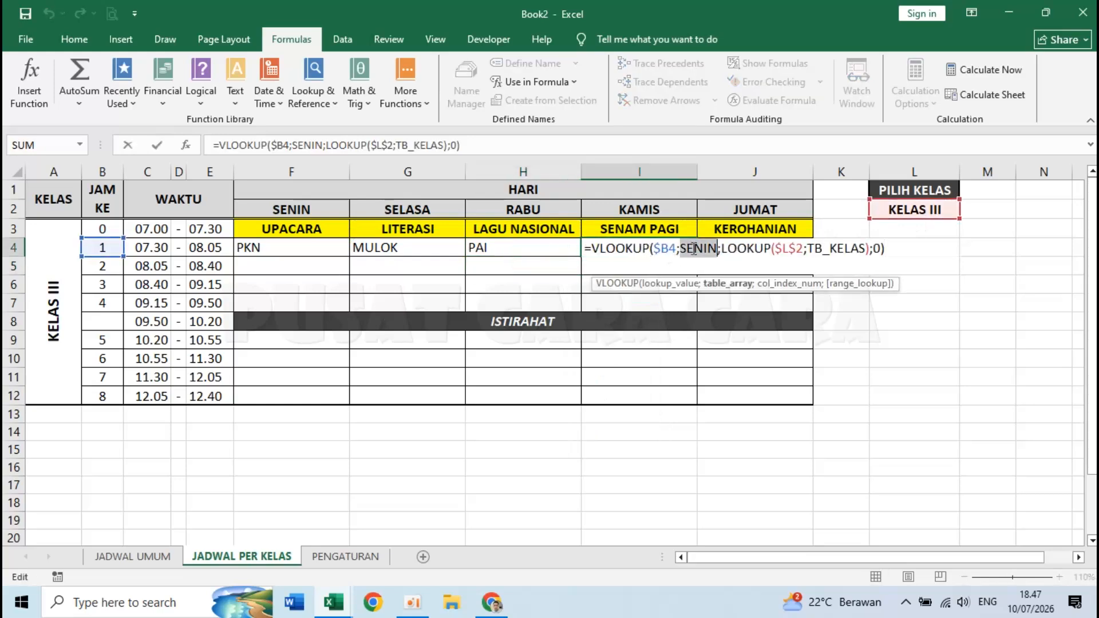
pyautogui.write('KAMIS')
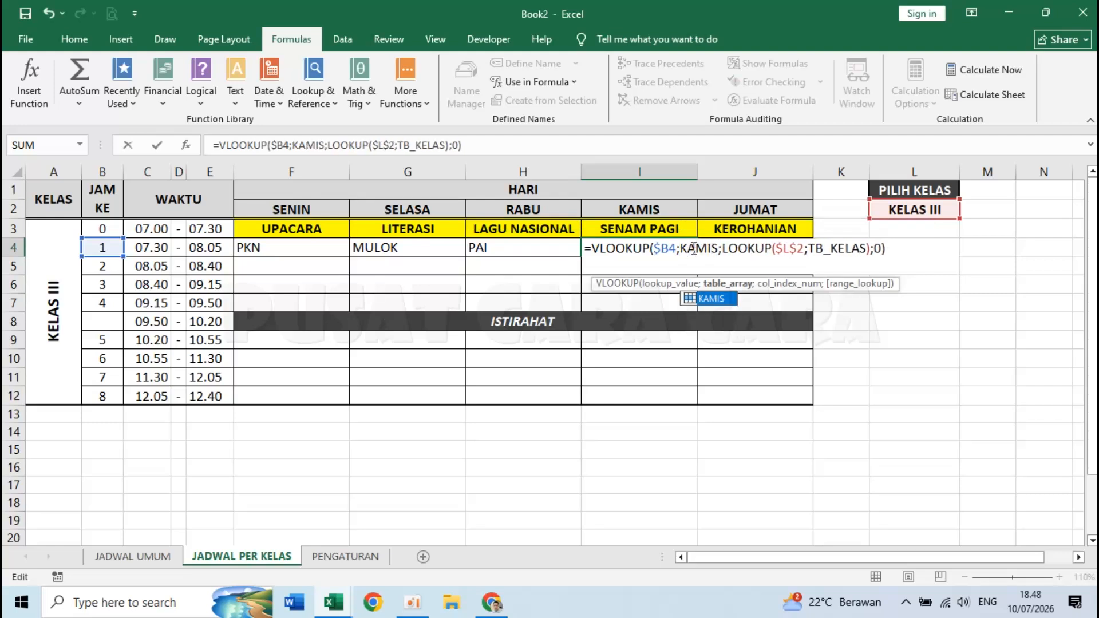
pyautogui.press('Return')
pyautogui.doubleClick(725, 246)
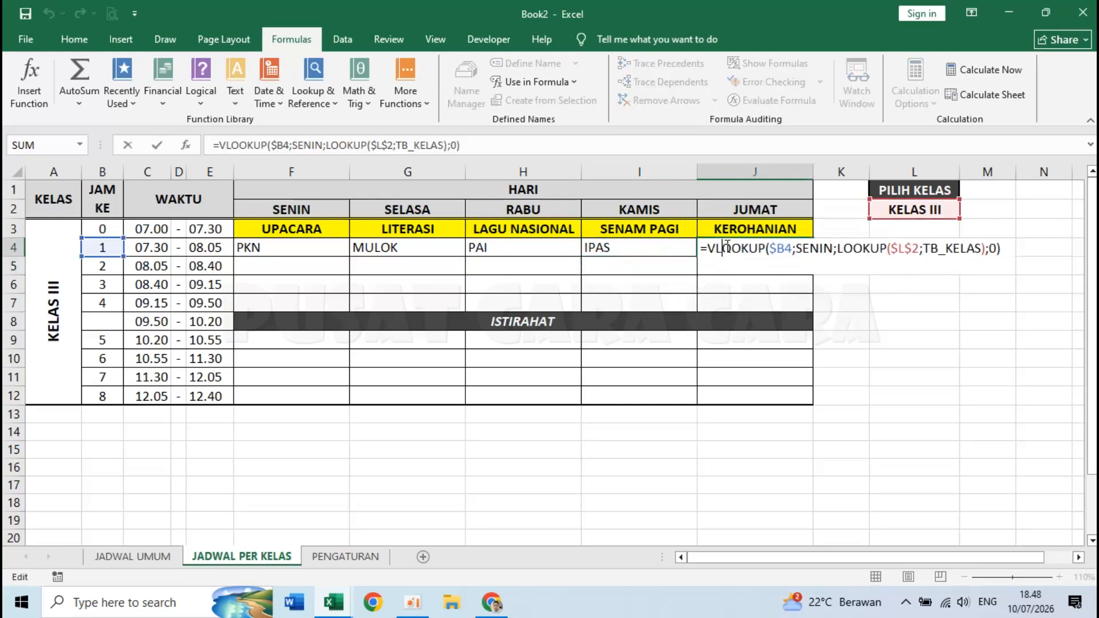
pyautogui.doubleClick(817, 249)
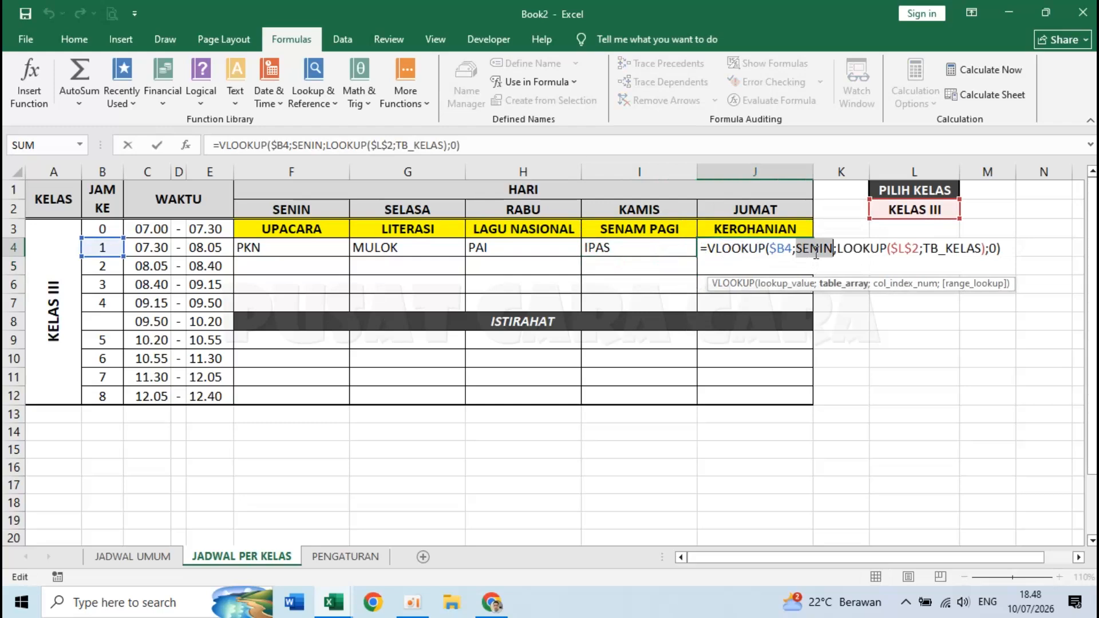
pyautogui.write('JUMAT')
pyautogui.press('Return')
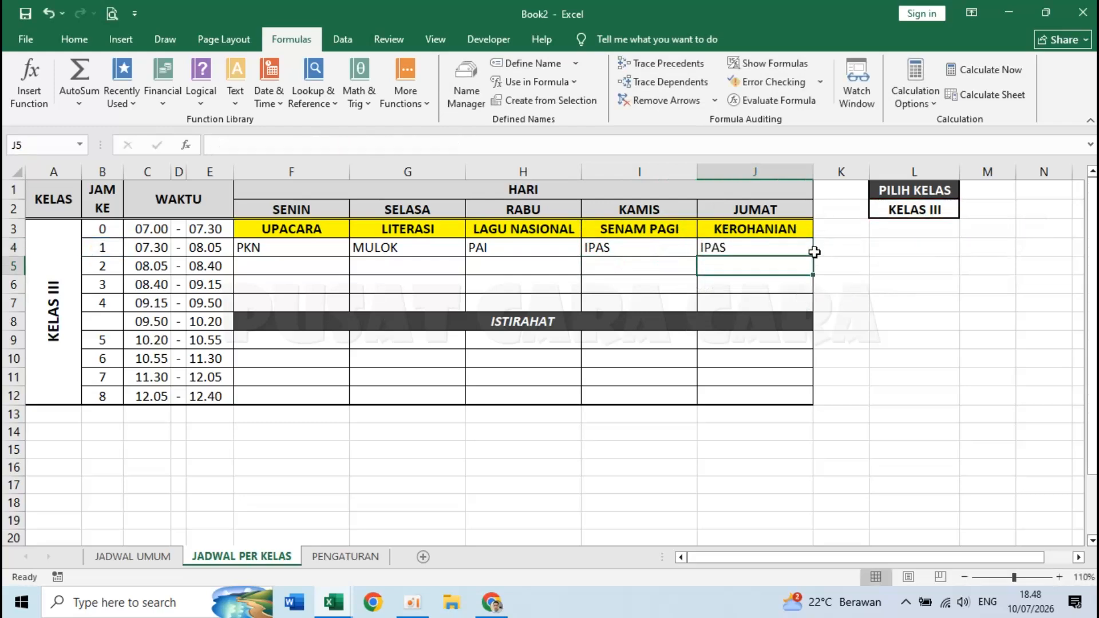
pyautogui.click(323, 249)
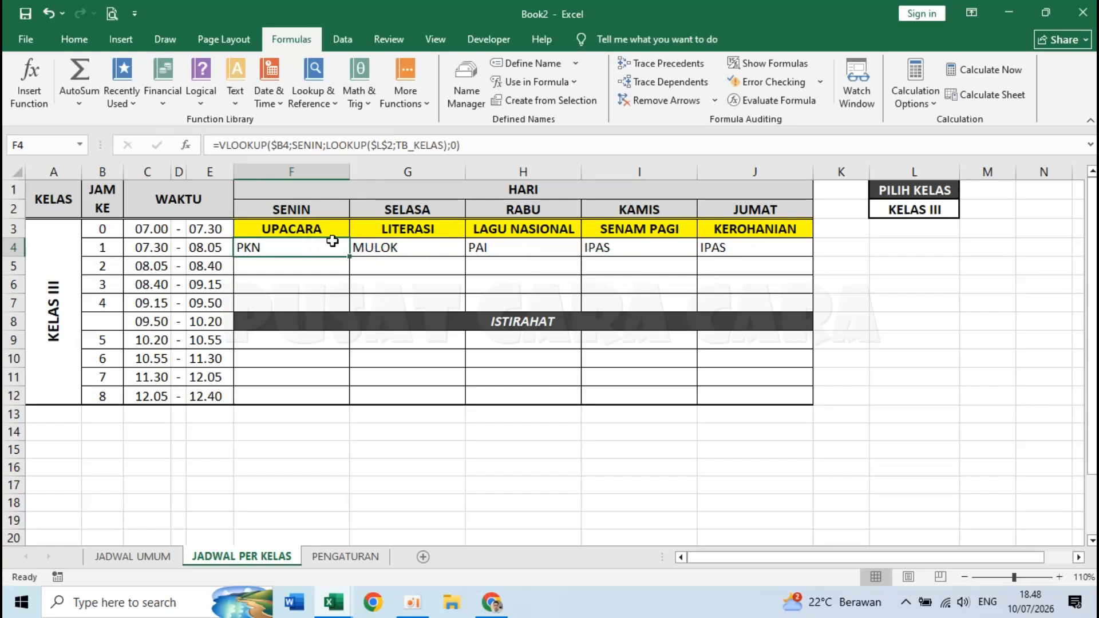
pyautogui.click(944, 211)
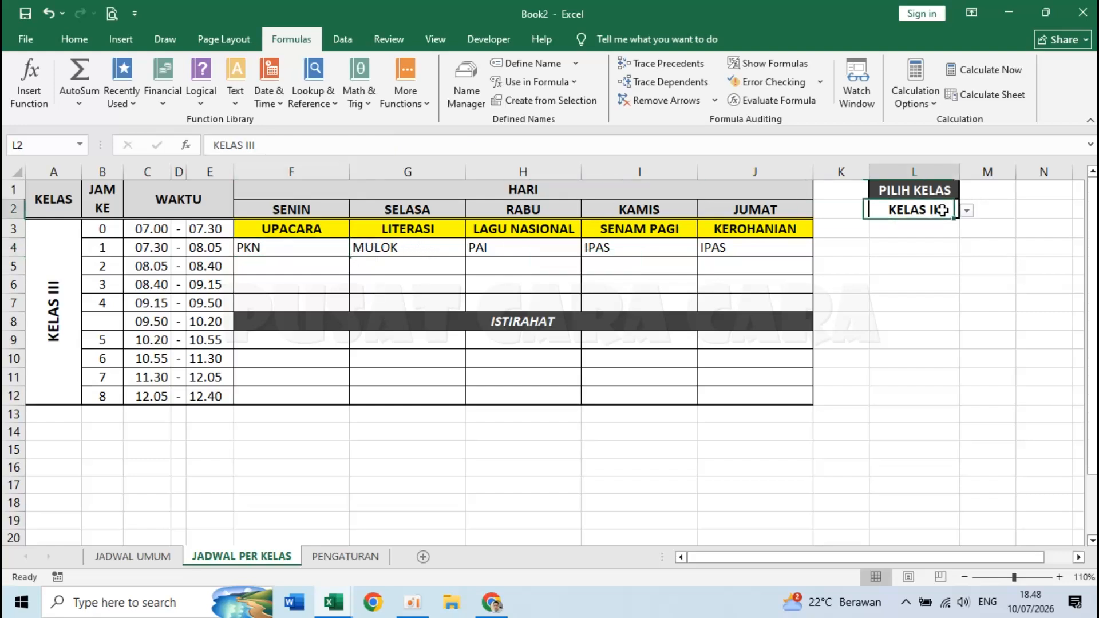
pyautogui.click(327, 250)
pyautogui.click(375, 248)
pyautogui.click(480, 249)
pyautogui.click(601, 249)
pyautogui.click(724, 250)
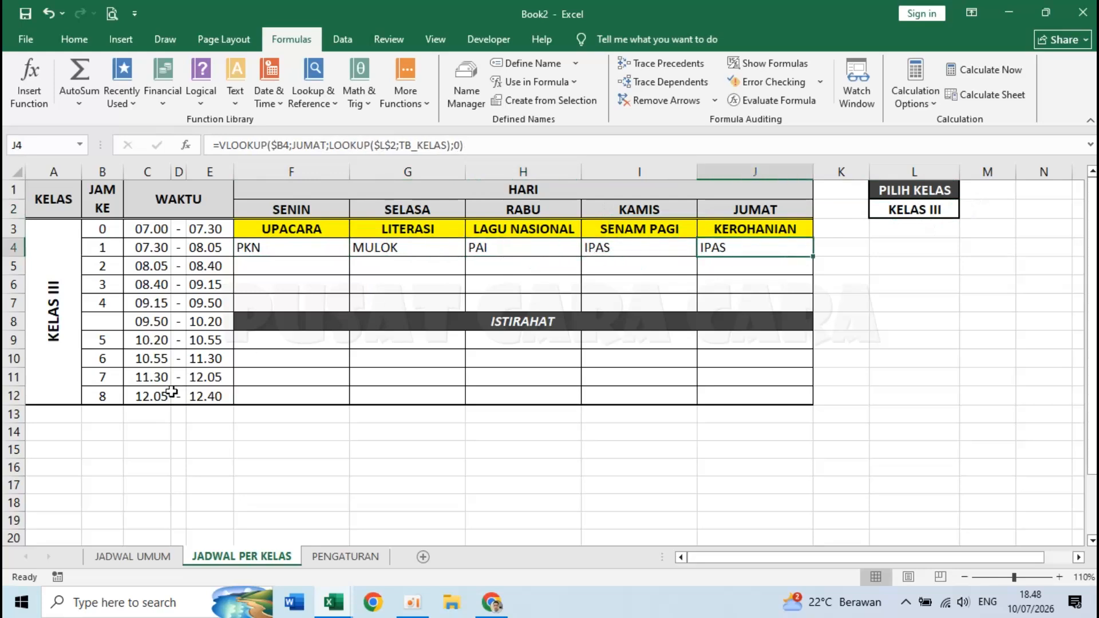
pyautogui.click(146, 555)
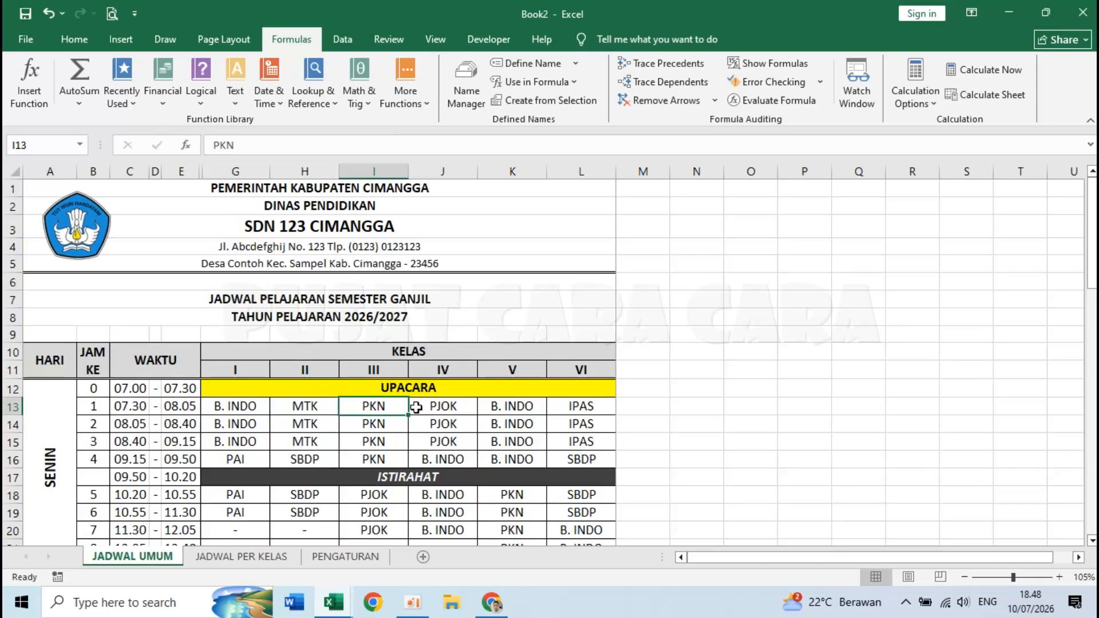
pyautogui.scroll(-3, 390, 408)
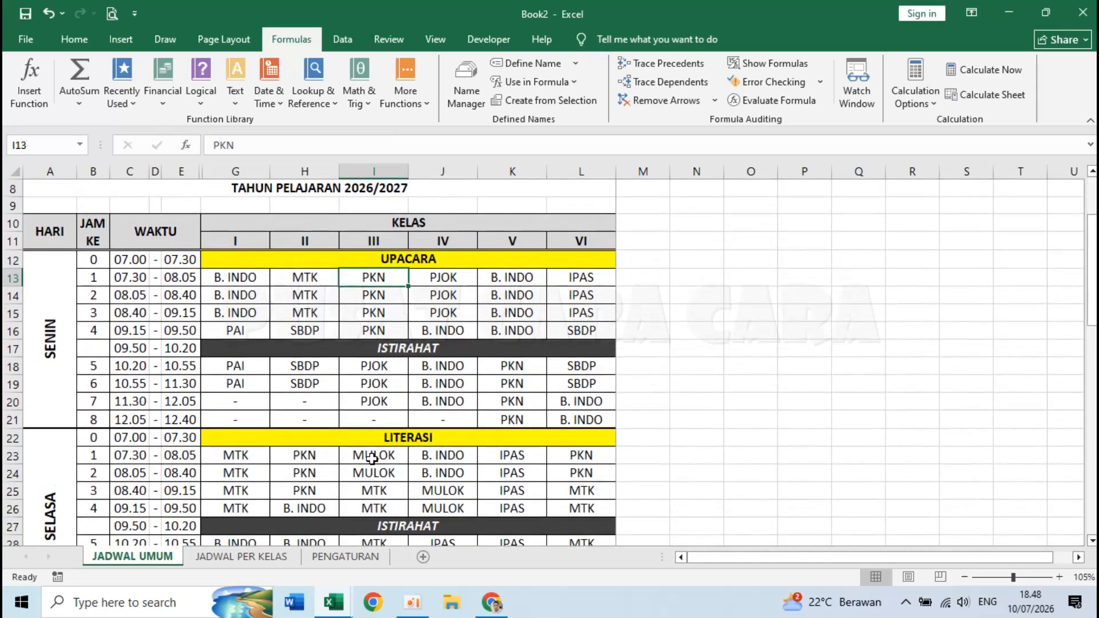
pyautogui.click(372, 457)
pyautogui.scroll(-2, 372, 458)
pyautogui.scroll(-2, 372, 452)
pyautogui.click(375, 385)
pyautogui.scroll(-3, 378, 395)
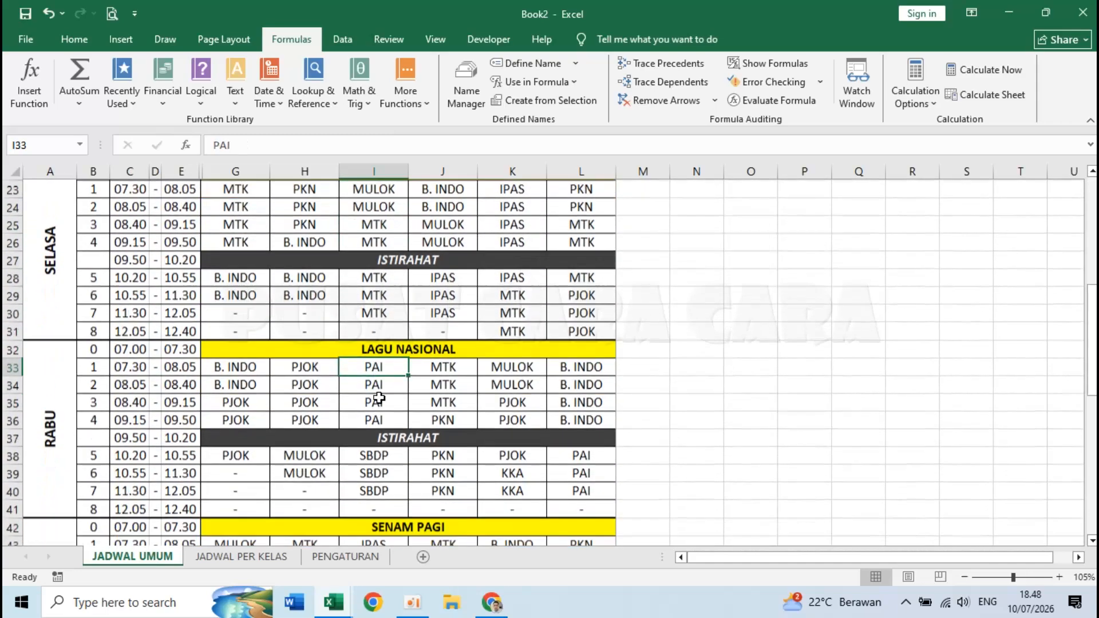
pyautogui.click(372, 419)
pyautogui.scroll(-3, 373, 421)
pyautogui.click(372, 312)
pyautogui.click(371, 437)
pyautogui.scroll(5, 370, 444)
pyautogui.scroll(8, 370, 445)
pyautogui.click(241, 556)
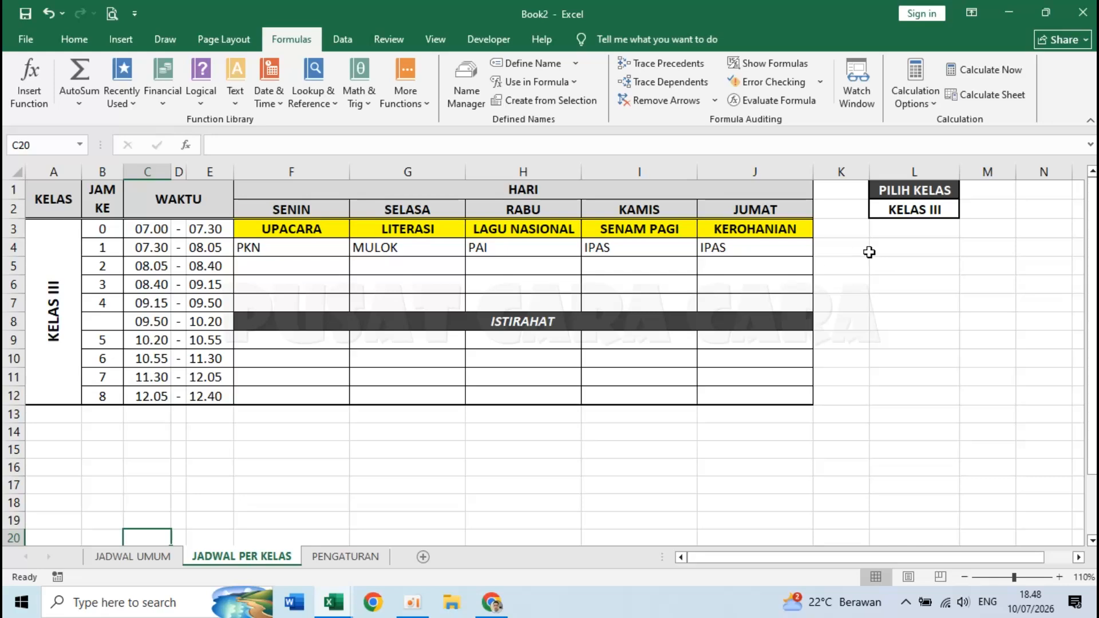
pyautogui.click(719, 252)
pyautogui.click(318, 245)
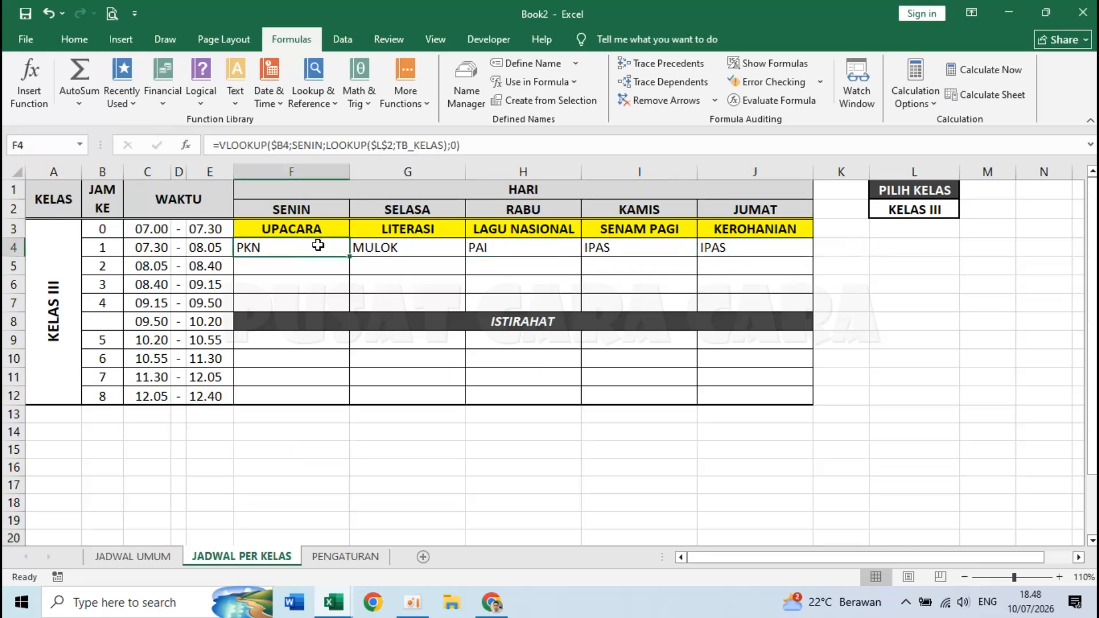
pyautogui.click(132, 557)
pyautogui.scroll(-10, 258, 461)
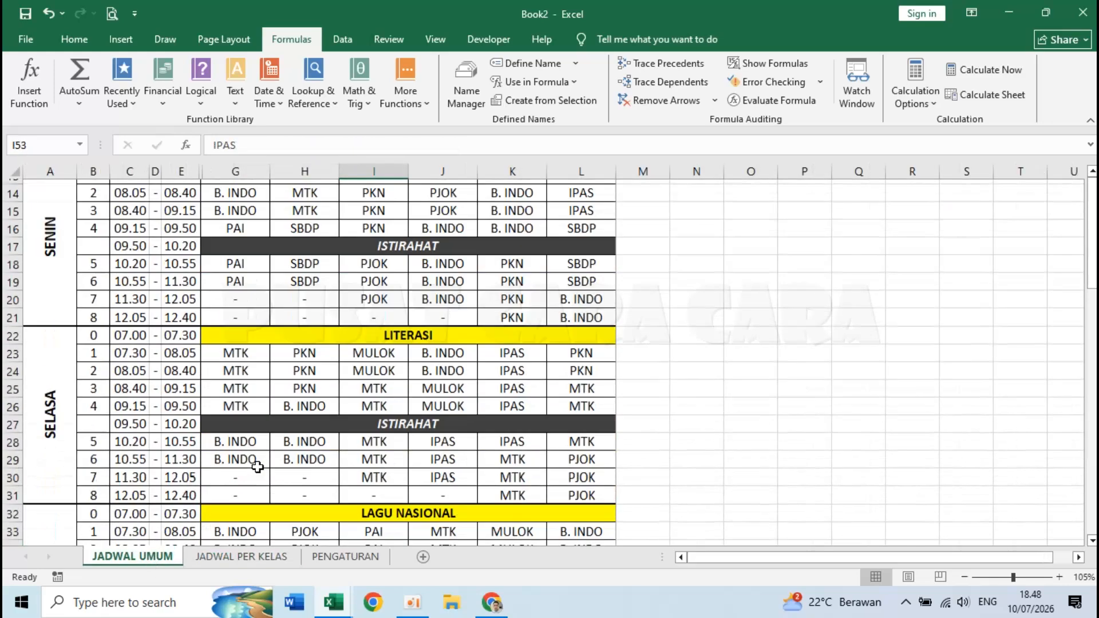
pyautogui.scroll(-8, 258, 466)
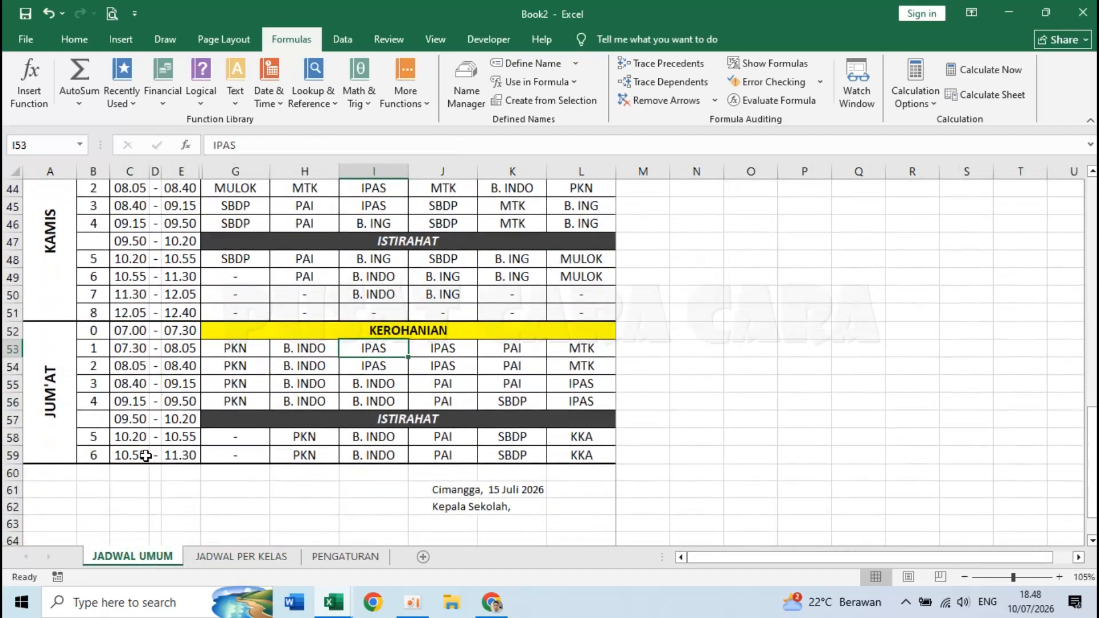
pyautogui.click(241, 556)
pyautogui.click(733, 245)
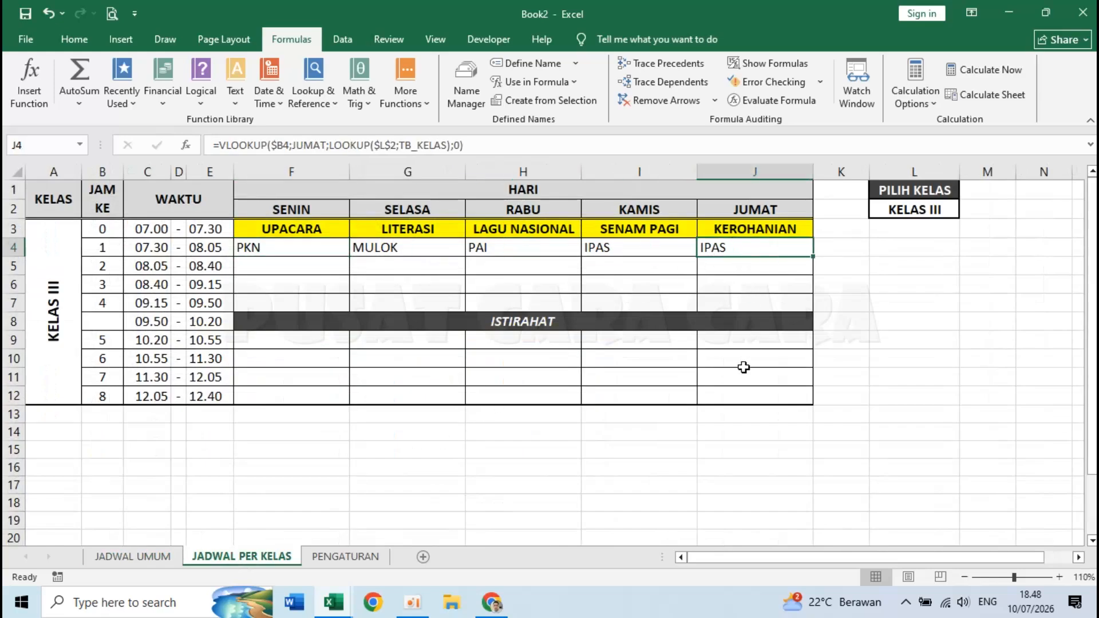
pyautogui.click(734, 395)
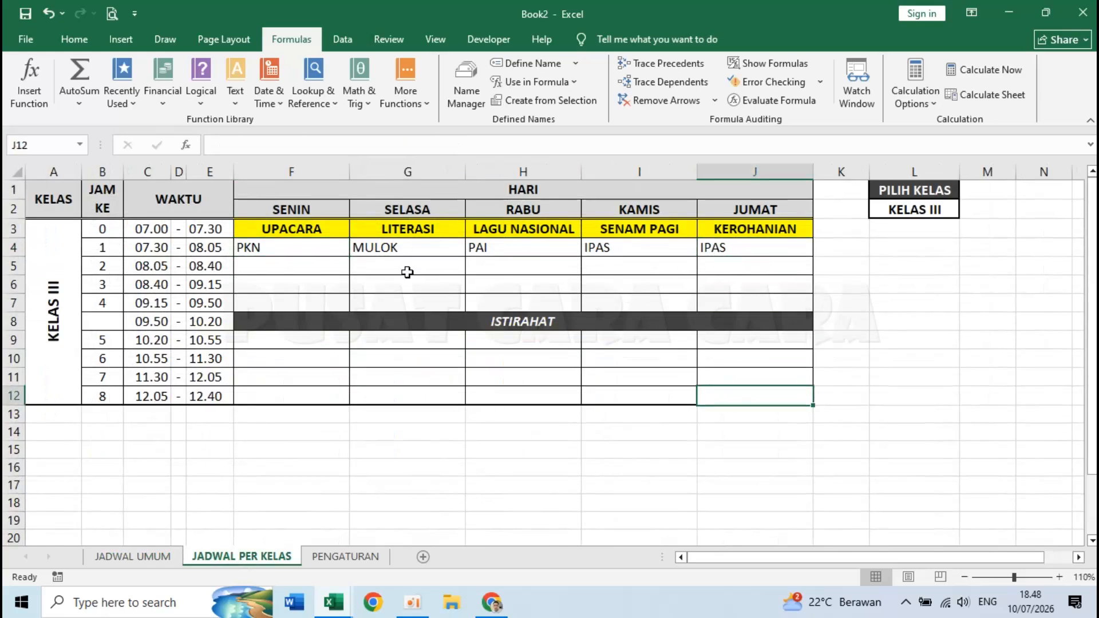
pyautogui.click(289, 246)
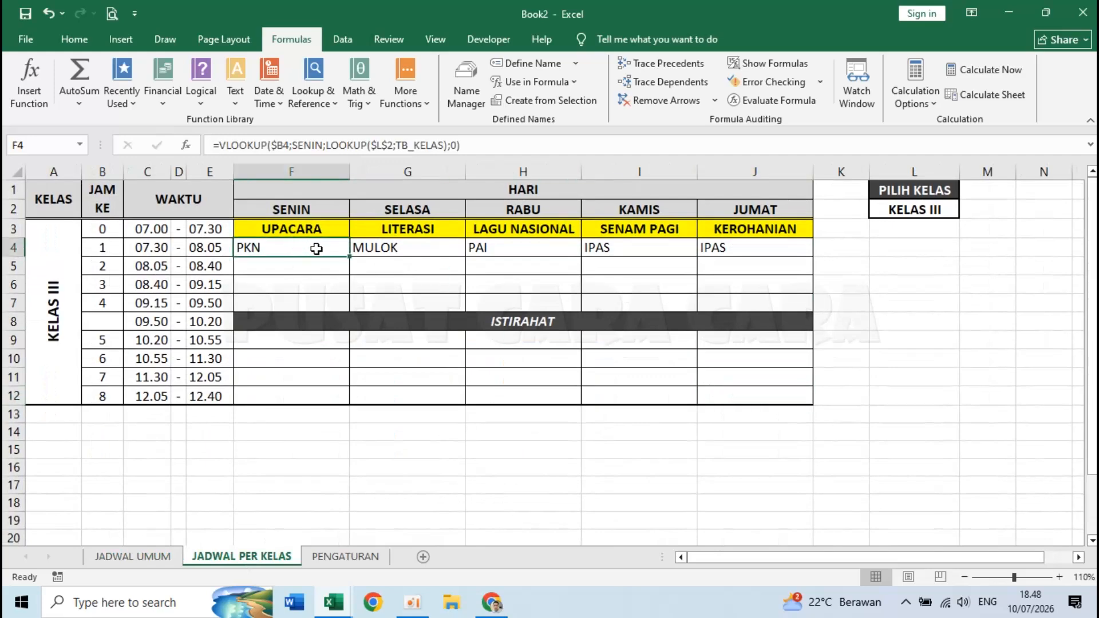
# - Wrap F4's VLOOKUP in IFERROR(...;"-") so errors show a dash
pyautogui.doubleClick(269, 247)
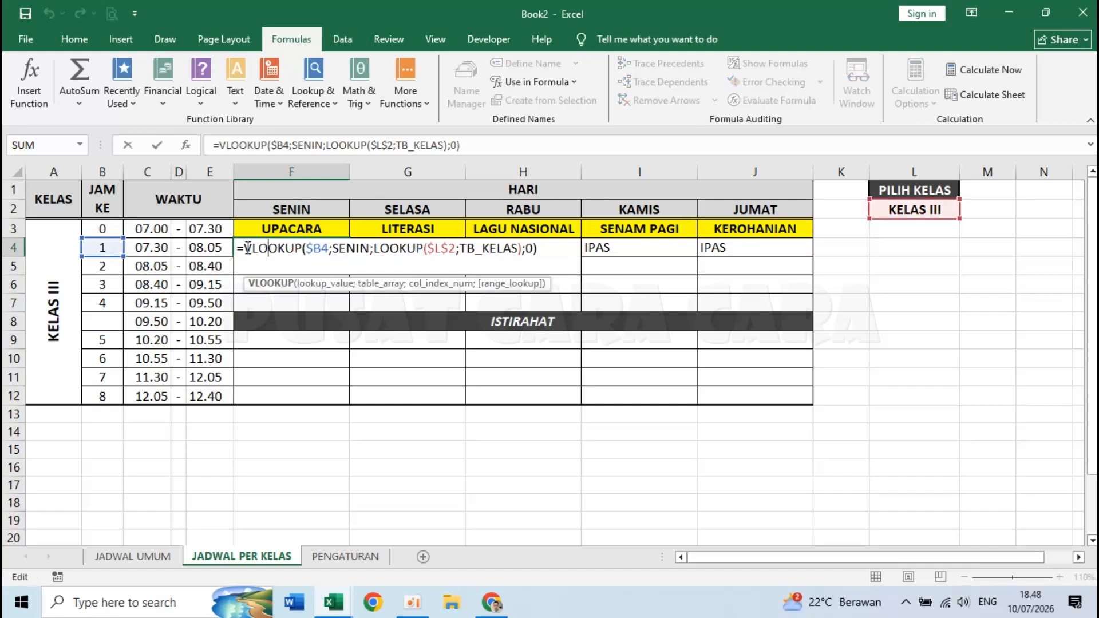
pyautogui.click(245, 248)
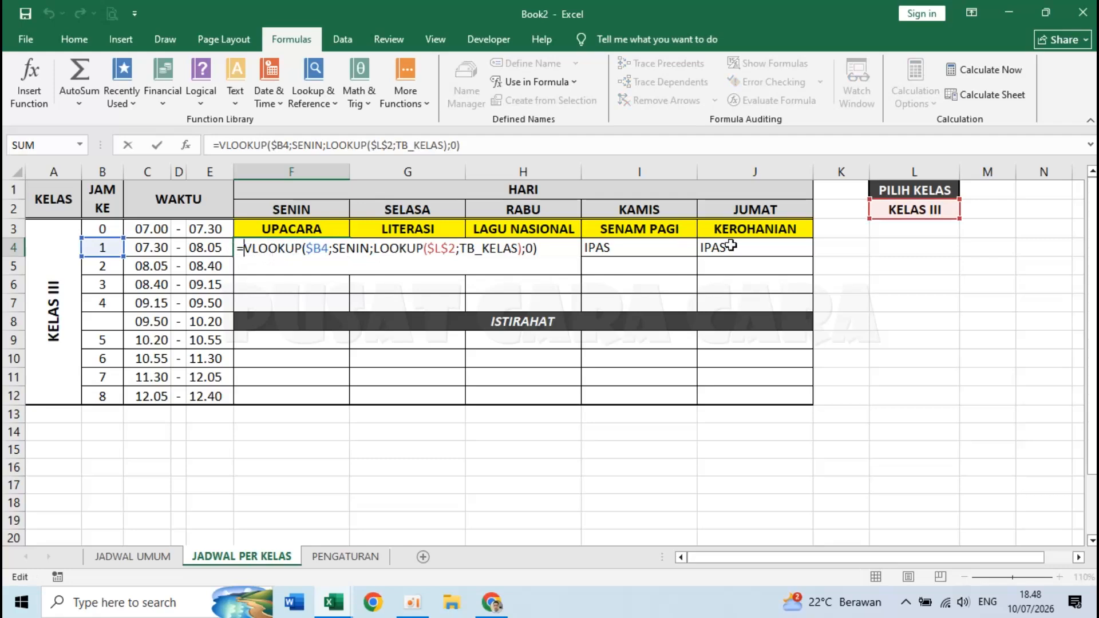
pyautogui.write('IFERR')
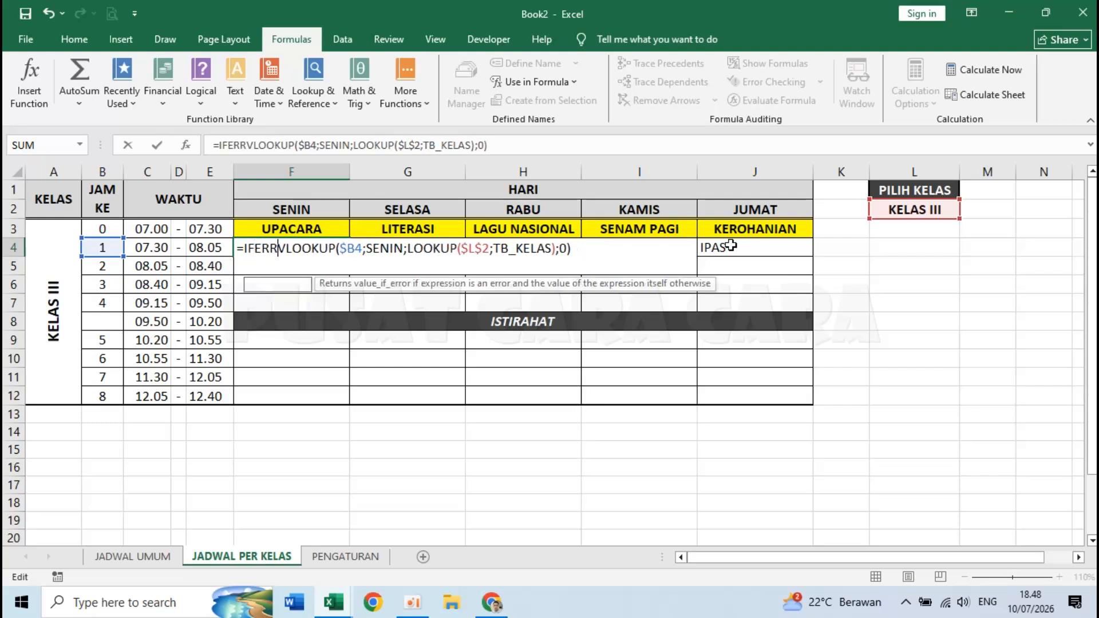
pyautogui.write('OR(')
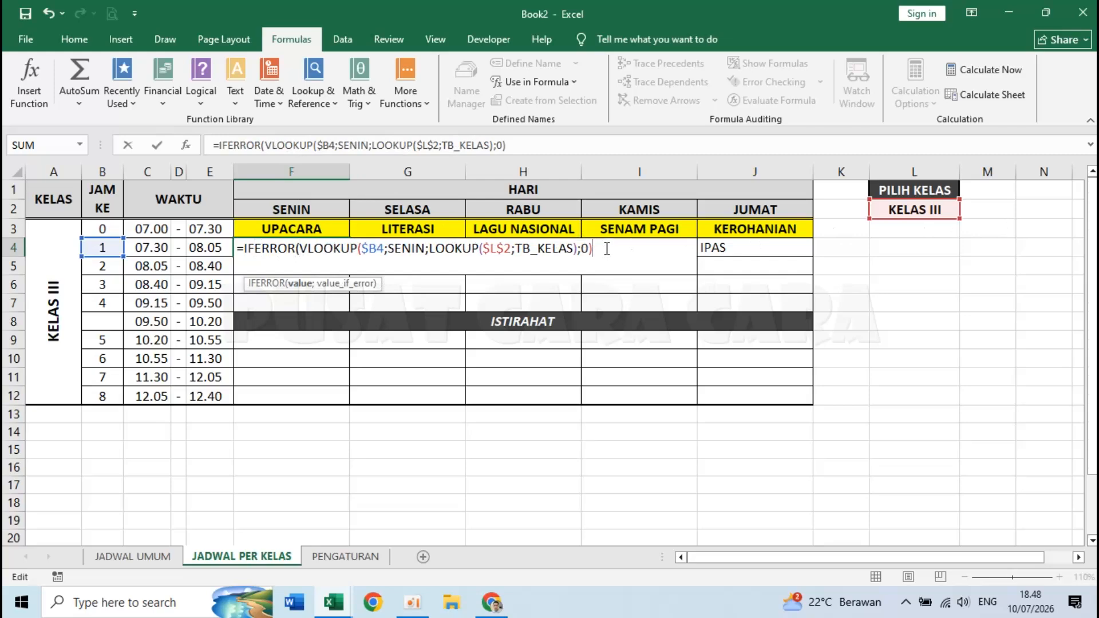
pyautogui.write(';"-')
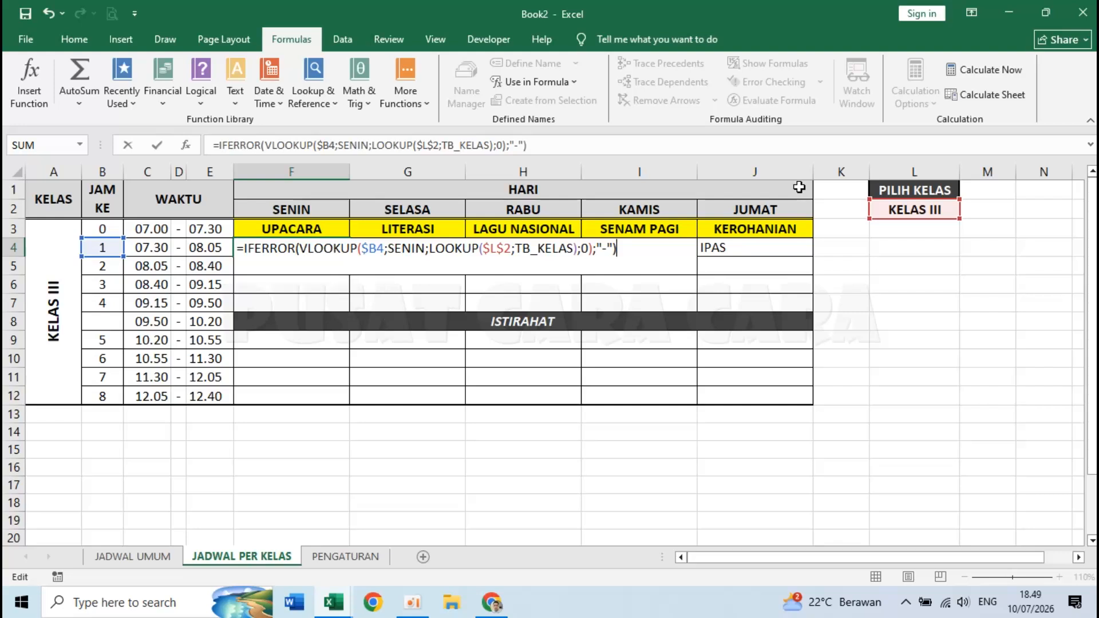
pyautogui.press('Return')
pyautogui.click(277, 247)
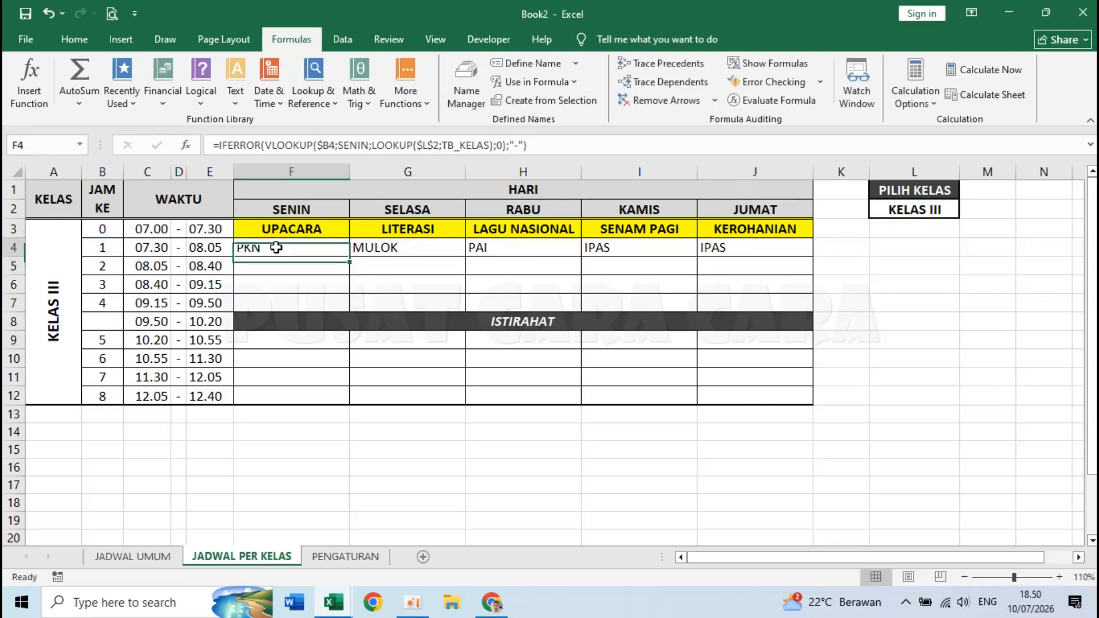
# - Review row 4's formulas, then fill F4's IFERROR lookup across to J4
pyautogui.click(362, 249)
pyautogui.click(519, 249)
pyautogui.click(592, 249)
pyautogui.click(728, 247)
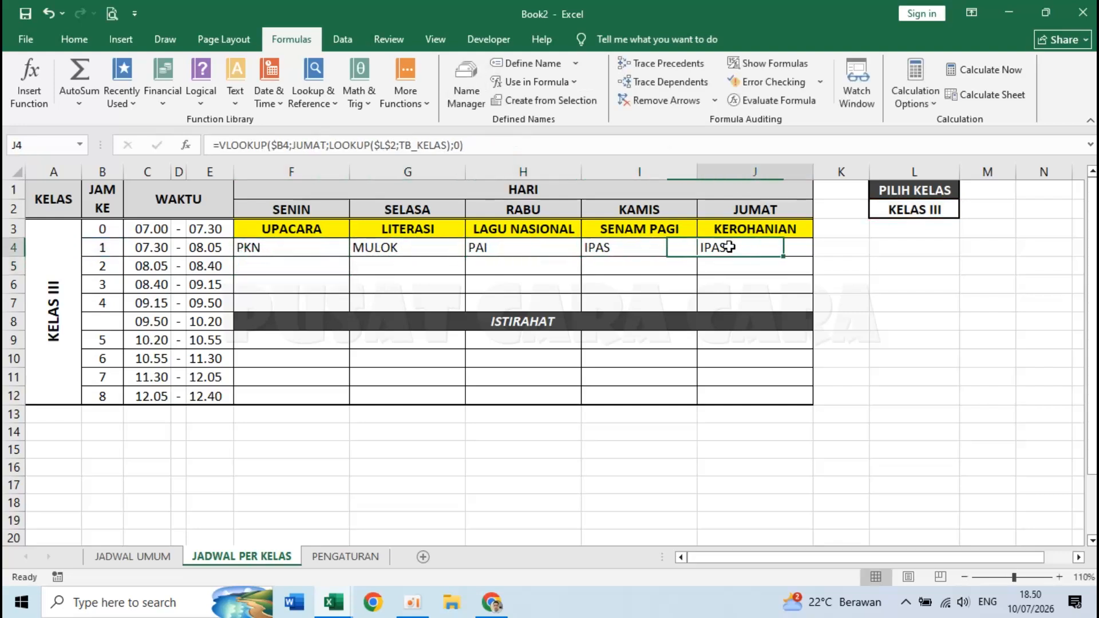
pyautogui.click(316, 249)
pyautogui.click(310, 272)
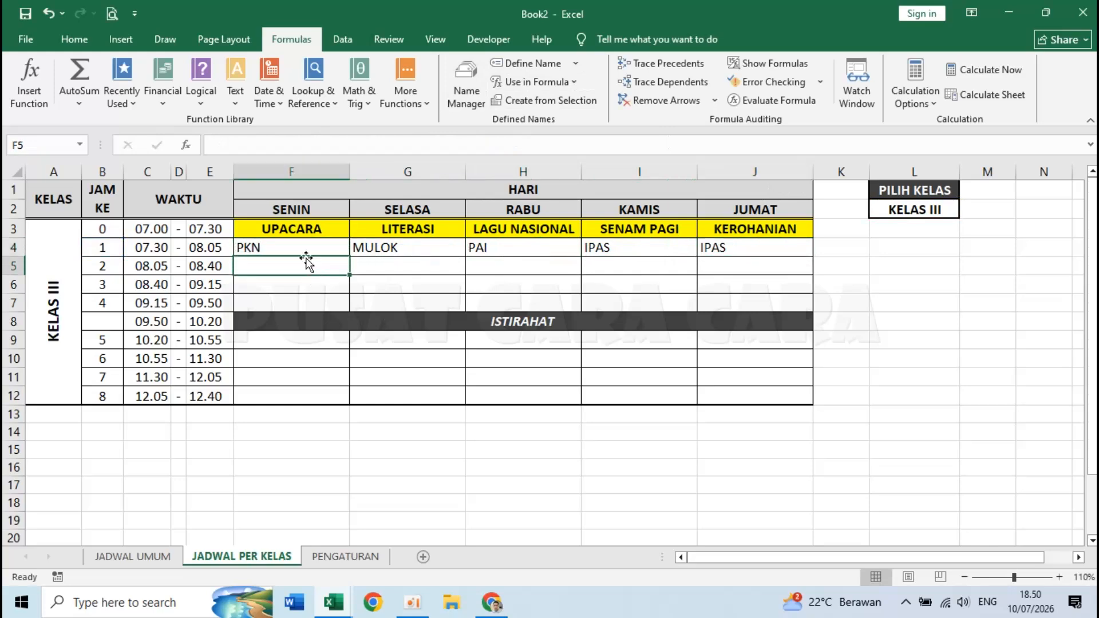
pyautogui.click(292, 247)
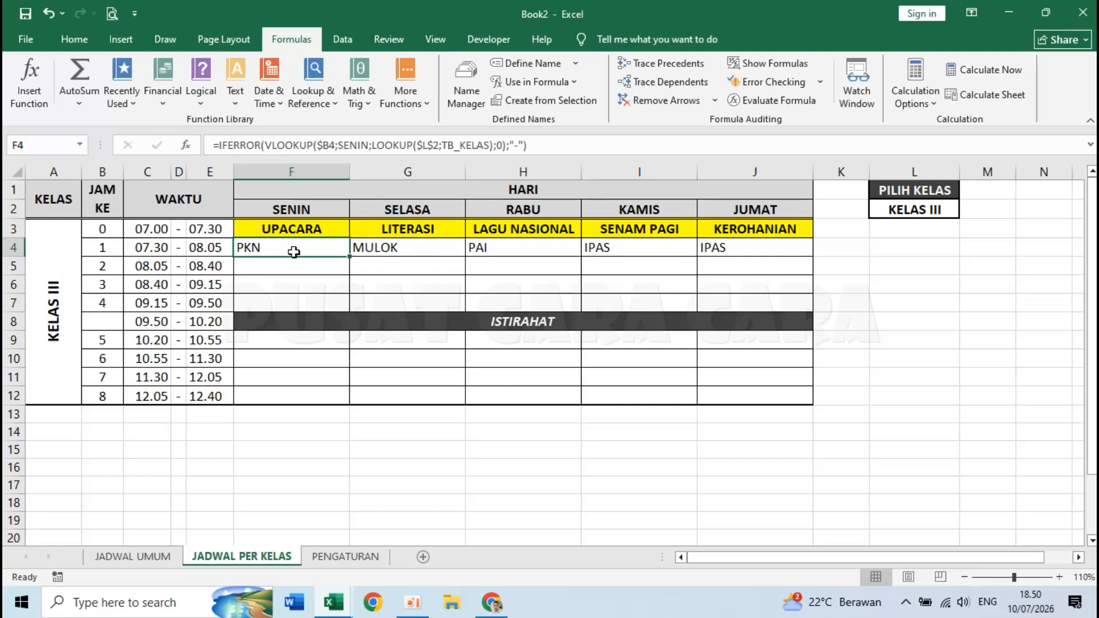
pyautogui.moveTo(350, 258); pyautogui.dragTo(812, 253)
# - Change G4's day table to SELASA and H4's to RABU
pyautogui.click(429, 245)
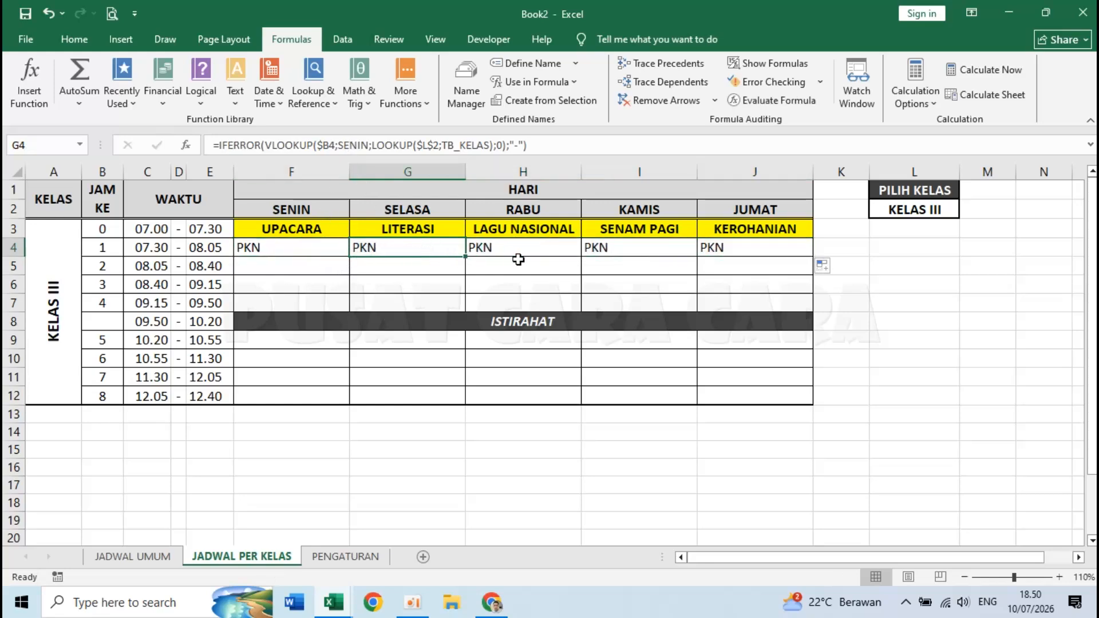
pyautogui.doubleClick(436, 247)
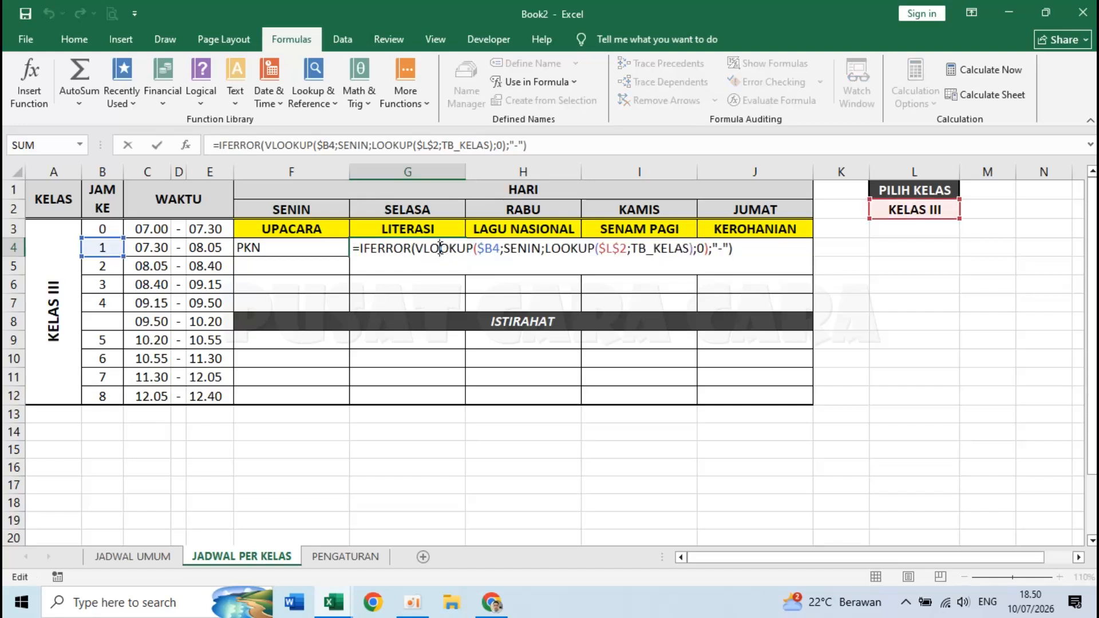
pyautogui.doubleClick(517, 248)
pyautogui.write('SELASA')
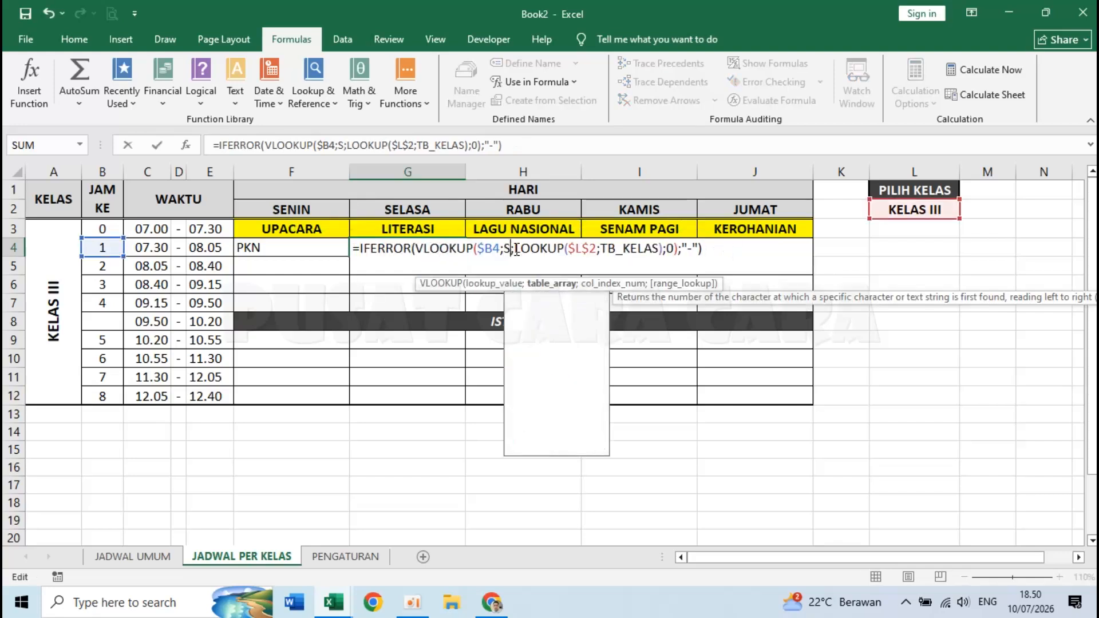
pyautogui.press('Return')
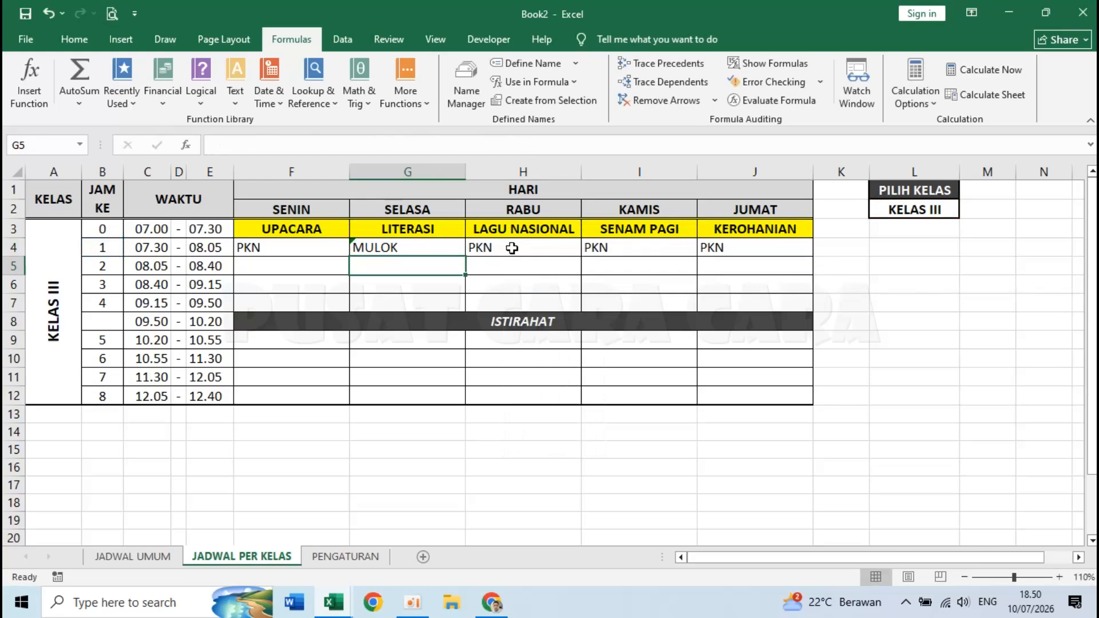
pyautogui.doubleClick(512, 248)
pyautogui.doubleClick(636, 249)
pyautogui.write('RABU')
pyautogui.press('Return')
# - Change I4's day table to KAMIS and J4's to JUMAT, both showing IPAS
pyautogui.doubleClick(633, 248)
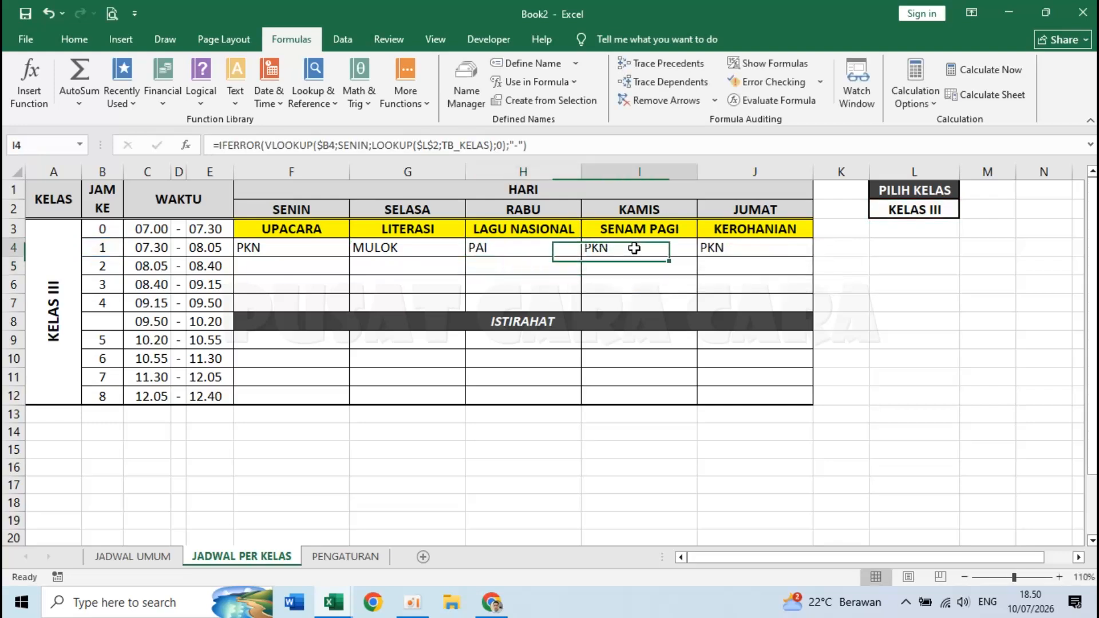
pyautogui.doubleClick(748, 248)
pyautogui.write('KAMIS;LOOKUP($L$2;TB_KELAS);0);"-")')
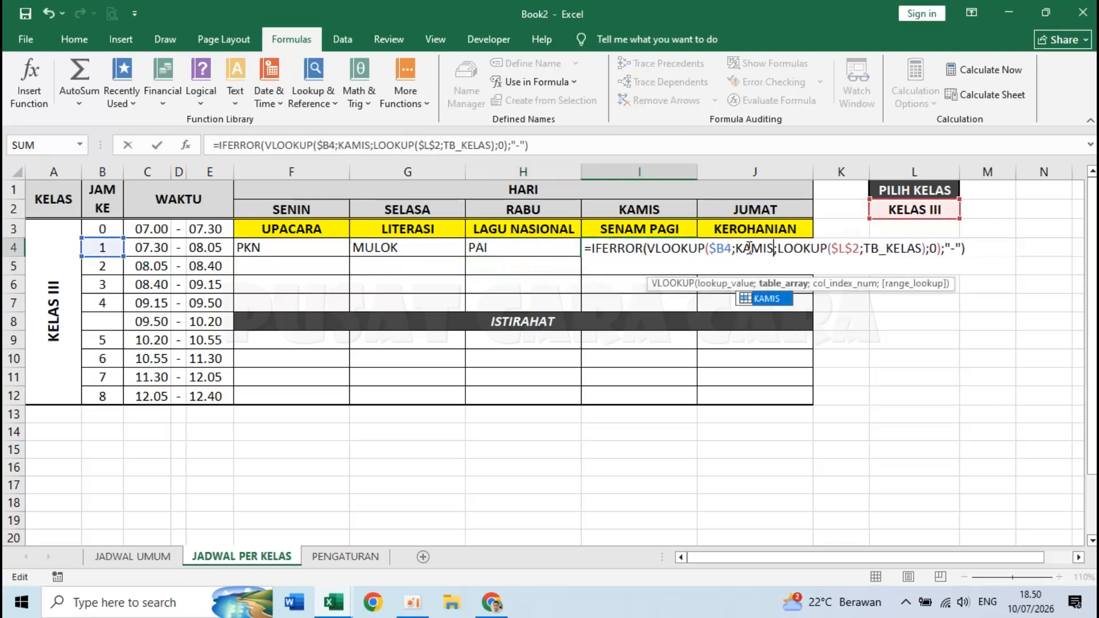
pyautogui.press('Return')
pyautogui.doubleClick(748, 247)
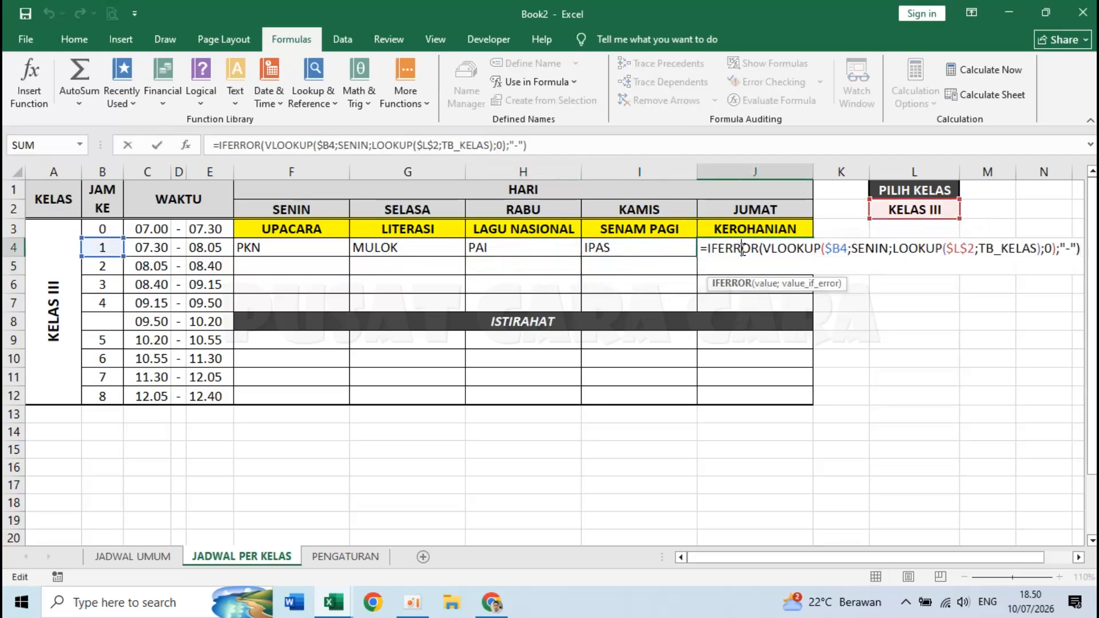
pyautogui.doubleClick(864, 249)
pyautogui.write('JUMAT')
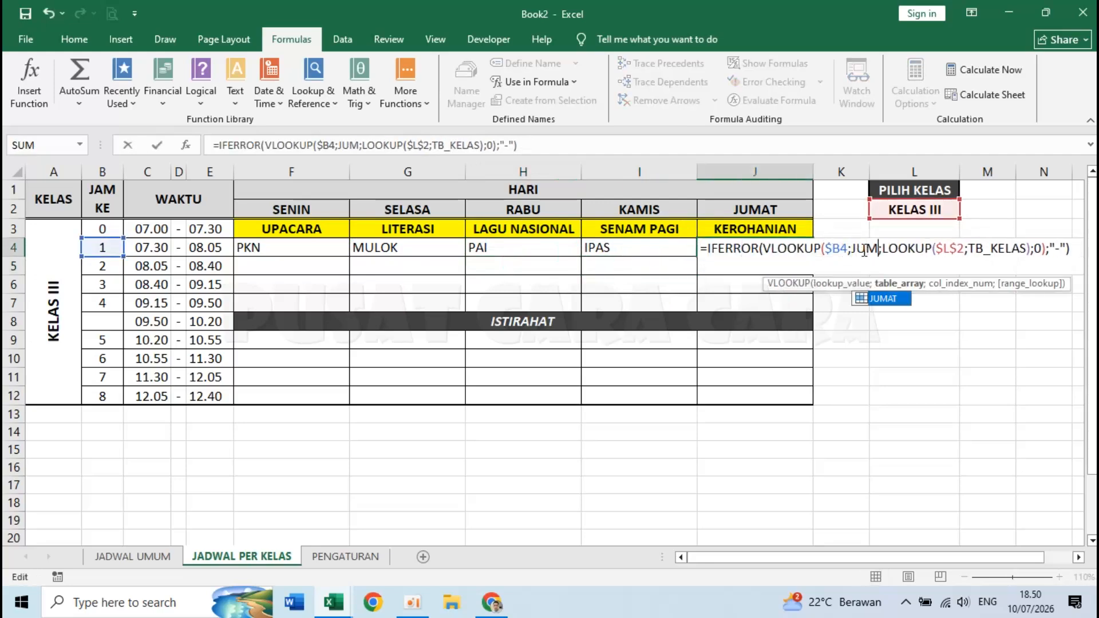
pyautogui.press('Return')
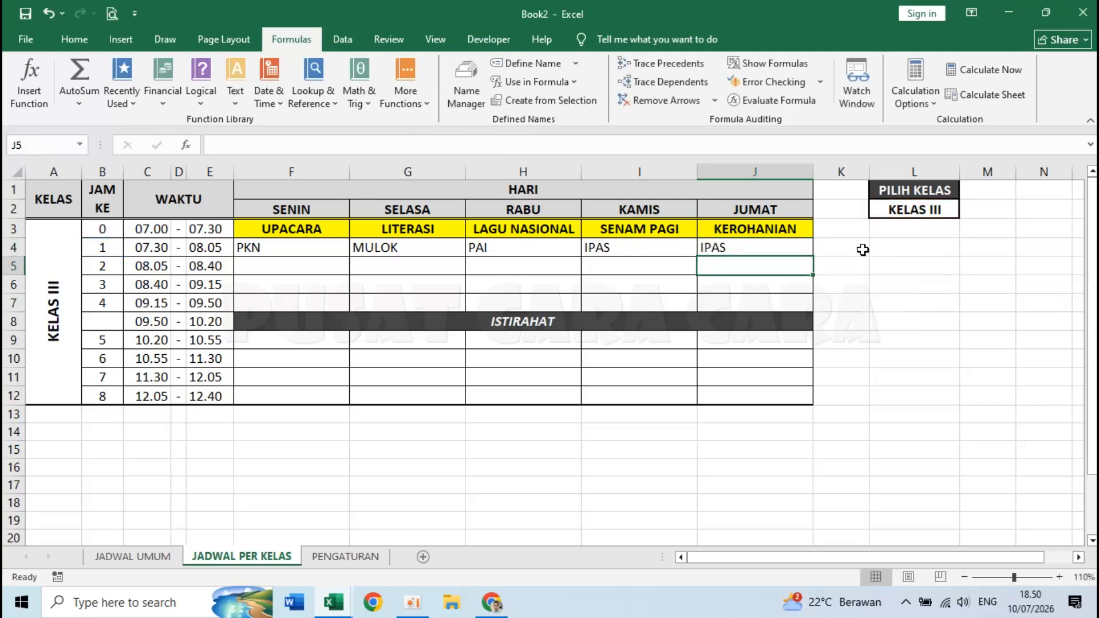
pyautogui.click(301, 273)
# - Fill the F4:J4 formulas down through row 7 for periods 2–4
pyautogui.click(285, 336)
pyautogui.click(269, 249)
pyautogui.moveTo(302, 252); pyautogui.dragTo(762, 247)
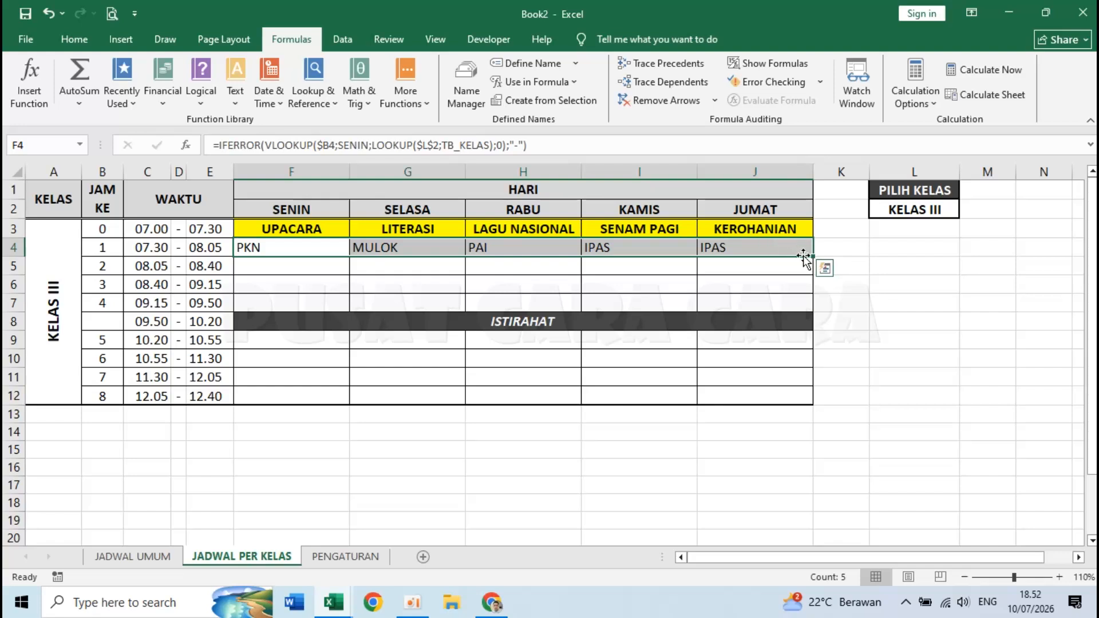
pyautogui.moveTo(813, 257); pyautogui.dragTo(811, 309)
pyautogui.click(876, 359)
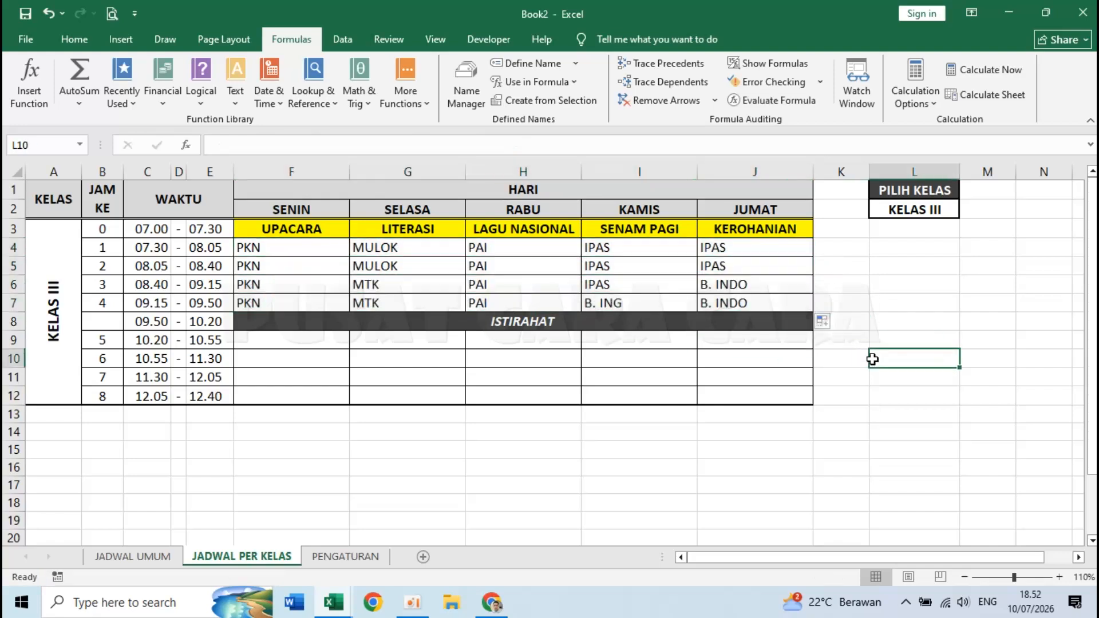
# - Copy period 4's row F7:J7 and select F9:J12 as the destination
pyautogui.click(388, 374)
pyautogui.click(400, 392)
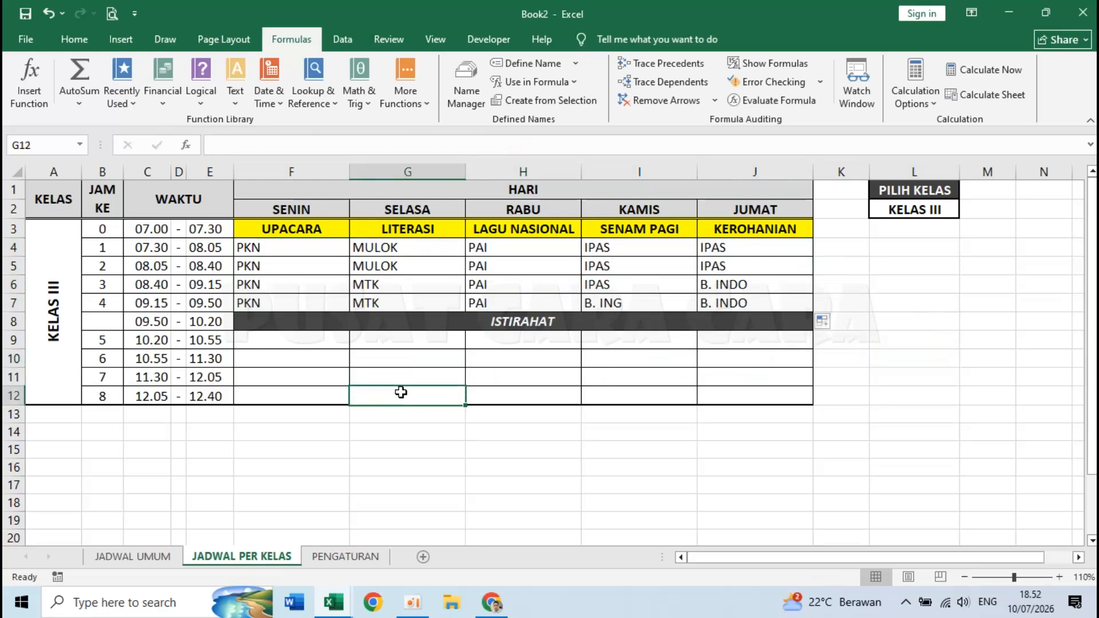
pyautogui.moveTo(284, 303); pyautogui.dragTo(711, 317)
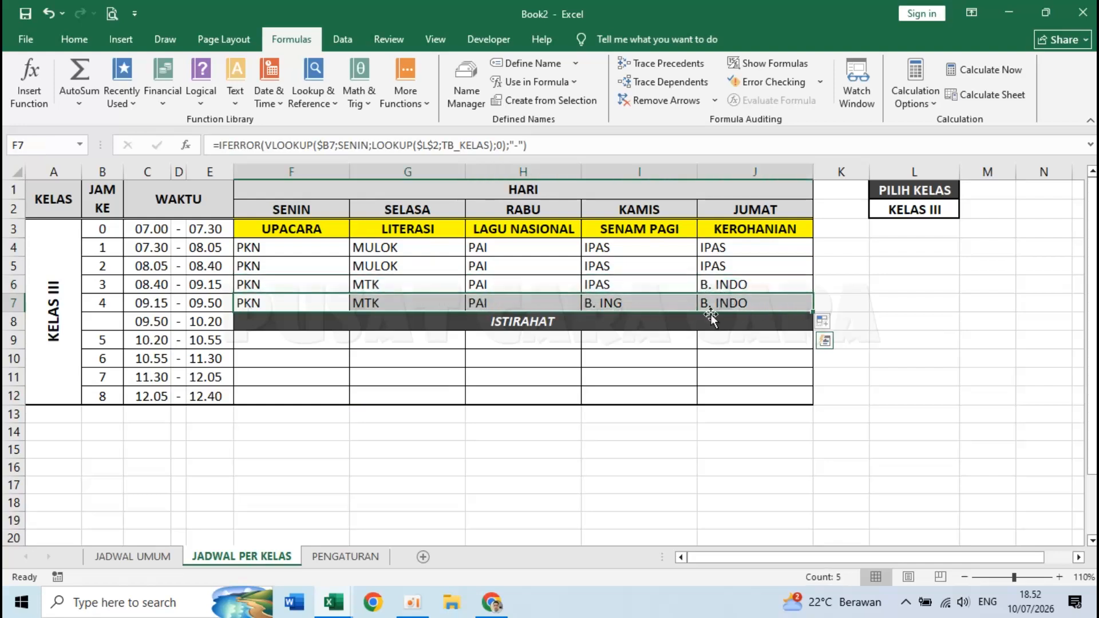
pyautogui.hotkey('ctrl', 'c')
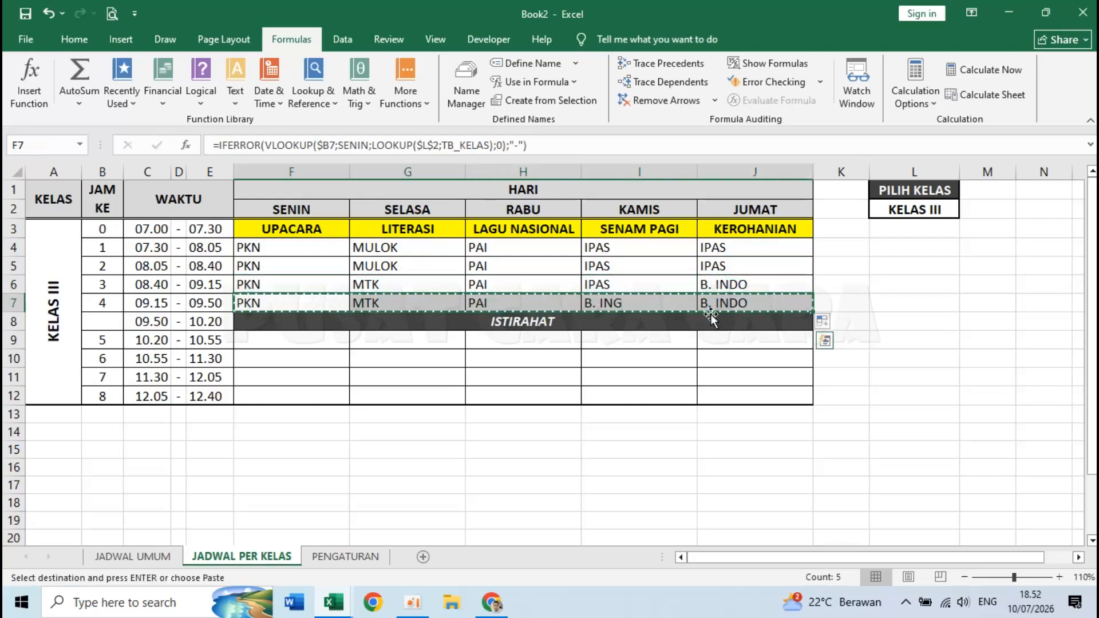
pyautogui.click(390, 321)
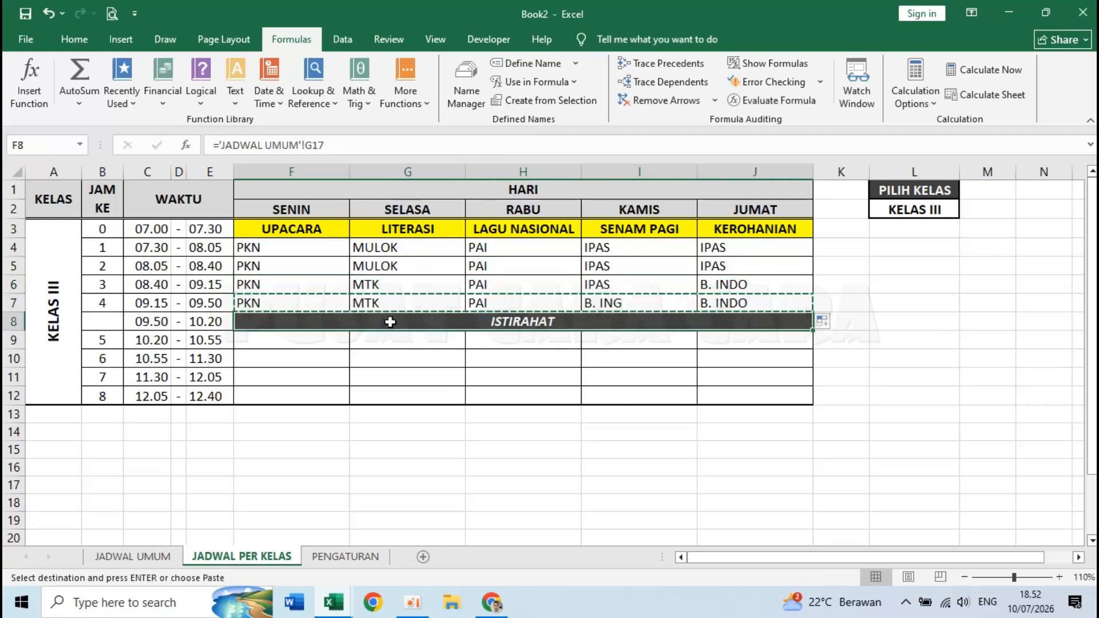
pyautogui.click(790, 305)
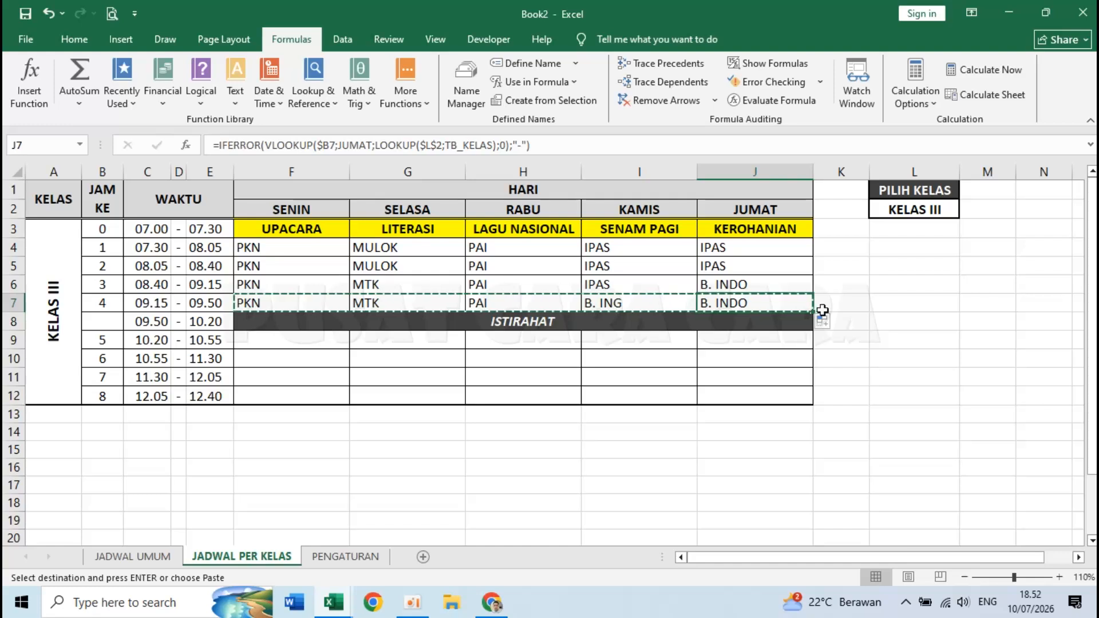
pyautogui.click(309, 342)
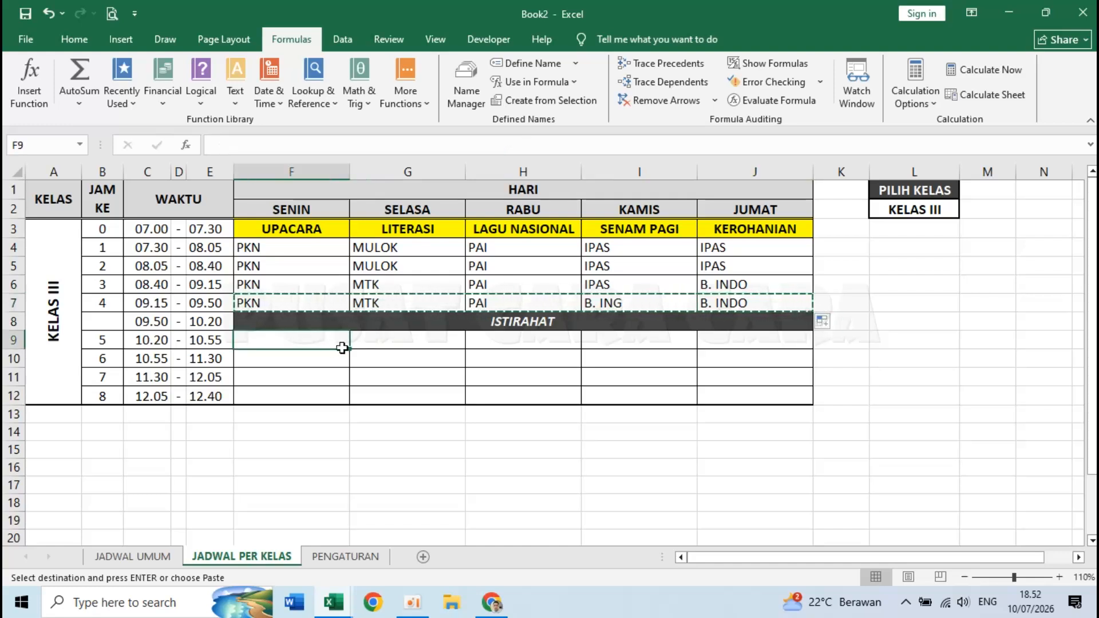
pyautogui.moveTo(343, 346); pyautogui.dragTo(726, 385)
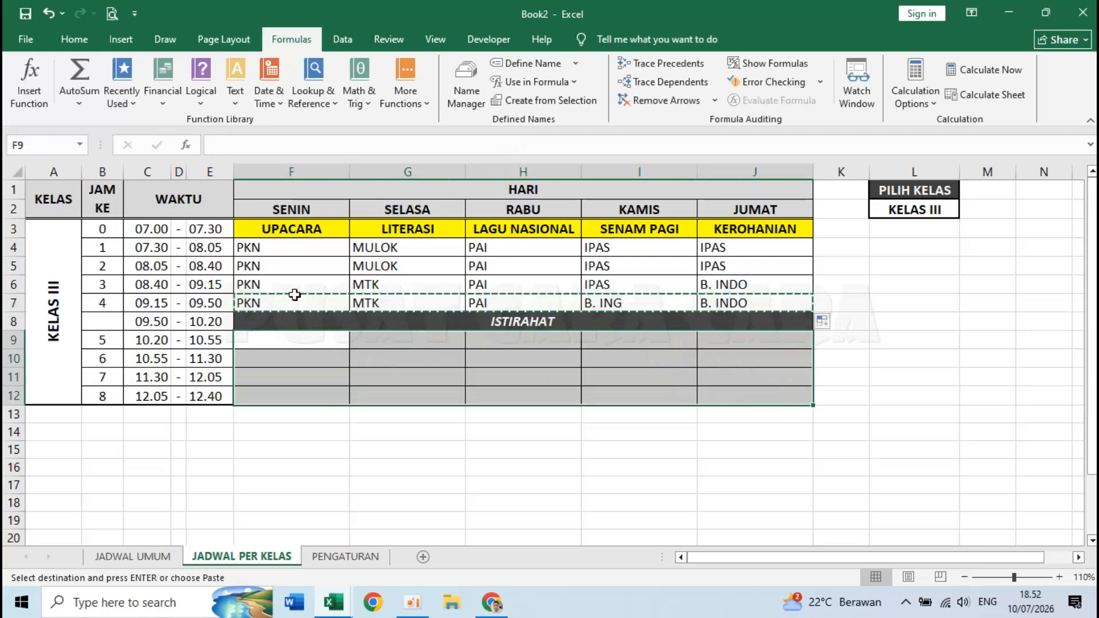
# - Paste the copied formulas into F9:J12 and clear the copy marquee
pyautogui.click(74, 40)
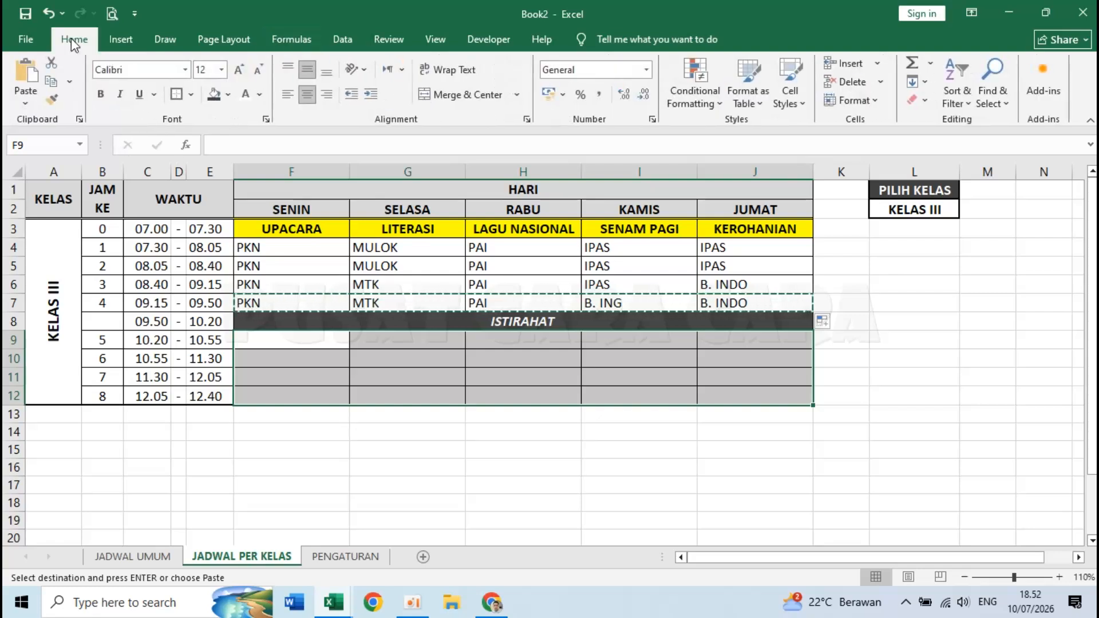
pyautogui.click(25, 105)
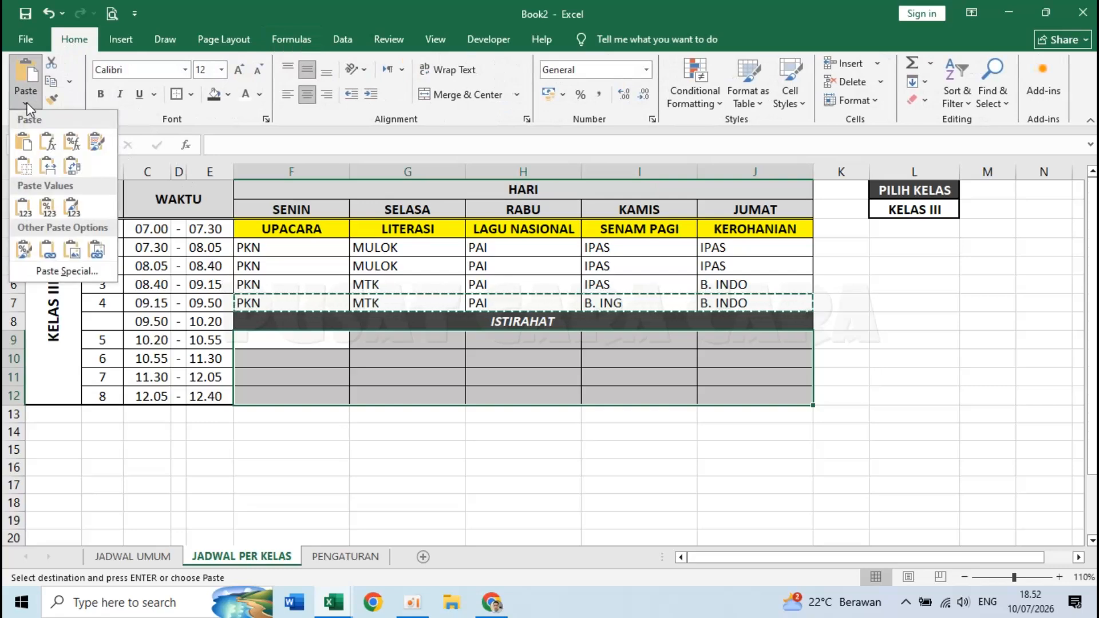
pyautogui.click(47, 141)
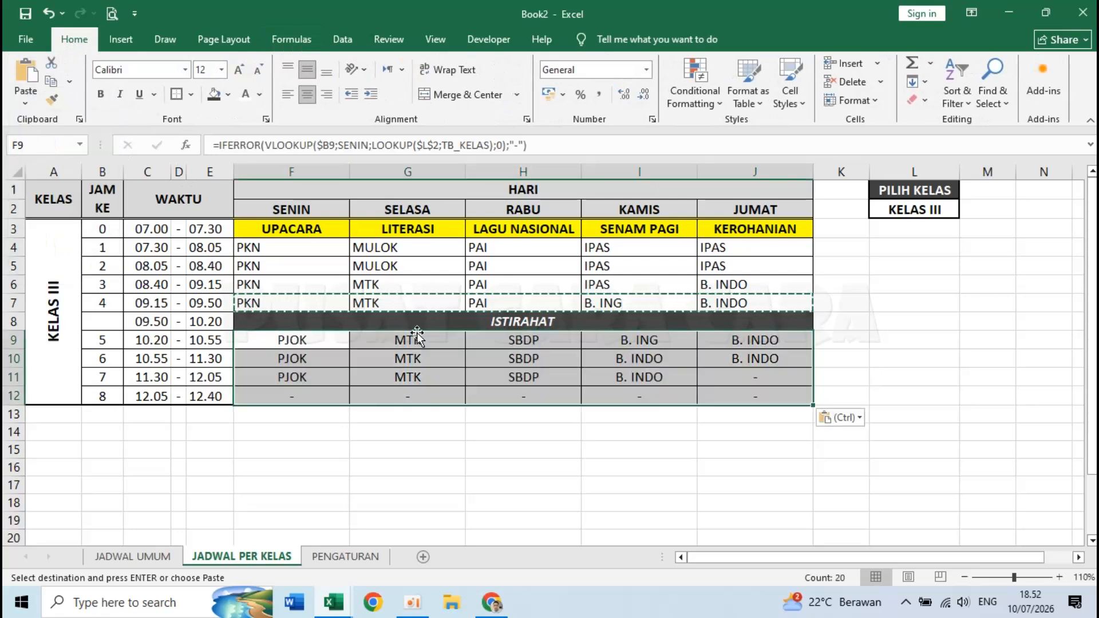
pyautogui.click(584, 416)
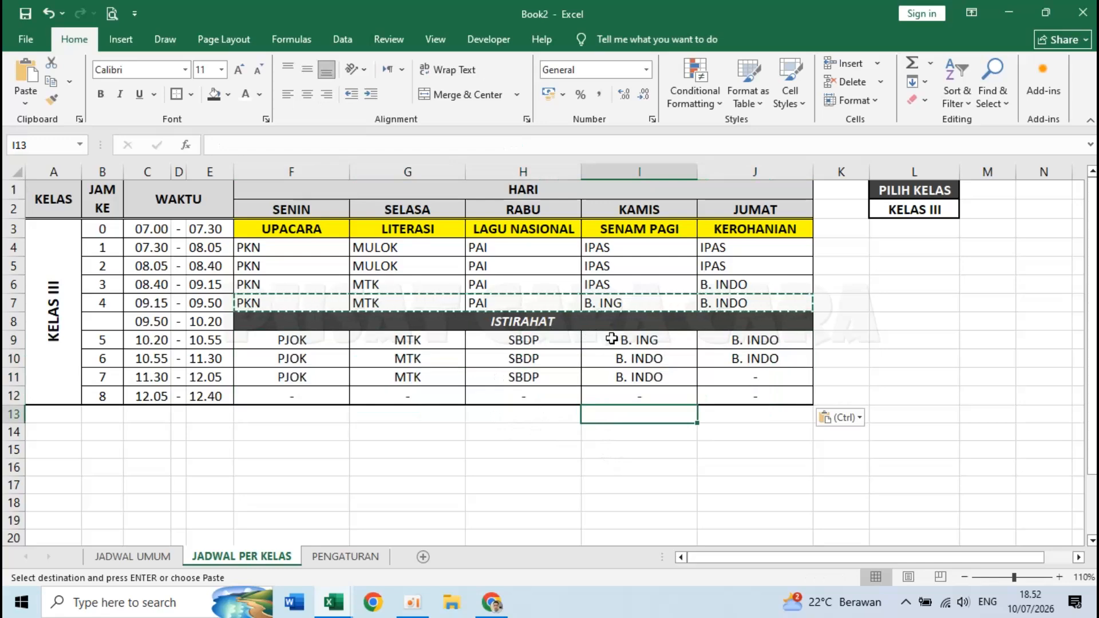
pyautogui.press('Escape')
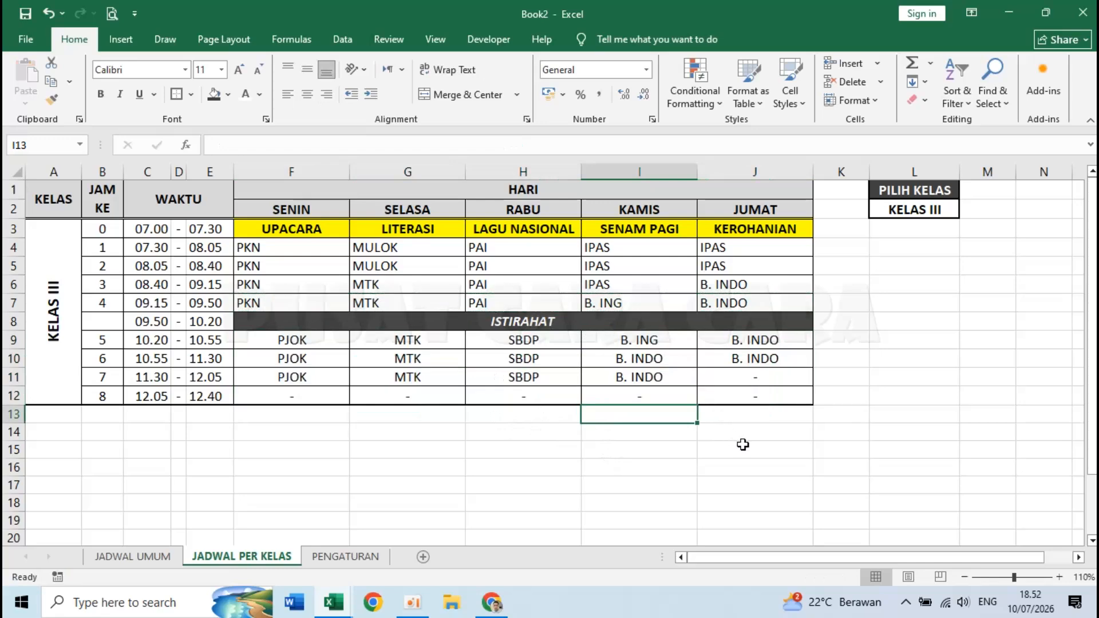
# - Switch the schedule to KELAS I and centre the morning subjects in F4:J7
pyautogui.click(574, 434)
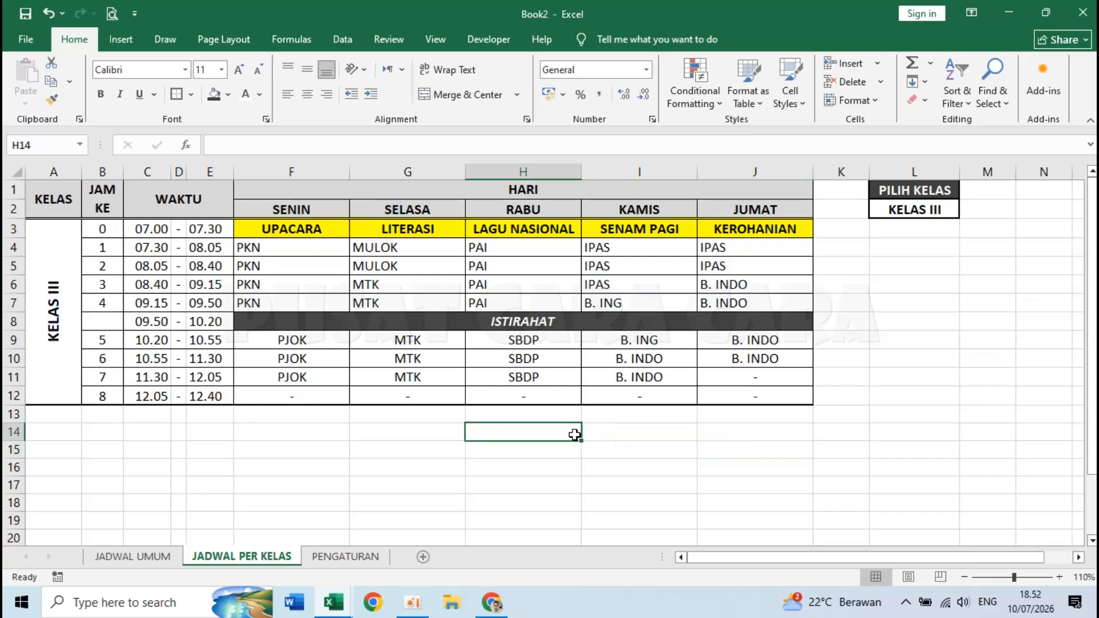
pyautogui.click(921, 210)
pyautogui.click(966, 211)
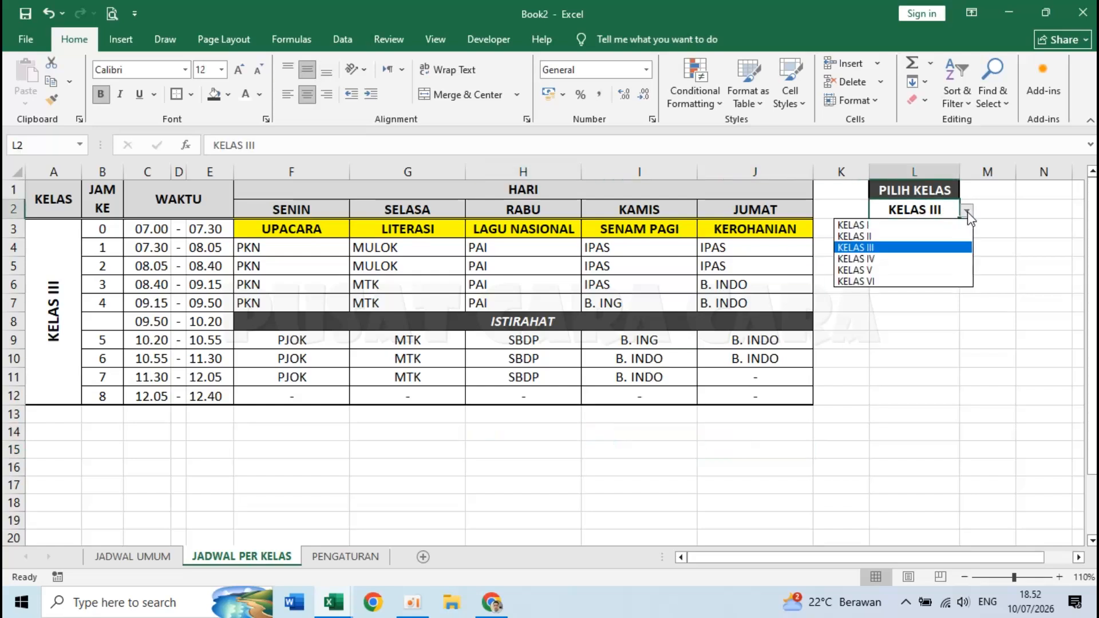
pyautogui.click(928, 226)
pyautogui.click(365, 350)
pyautogui.moveTo(267, 248); pyautogui.dragTo(710, 299)
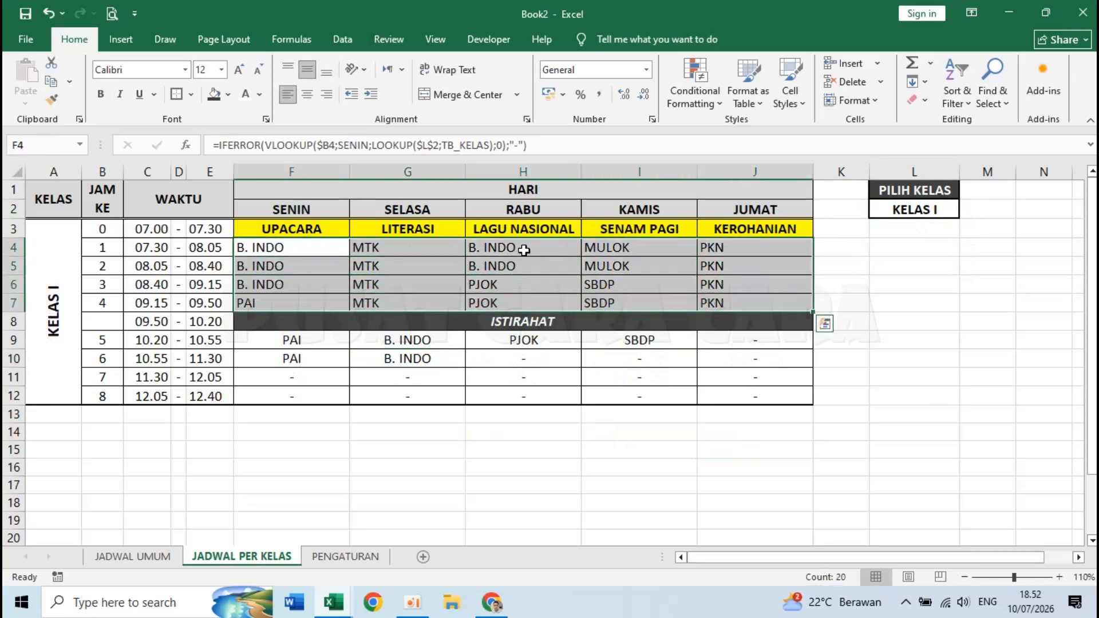
pyautogui.click(307, 95)
# - Choose KELAS II through KELAS VI in turn from the L2 selector, ending on KELAS VI
pyautogui.click(927, 341)
pyautogui.click(921, 213)
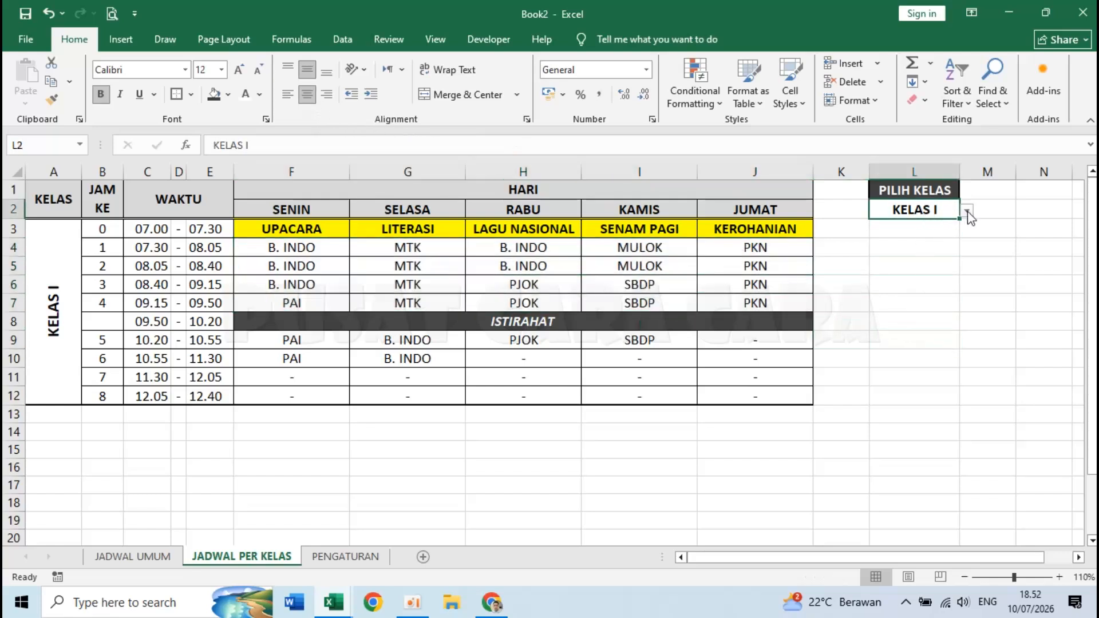
pyautogui.click(967, 211)
pyautogui.click(913, 234)
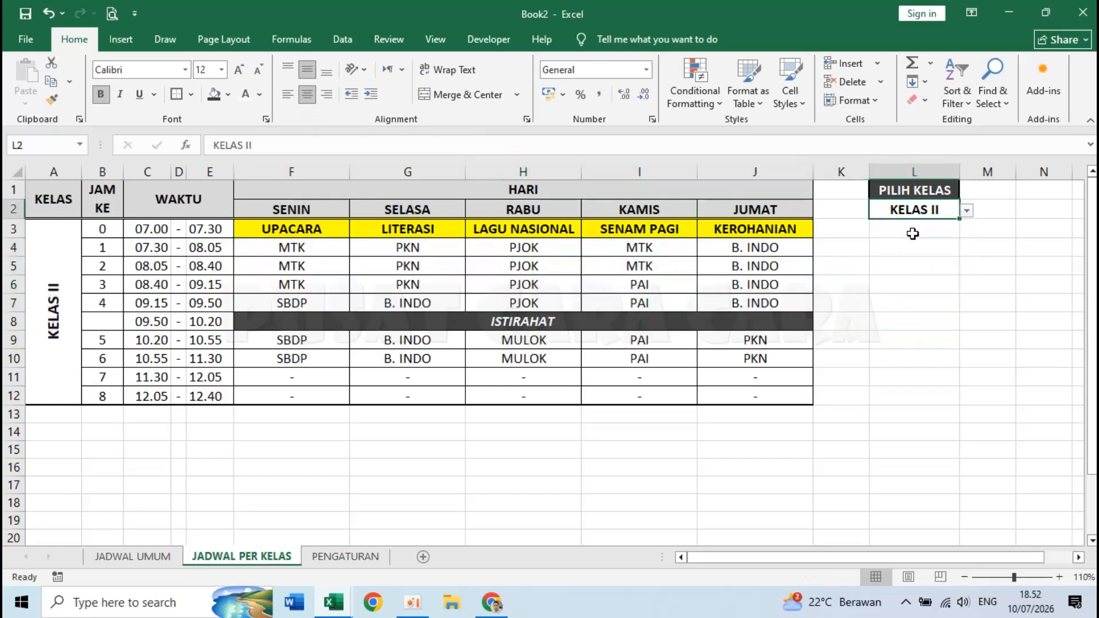
pyautogui.click(967, 212)
pyautogui.click(875, 245)
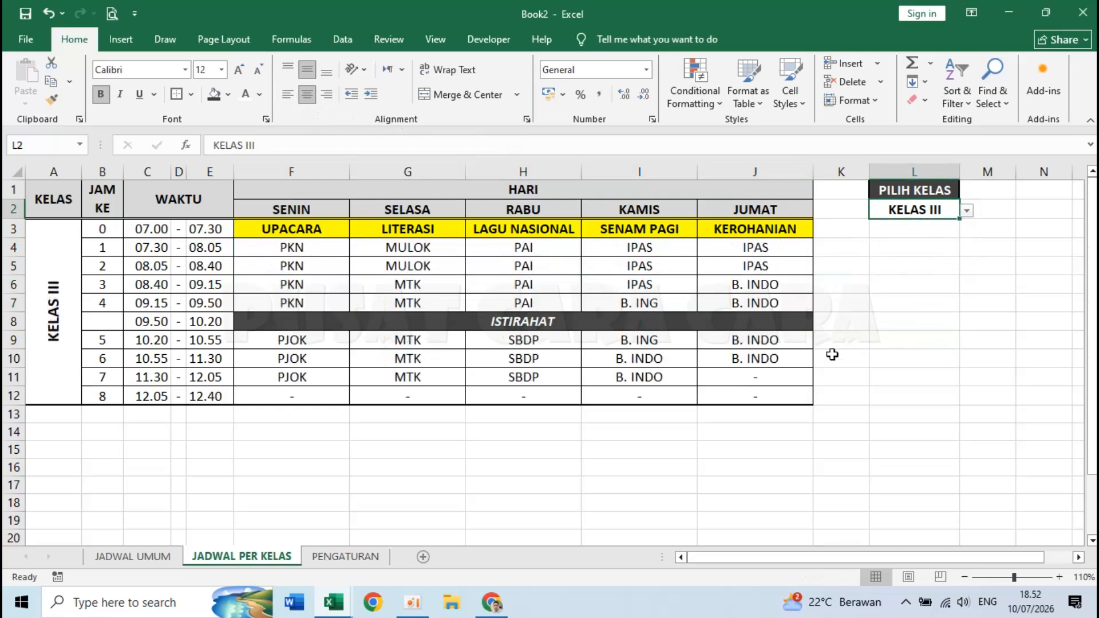
pyautogui.click(969, 211)
pyautogui.click(916, 257)
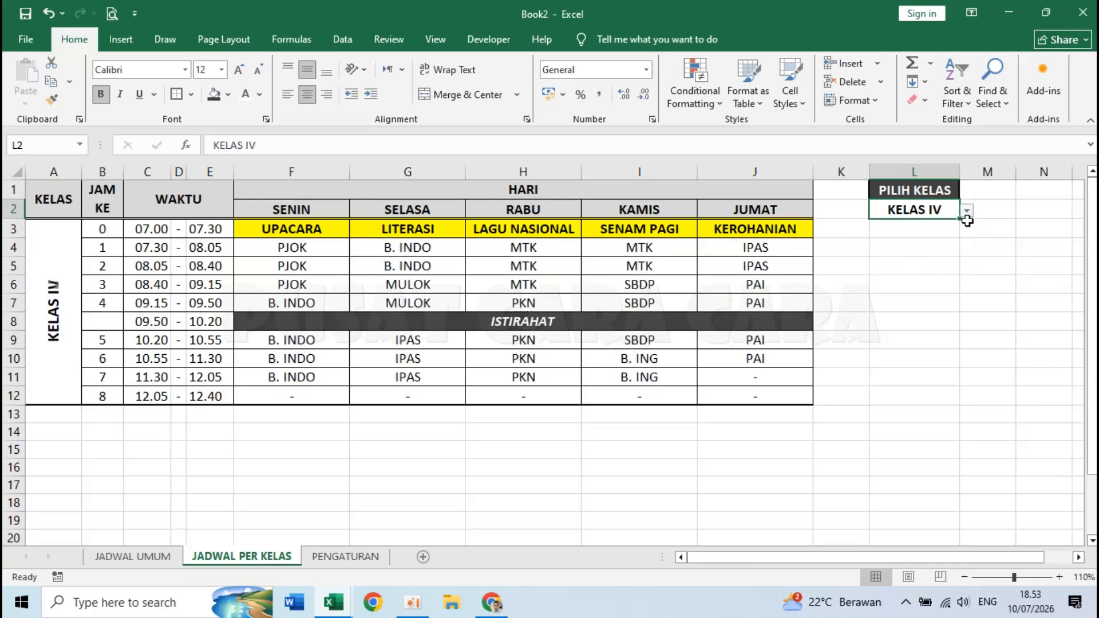
pyautogui.click(967, 210)
pyautogui.click(915, 269)
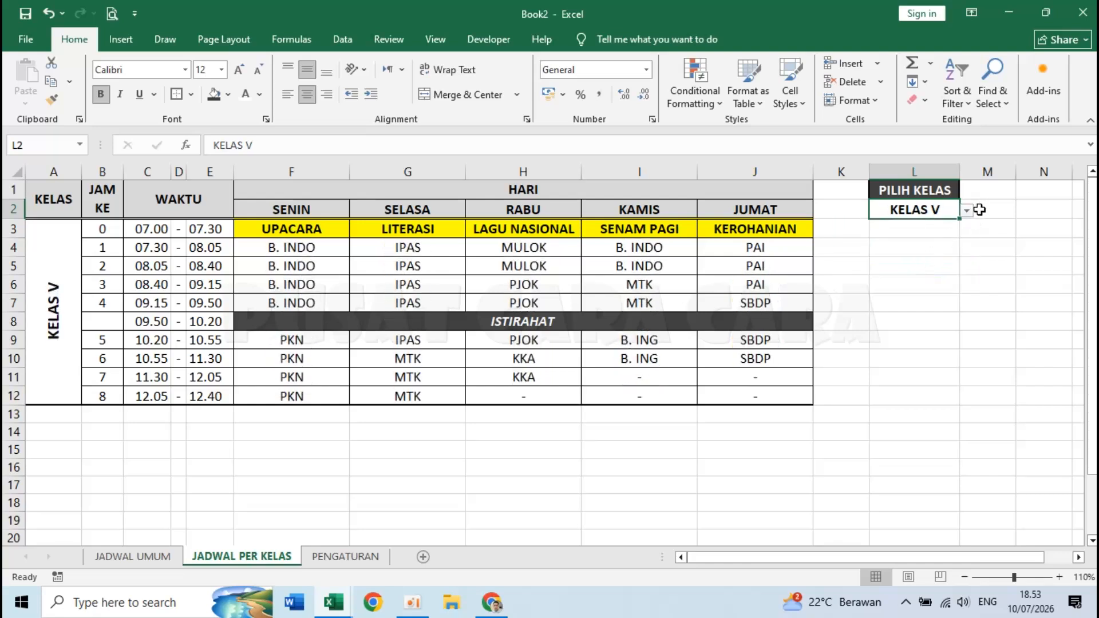
pyautogui.click(969, 212)
pyautogui.click(859, 281)
pyautogui.click(817, 374)
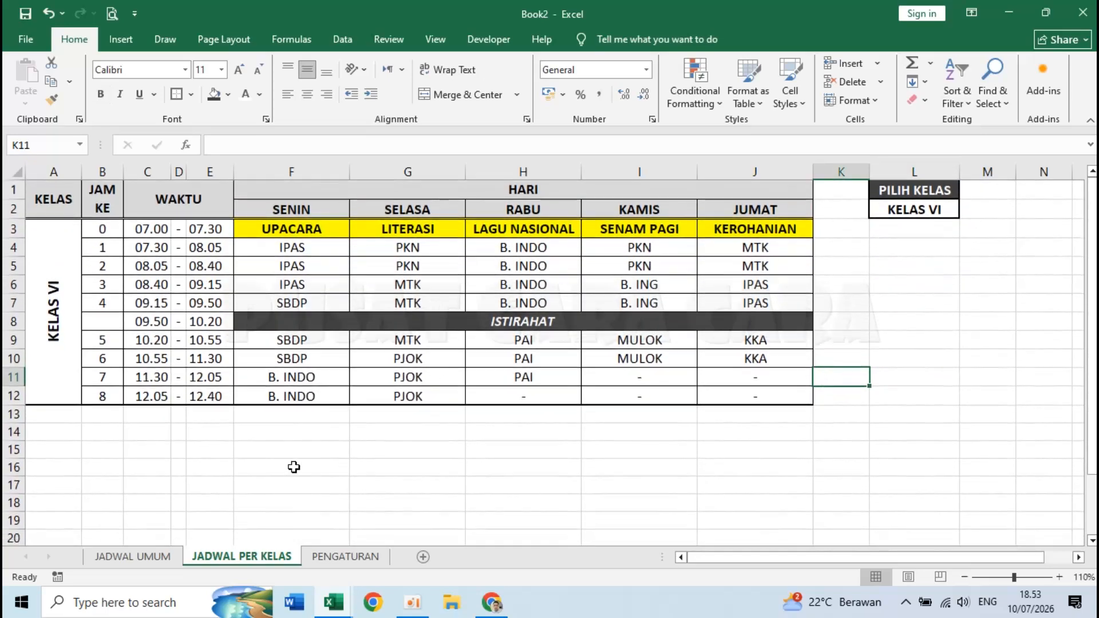
# - Check the empty row under the JADWAL UMUM letterhead
pyautogui.click(132, 556)
pyautogui.scroll(15, 166, 328)
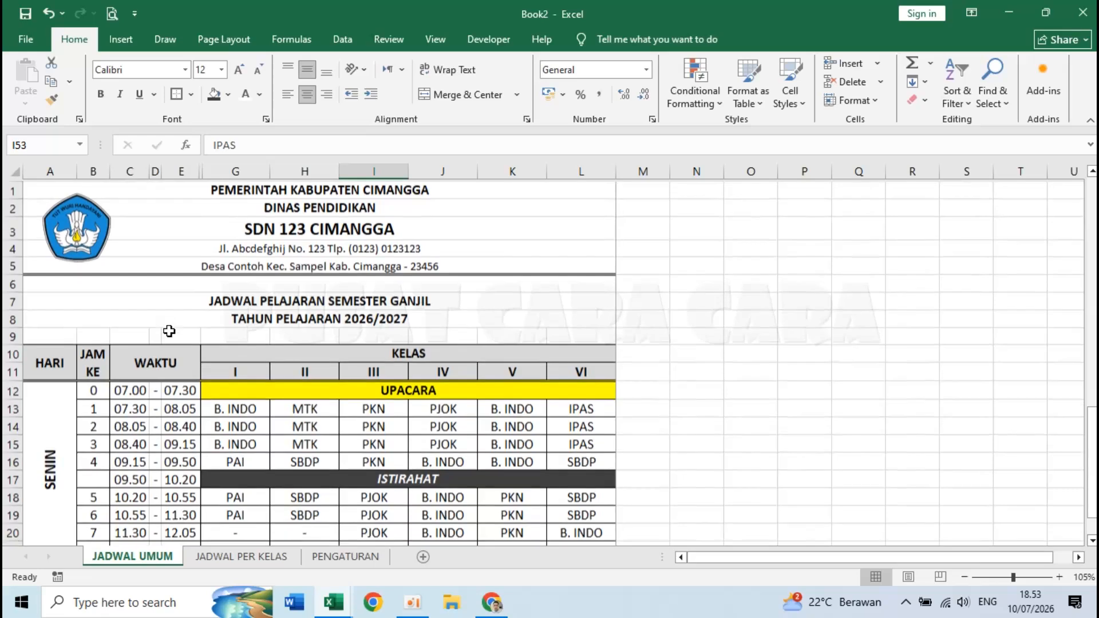
pyautogui.click(182, 288)
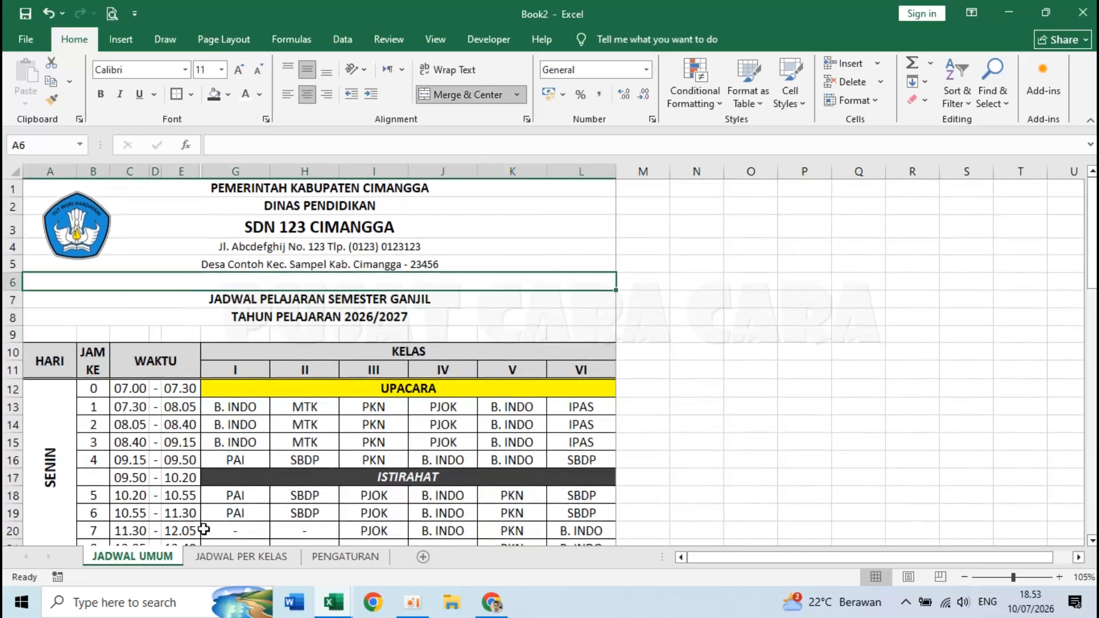
pyautogui.click(241, 556)
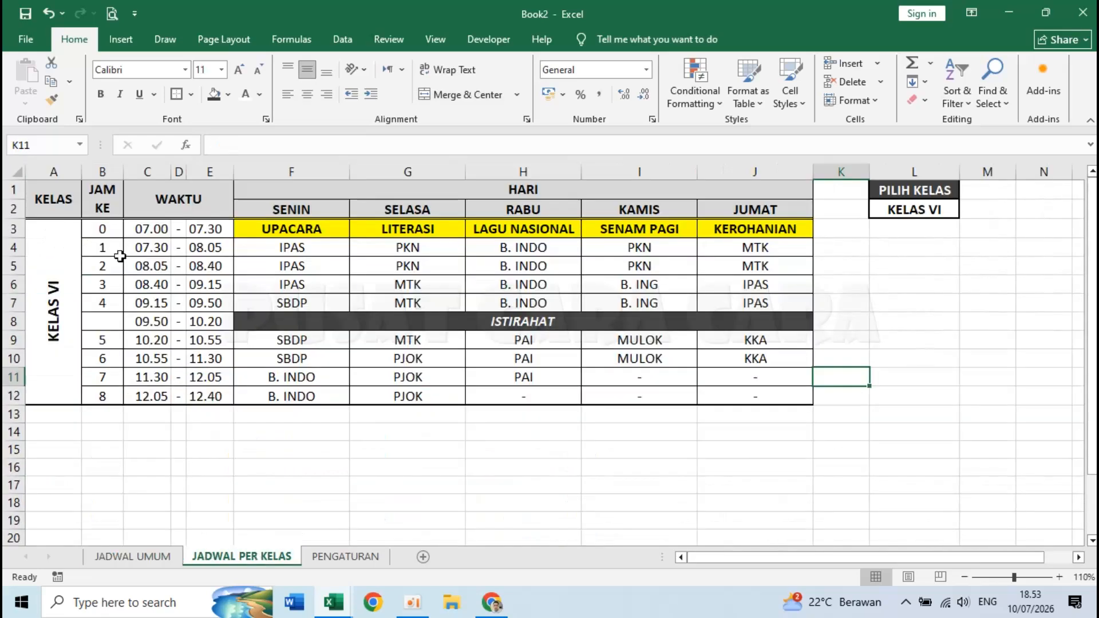
# - Insert nine blank rows above the per-class schedule so its header starts at row 10
pyautogui.rightClick(9, 190)
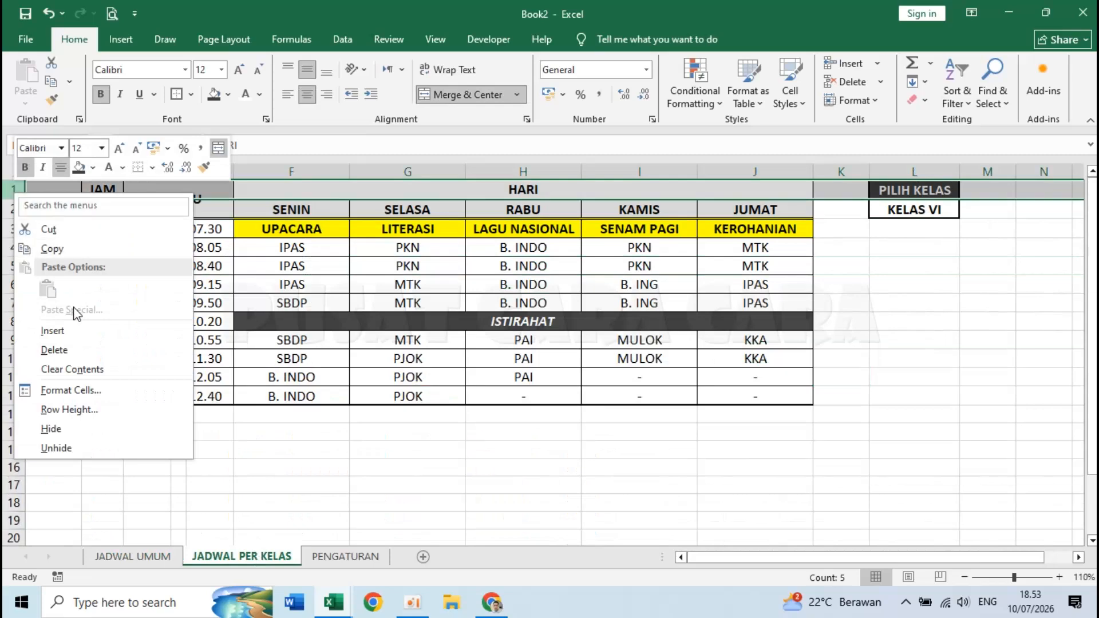
pyautogui.click(81, 327)
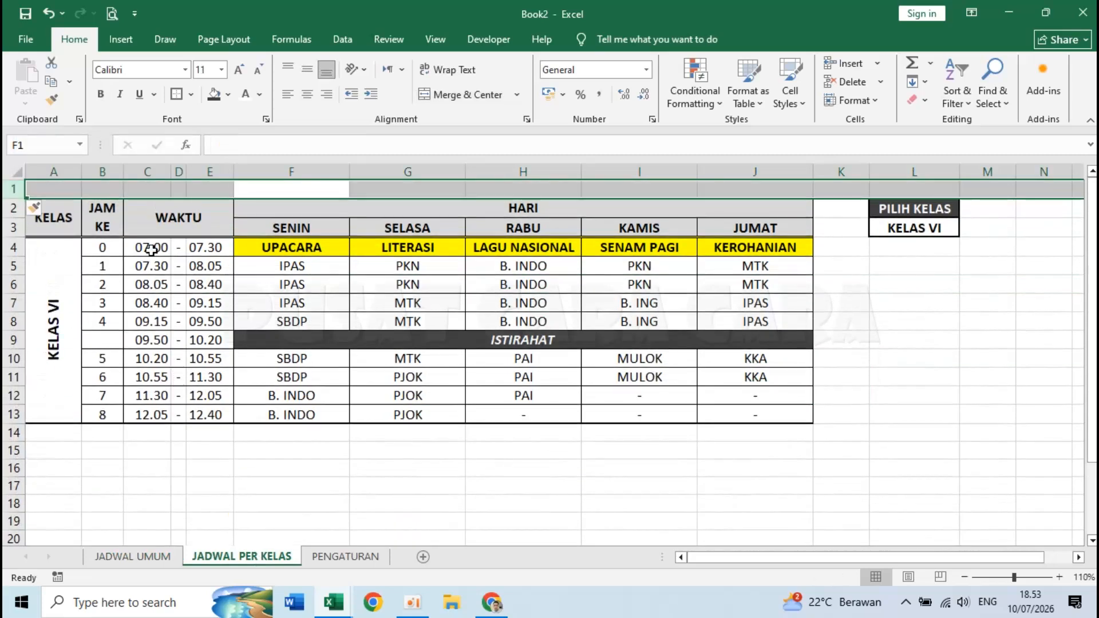
pyautogui.press('F4')
pyautogui.press('F4')
pyautogui.press('F4')
pyautogui.press('F4')
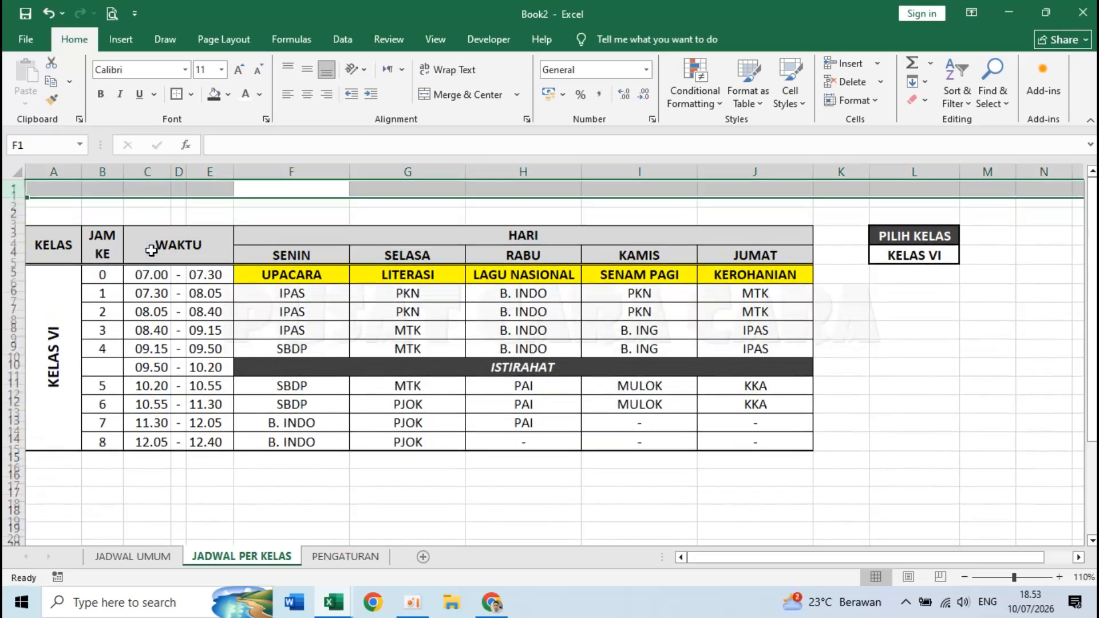
pyautogui.press('F4')
pyautogui.press('F4')
pyautogui.press('F4')
pyautogui.press('F4')
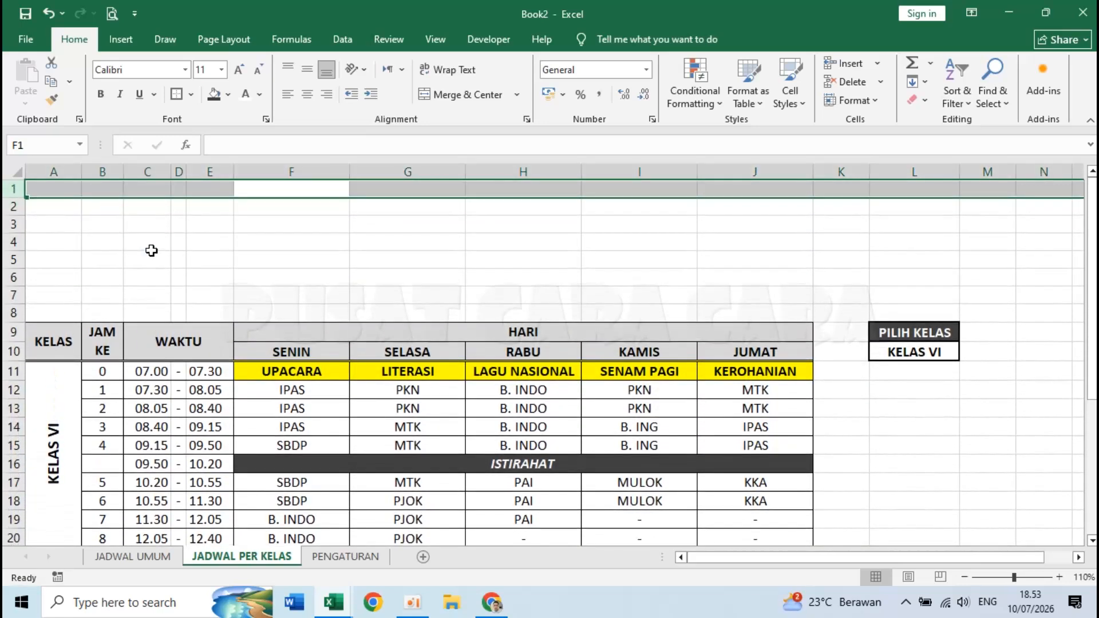
pyautogui.click(77, 189)
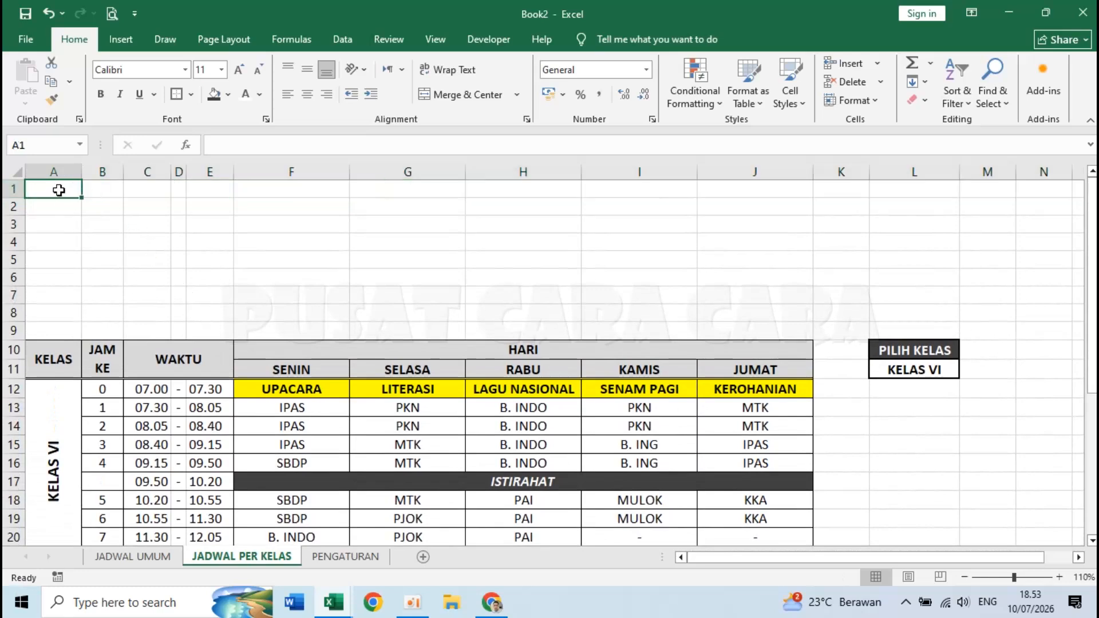
# - Enter ='JADWAL UMUM'!A1 in A1 to pull in the letterhead's first line
pyautogui.write('=')
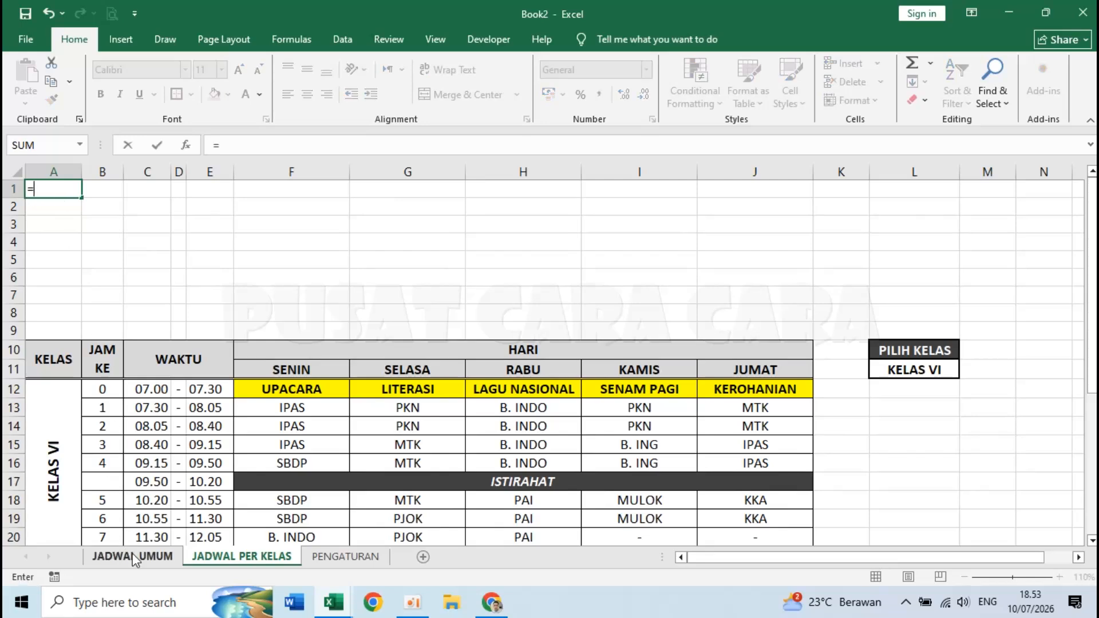
pyautogui.click(135, 559)
pyautogui.click(42, 184)
pyautogui.click(340, 142)
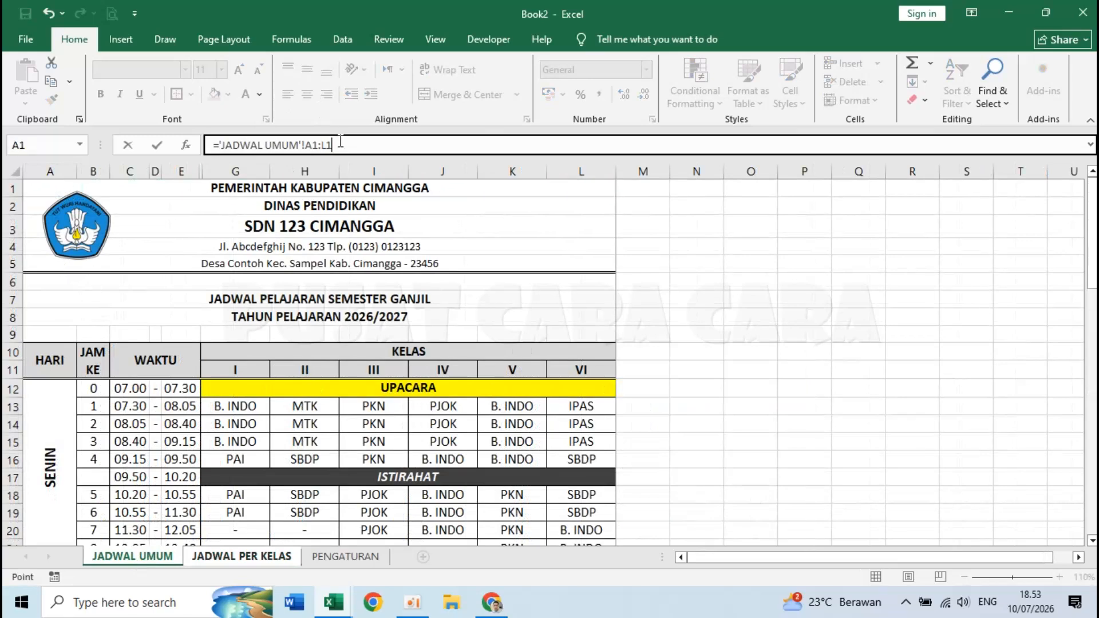
pyautogui.press('BackSpace')
pyautogui.press('BackSpace')
pyautogui.press('Return')
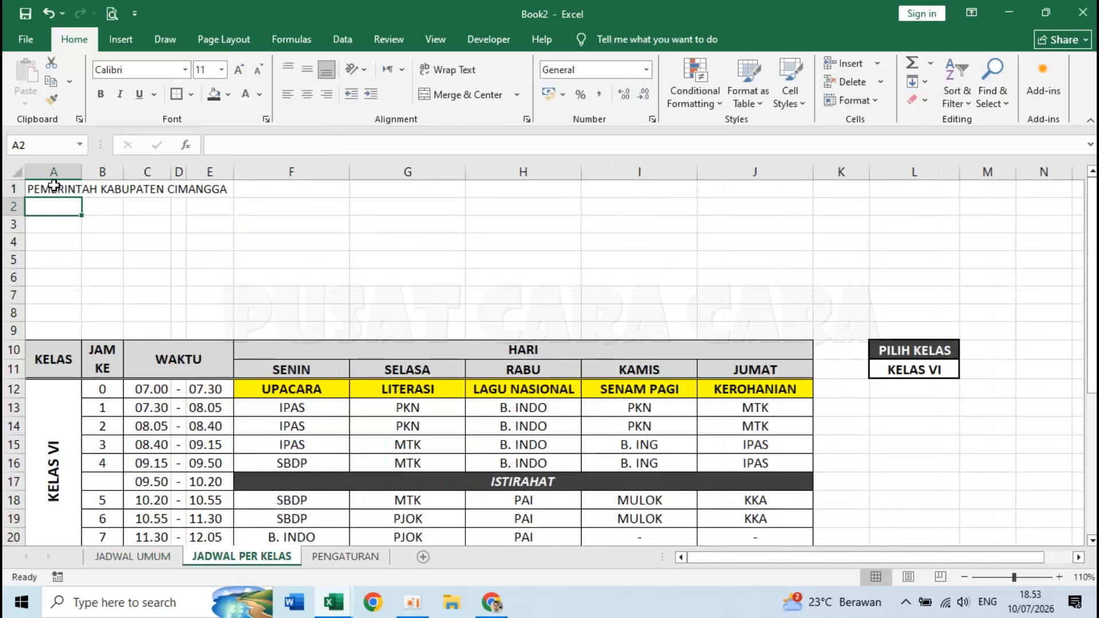
# - Fill the A1 link down through A8, then select A1:J1
pyautogui.click(54, 186)
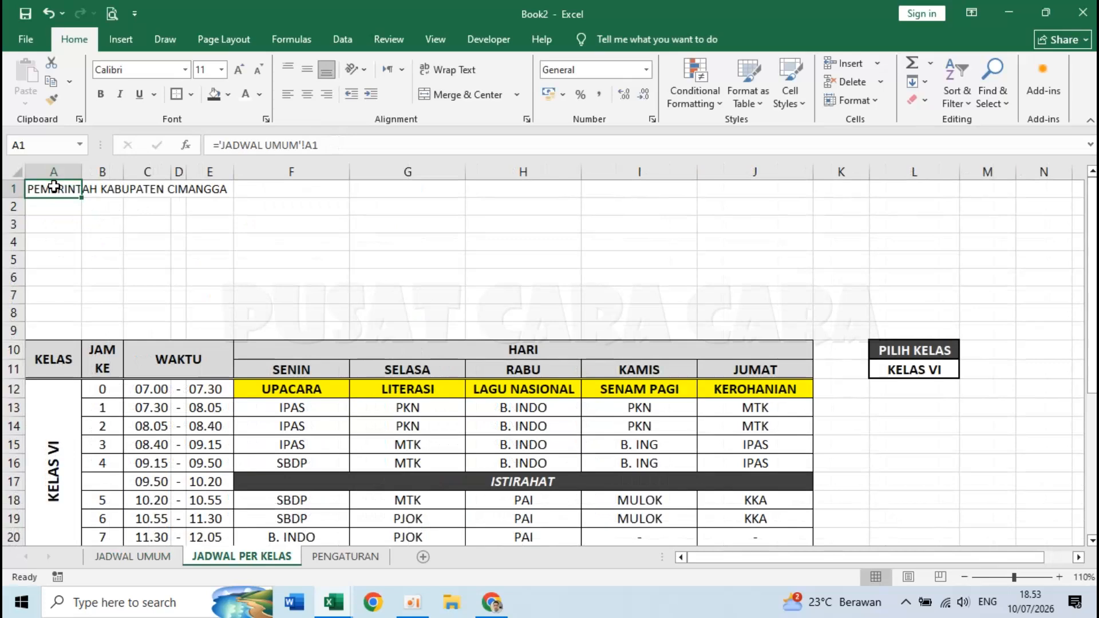
pyautogui.moveTo(82, 197); pyautogui.dragTo(80, 319)
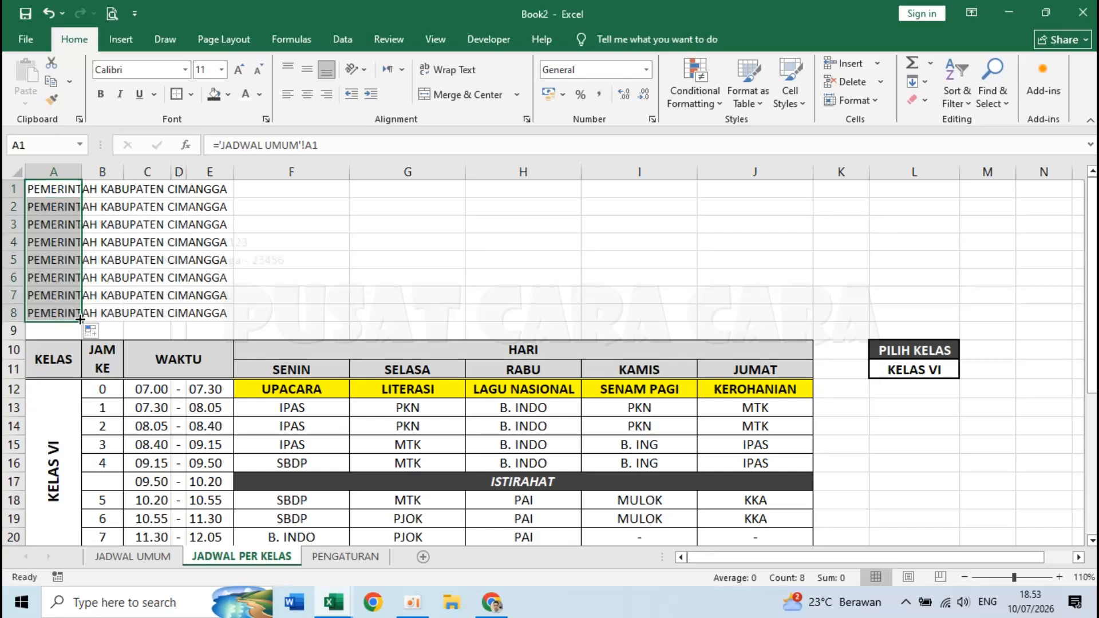
pyautogui.click(250, 327)
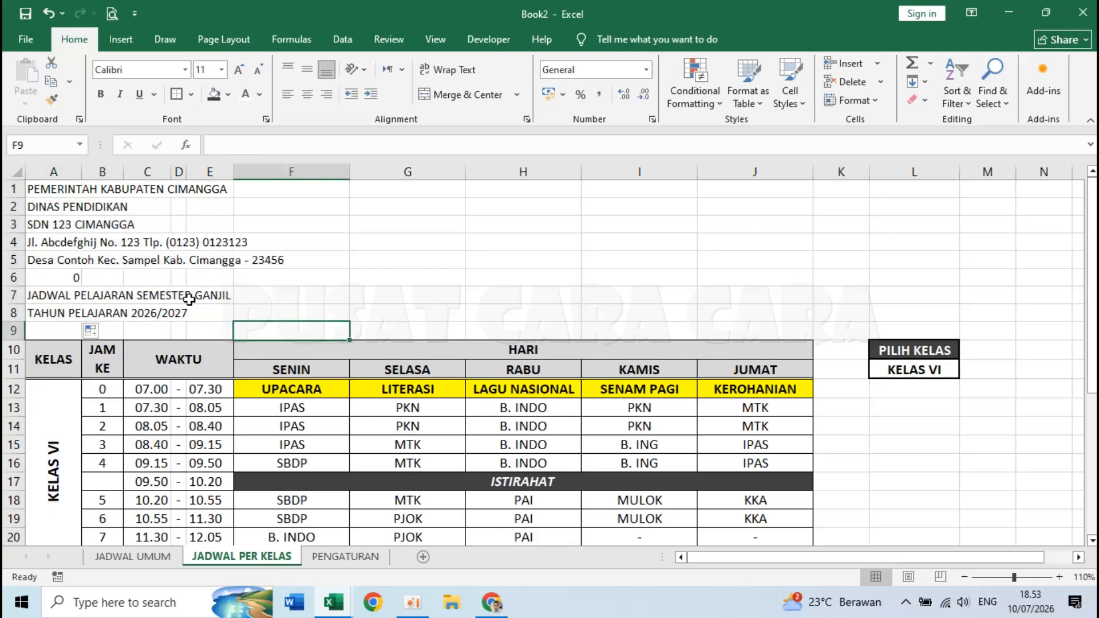
pyautogui.click(35, 188)
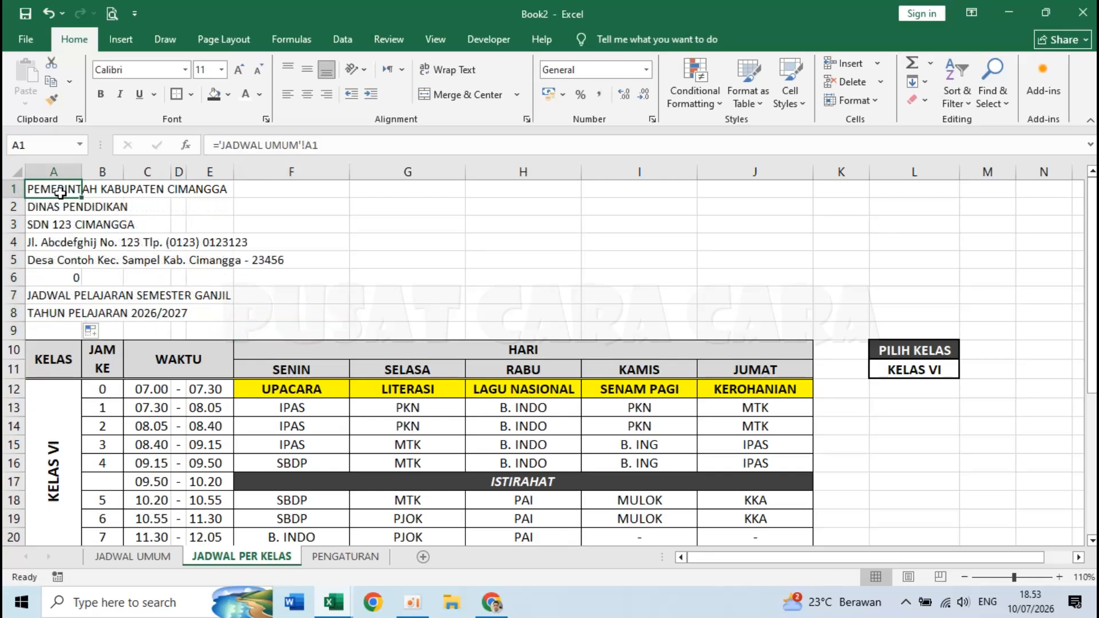
pyautogui.moveTo(75, 192); pyautogui.dragTo(779, 184)
# - Merge and centre row 1 across A:J, copy that format to rows 2–8, and clear the stray 0 in row 6
pyautogui.click(452, 99)
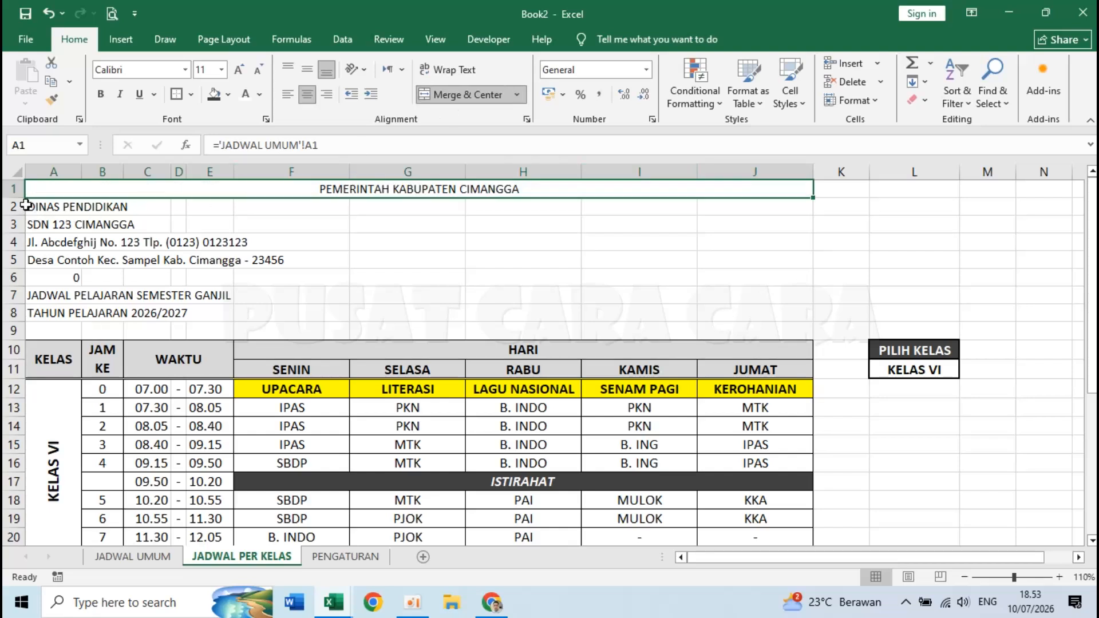
pyautogui.click(10, 188)
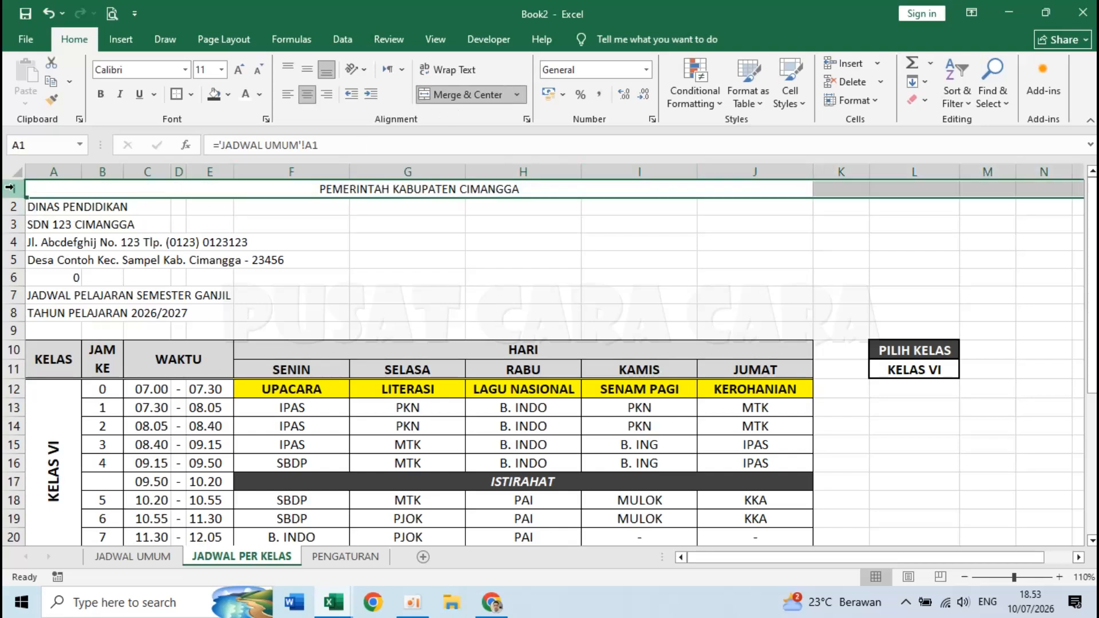
pyautogui.click(51, 102)
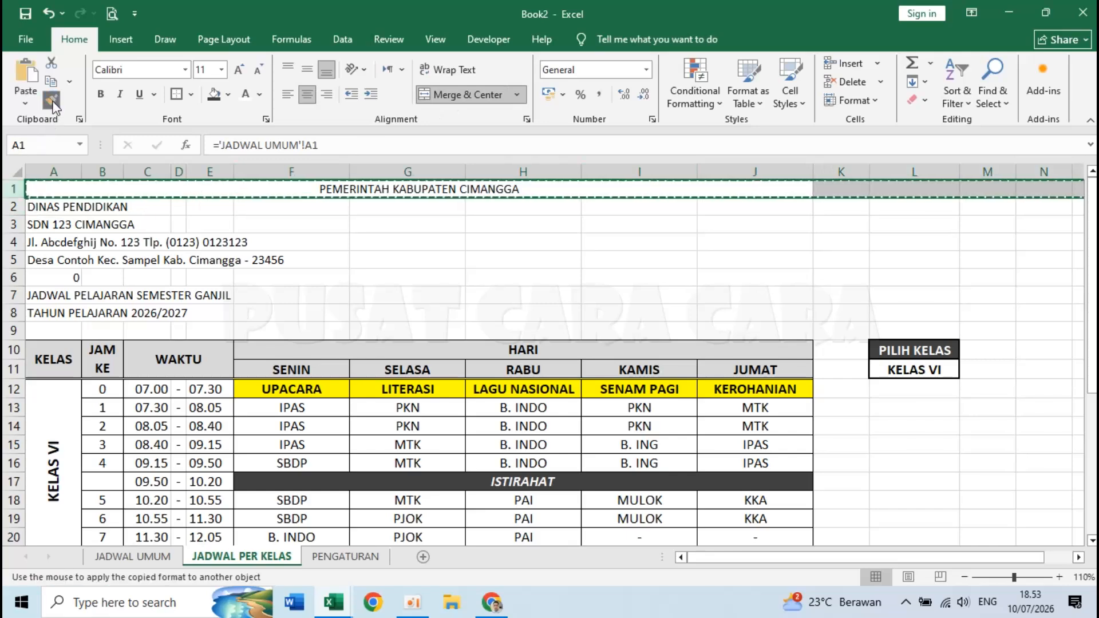
pyautogui.moveTo(14, 205); pyautogui.dragTo(18, 313)
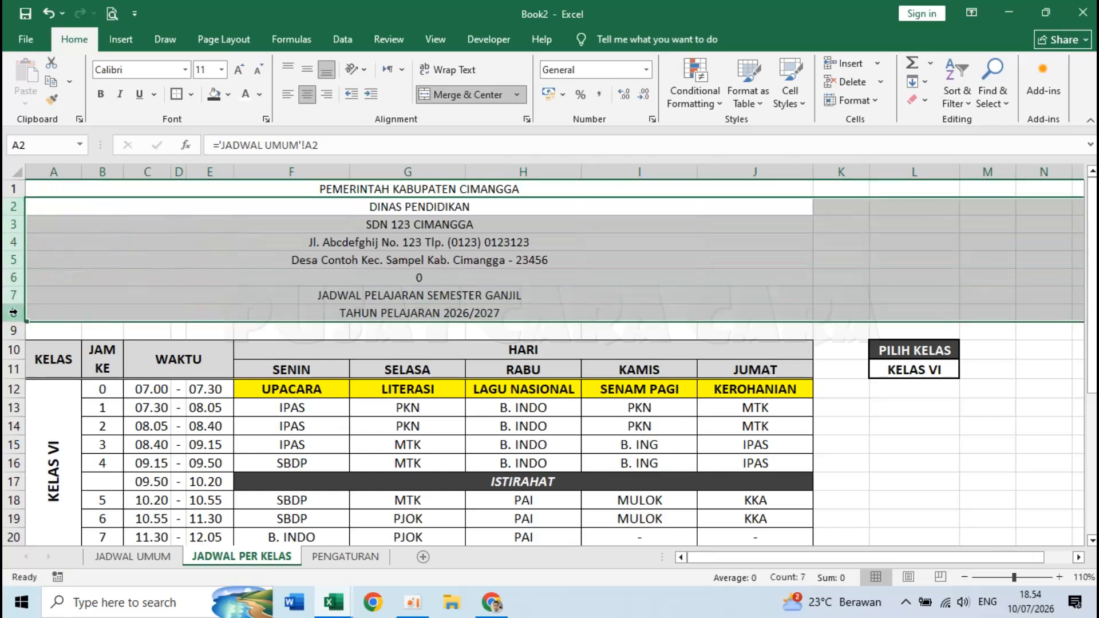
pyautogui.click(352, 280)
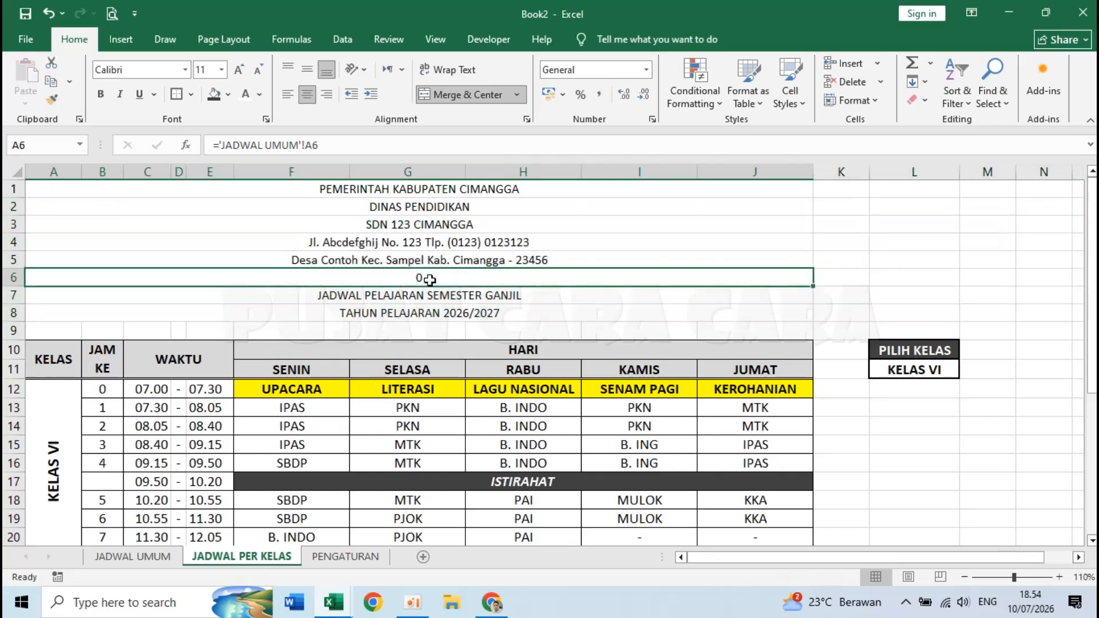
pyautogui.press('Delete')
# - Bold letterhead rows 1–3 and set the school name SDN 123 CIMANGGA to size 16
pyautogui.click(430, 188)
pyautogui.moveTo(431, 189); pyautogui.dragTo(436, 222)
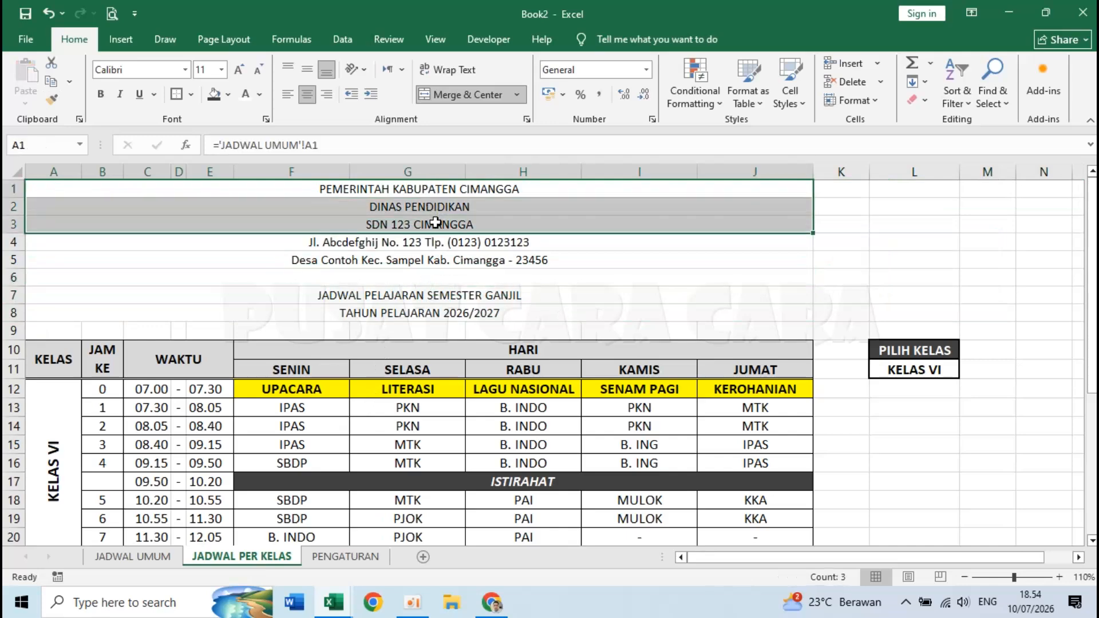
pyautogui.click(100, 94)
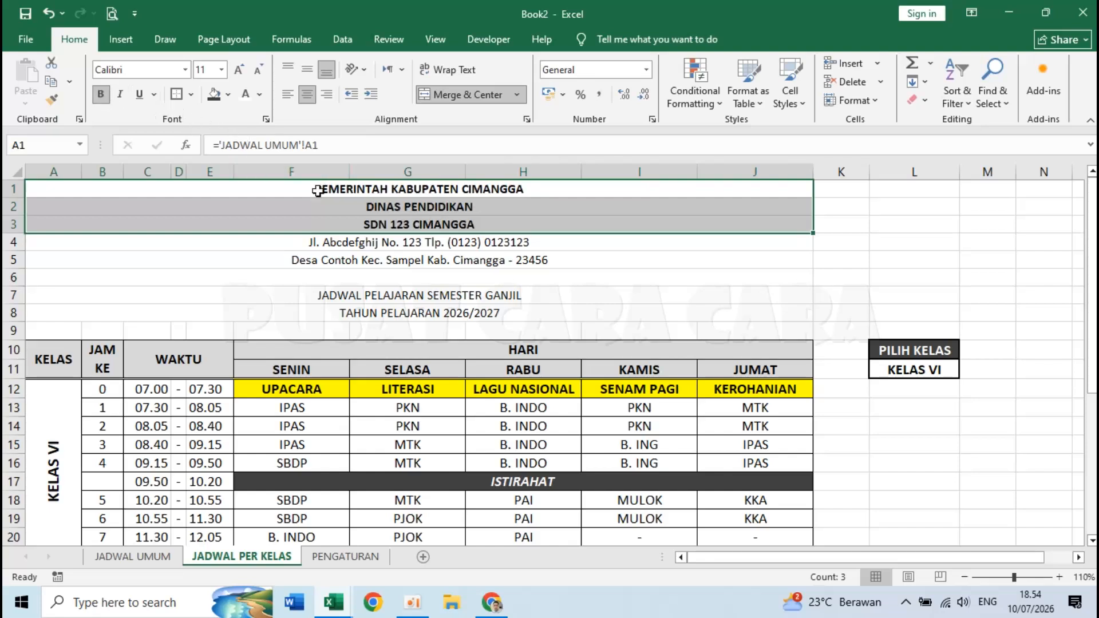
pyautogui.click(385, 229)
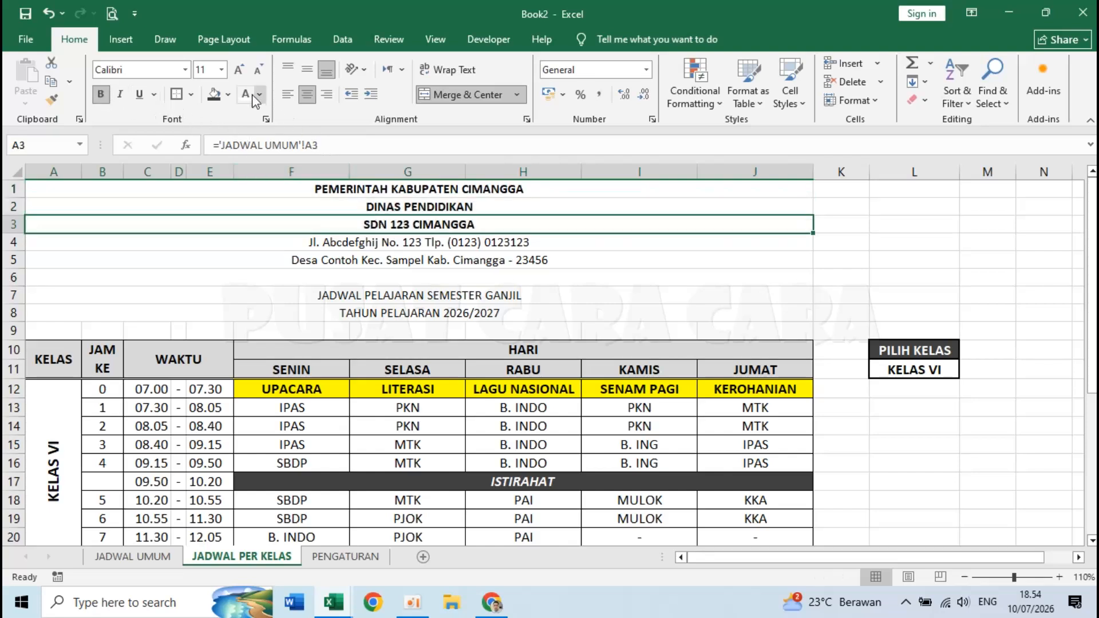
pyautogui.click(221, 69)
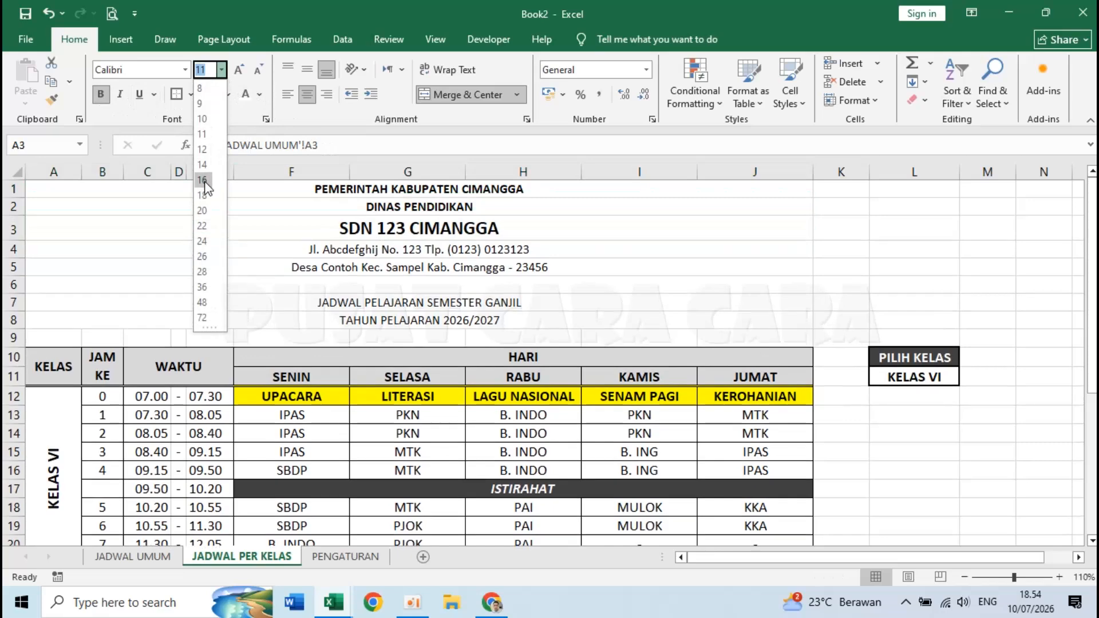
pyautogui.click(204, 181)
# - Bold title rows 7–8 and add a bottom double border under the row 5 address
pyautogui.moveTo(372, 300); pyautogui.dragTo(373, 319)
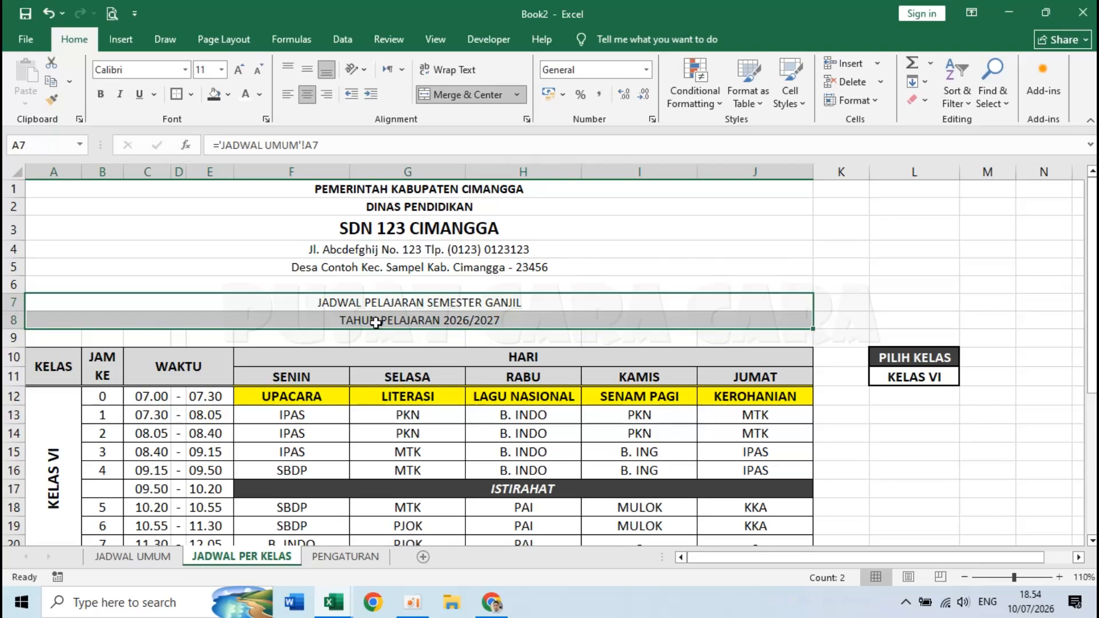
pyautogui.click(101, 94)
pyautogui.click(372, 267)
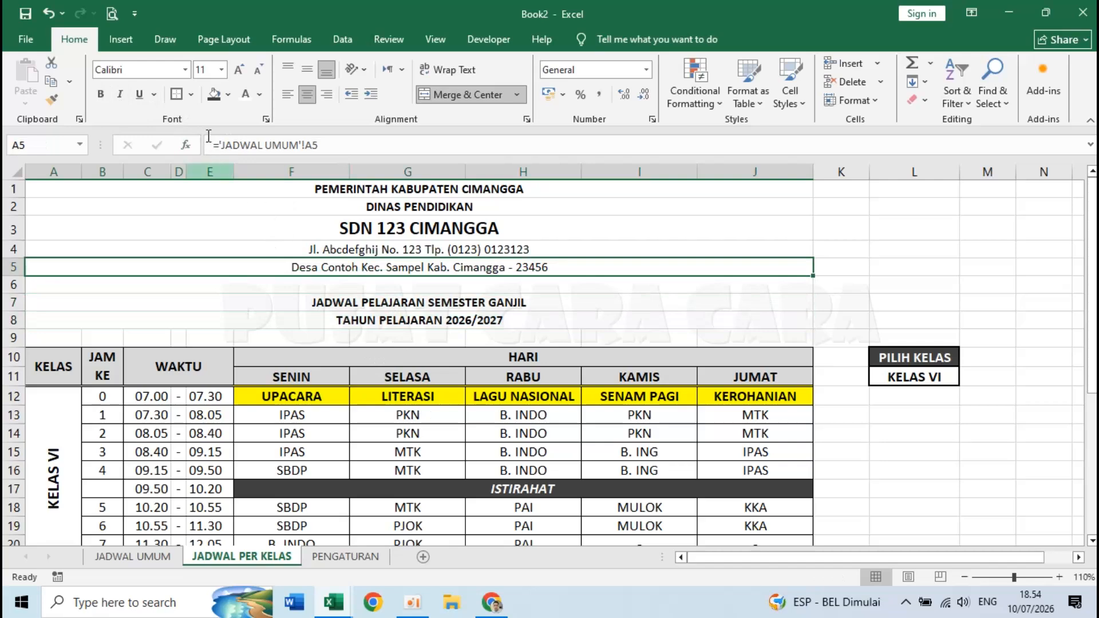
pyautogui.click(191, 95)
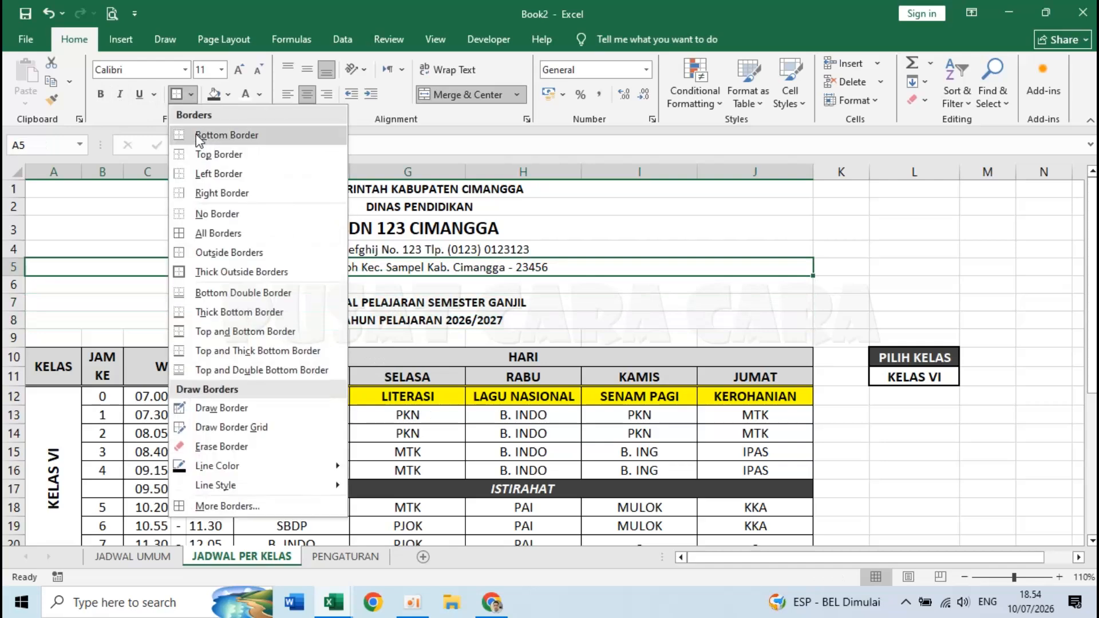
pyautogui.click(201, 294)
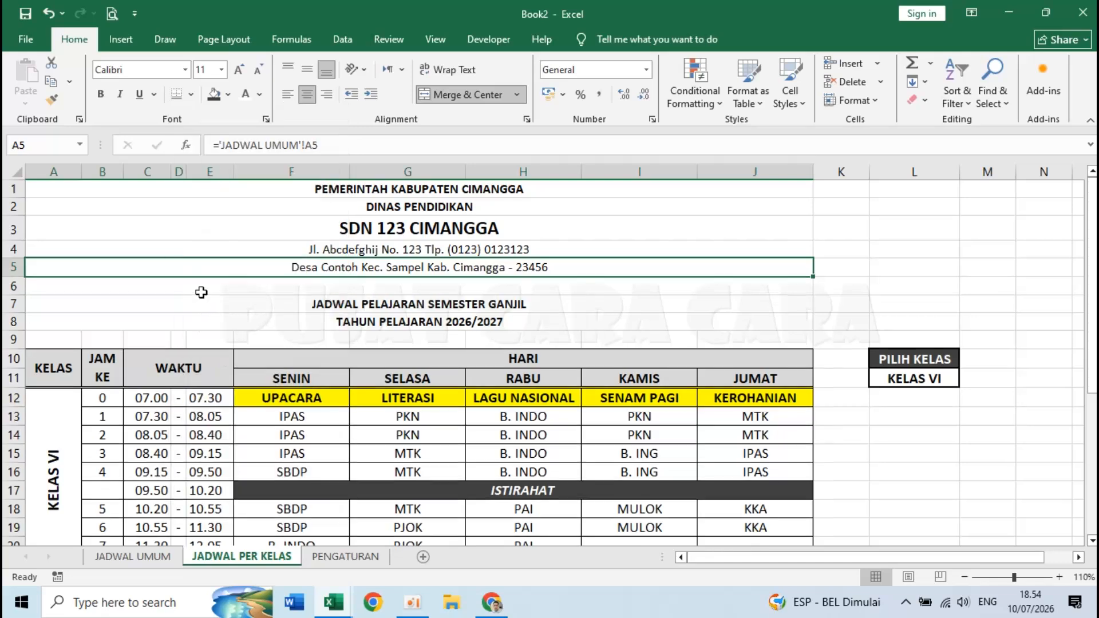
pyautogui.click(483, 322)
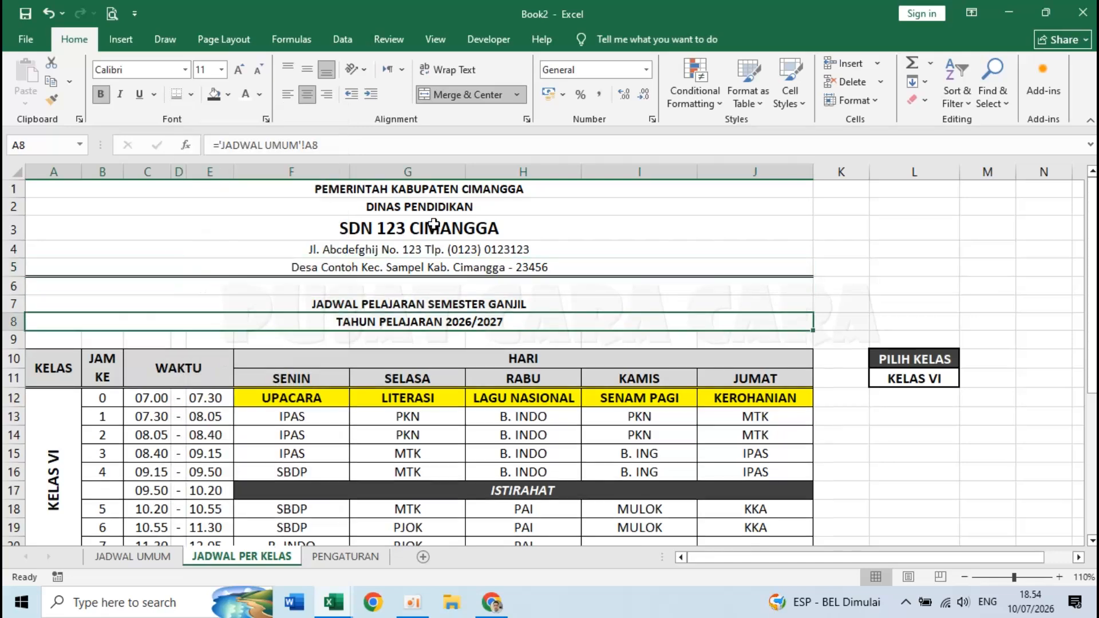
pyautogui.click(142, 560)
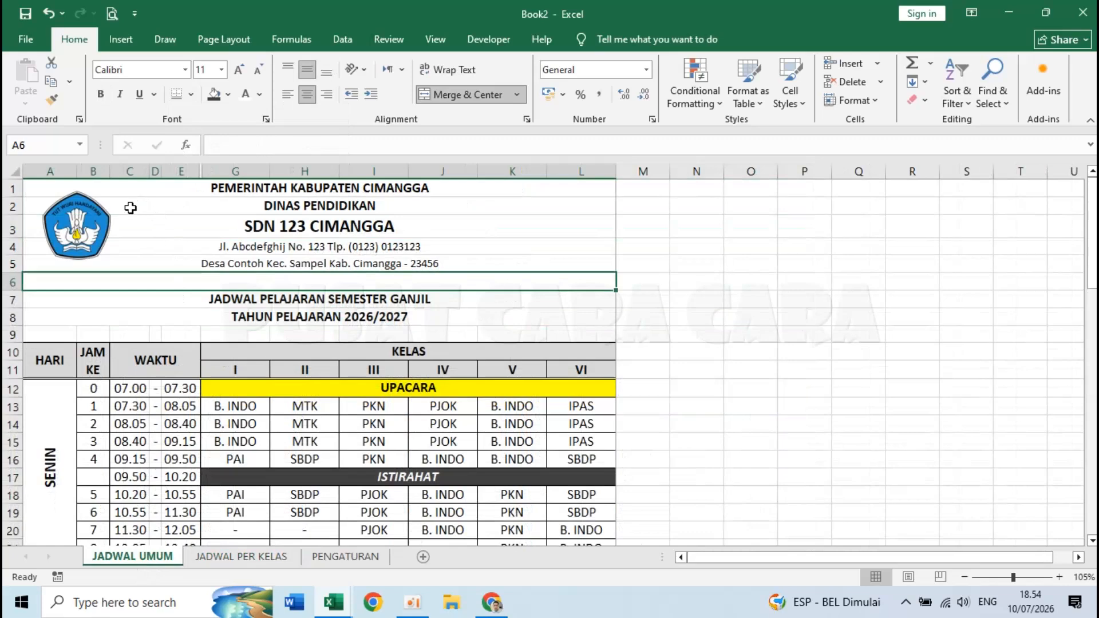
# - Copy the school logo from JADWAL UMUM and paste it at the top left of JADWAL PER KELAS
pyautogui.click(195, 248)
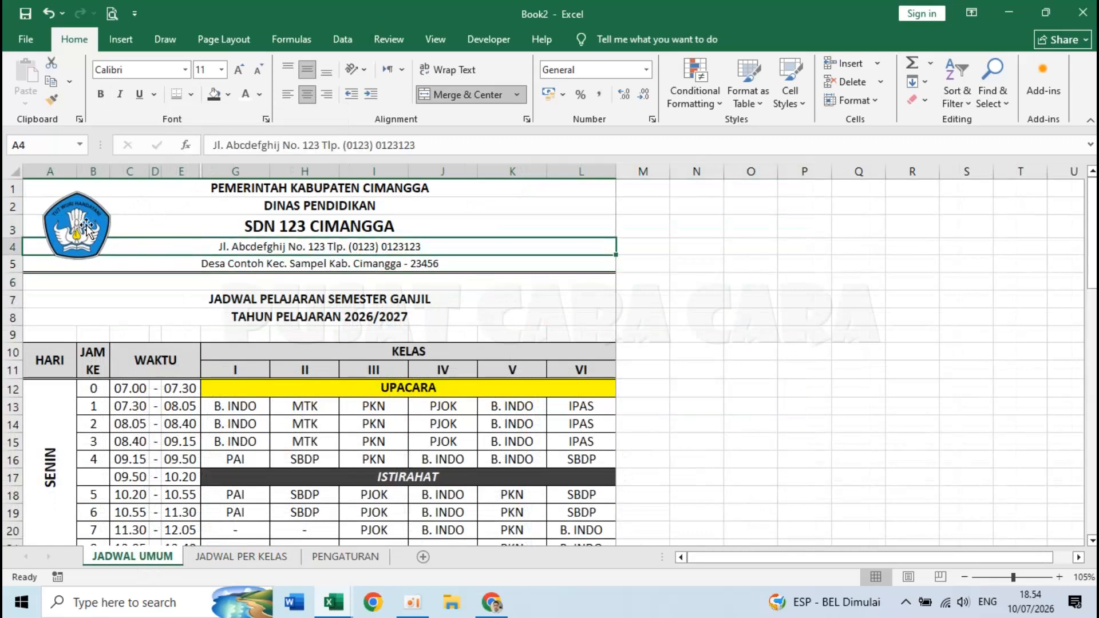
pyautogui.click(77, 219)
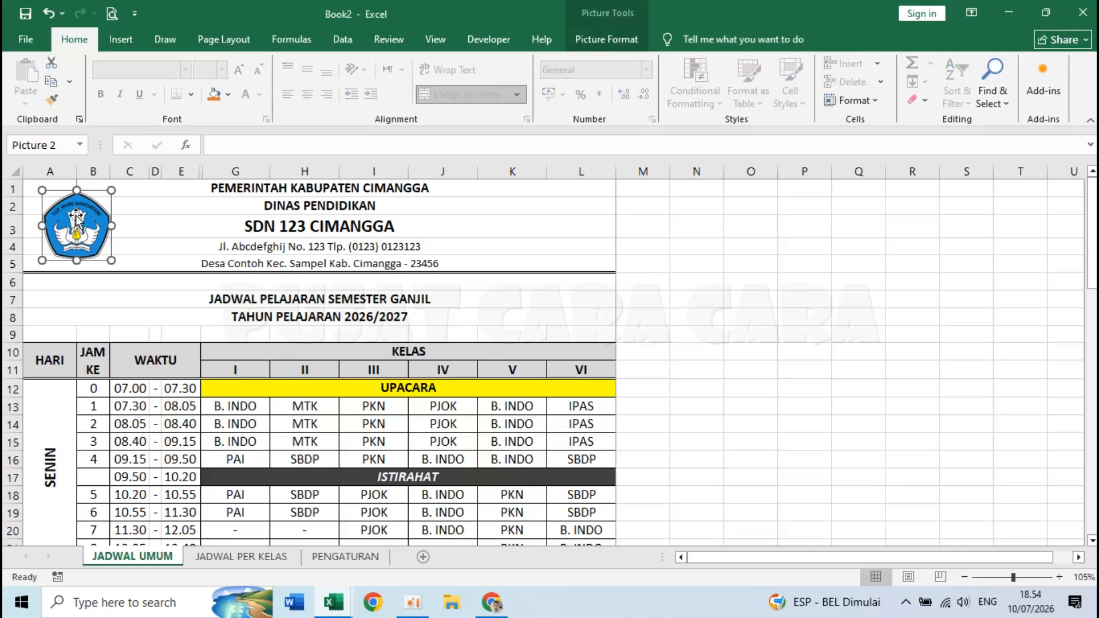
pyautogui.rightClick(77, 219)
pyautogui.click(143, 272)
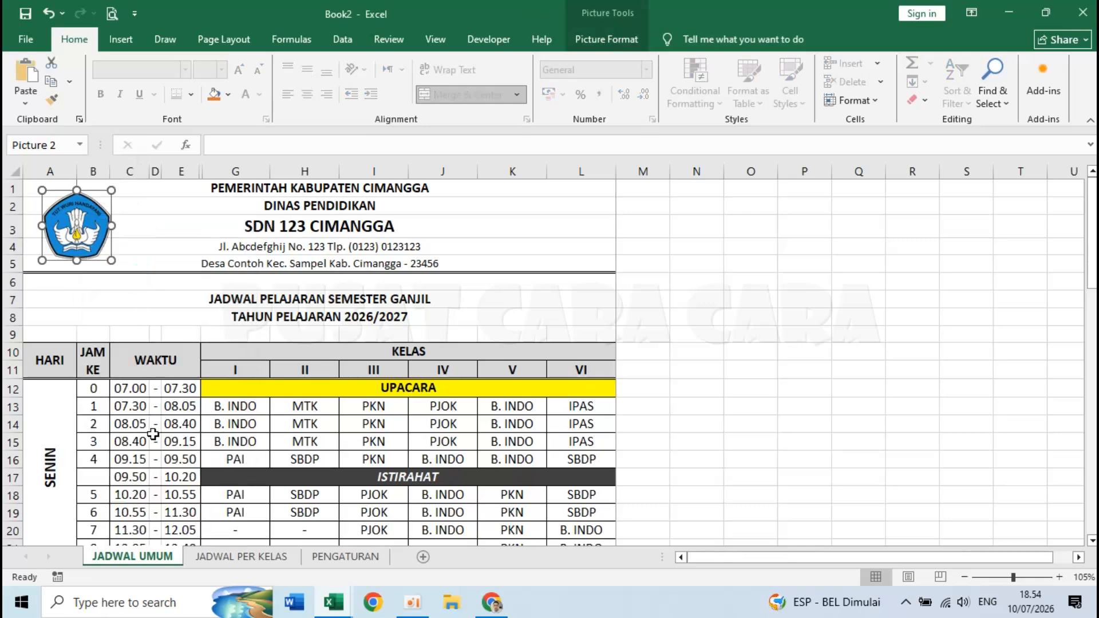
pyautogui.click(209, 558)
pyautogui.click(54, 184)
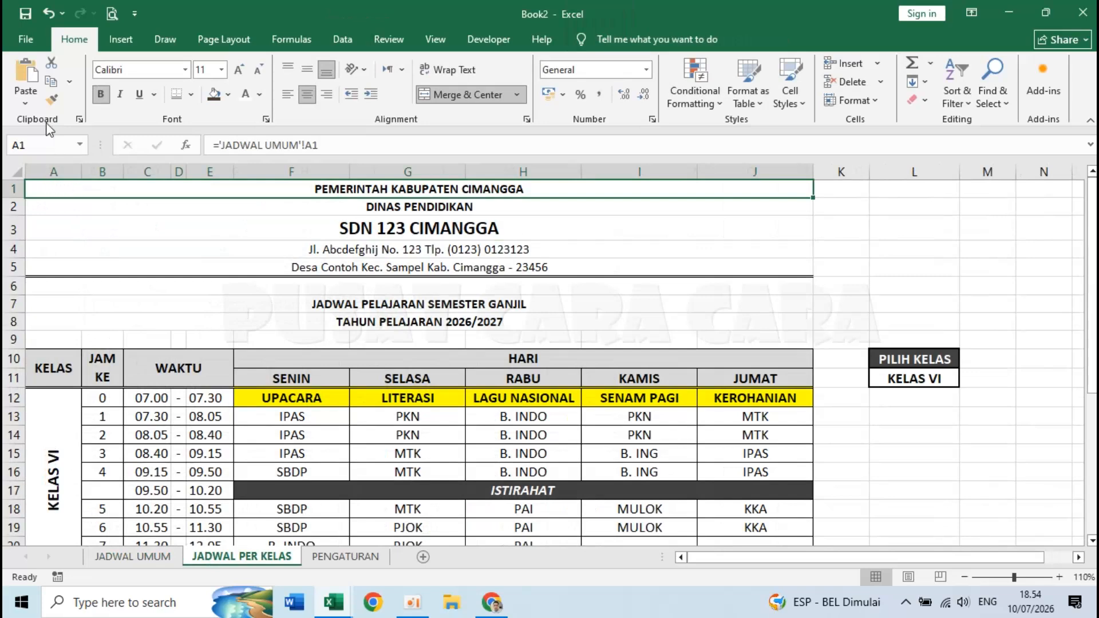
pyautogui.click(27, 75)
pyautogui.moveTo(63, 231); pyautogui.dragTo(82, 241)
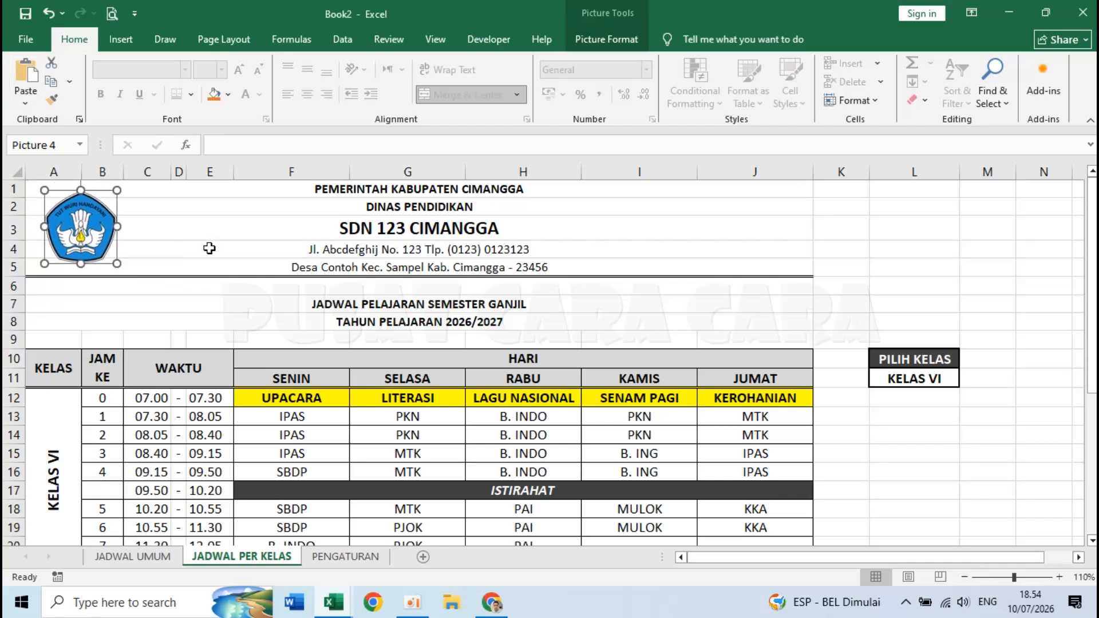
pyautogui.click(344, 400)
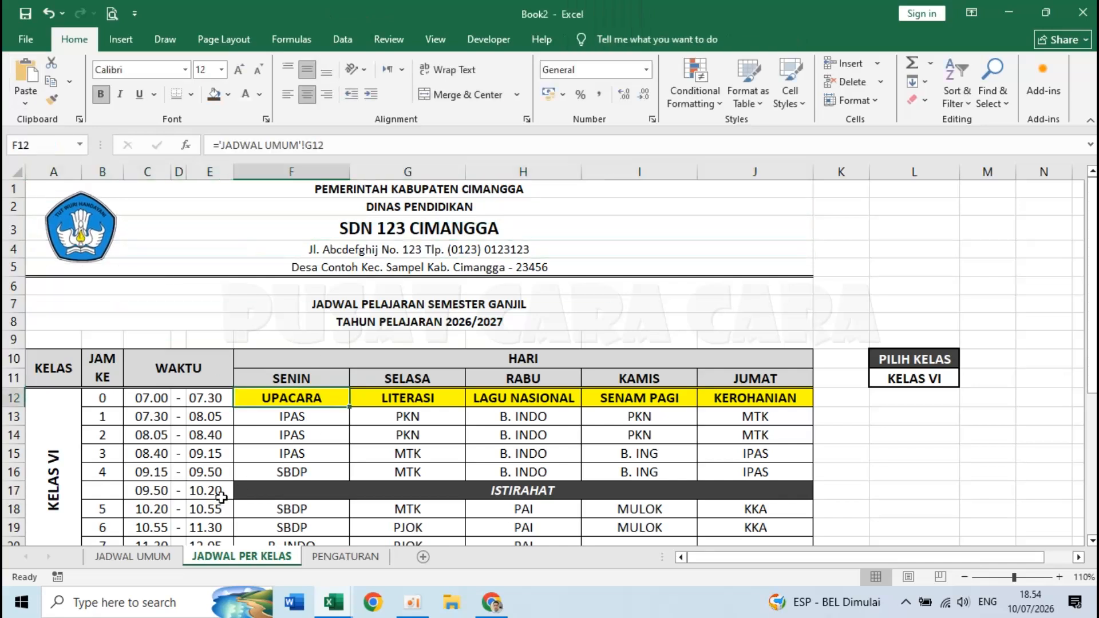
# - Compare the two sheets, then select cell I23 below the schedule
pyautogui.click(133, 556)
pyautogui.scroll(-6, 407, 426)
pyautogui.scroll(-10, 408, 427)
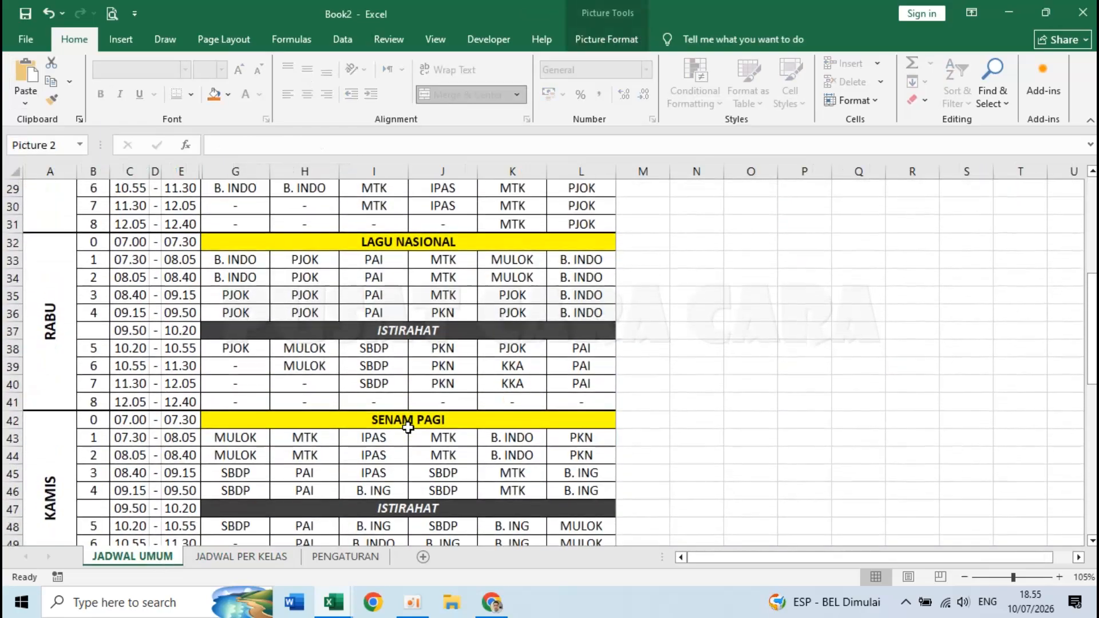
pyautogui.scroll(10, 407, 427)
pyautogui.scroll(3, 408, 427)
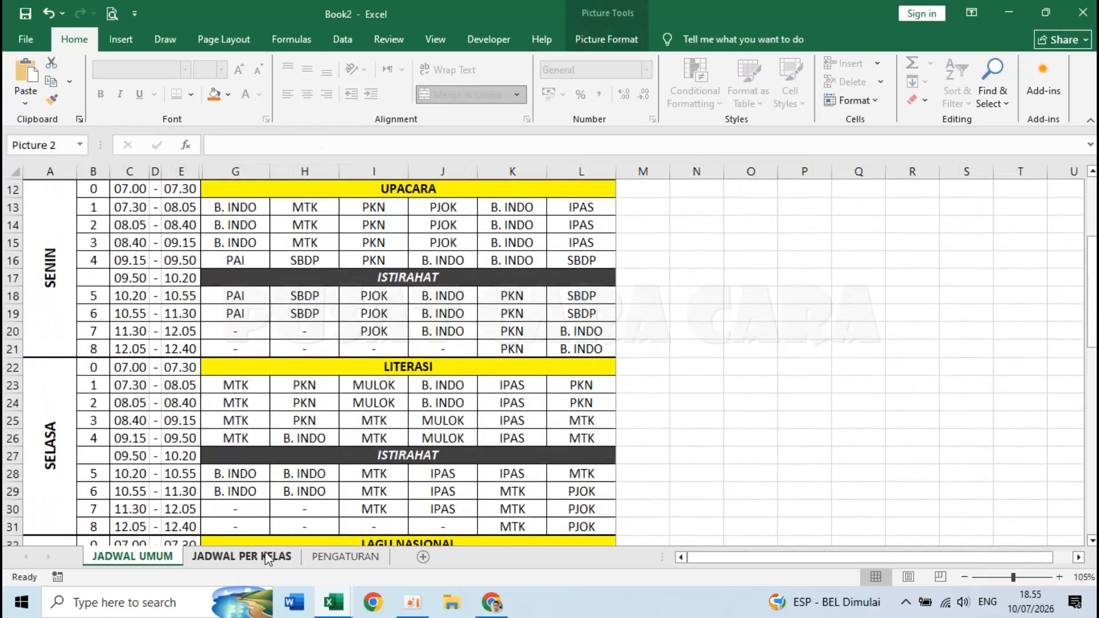
pyautogui.click(252, 558)
pyautogui.scroll(-9, 394, 461)
pyautogui.scroll(4, 394, 462)
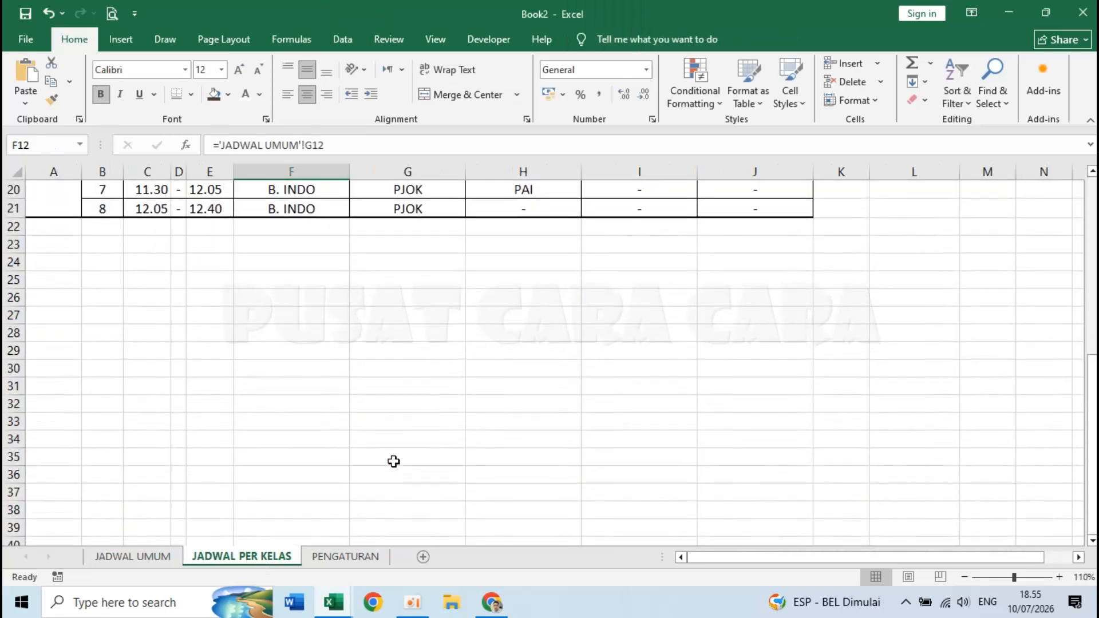
pyautogui.click(641, 302)
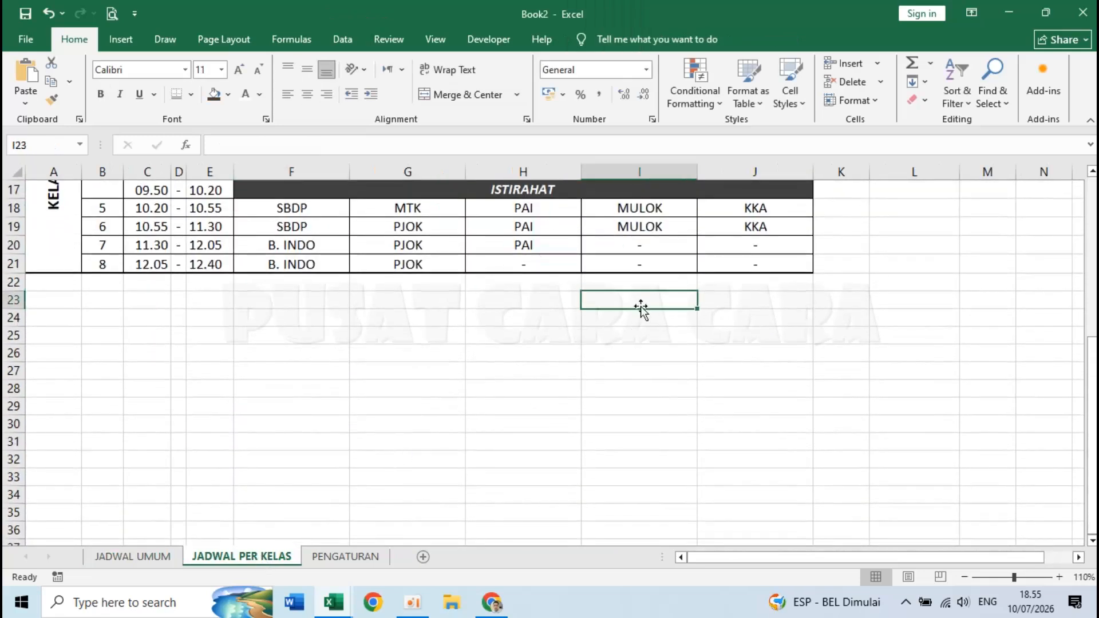
# - Link I23 to the JADWAL UMUM date line and fill it down to I29 for the signature block
pyautogui.write('=')
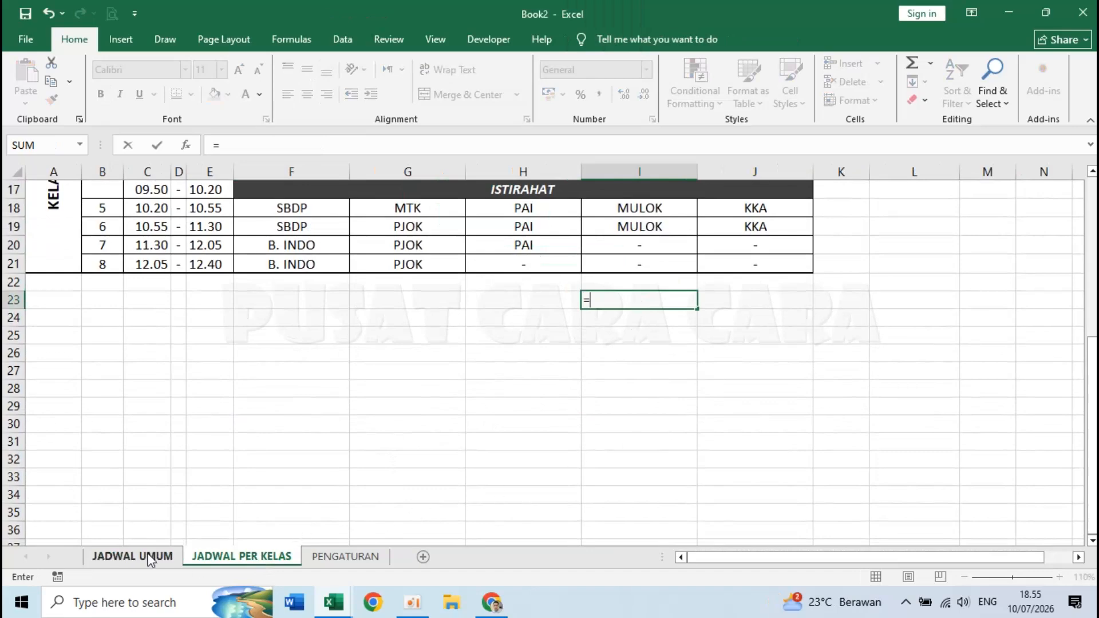
pyautogui.click(145, 558)
pyautogui.click(450, 350)
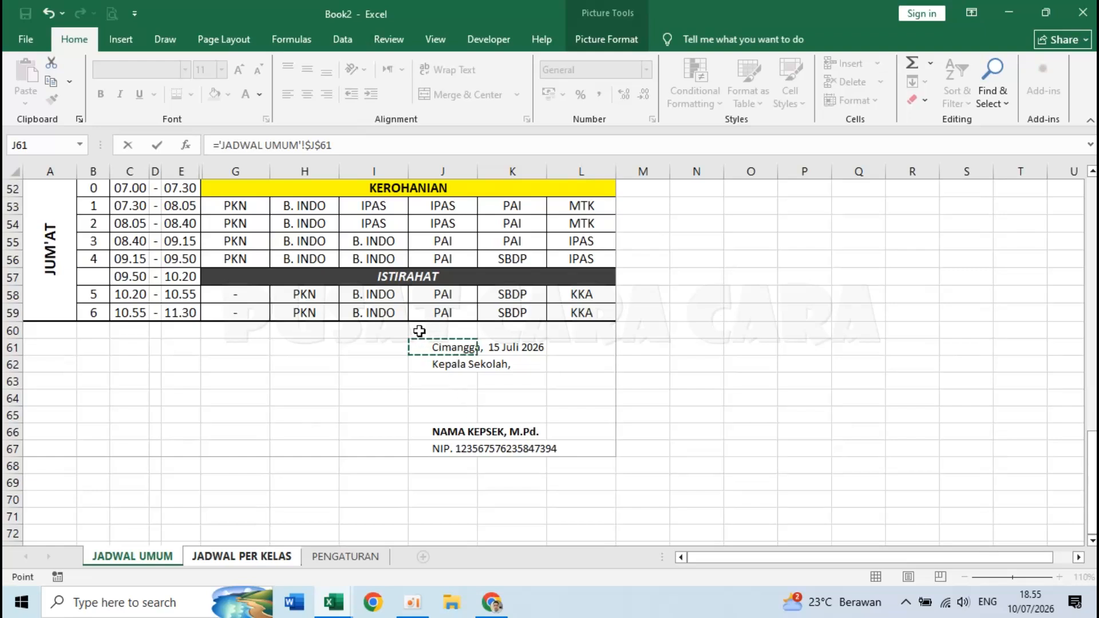
pyautogui.click(323, 145)
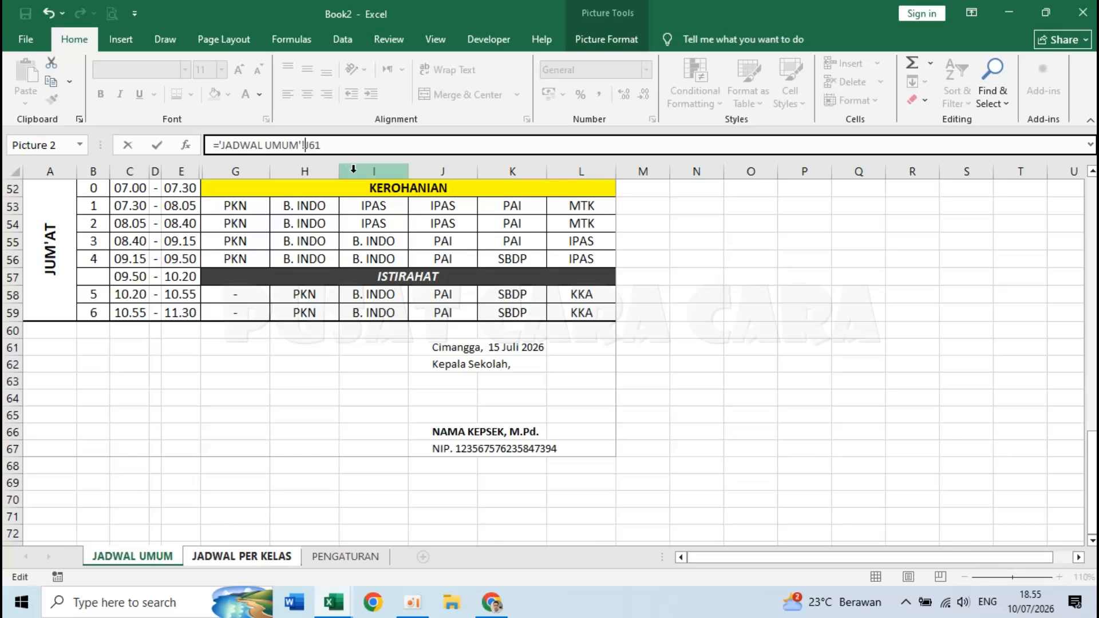
pyautogui.press('Return')
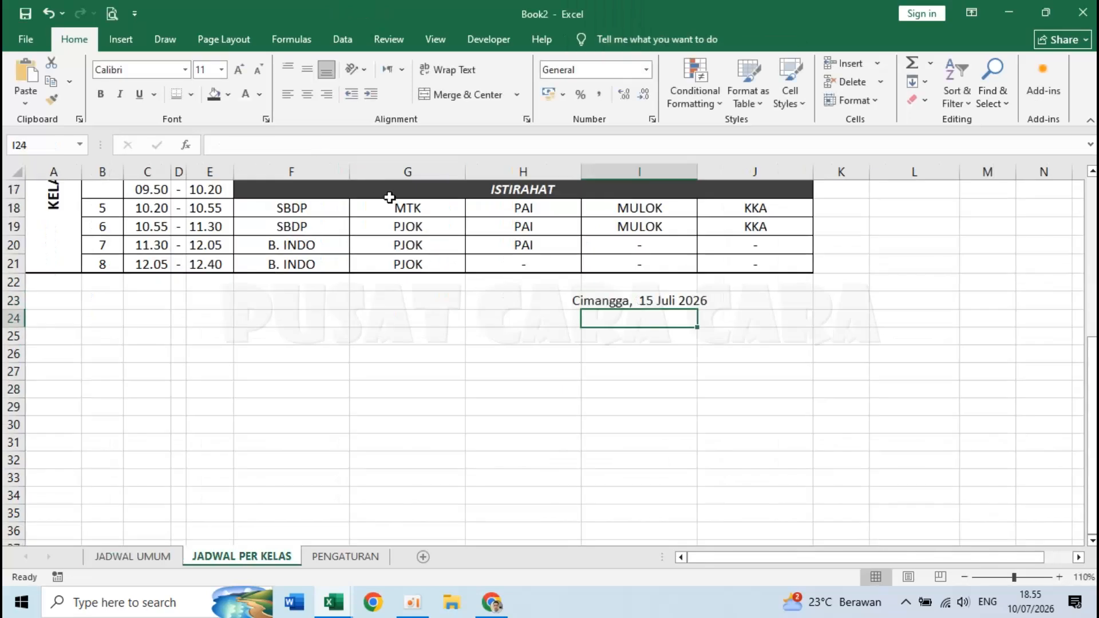
pyautogui.click(639, 303)
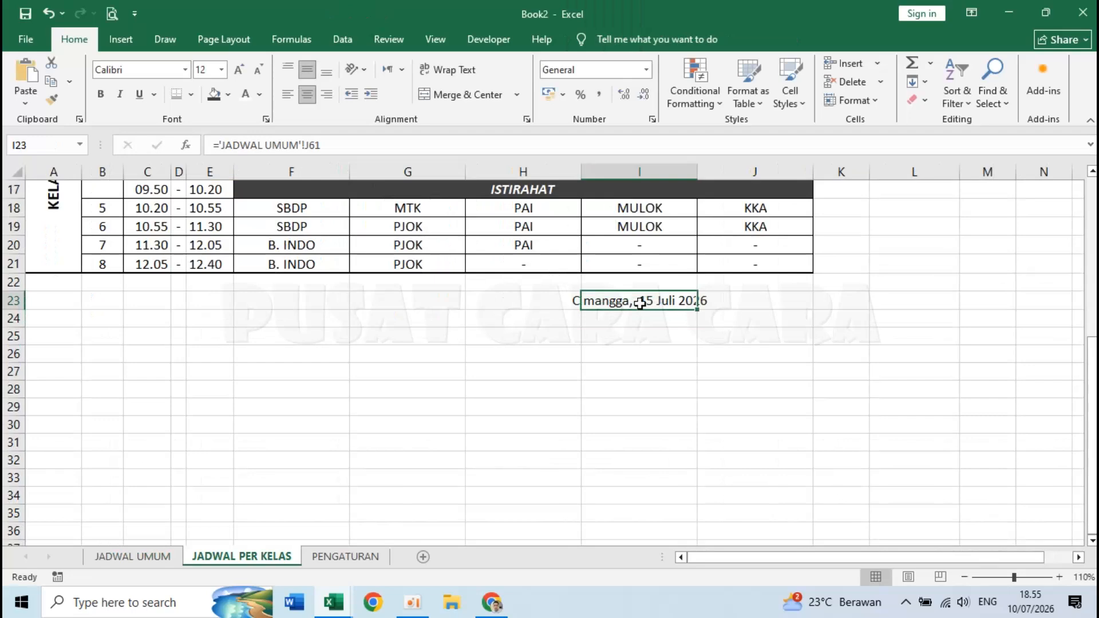
pyautogui.moveTo(697, 310); pyautogui.dragTo(695, 400)
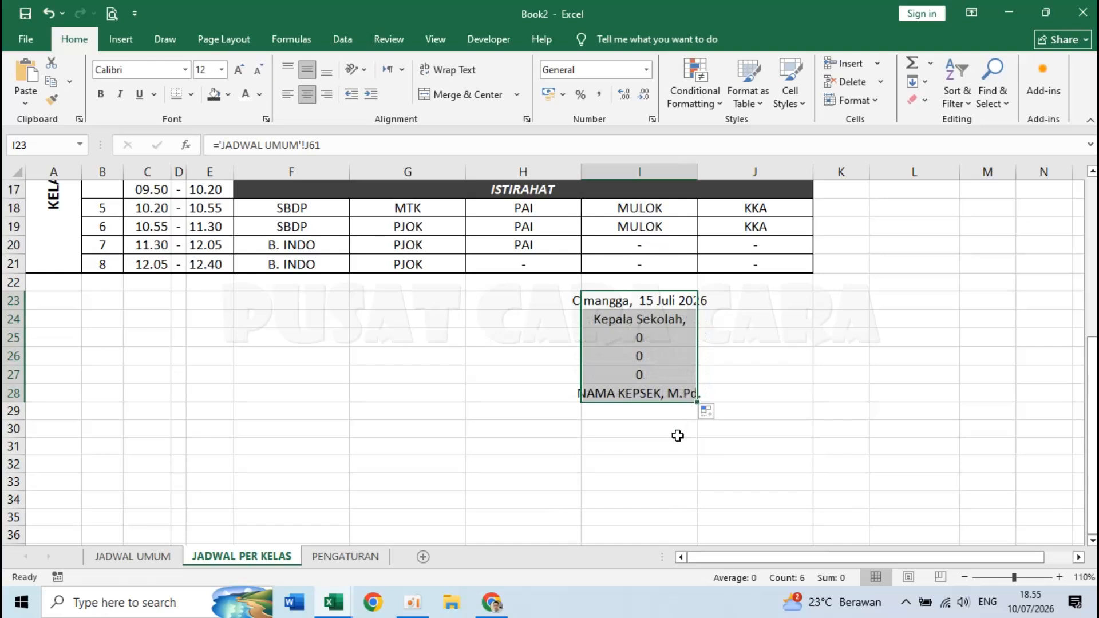
pyautogui.moveTo(698, 401); pyautogui.dragTo(694, 418)
pyautogui.click(696, 483)
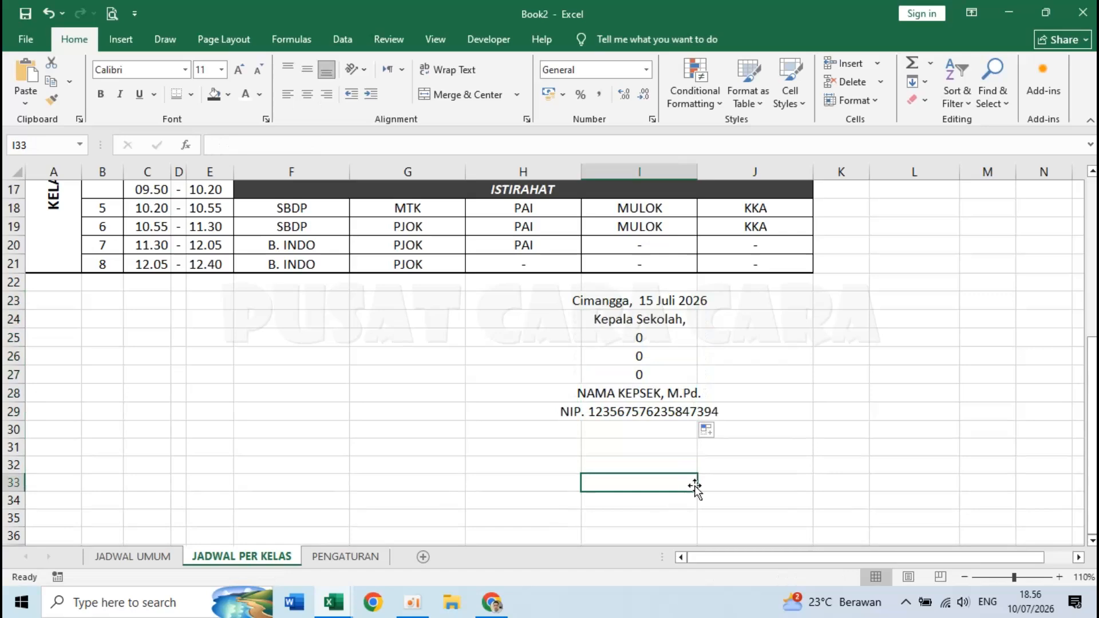
# - Clear the zeros in I25:I27, left-align I23:I29, and bold the principal's name in I28
pyautogui.moveTo(652, 339); pyautogui.dragTo(654, 380)
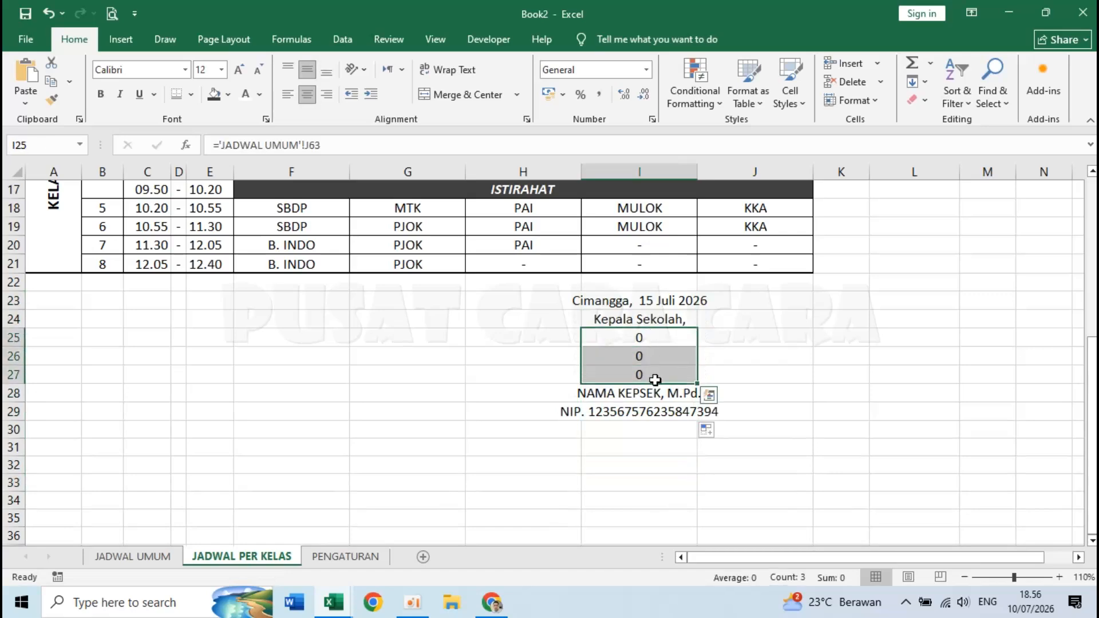
pyautogui.press('Delete')
pyautogui.click(684, 435)
pyautogui.moveTo(625, 300); pyautogui.dragTo(634, 414)
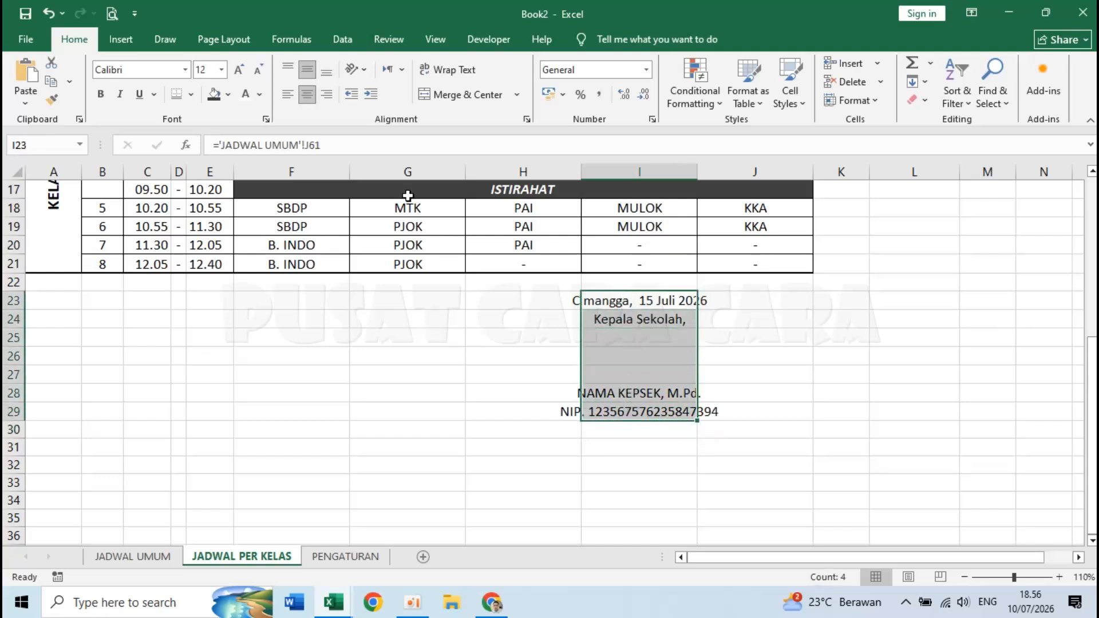
pyautogui.click(288, 94)
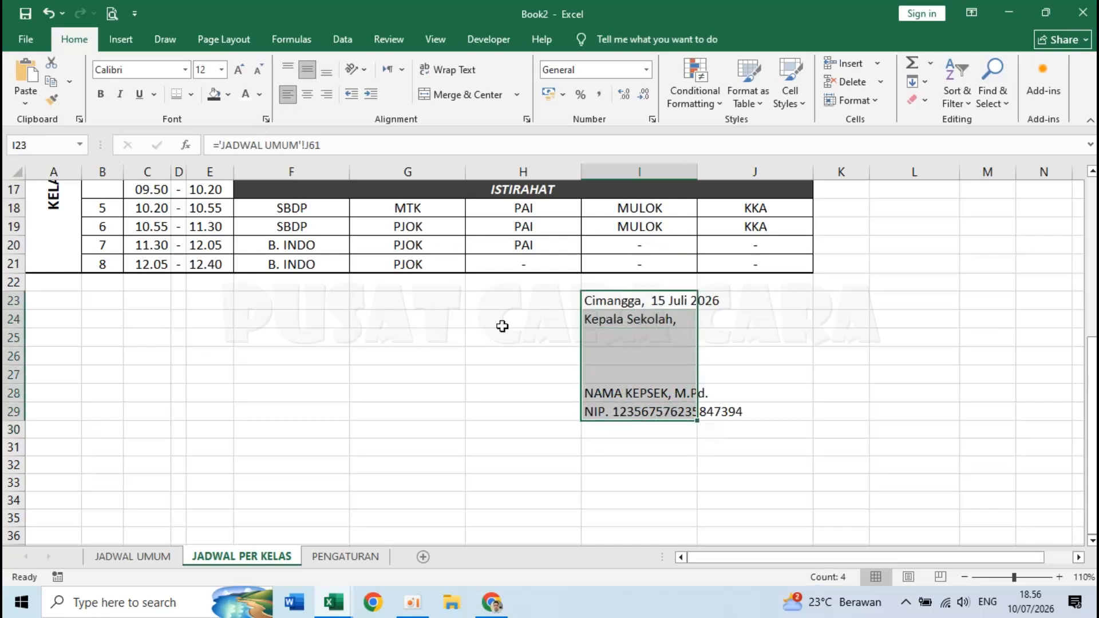
pyautogui.click(607, 392)
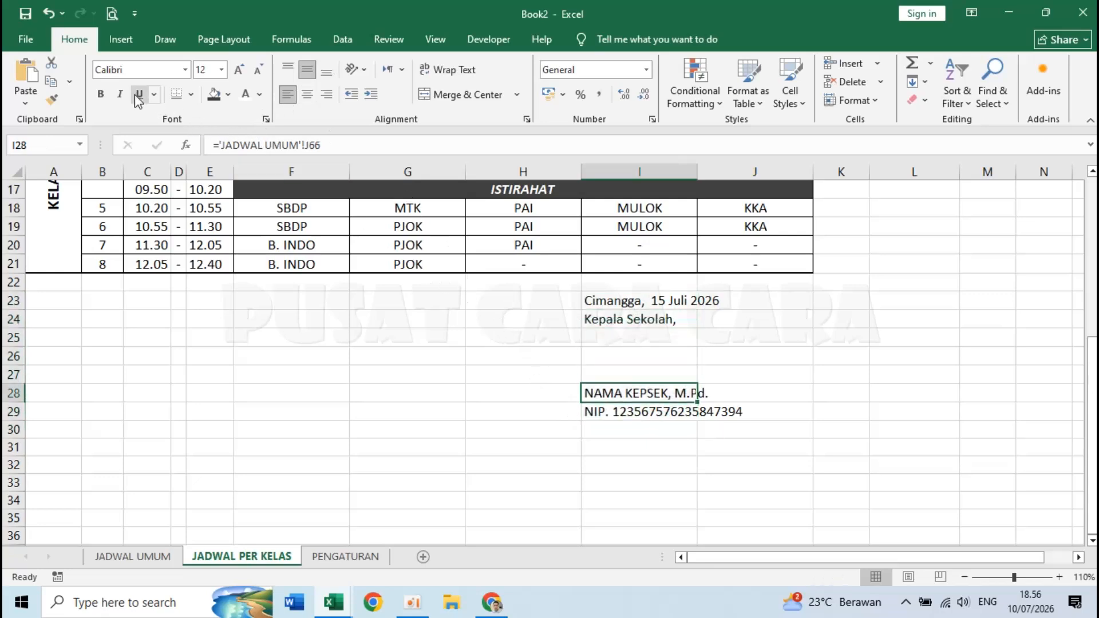
pyautogui.click(101, 93)
pyautogui.click(667, 372)
pyautogui.click(667, 356)
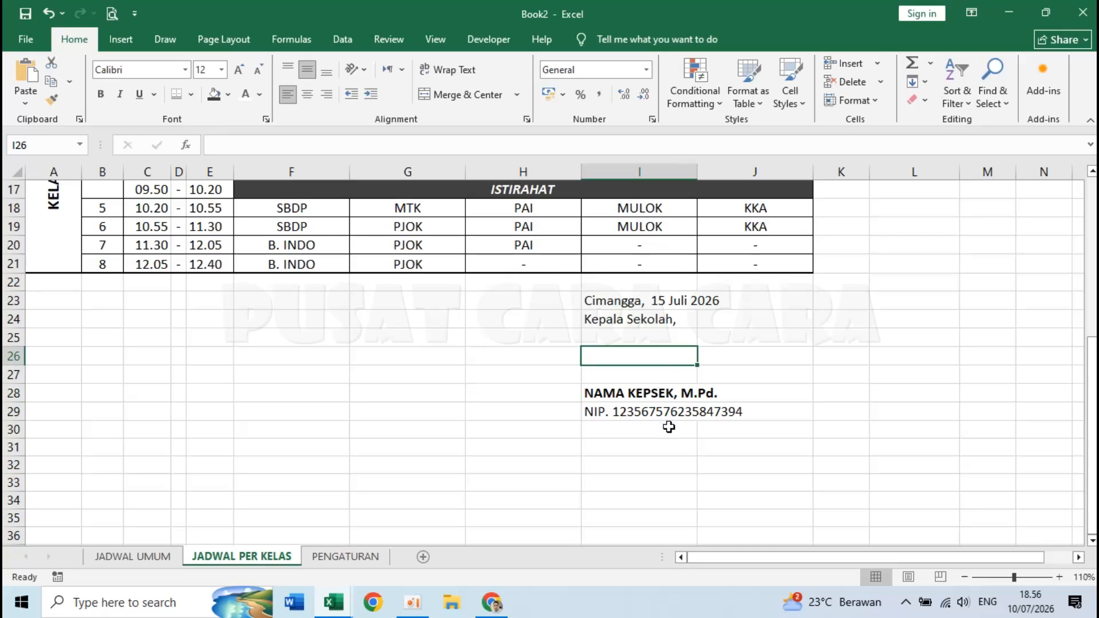
pyautogui.click(666, 448)
pyautogui.scroll(6, 666, 449)
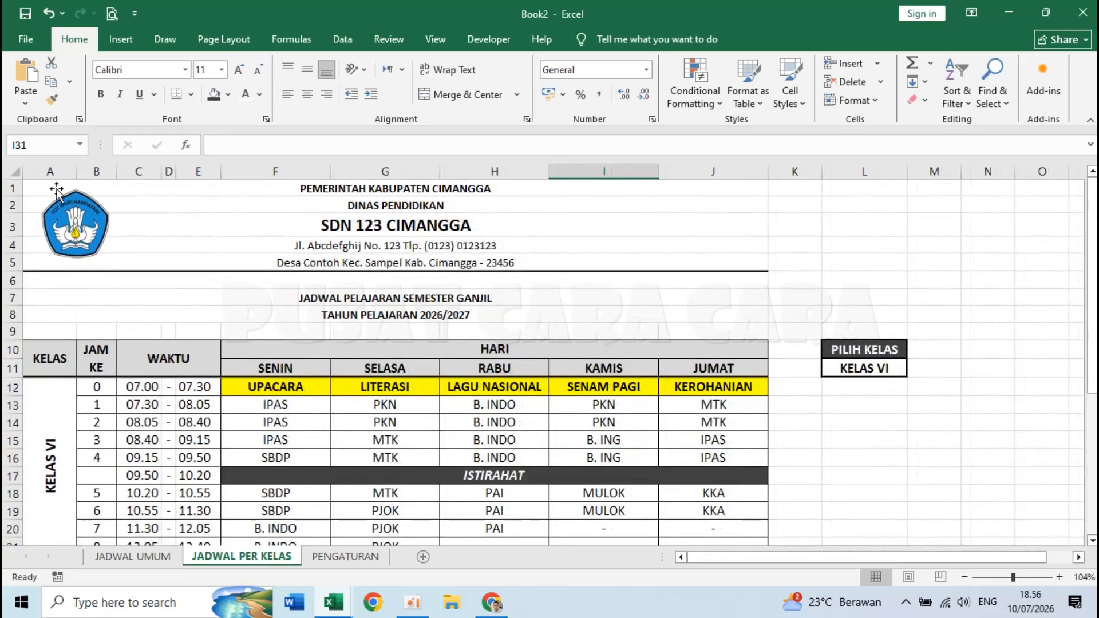
# - Set A1:J31 as the print area
pyautogui.moveTo(247, 190); pyautogui.dragTo(595, 508)
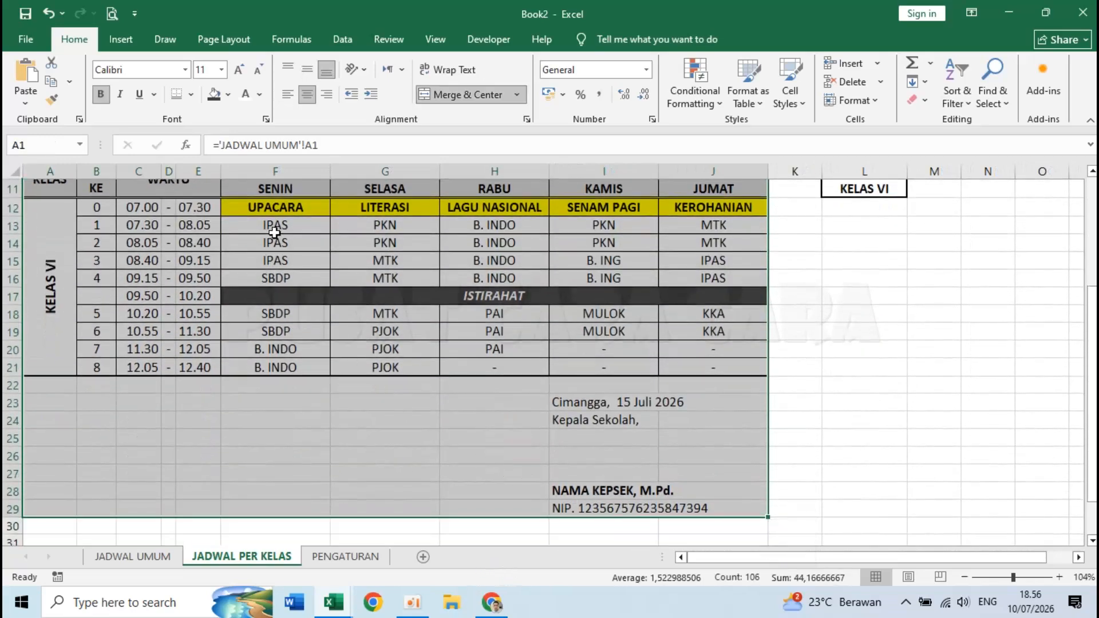
pyautogui.click(231, 45)
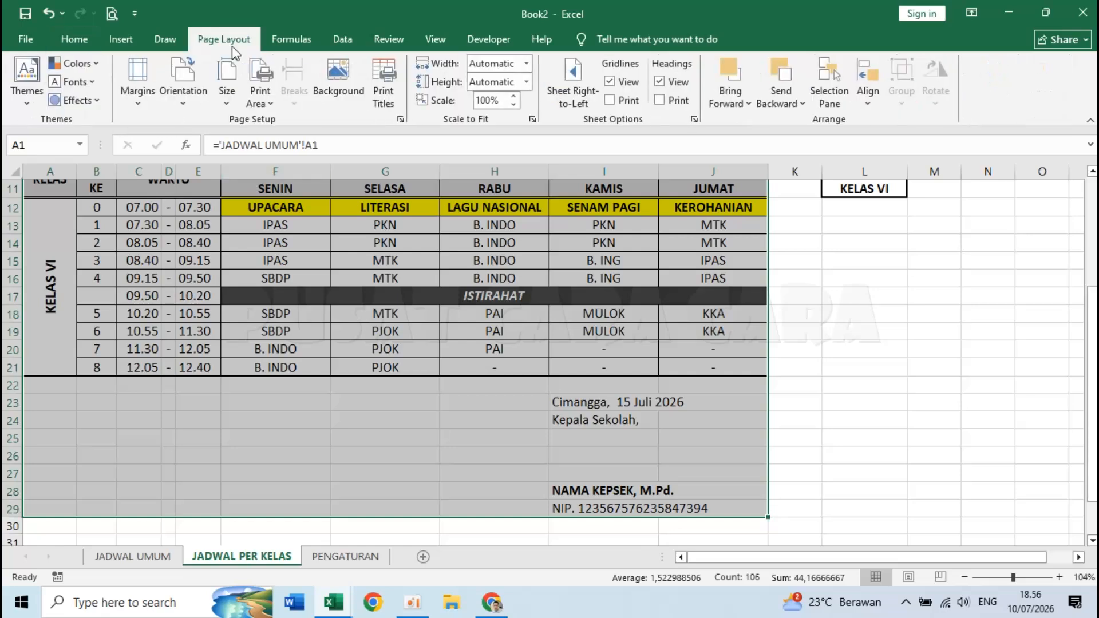
pyautogui.click(264, 74)
pyautogui.click(278, 115)
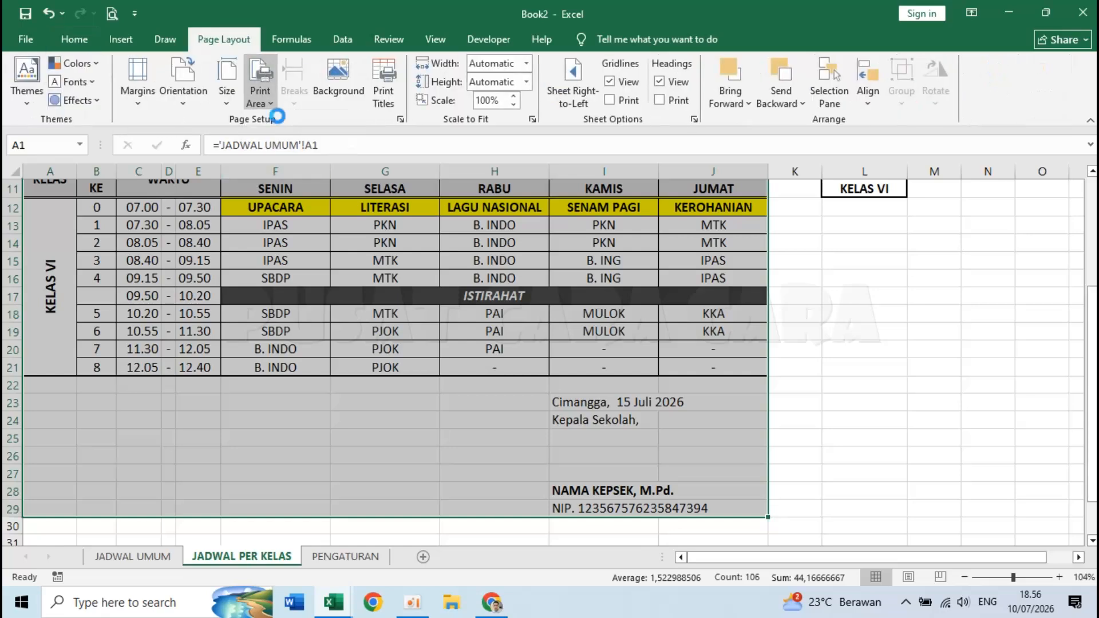
pyautogui.scroll(3, 301, 344)
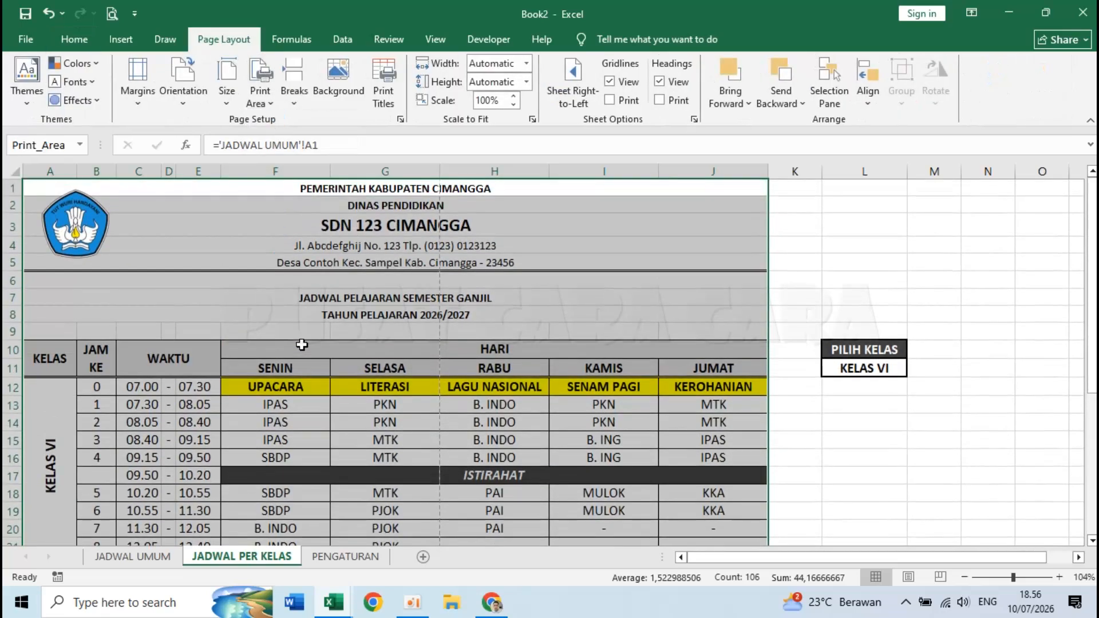
# - Switch the page to 8.5 x 13 in paper in landscape orientation
pyautogui.click(228, 85)
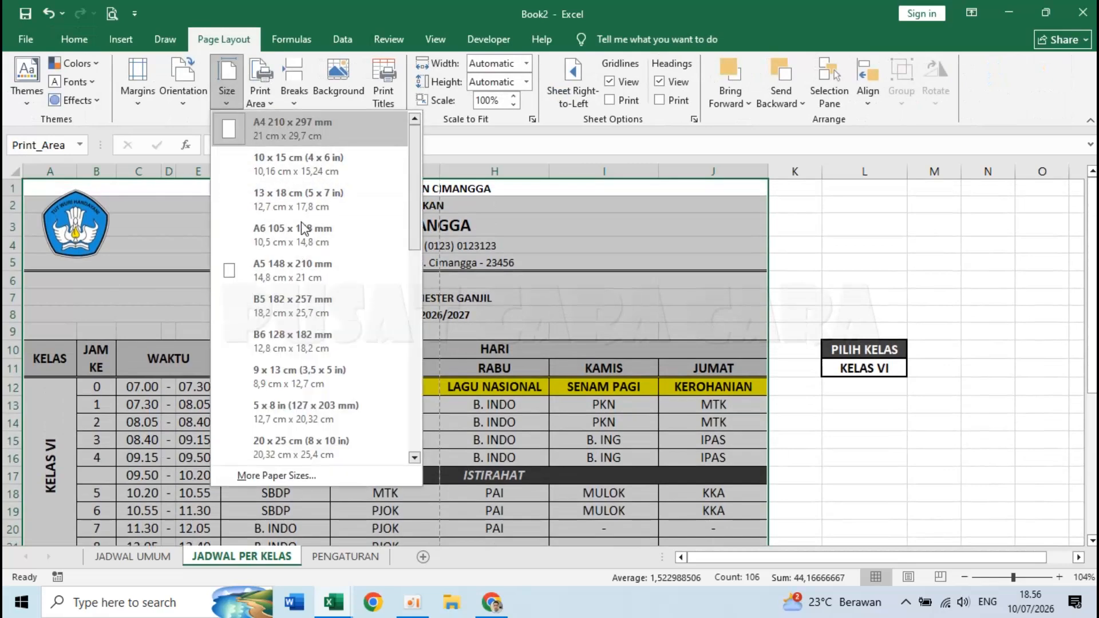
pyautogui.scroll(-2, 304, 349)
pyautogui.scroll(-1, 303, 349)
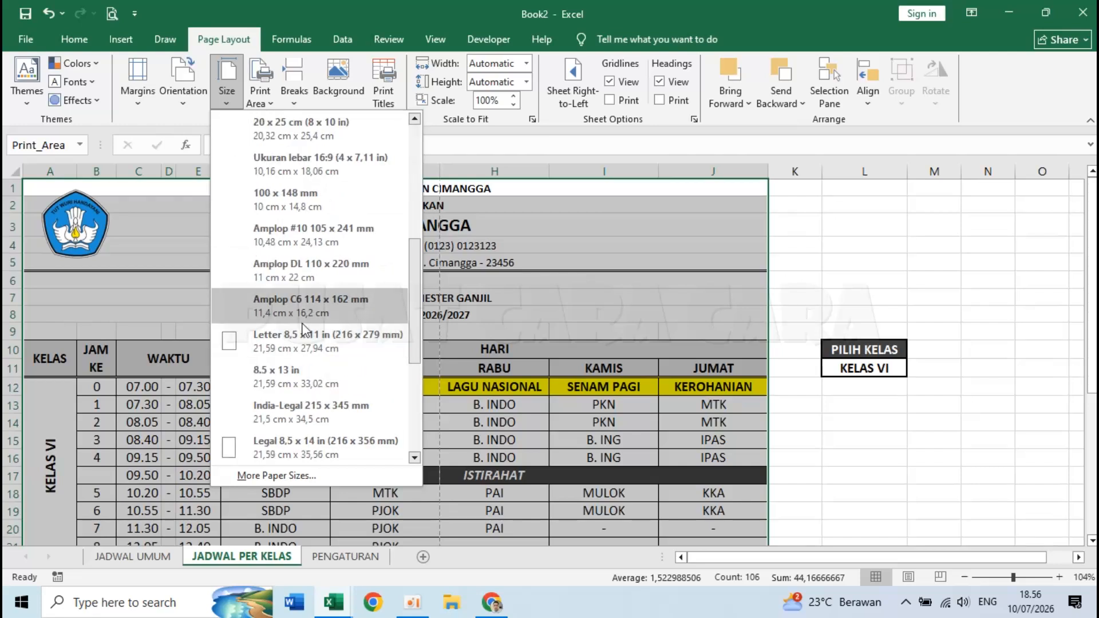
pyautogui.click(302, 379)
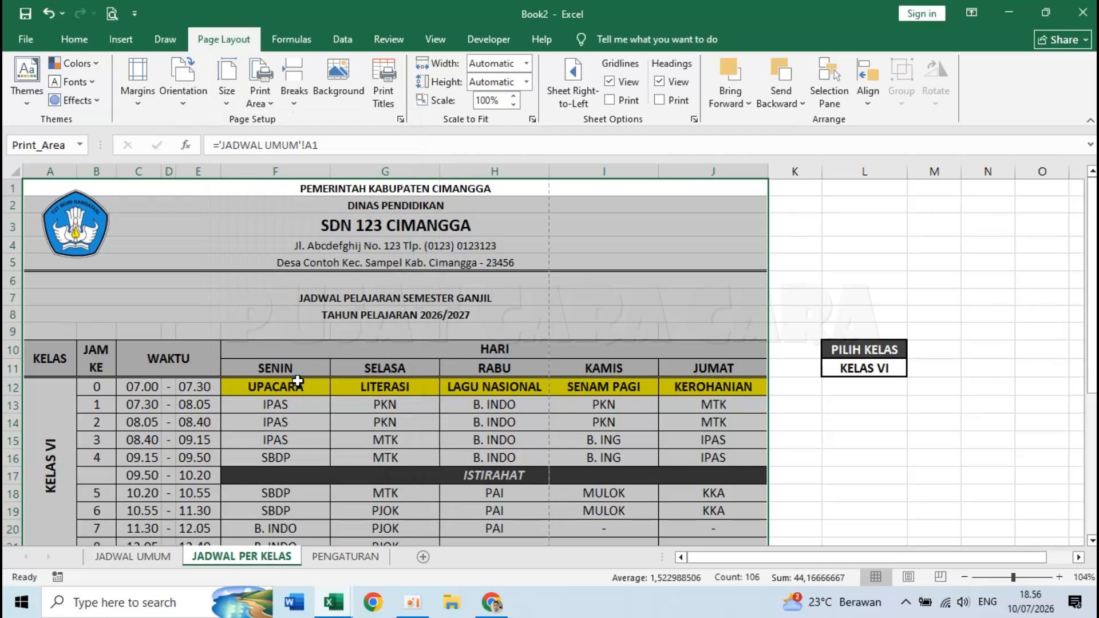
pyautogui.click(183, 86)
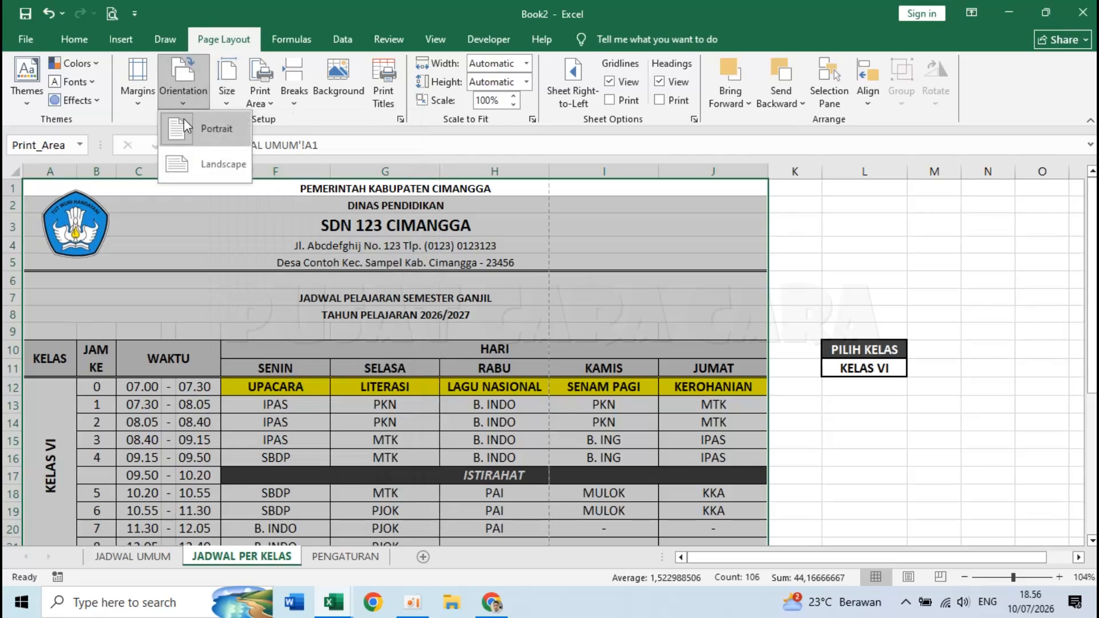
pyautogui.click(191, 166)
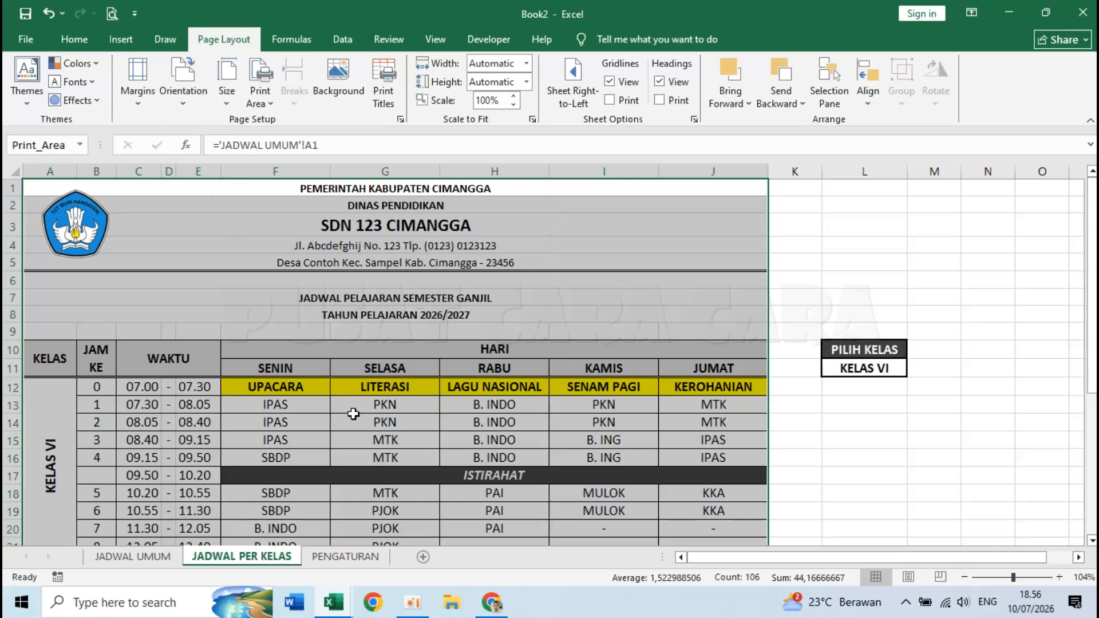
# - In Page Setup, set margins to top 2, bottom 1, left 1, right 1 and centre horizontally
pyautogui.click(113, 13)
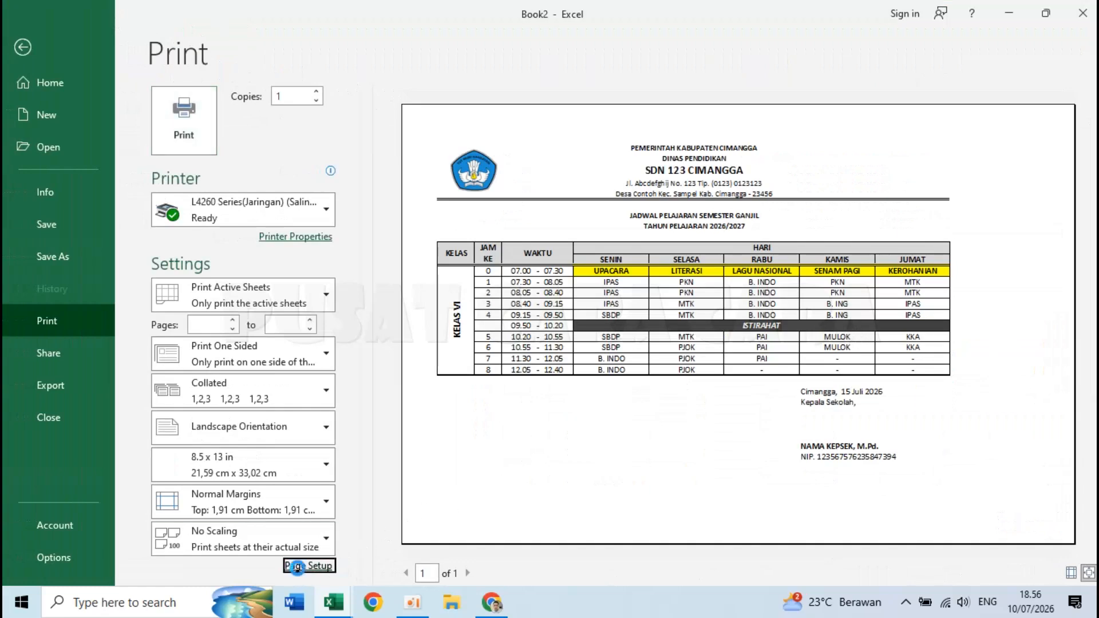
pyautogui.click(303, 567)
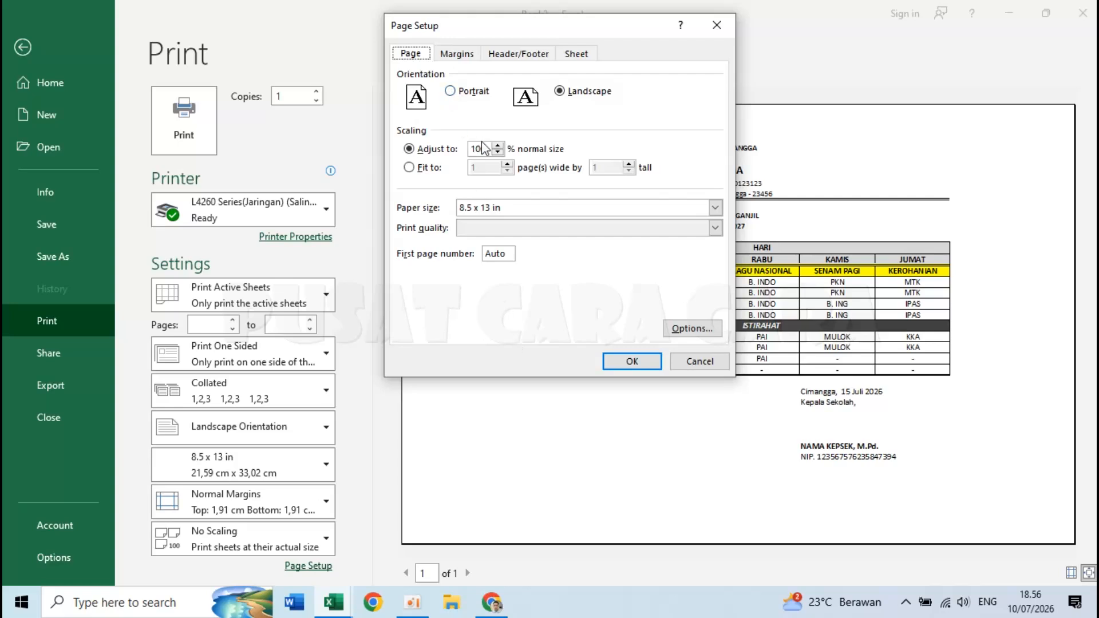
pyautogui.click(457, 54)
pyautogui.moveTo(555, 90); pyautogui.dragTo(522, 91)
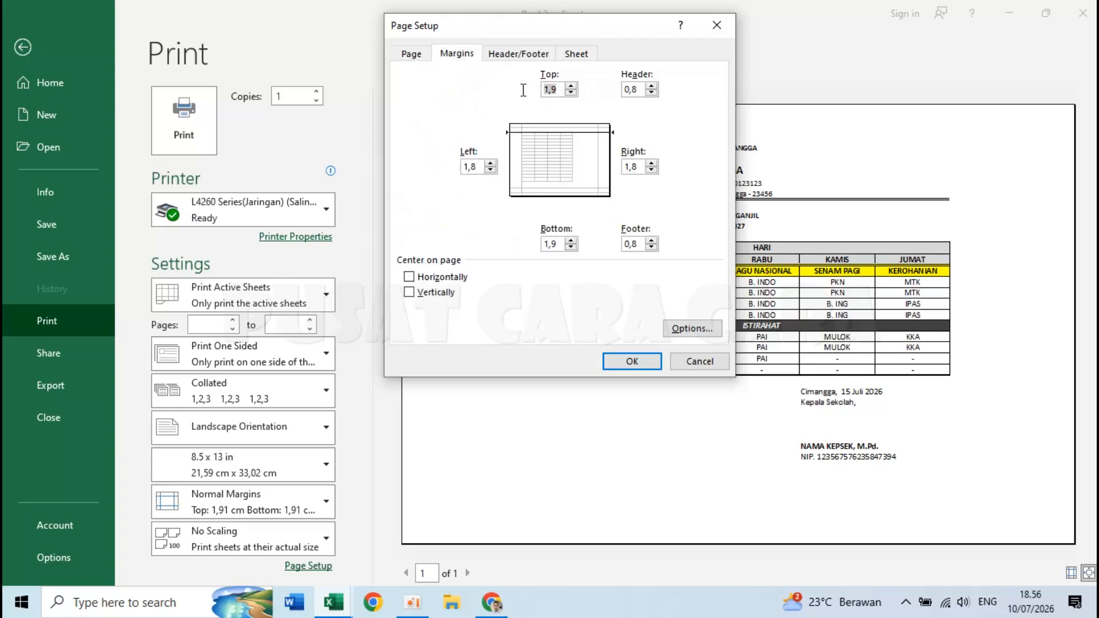
pyautogui.write('2')
pyautogui.moveTo(560, 244); pyautogui.dragTo(528, 244)
pyautogui.write('1')
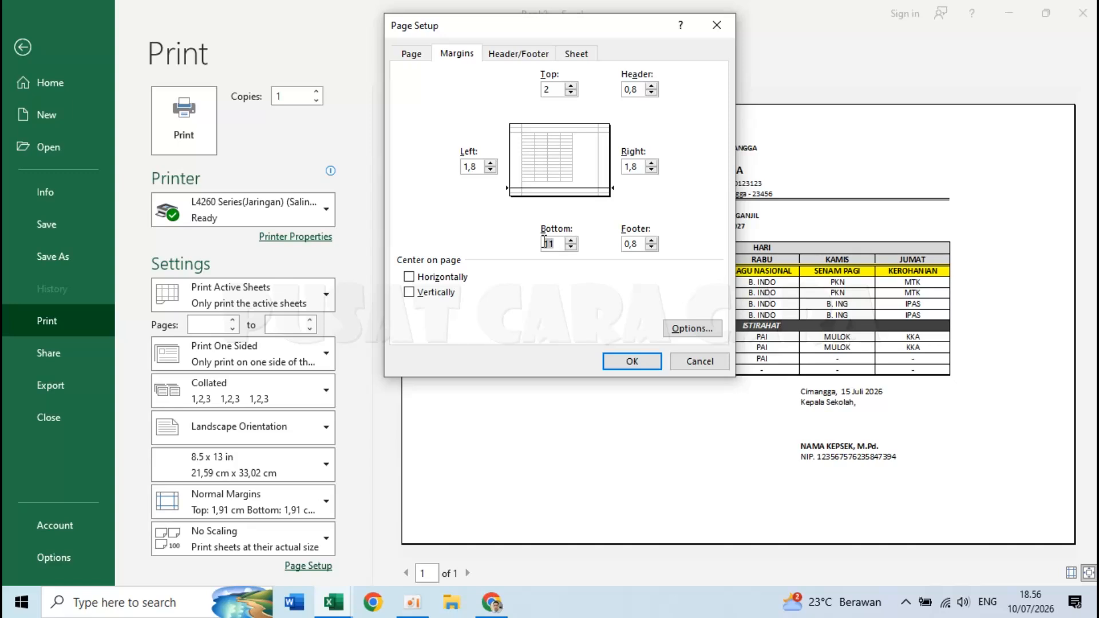
pyautogui.moveTo(483, 166); pyautogui.dragTo(453, 167)
pyautogui.write('1')
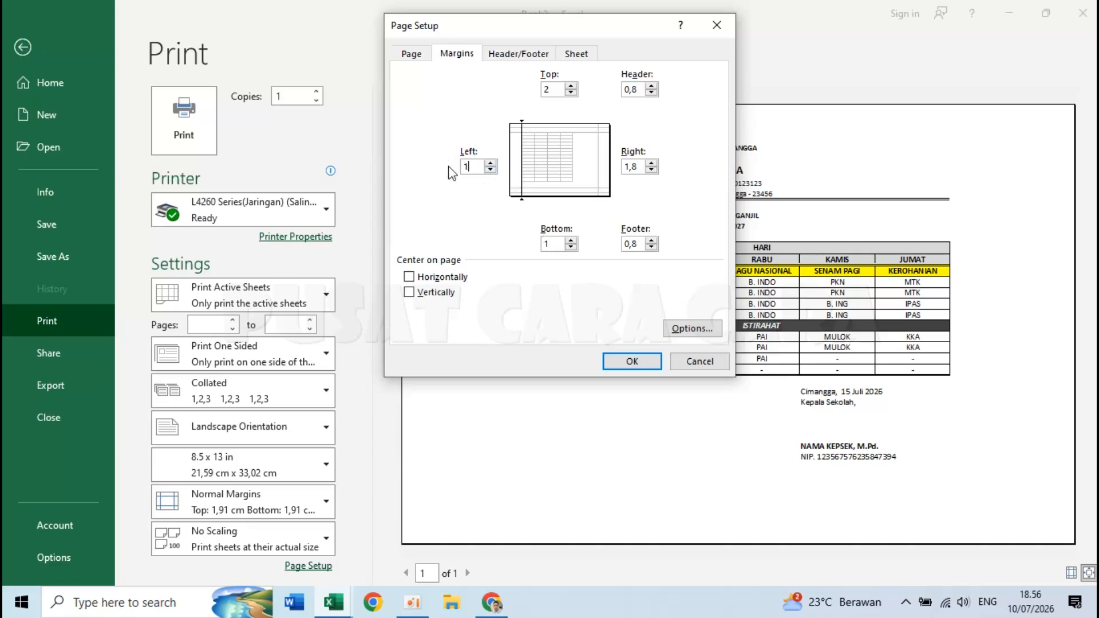
pyautogui.moveTo(640, 166); pyautogui.dragTo(621, 167)
pyautogui.write('1')
pyautogui.click(432, 278)
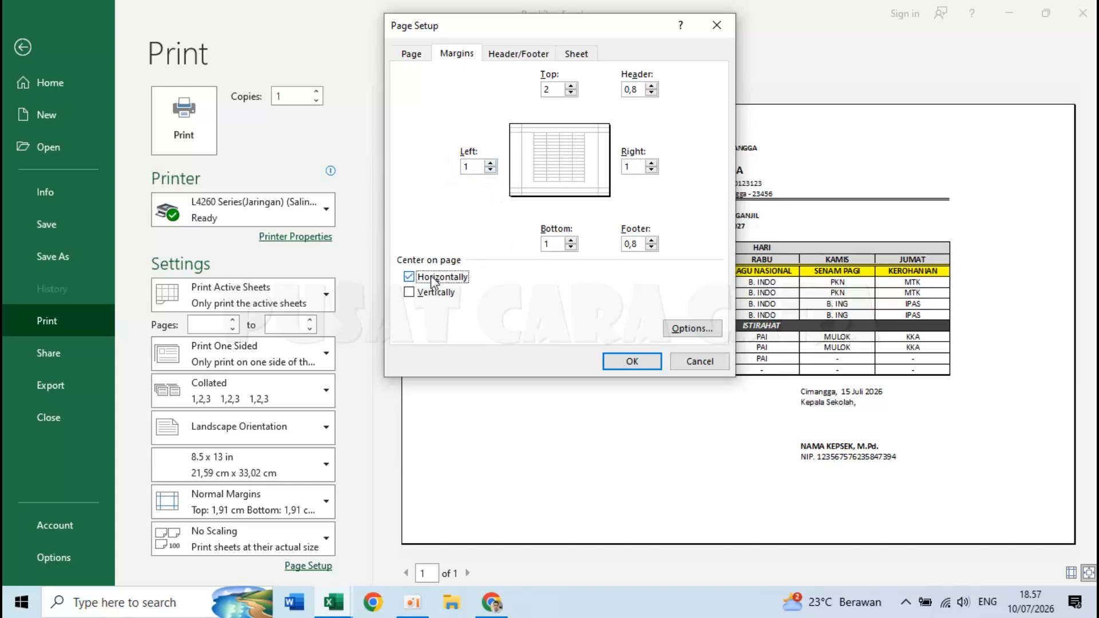
pyautogui.click(629, 362)
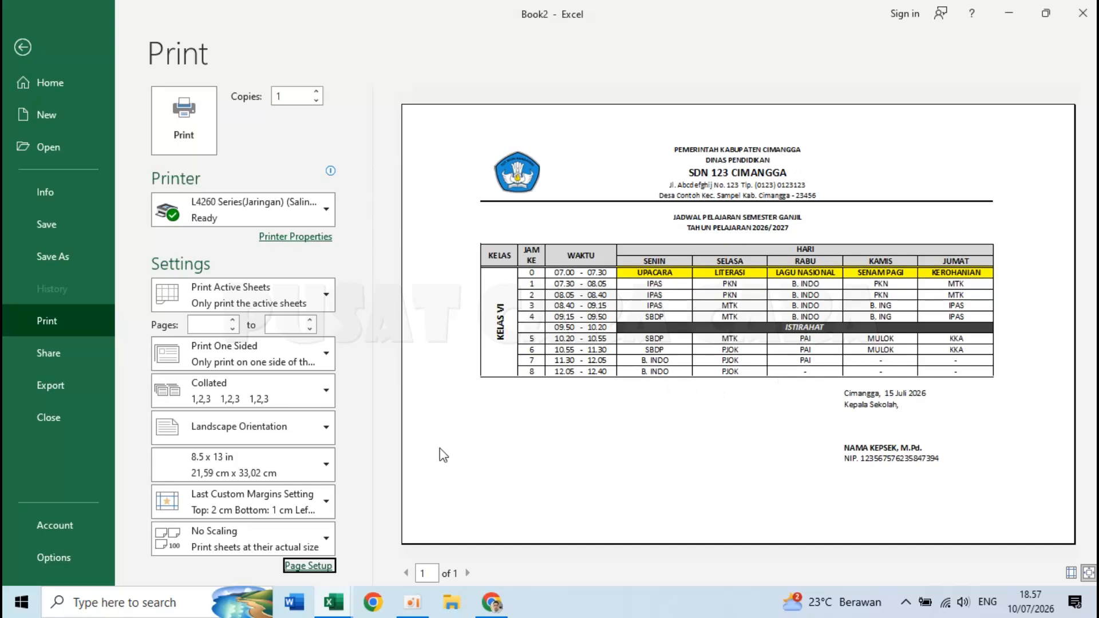
# - Raise the top margin to 3 cm and return to the sheet
pyautogui.click(320, 567)
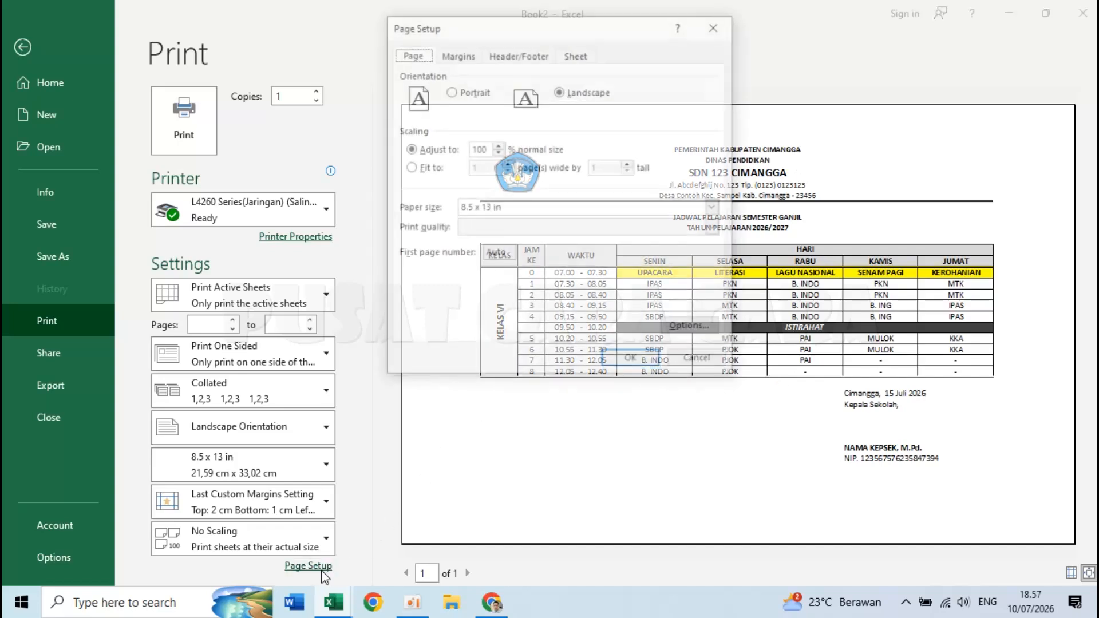
pyautogui.click(475, 53)
pyautogui.click(571, 86)
pyautogui.write('3')
pyautogui.click(627, 361)
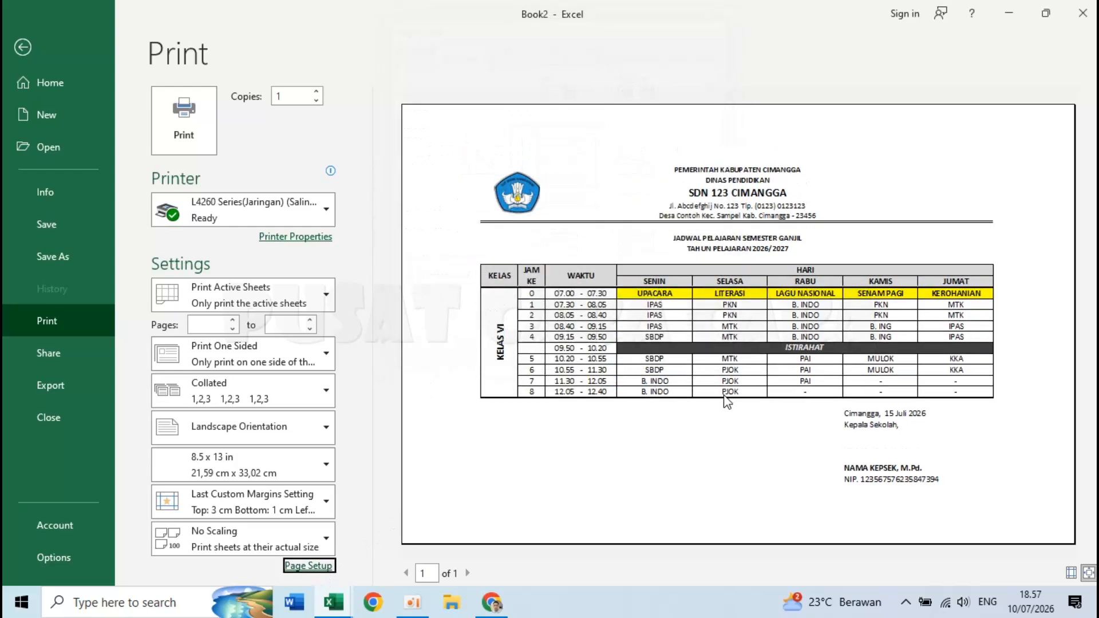
pyautogui.press('Escape')
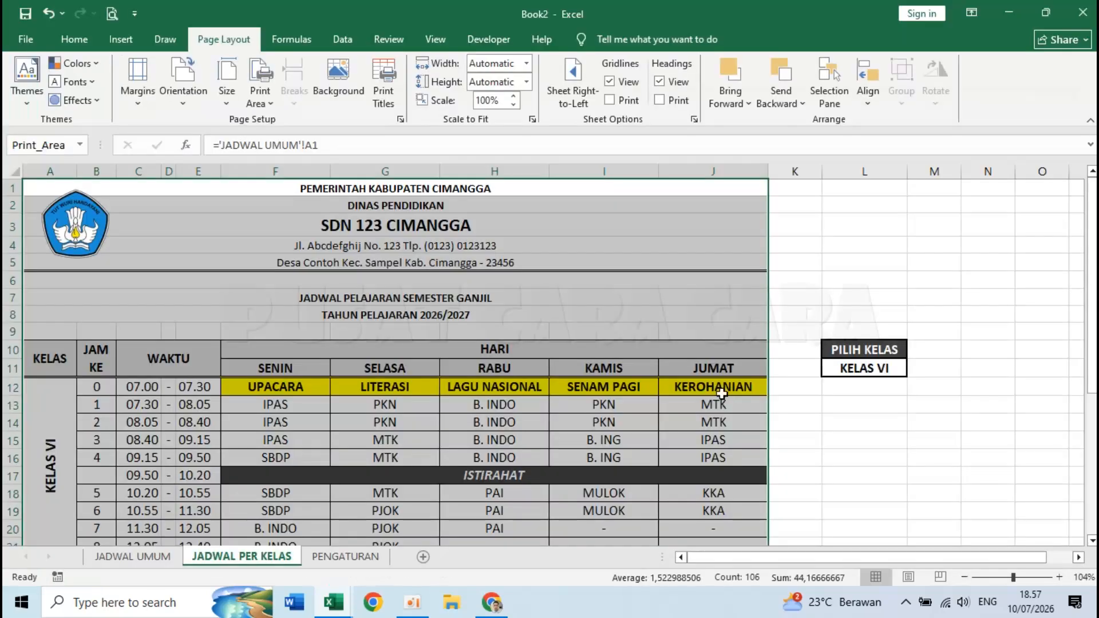
pyautogui.click(614, 399)
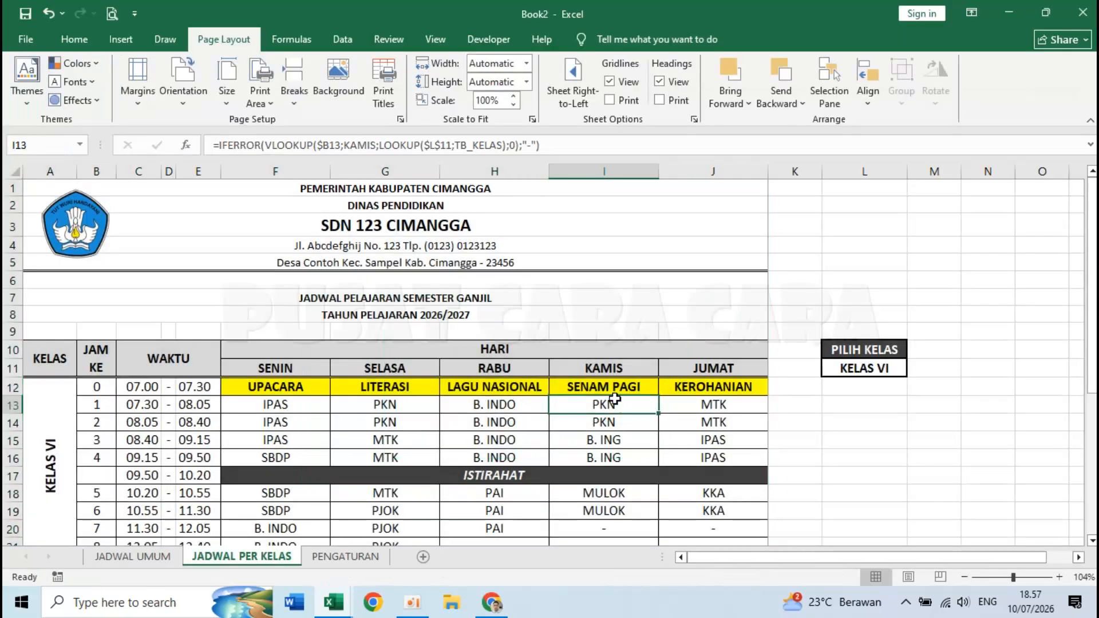
# - In the Jadwal Pelajaran SD workbook, choose KELAS I from the class dropdown
pyautogui.moveTo(338, 601)
pyautogui.click(288, 551)
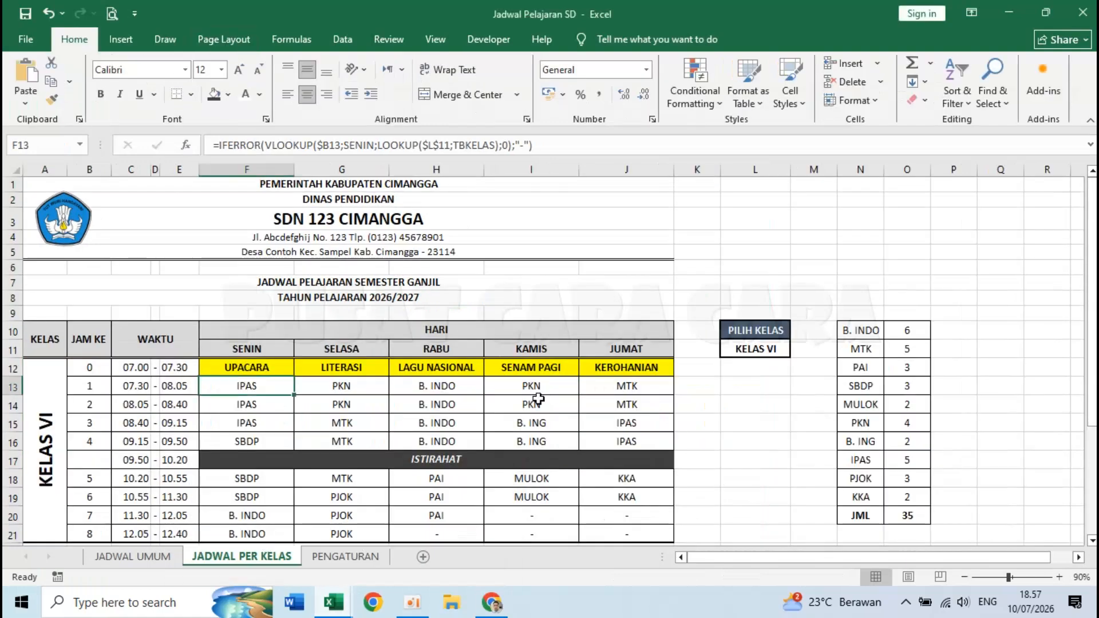
pyautogui.click(852, 331)
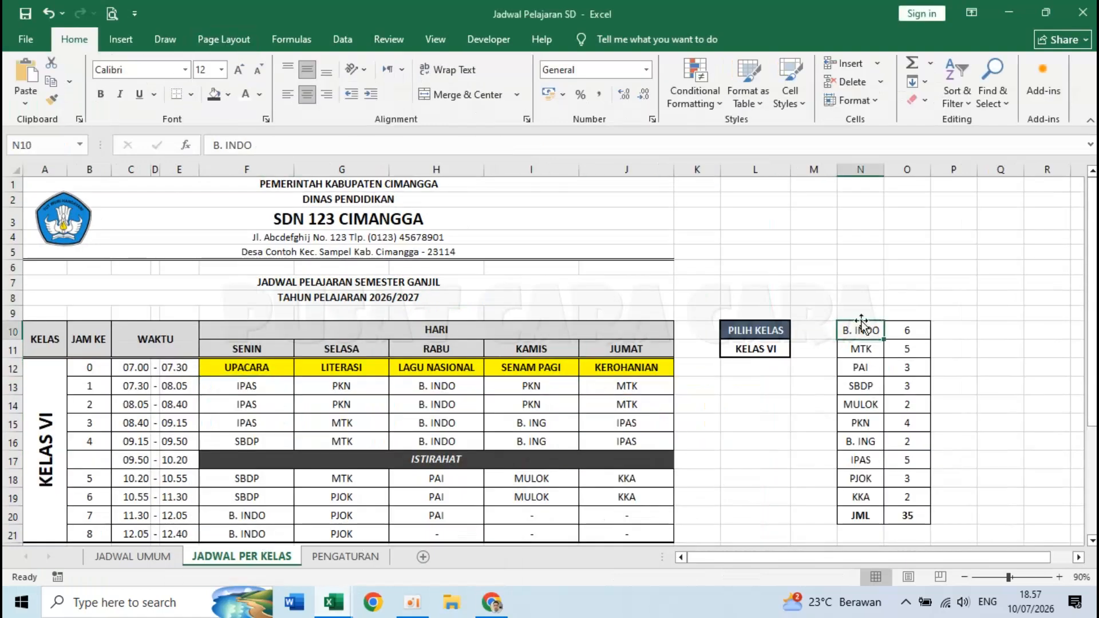
pyautogui.click(782, 349)
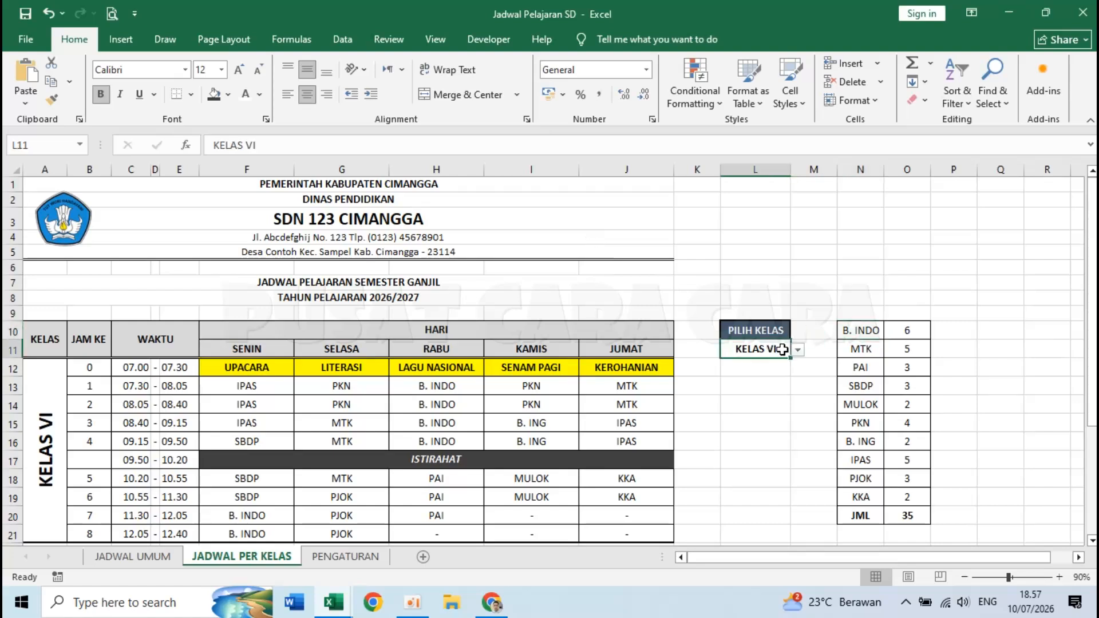
pyautogui.click(797, 351)
pyautogui.click(779, 365)
# - Check the subject counts (B. INDO 7, MTK 4), then bring up the open workbooks to reach Book2
pyautogui.click(870, 334)
pyautogui.click(902, 332)
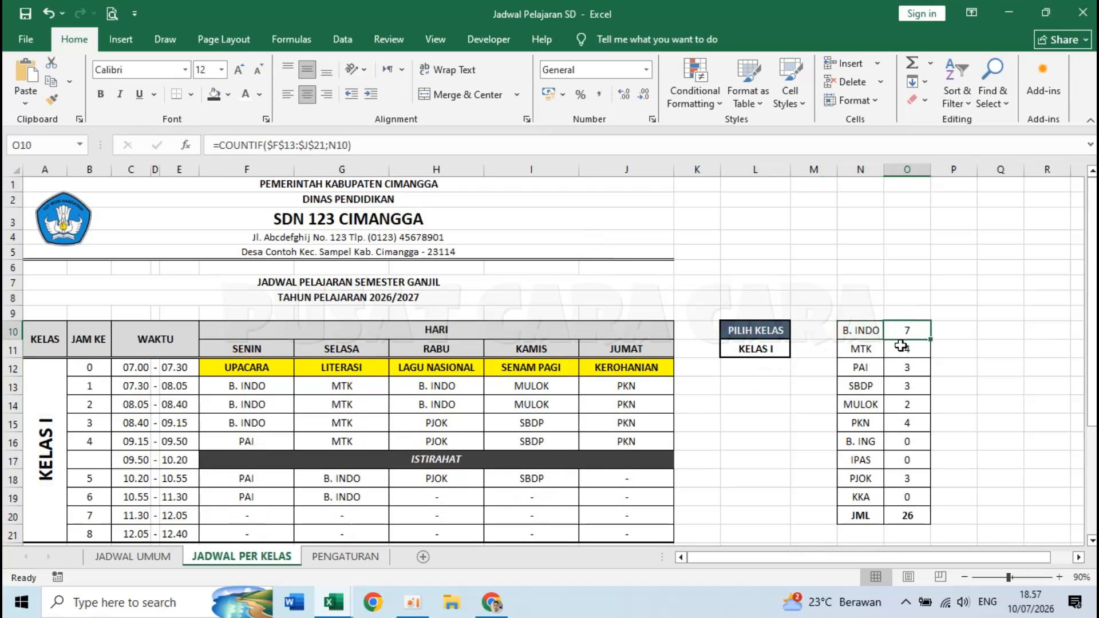
pyautogui.click(909, 348)
pyautogui.click(910, 368)
pyautogui.click(870, 336)
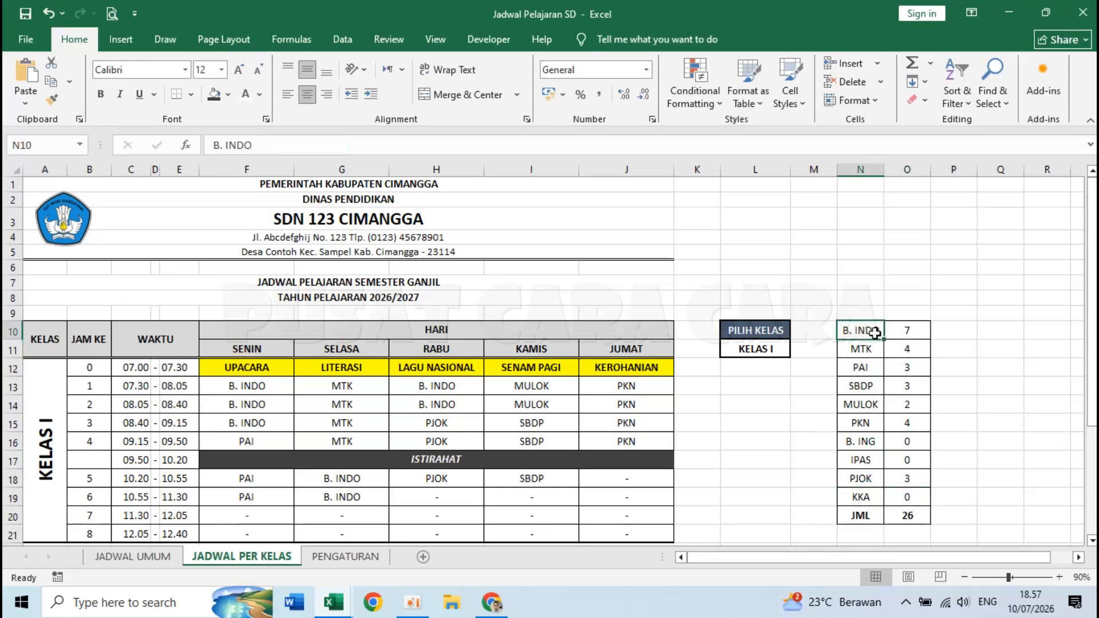
pyautogui.click(342, 612)
# - In Book2, enter B. INDO and MTK in N10 and N11 to start the subject list
pyautogui.click(404, 542)
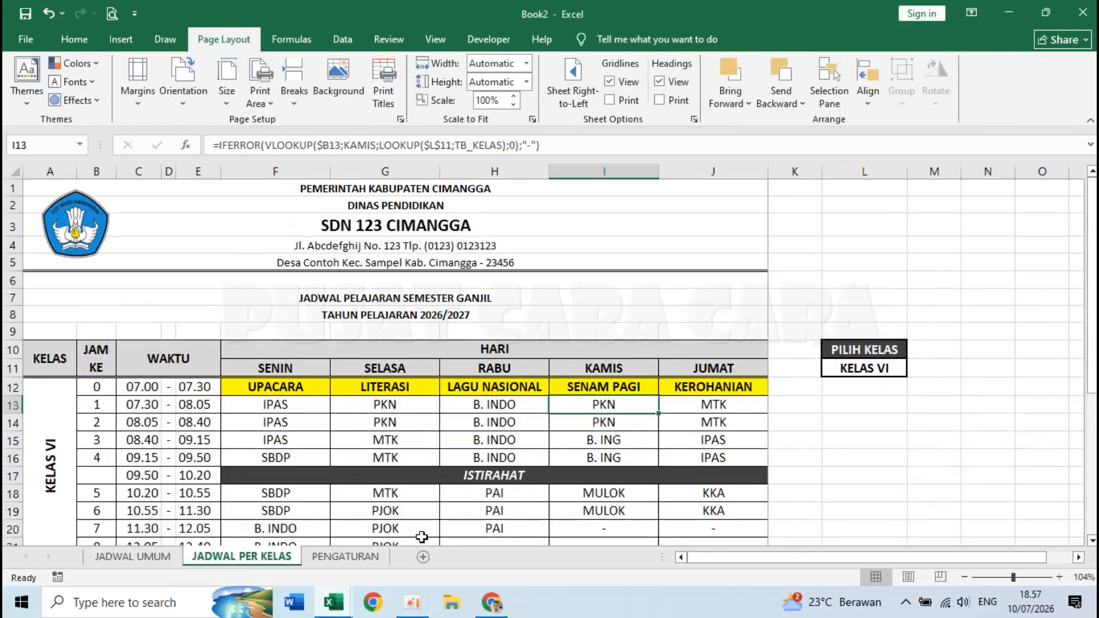
pyautogui.click(980, 350)
pyautogui.click(978, 423)
pyautogui.click(981, 352)
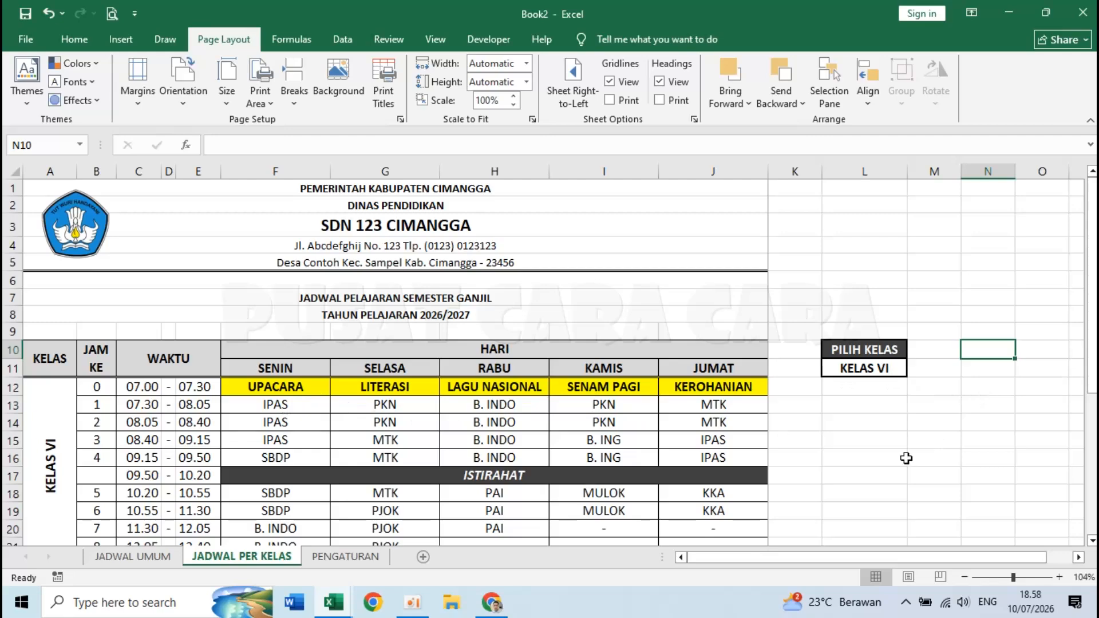
pyautogui.write('B')
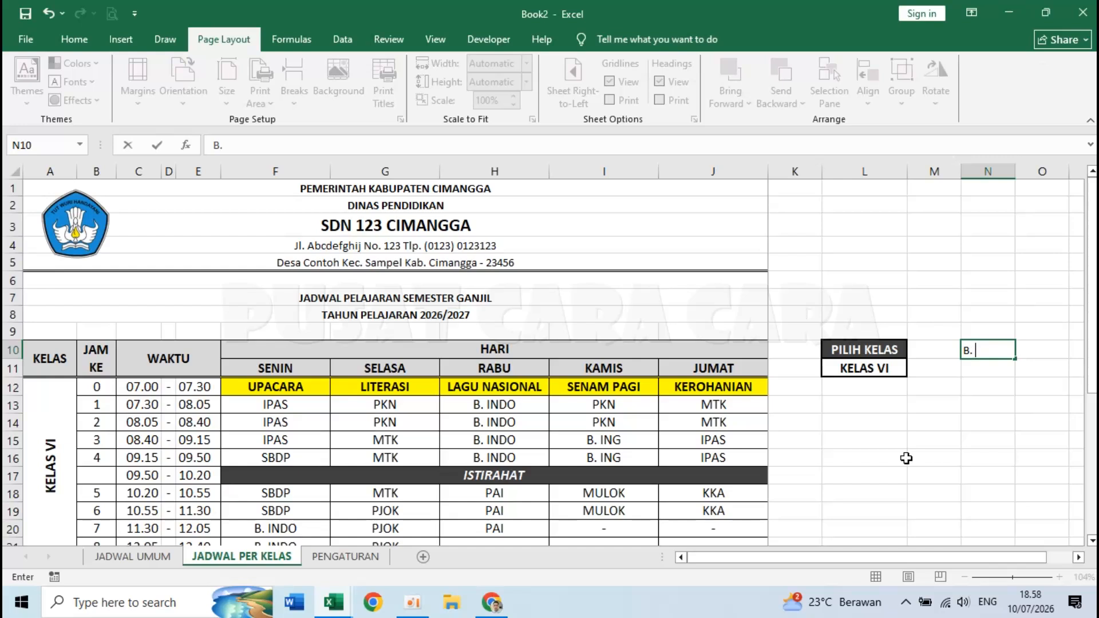
pyautogui.write('. INDO')
pyautogui.press('Return')
pyautogui.write('MTK')
pyautogui.press('Return')
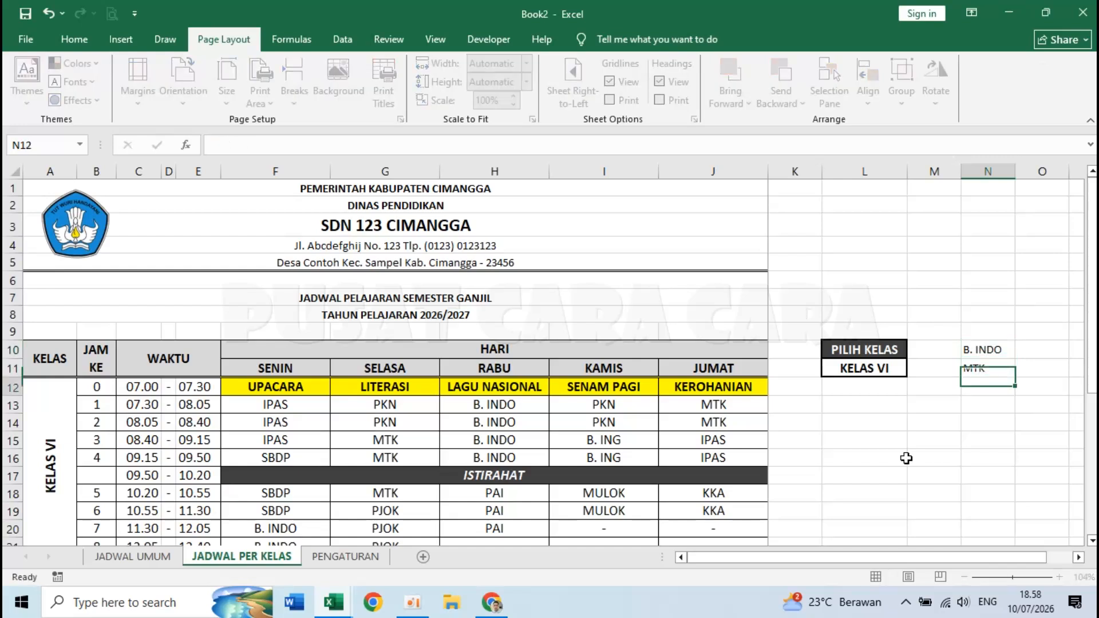
pyautogui.click(994, 347)
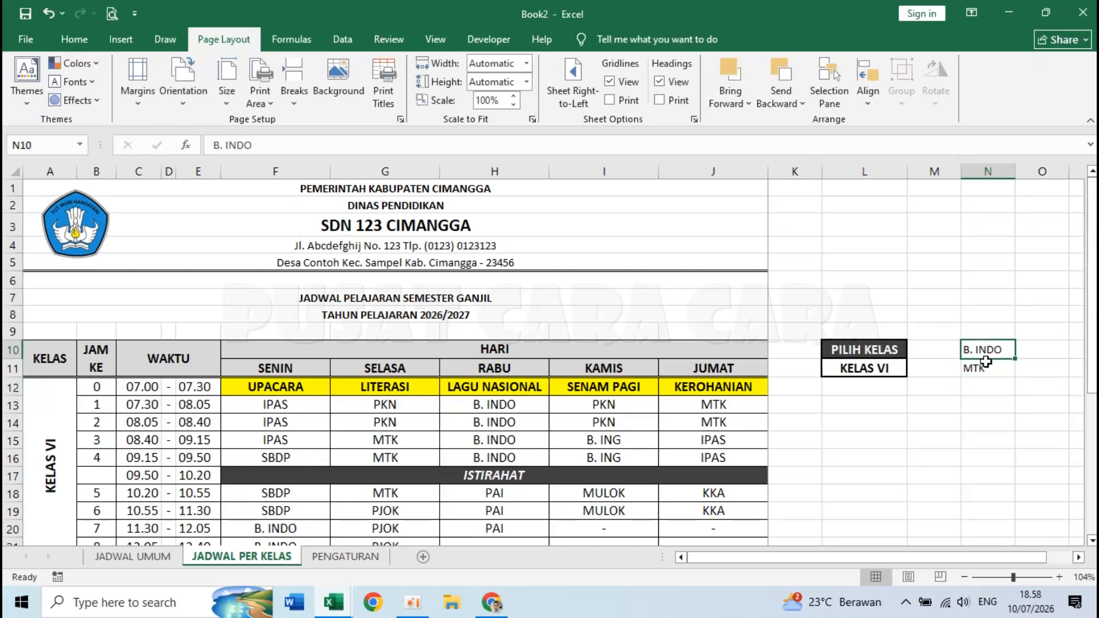
pyautogui.click(986, 367)
pyautogui.click(986, 350)
pyautogui.click(288, 400)
pyautogui.click(278, 459)
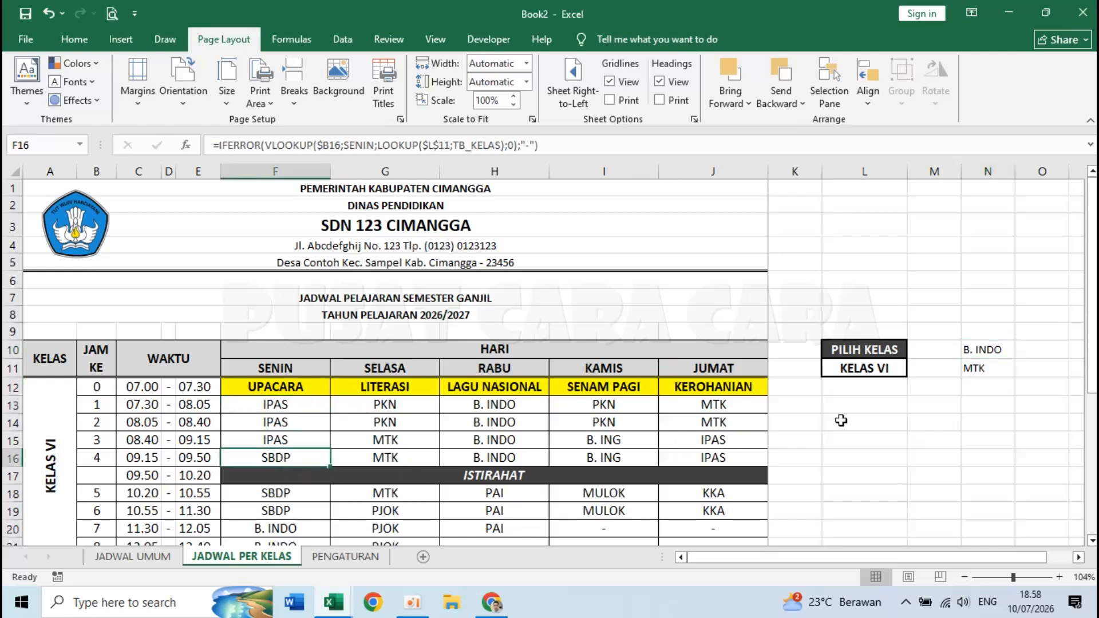
pyautogui.click(990, 369)
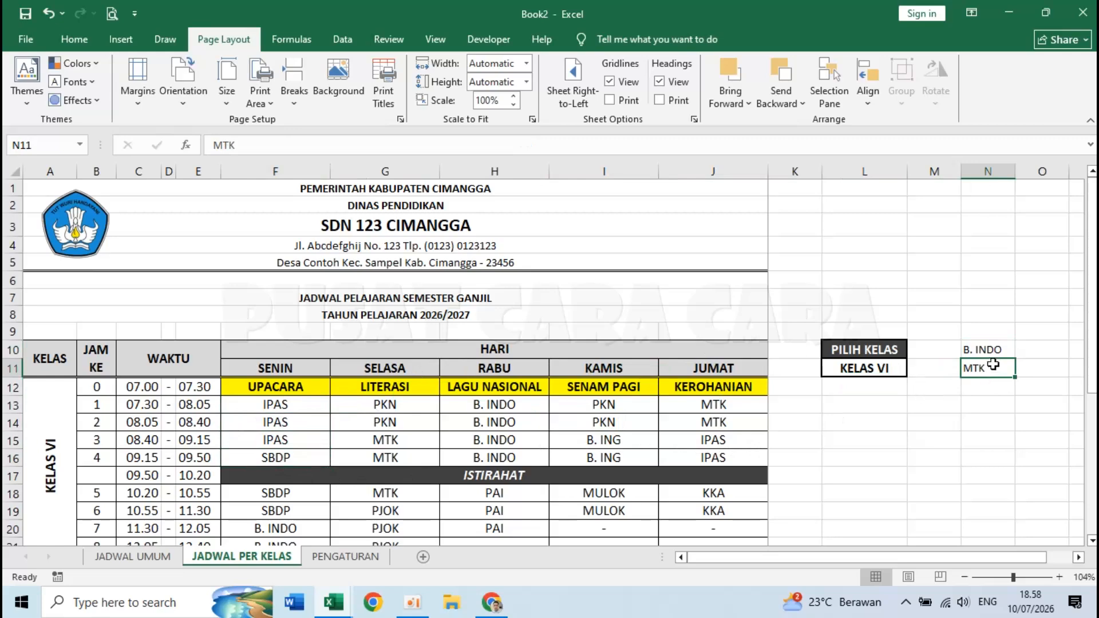
# - Continue the column N list with PAI, SBDP, MULOK, PKN and B. ING
pyautogui.click(994, 385)
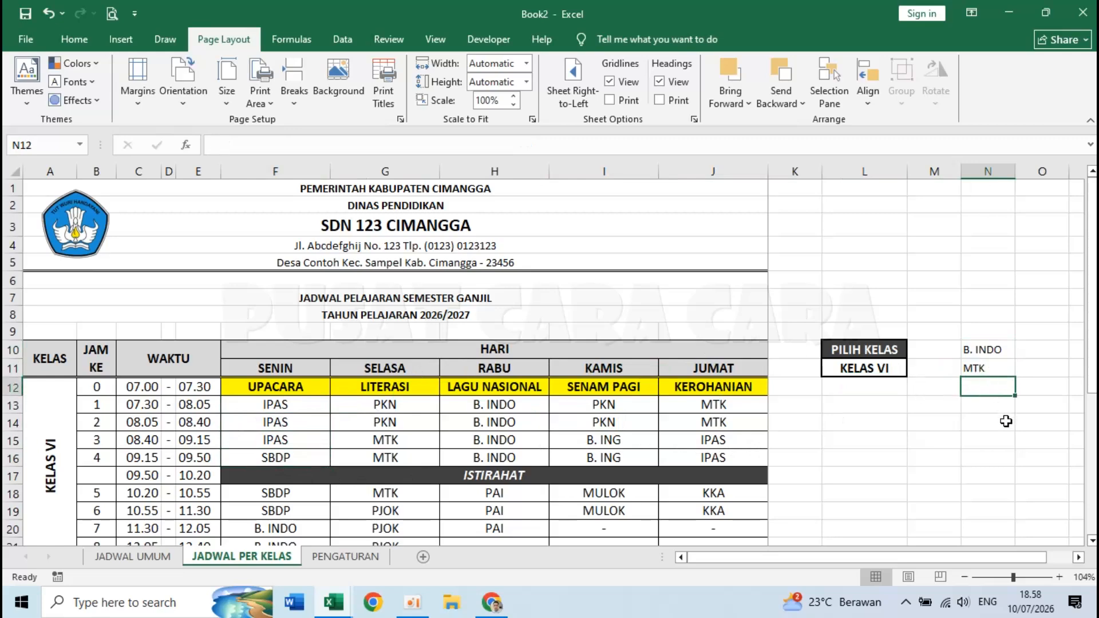
pyautogui.write('PAI')
pyautogui.press('Return')
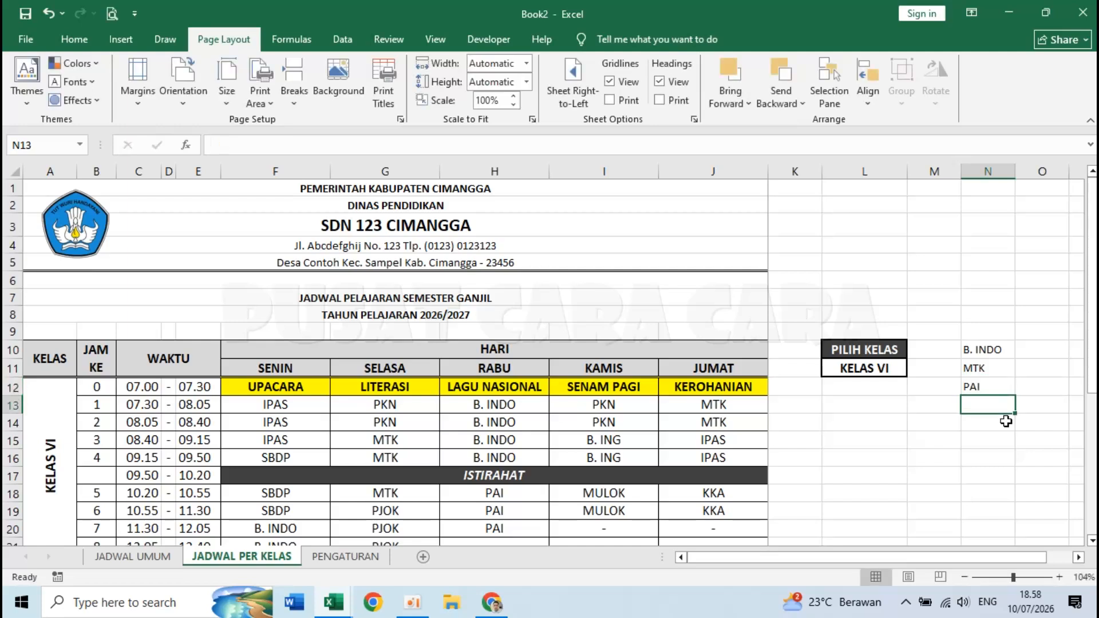
pyautogui.write('SBDP')
pyautogui.press('Return')
pyautogui.write('MULOK')
pyautogui.press('Return')
pyautogui.write('PKN')
pyautogui.press('Return')
pyautogui.write('P')
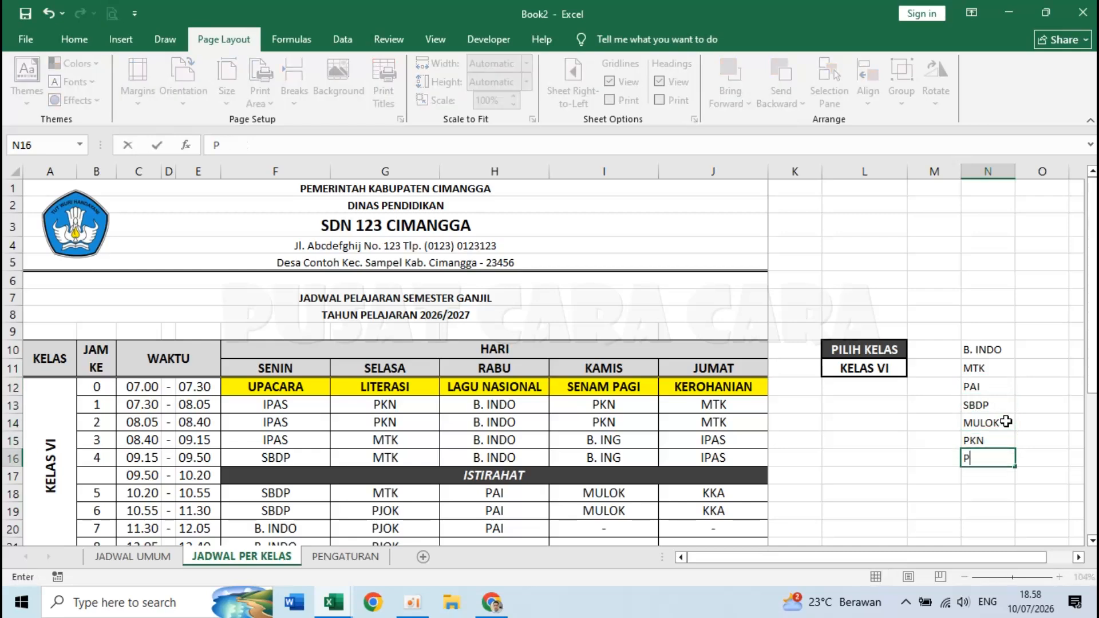
pyautogui.write('B. ING')
pyautogui.press('Return')
# - Finish the list with IPAS, PJOK, KKA and the JML total label in N20
pyautogui.write('P')
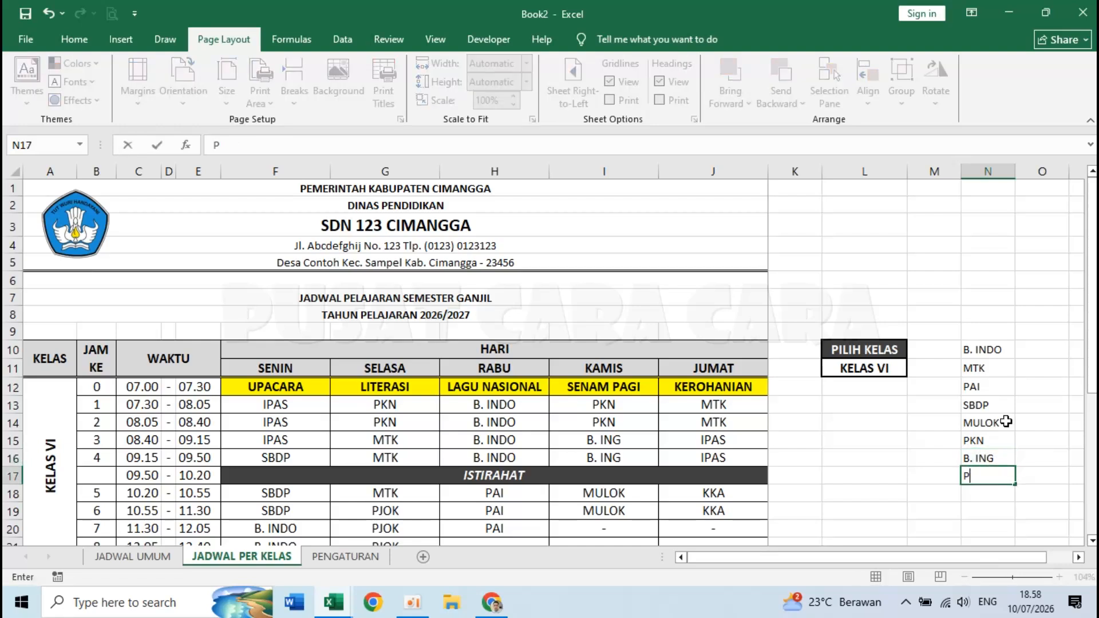
pyautogui.write('IIPAS')
pyautogui.press('Return')
pyautogui.write('PJOK')
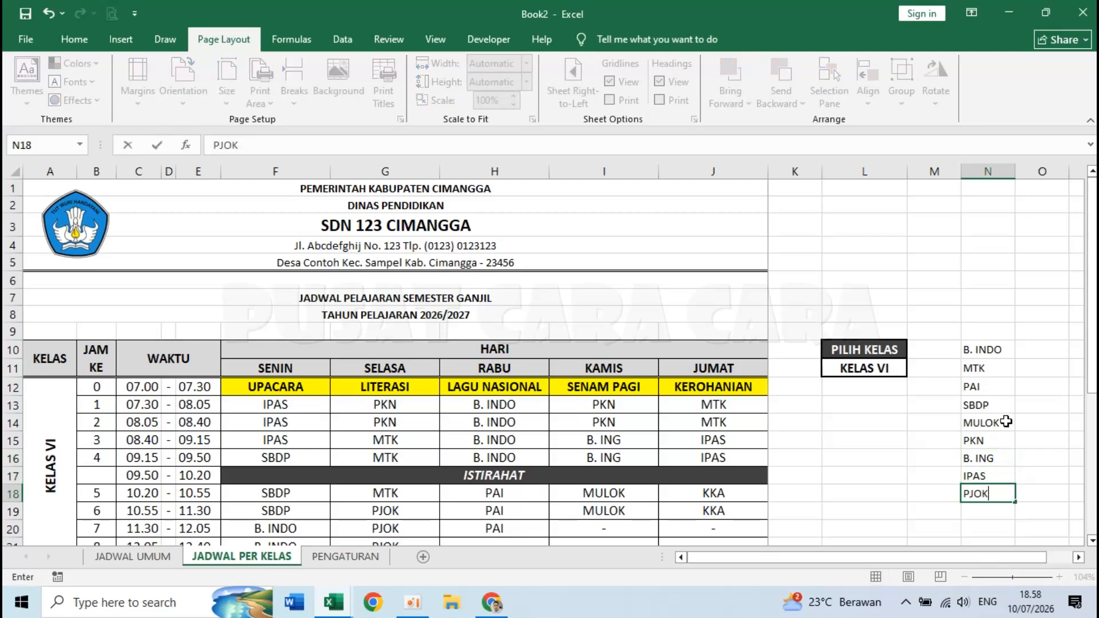
pyautogui.press('Return')
pyautogui.write('KKA')
pyautogui.press('Return')
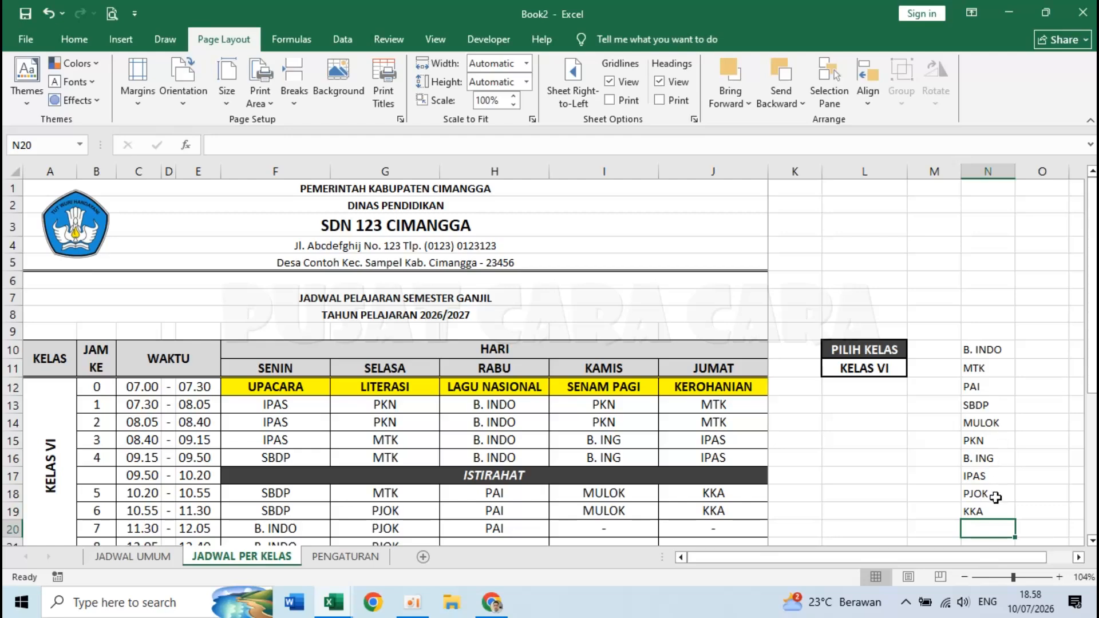
pyautogui.write('JML')
pyautogui.press('Return')
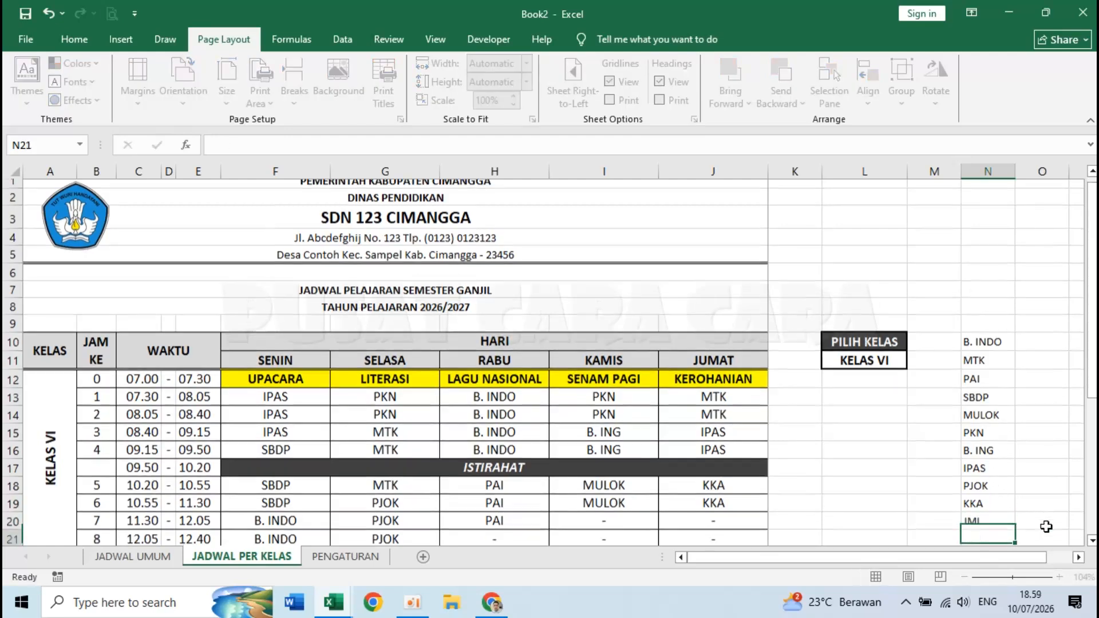
pyautogui.click(1039, 514)
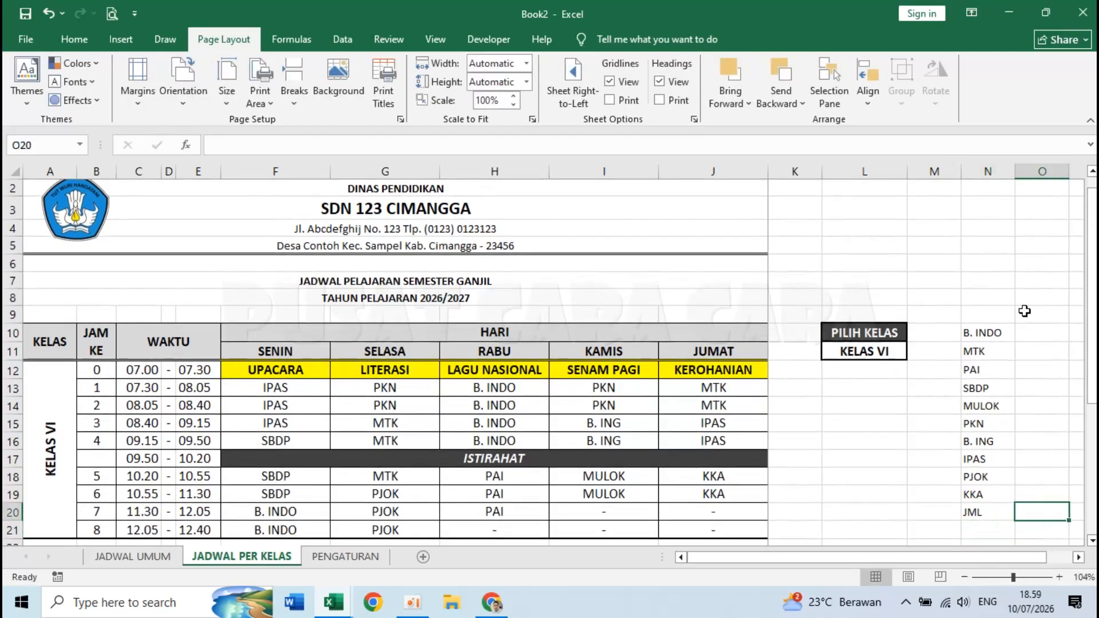
pyautogui.click(1033, 343)
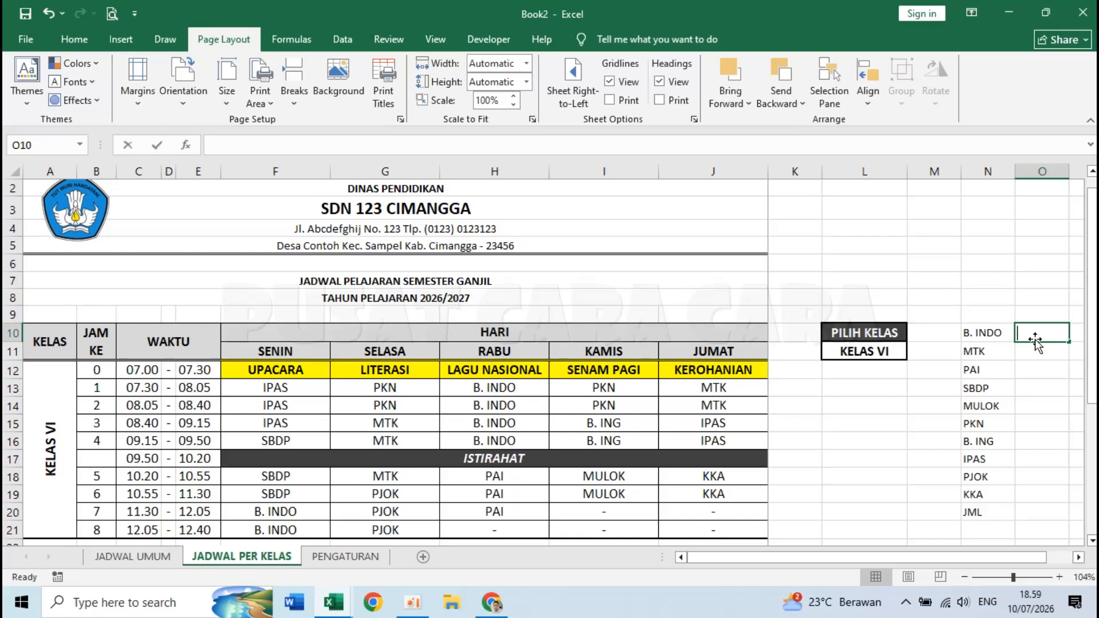
# - Enter =COUNTIF($F$13:$J$21;N10) in O10 so B. INDO's count shows 6
pyautogui.write('=COU')
pyautogui.write('NTIF')
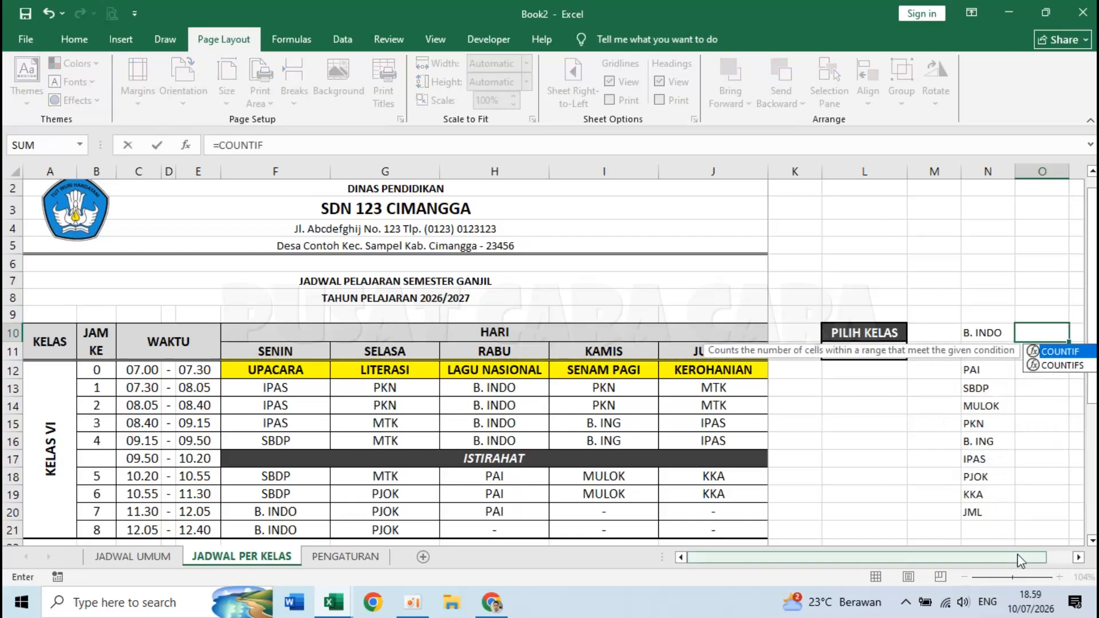
pyautogui.moveTo(1018, 557); pyautogui.dragTo(1059, 559)
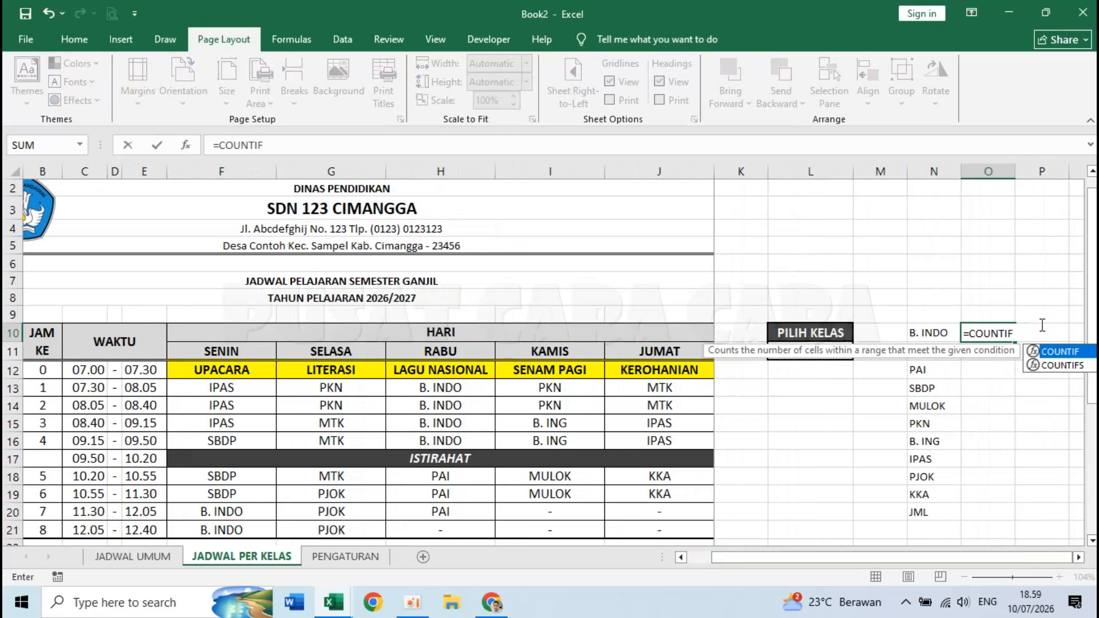
pyautogui.write('(')
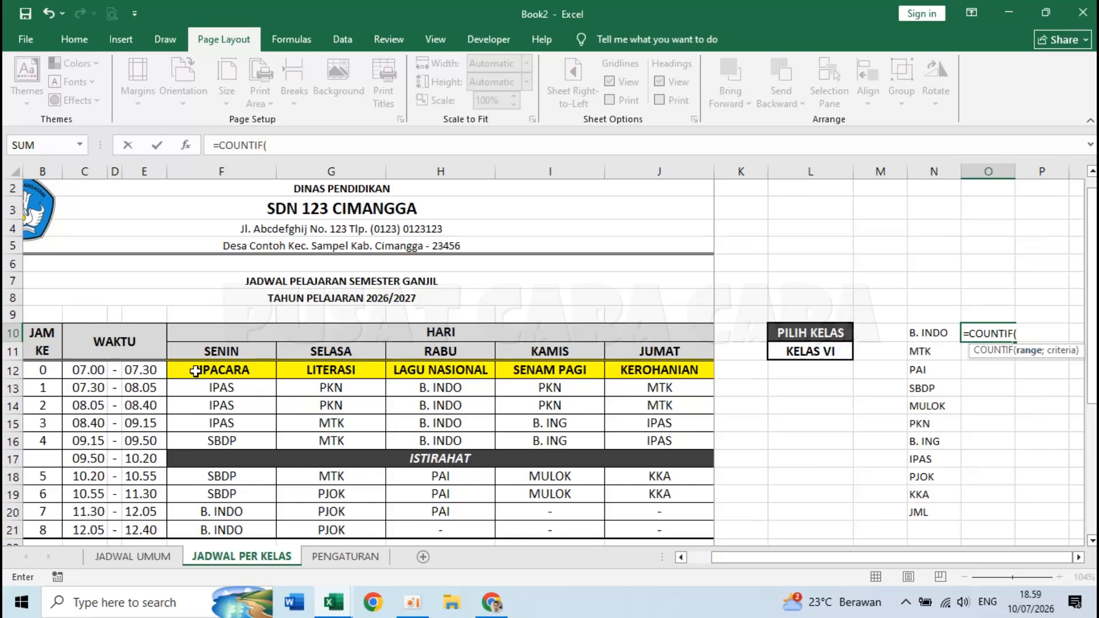
pyautogui.moveTo(185, 385); pyautogui.dragTo(650, 528)
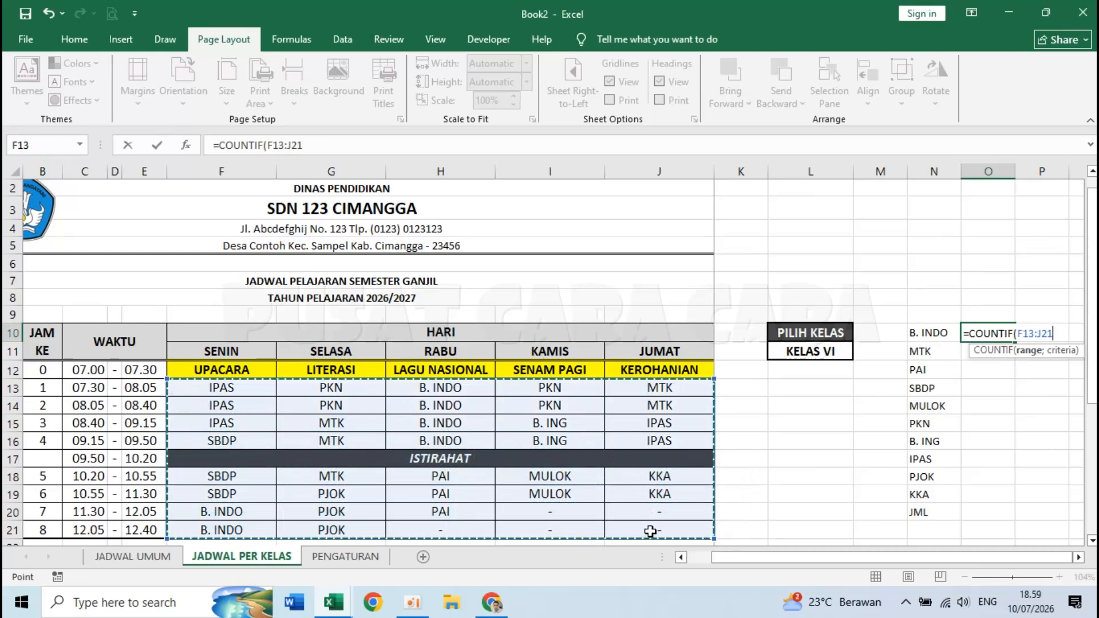
pyautogui.press('F4')
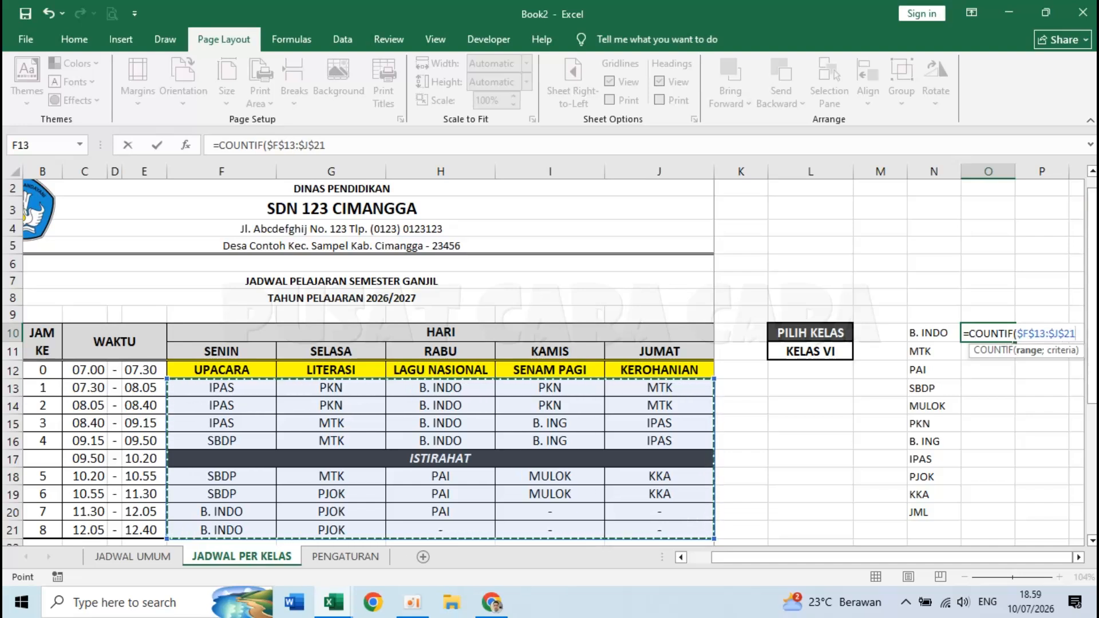
pyautogui.write(';')
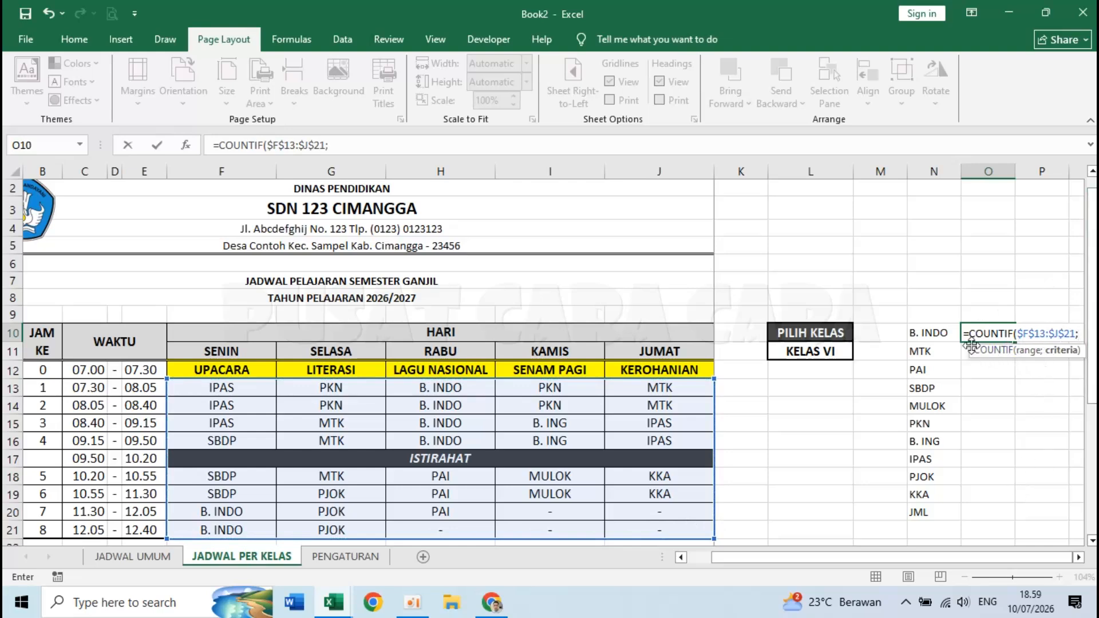
pyautogui.click(934, 330)
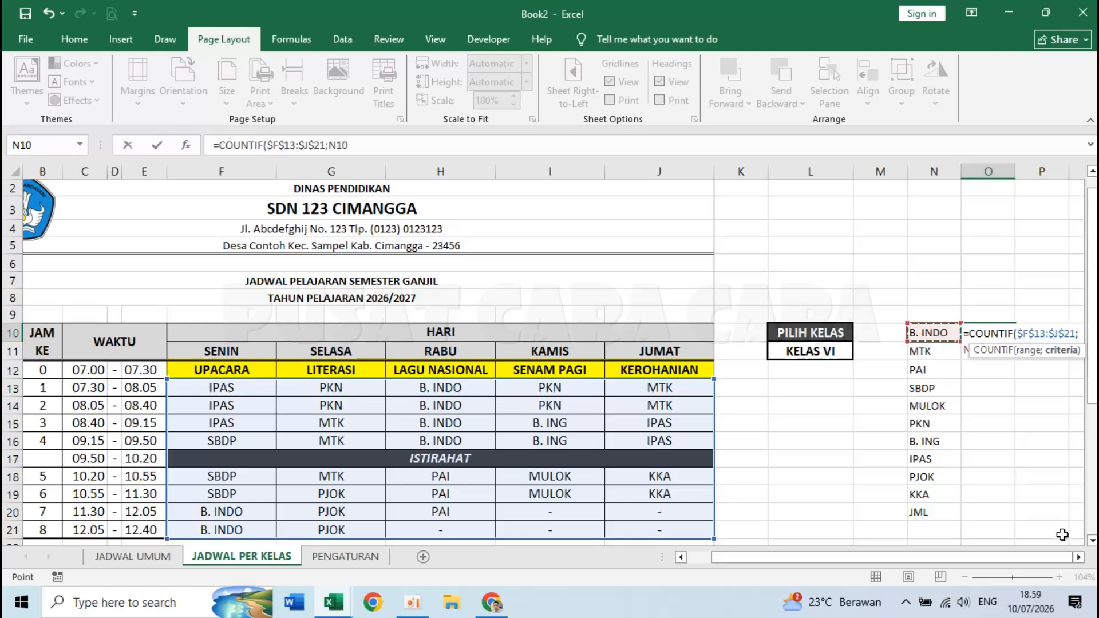
pyautogui.doubleClick(1078, 557)
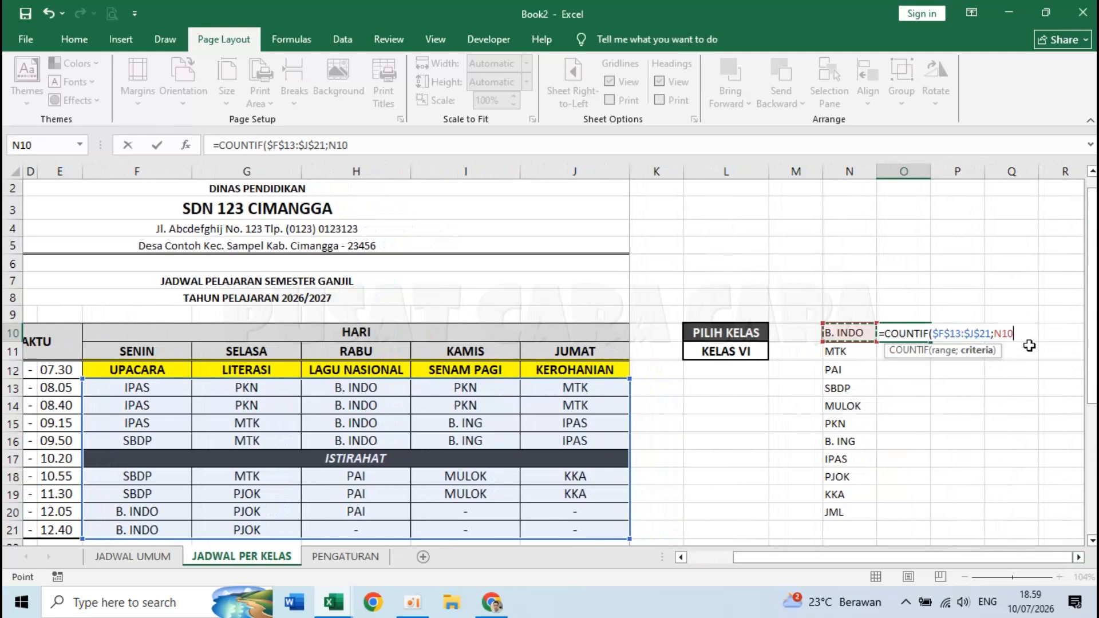
pyautogui.write(')')
pyautogui.press('Return')
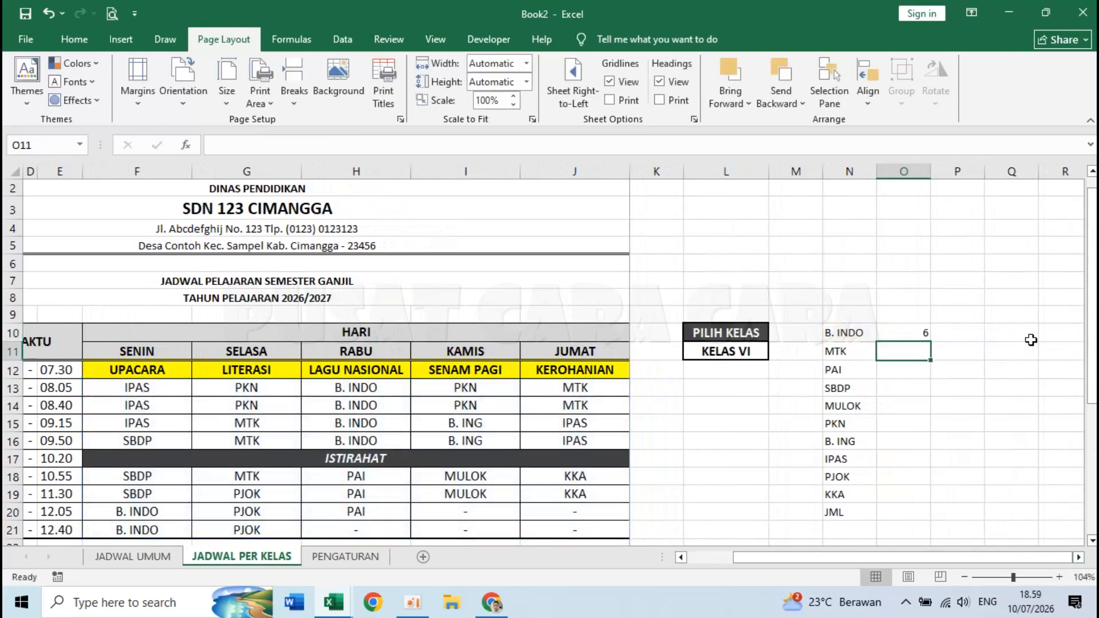
pyautogui.click(905, 336)
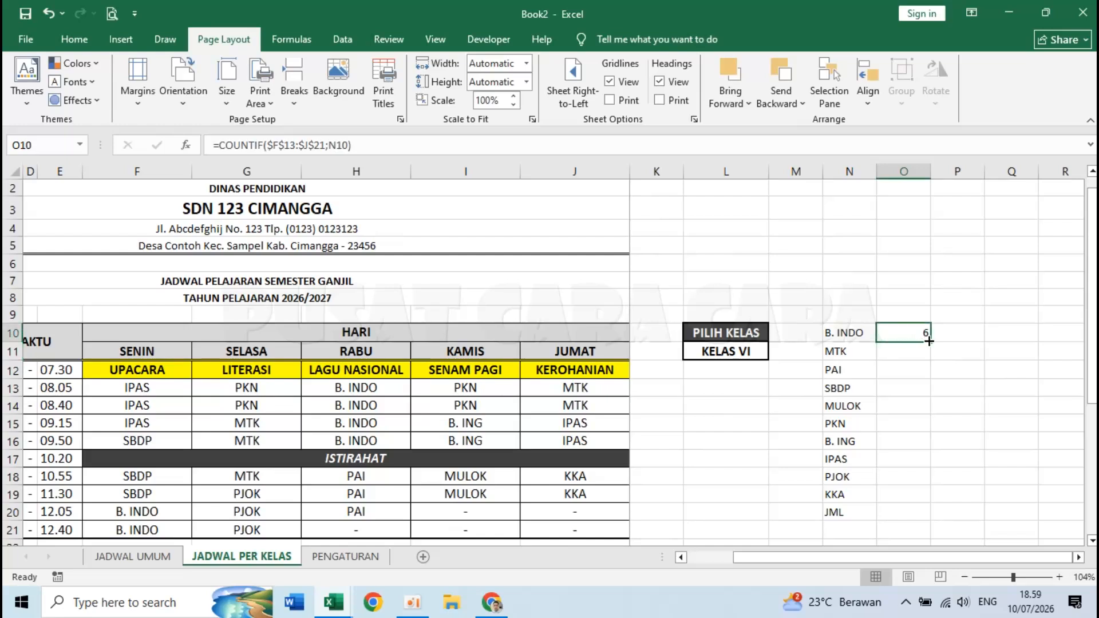
# - Copy the COUNTIF formula down column O through the KKA row
pyautogui.moveTo(929, 343); pyautogui.dragTo(920, 496)
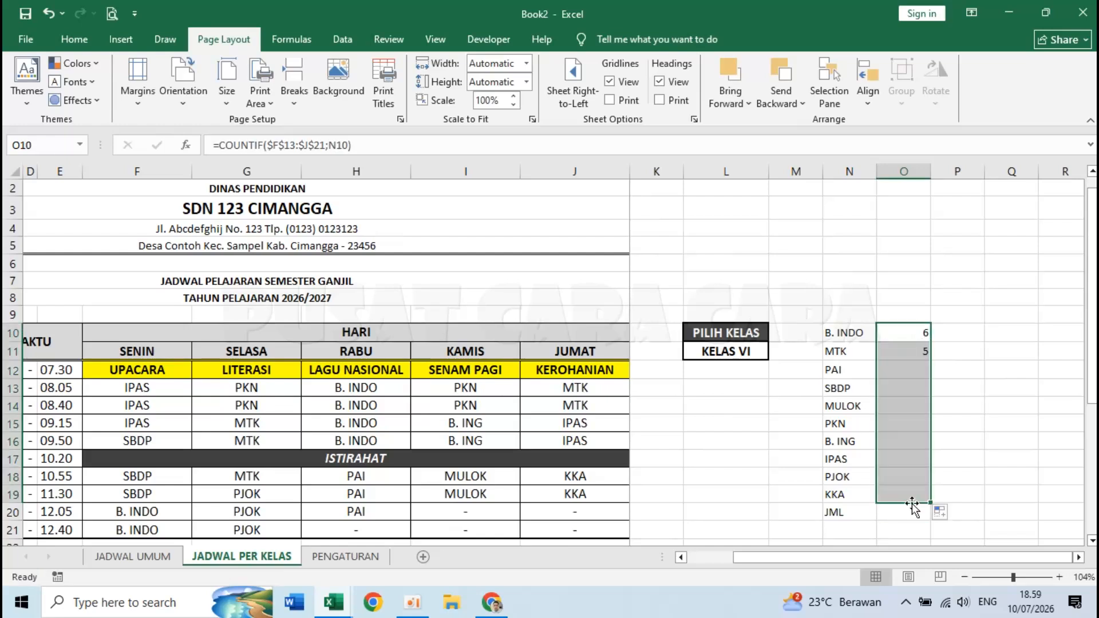
pyautogui.click(908, 513)
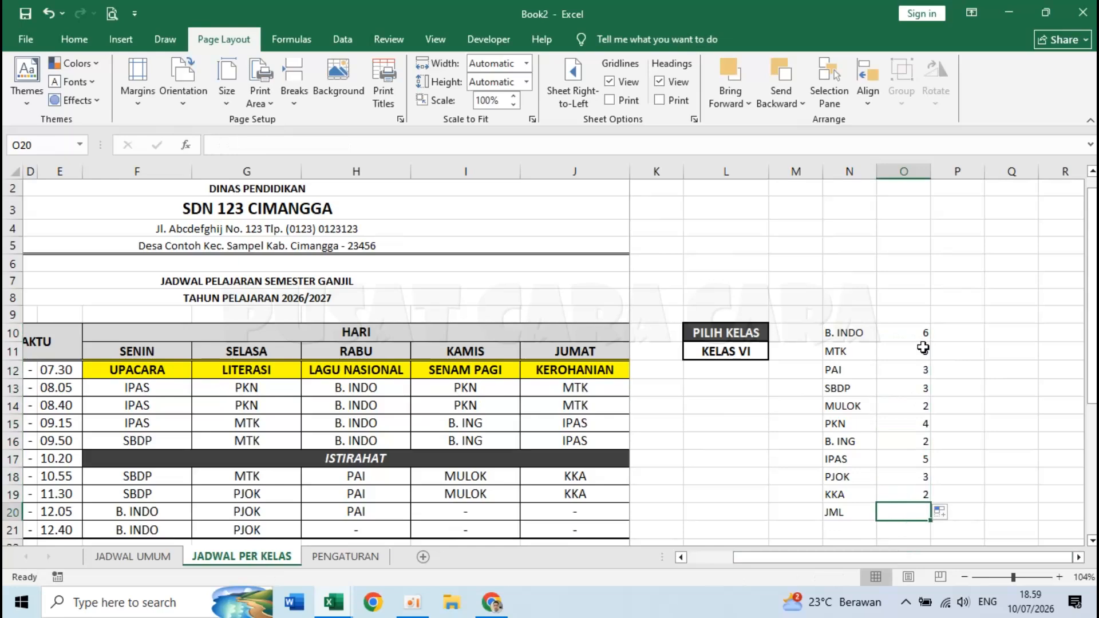
pyautogui.click(916, 335)
pyautogui.click(911, 351)
pyautogui.click(910, 389)
pyautogui.click(910, 423)
pyautogui.click(910, 480)
pyautogui.click(910, 494)
pyautogui.click(910, 337)
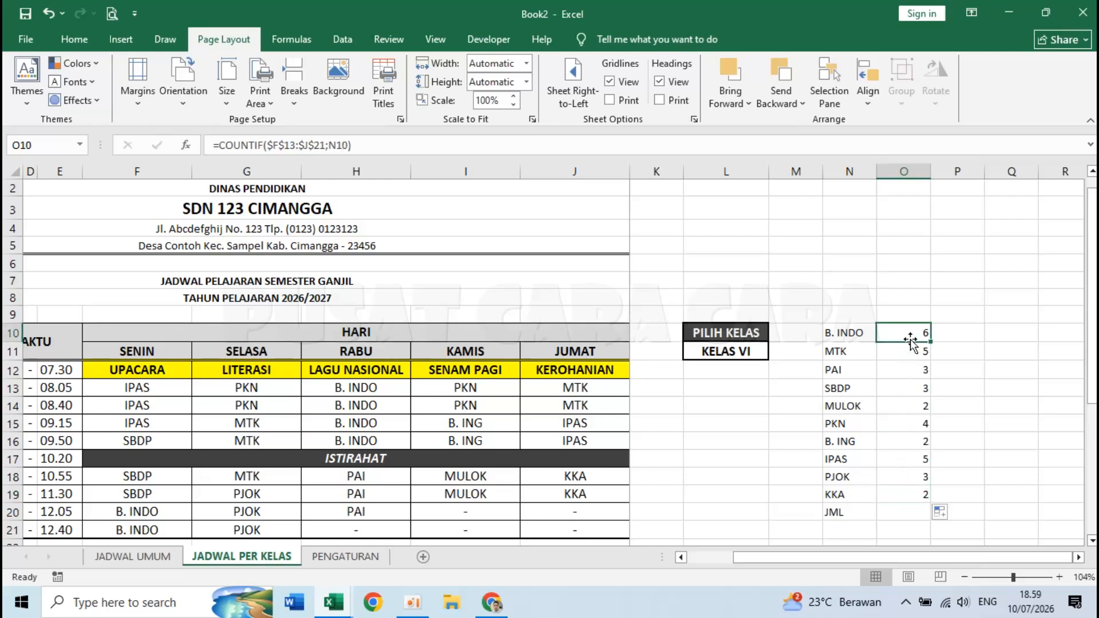
# - AutoSum the subject counts into the JML cell O20, totalling 35
pyautogui.click(900, 515)
pyautogui.click(74, 39)
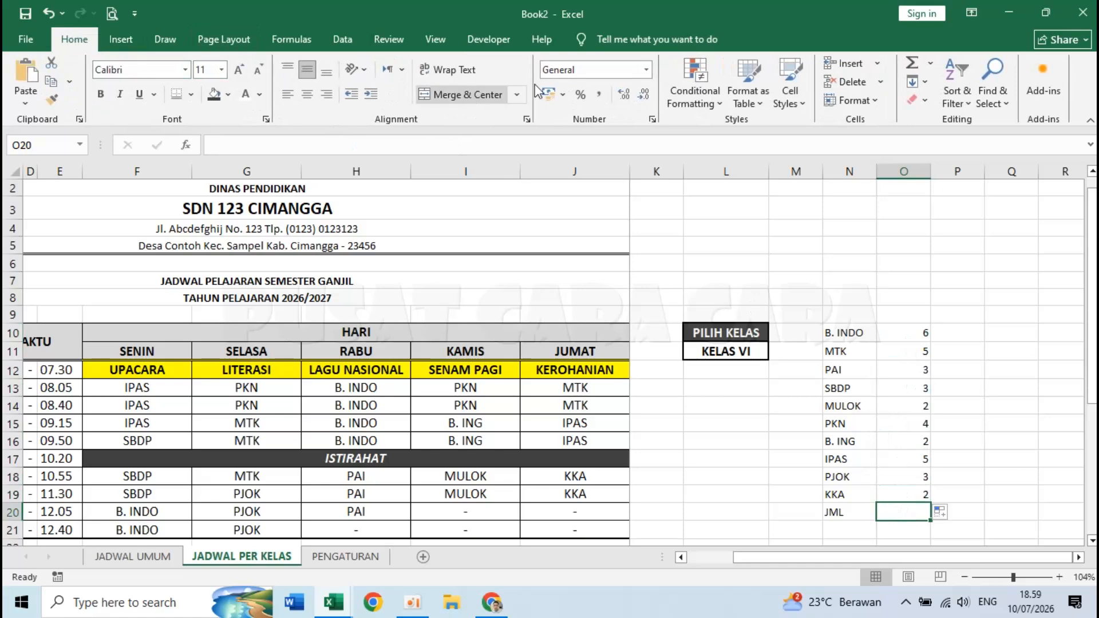
pyautogui.click(912, 63)
pyautogui.press('Return')
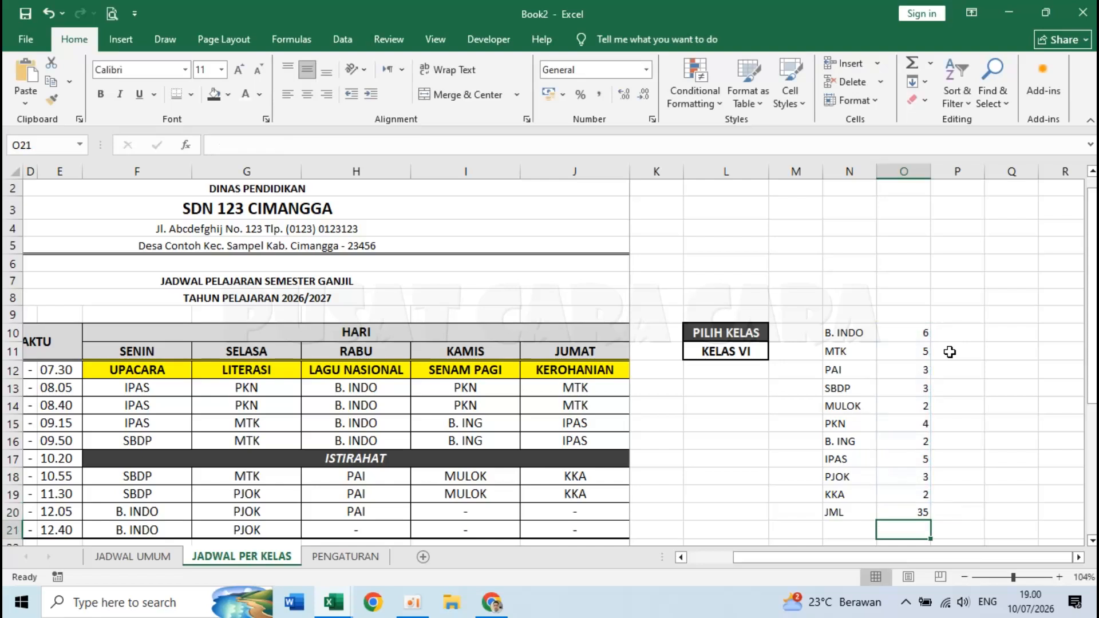
pyautogui.click(920, 509)
# - Apply All Borders to the subject-count table N10:O20
pyautogui.moveTo(837, 333); pyautogui.dragTo(902, 511)
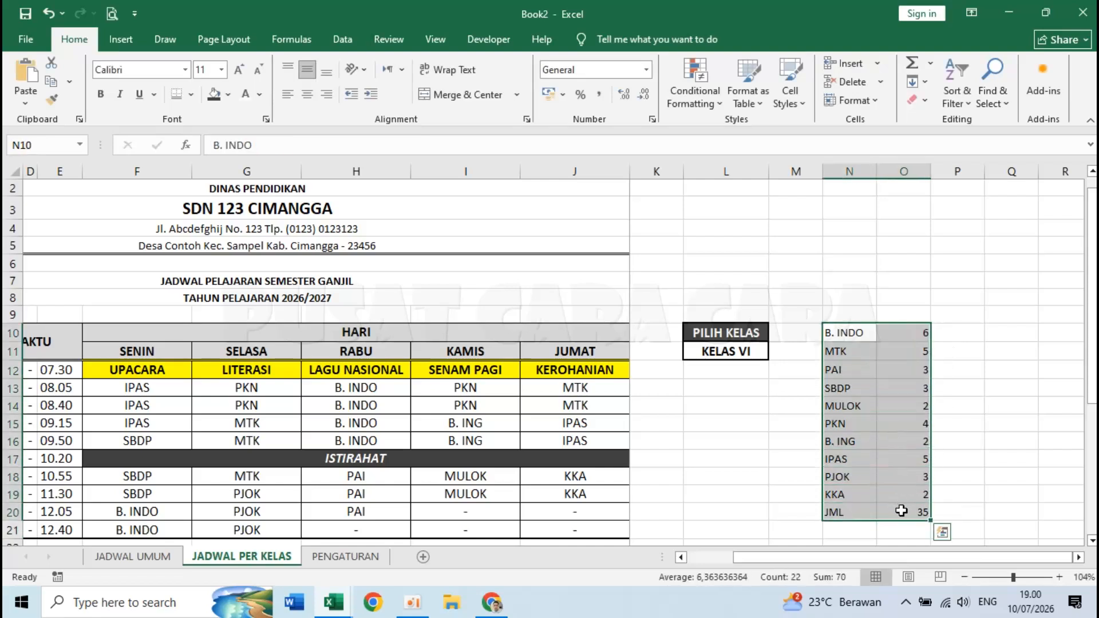
pyautogui.click(191, 95)
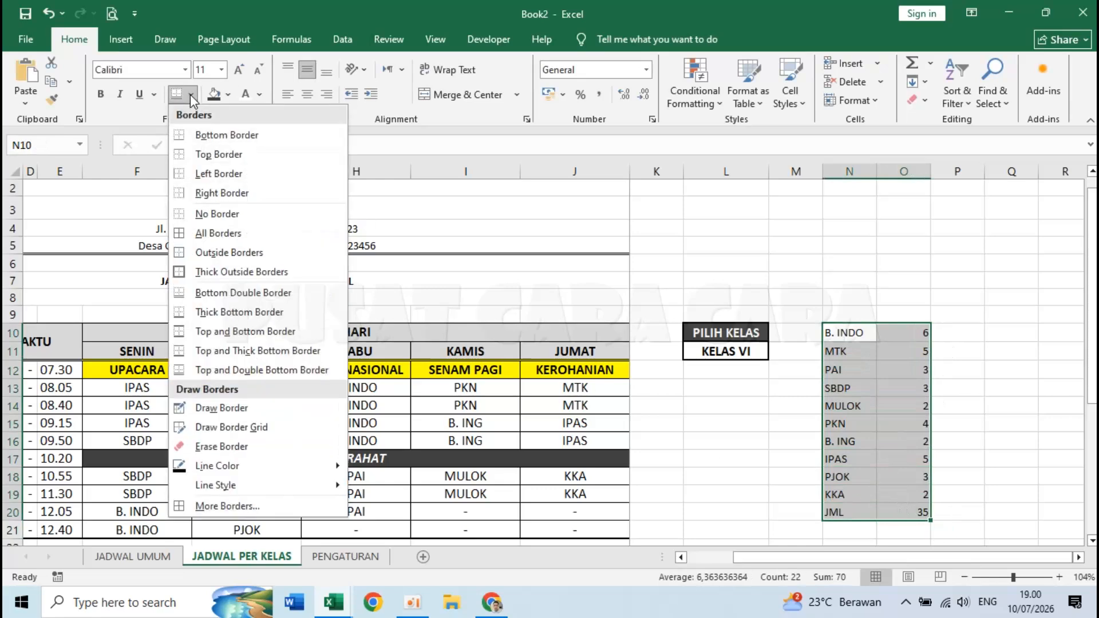
pyautogui.click(220, 235)
pyautogui.click(887, 478)
pyautogui.moveTo(906, 338); pyautogui.dragTo(917, 509)
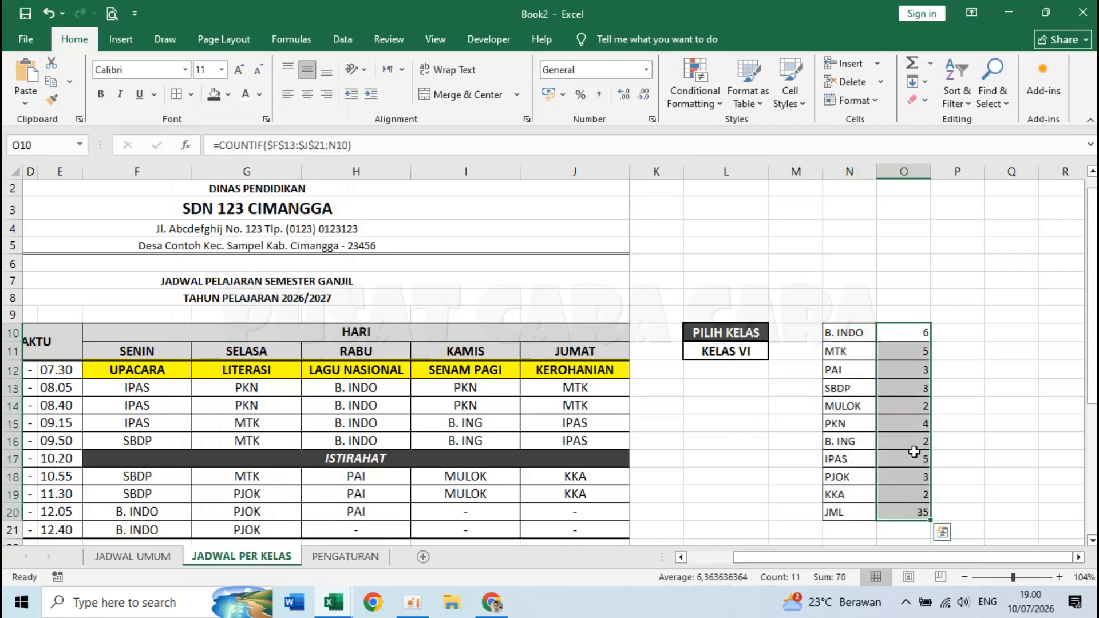
pyautogui.click(858, 335)
pyautogui.click(901, 339)
pyautogui.click(859, 350)
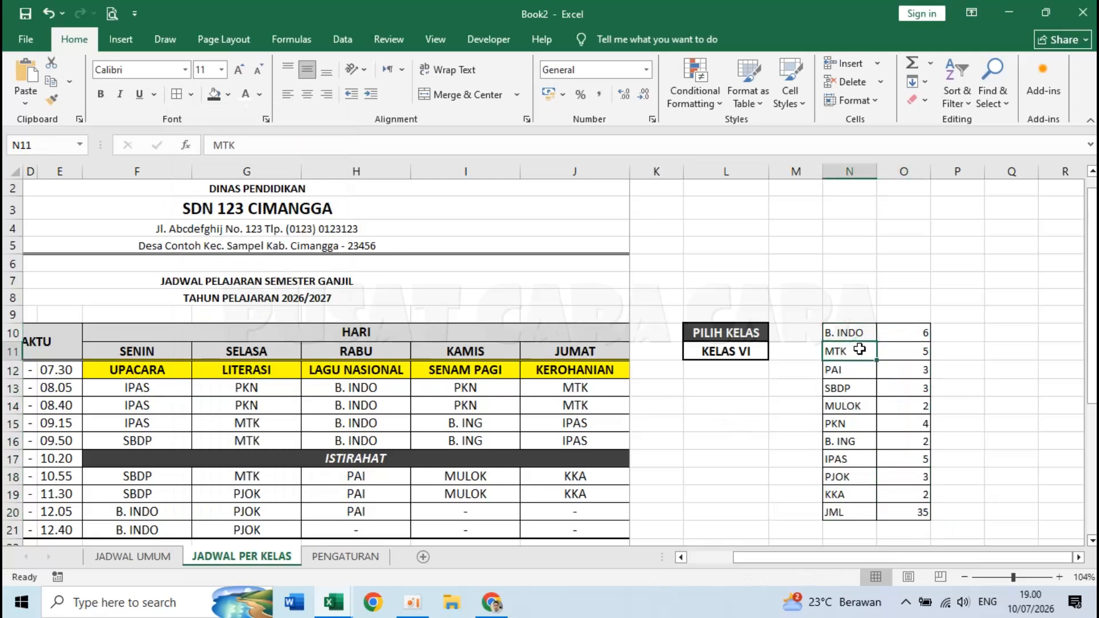
pyautogui.click(738, 352)
pyautogui.click(776, 352)
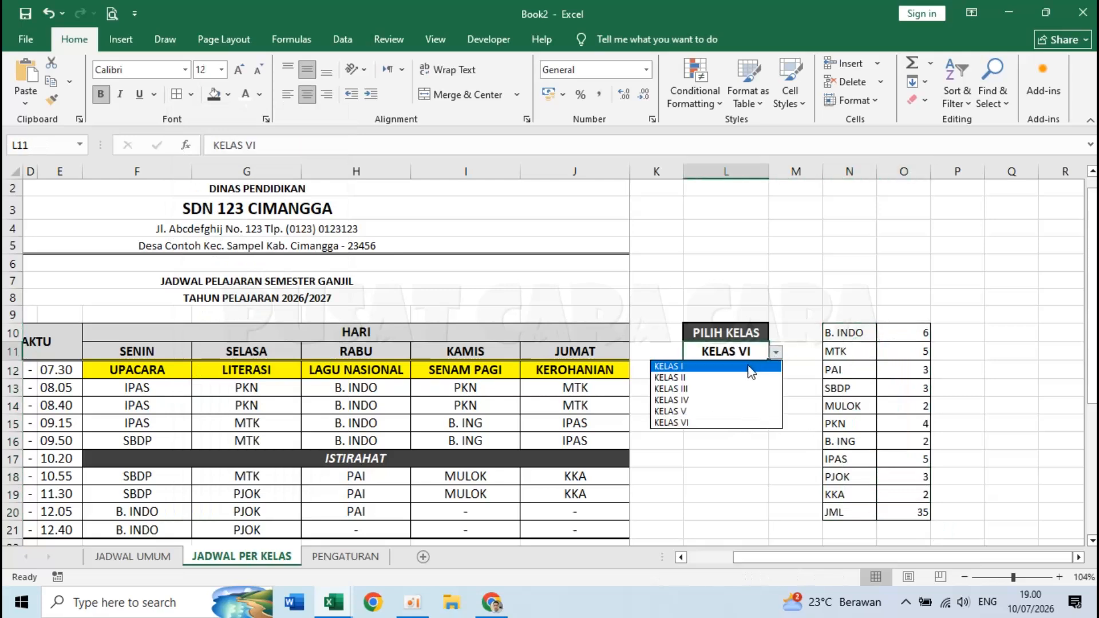
# - Show KELAS I, centre the counts in O10:O20 and make the JML row bold
pyautogui.press('Escape')
pyautogui.moveTo(911, 338); pyautogui.dragTo(918, 512)
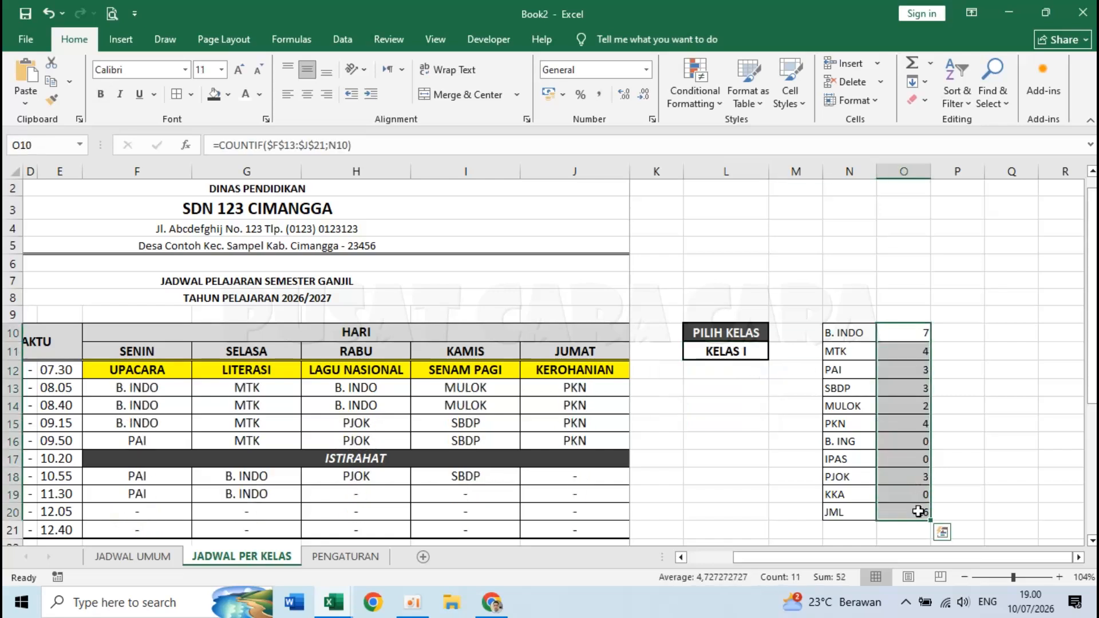
pyautogui.click(308, 93)
pyautogui.moveTo(868, 511); pyautogui.dragTo(905, 513)
pyautogui.click(100, 94)
pyautogui.click(481, 288)
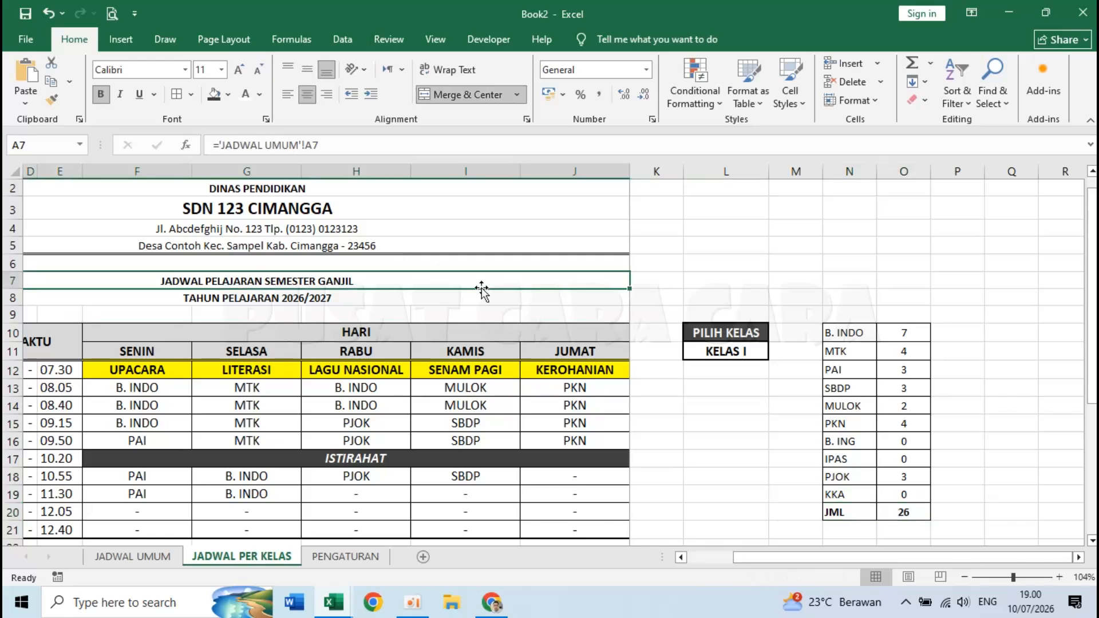
# - Check the print previews of the per-class and JADWAL UMUM sheets
pyautogui.click(111, 14)
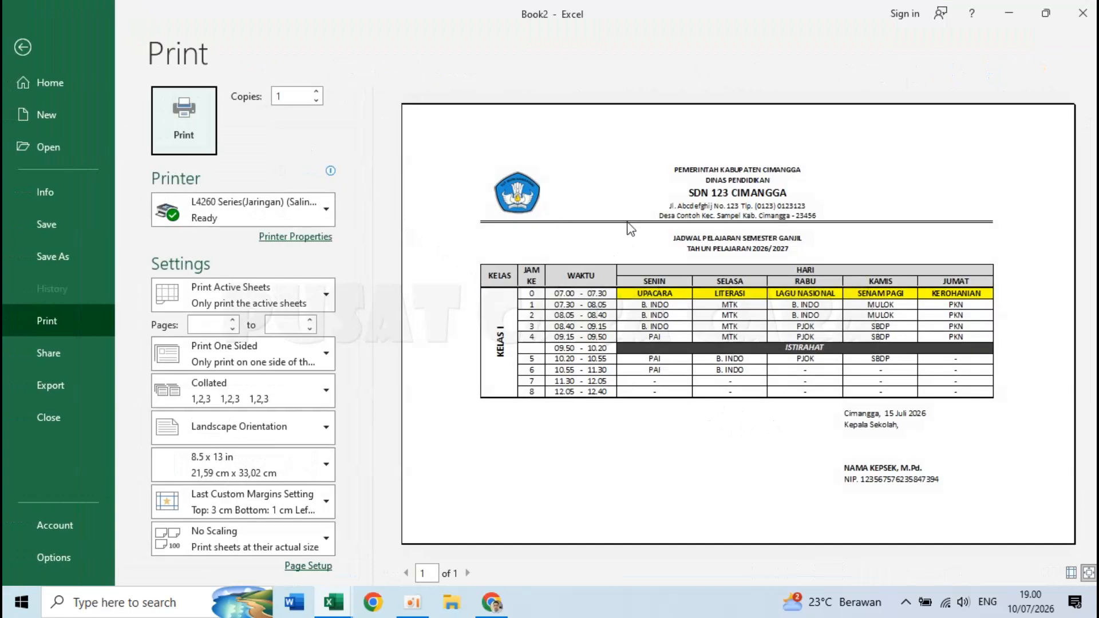
pyautogui.press('Escape')
pyautogui.click(150, 558)
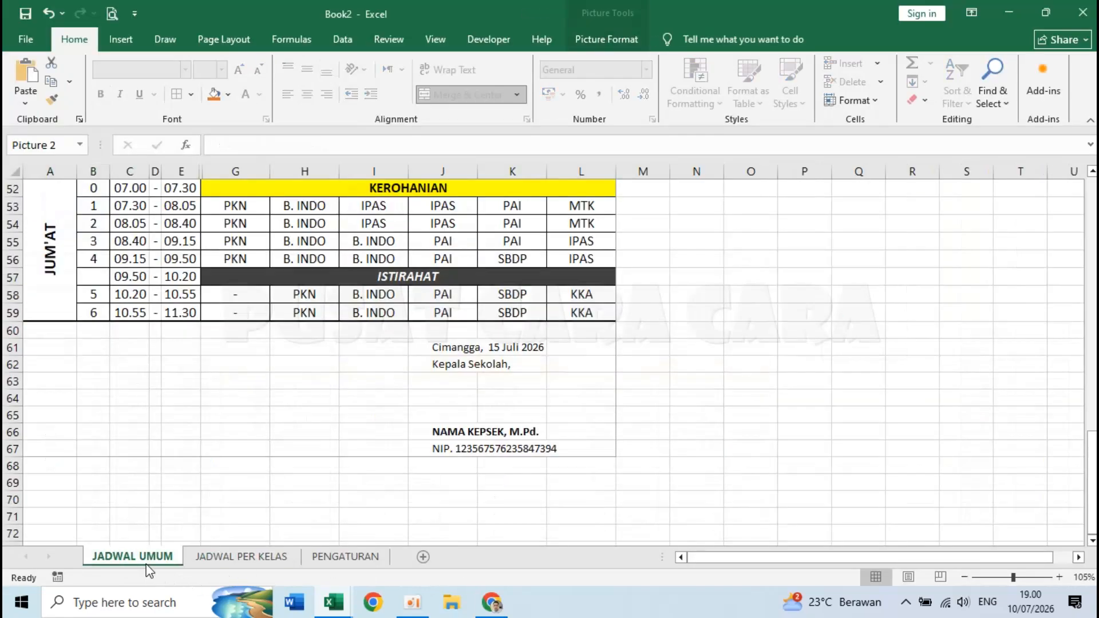
pyautogui.click(112, 14)
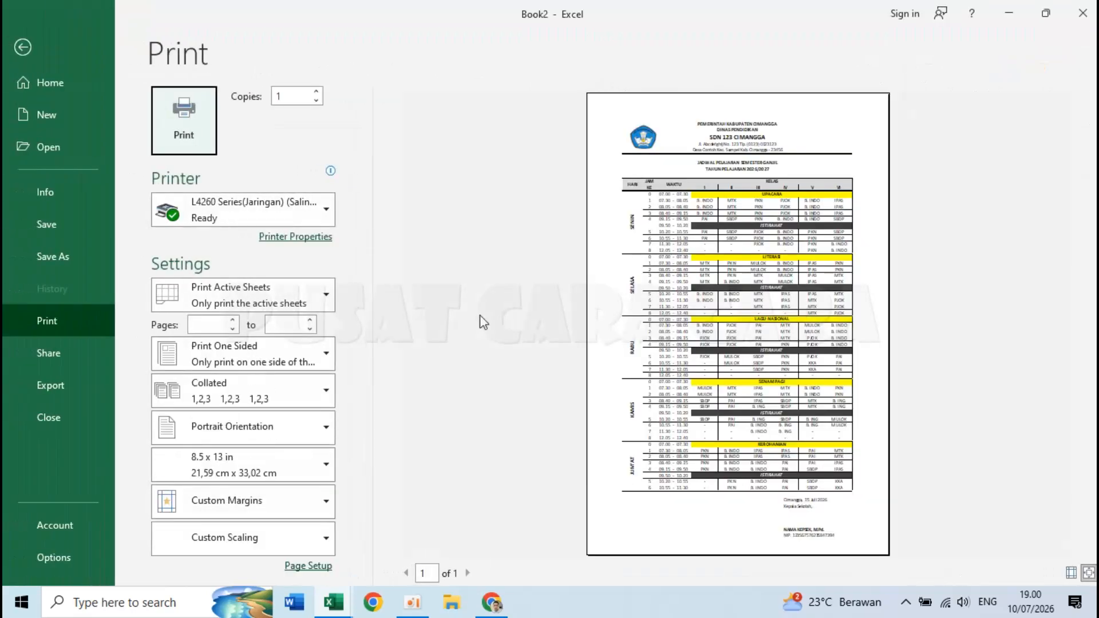
pyautogui.click(710, 231)
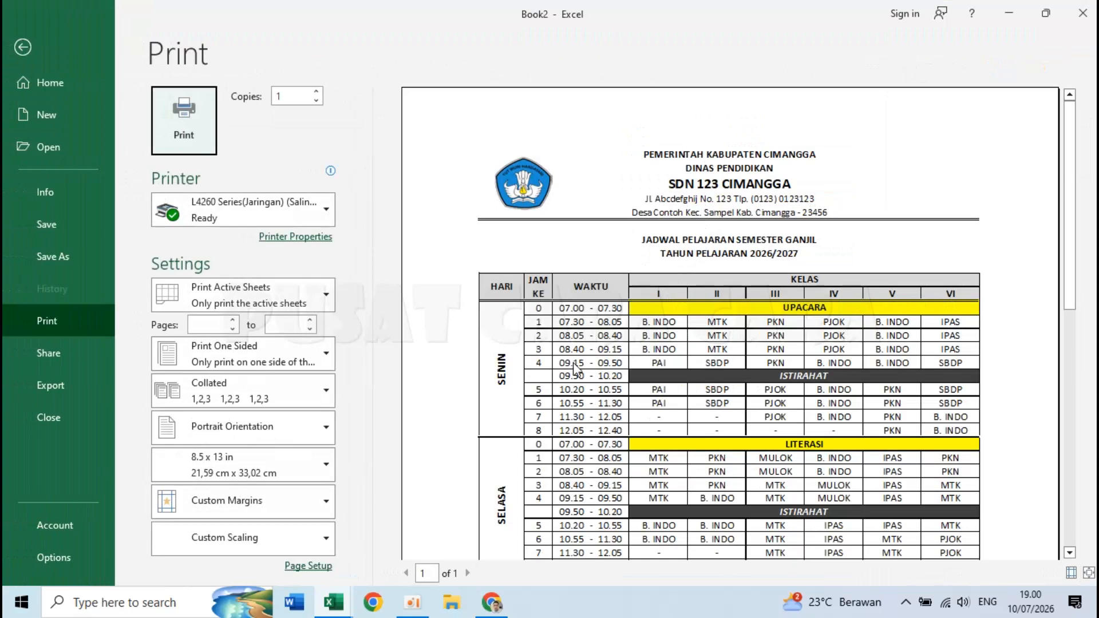
pyautogui.scroll(-10, 574, 369)
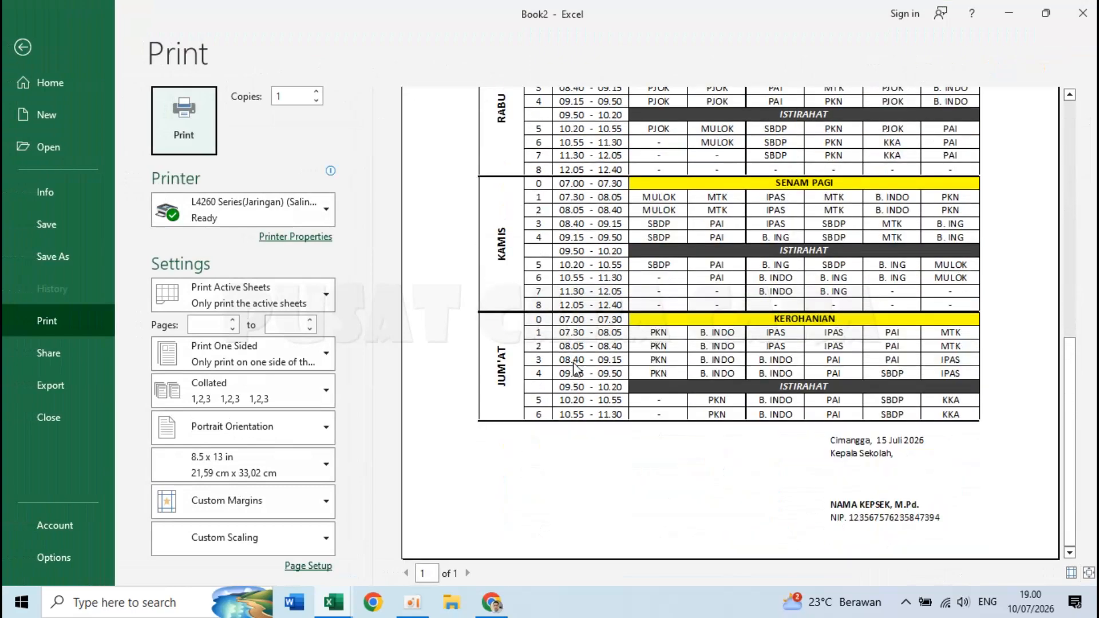
pyautogui.press('Escape')
pyautogui.scroll(15, 272, 508)
pyautogui.click(241, 557)
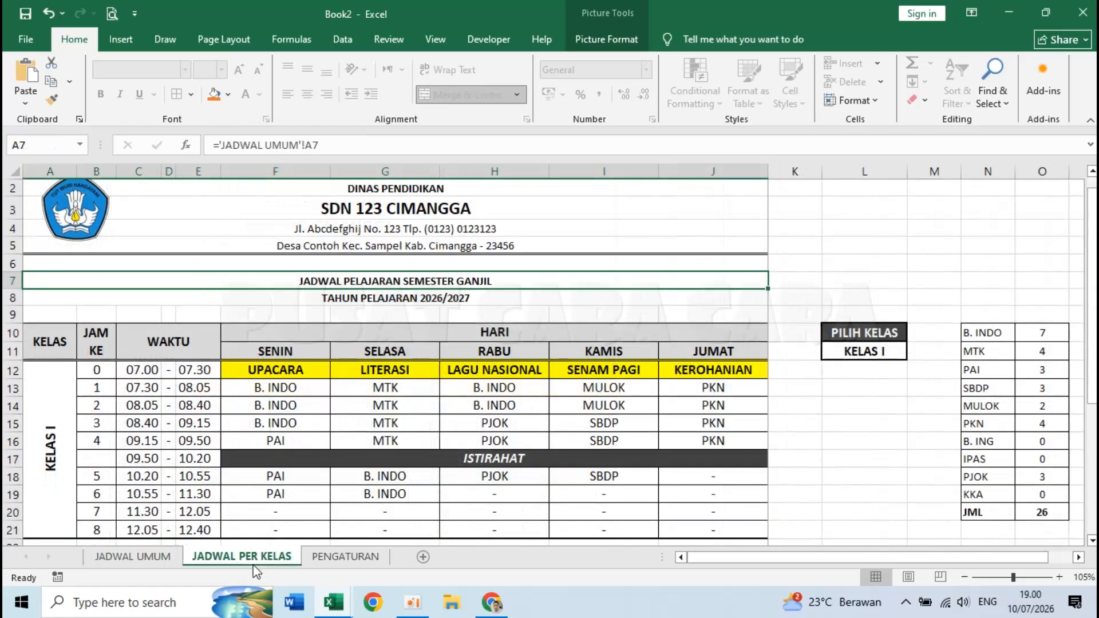
# - Switch the L11 class selector to KELAS III
pyautogui.click(862, 360)
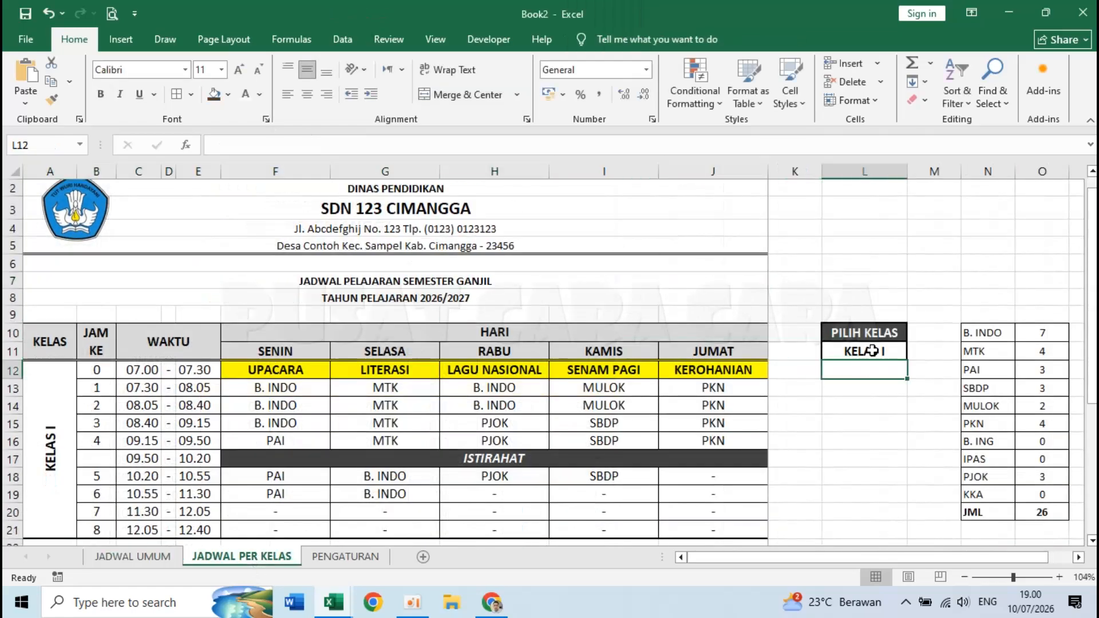
pyautogui.click(915, 353)
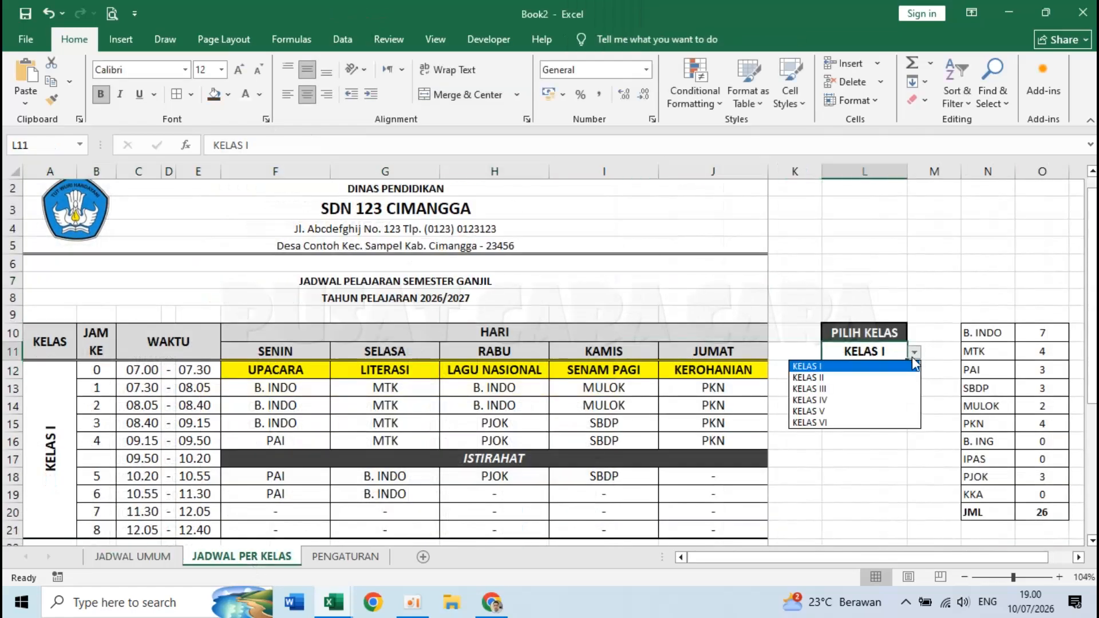
pyautogui.click(865, 389)
# - Confirm the KELAS III schedule prints on one page, then review the letterhead headings
pyautogui.click(114, 14)
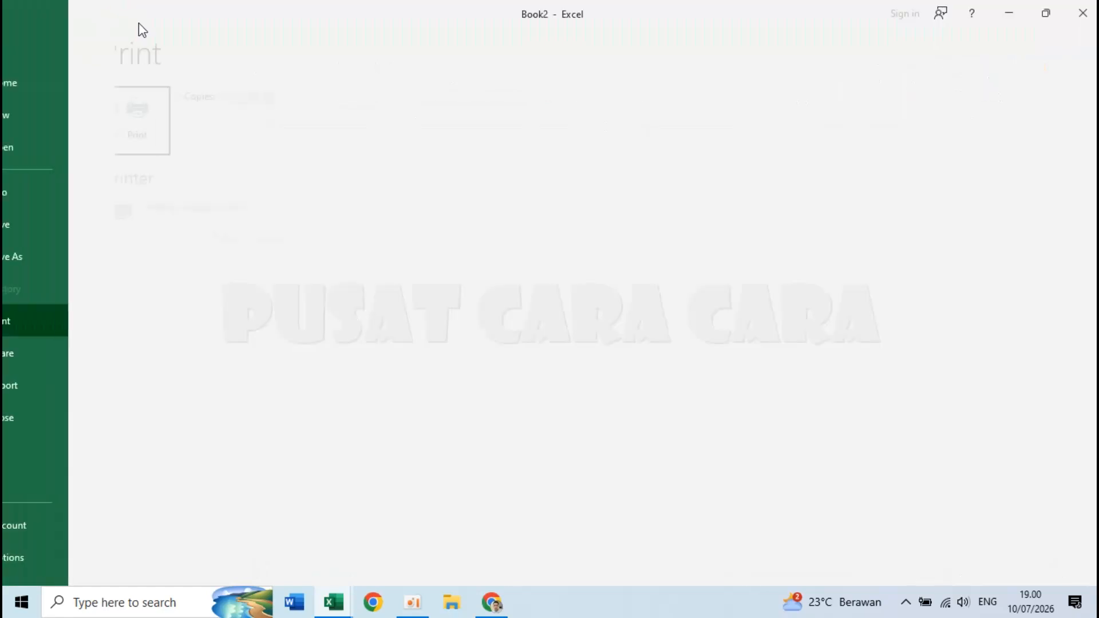
pyautogui.click(637, 307)
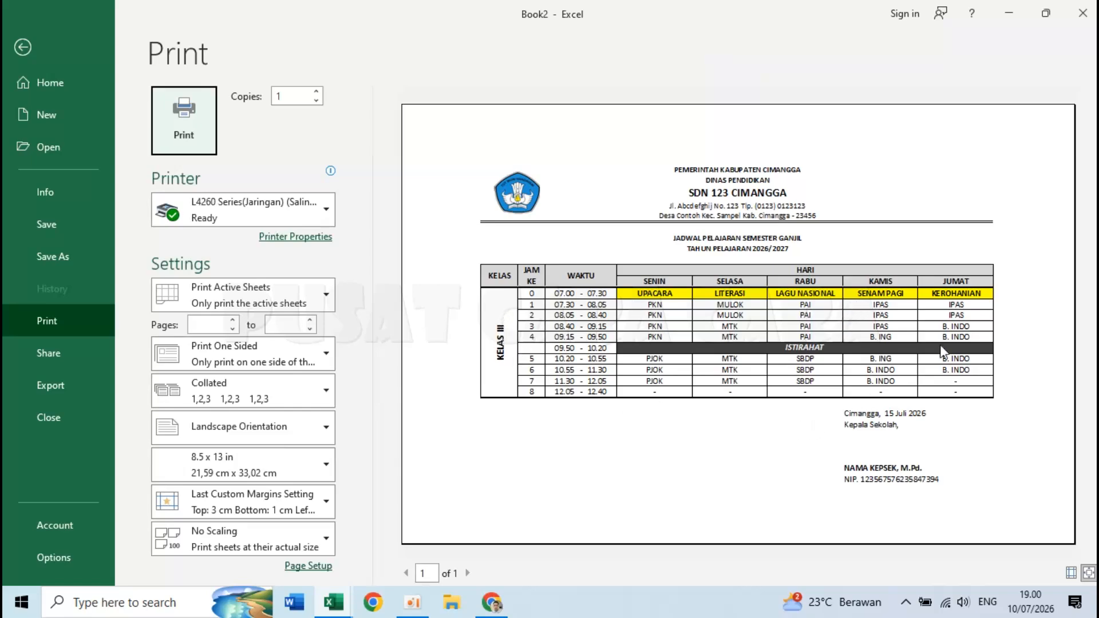
pyautogui.press('Escape')
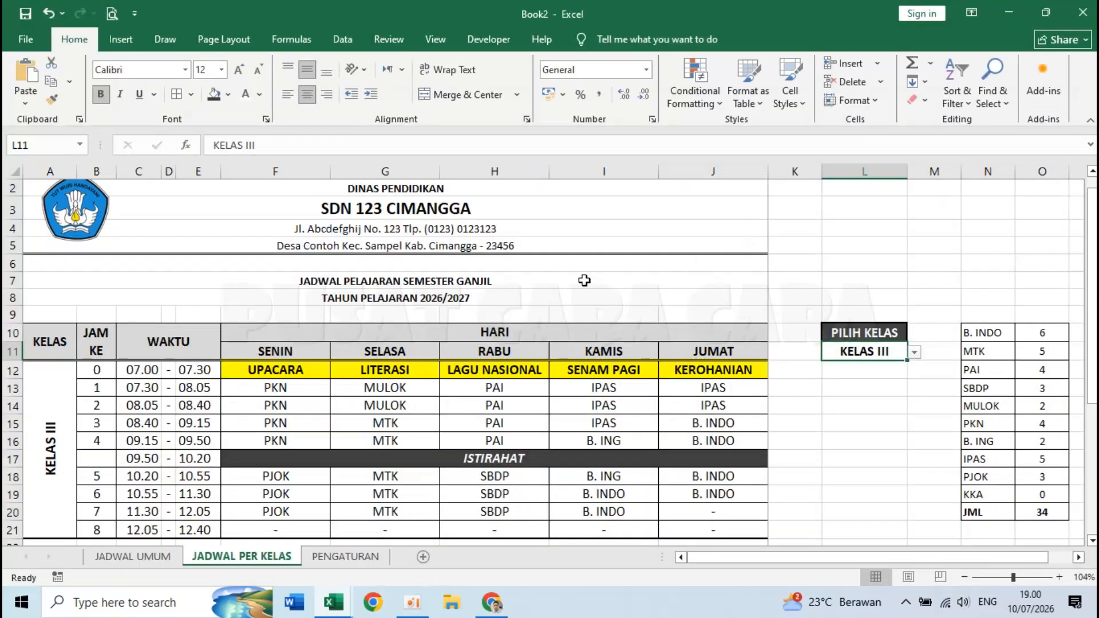
pyautogui.click(544, 280)
pyautogui.click(681, 229)
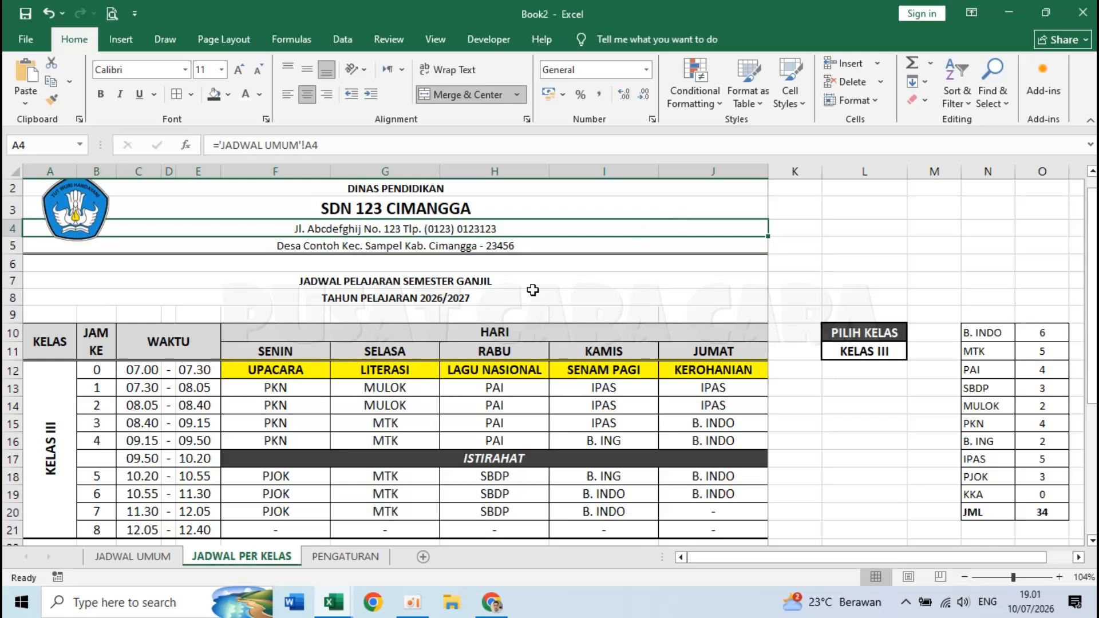
pyautogui.click(595, 200)
pyautogui.click(595, 192)
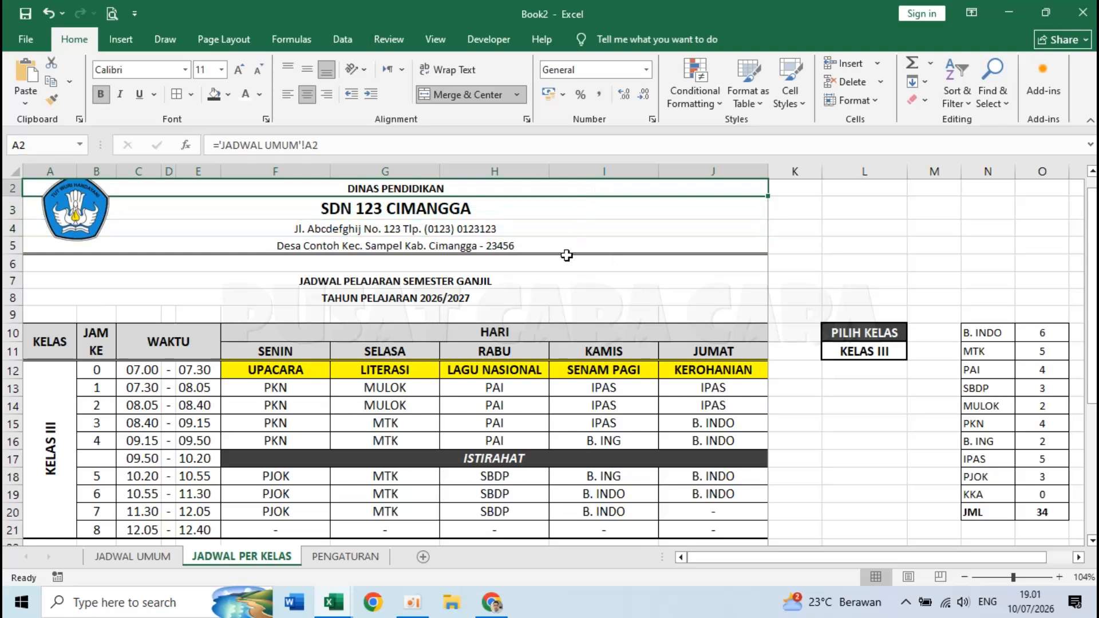